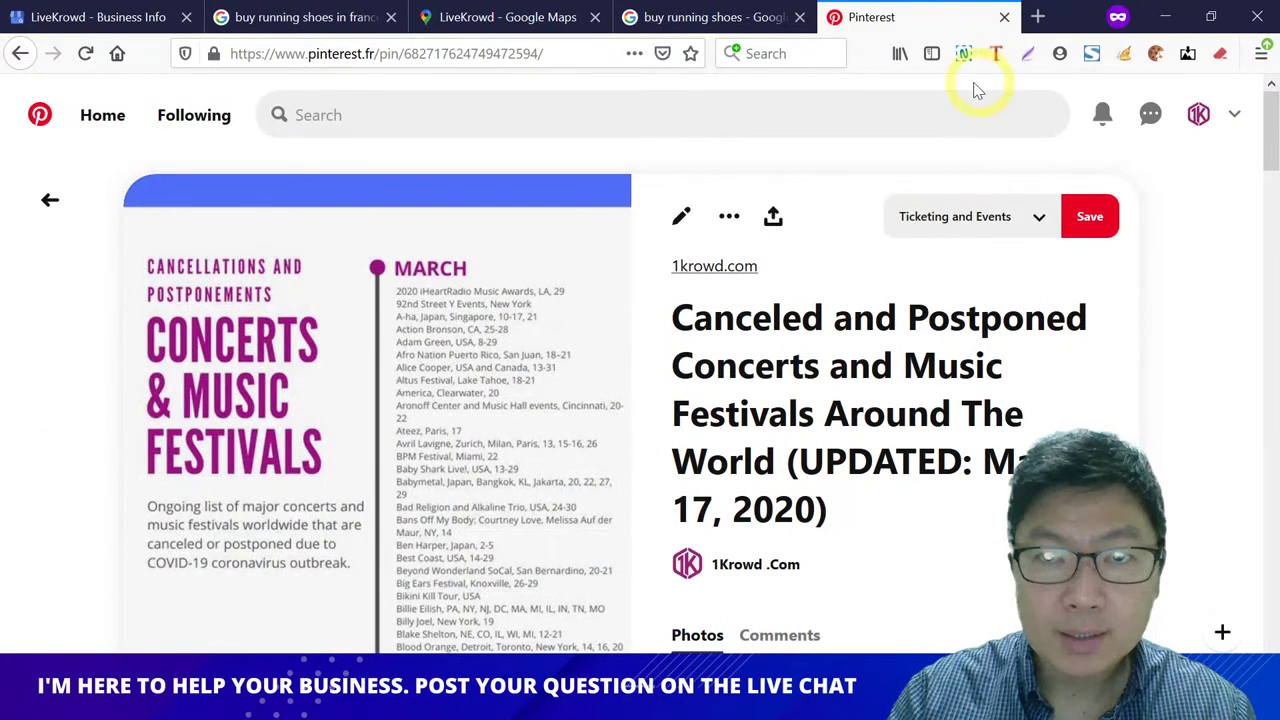
Step: Switch to the Flickr window and search Google for 'google search console'
mouse_move(215, 708)
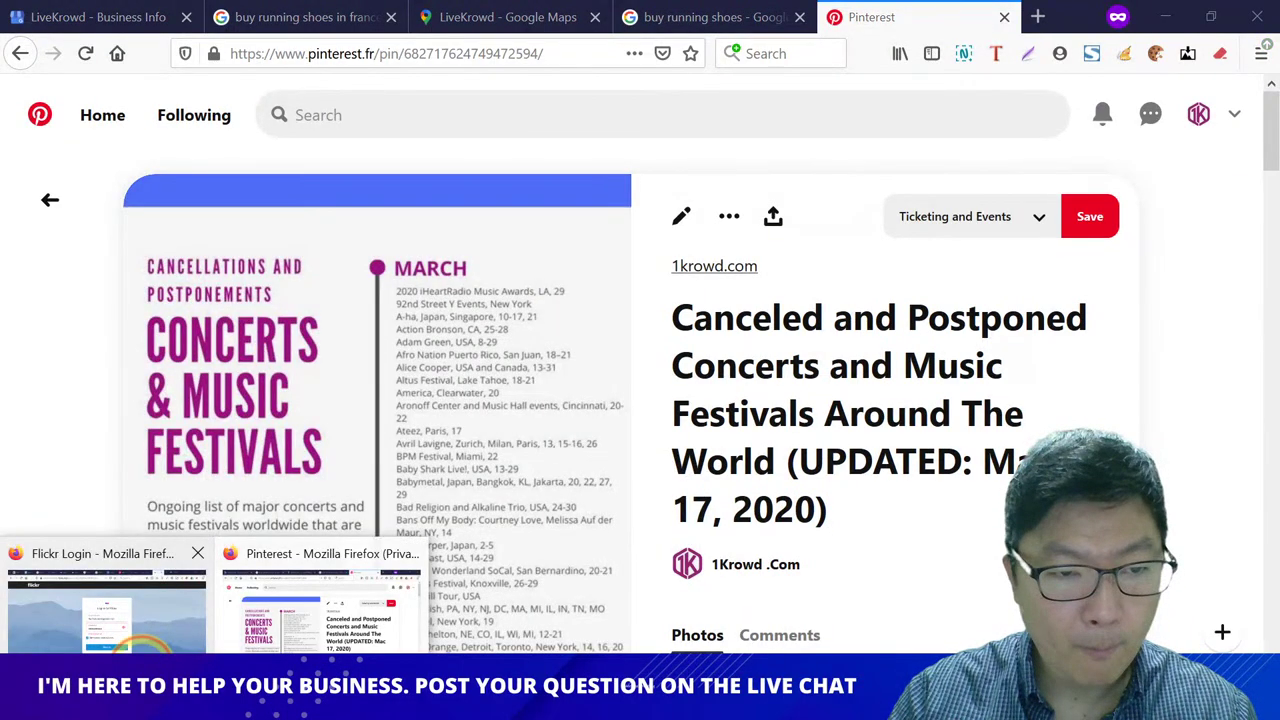
left_click(106, 586)
left_click(560, 53)
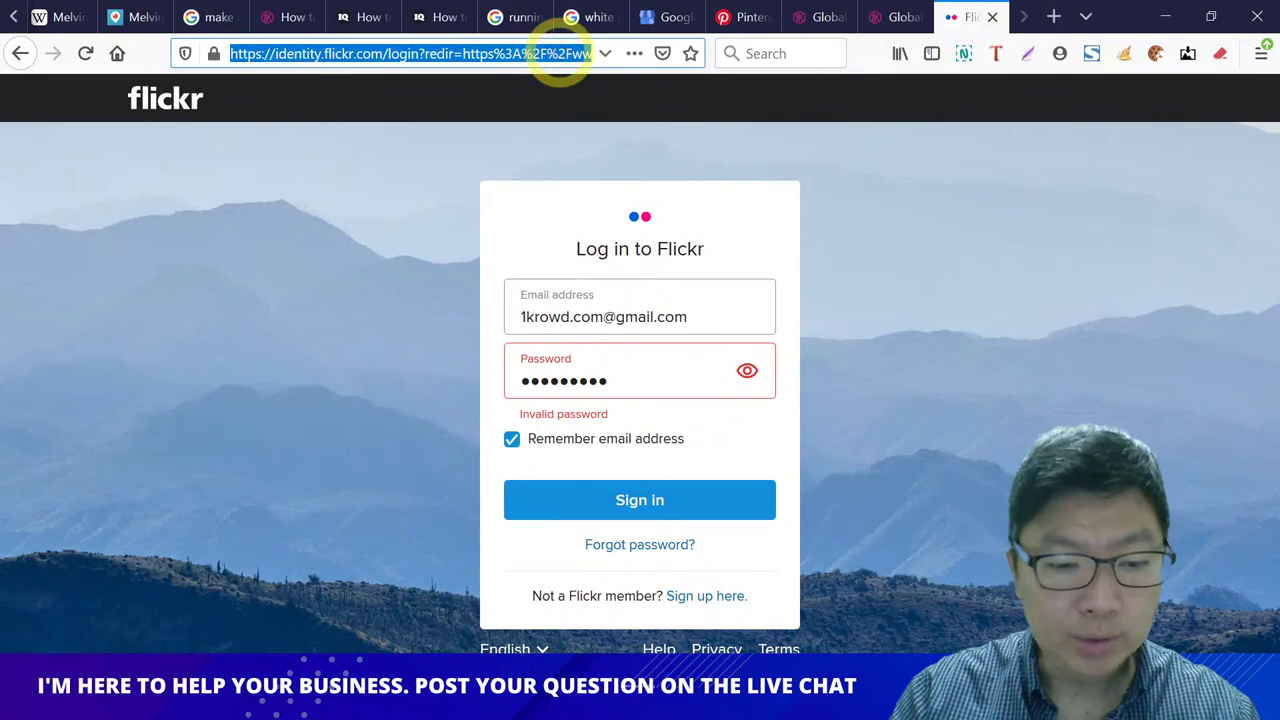
type("google sear")
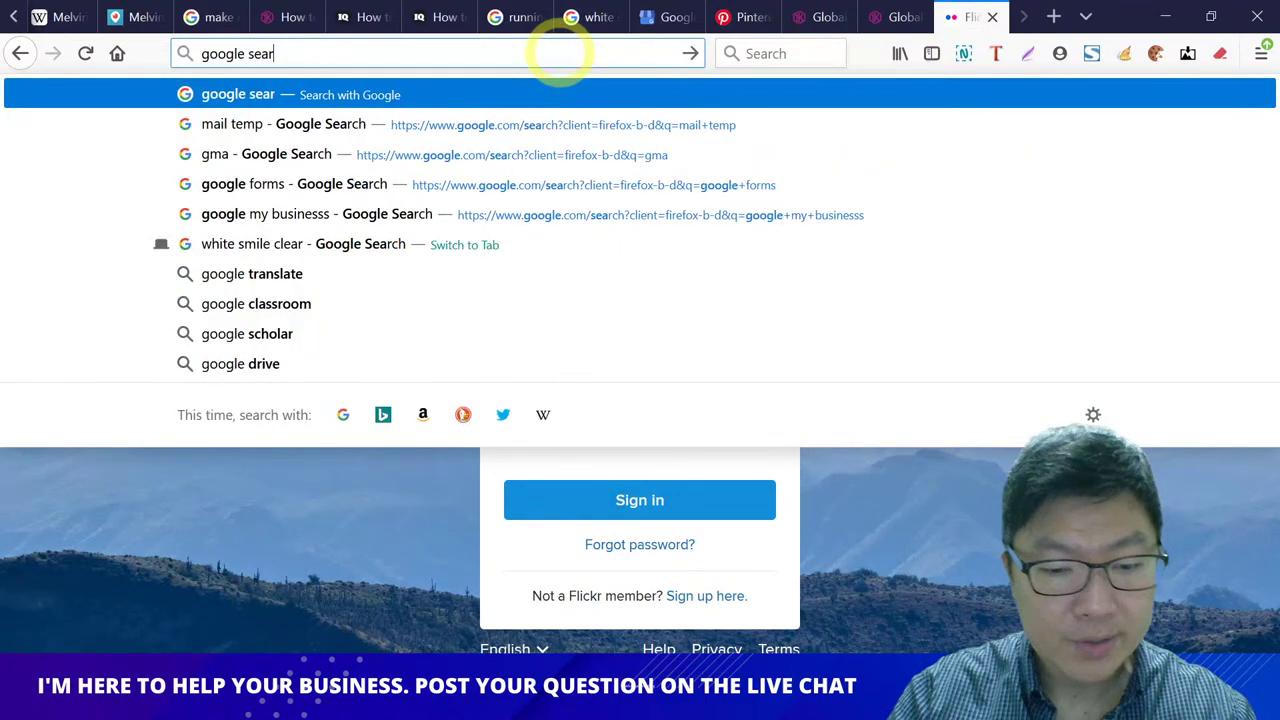
type("ch someo")
key("BackSpace")
key("BackSpace")
key("BackSpace")
key("BackSpace")
key("BackSpace")
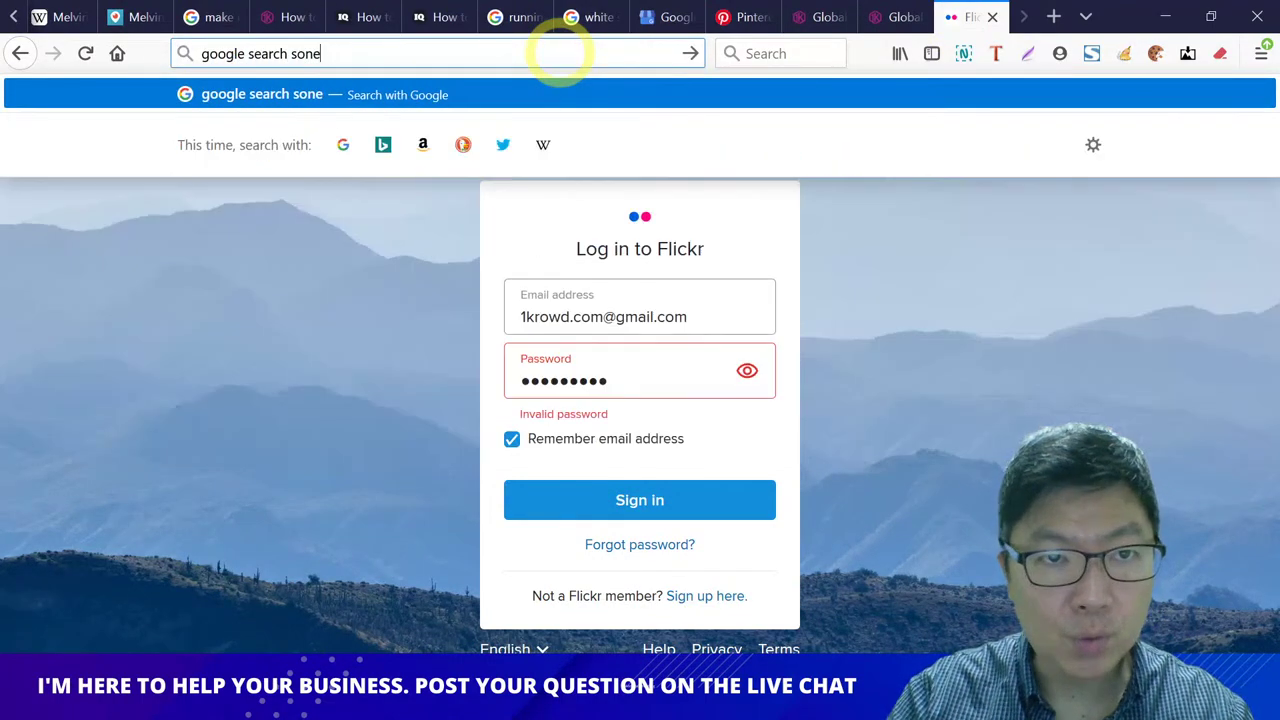
type("console")
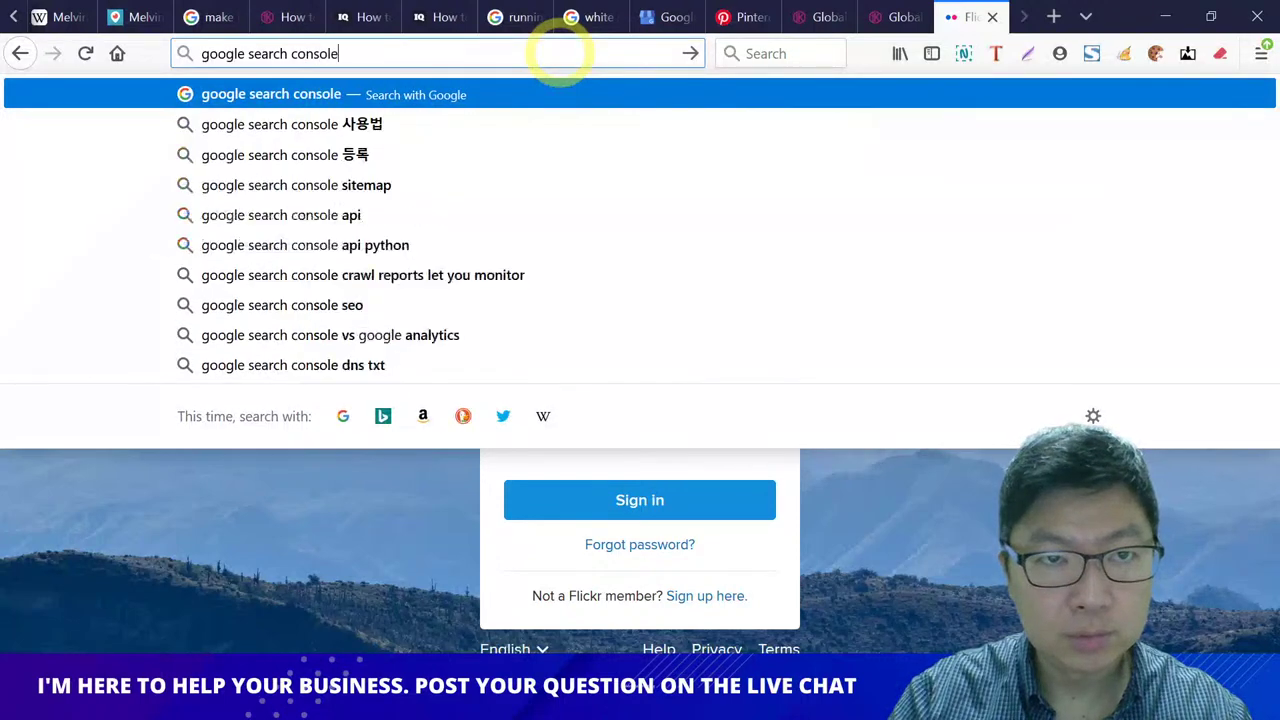
key("Return")
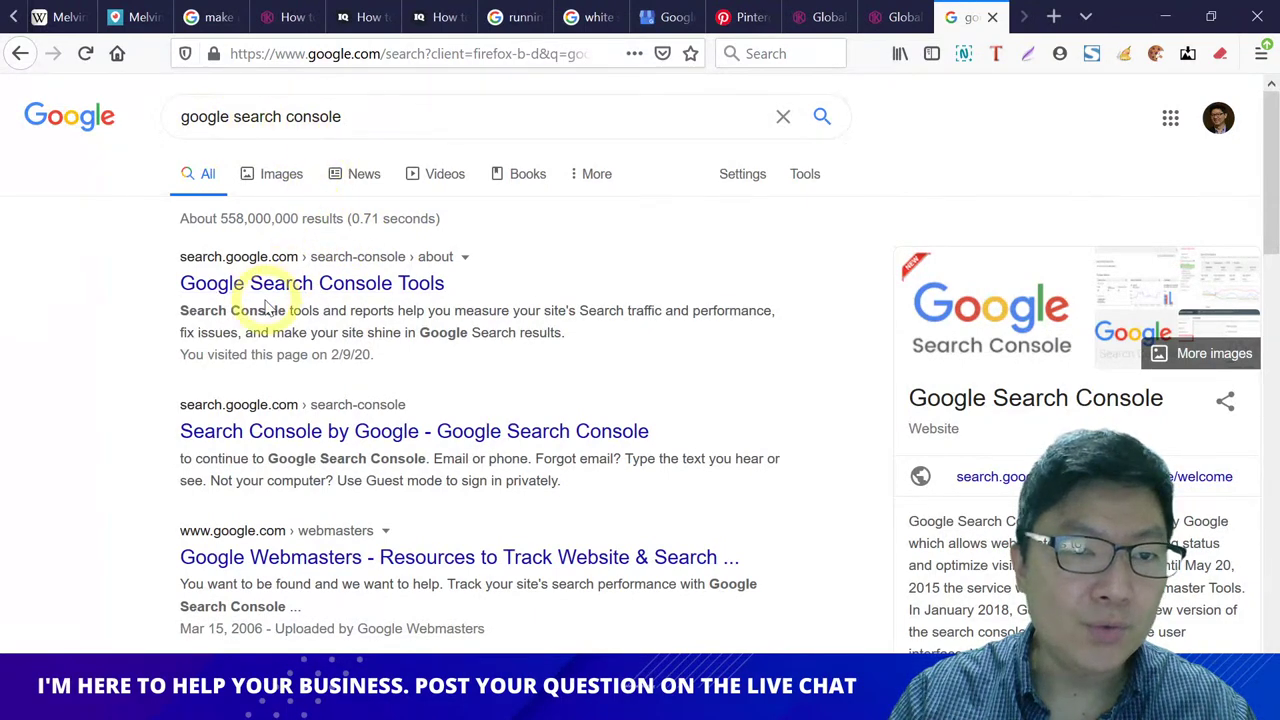
Step: Open Google Search Console from the results and switch to the kodorra.com property
left_click(366, 285)
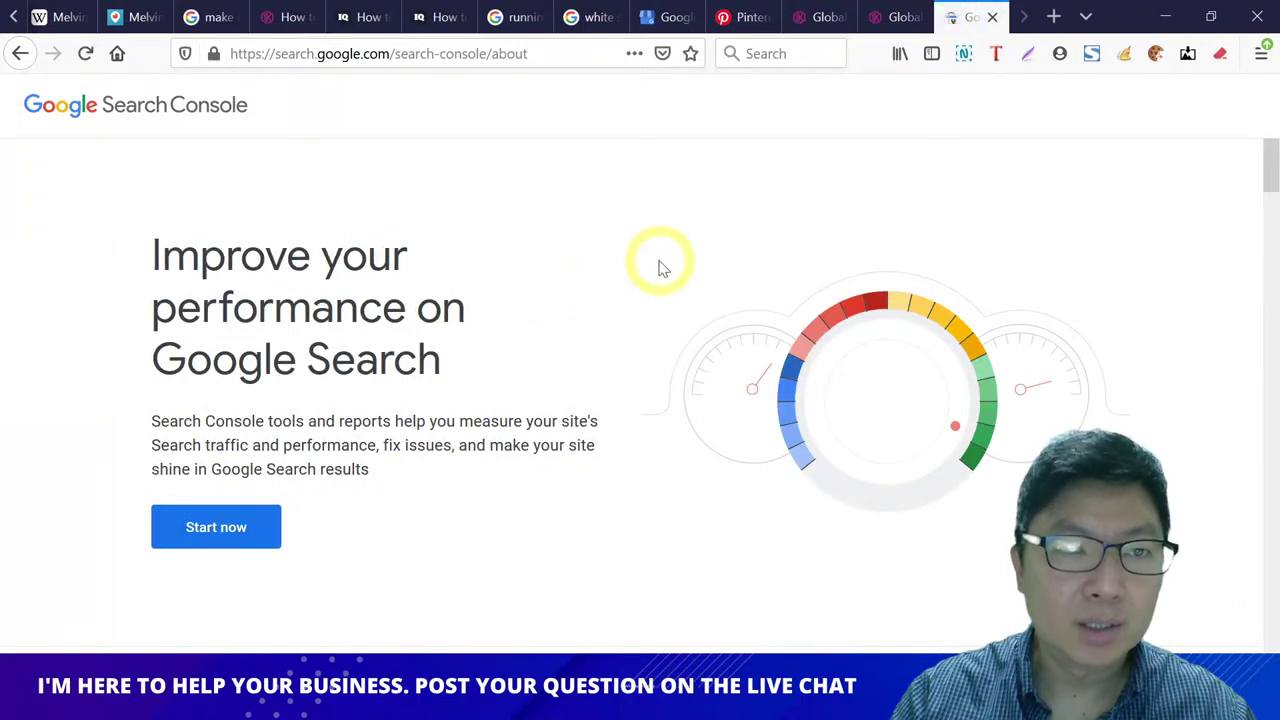
left_click(244, 519)
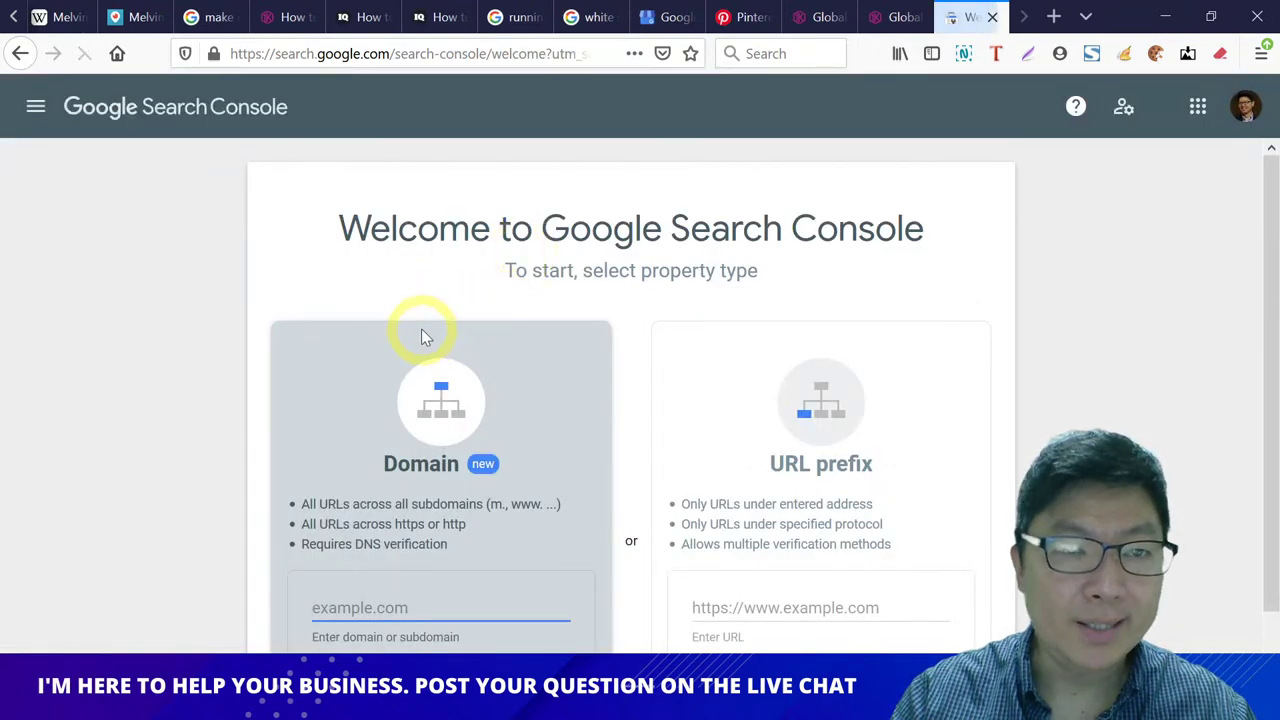
left_click(36, 110)
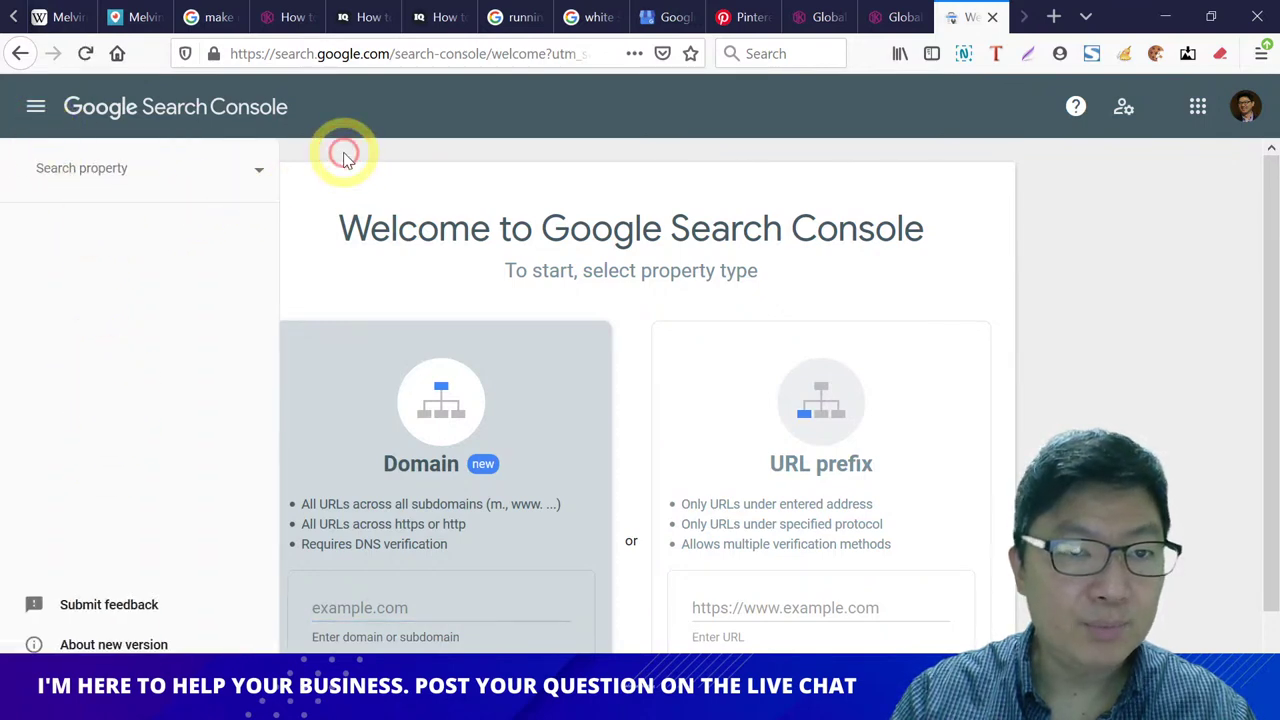
left_click(258, 177)
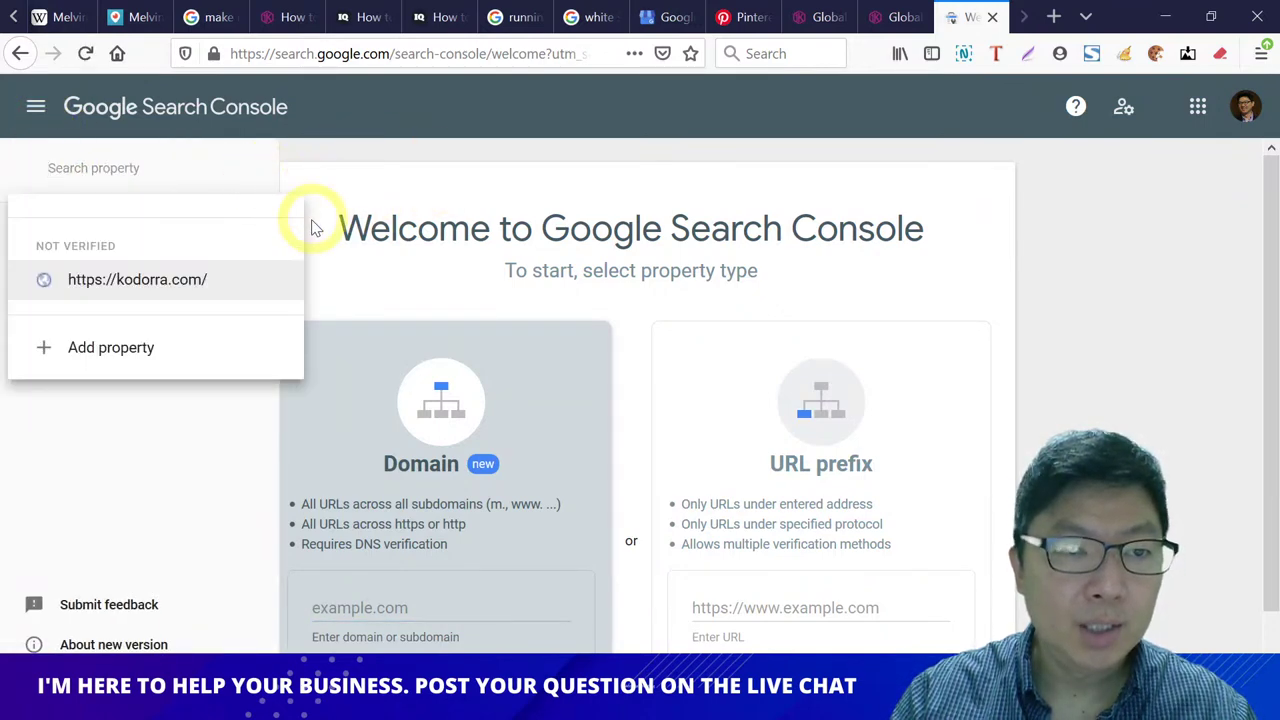
left_click(140, 284)
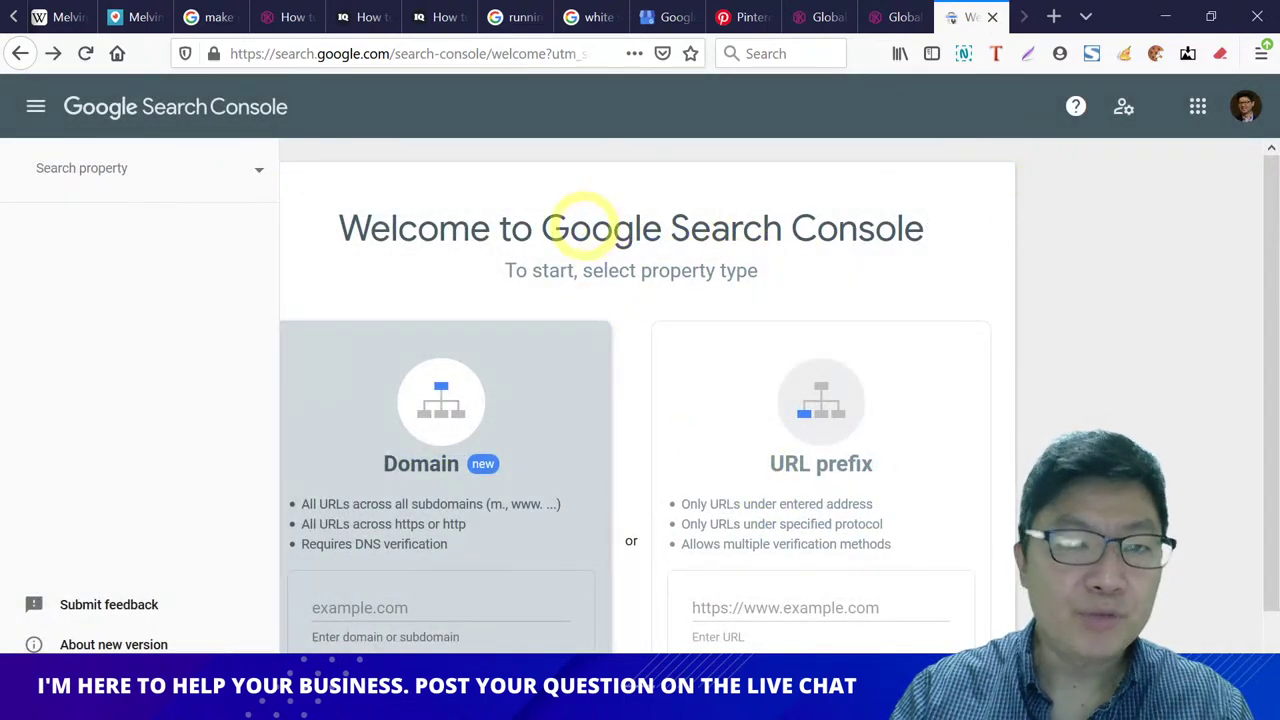
Step: Begin entering a domain for a new property, then open a blank tab
scroll(514, 229, "down", 1)
left_click(398, 540)
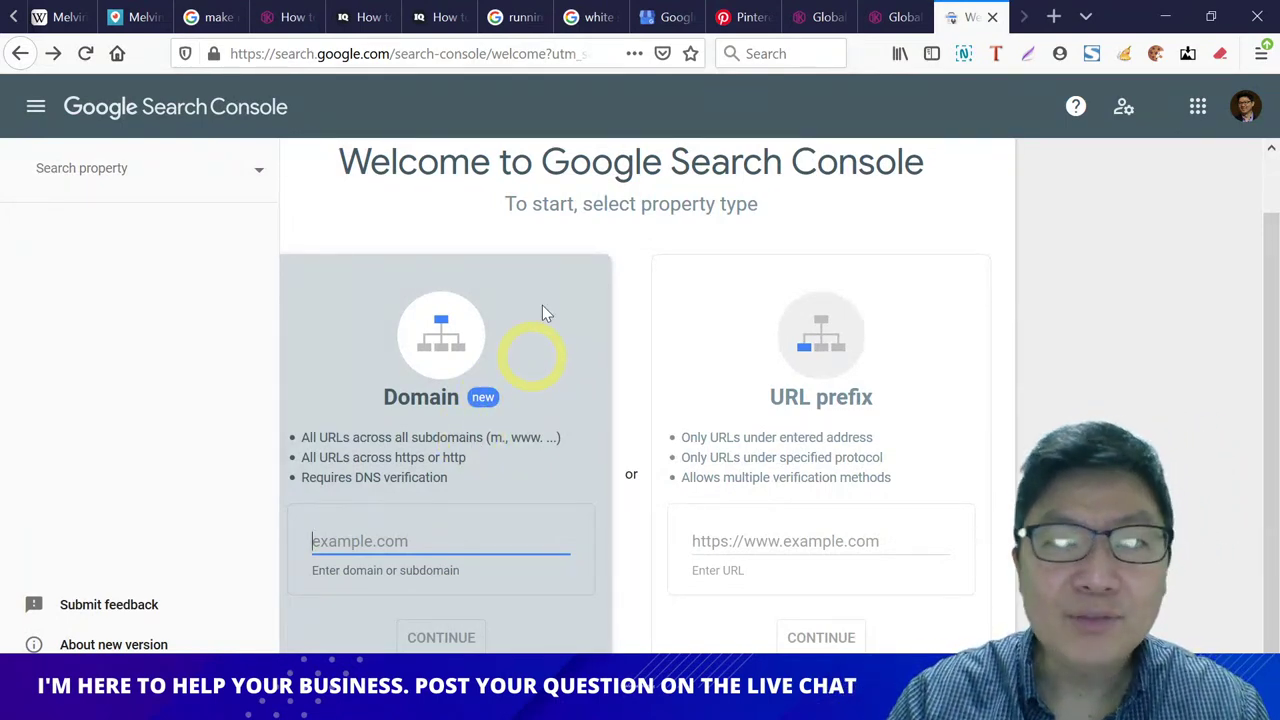
left_click(1054, 17)
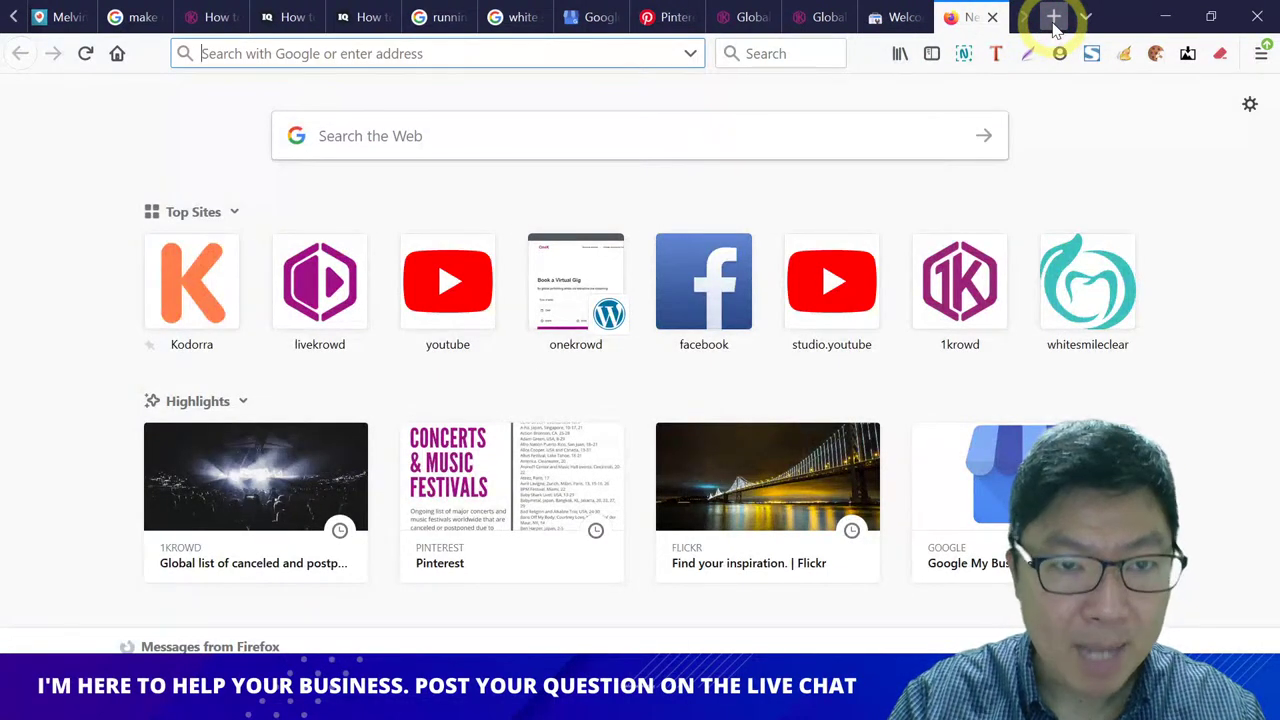
Step: Search Google for 'sitemap' and load whitesmileclear.com/sitemap.xml in a new tab
type("sitemap")
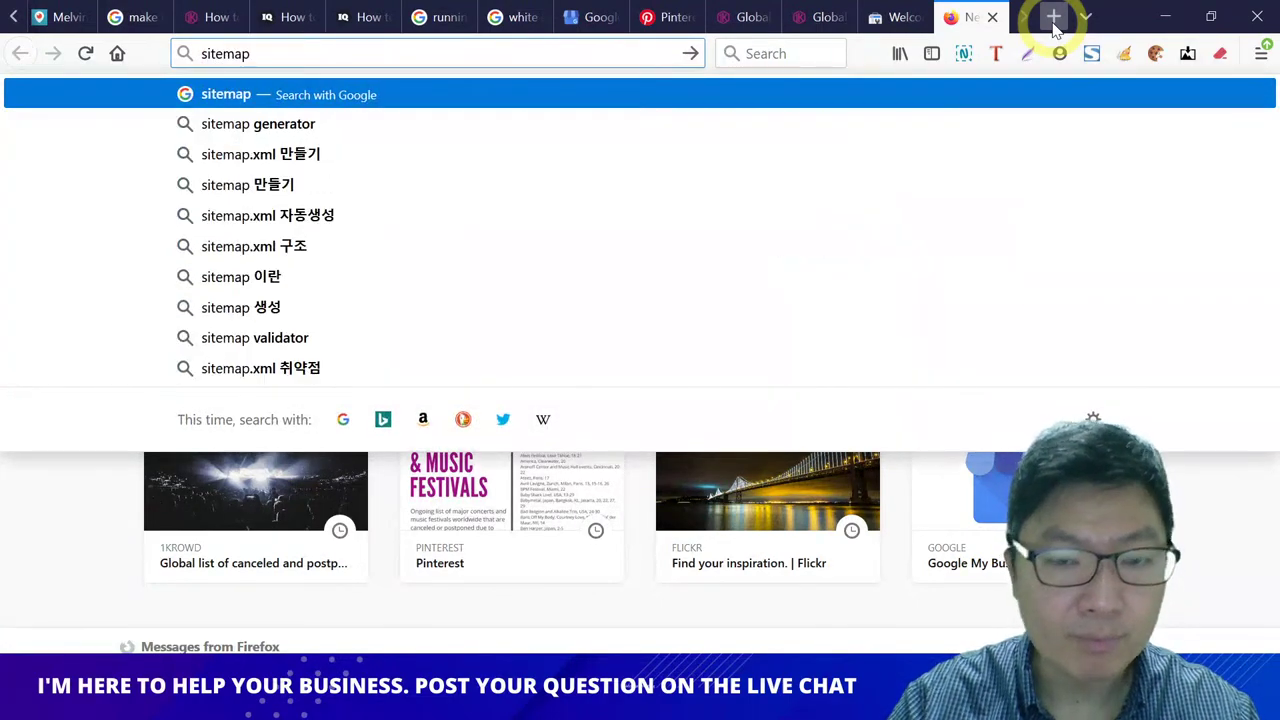
key("Return")
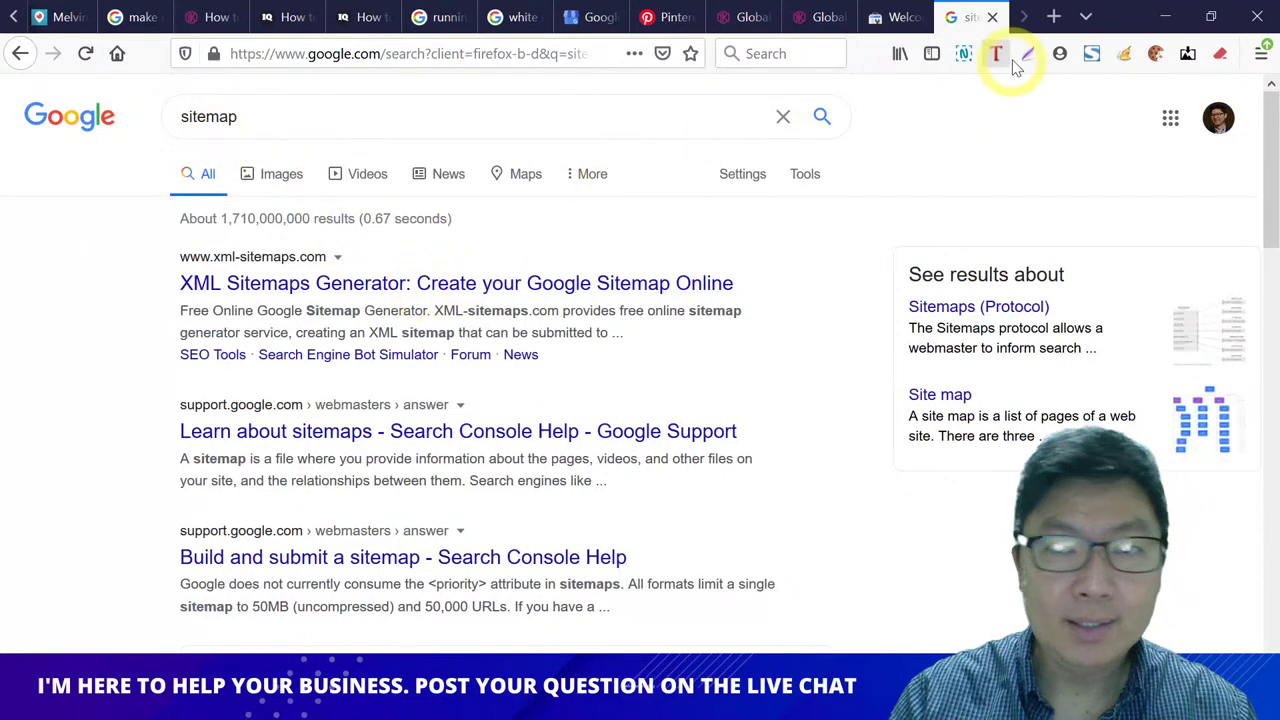
left_click(1053, 17)
type("whi")
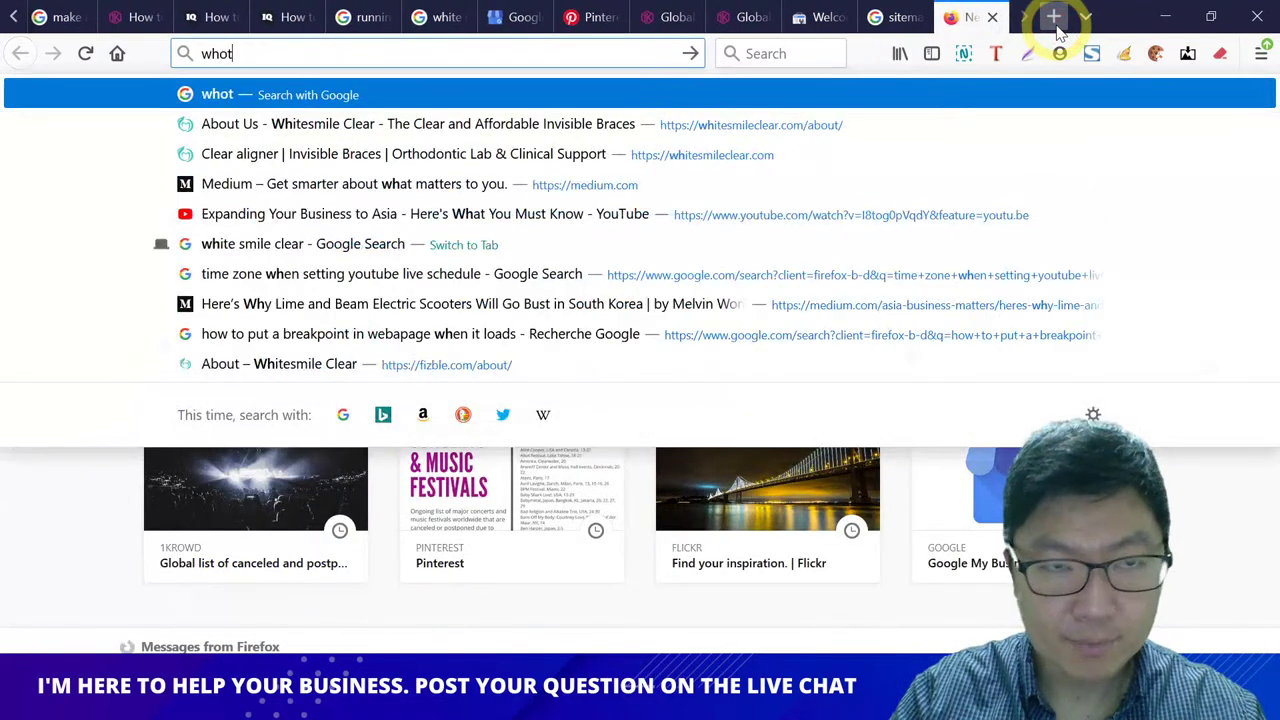
key("BackSpace")
type("ote")
key("BackSpace")
key("BackSpace")
type("i")
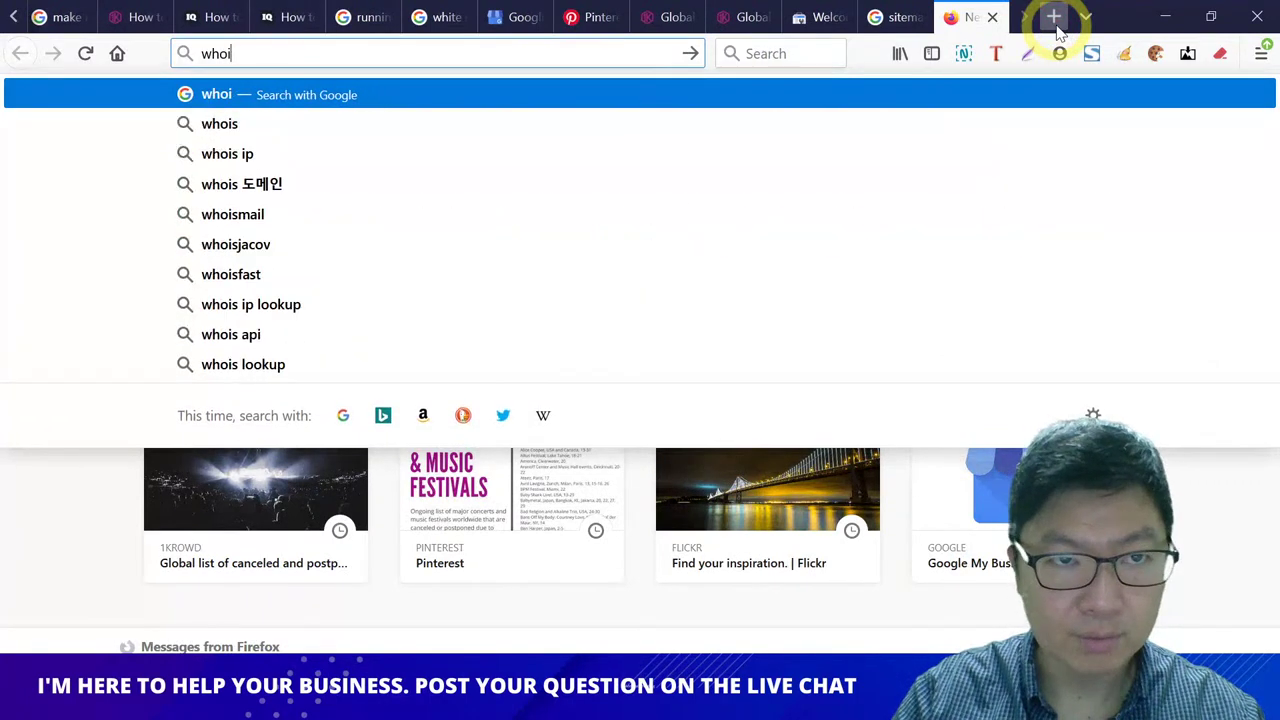
key("BackSpace")
key("BackSpace")
type("itesmi")
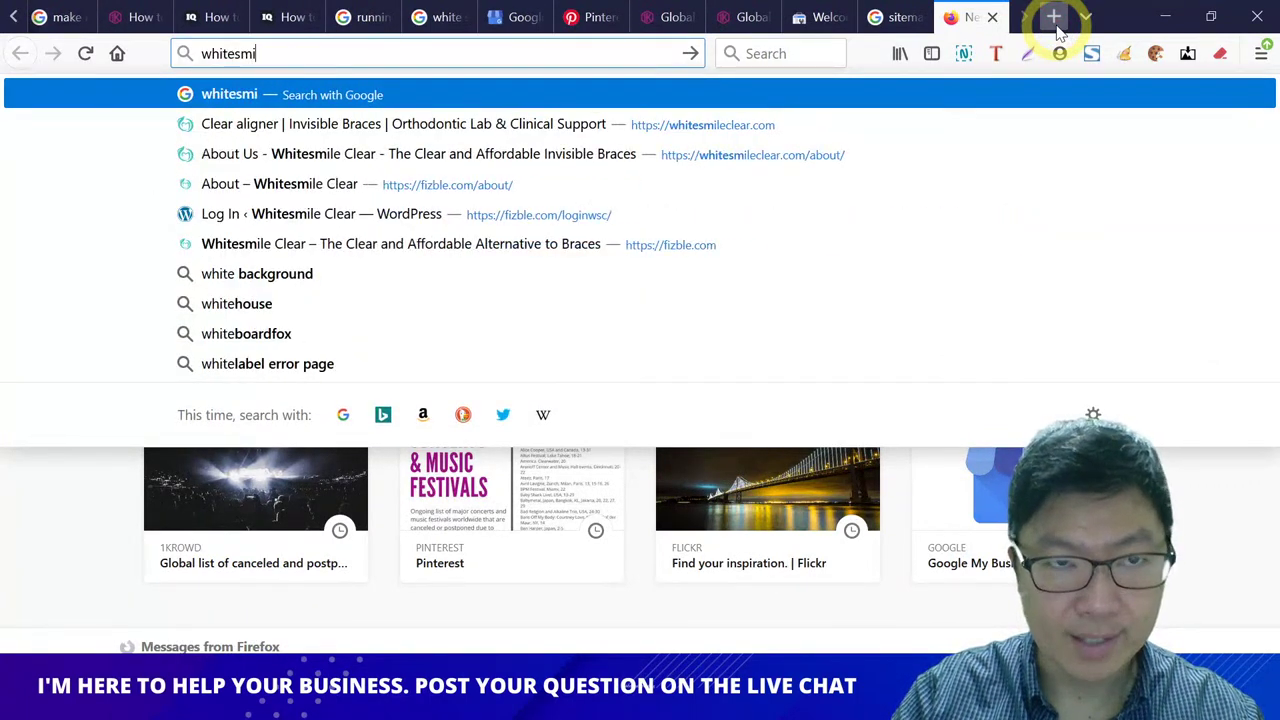
type("lecle")
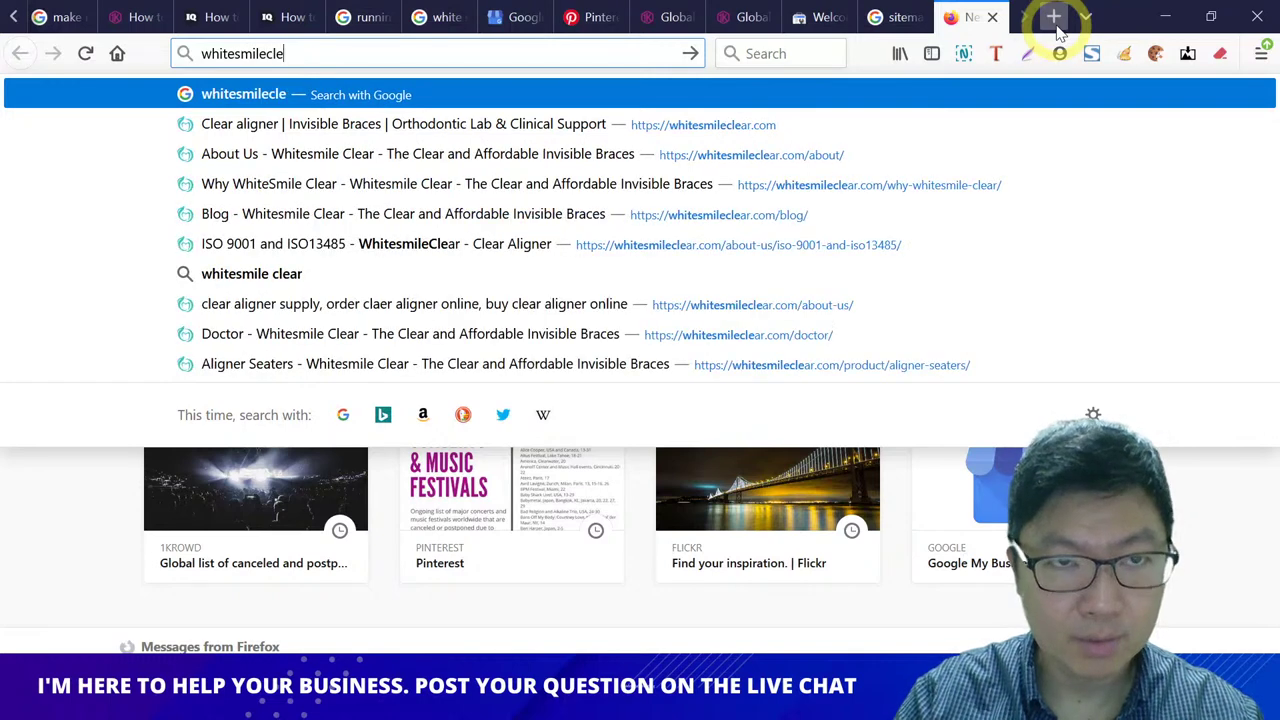
type("ar.com/sitmap")
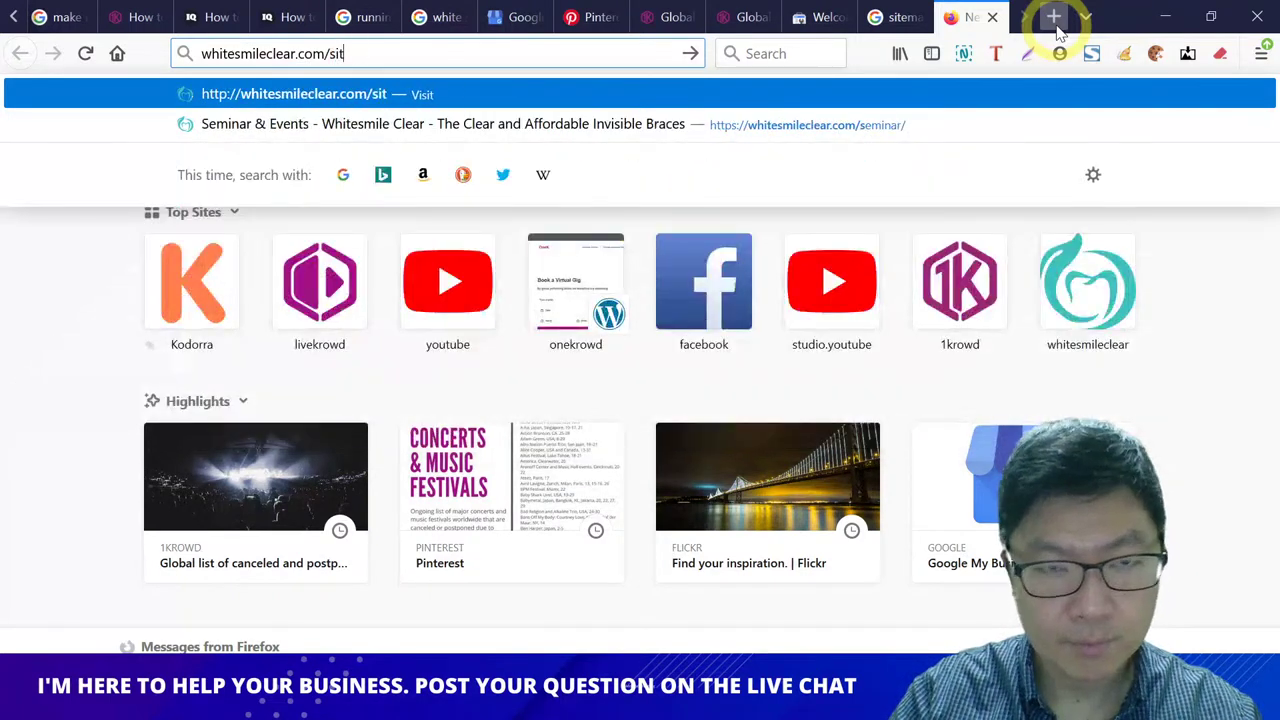
key("BackSpace")
key("BackSpace")
key("BackSpace")
type("em")
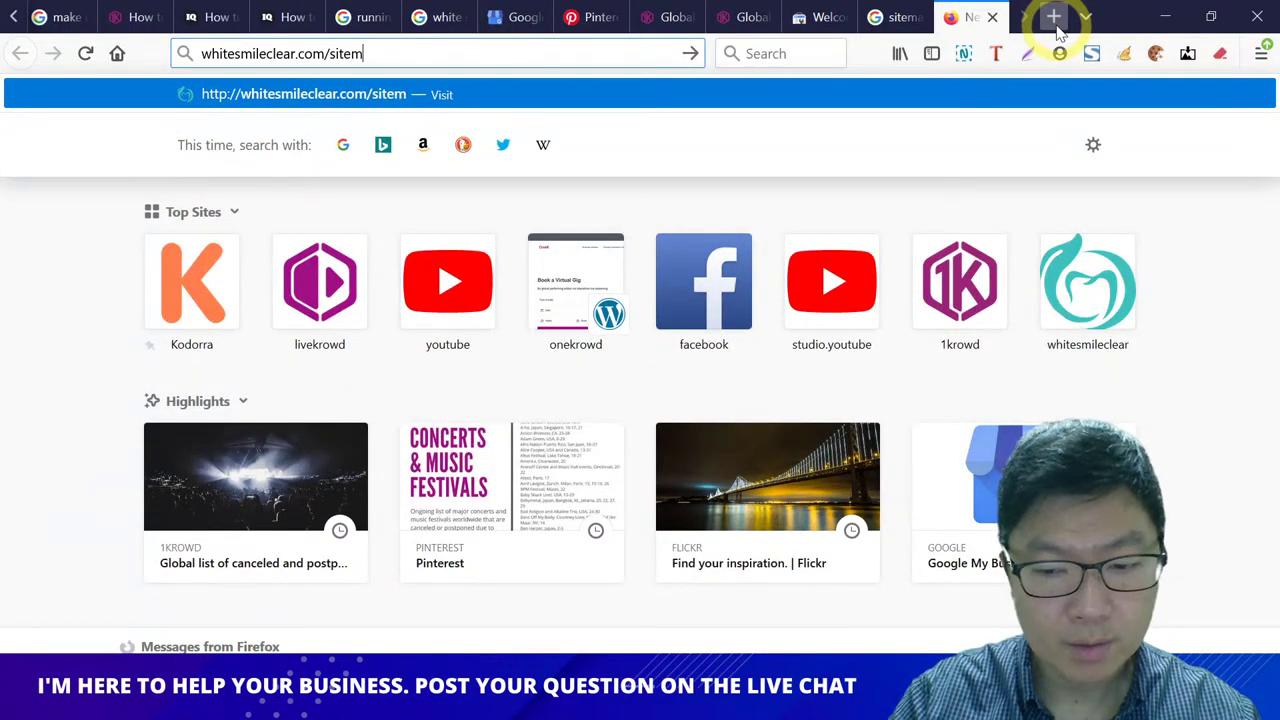
type("ap.xml")
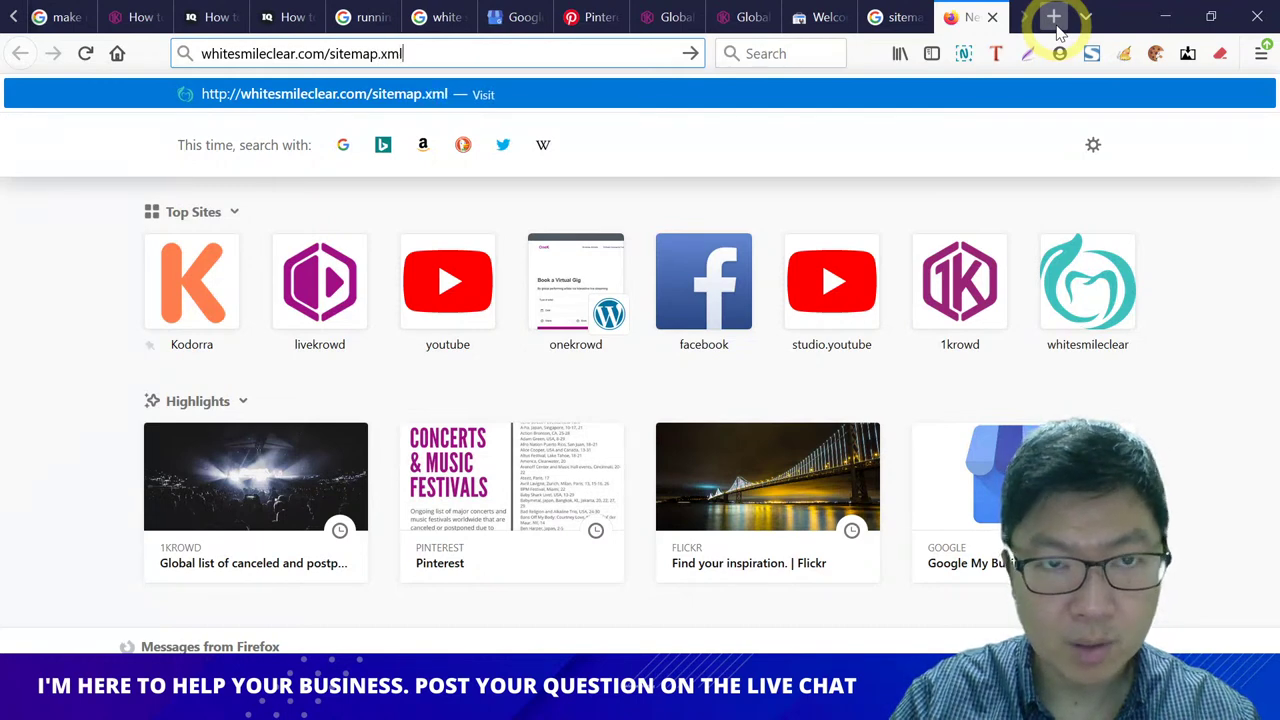
key("Return")
Step: Load 1krowd.com/sitemap.xml in another new tab
left_click(1058, 28)
type("1")
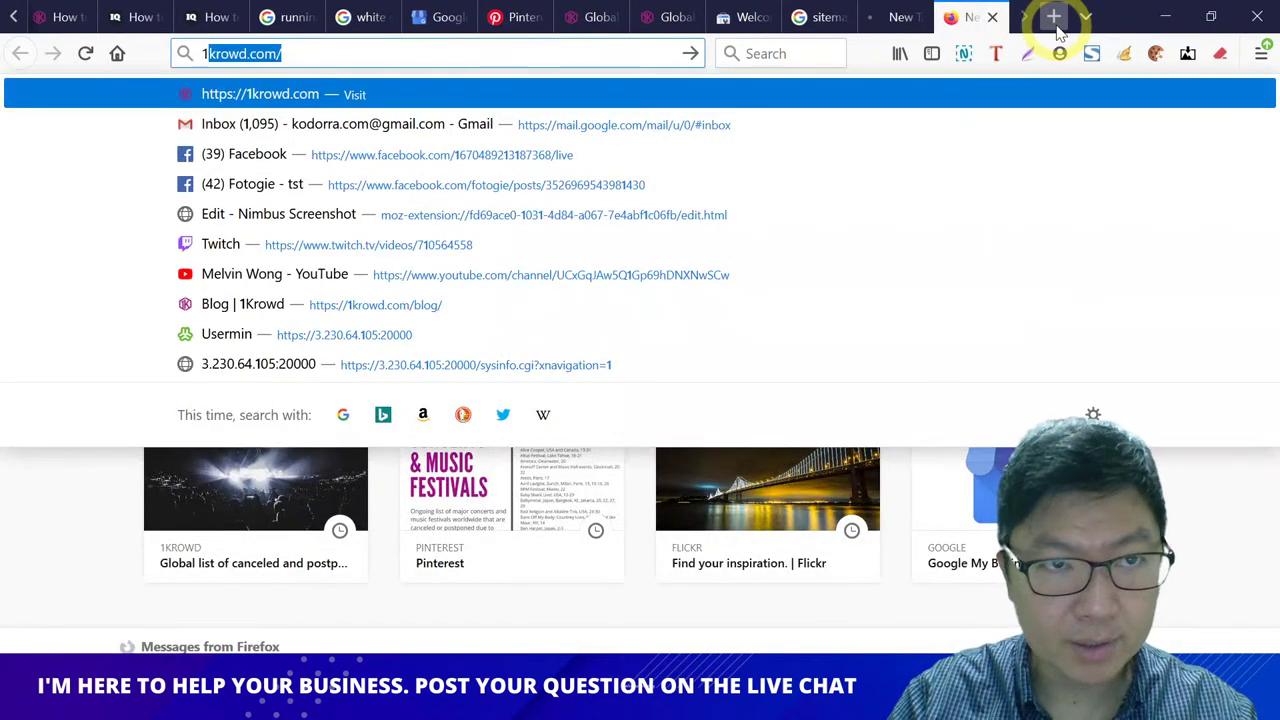
key("Right")
type("sitema")
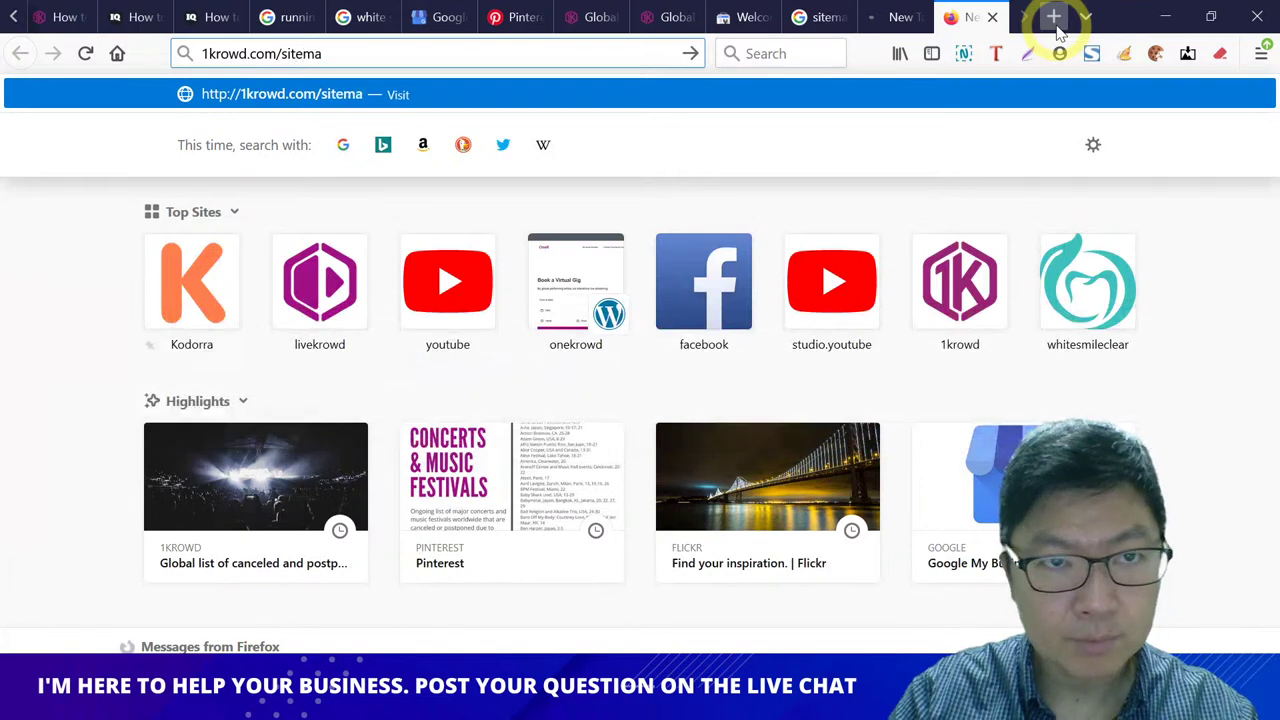
type("p.xml")
key("Return")
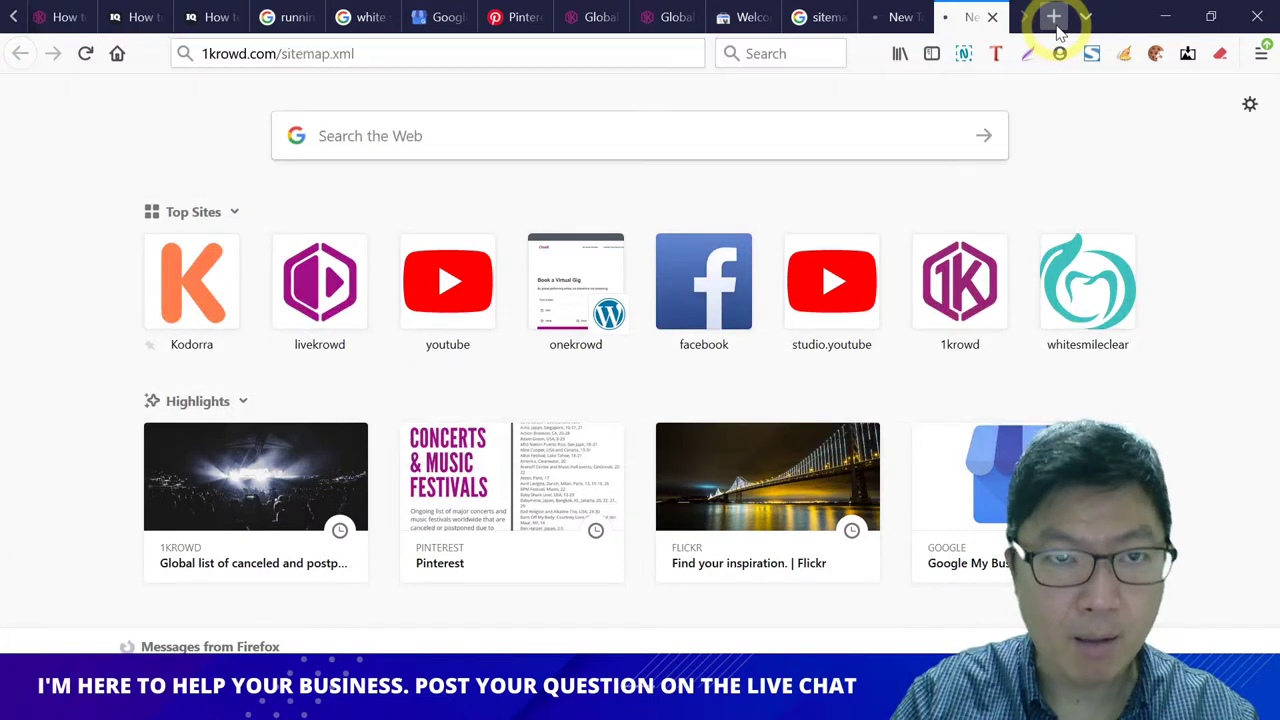
Step: Open post-sitemap.xml and open the Tristar material posts in new tabs
left_click(879, 20)
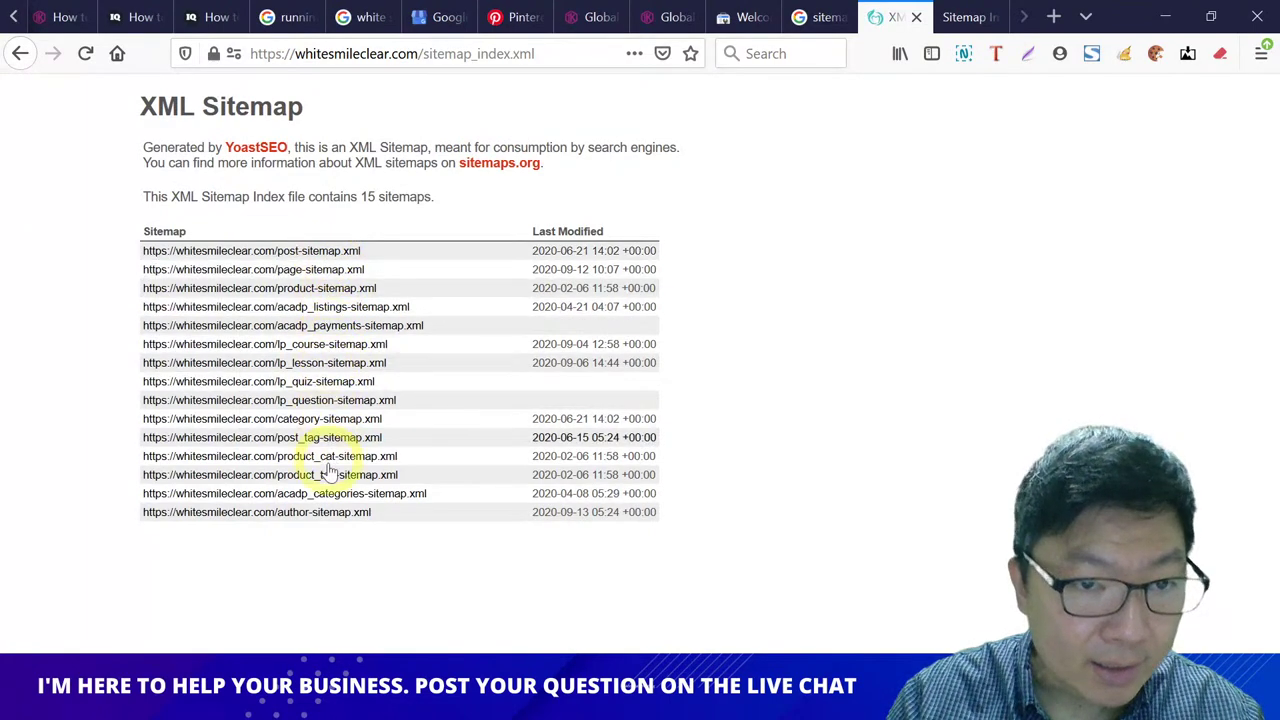
left_click(309, 253)
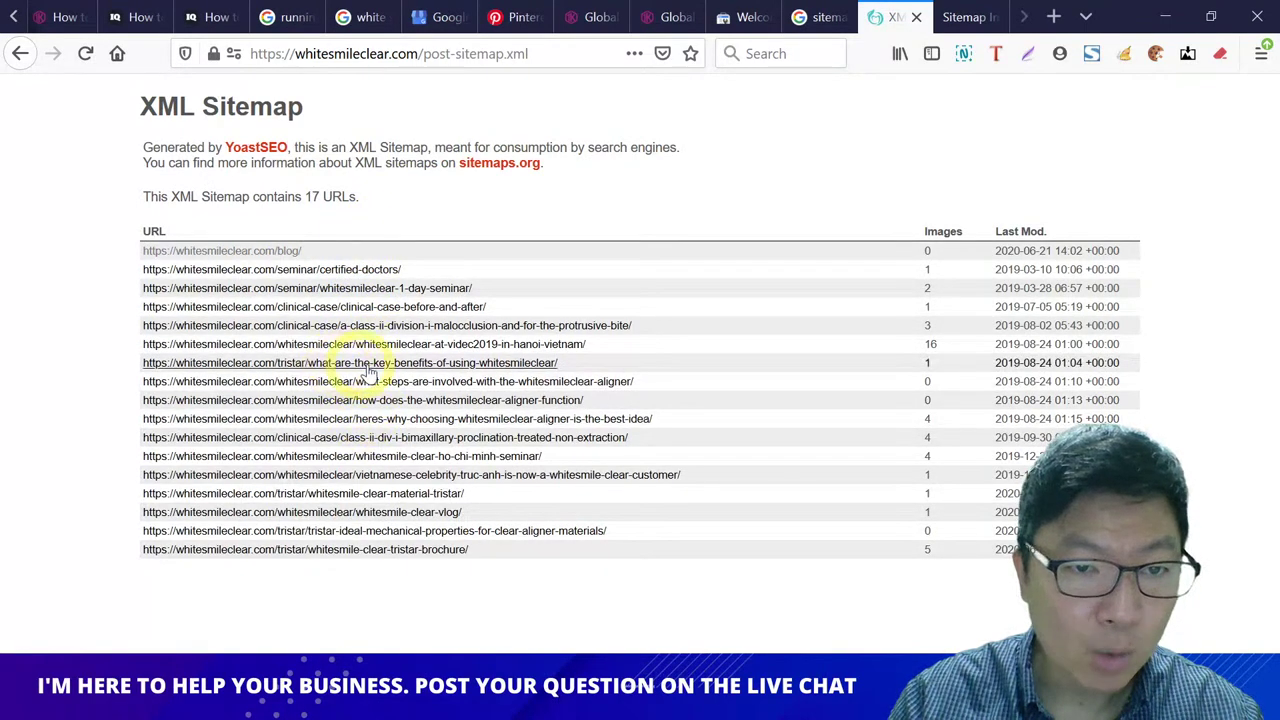
right_click(512, 369)
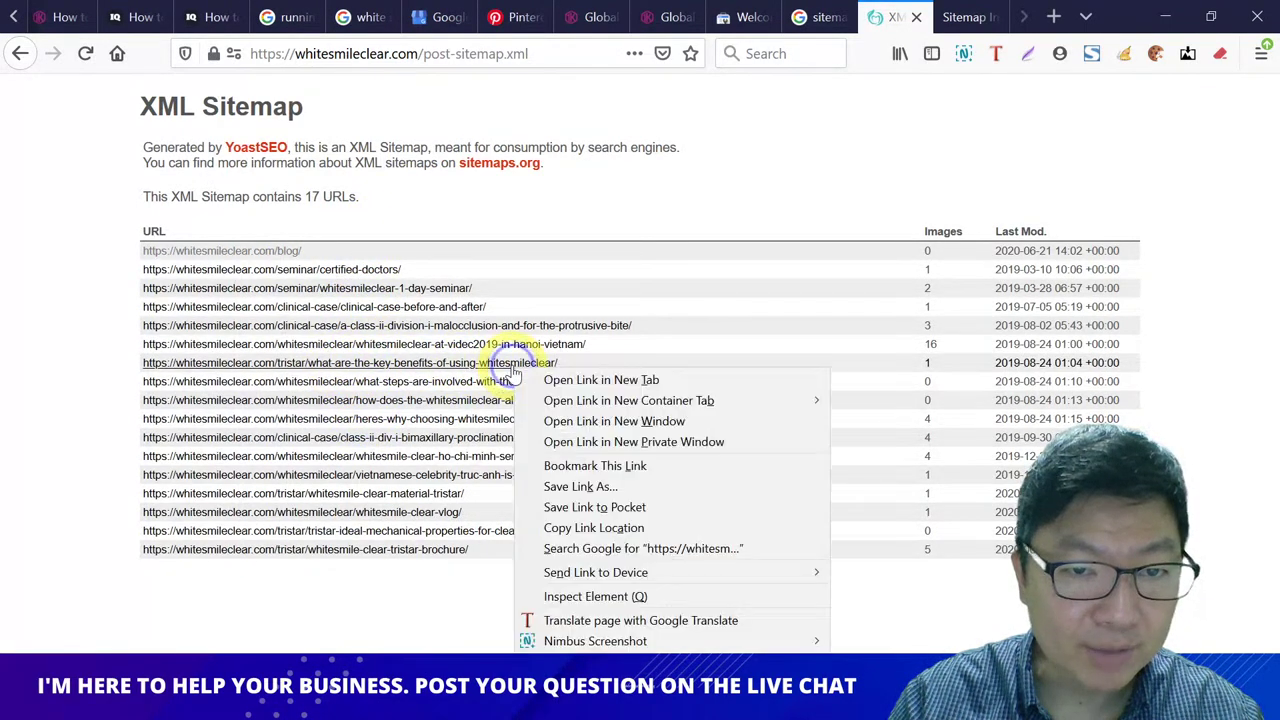
left_click(560, 377)
left_click(962, 24)
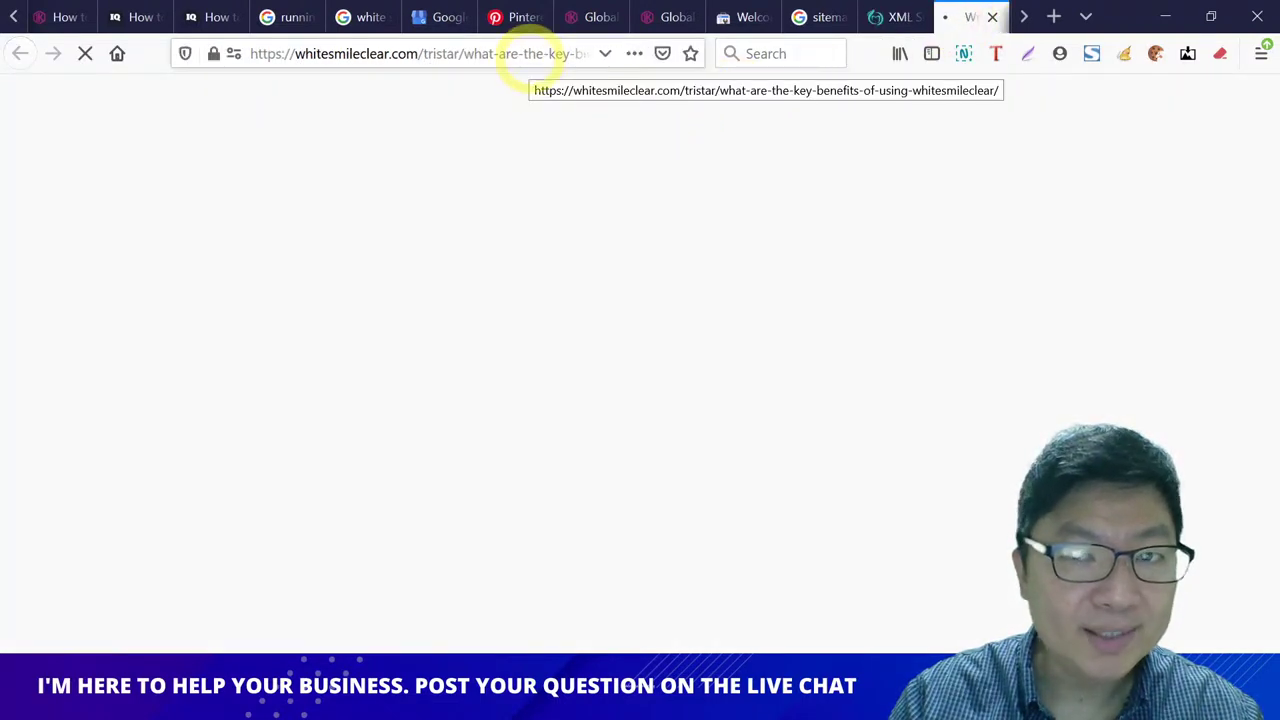
left_click(525, 53)
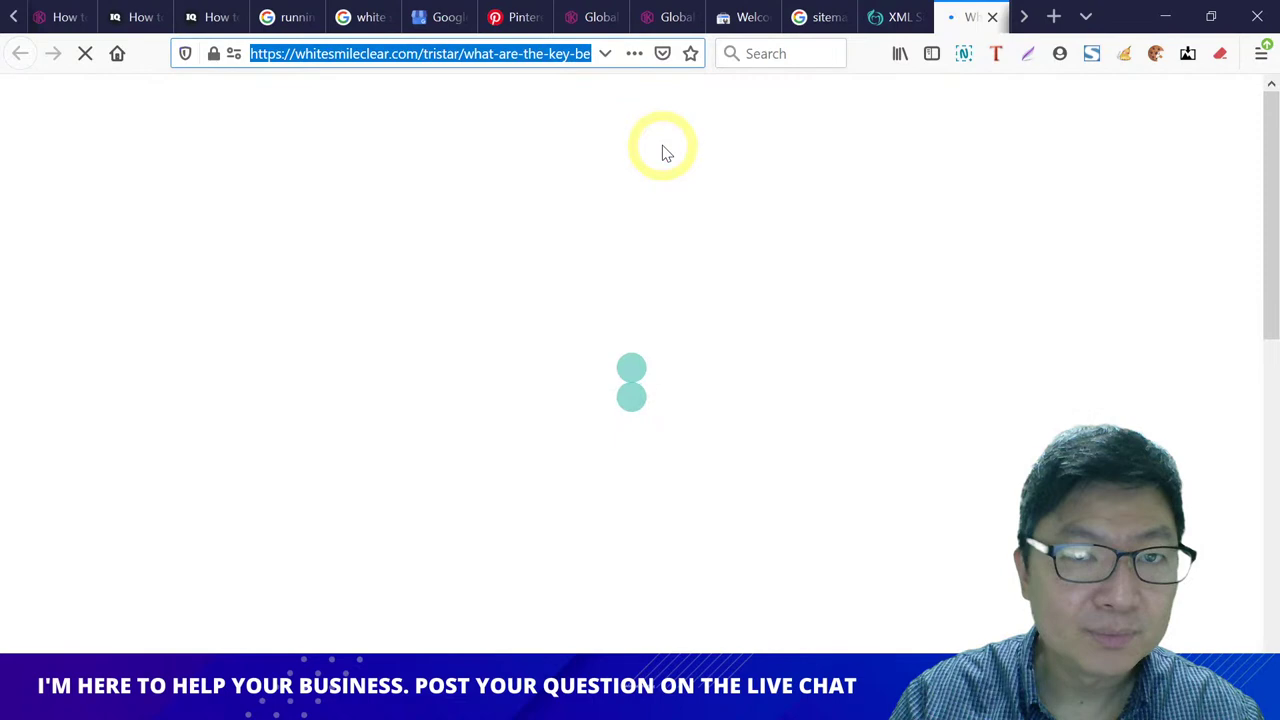
left_click(886, 18)
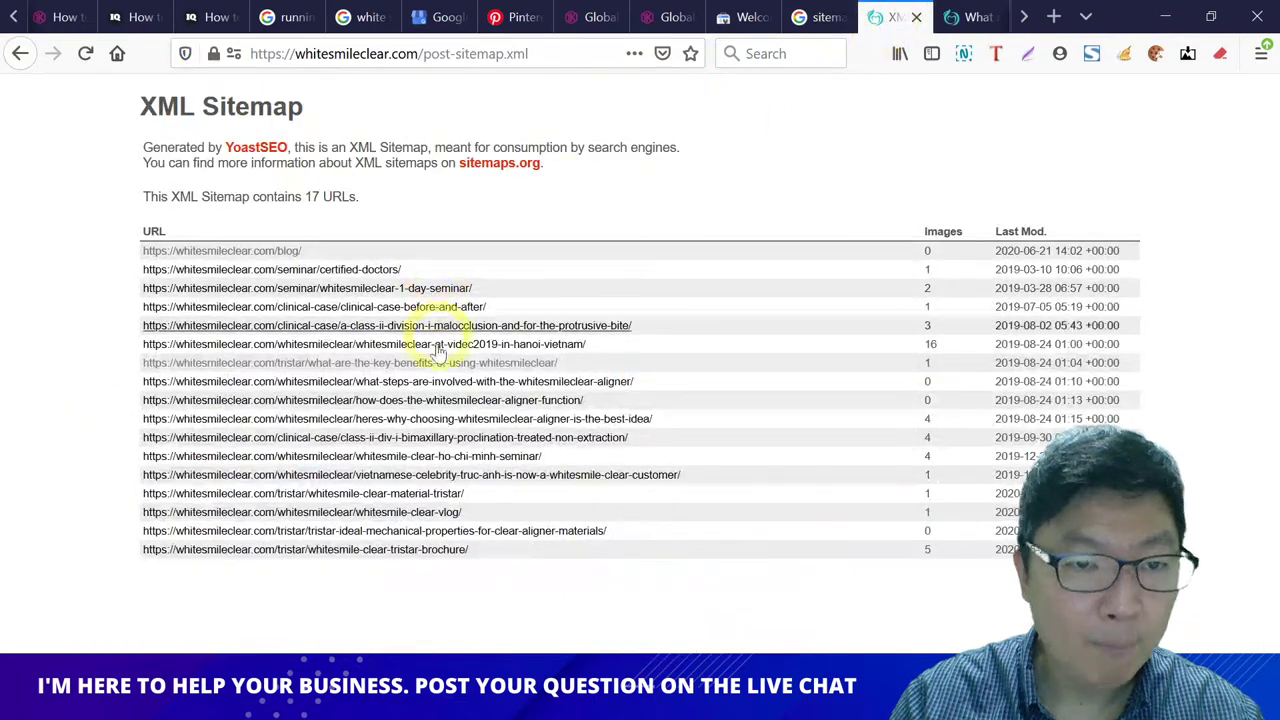
right_click(416, 493)
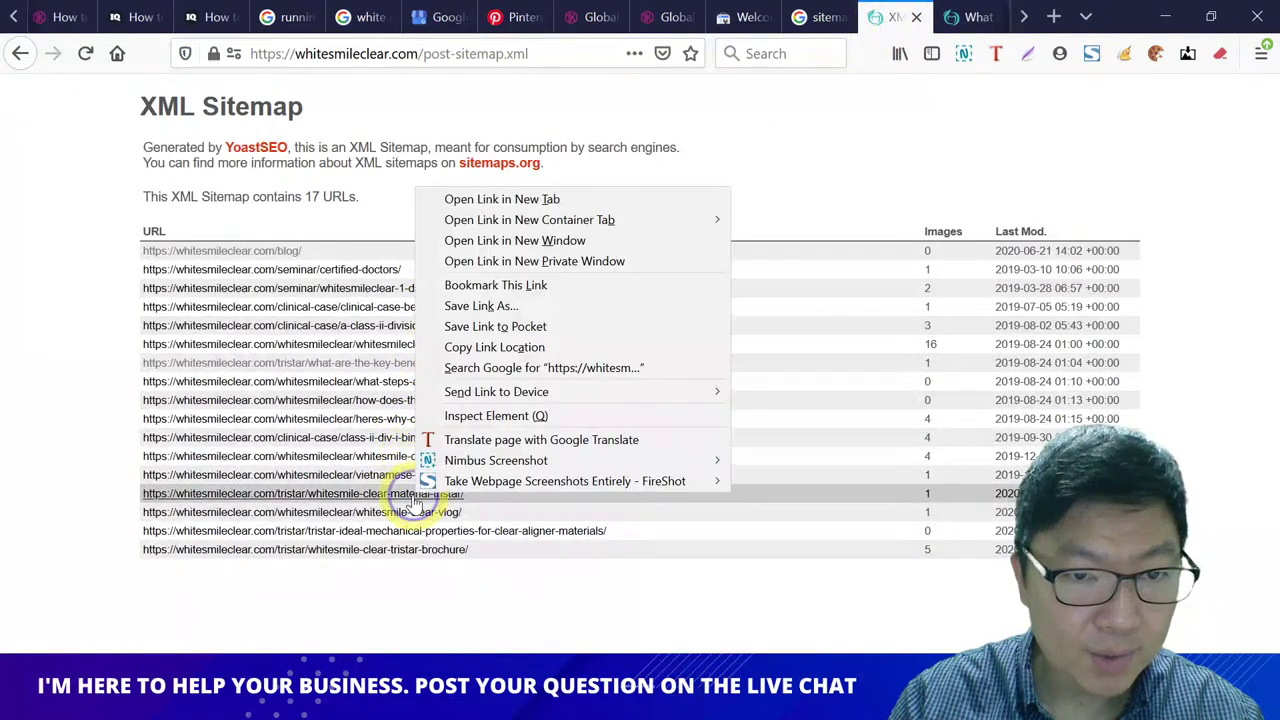
left_click(537, 199)
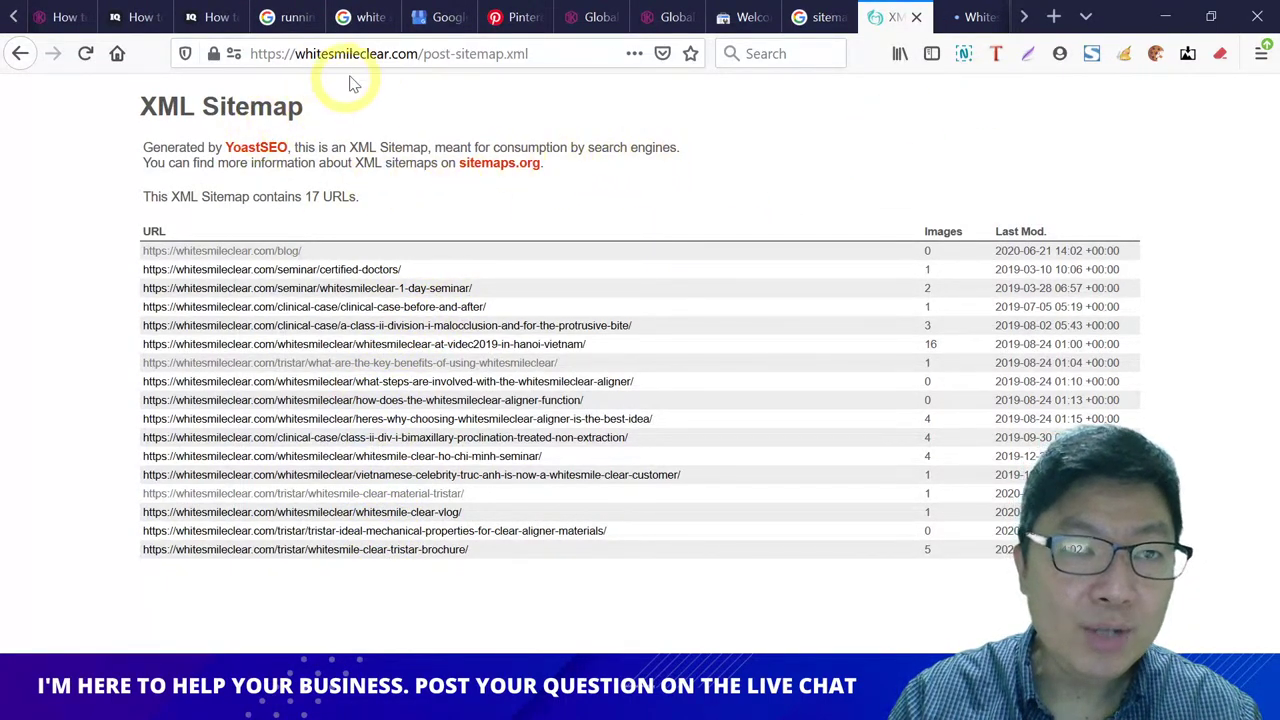
Step: Edit the address to drop 'post-' and load whitesmileclear.com/sitemap.xml
left_click(380, 50)
left_click(538, 55)
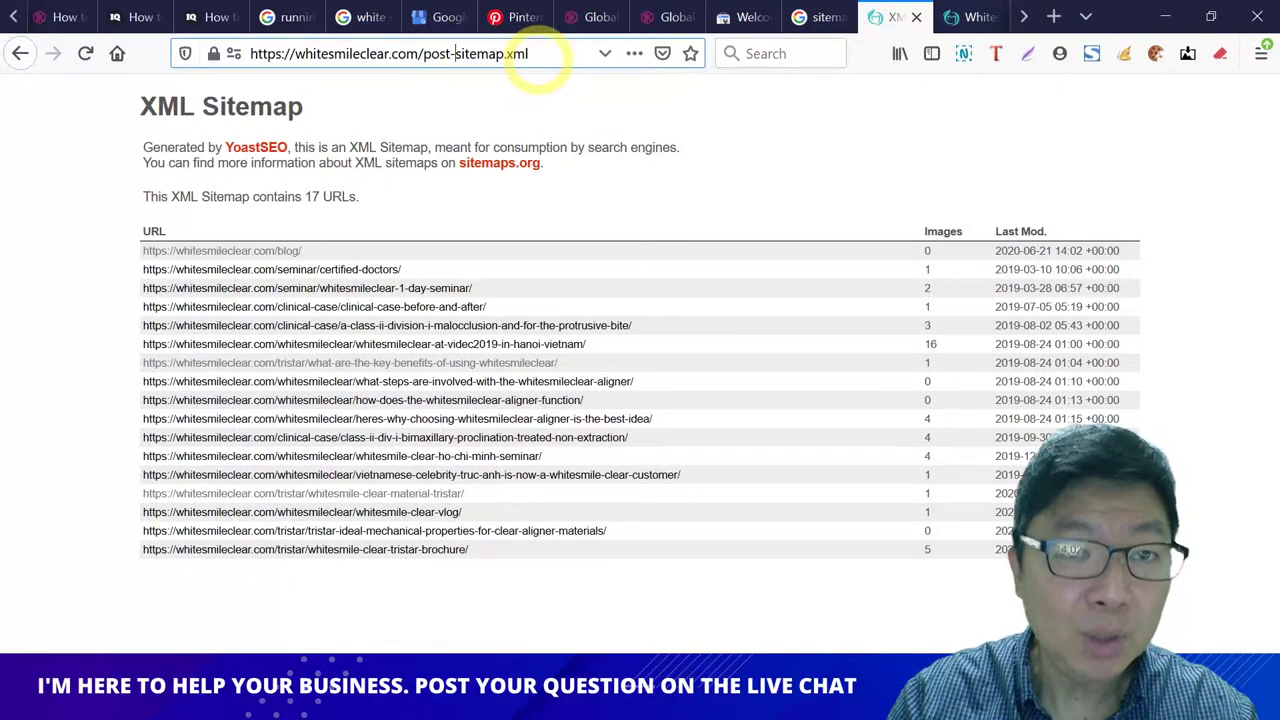
key("BackSpace")
key("BackSpace")
key("BackSpace")
key("BackSpace")
key("BackSpace")
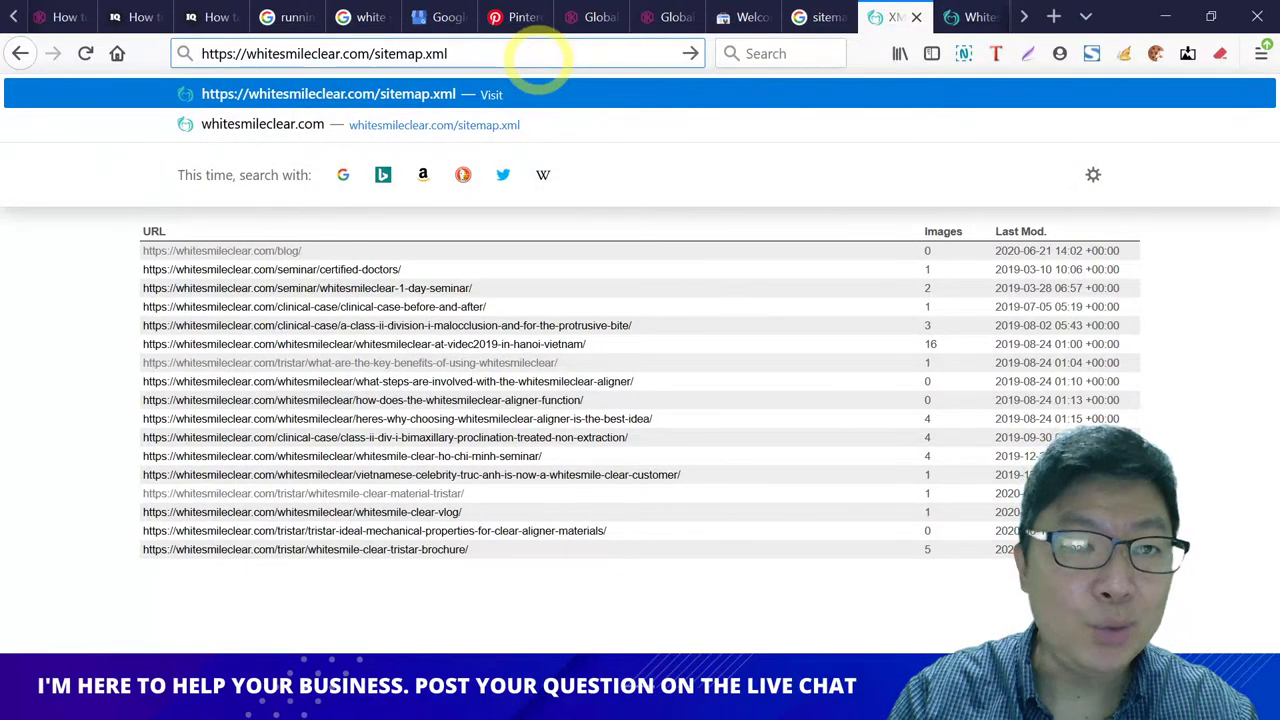
key("Return")
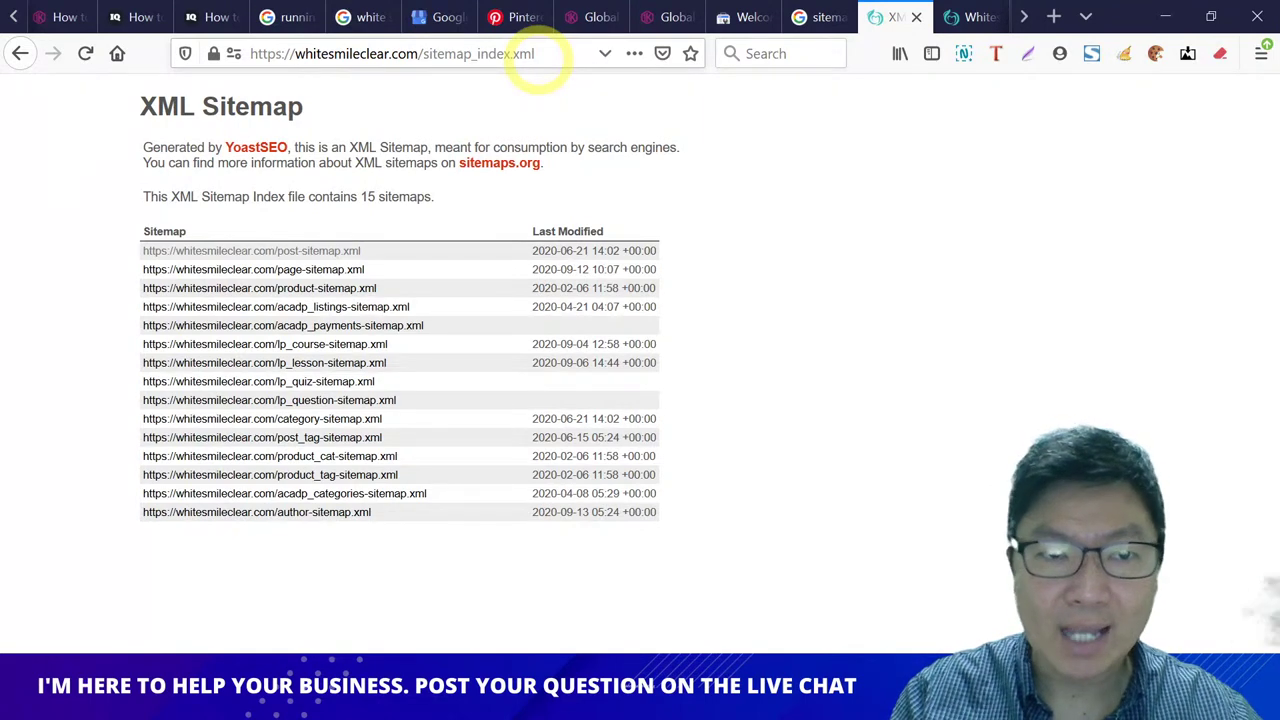
Step: Look through the open tabs, then copy the whitesmileclear sitemap index address
left_click(685, 22)
left_click(960, 17)
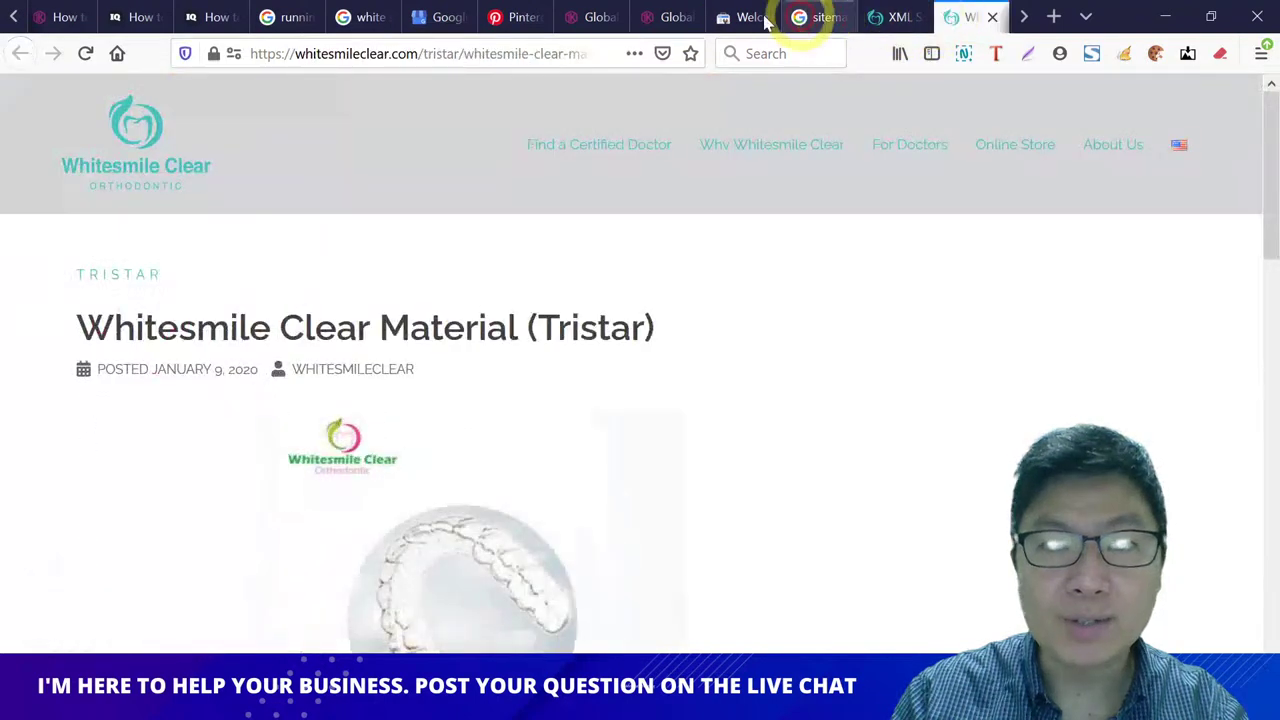
left_click(424, 16)
left_click(580, 18)
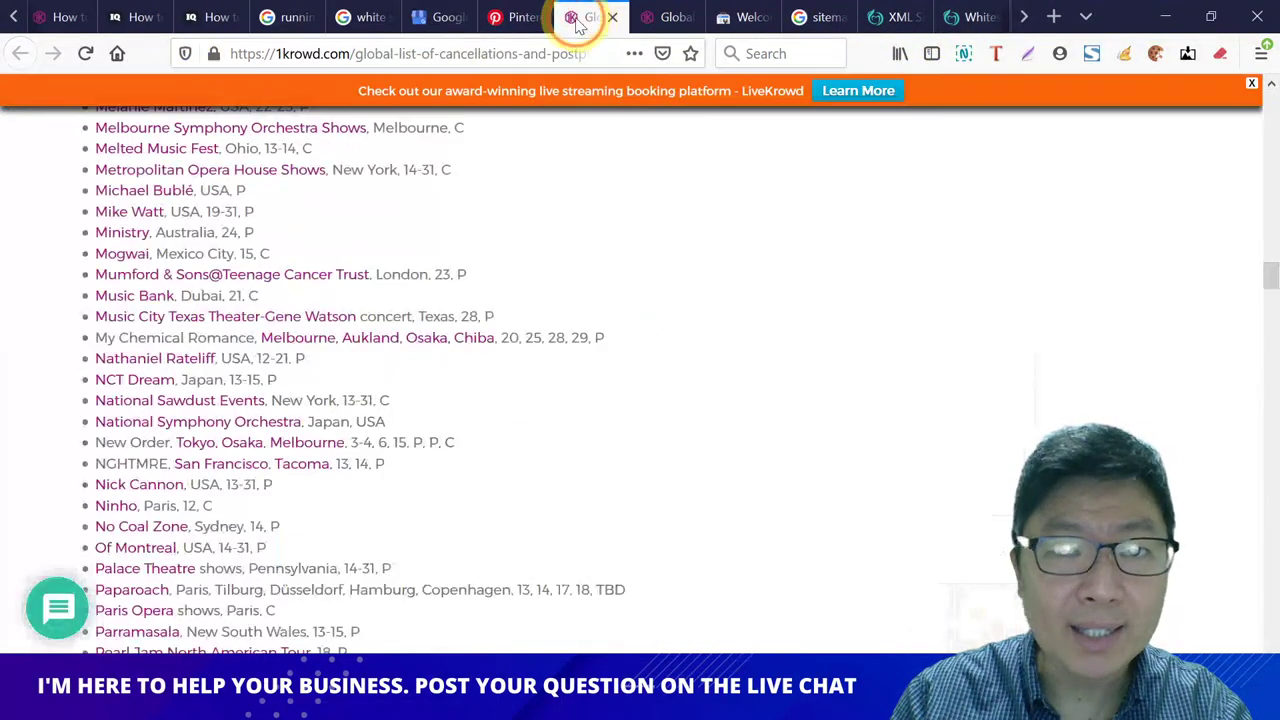
left_click(735, 20)
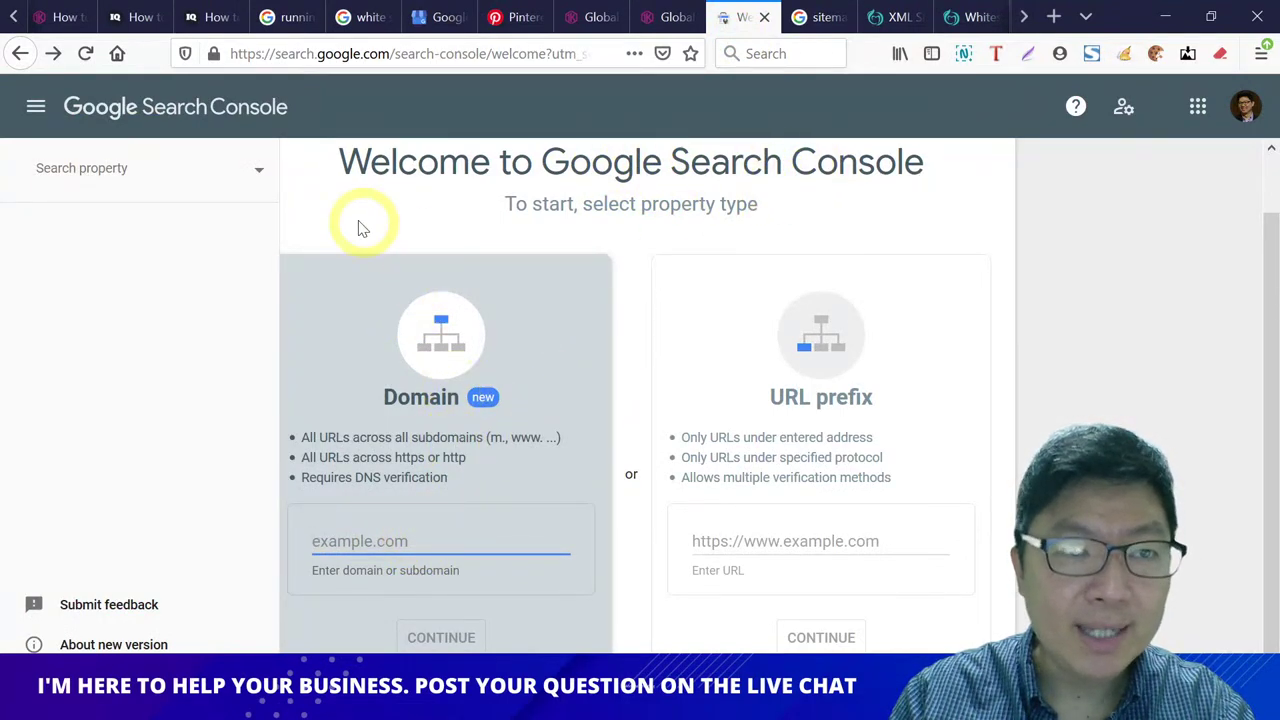
left_click(885, 17)
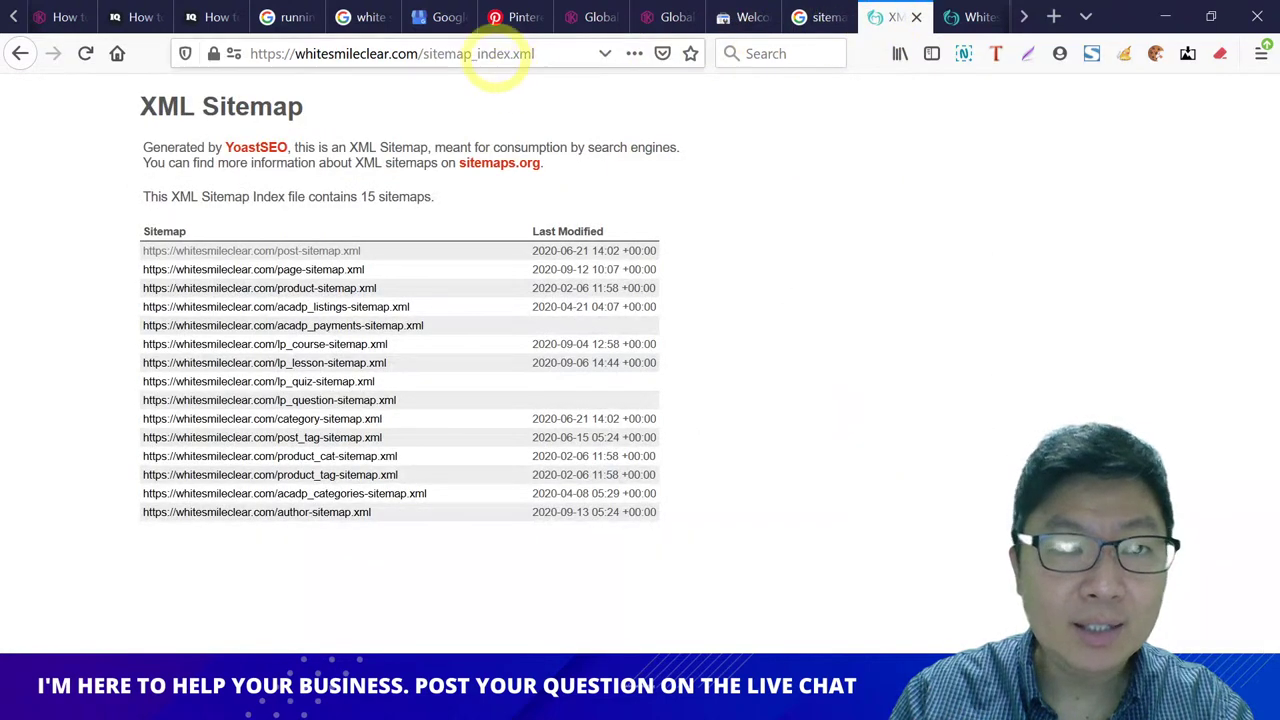
left_click(495, 55)
right_click(495, 55)
left_click(543, 114)
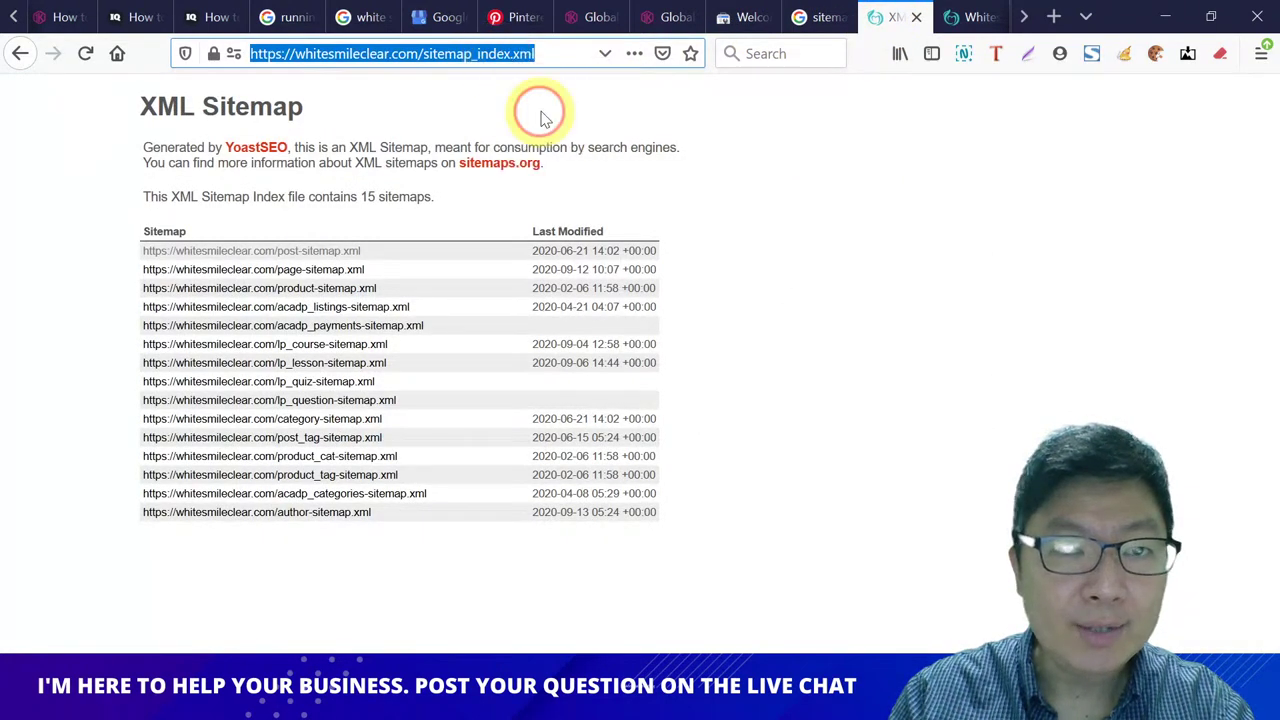
left_click(741, 118)
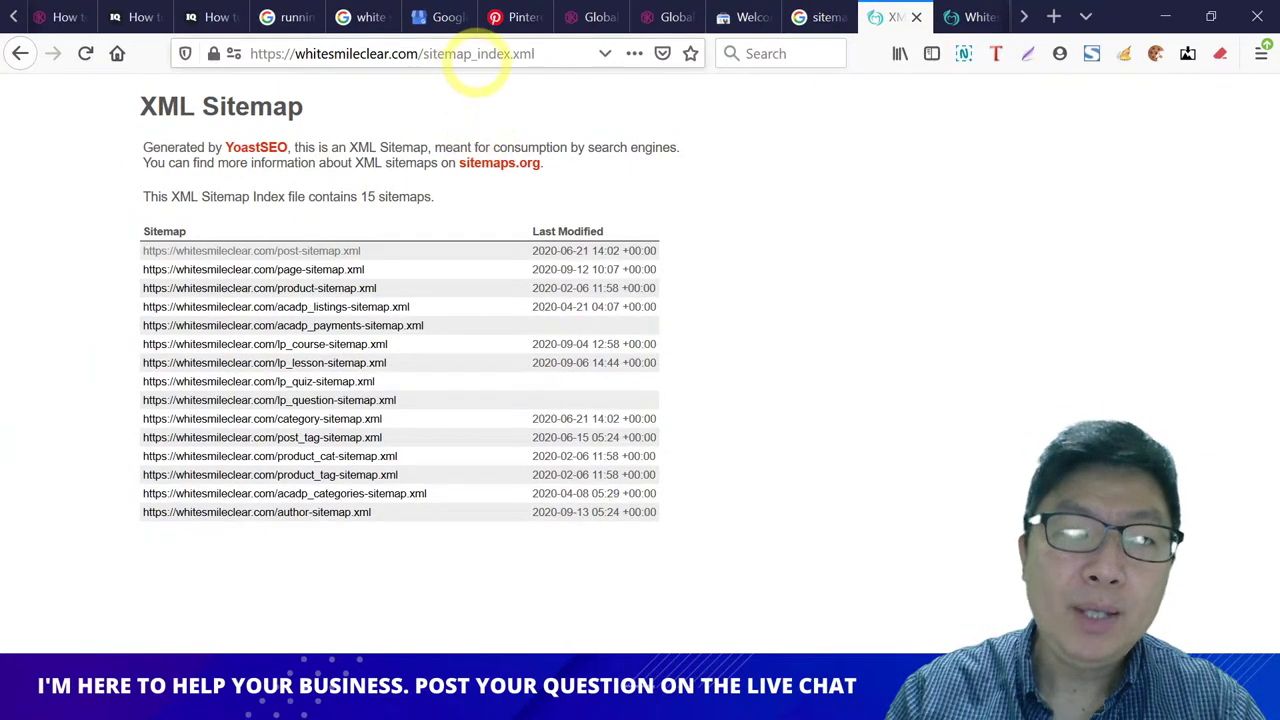
Step: Remove '_index' from the address, load sitemap.xml, and copy that address
left_click(512, 55)
left_click(530, 56)
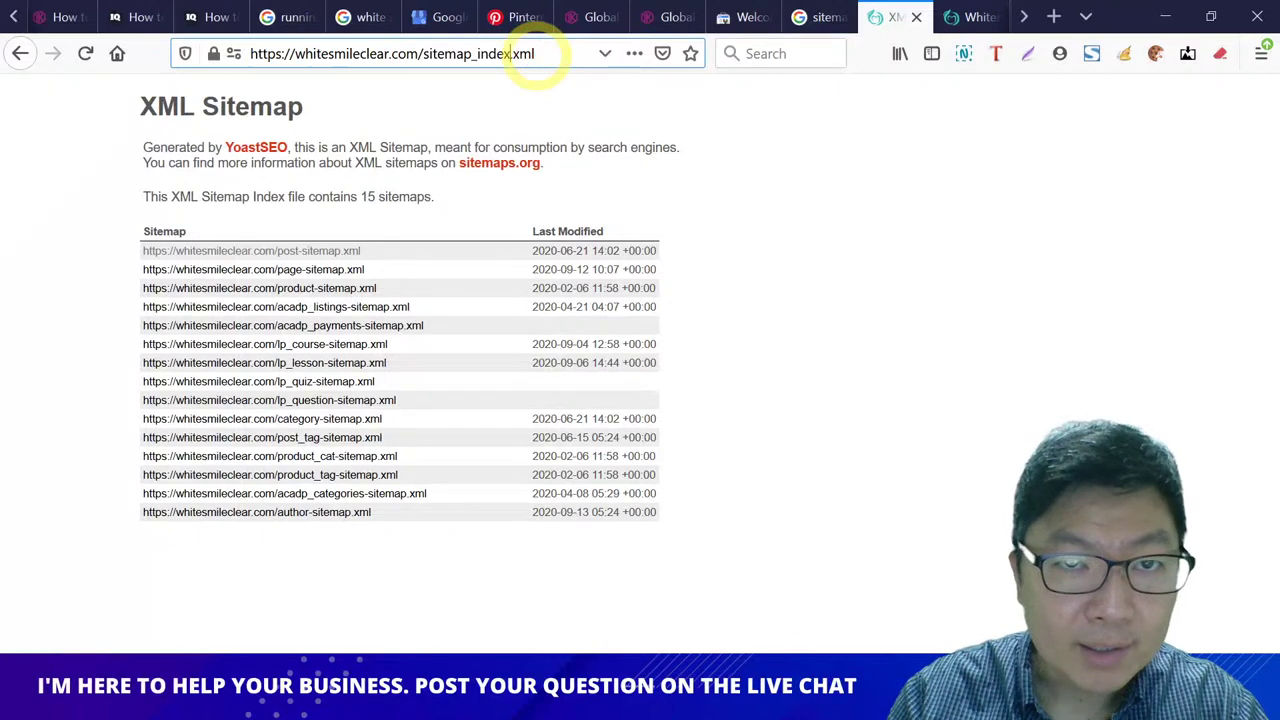
key("BackSpace")
key("BackSpace")
key("BackSpace")
key("BackSpace")
key("BackSpace")
key("BackSpace")
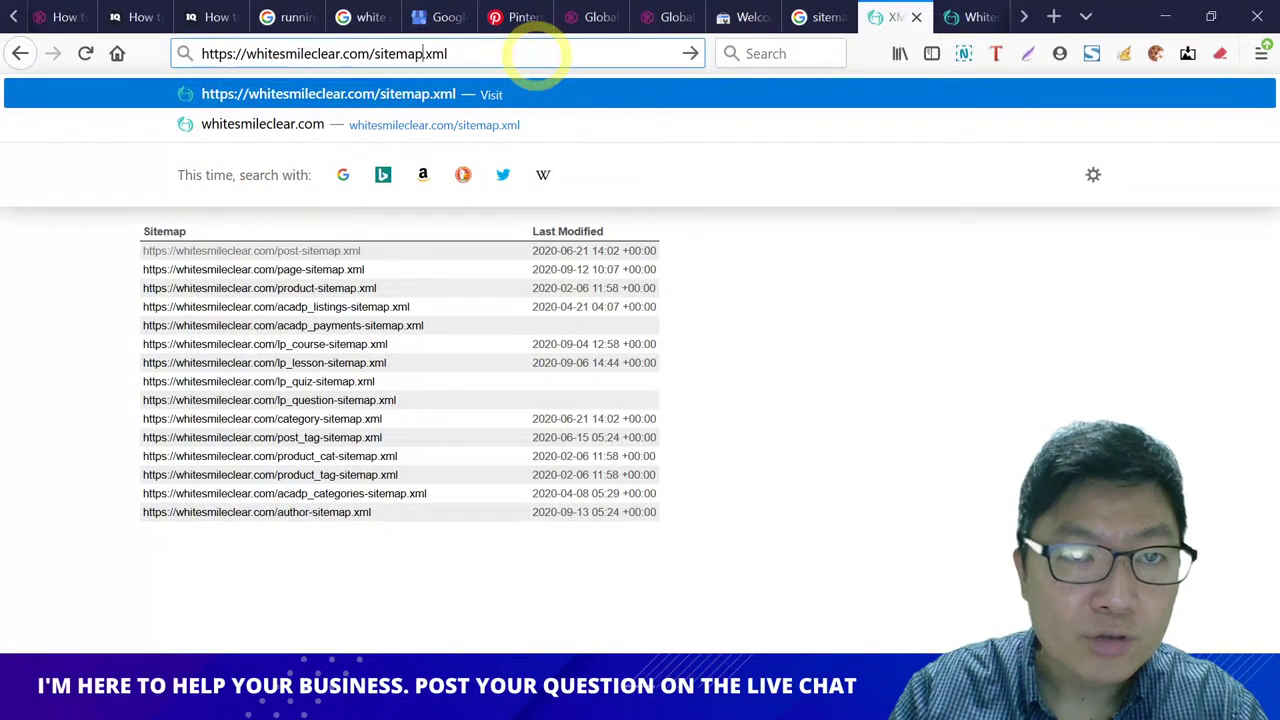
key("Return")
left_click(535, 55)
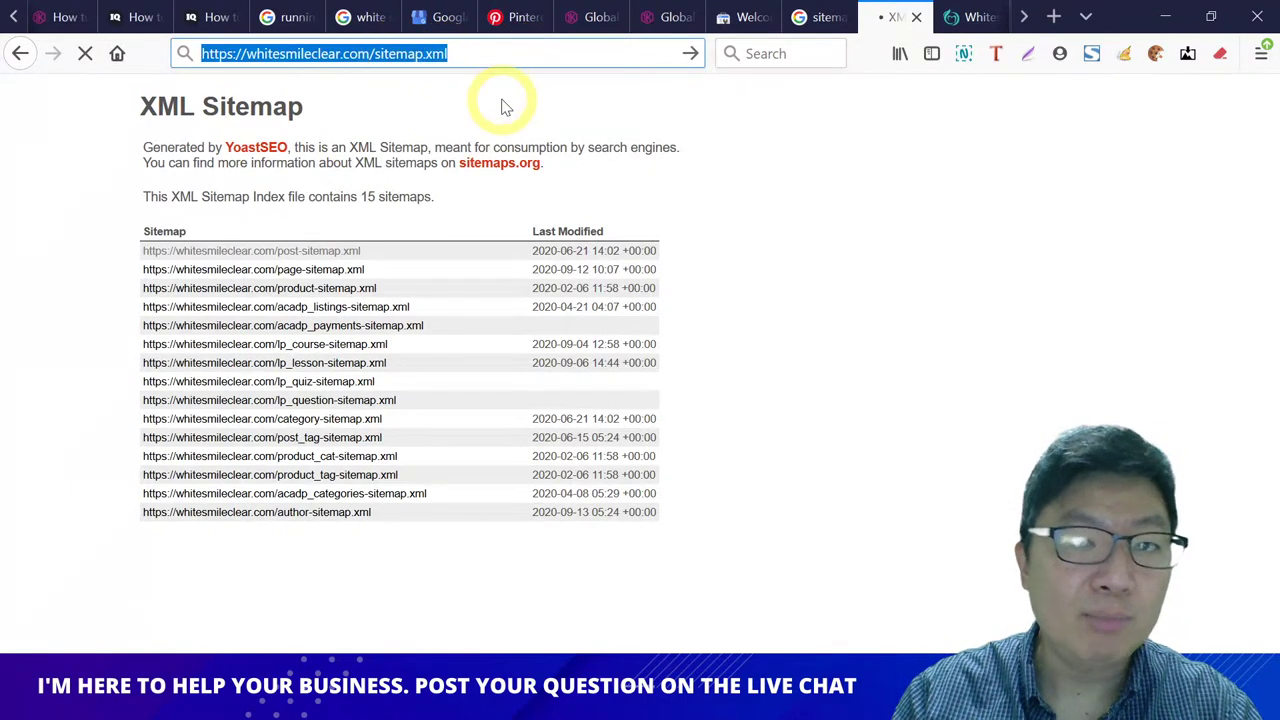
right_click(428, 60)
left_click(470, 117)
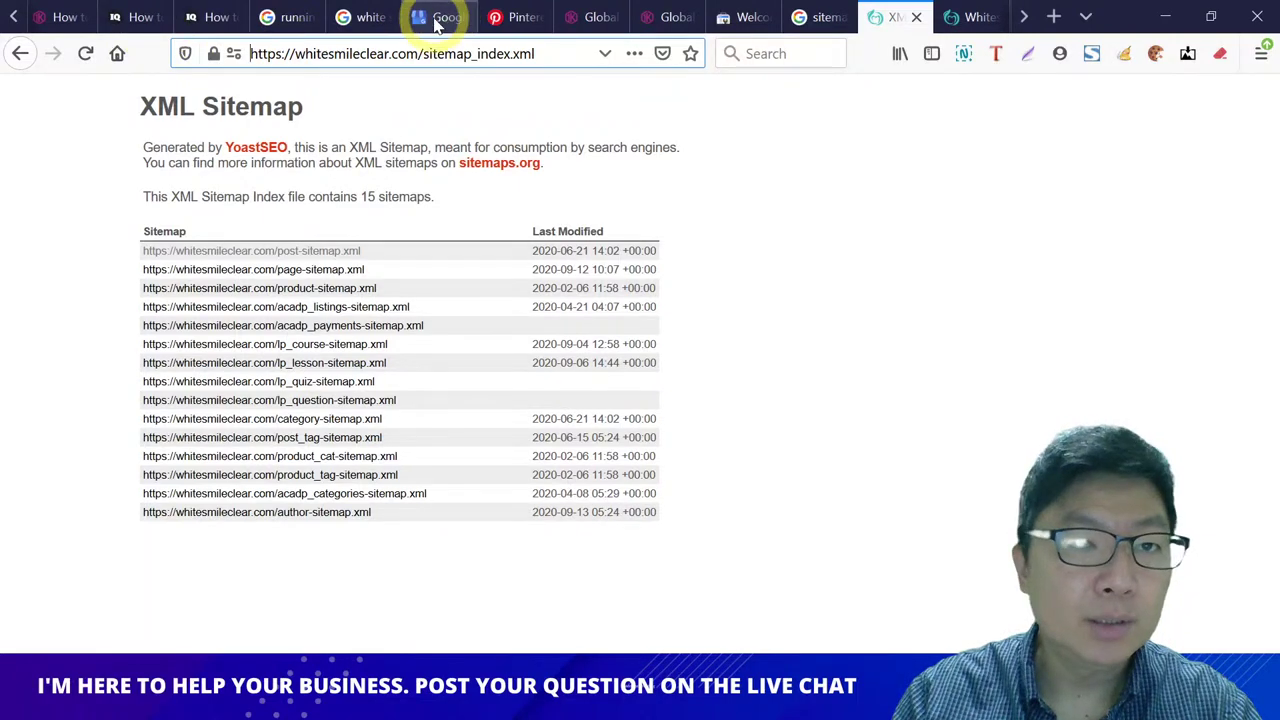
Step: Cycle through the tabs back to the Google results for 'sitemap'
left_click(438, 18)
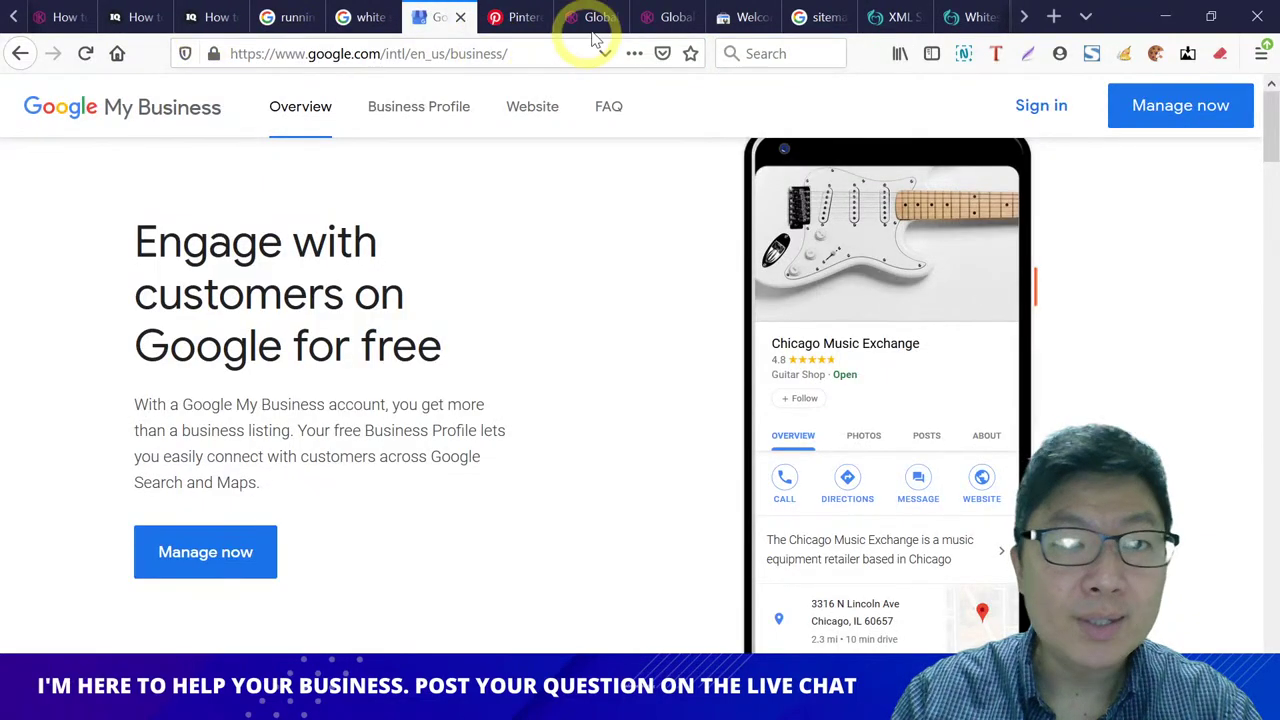
left_click(745, 18)
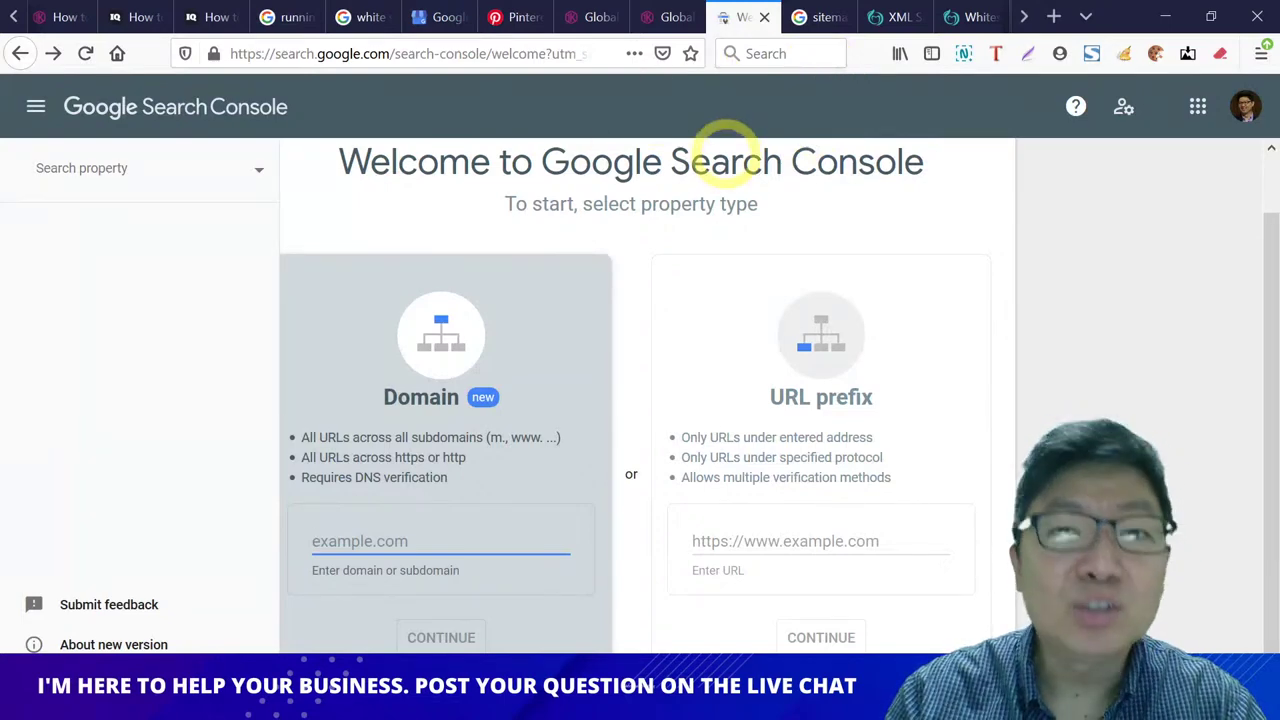
left_click(890, 18)
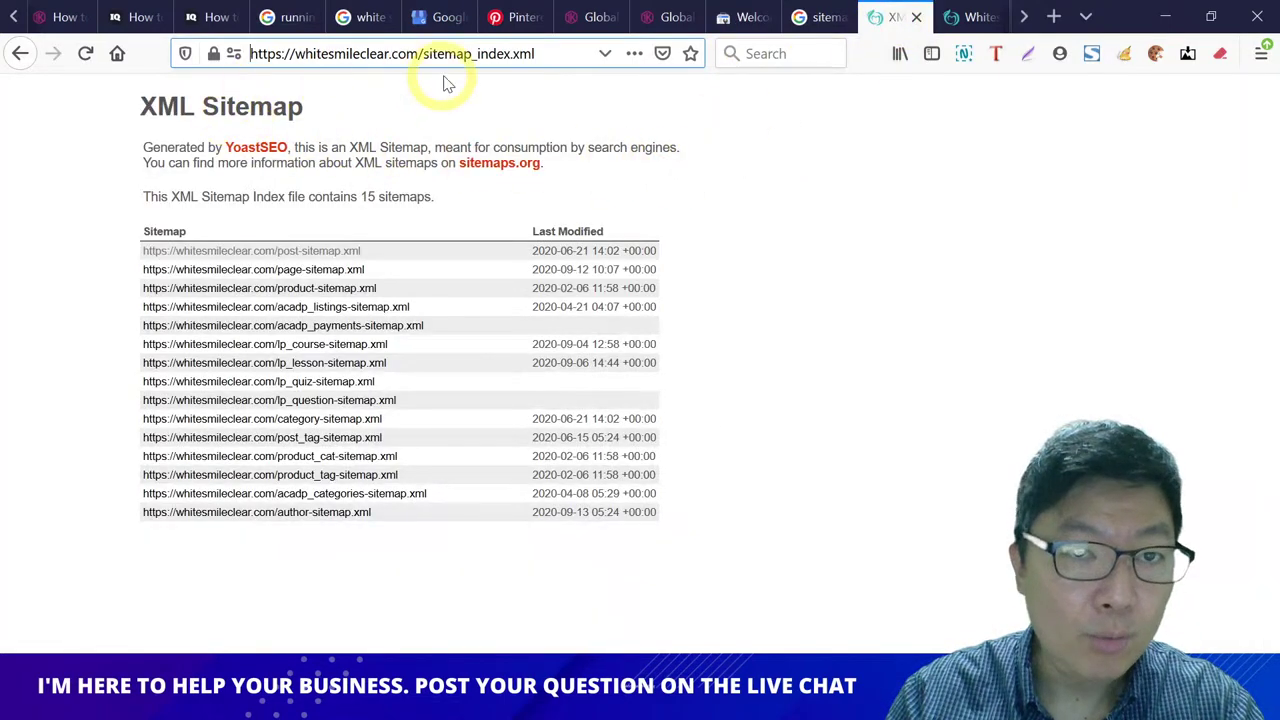
left_click(812, 17)
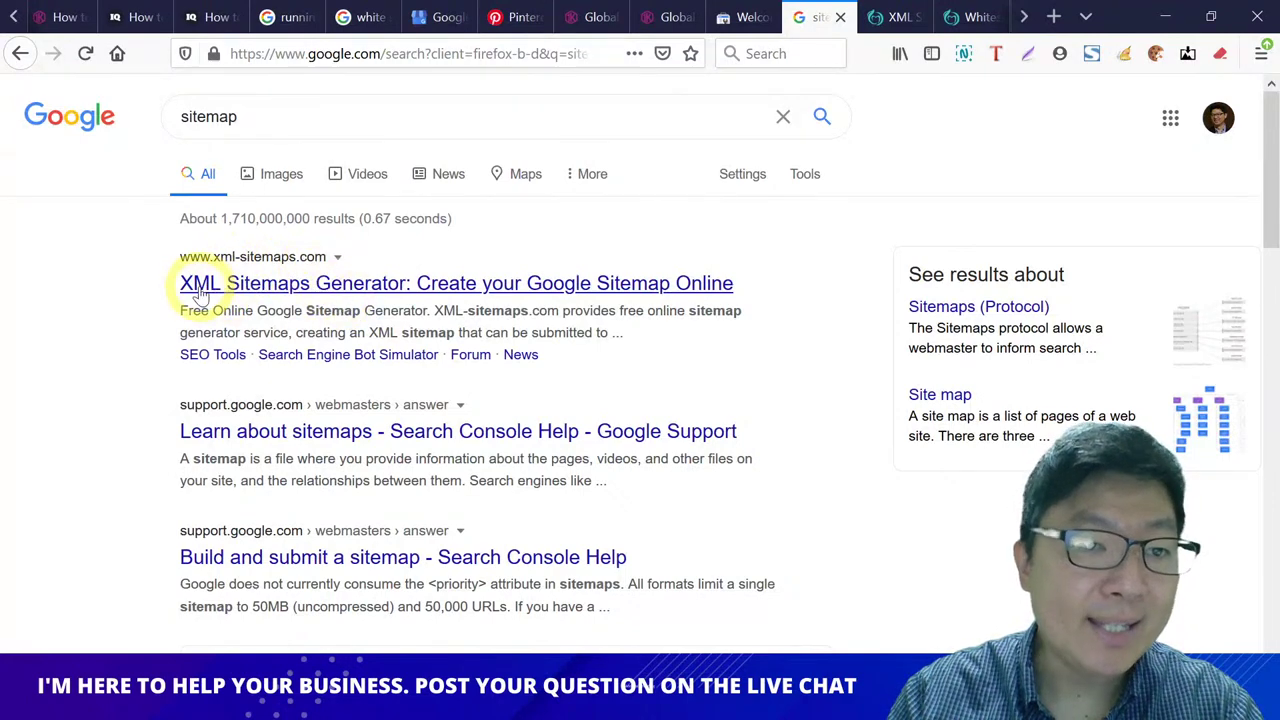
Step: Open the XML Sitemaps Generator result in a new tab
right_click(380, 284)
left_click(430, 300)
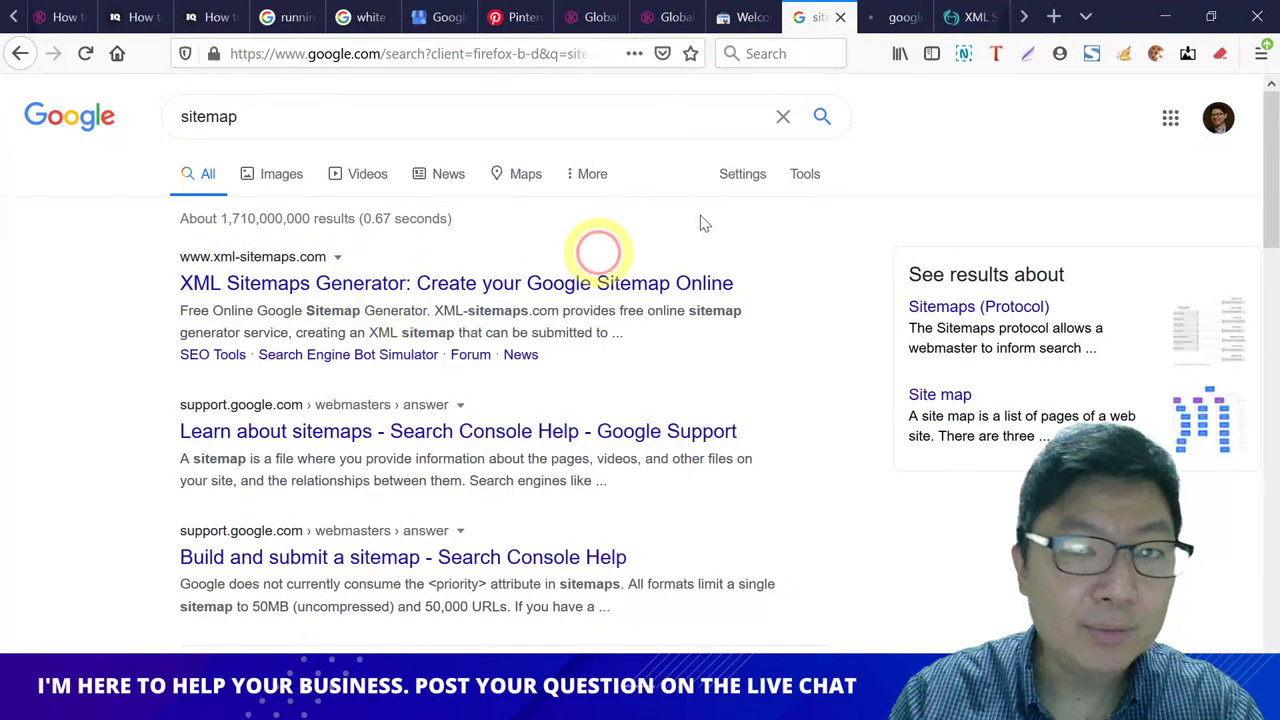
left_click(894, 18)
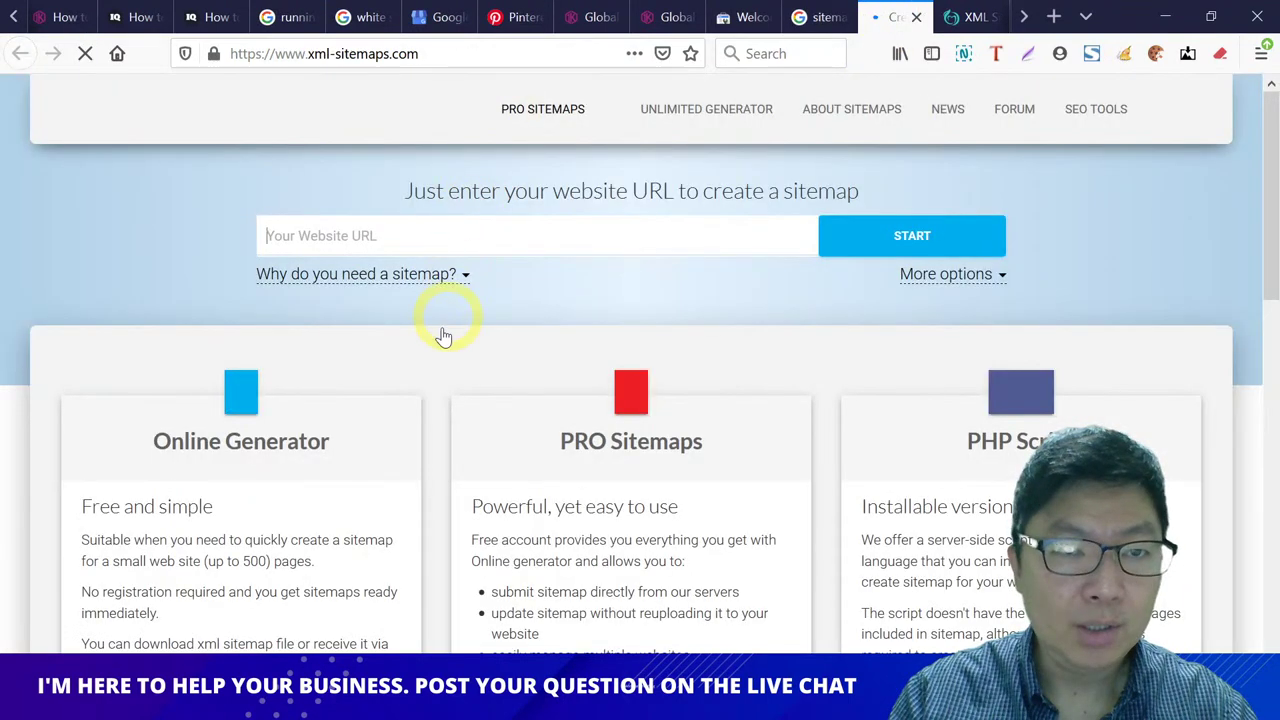
Step: Enter '1krowd' as the website URL and start the sitemap crawl
left_click(441, 237)
type("1krowd.com")
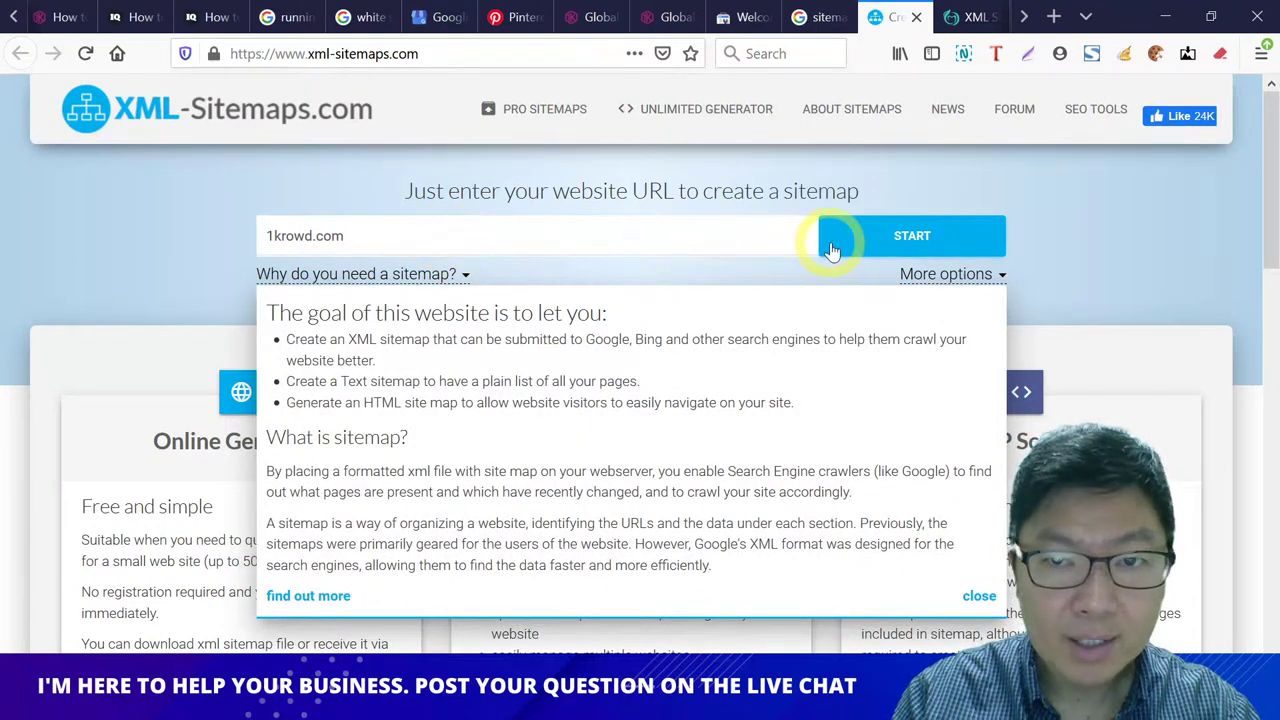
left_click(851, 240)
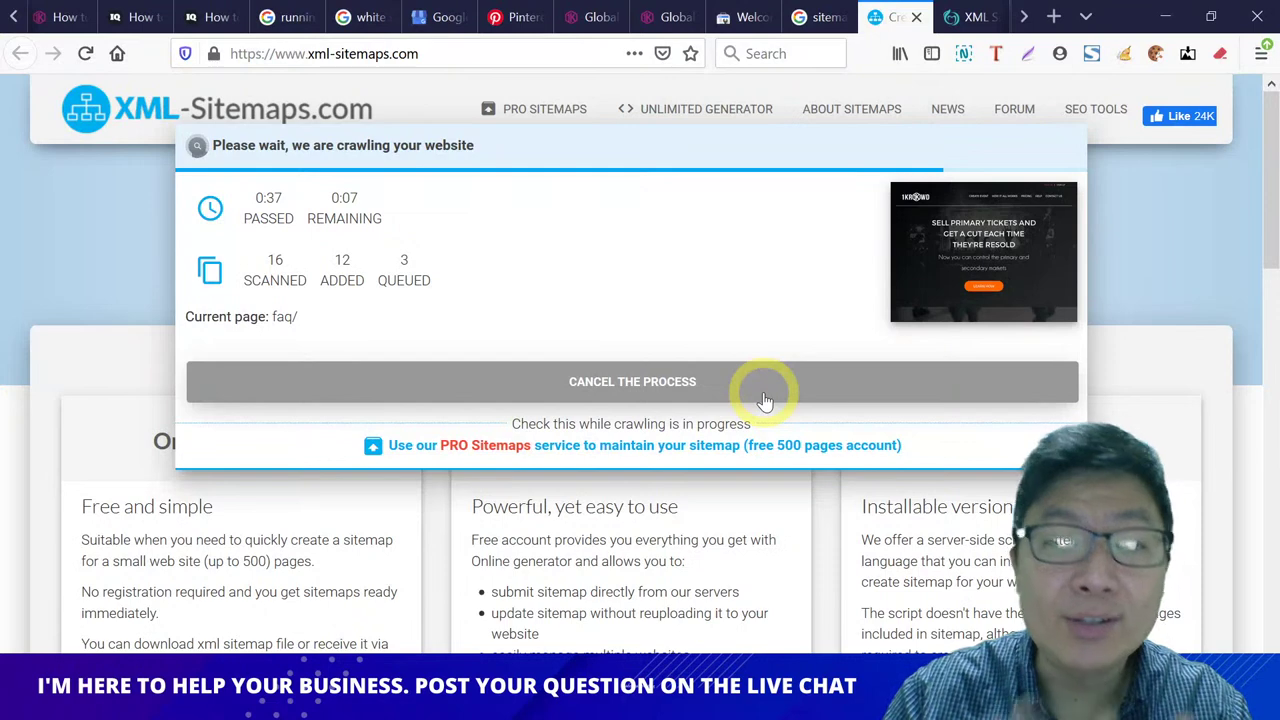
left_click(1054, 18)
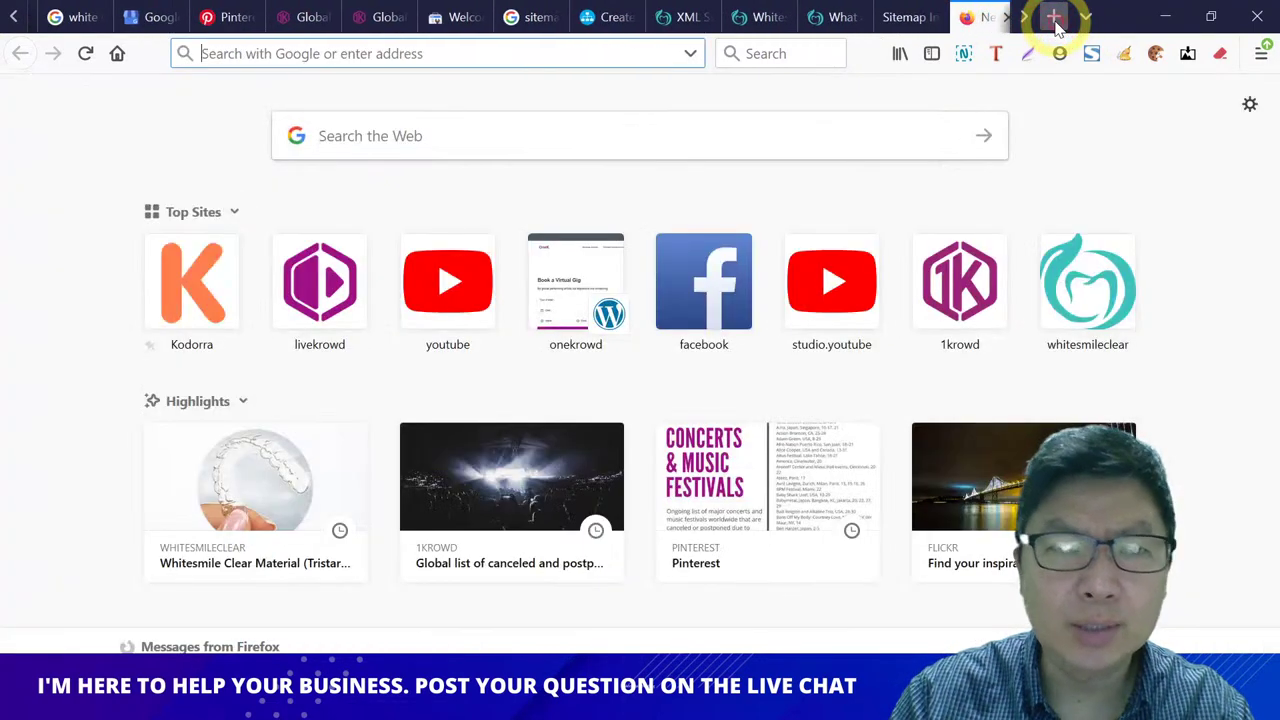
Step: Search 'xml sitemap generator download' and open the first two results in new tabs
type("xml si")
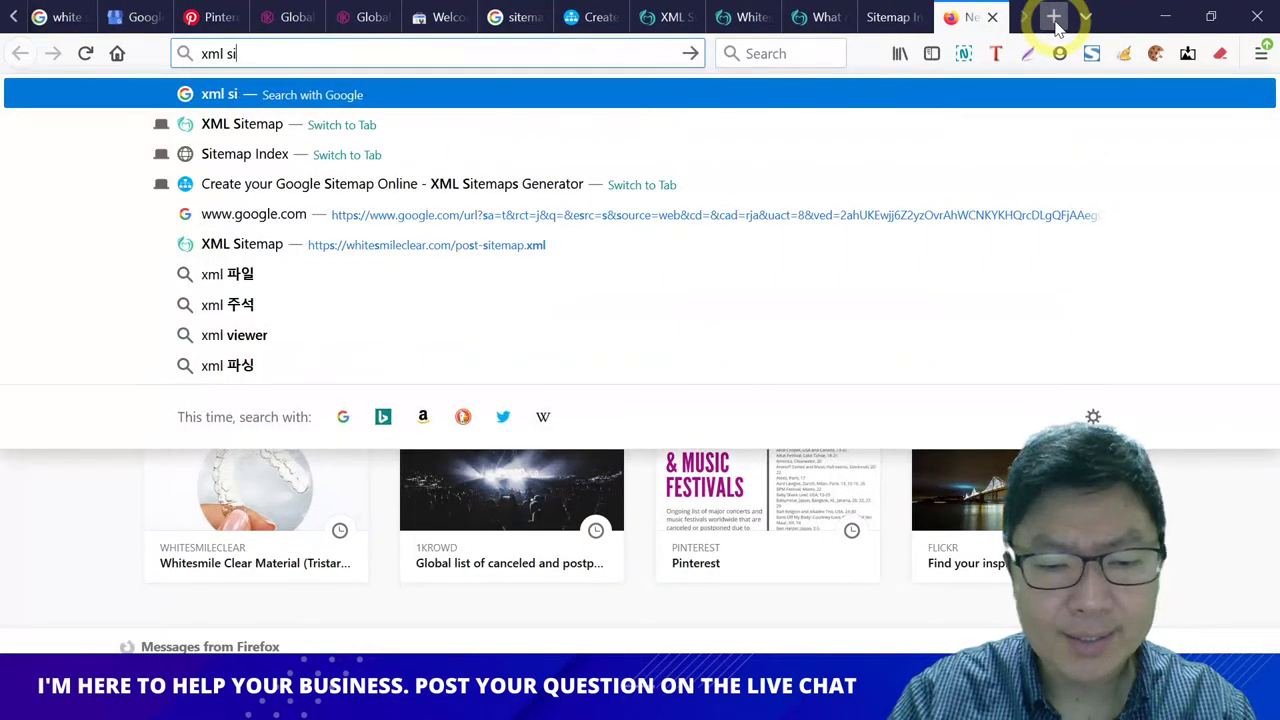
type("temap gen")
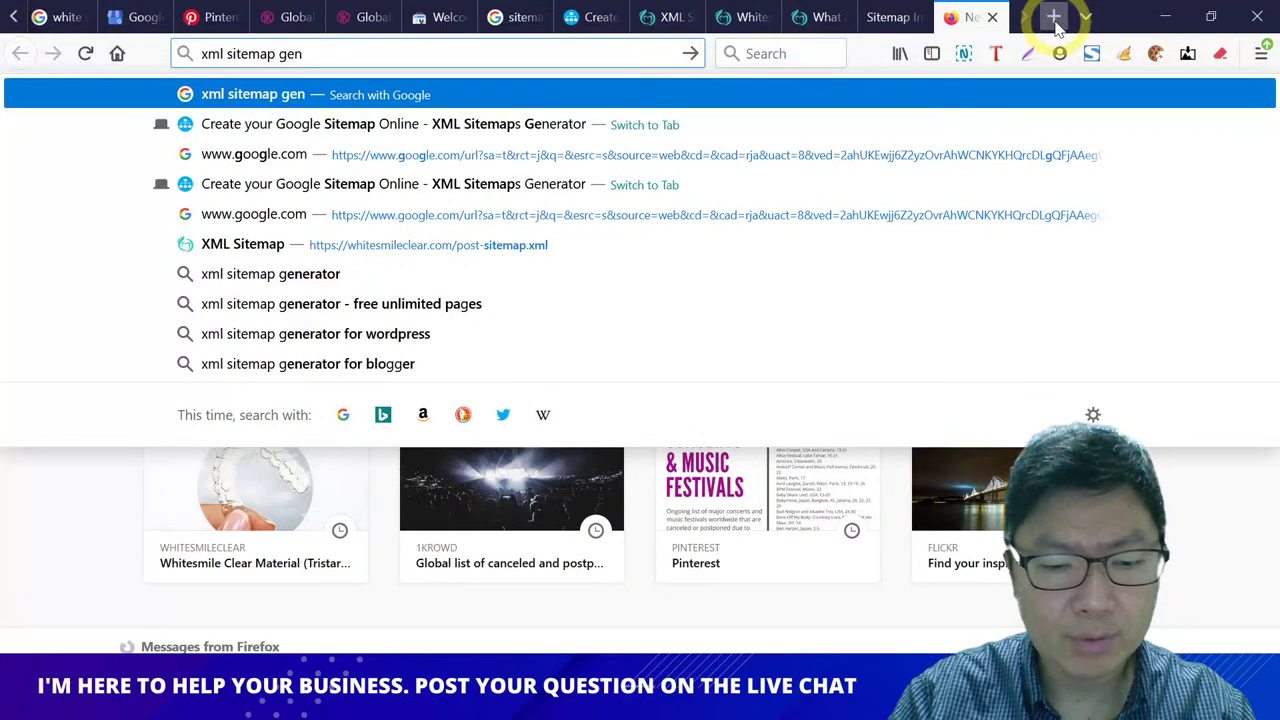
type("erator ")
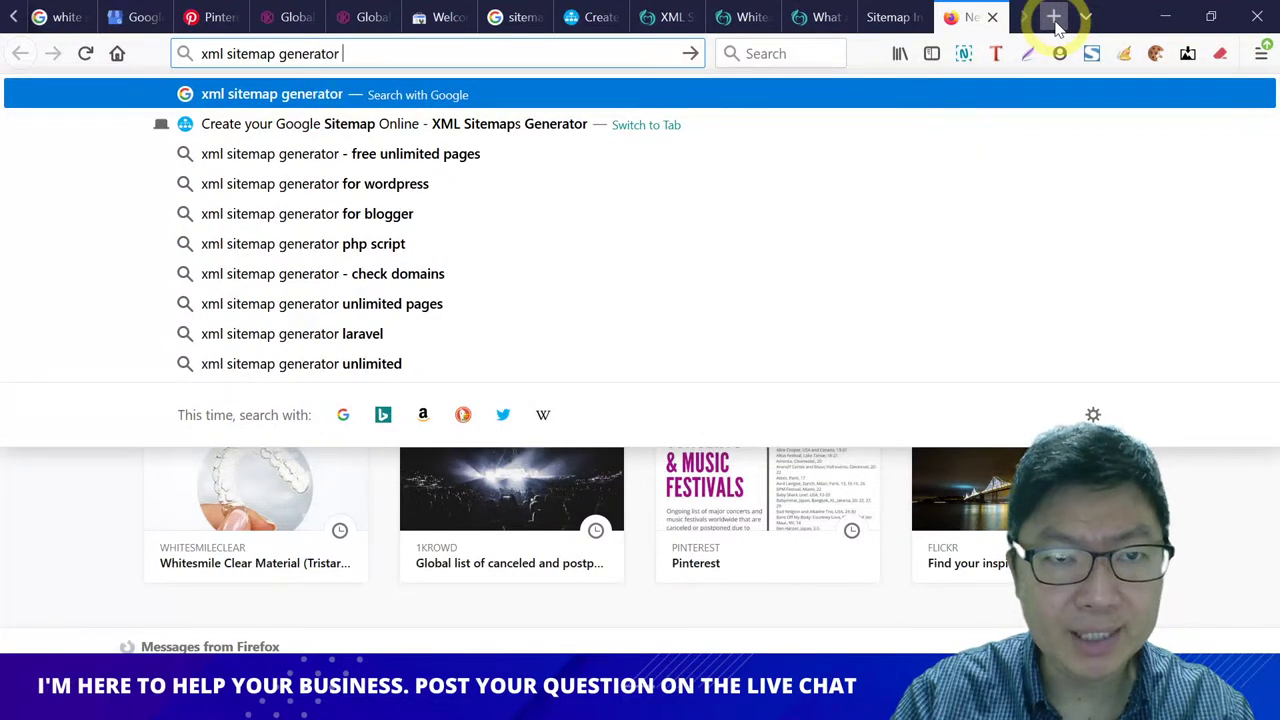
type("download")
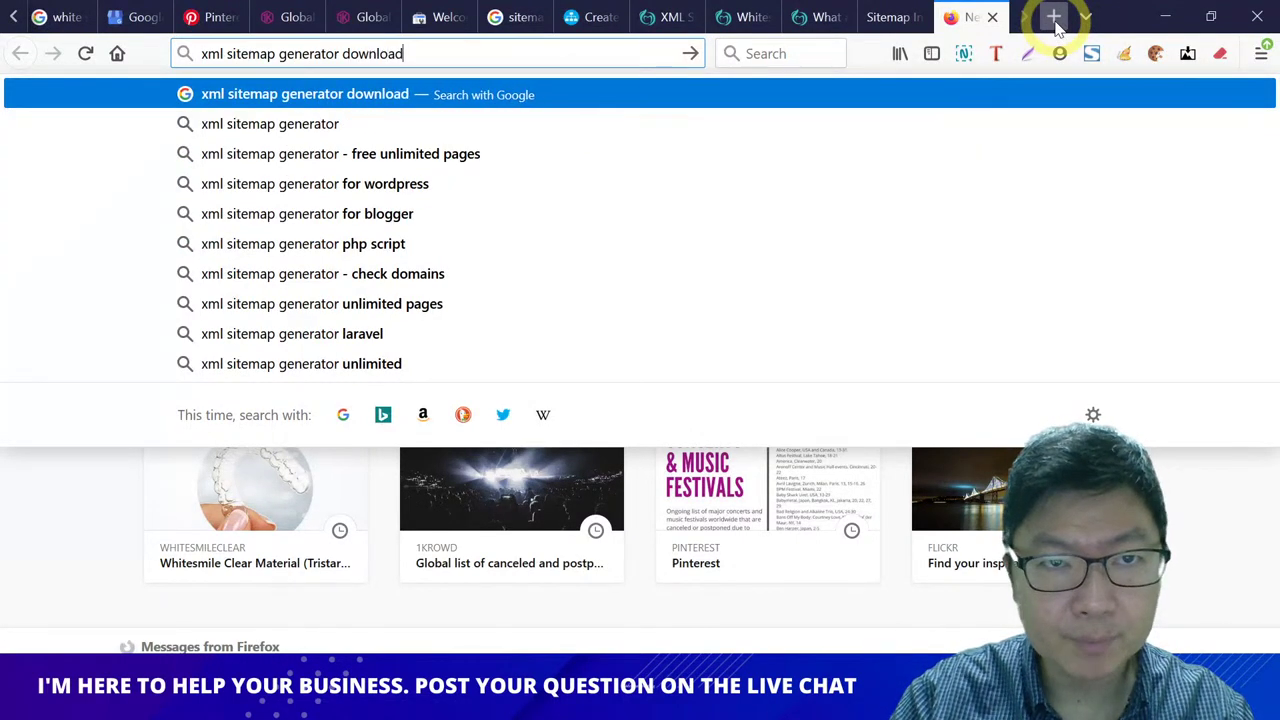
key("Return")
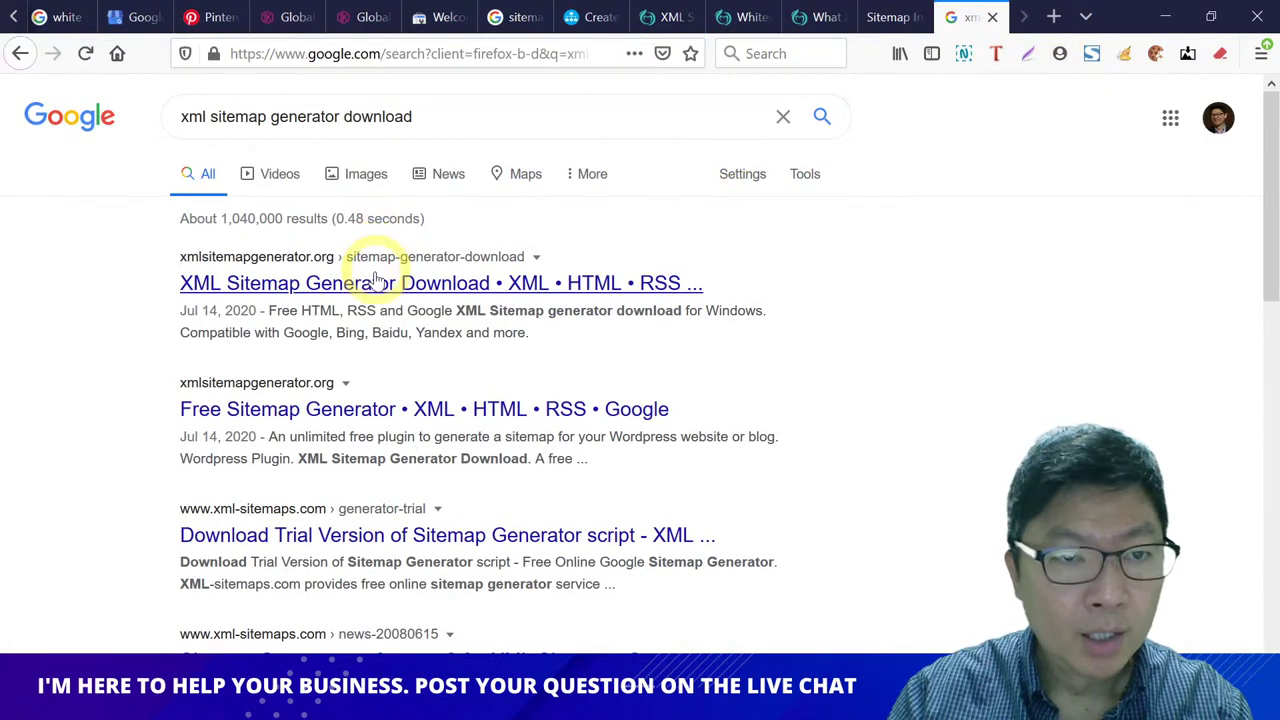
right_click(378, 287)
left_click(430, 293)
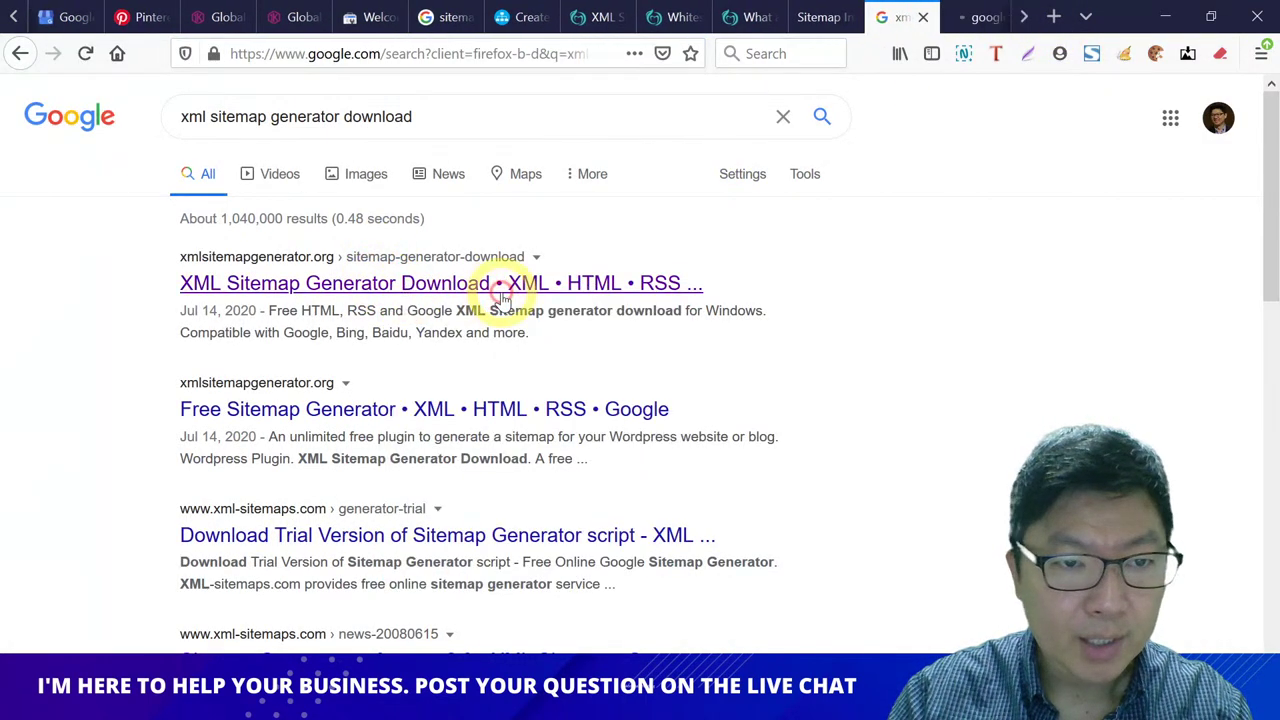
right_click(488, 416)
left_click(517, 424)
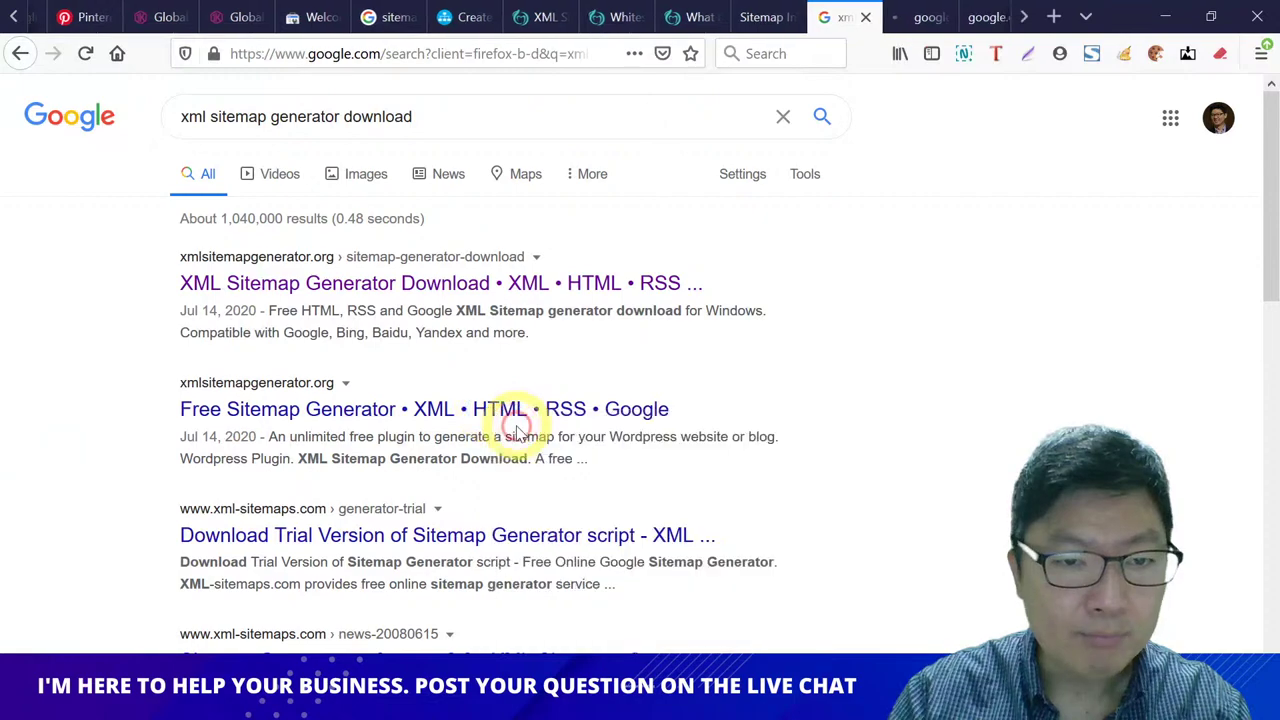
Step: Review the generator download page, close it, and return to the 1krowd.com sitemap
key("ctrl+Tab")
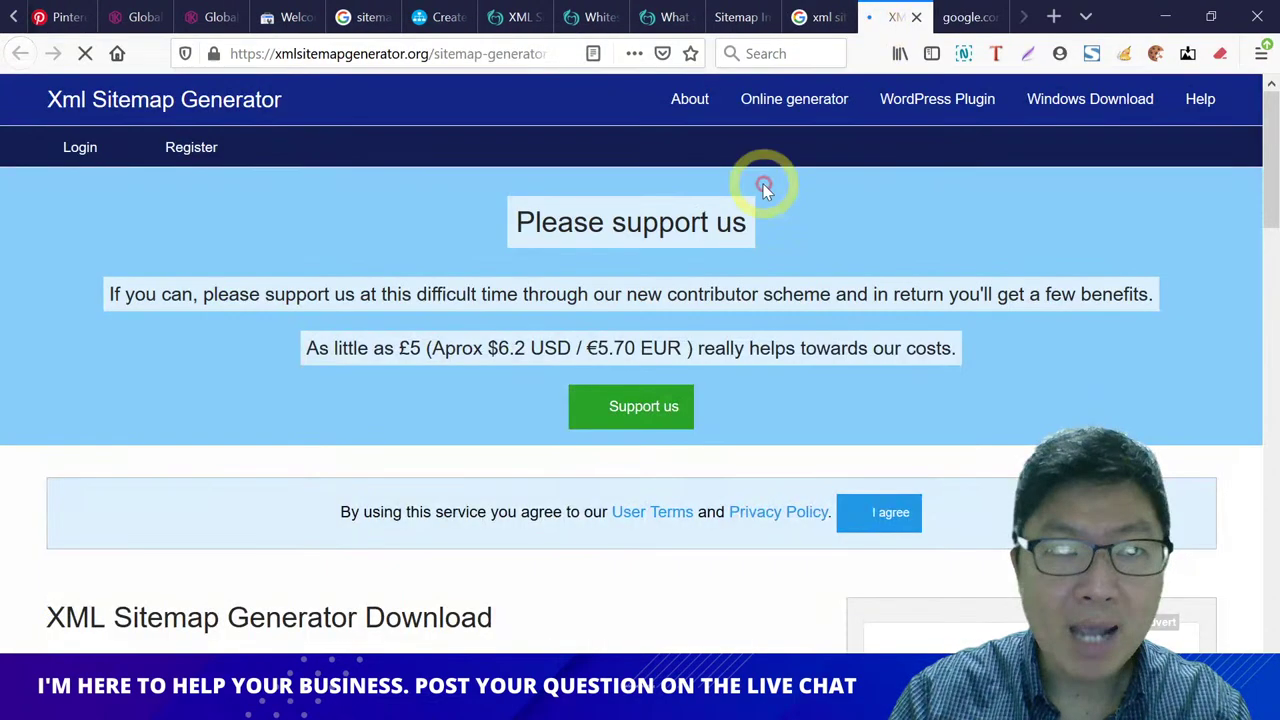
scroll(734, 221, "down", 5)
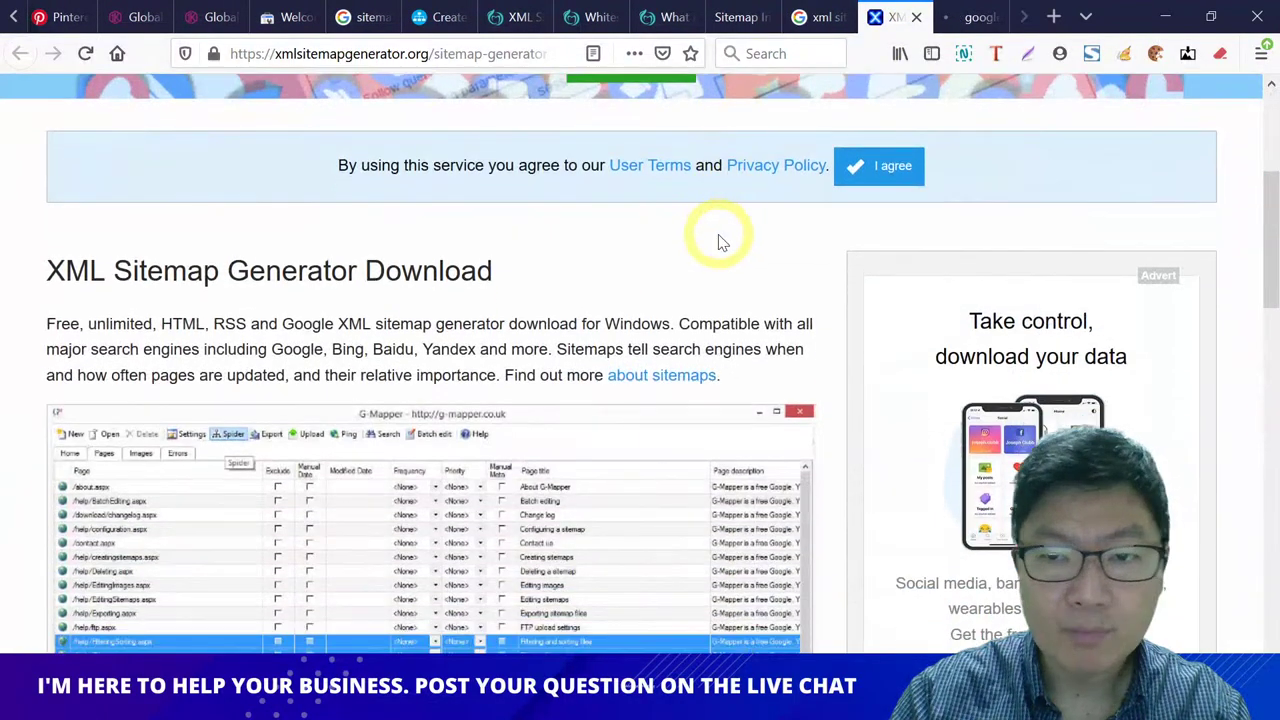
scroll(722, 241, "down", 5)
scroll(510, 345, "down", 3)
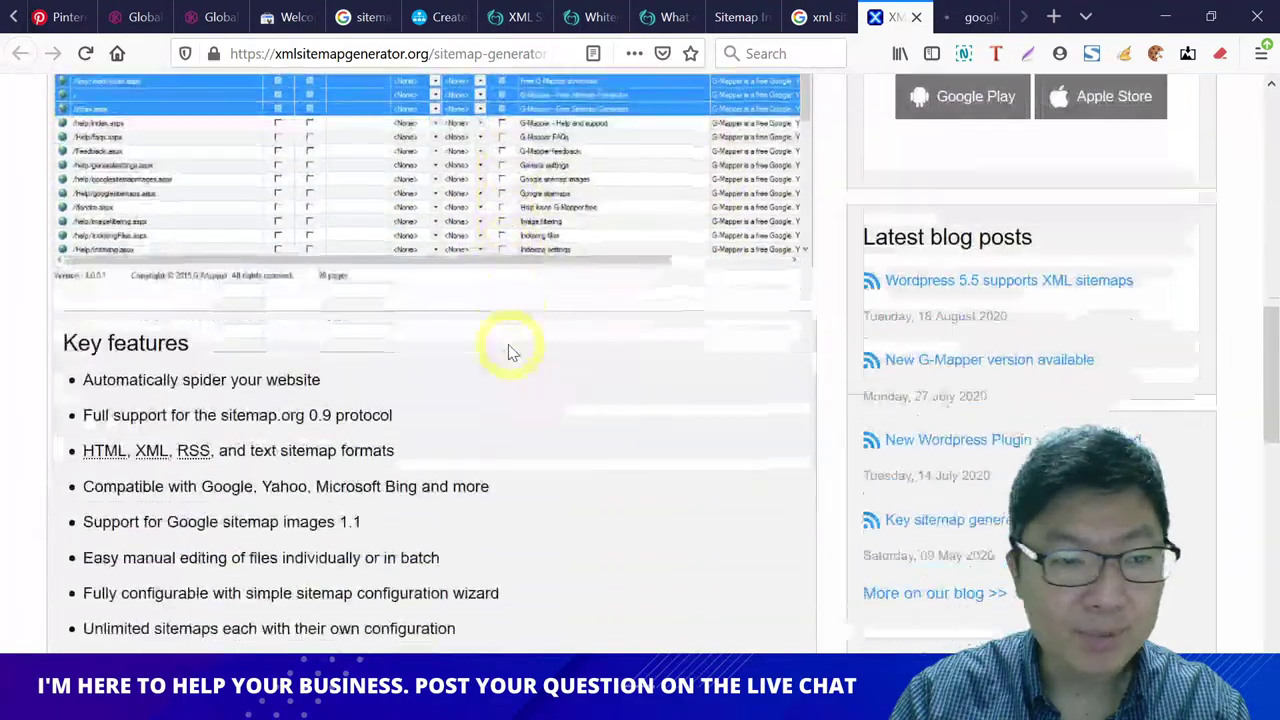
scroll(508, 350, "down", 10)
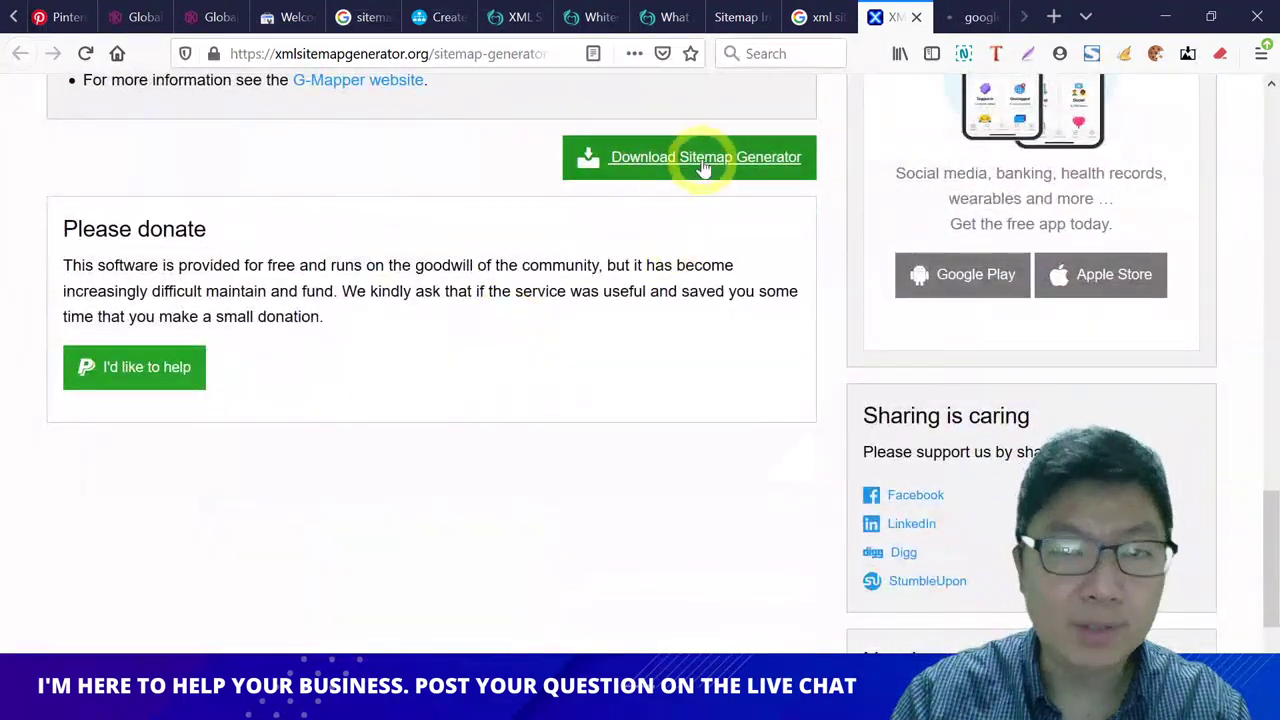
left_click(712, 157)
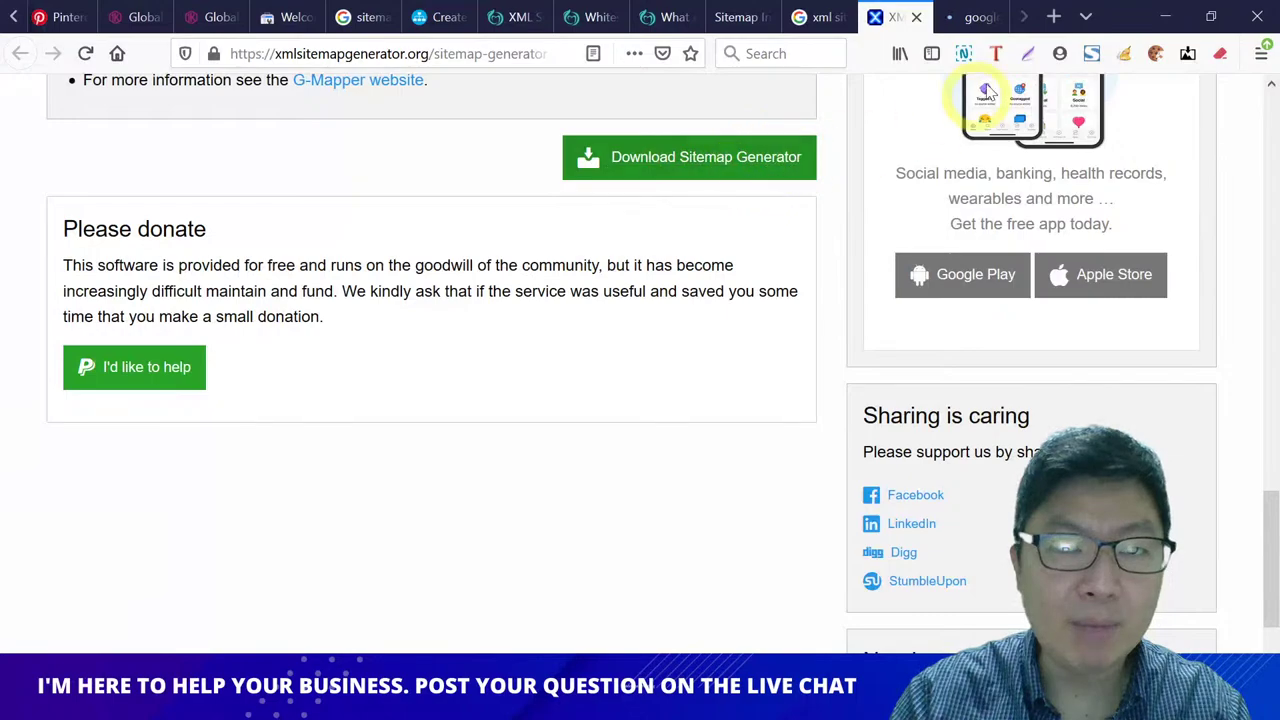
left_click(916, 17)
scroll(642, 299, "down", 3)
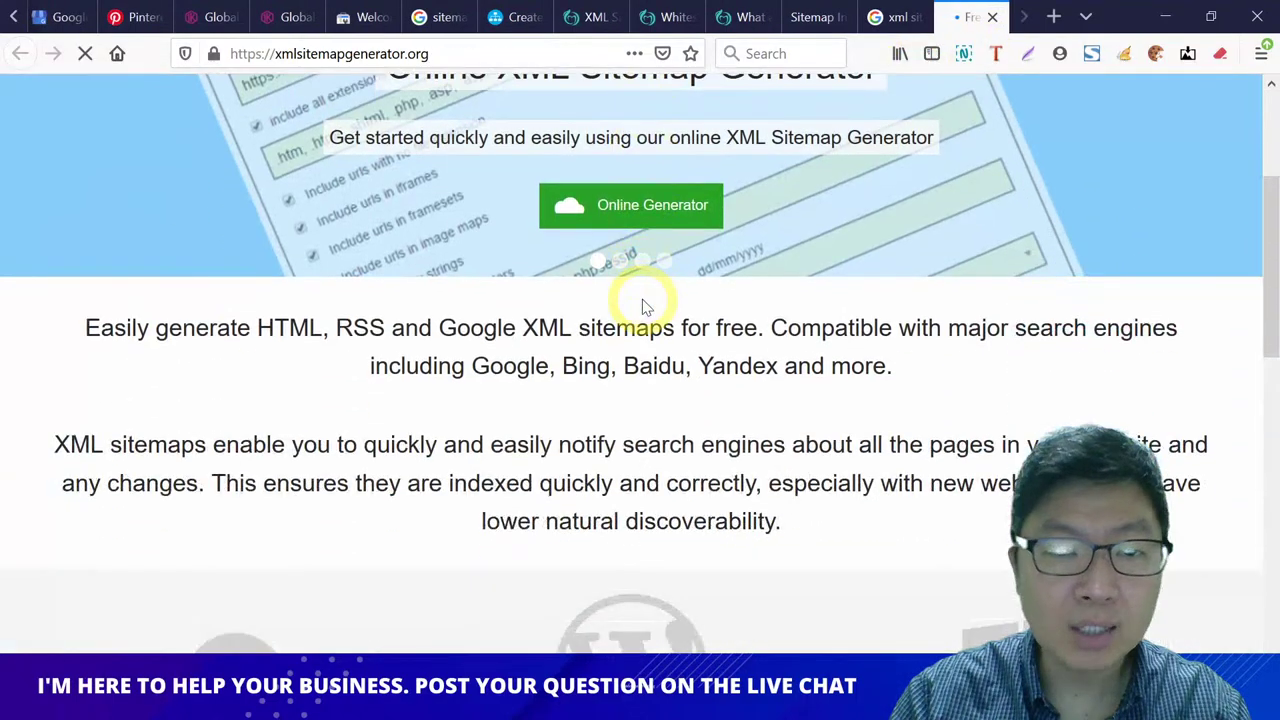
scroll(642, 299, "down", 8)
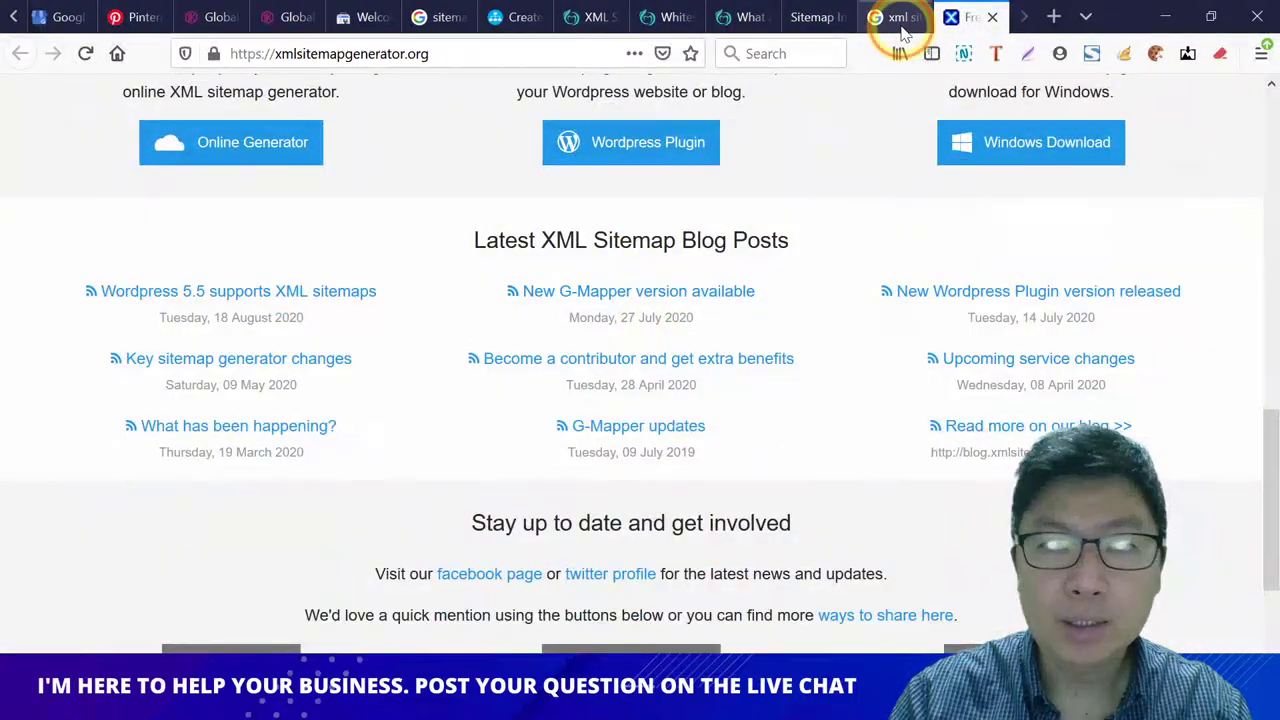
left_click(900, 20)
left_click(812, 17)
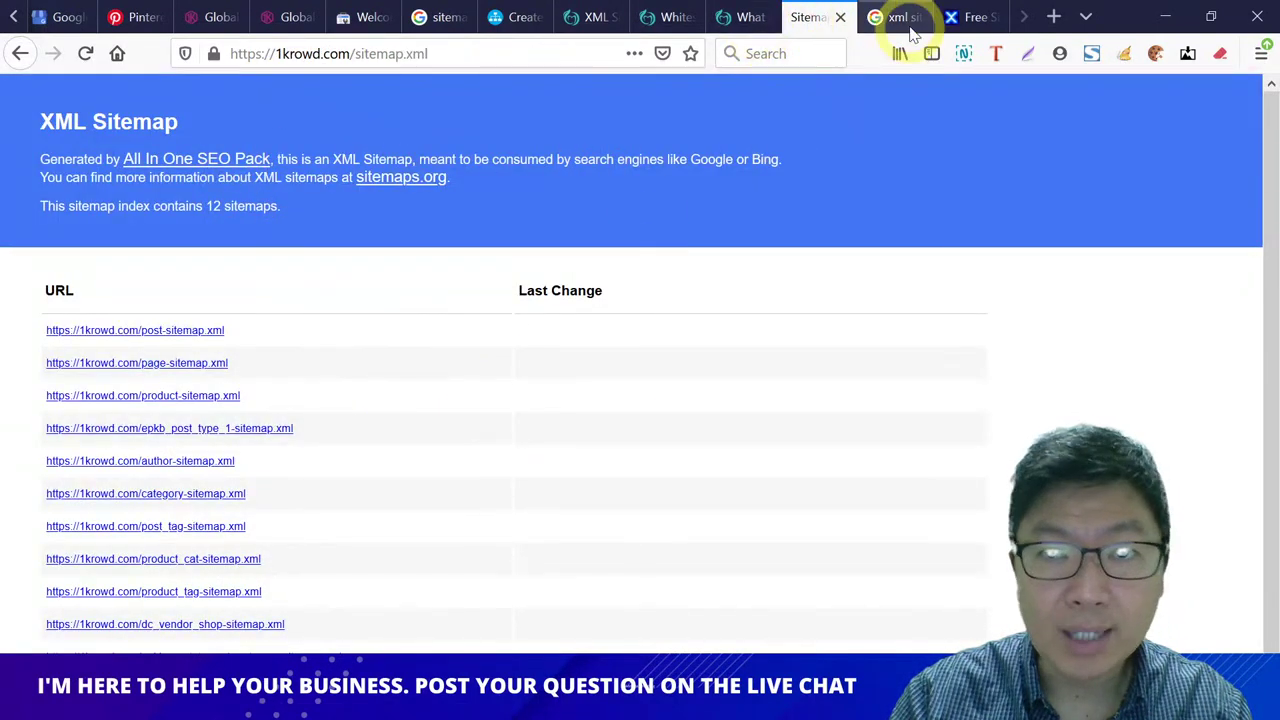
Step: Check the XML-Sitemaps crawl and the whitesmileclear sitemap index, then the Search Console welcome tab
left_click(518, 18)
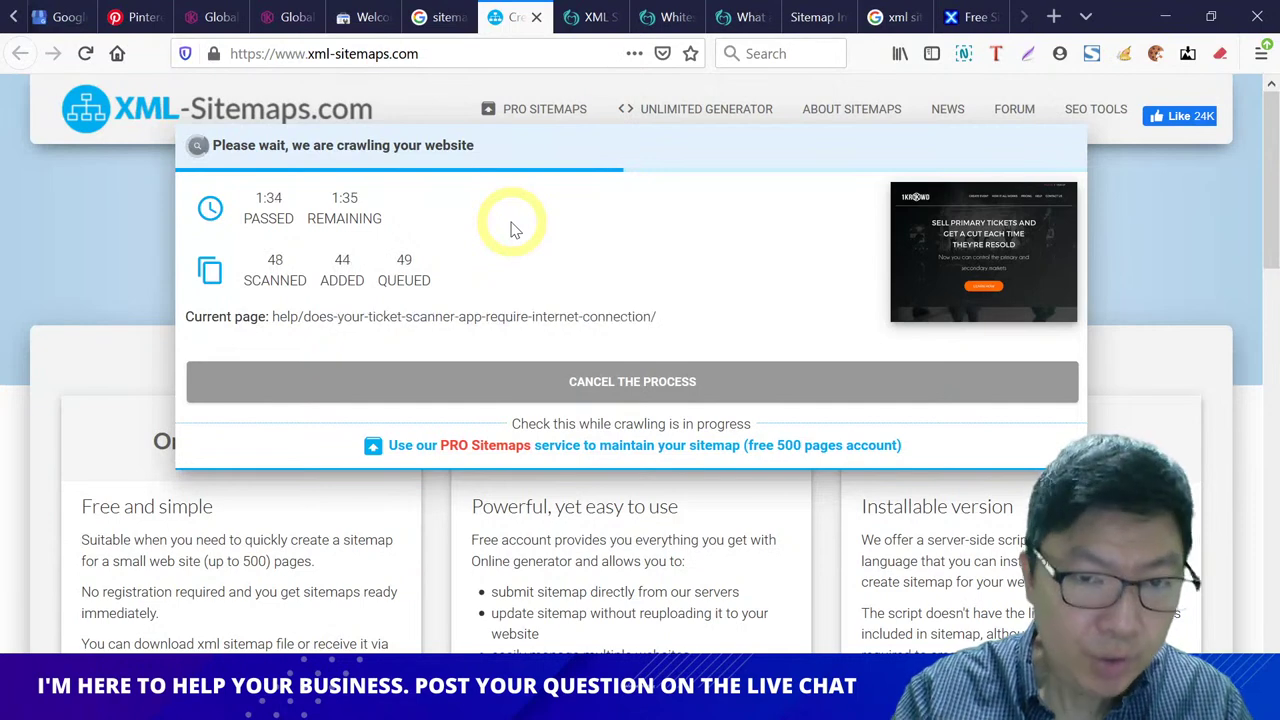
left_click(595, 24)
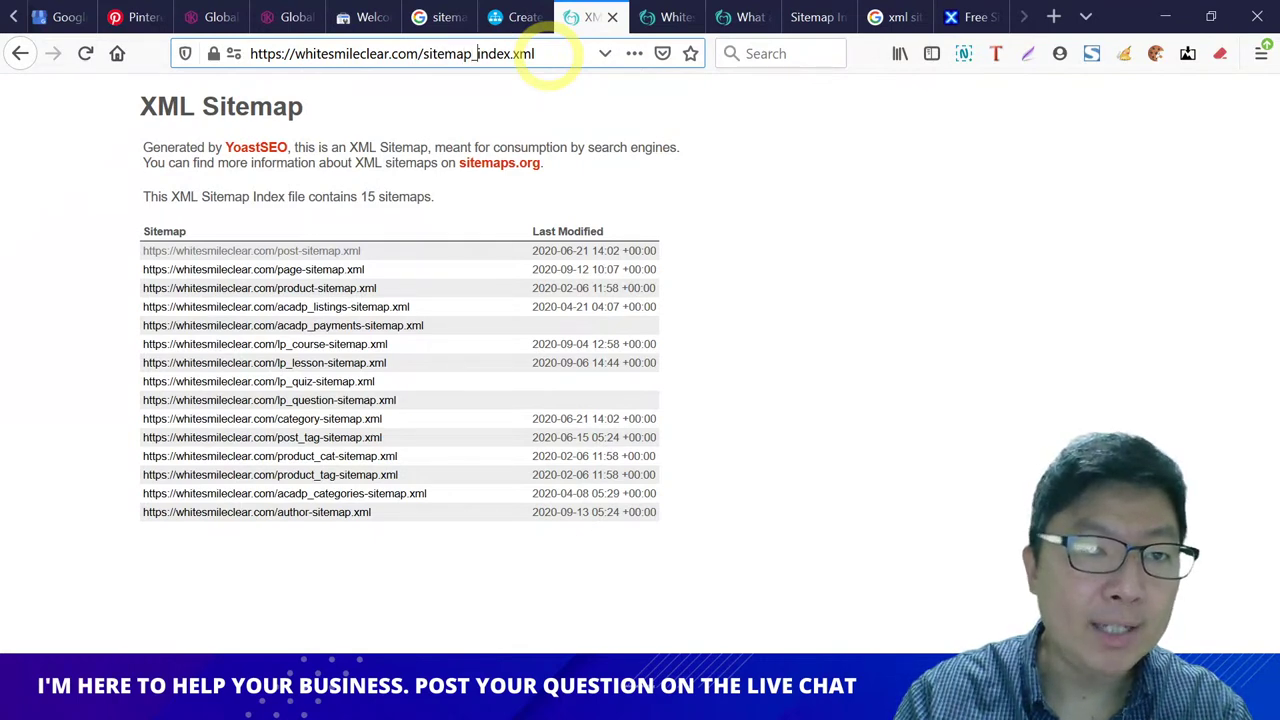
left_click(370, 18)
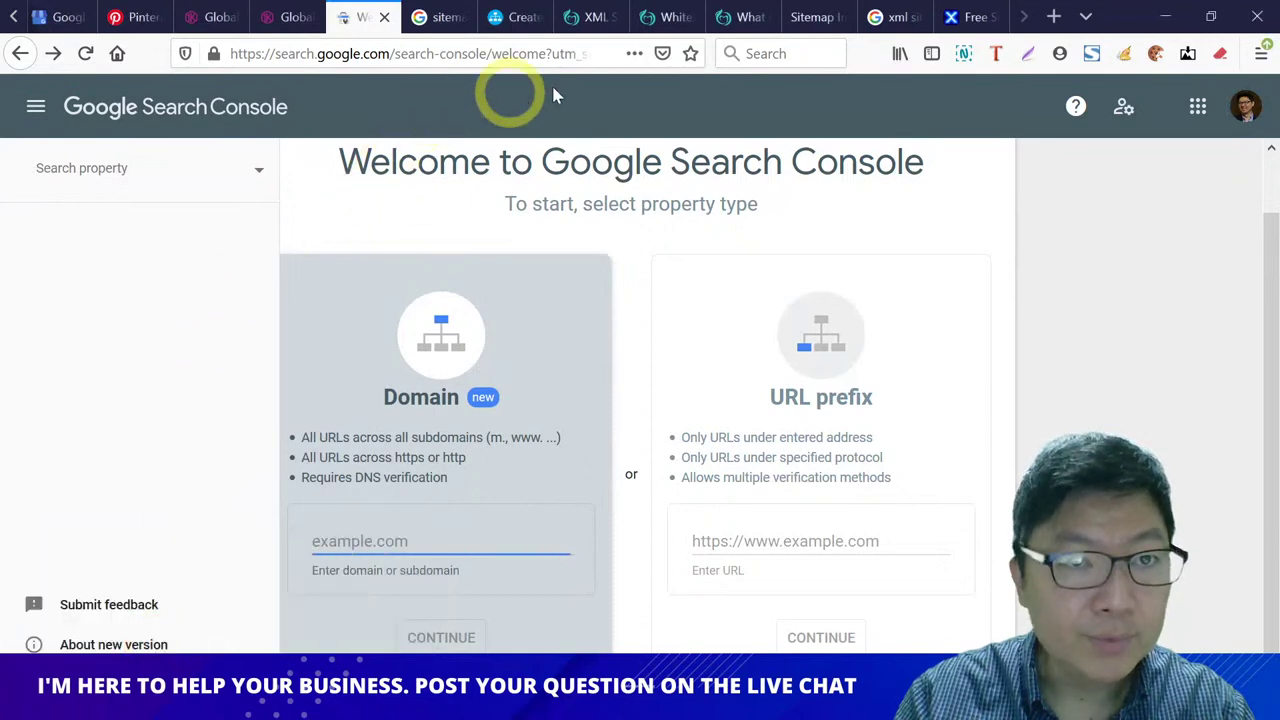
Step: Sign out of the current Google account and sign in with the saved 1krowd account
left_click(1243, 106)
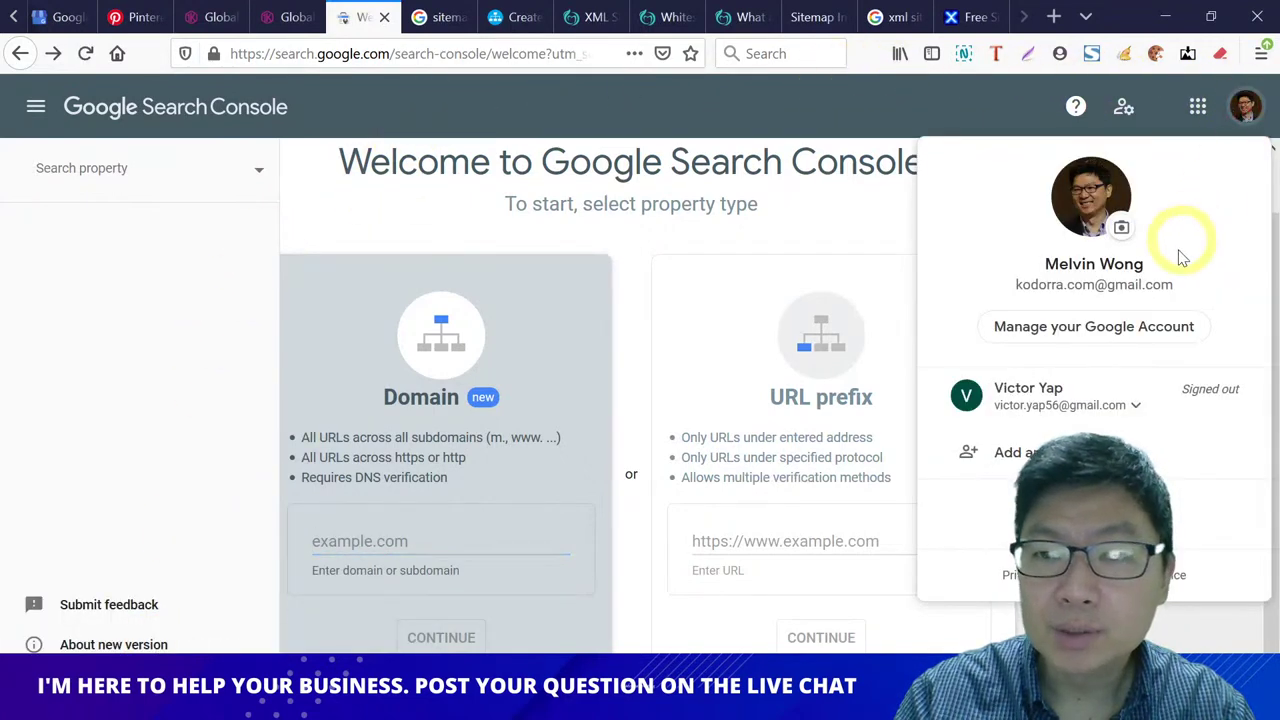
left_click(1094, 512)
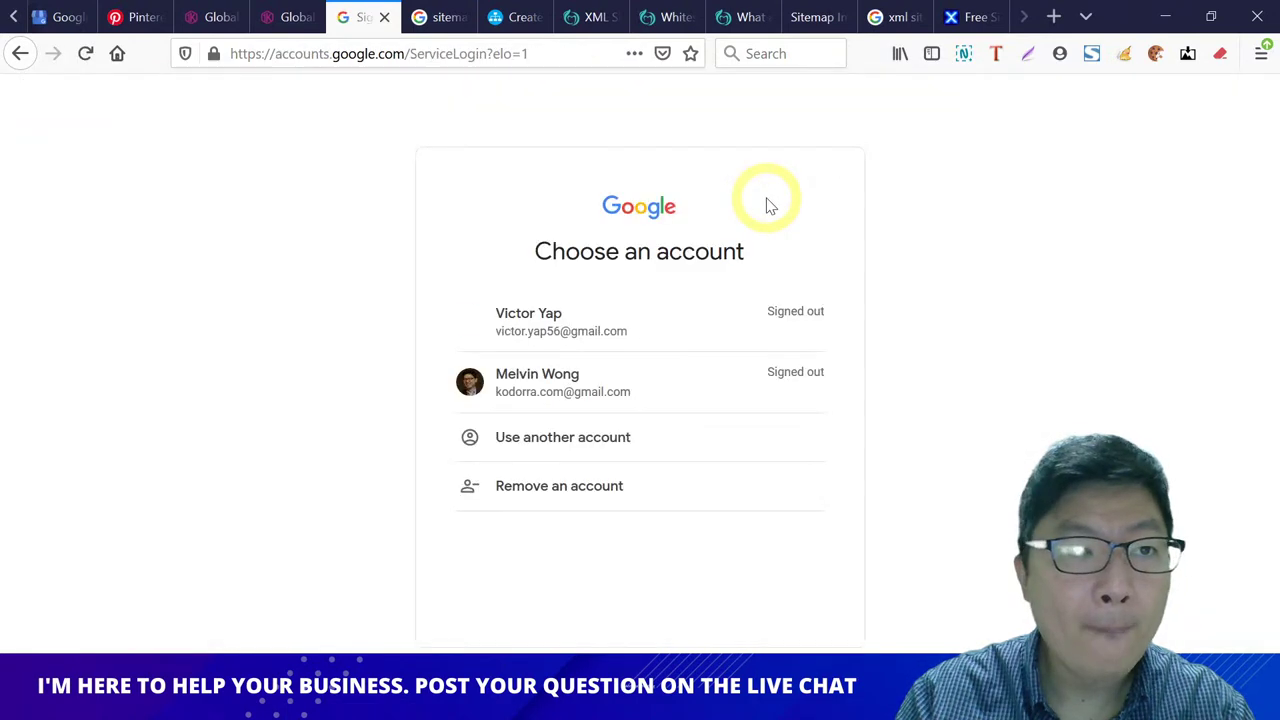
left_click(600, 450)
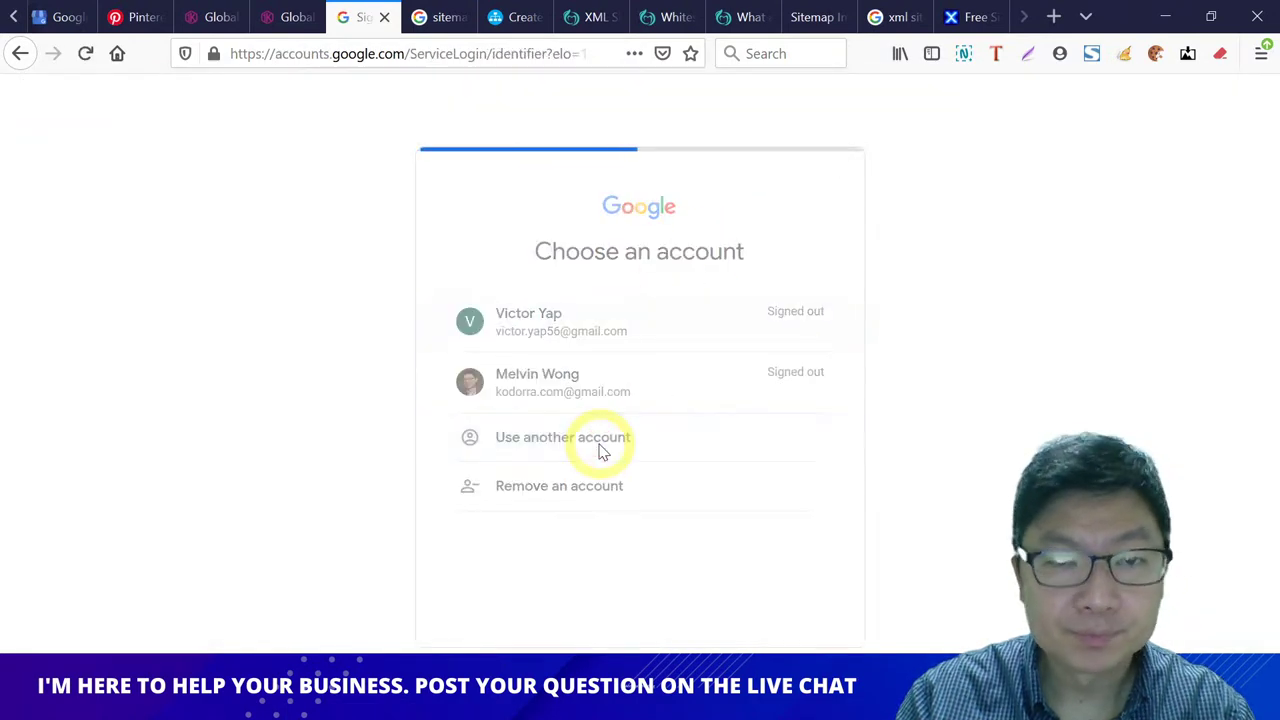
left_click(562, 357)
type("1")
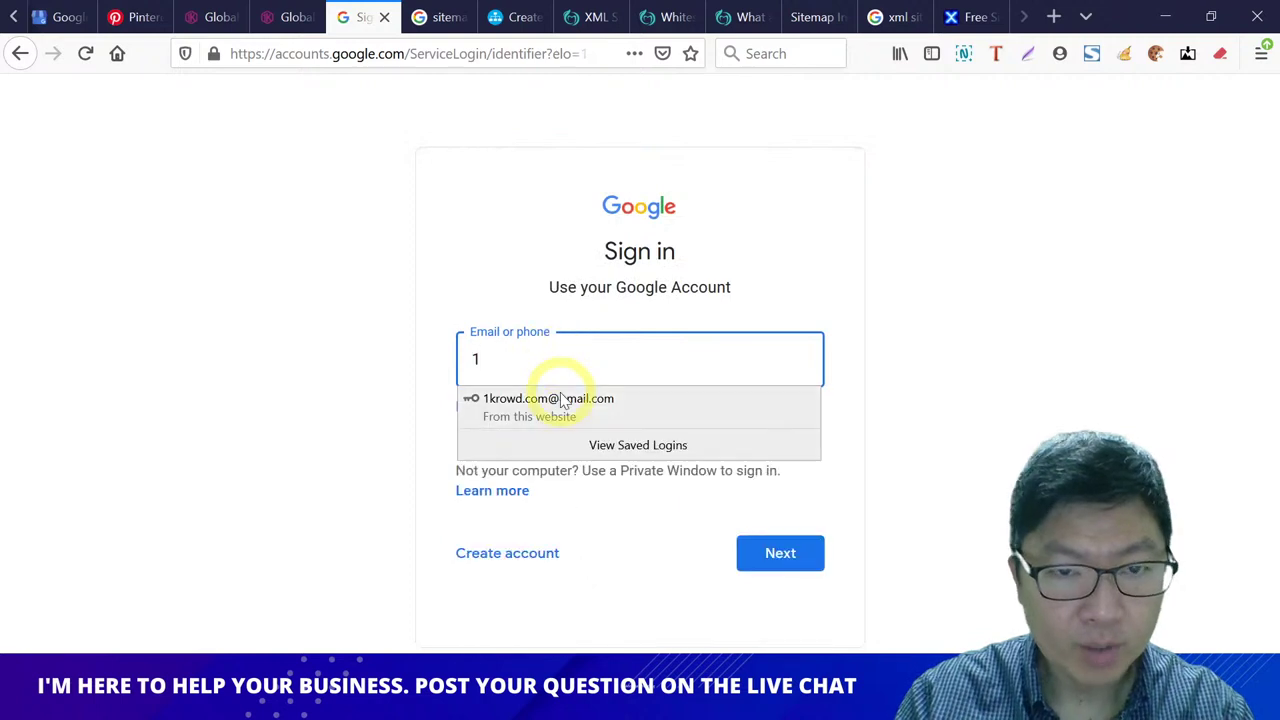
left_click(560, 398)
left_click(768, 556)
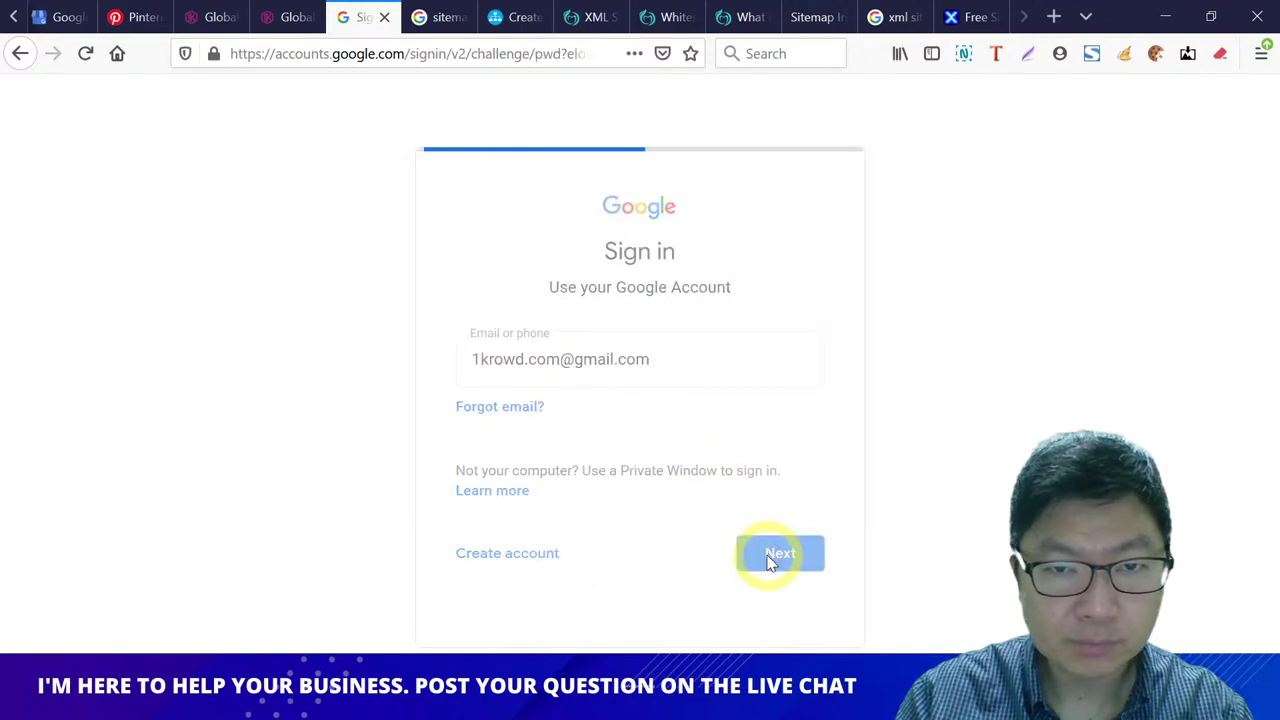
left_click(772, 466)
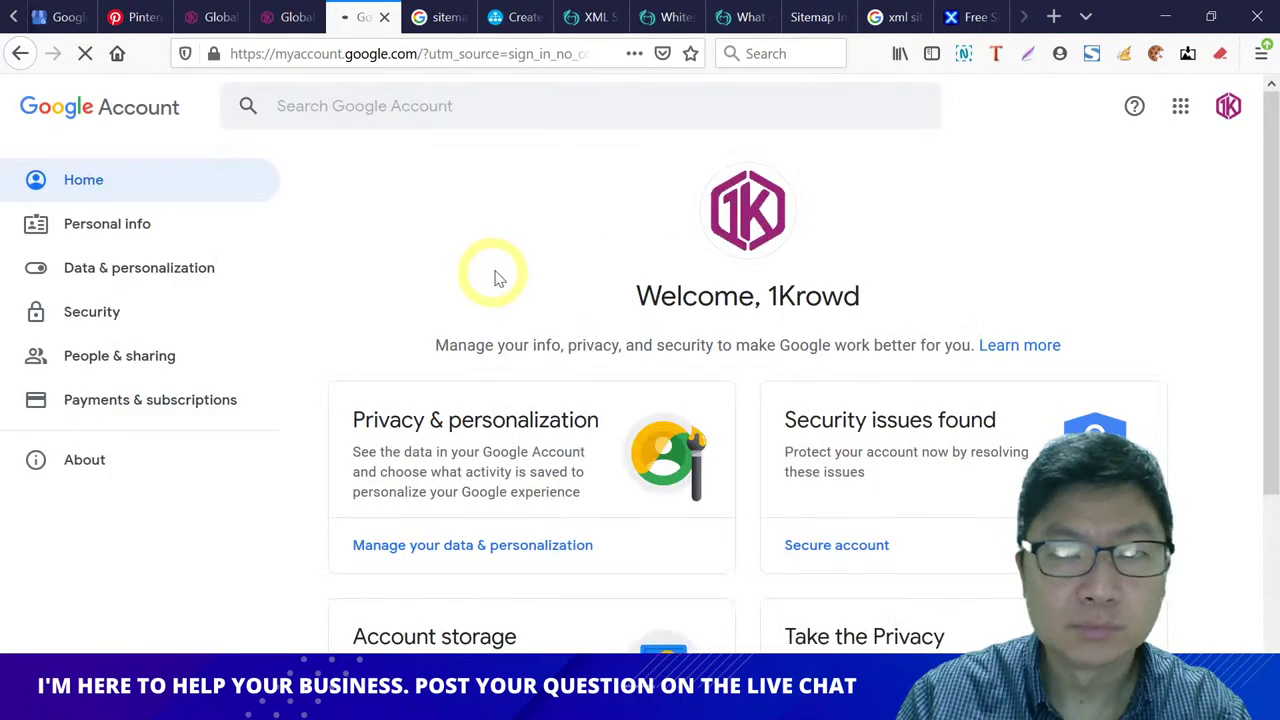
Step: Search 'google search console' and open the Search Console Tools result
left_click(497, 55)
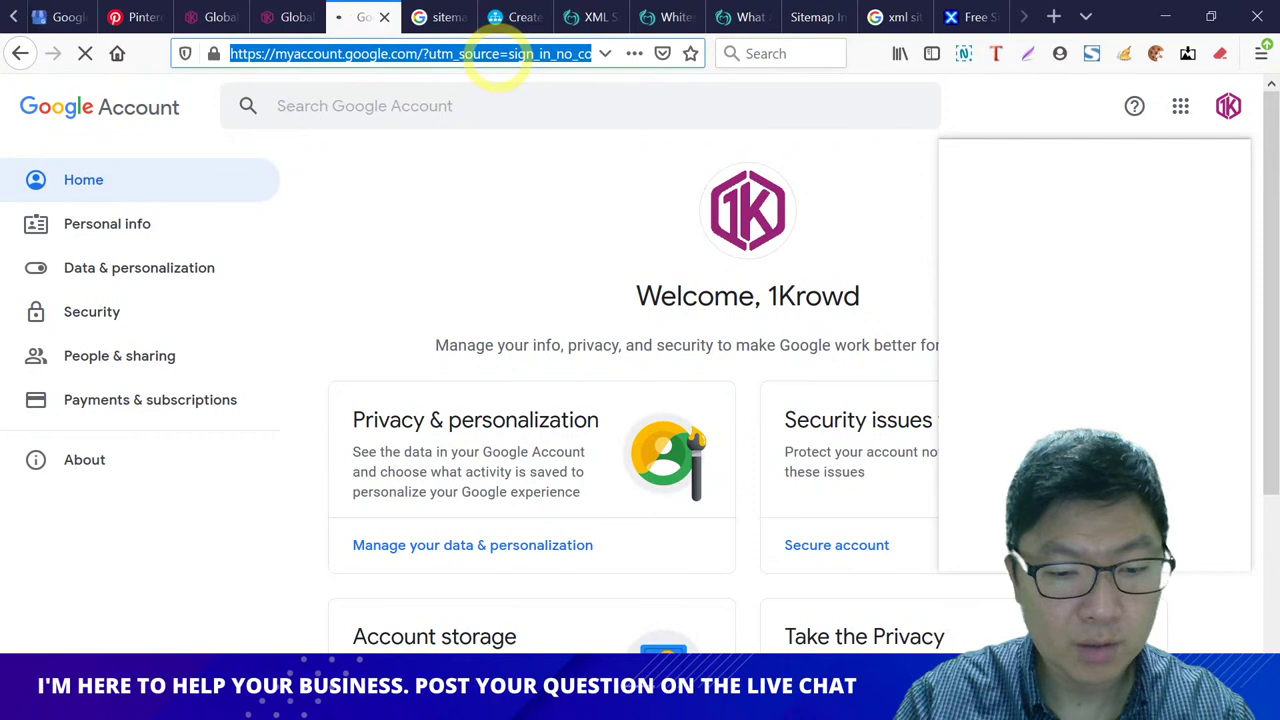
type("google search ")
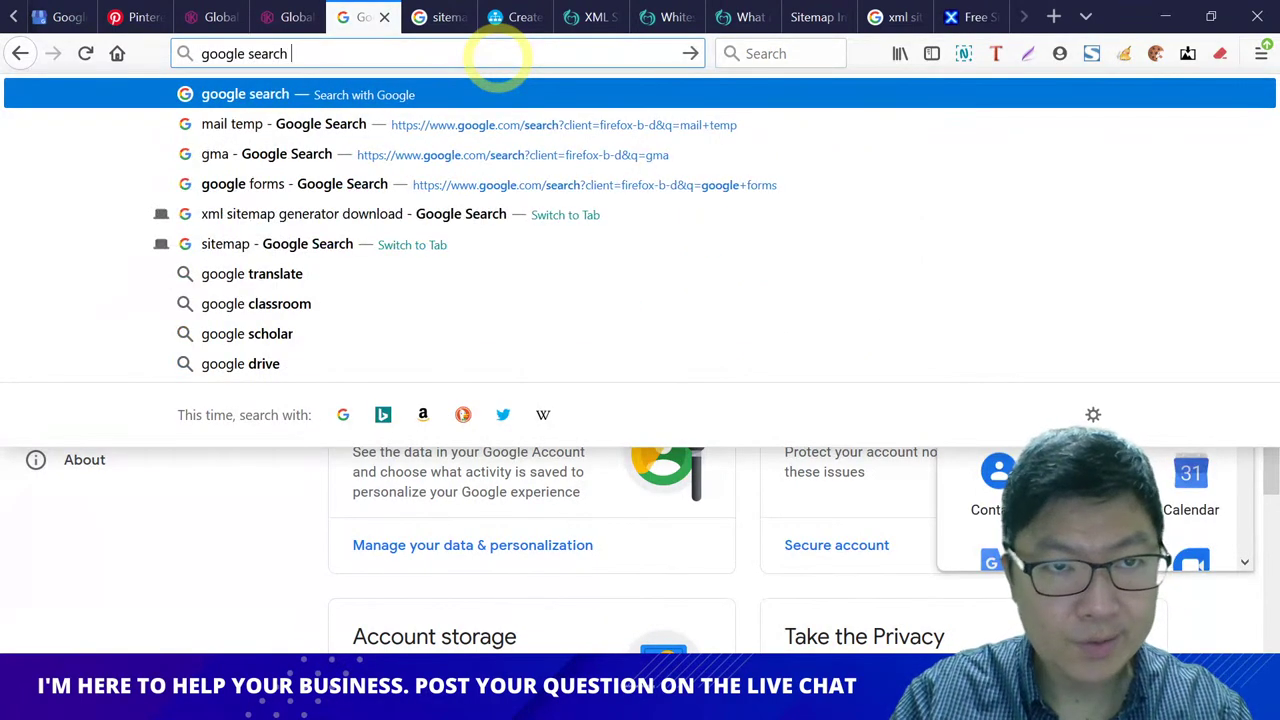
type("console")
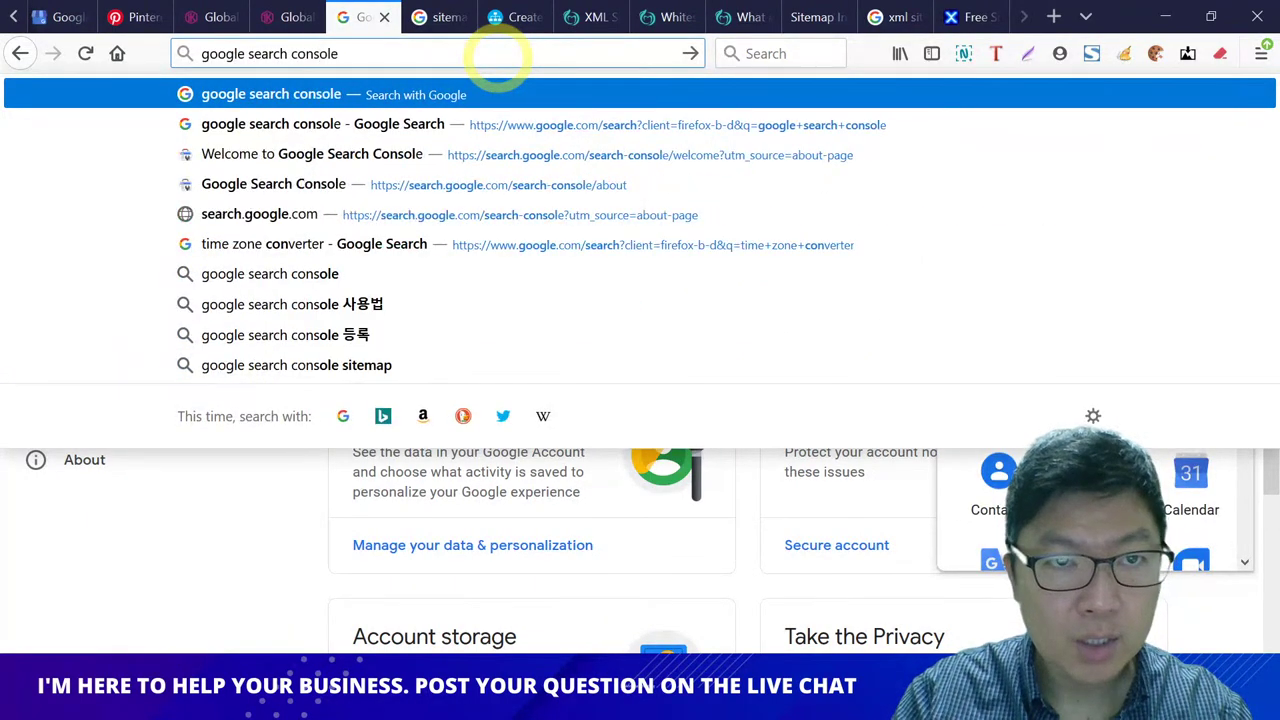
key("Return")
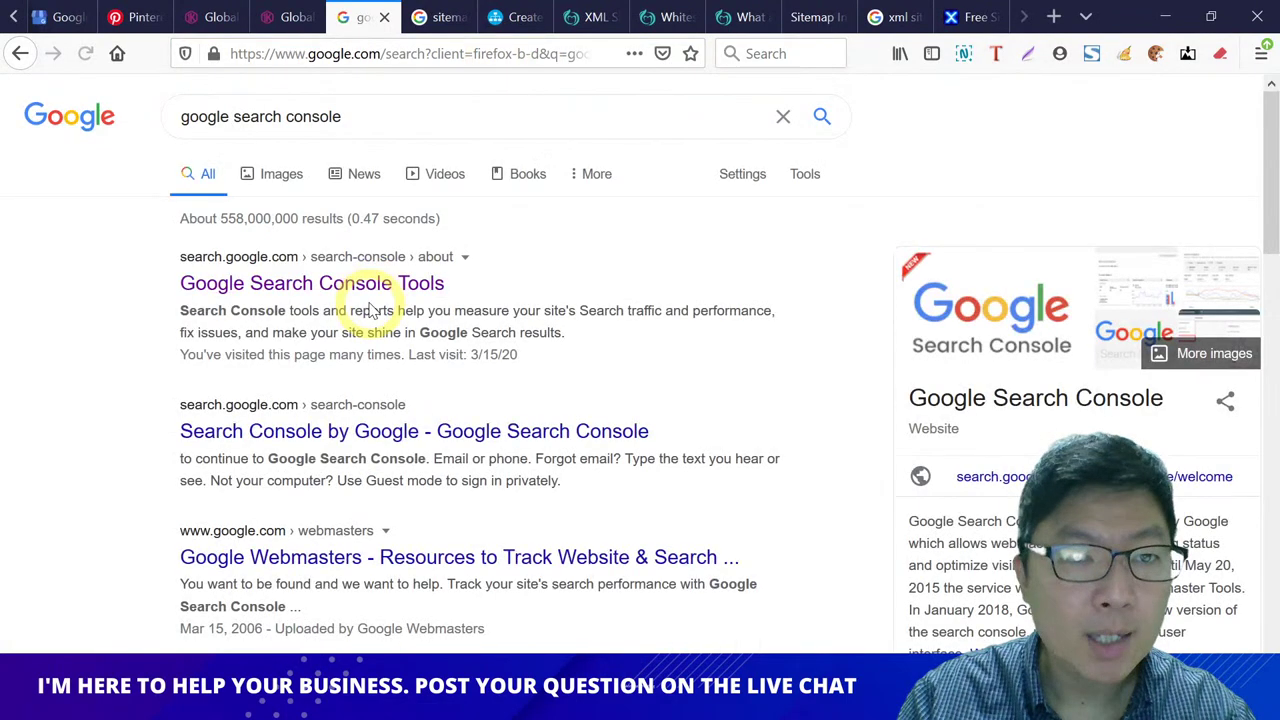
left_click(370, 288)
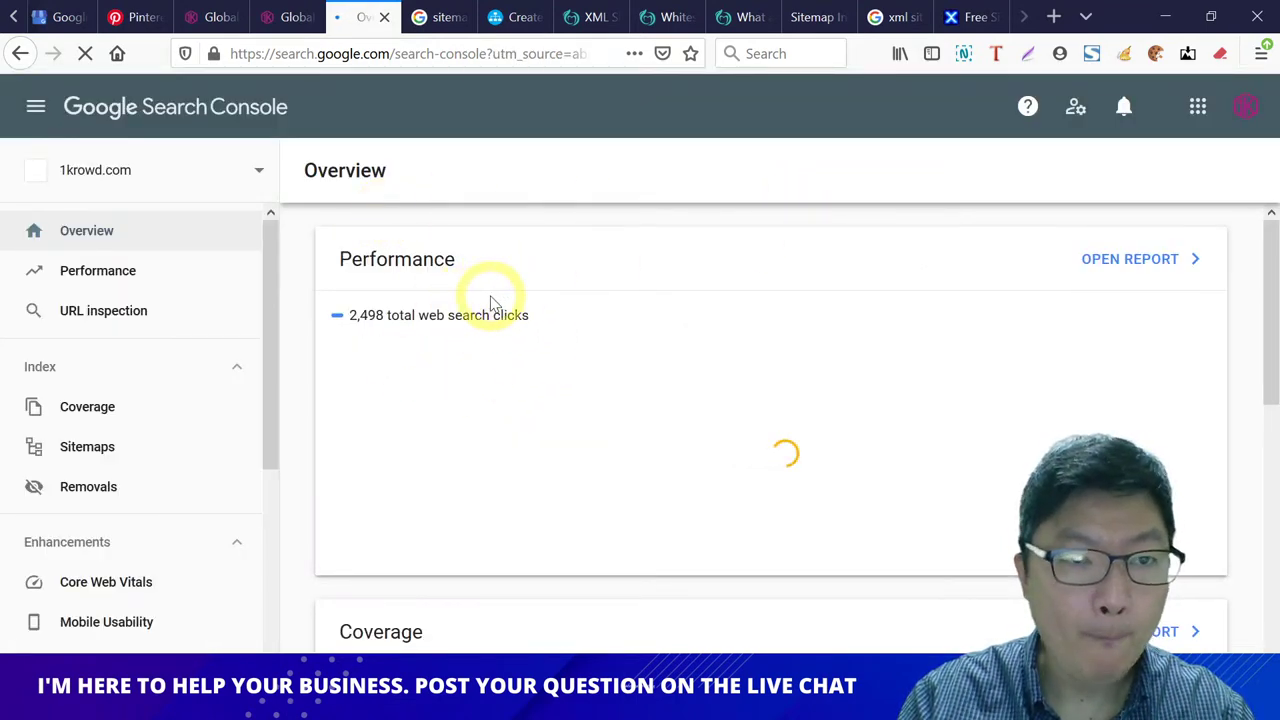
Step: Dismiss the Core Web Vitals notice, review the 1krowd.com overview, and open Performance
left_click(730, 582)
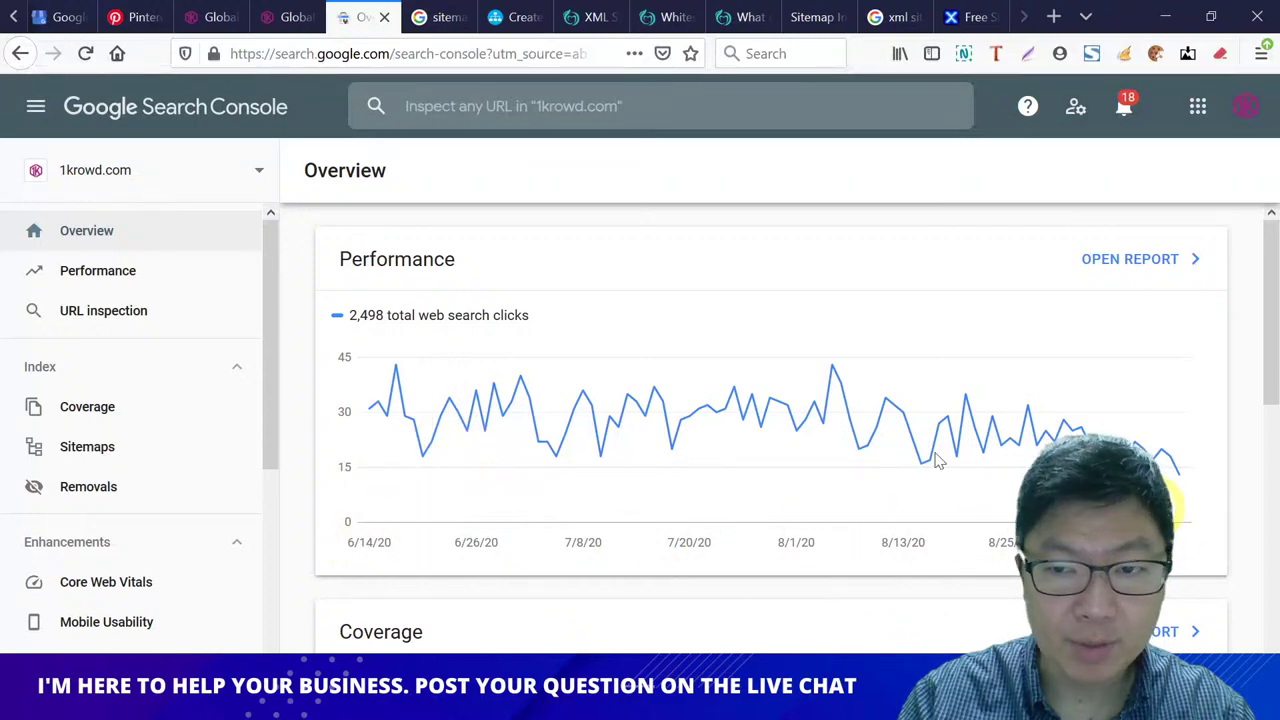
scroll(638, 370, "down", 4)
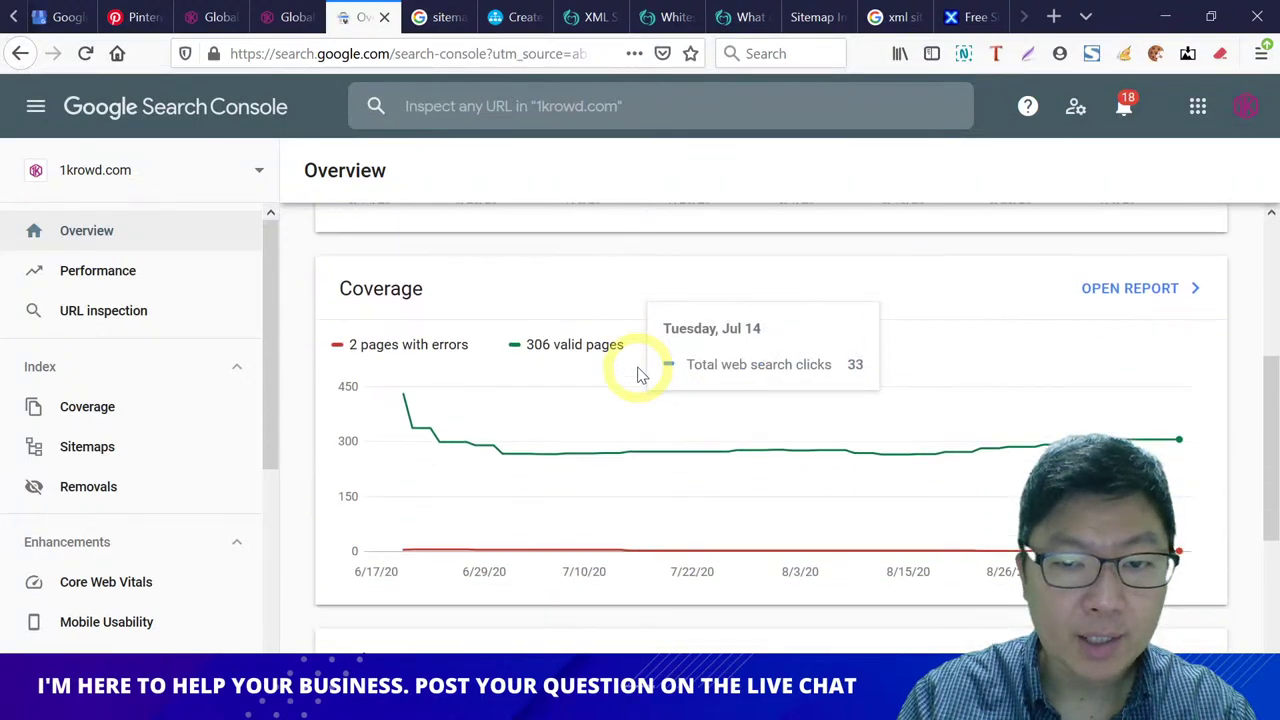
scroll(481, 327, "down", 3)
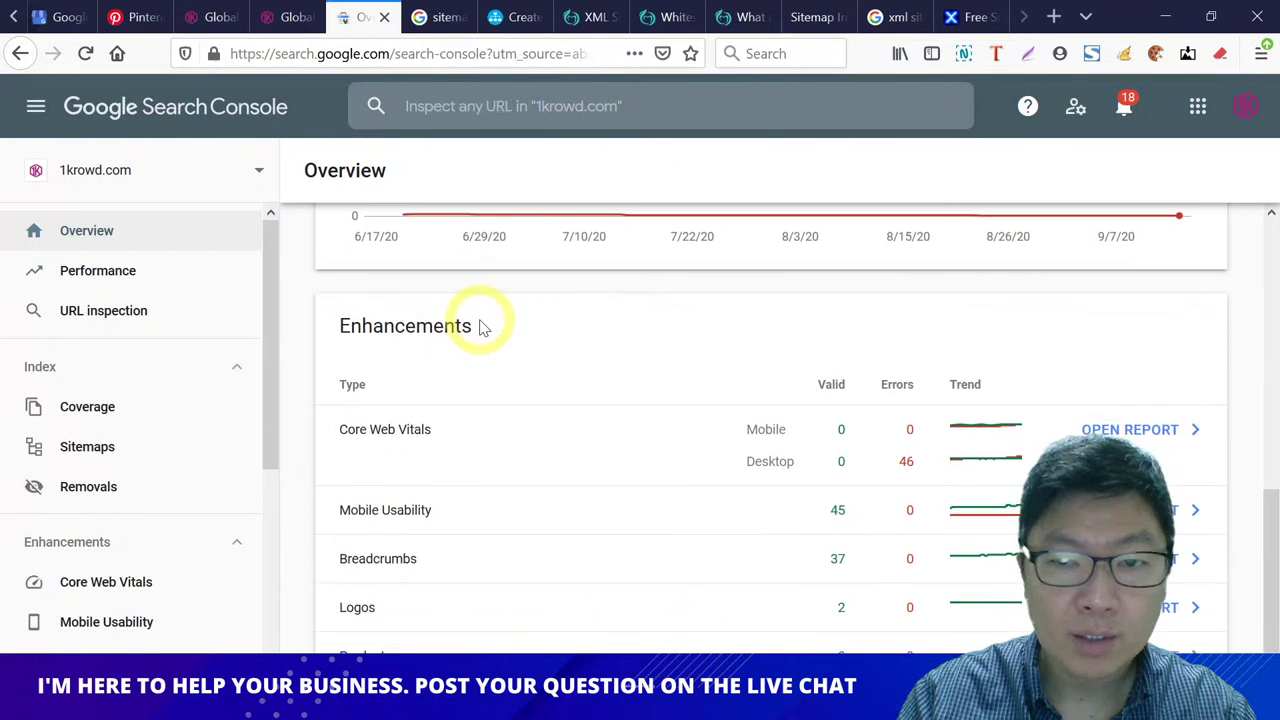
scroll(528, 366, "up", 3)
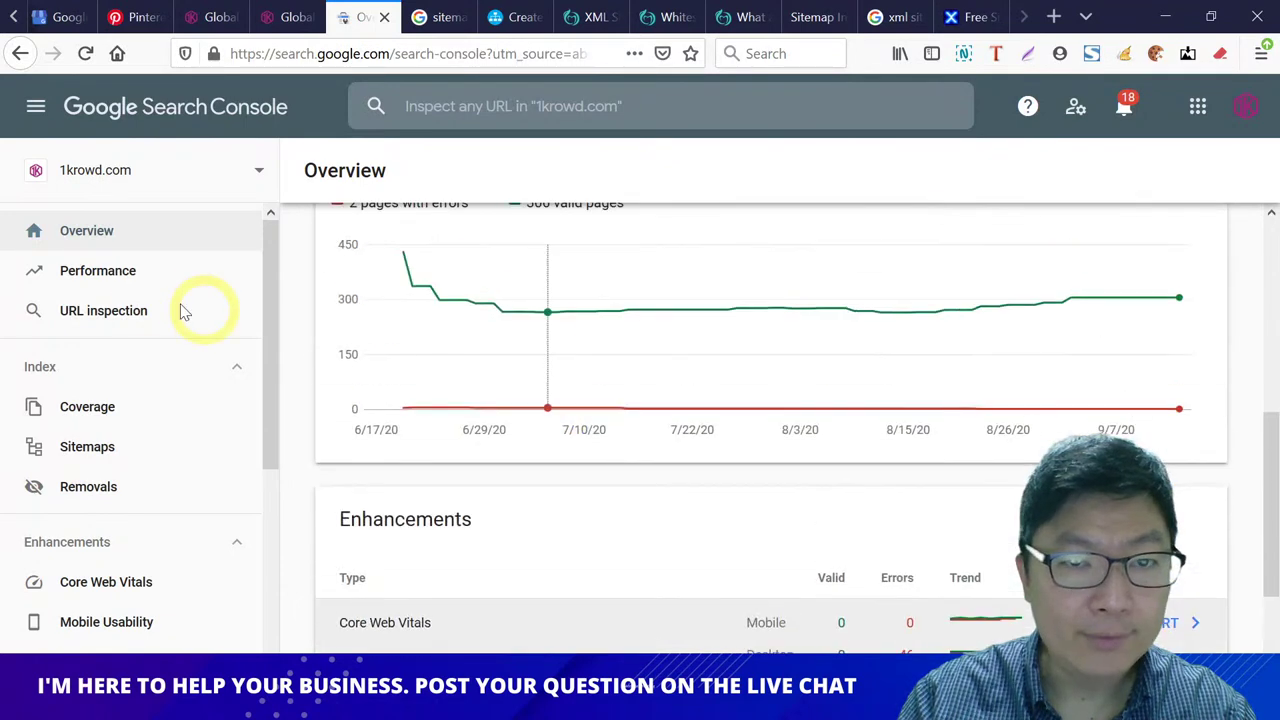
left_click(100, 272)
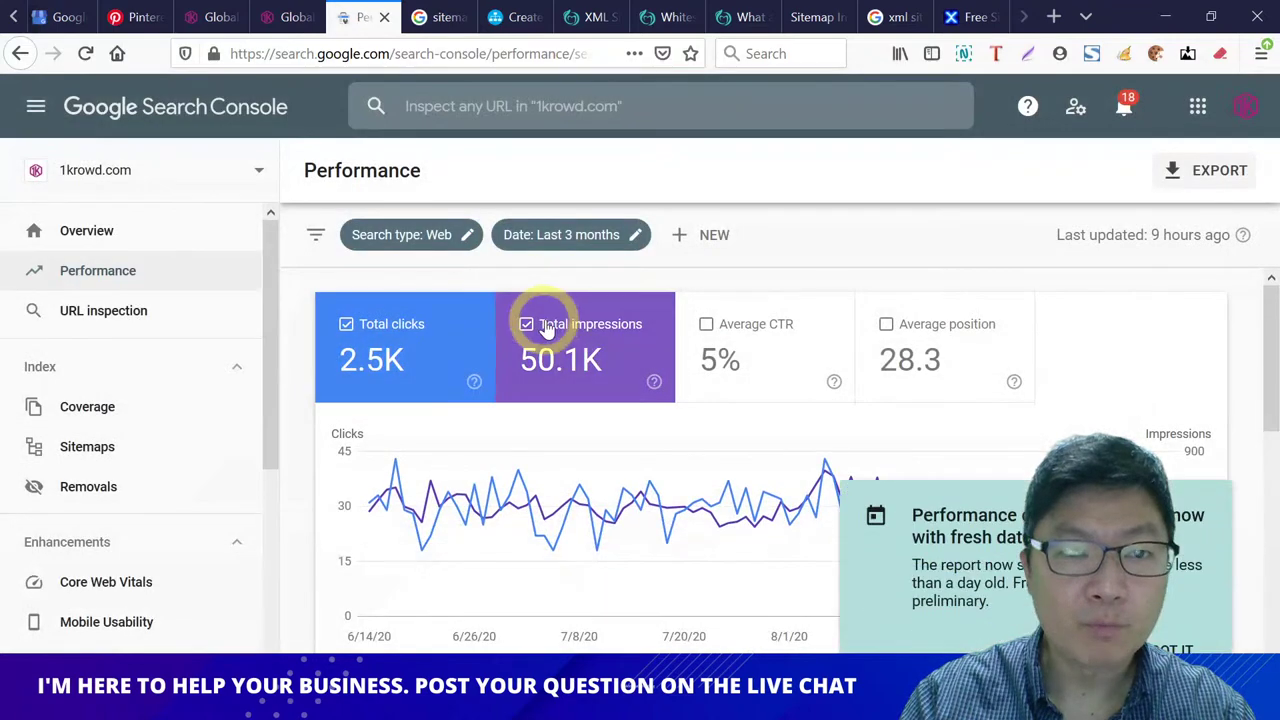
left_click(905, 440)
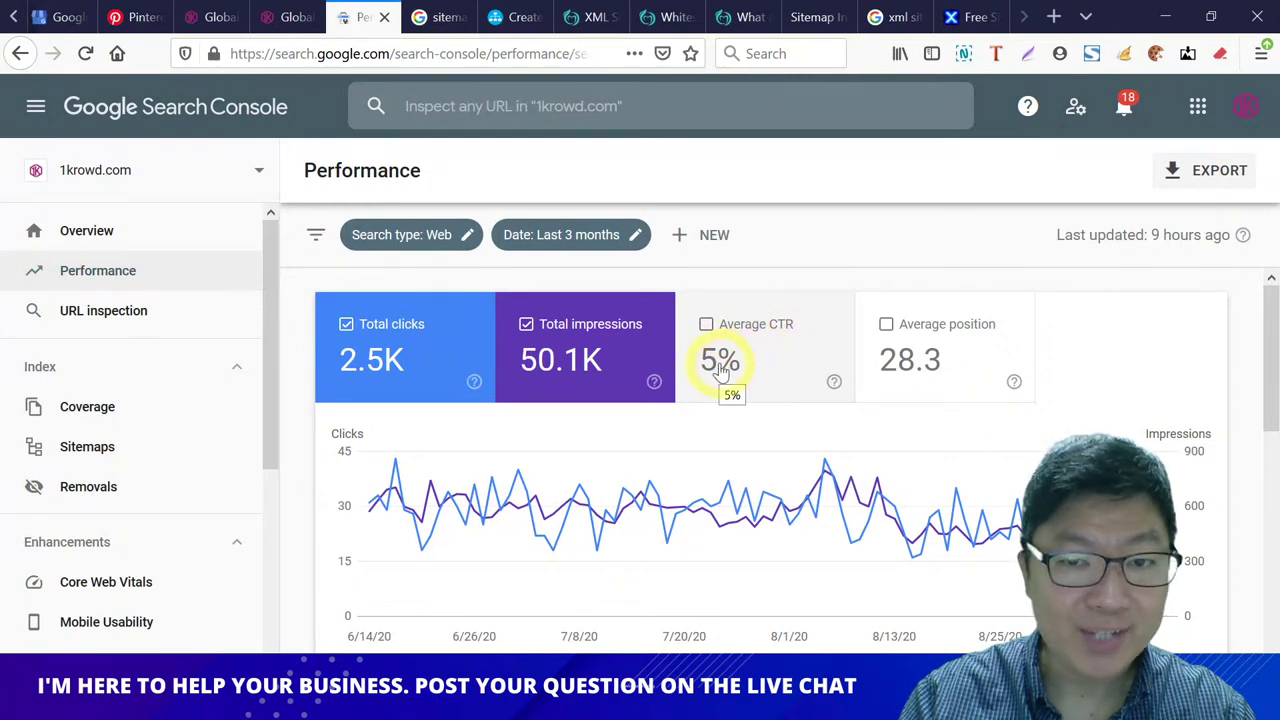
mouse_move(835, 390)
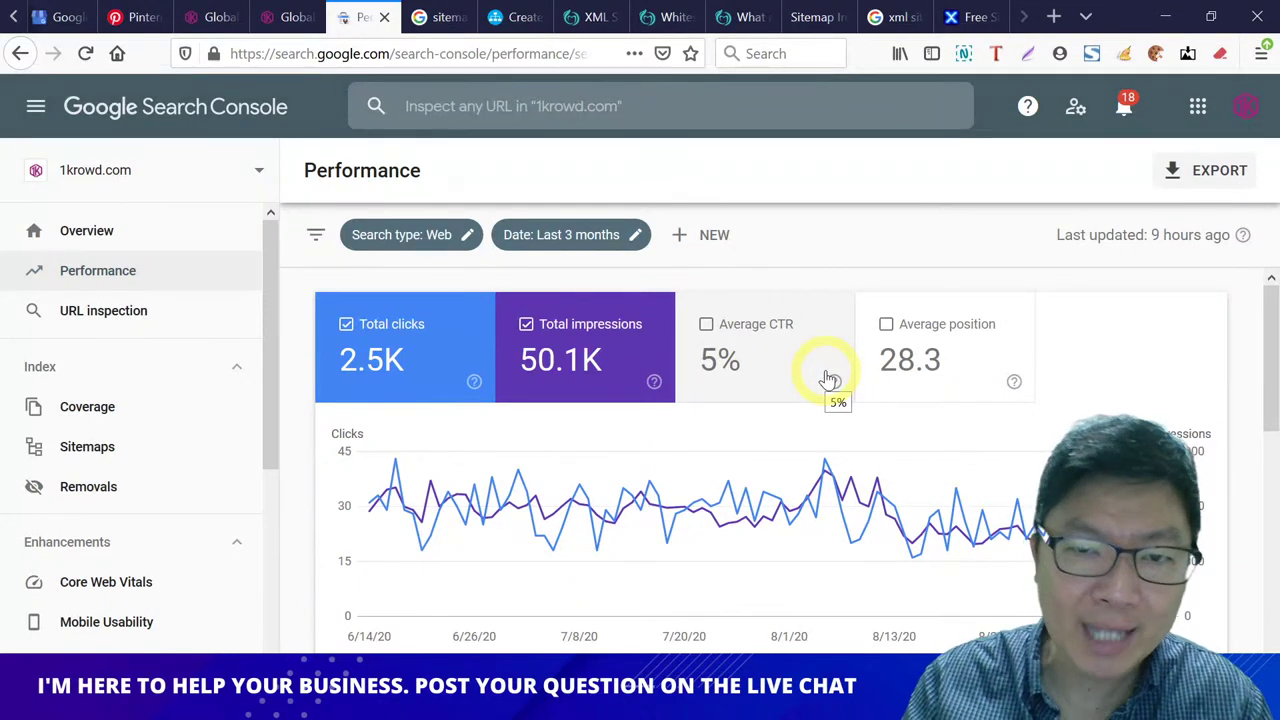
Step: Run a Google search for 'click thru rate' in a new tab
left_click(892, 17)
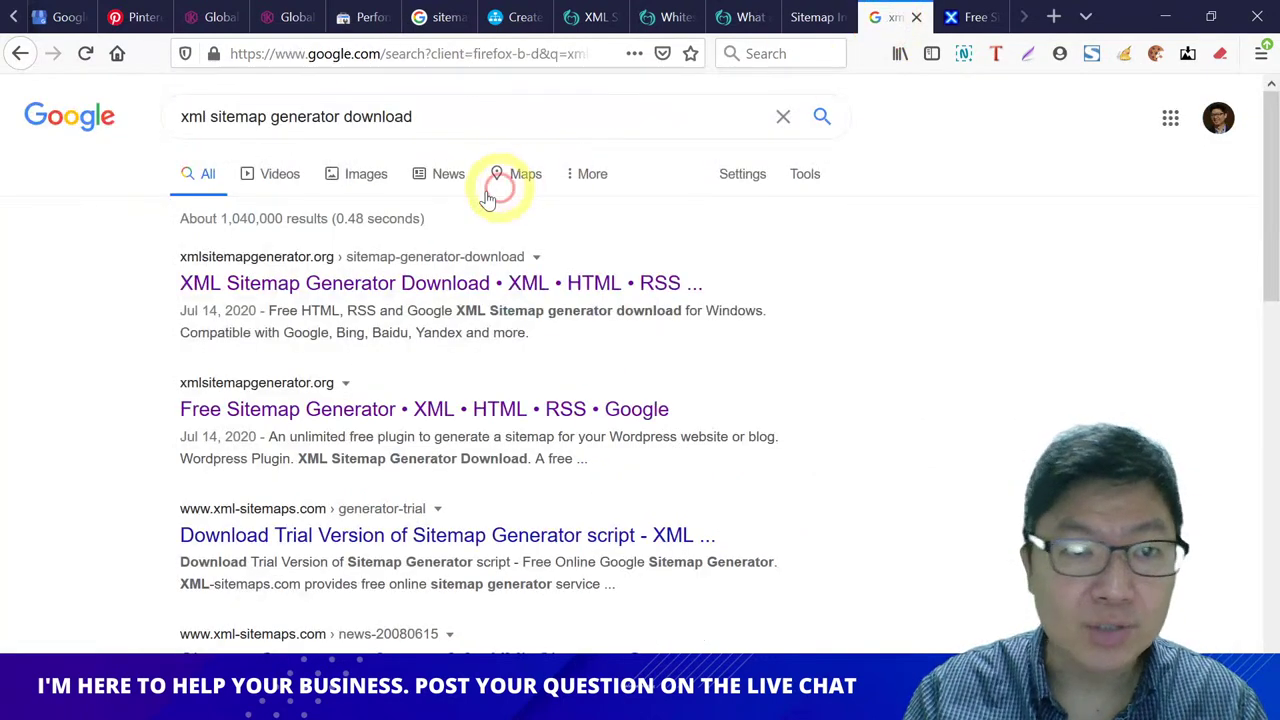
left_click(362, 17)
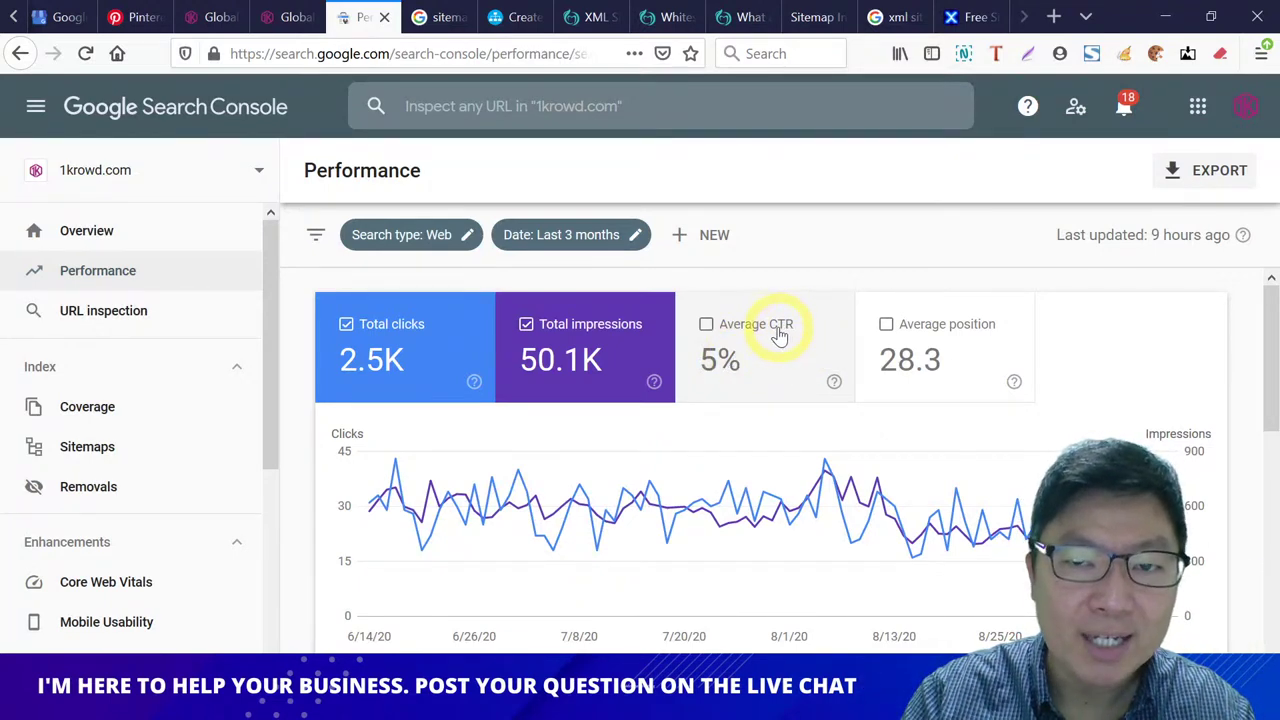
left_click(1053, 16)
type("click thri")
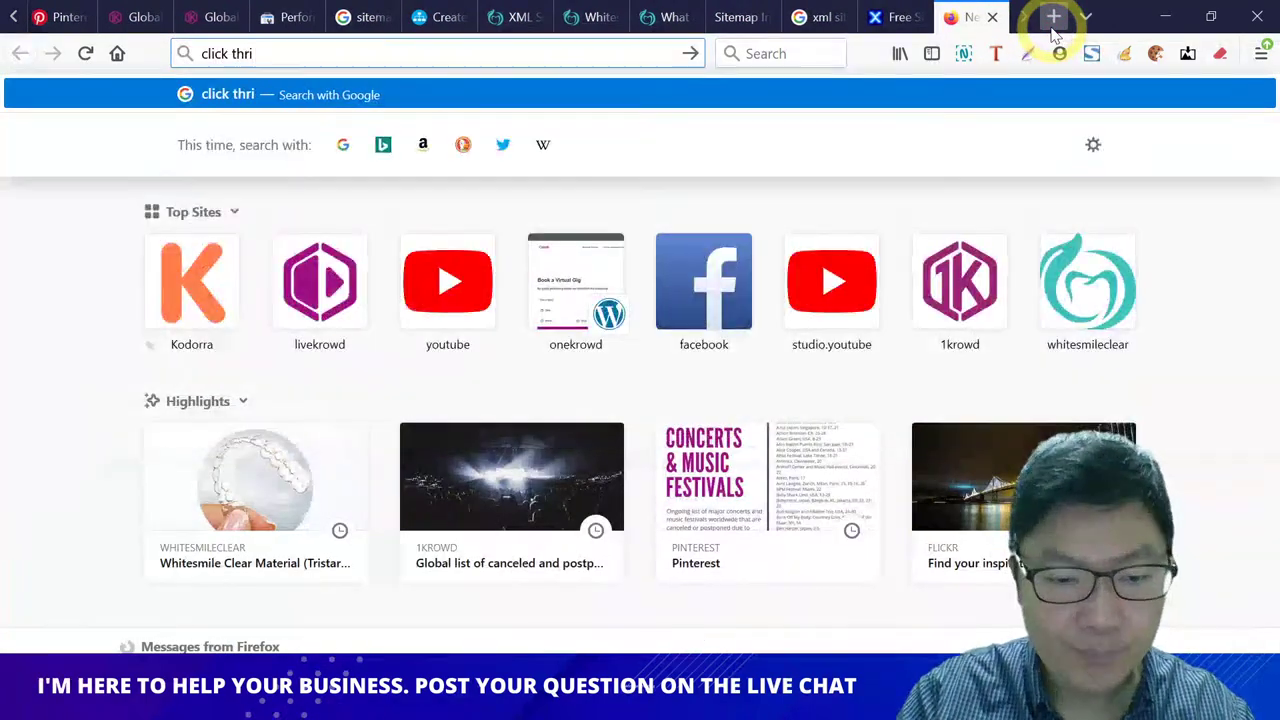
key("BackSpace")
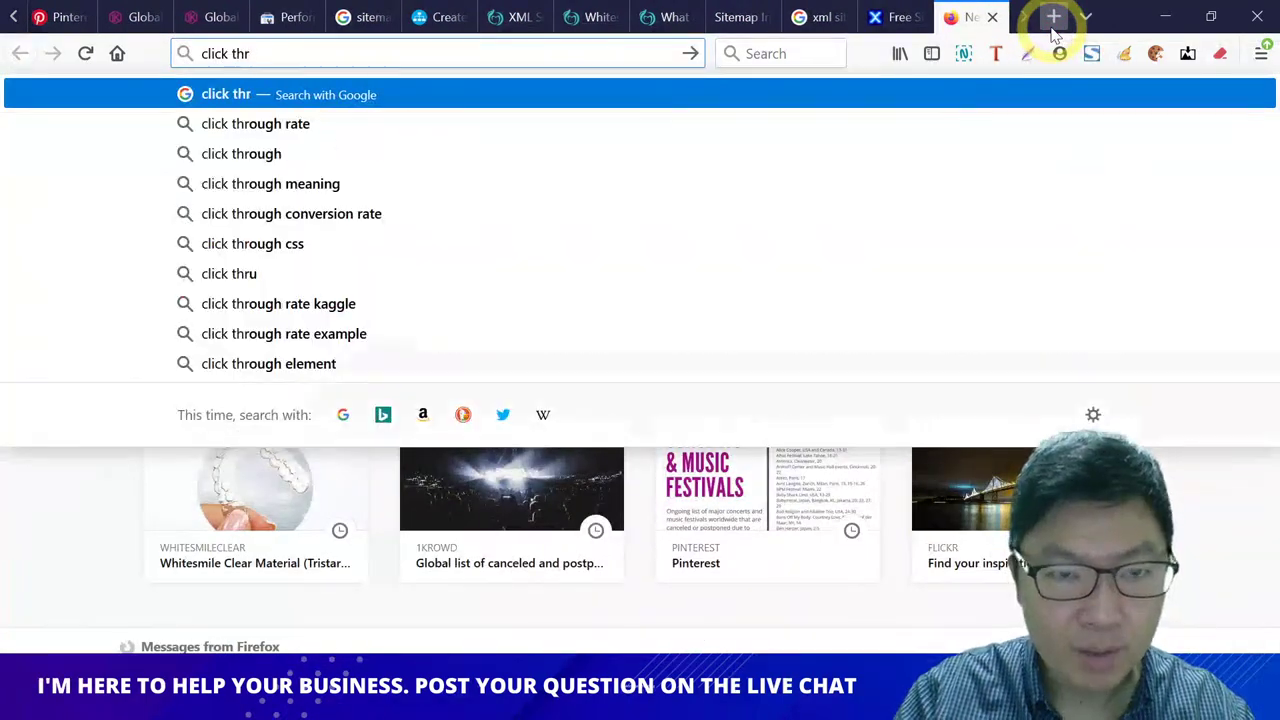
type("u rate.")
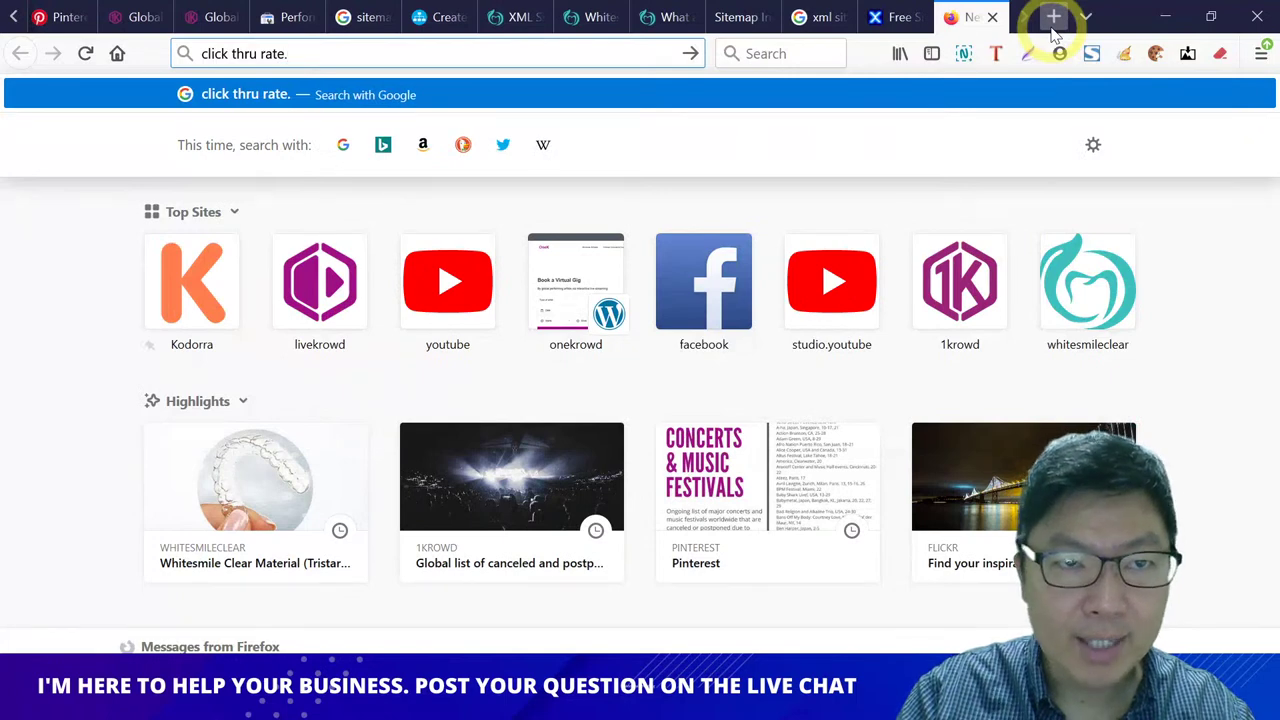
key("Return")
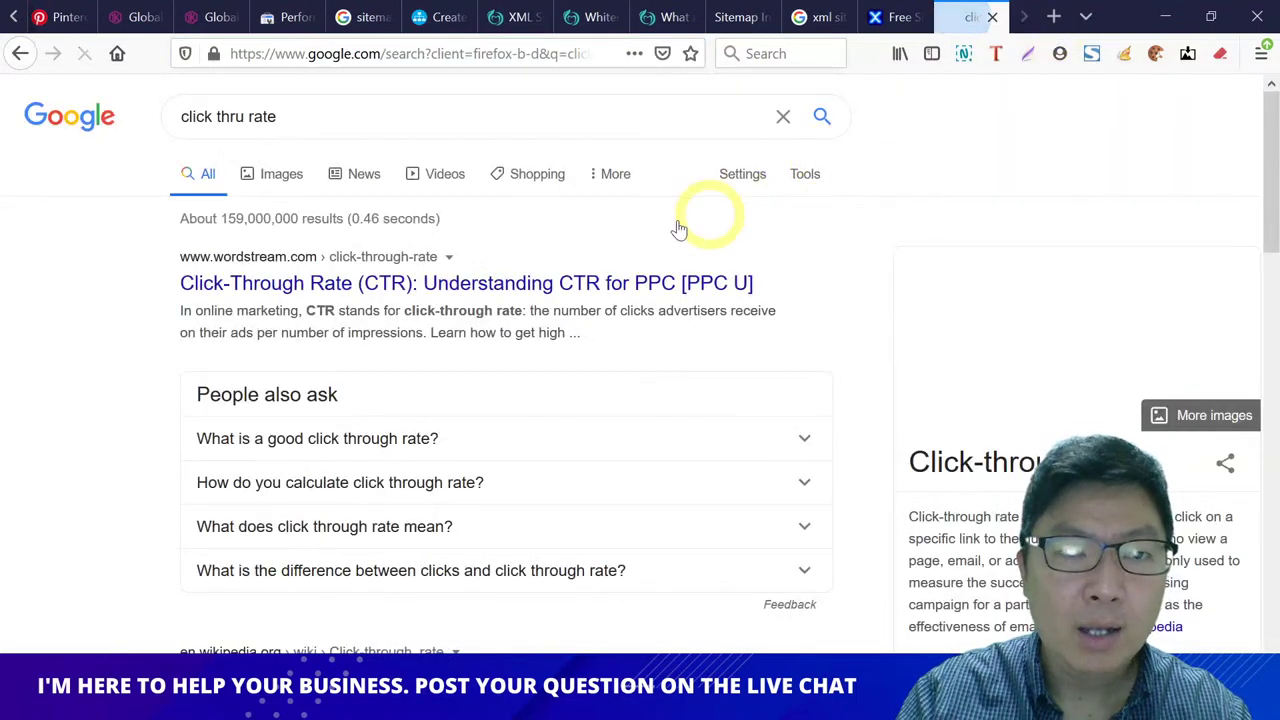
Step: Go back to the 'xml sitemap generator download' results and scroll through them
left_click(826, 20)
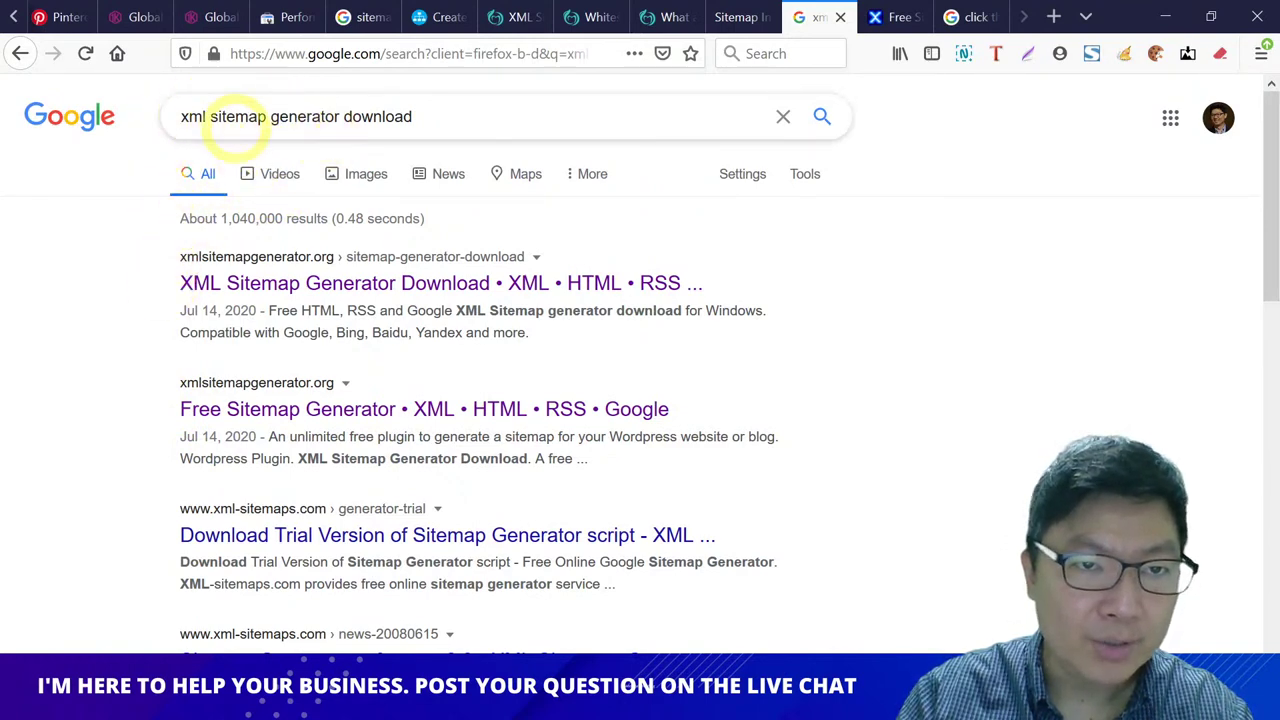
scroll(105, 310, "down", 3)
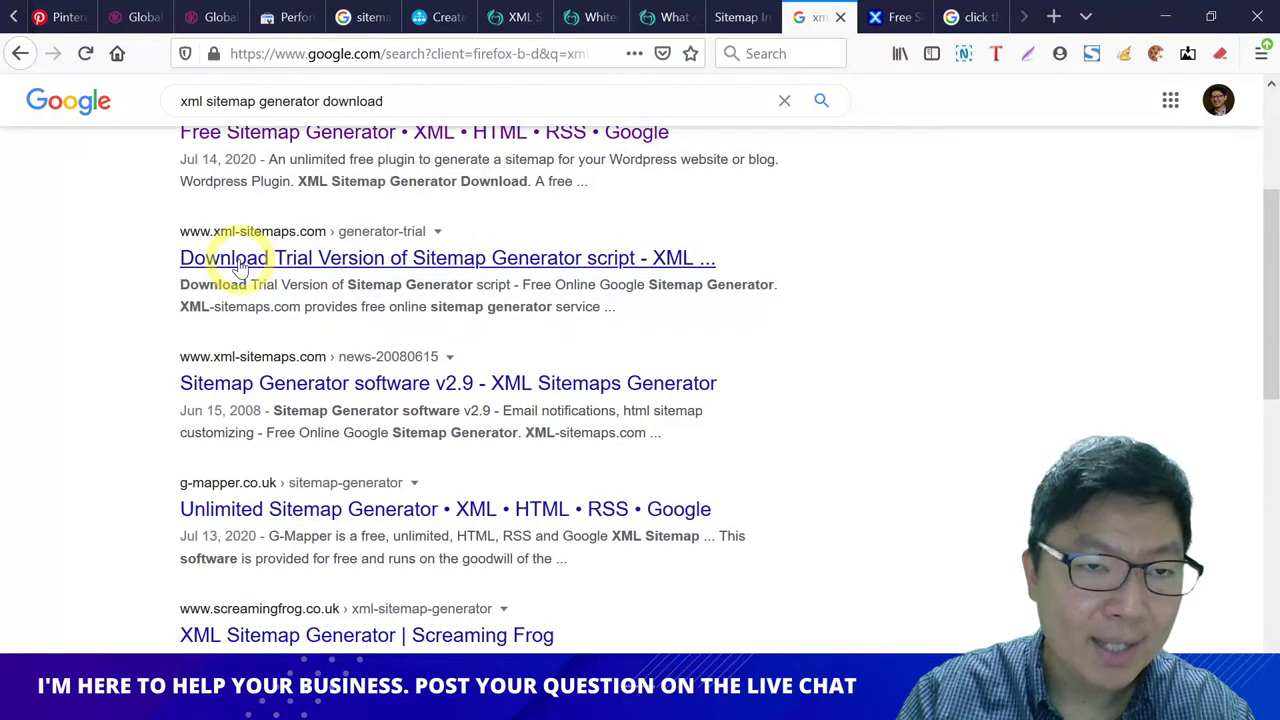
scroll(128, 266, "up", 3)
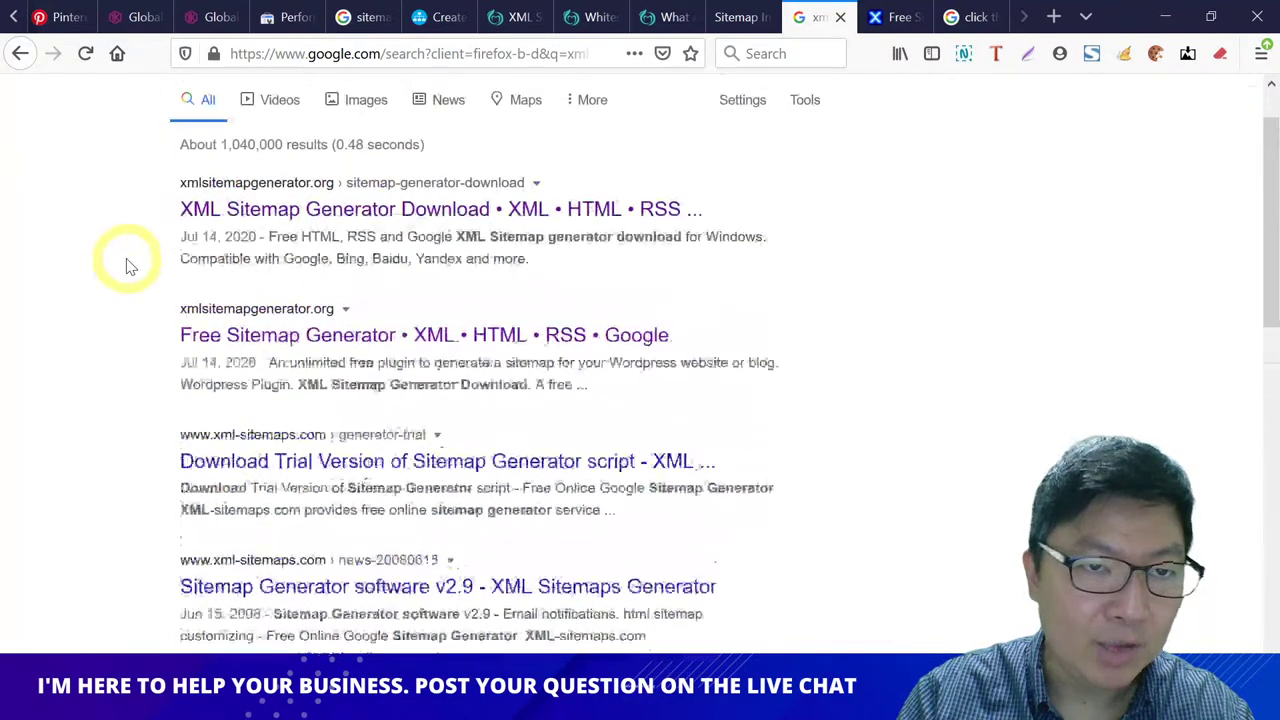
scroll(250, 340, "down", 2)
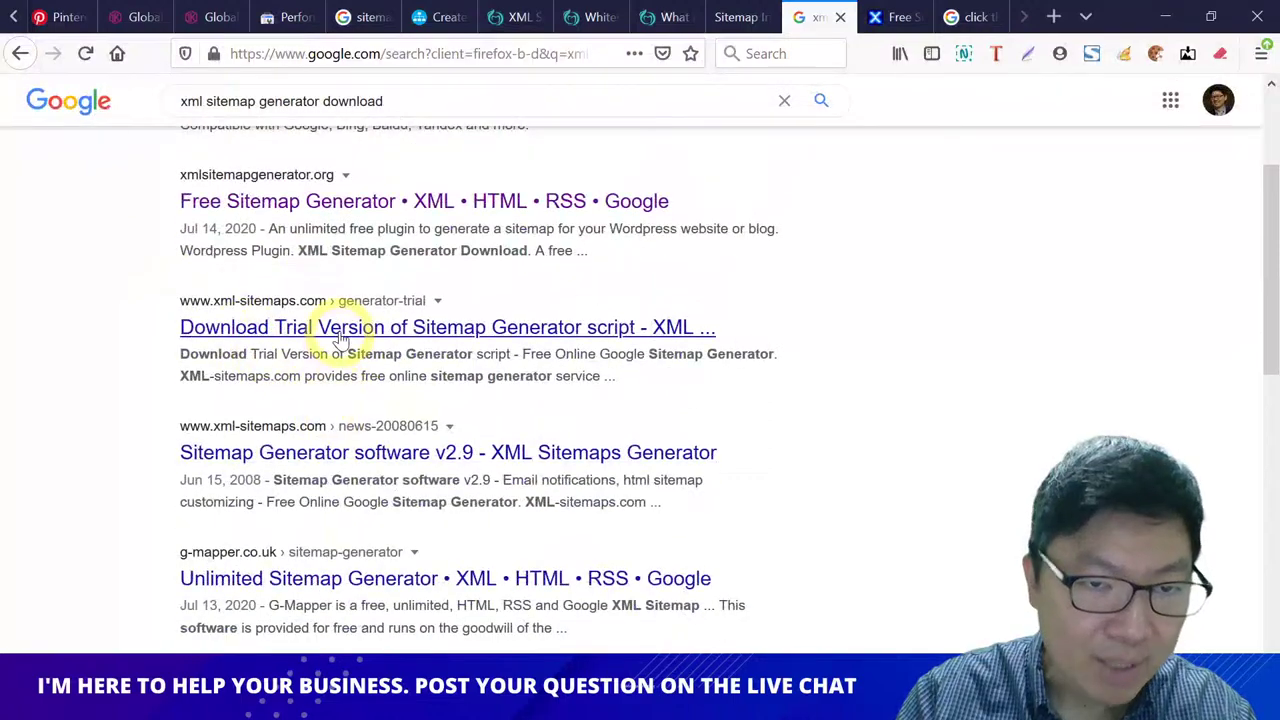
scroll(150, 300, "up", 3)
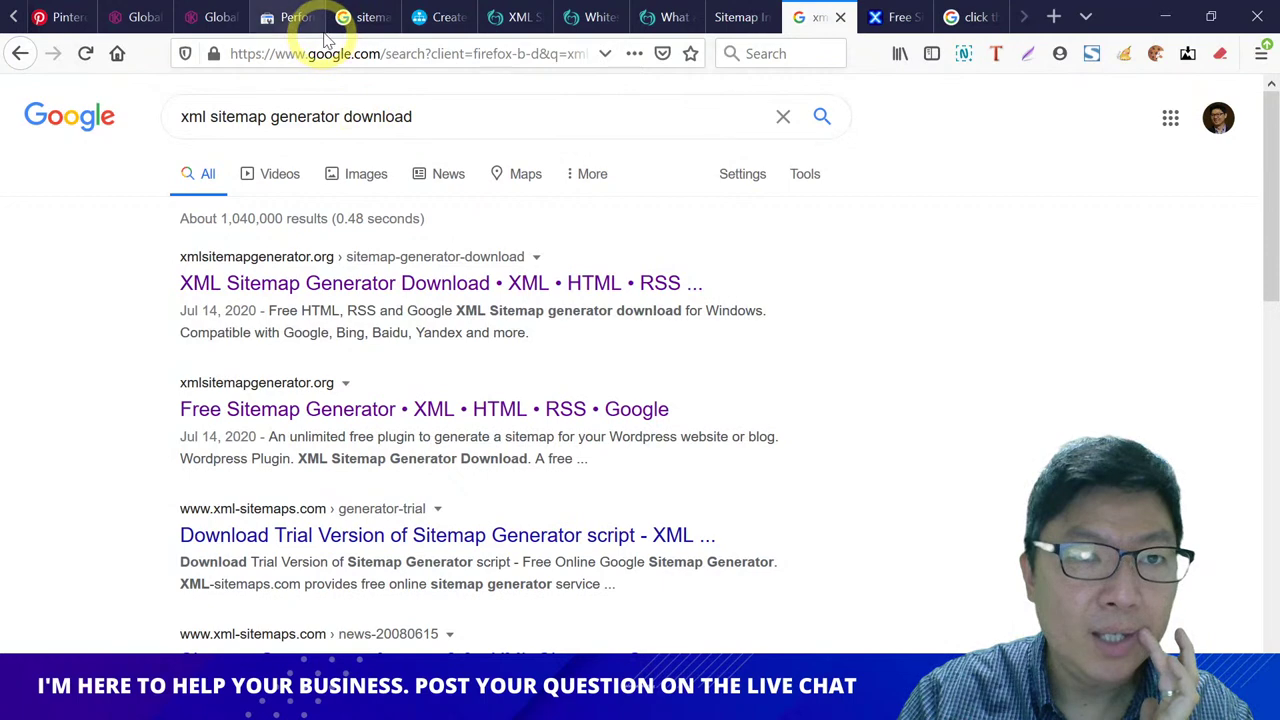
Step: Select the top query 'how to do a virtual concert' in the 1krowd.com Queries table
left_click(280, 20)
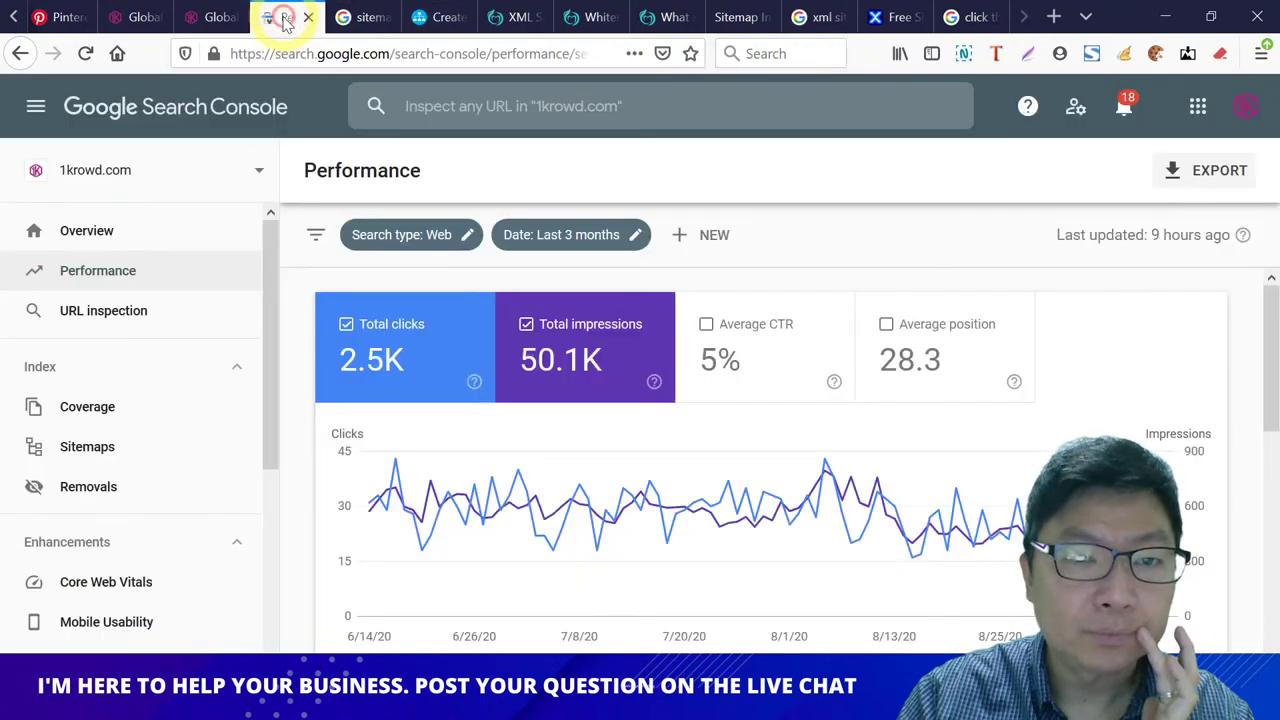
scroll(766, 283, "down", 5)
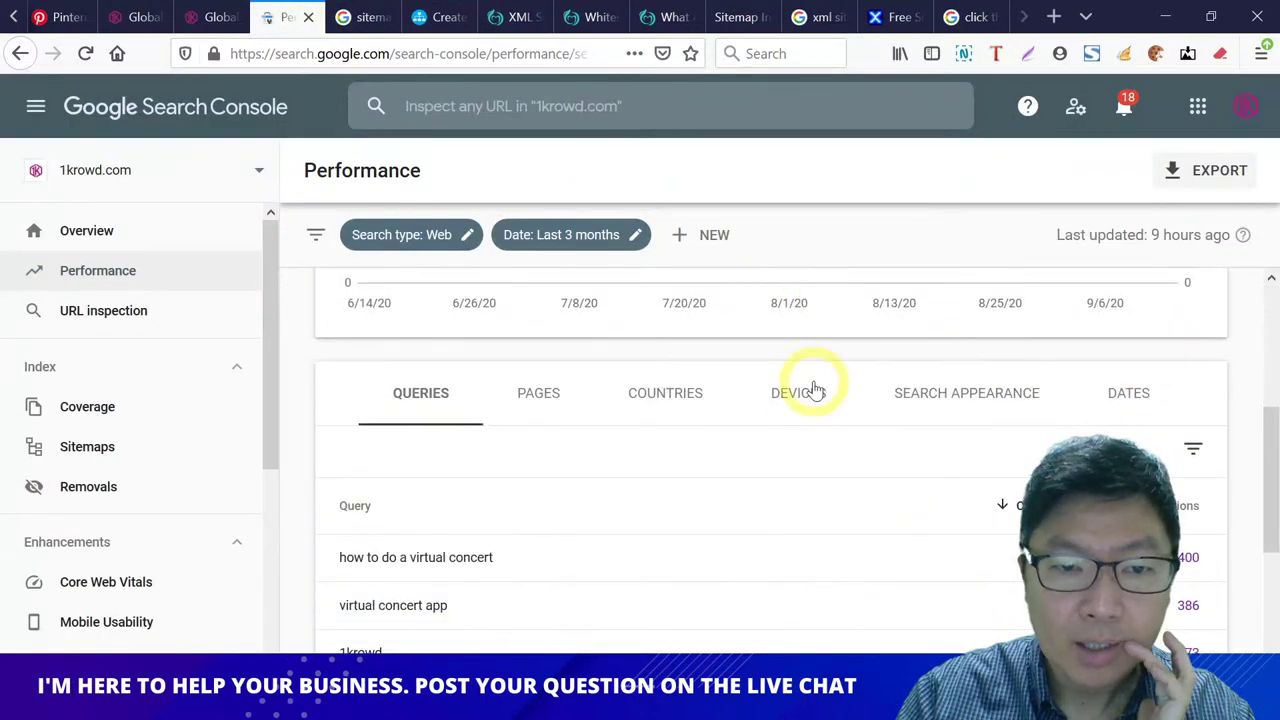
scroll(815, 390, "down", 3)
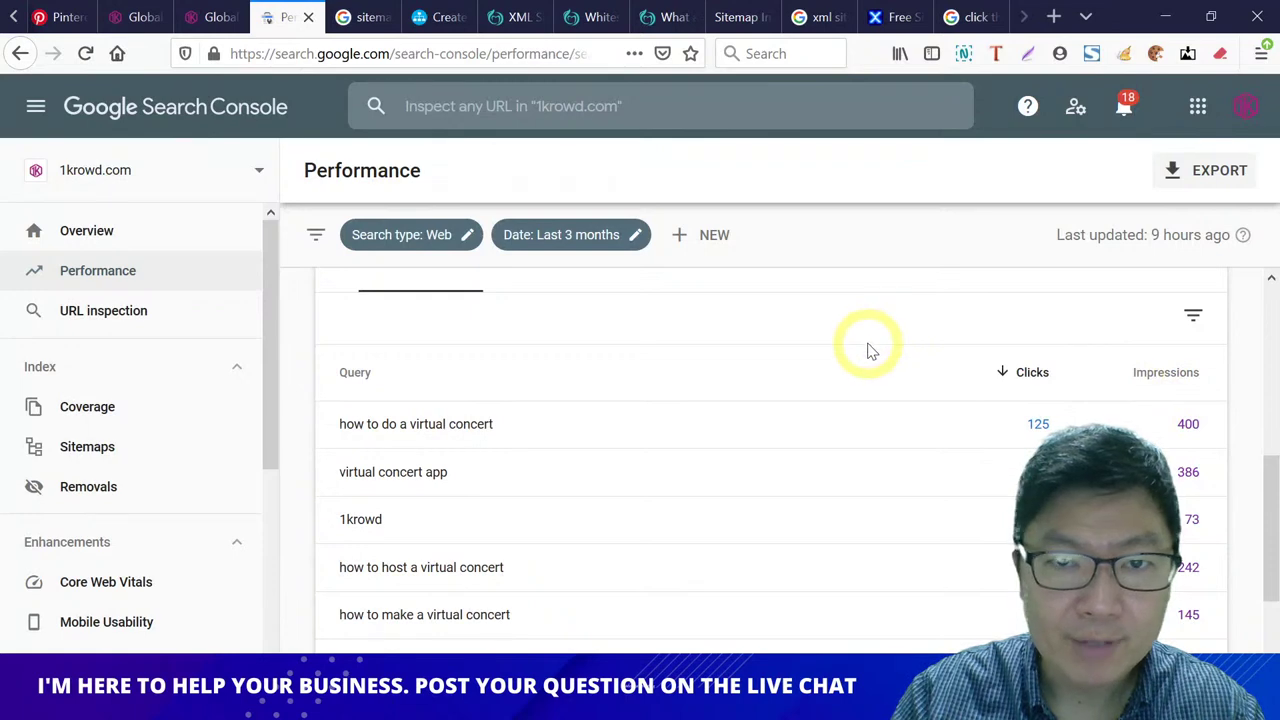
scroll(870, 335, "up", 3)
scroll(908, 491, "down", 3)
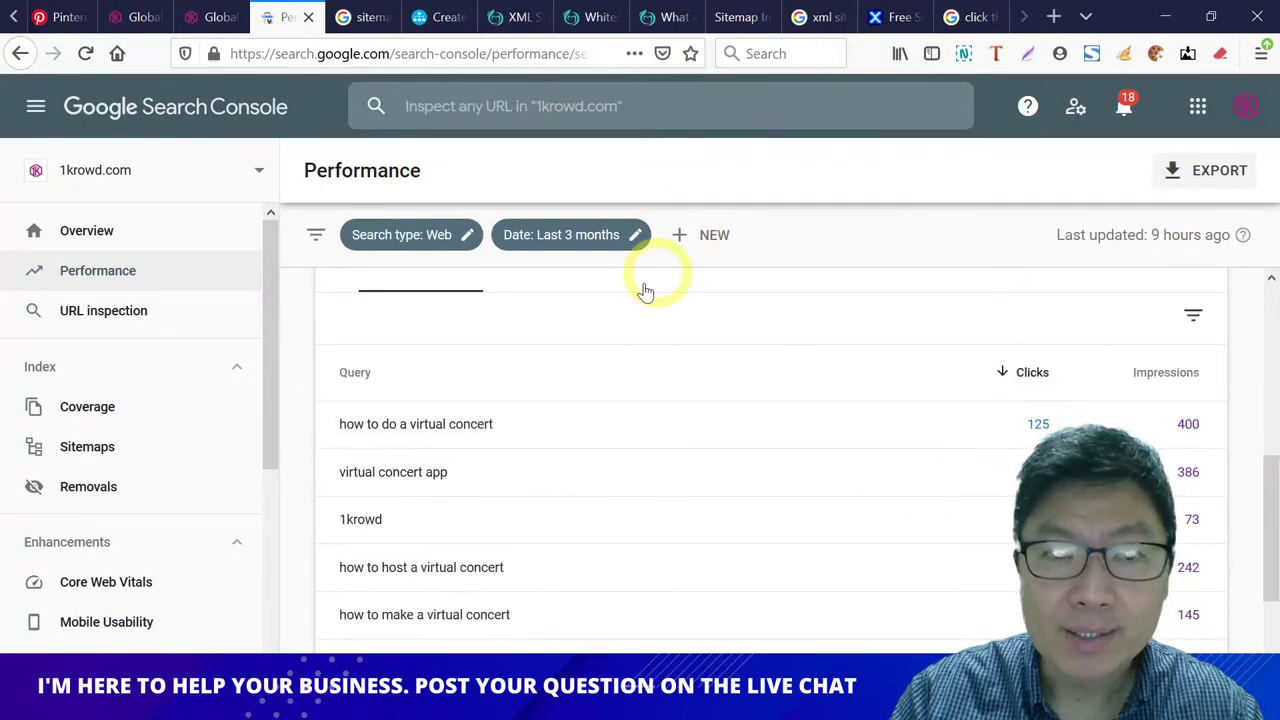
left_click_drag(505, 424, 353, 436)
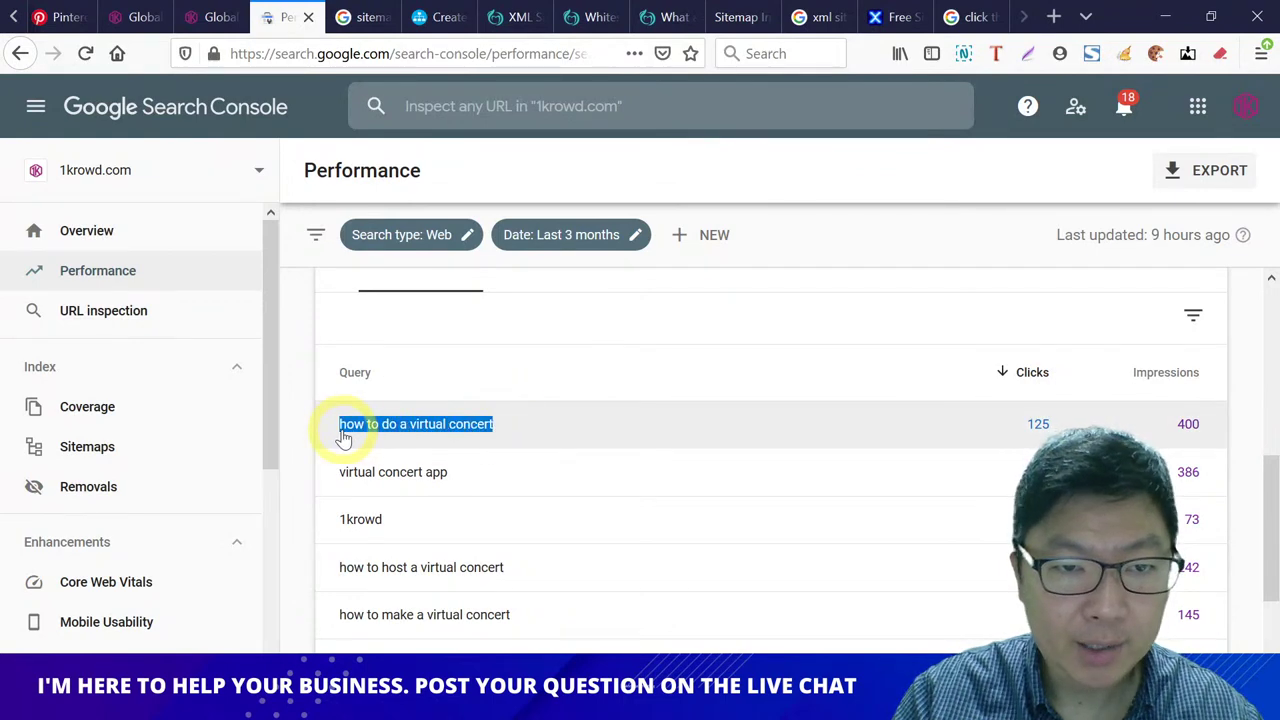
Step: Search Google for the pasted query 'how to do a virtual concert'
left_click(820, 18)
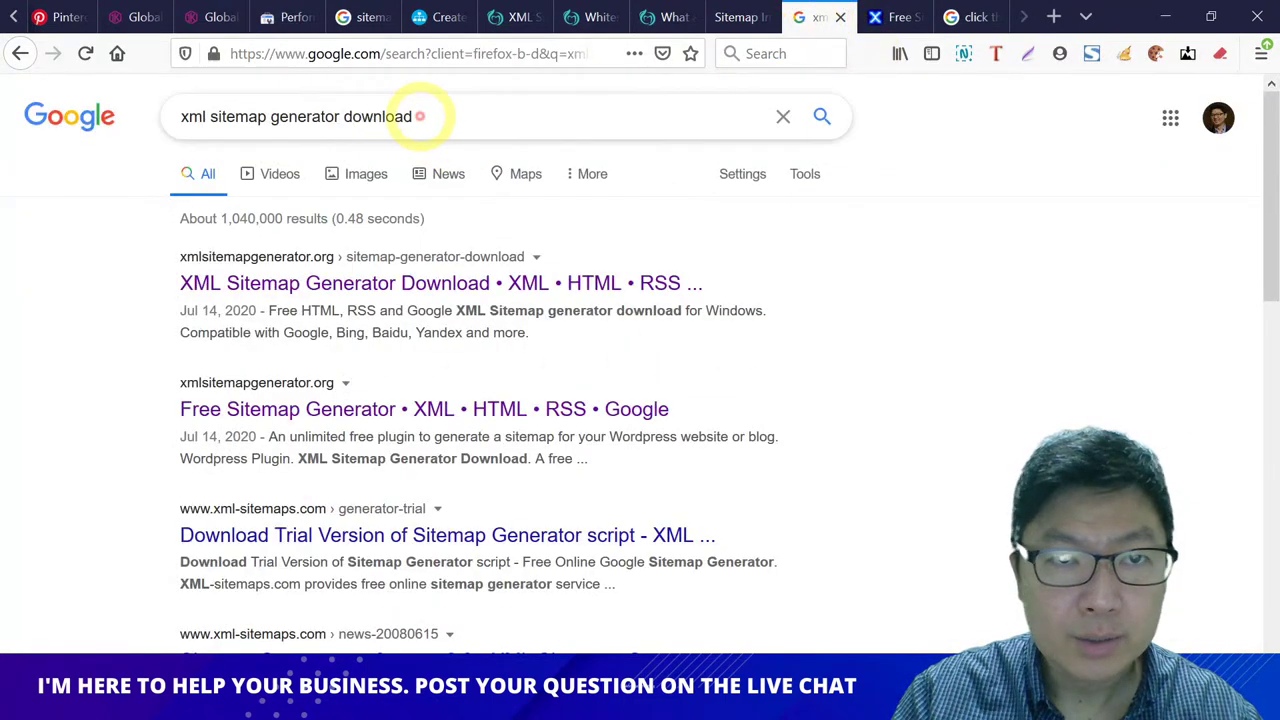
triple_click(420, 116)
type("how to do a virtual concert")
key("Return")
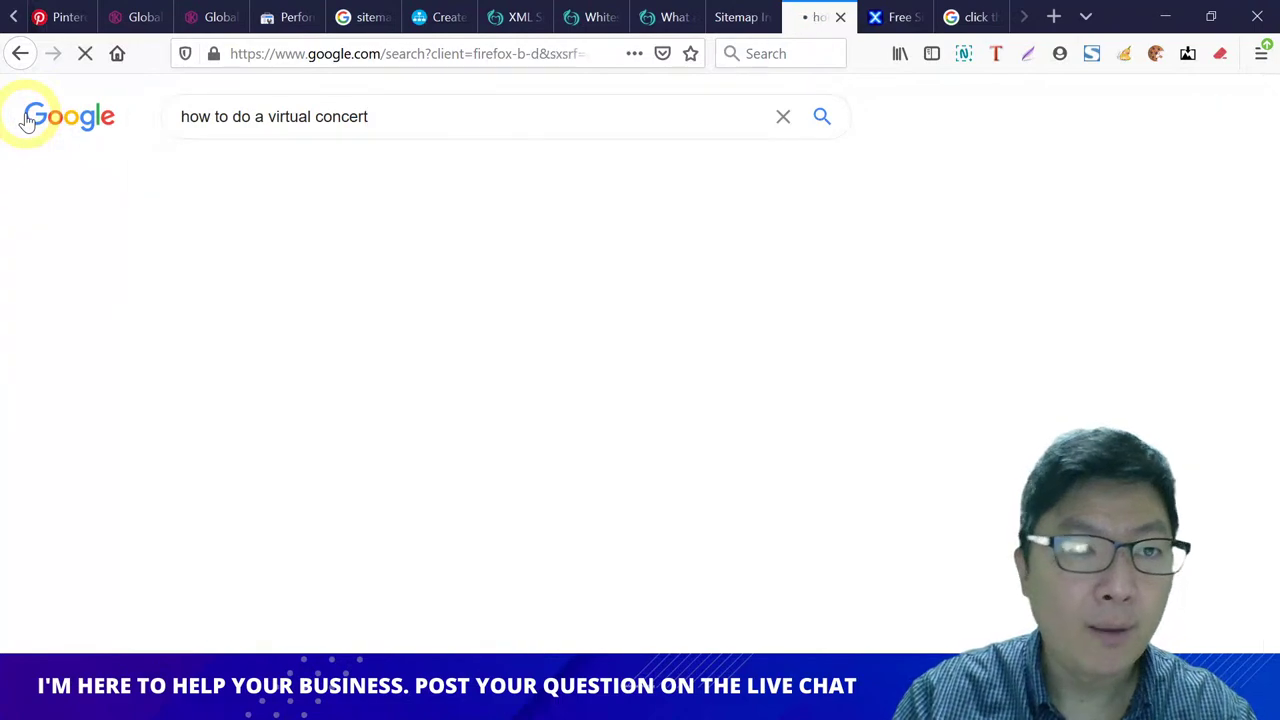
scroll(85, 293, "down", 2)
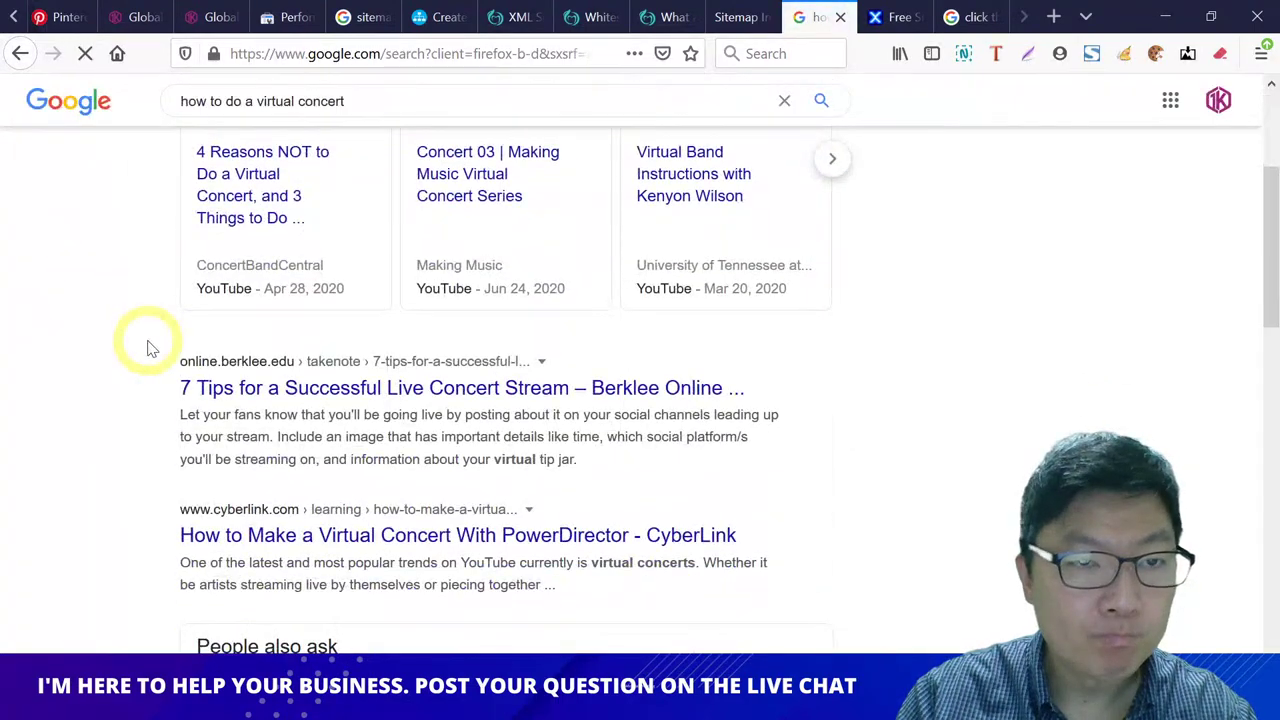
scroll(148, 348, "down", 5)
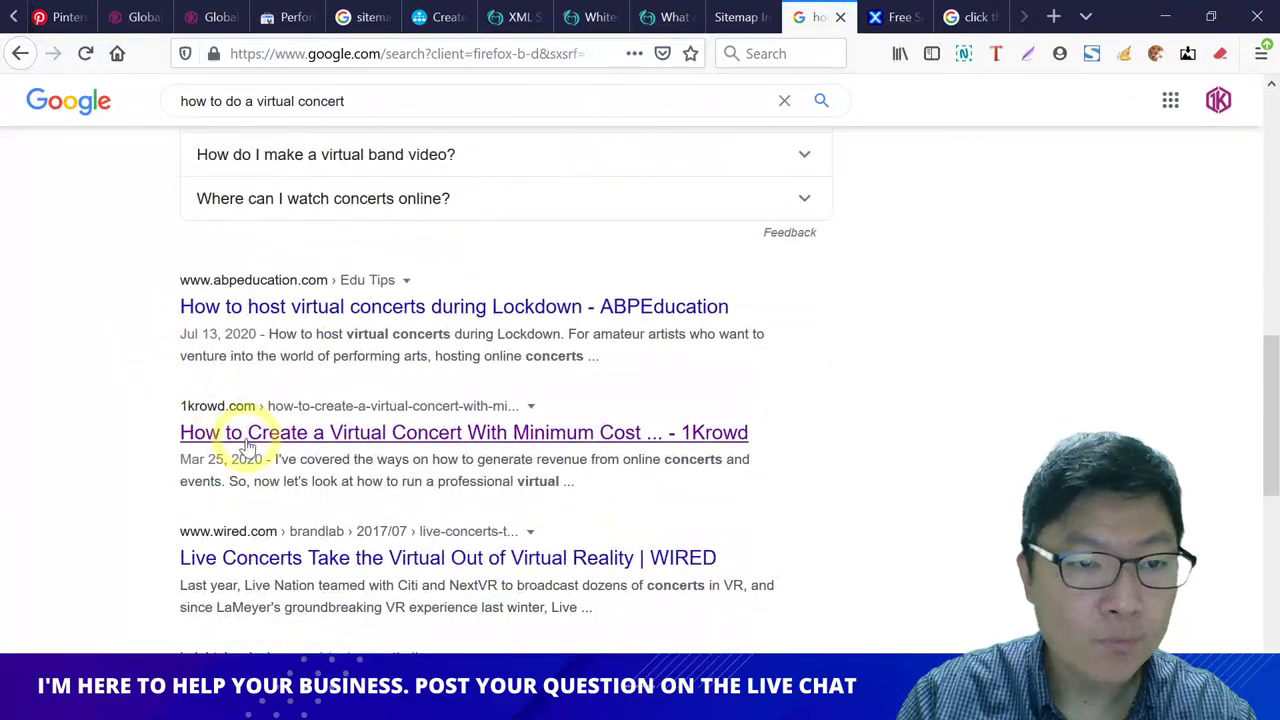
Step: Open the 1Krowd article on creating a virtual concert and scroll through it
left_click(222, 432)
scroll(217, 434, "up", 3)
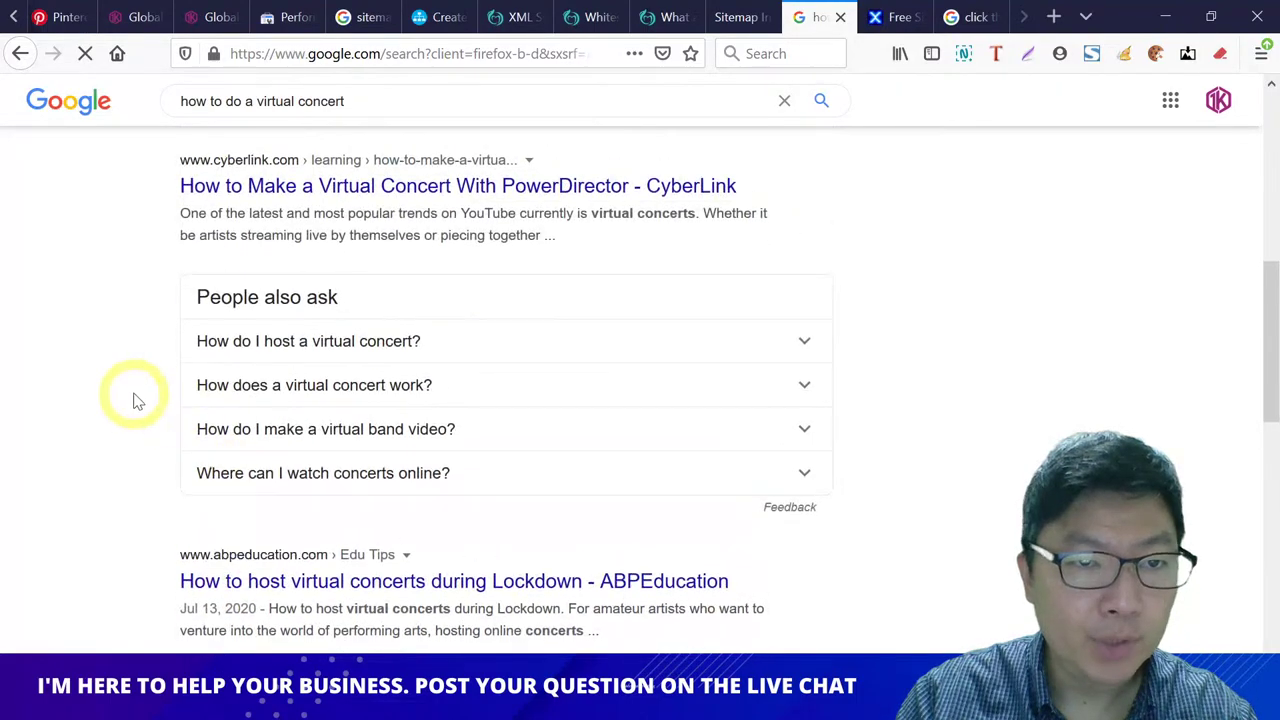
scroll(134, 394, "down", 3)
scroll(155, 410, "down", 4)
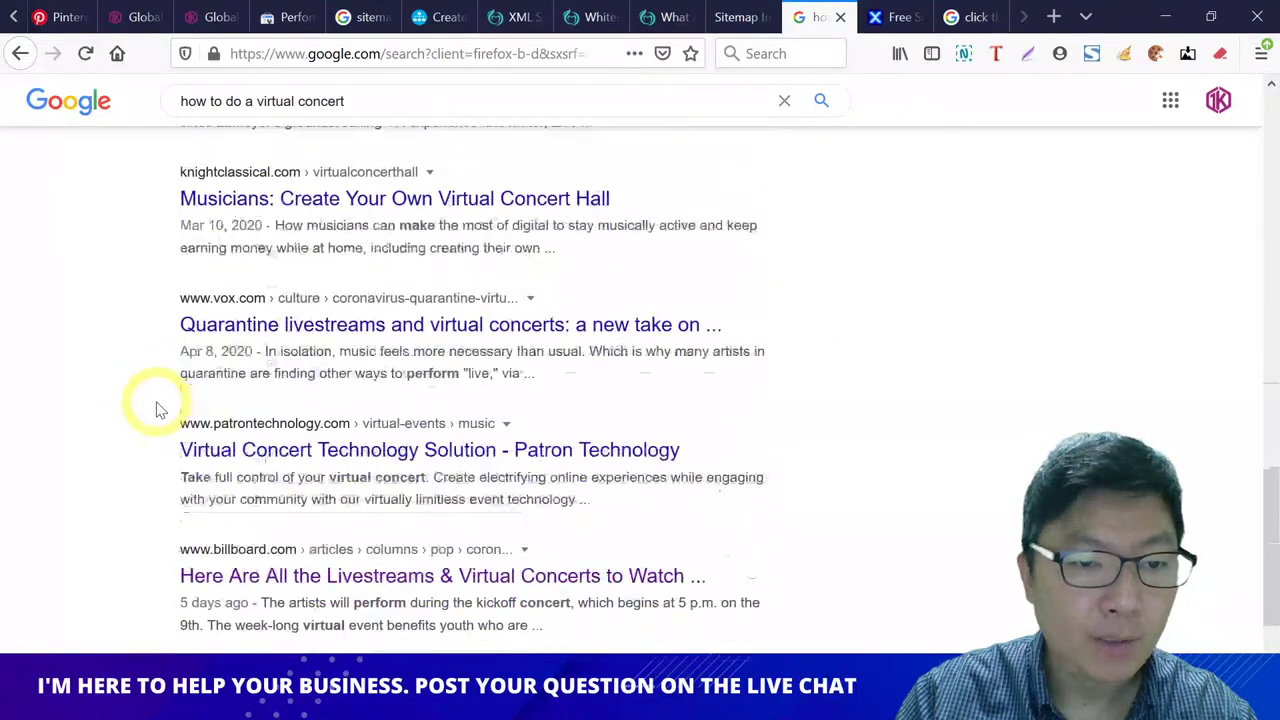
scroll(155, 410, "up", 4)
scroll(155, 410, "down", 3)
scroll(155, 410, "up", 2)
scroll(155, 410, "up", 10)
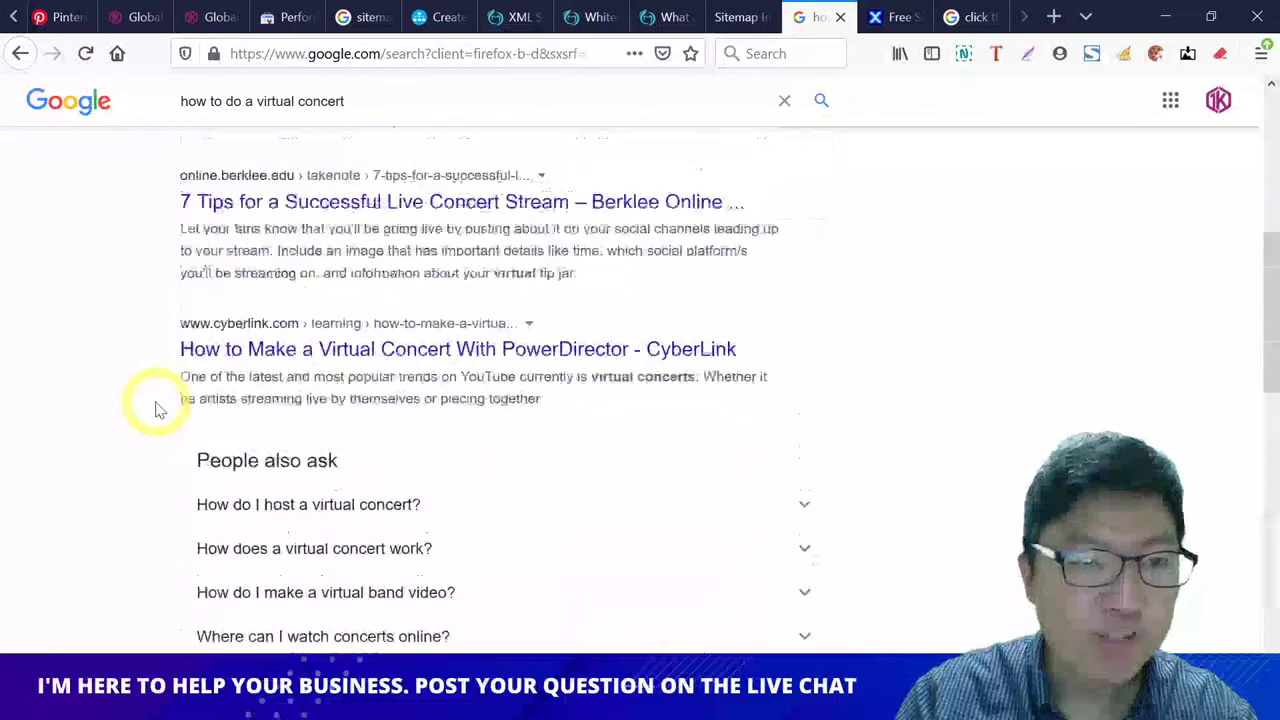
Step: Search 'setup virtual concert' to see 1krowd's guide ranking top, then go back to Search Console
left_click_drag(262, 116, 109, 120)
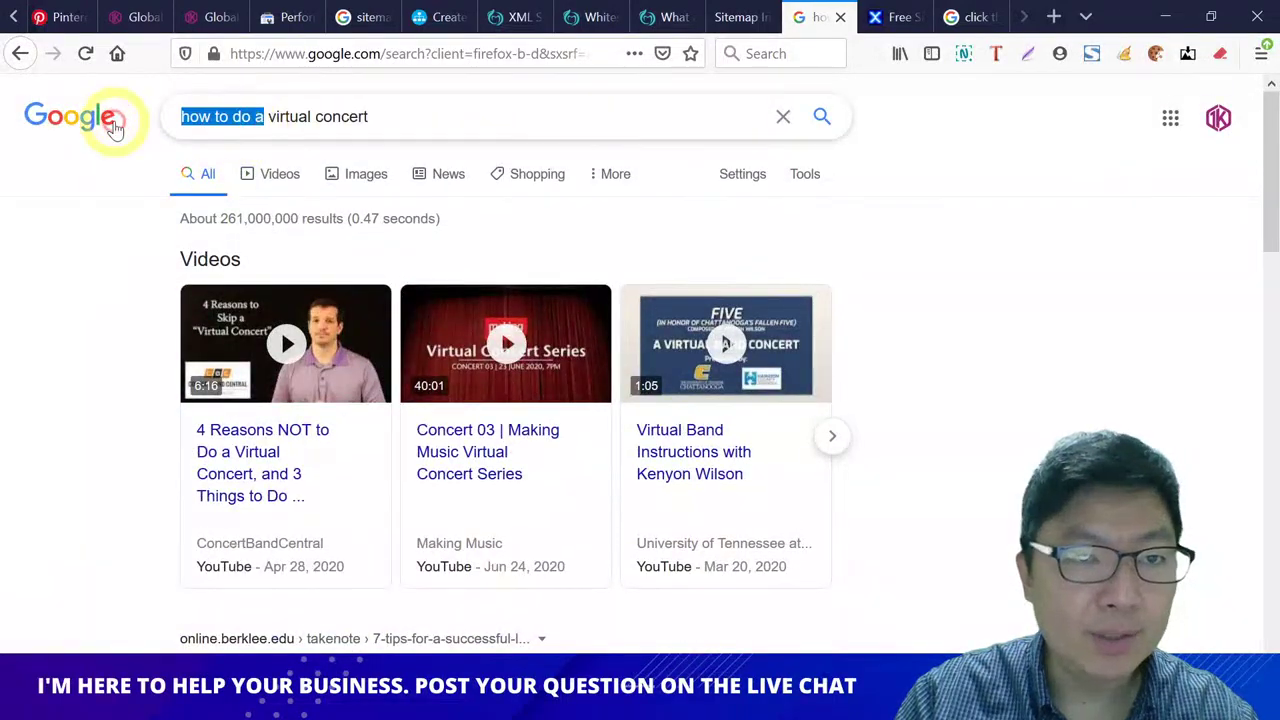
type("setup")
key("Return")
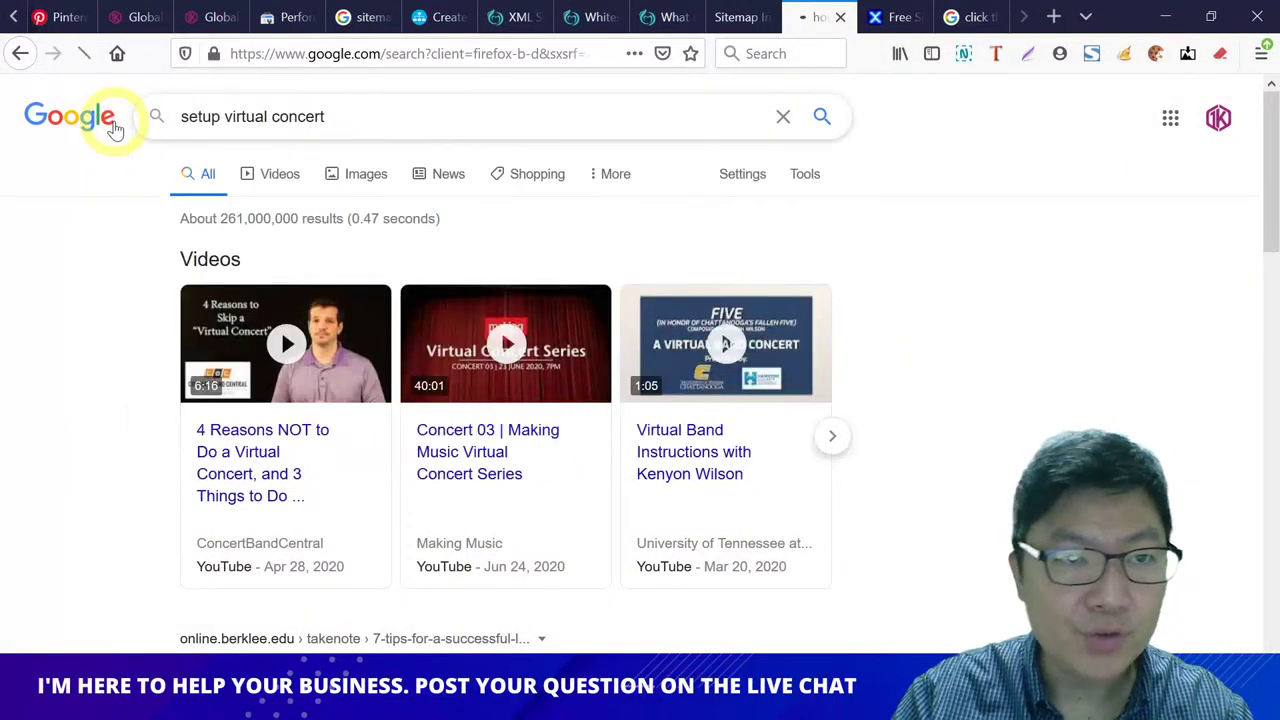
scroll(118, 323, "down", 2)
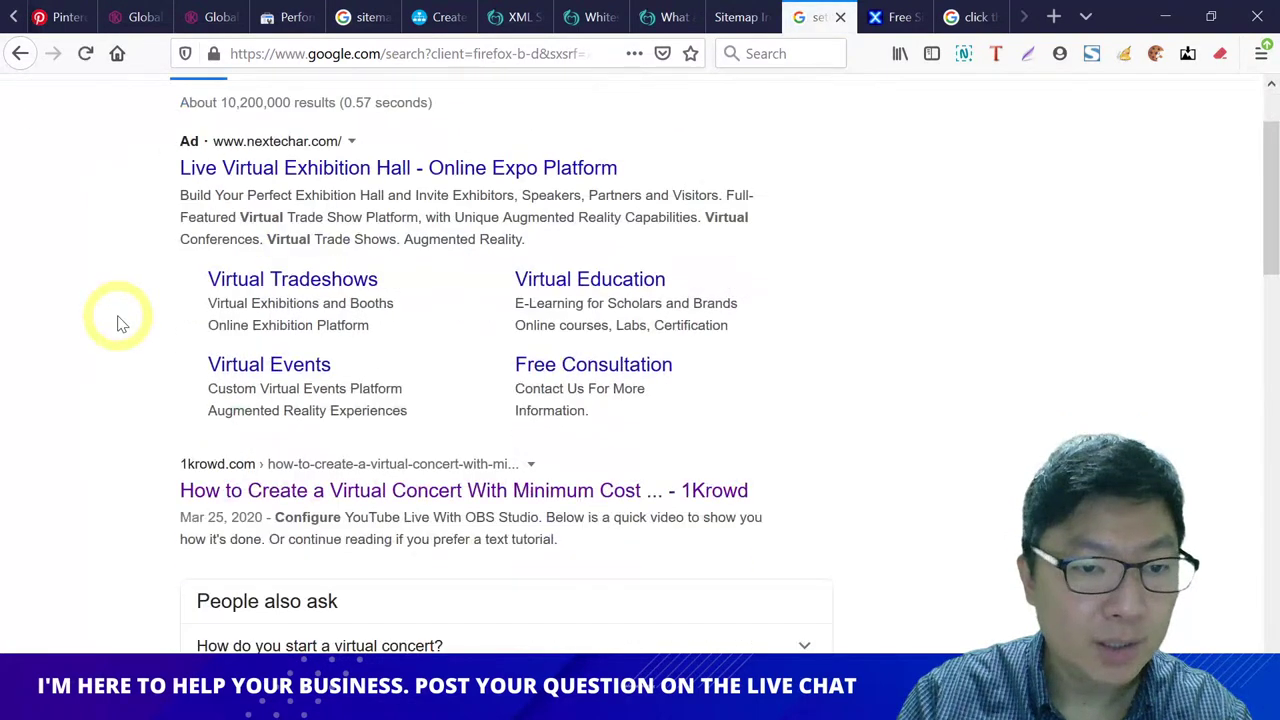
scroll(120, 320, "down", 1)
scroll(97, 370, "up", 3)
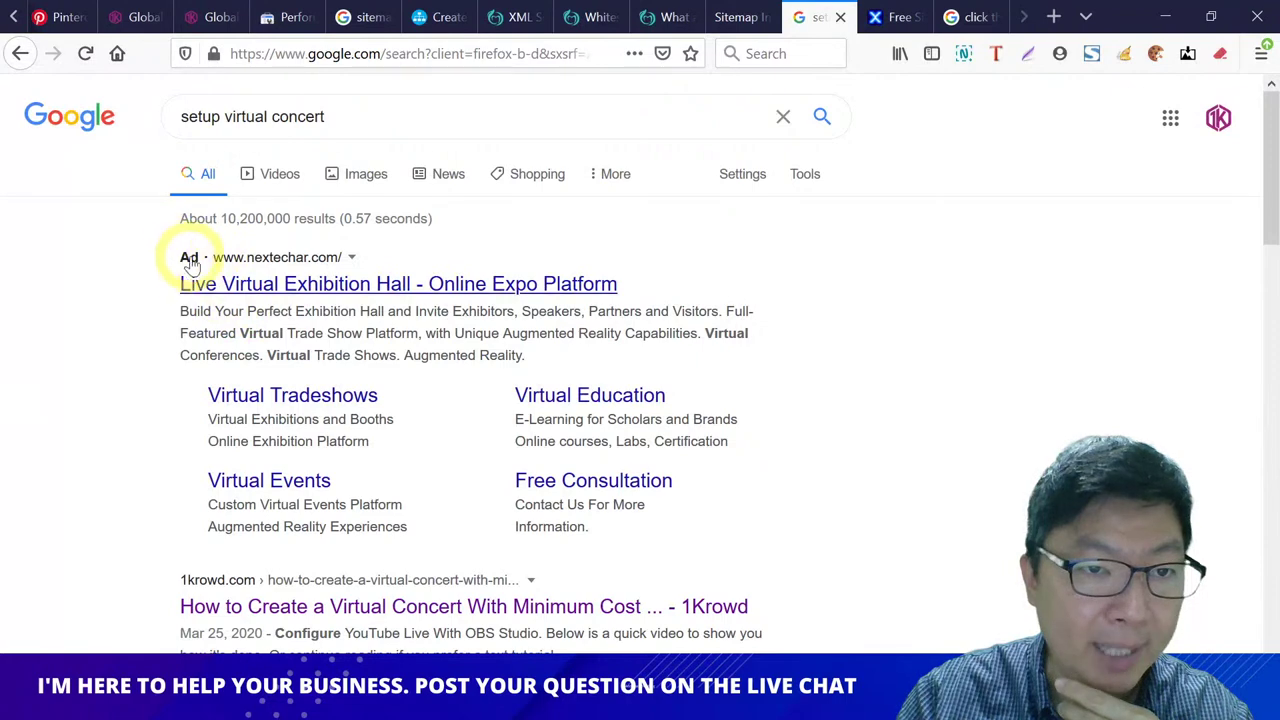
scroll(300, 430, "down", 2)
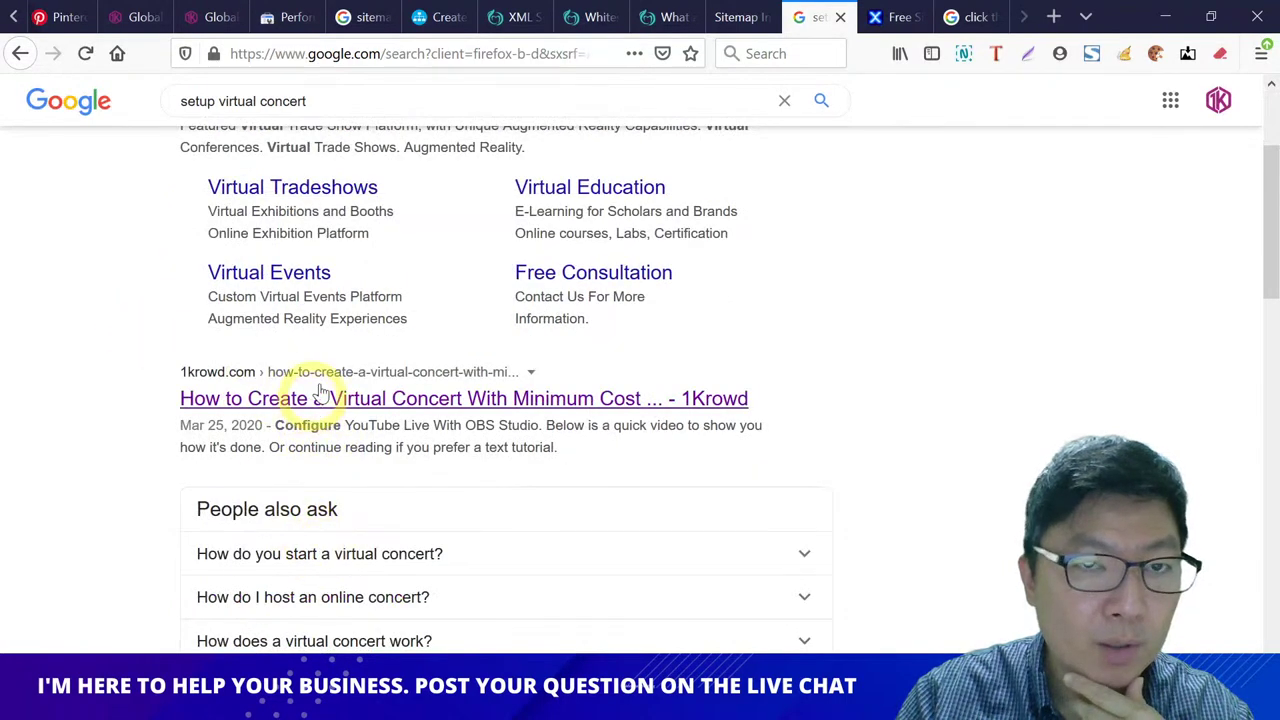
left_click(294, 22)
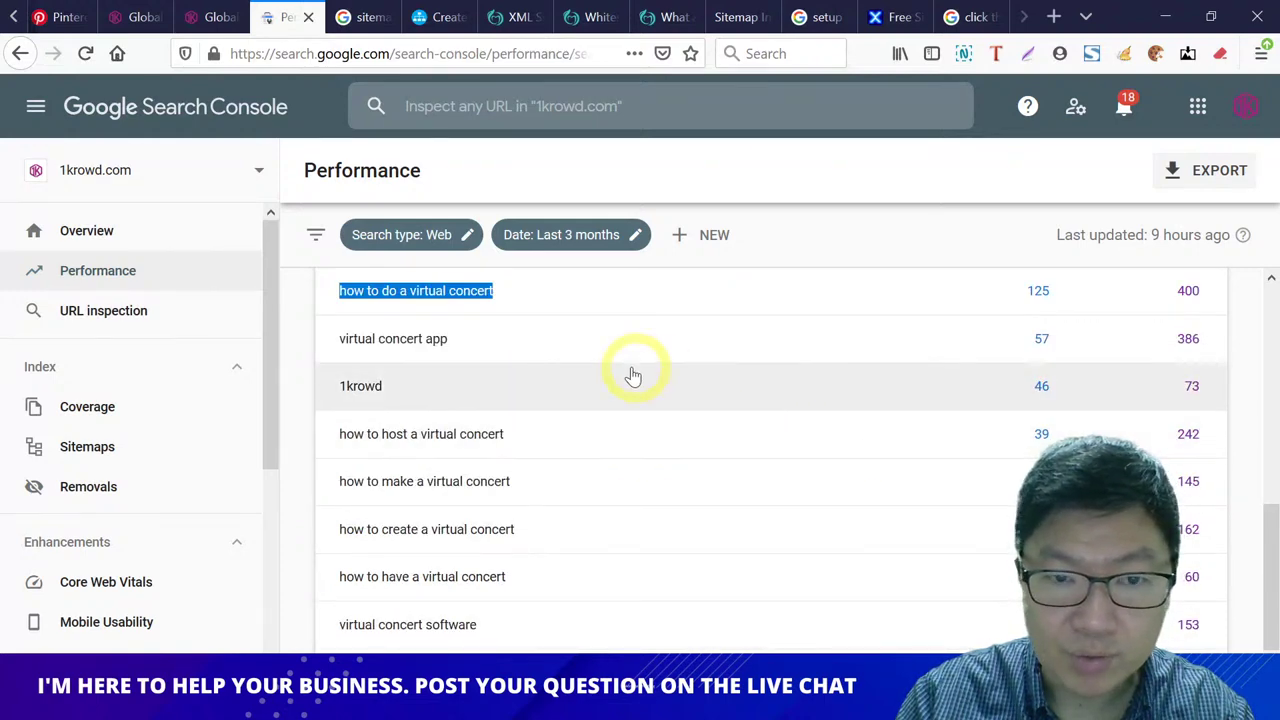
Step: Scroll the 1krowd.com Performance report and break it down by countries
scroll(528, 397, "down", 1)
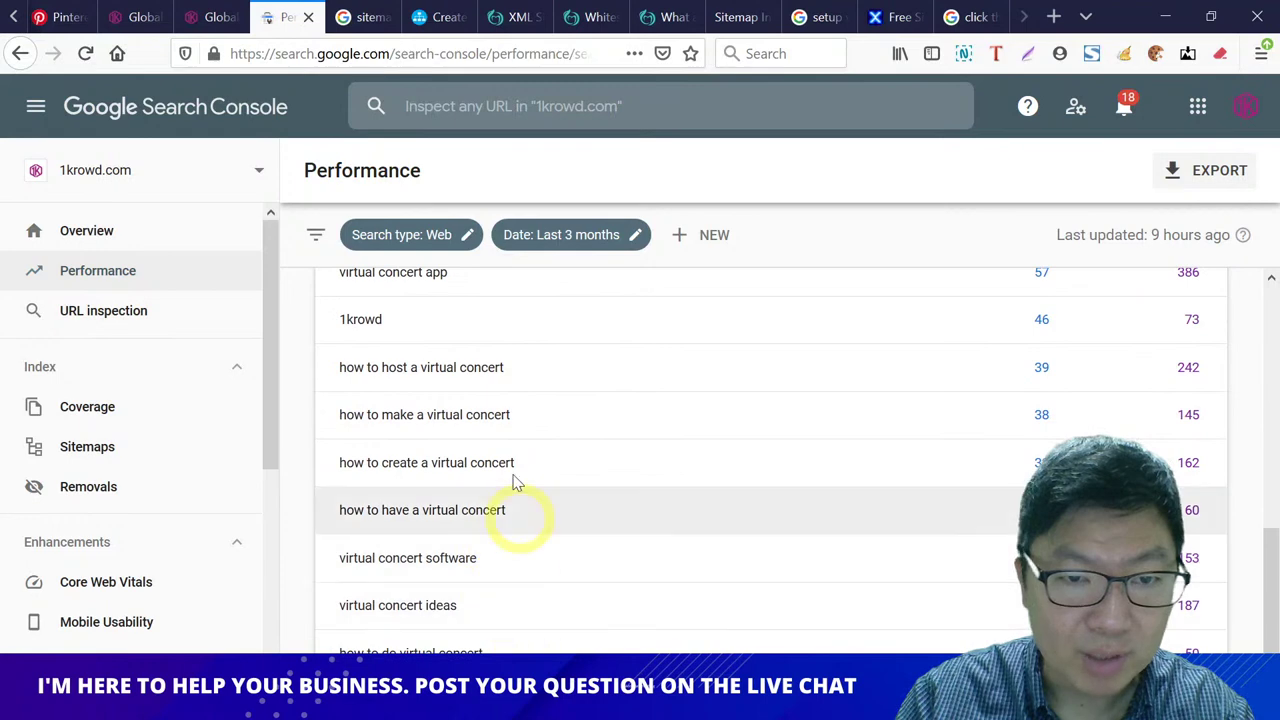
scroll(535, 430, "down", 2)
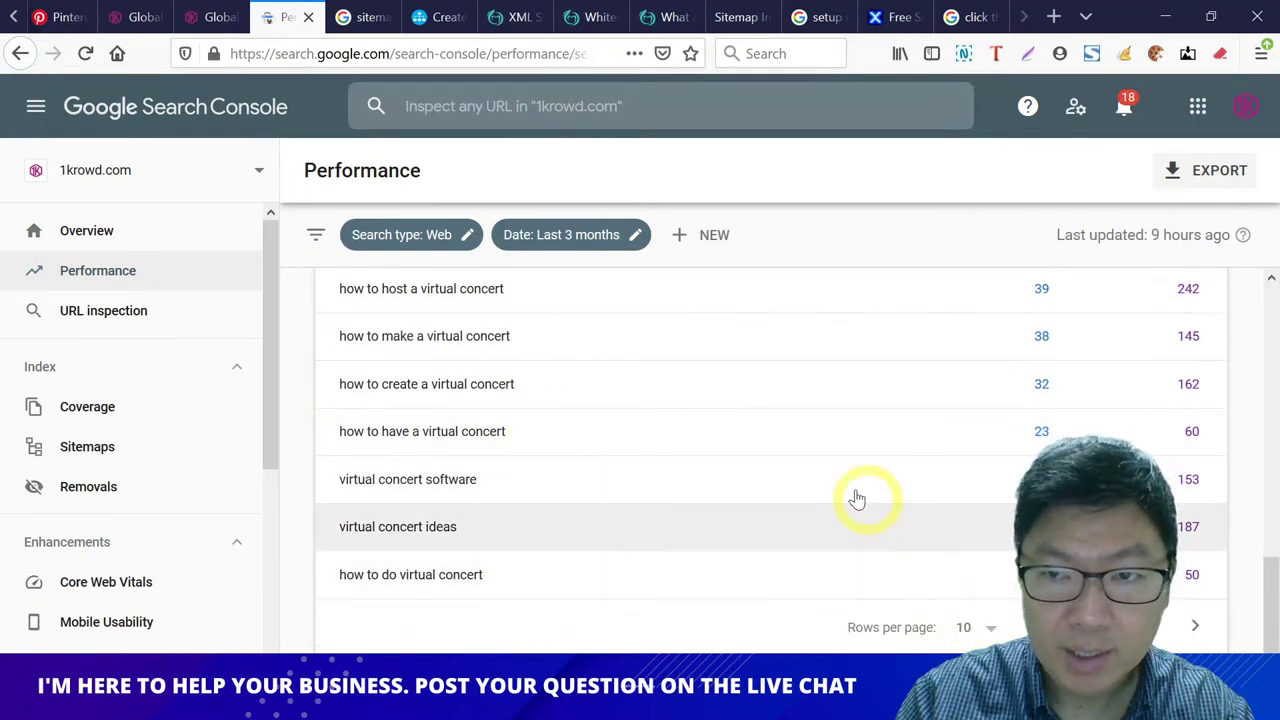
scroll(857, 500, "up", 5)
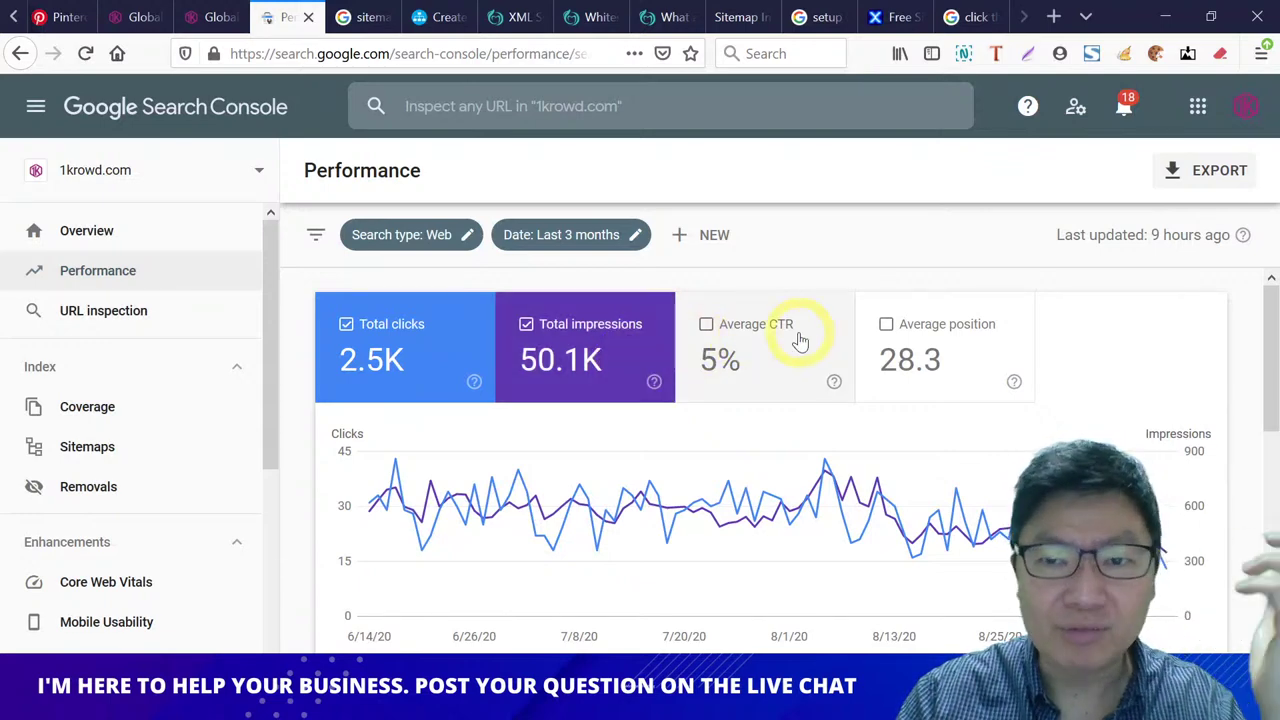
scroll(578, 362, "down", 5)
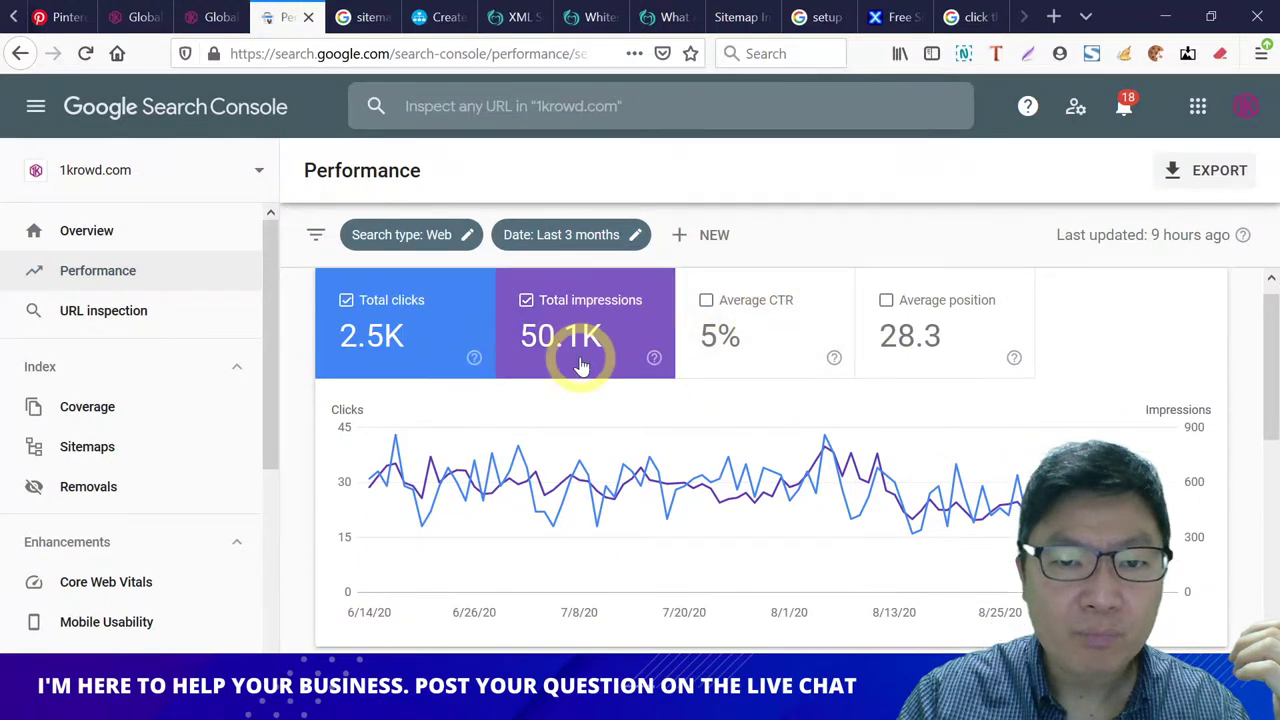
scroll(600, 414, "up", 4)
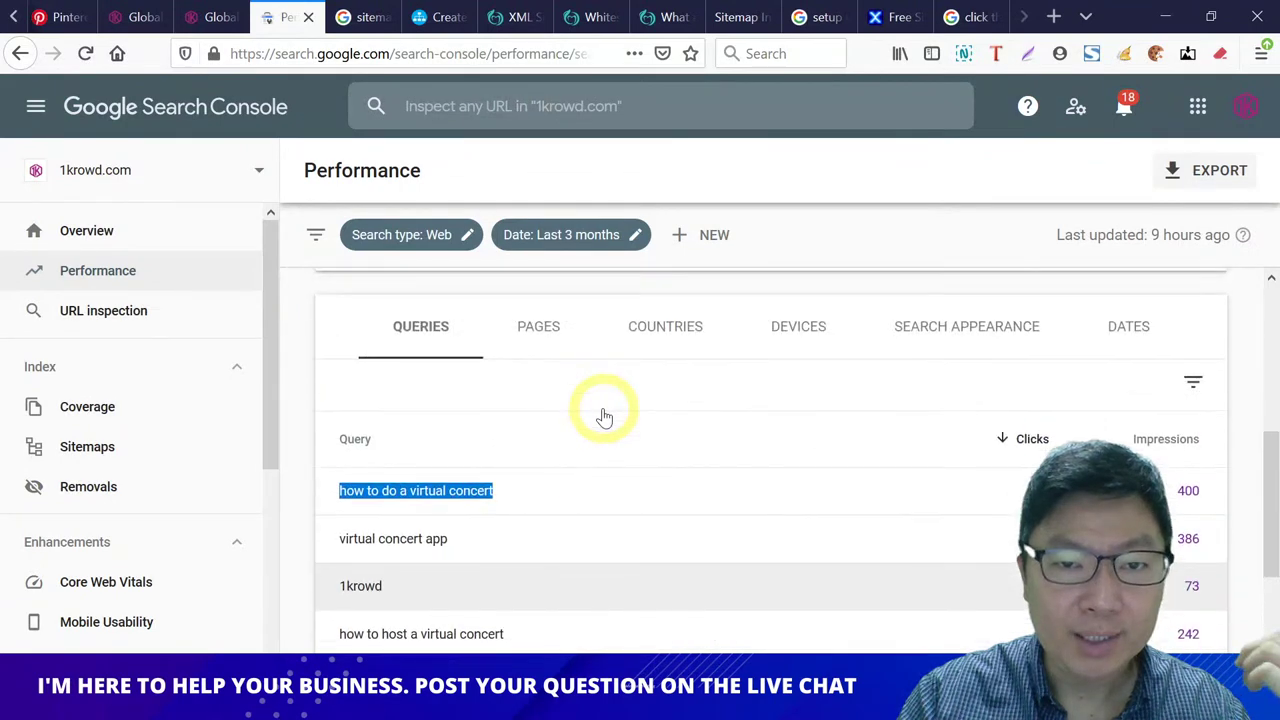
left_click(679, 470)
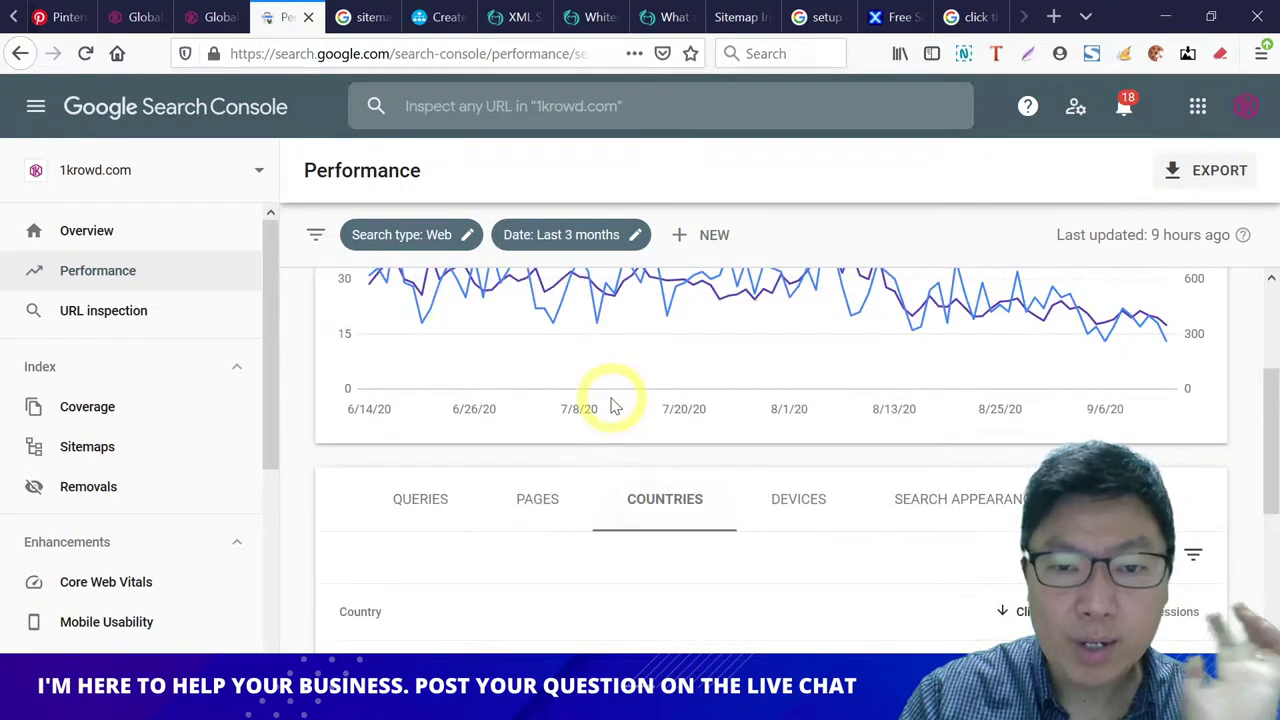
scroll(614, 405, "down", 2)
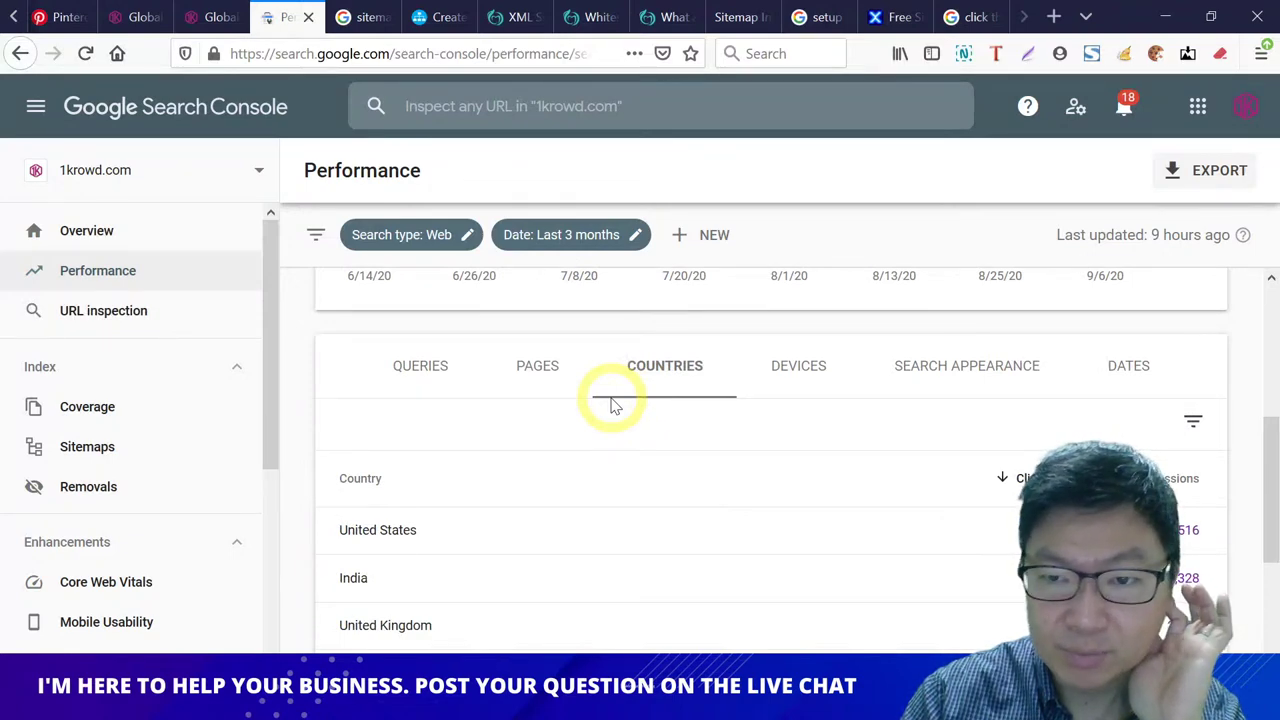
scroll(614, 405, "down", 2)
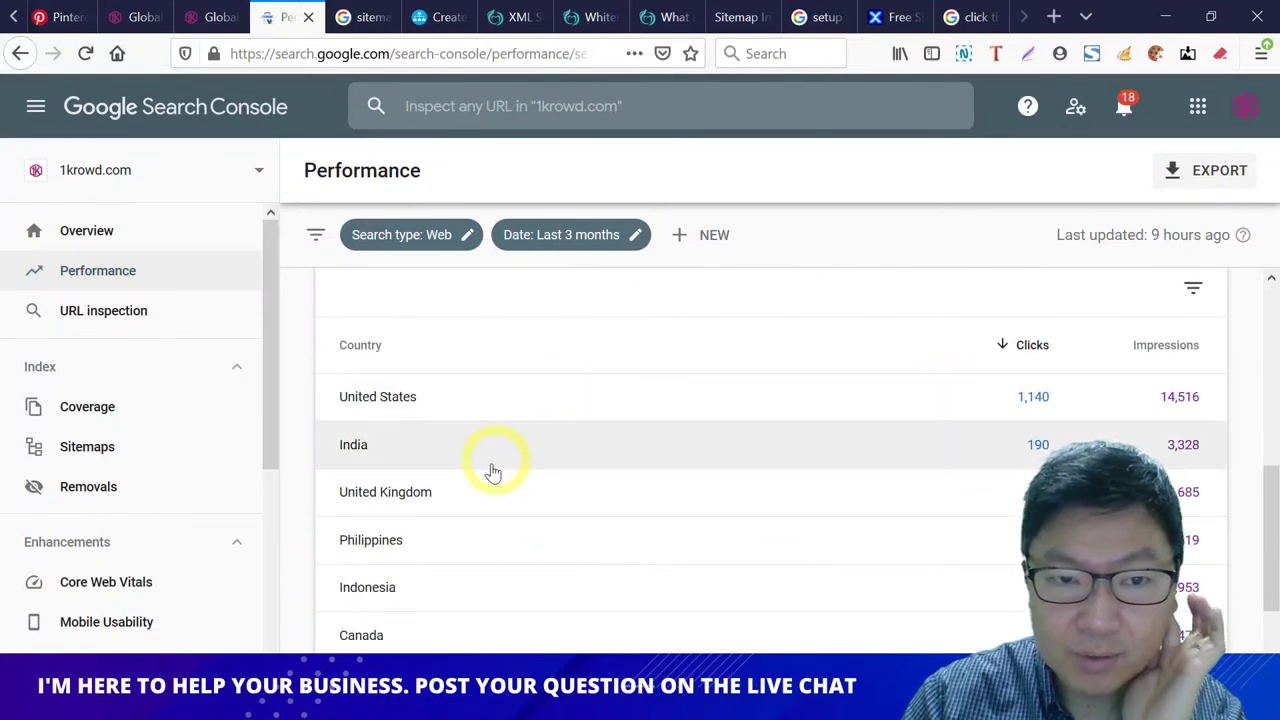
scroll(451, 560, "down", 3)
scroll(457, 560, "down", 1)
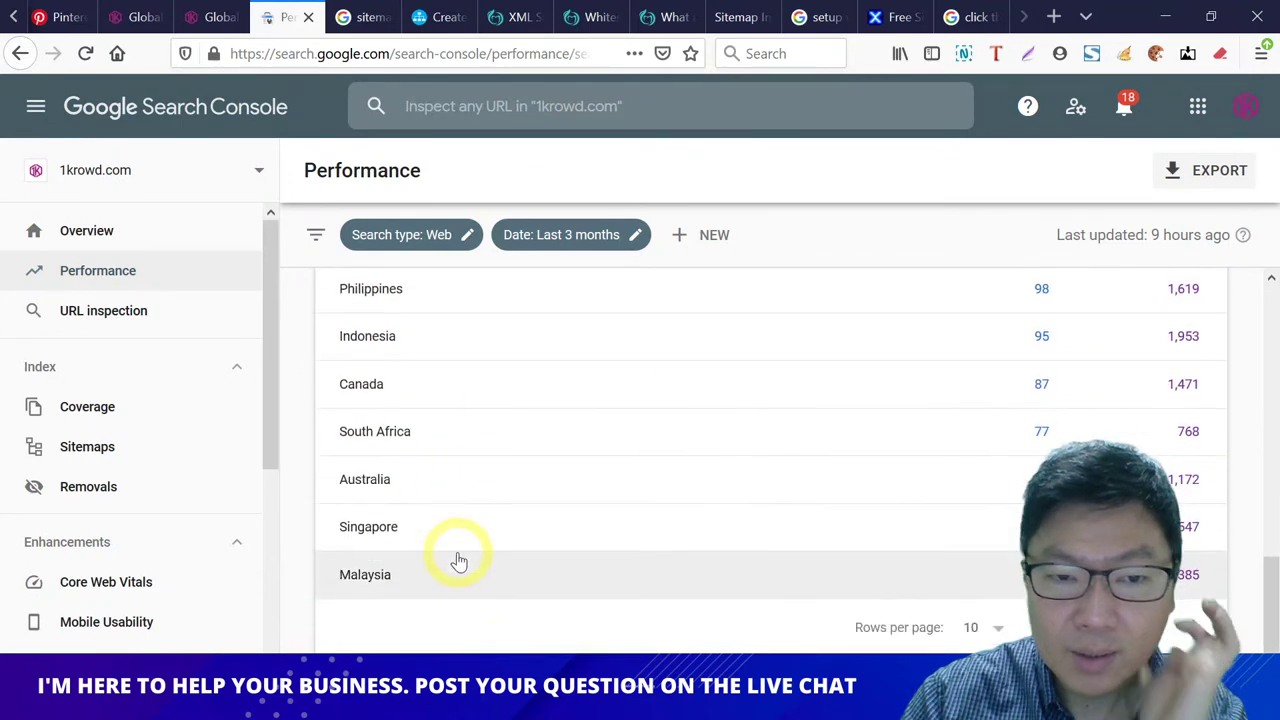
scroll(534, 505, "up", 5)
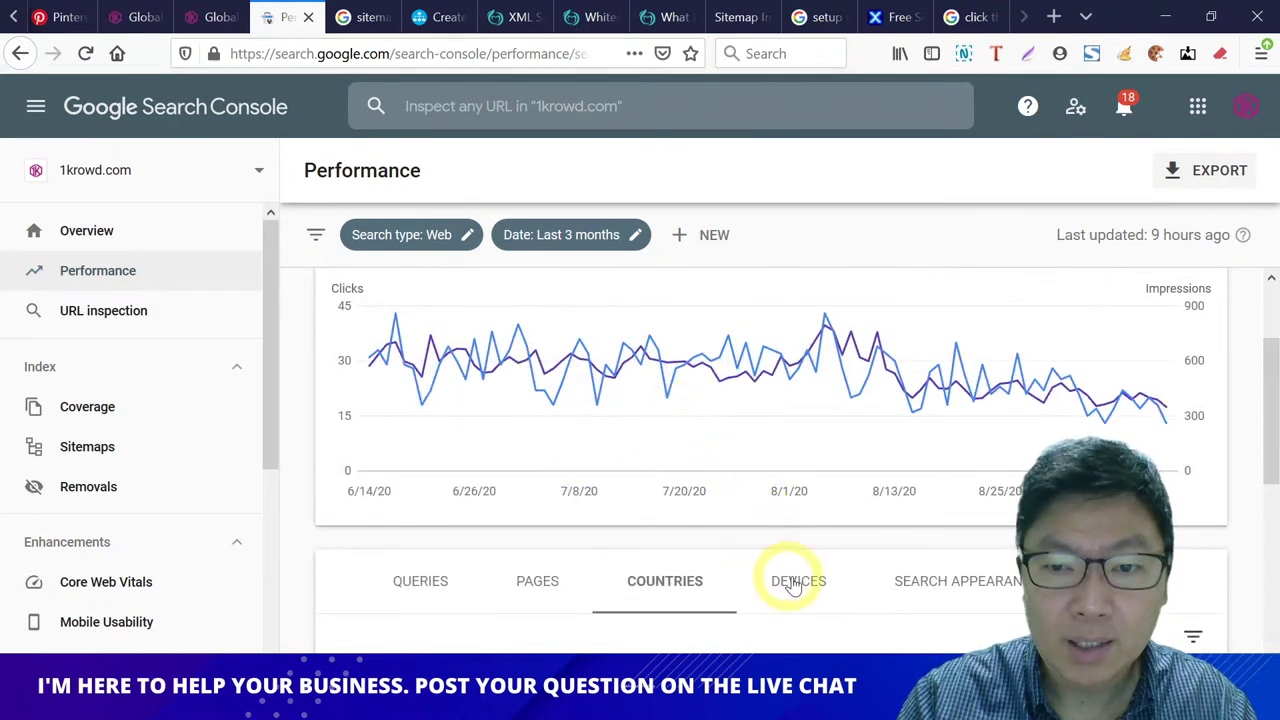
Step: Switch the Performance breakdown to devices, then to pages
left_click(792, 583)
scroll(857, 474, "down", 2)
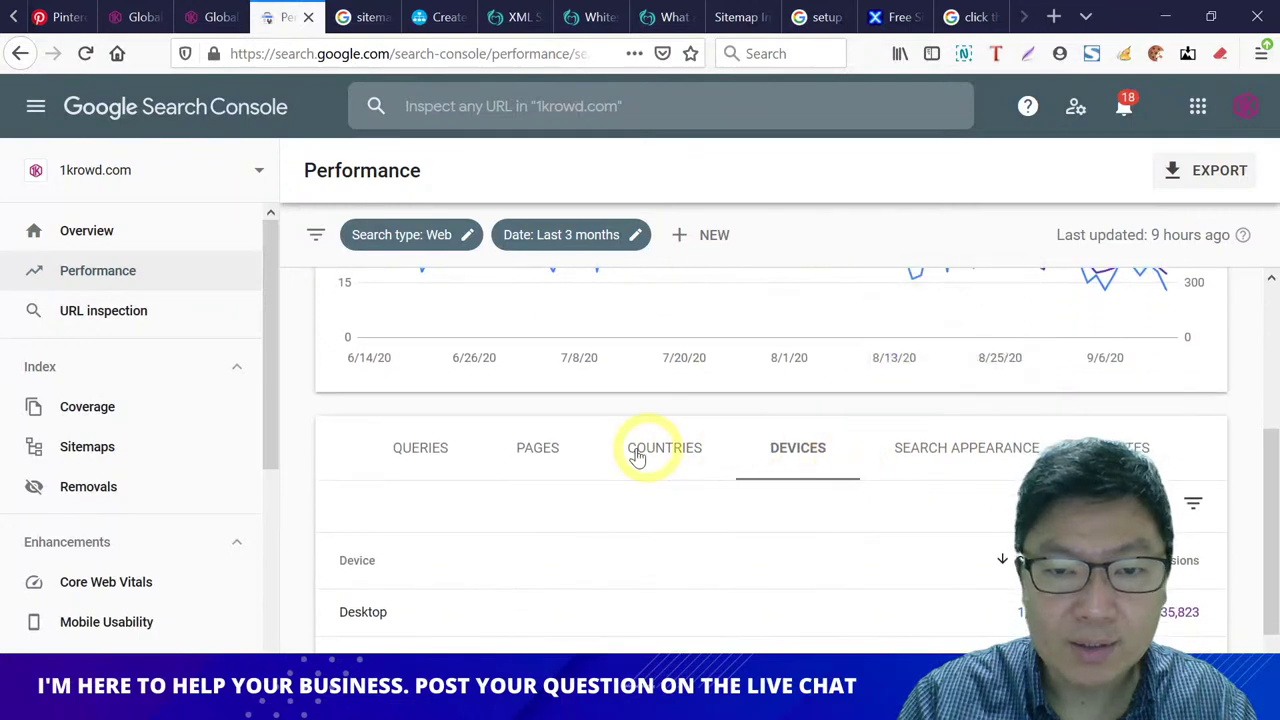
scroll(588, 450, "down", 2)
scroll(588, 450, "up", 2)
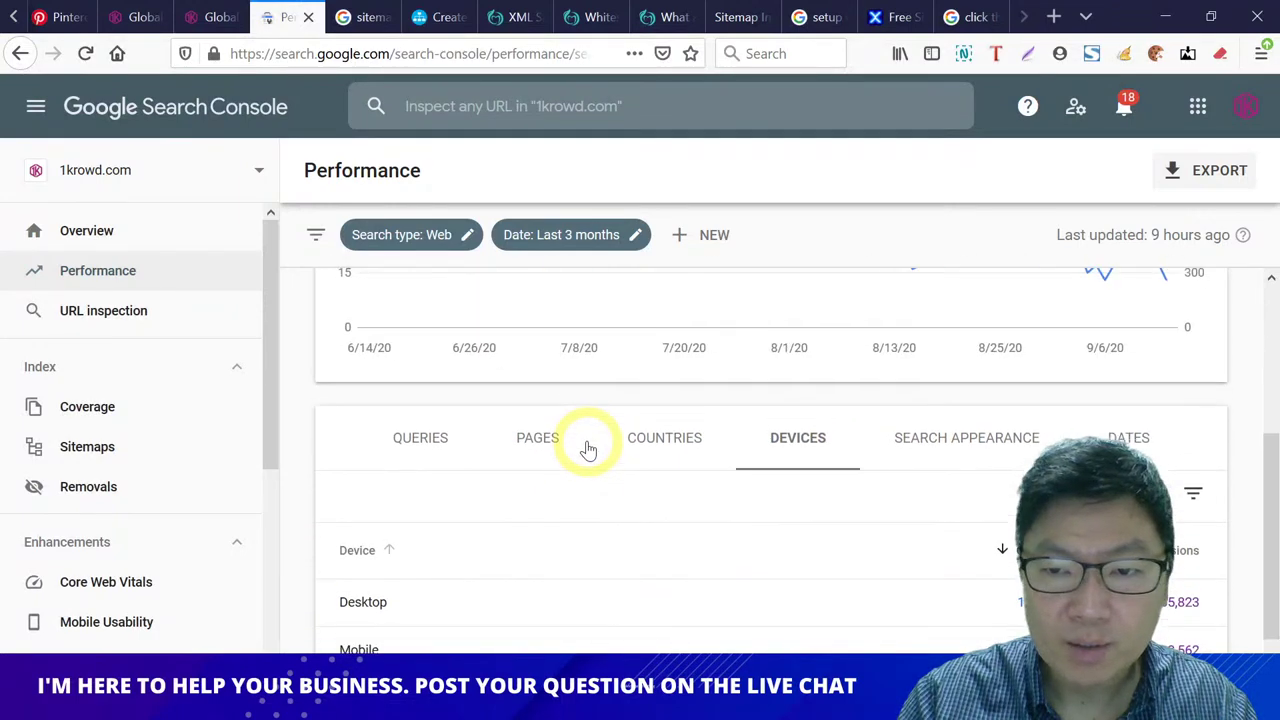
left_click(541, 455)
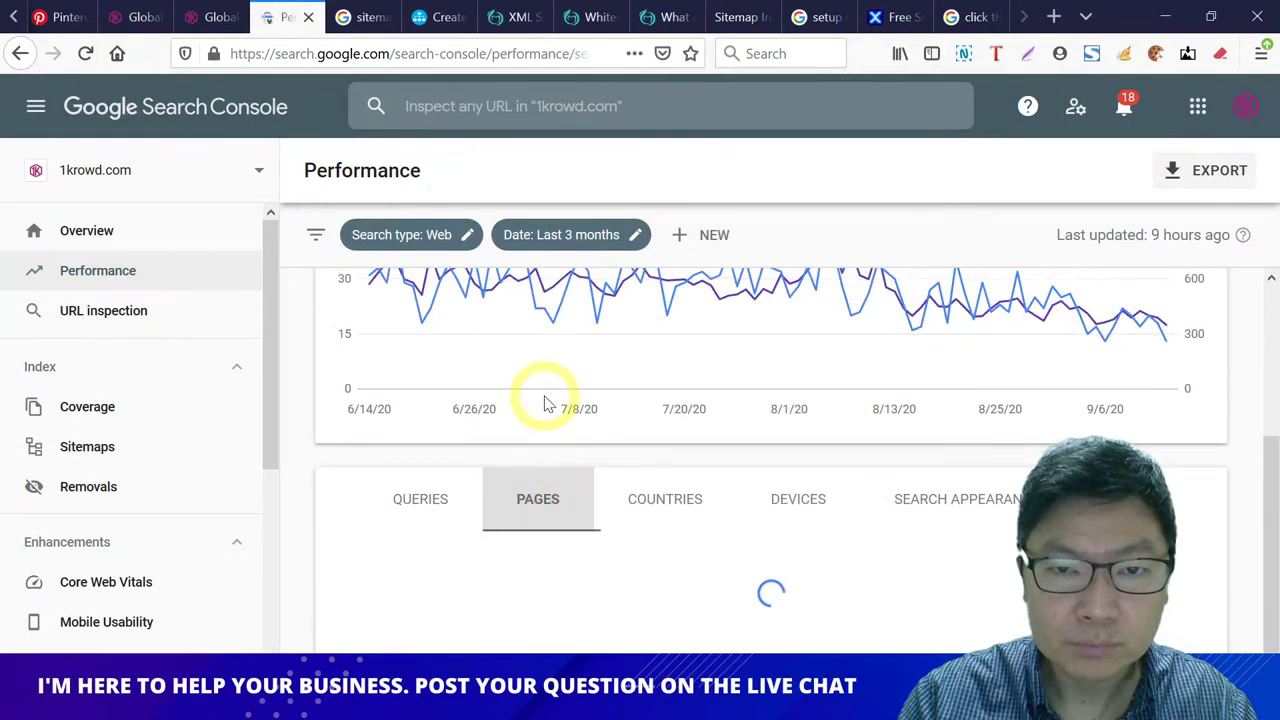
scroll(544, 404, "up", 3)
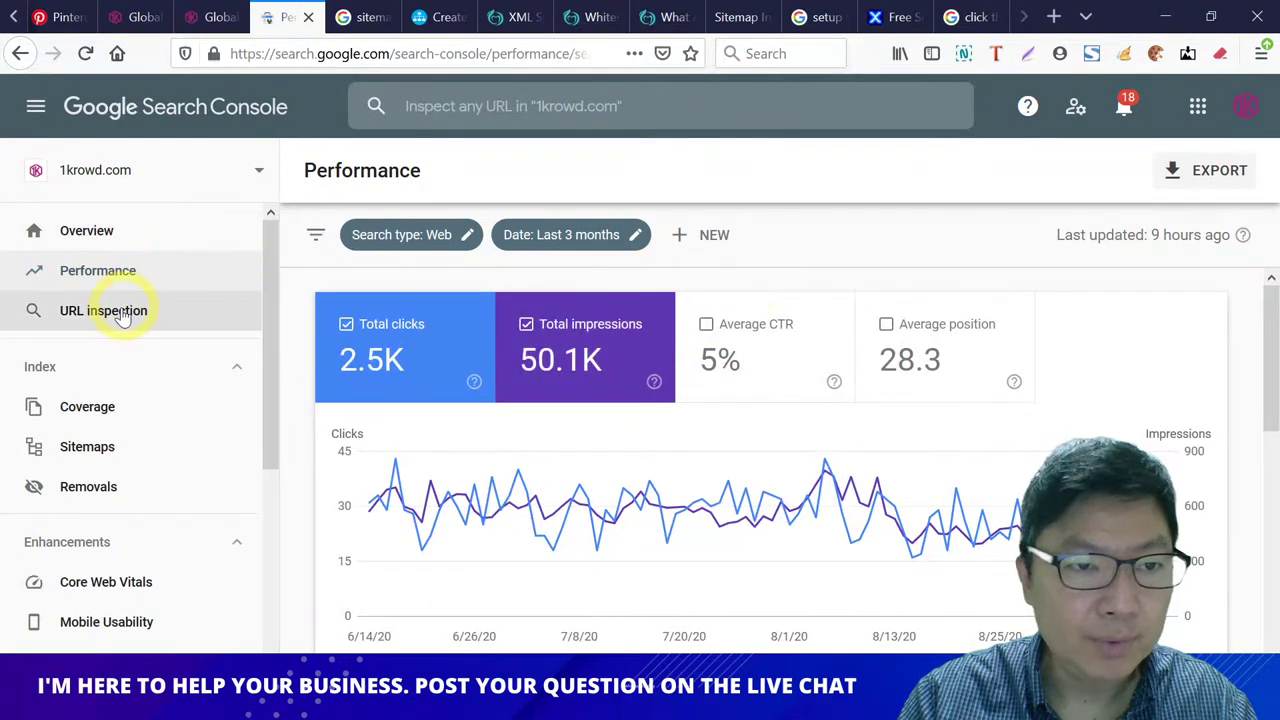
Step: Open the Sitemaps report, then inspect the Whitesmile Clear XML sitemap's address in another tab
left_click(88, 447)
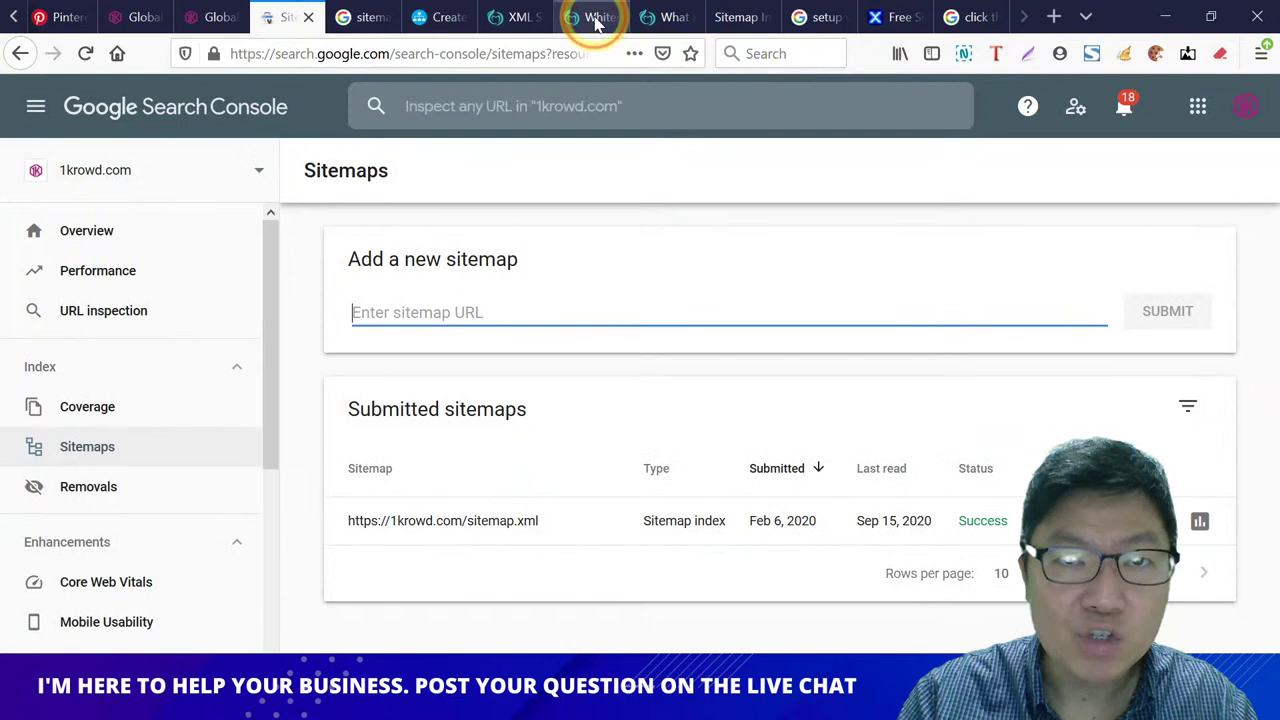
left_click(586, 17)
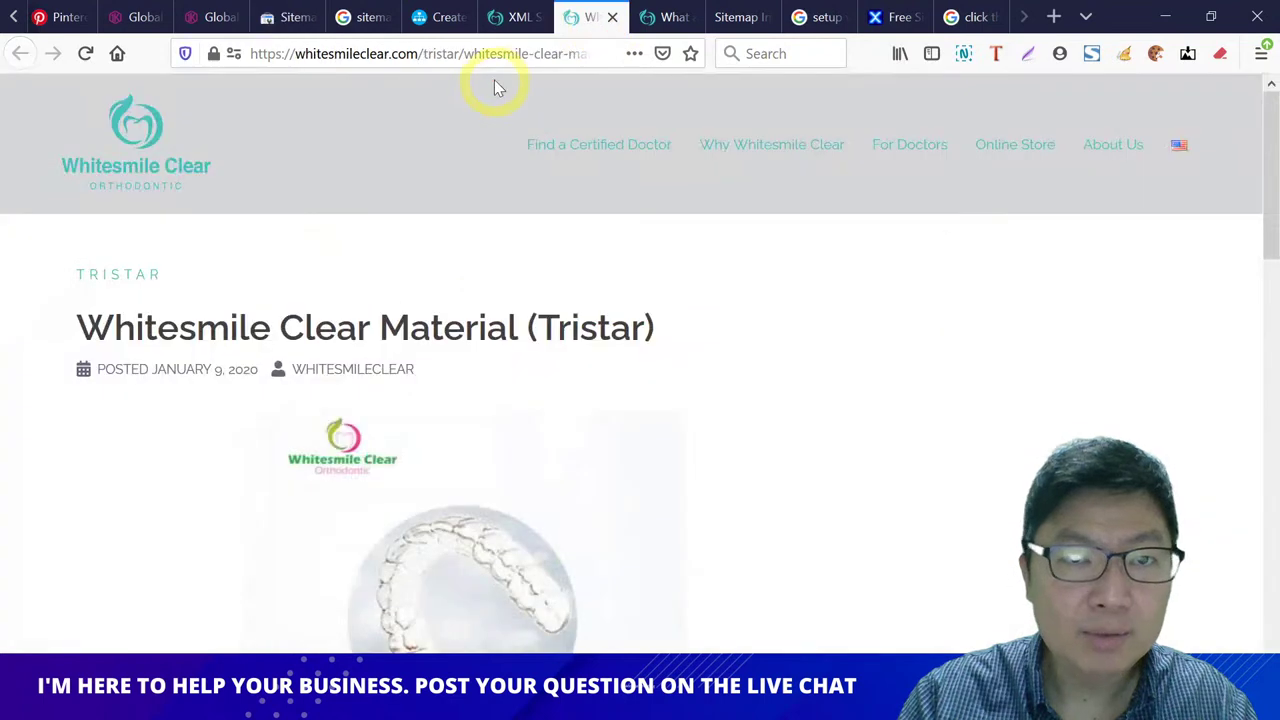
left_click(514, 17)
left_click(466, 54)
right_click(510, 58)
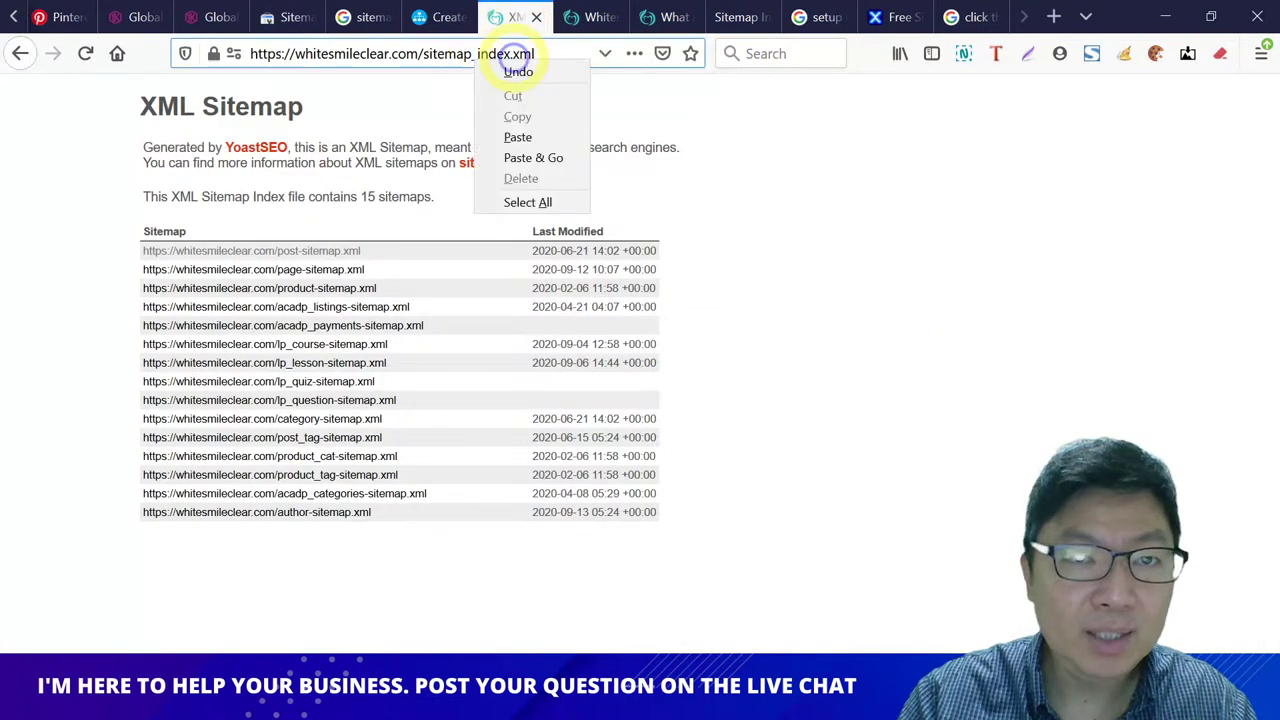
left_click(1052, 20)
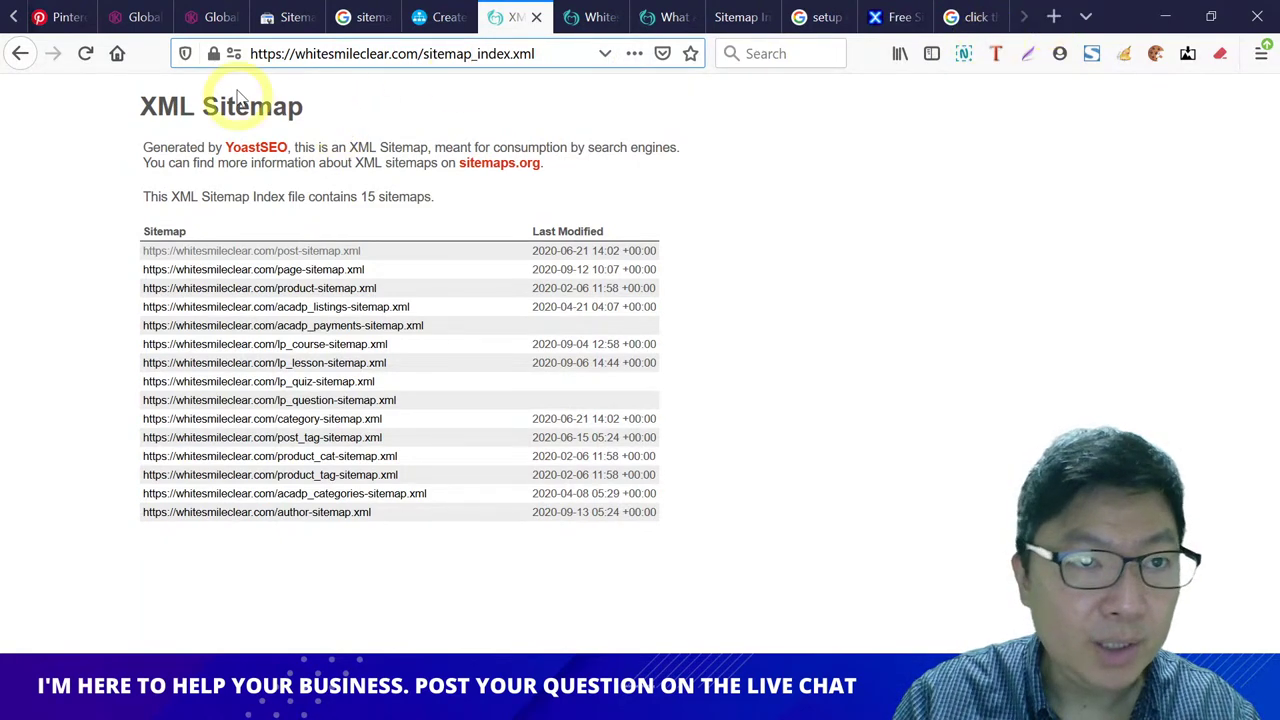
left_click(286, 17)
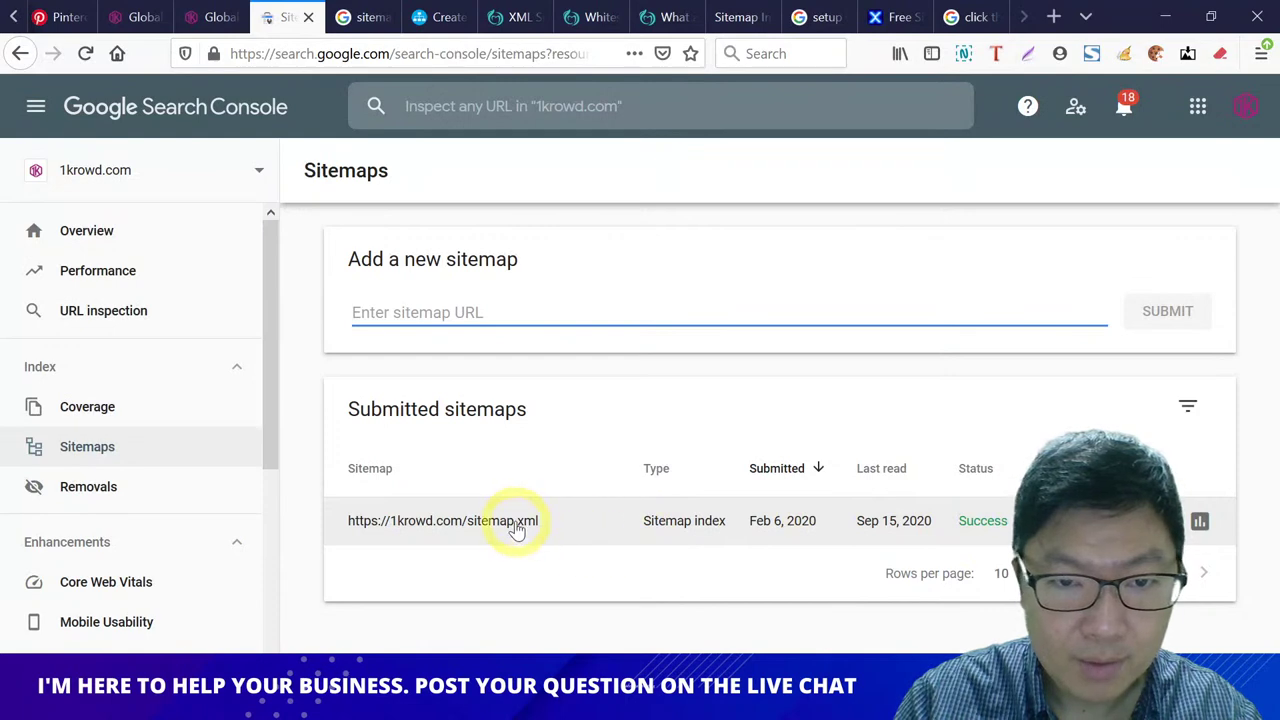
Step: View the submitted sitemap.xml's details, then return to the Sitemaps list
right_click(516, 530)
left_click(490, 538)
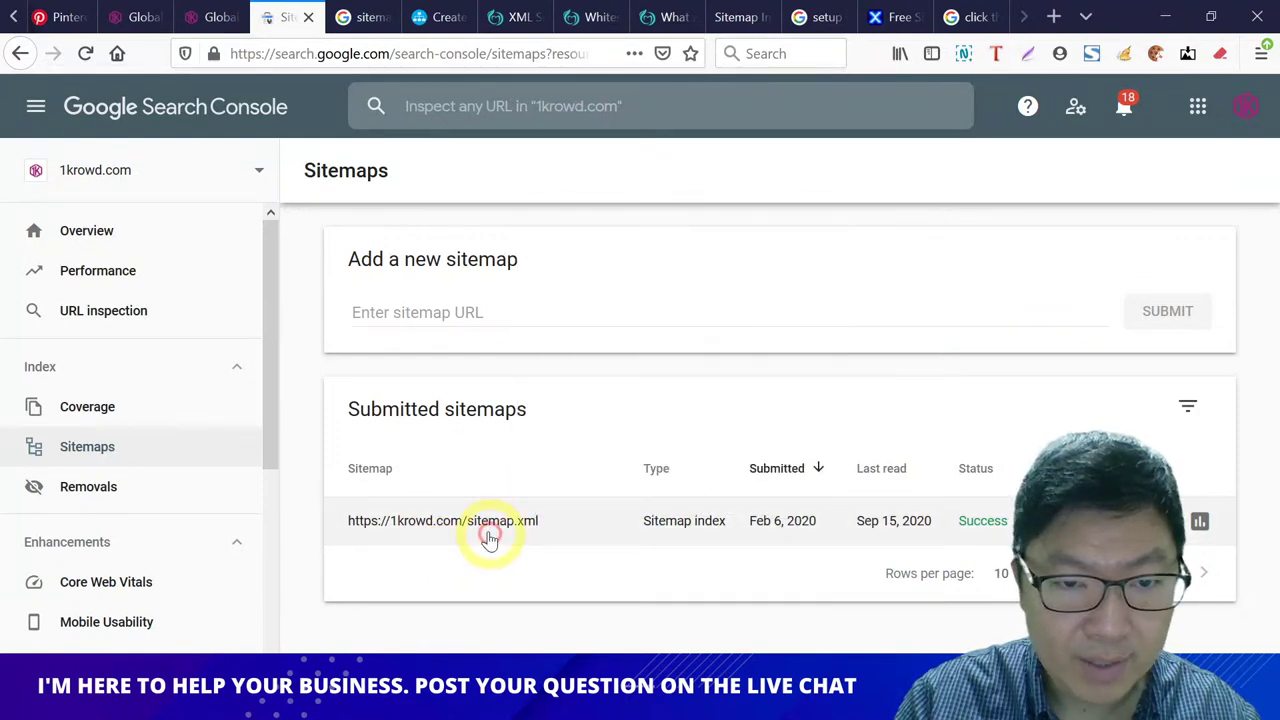
left_click(486, 531)
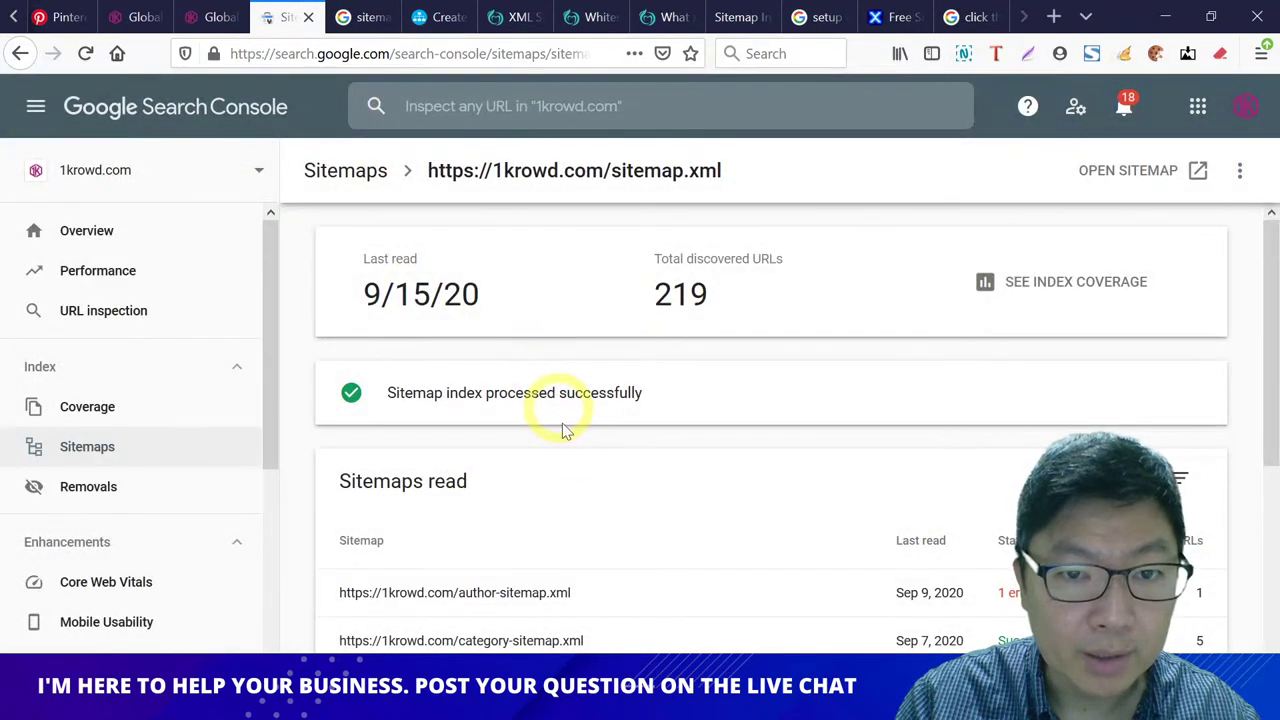
scroll(540, 392, "down", 2)
scroll(560, 414, "down", 2)
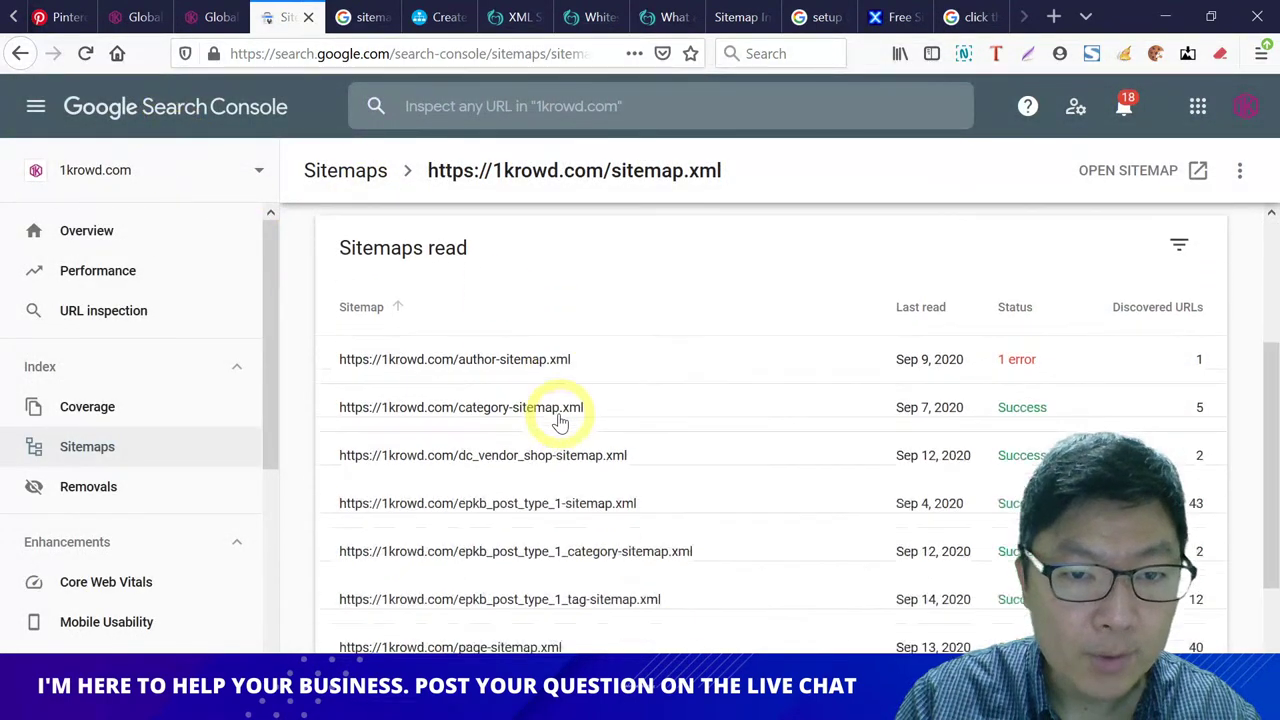
left_click(20, 54)
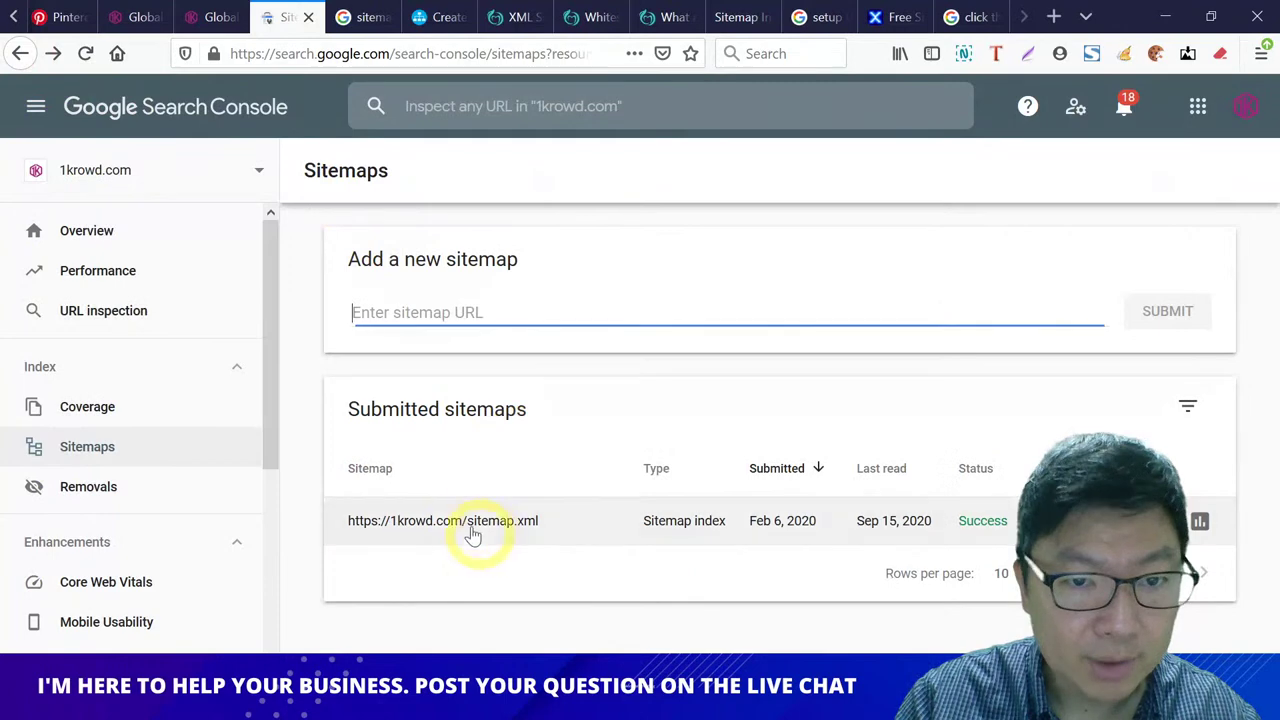
Step: Load 1krowd.com's live sitemap page in a new tab
left_click(1052, 17)
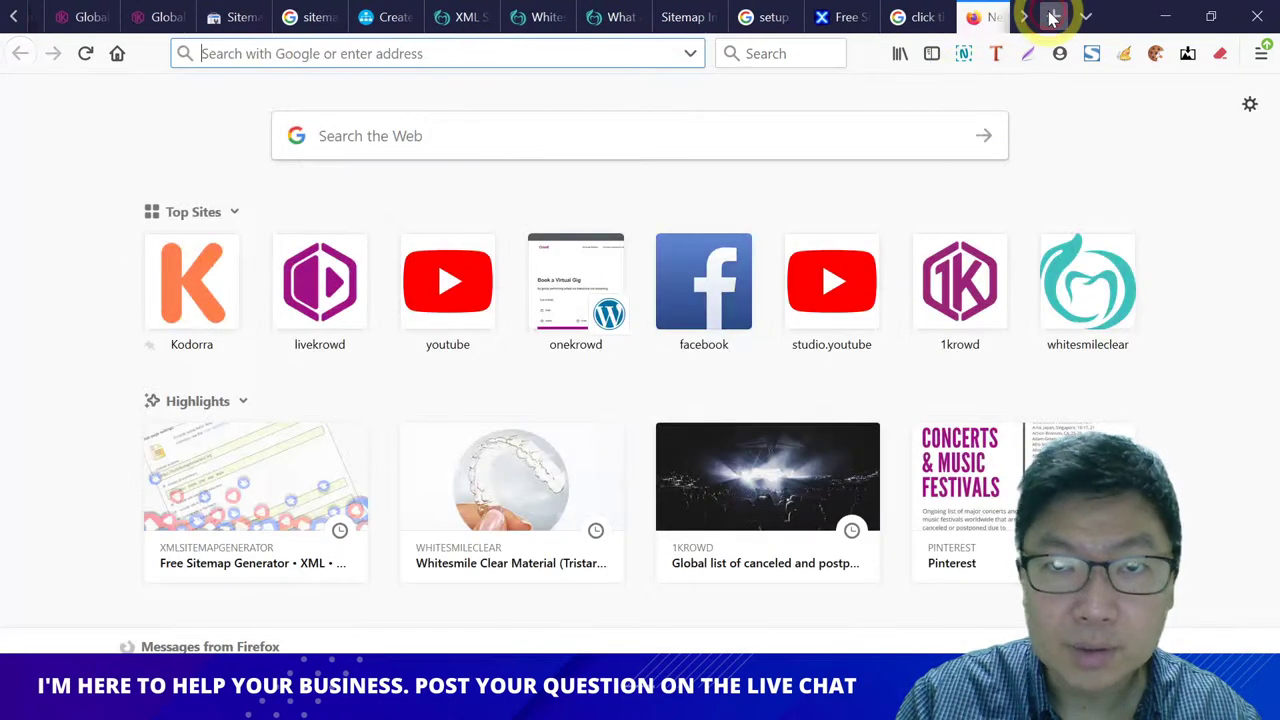
type("1kroqd.c")
key("BackSpace")
key("BackSpace")
key("BackSpace")
key("BackSpace")
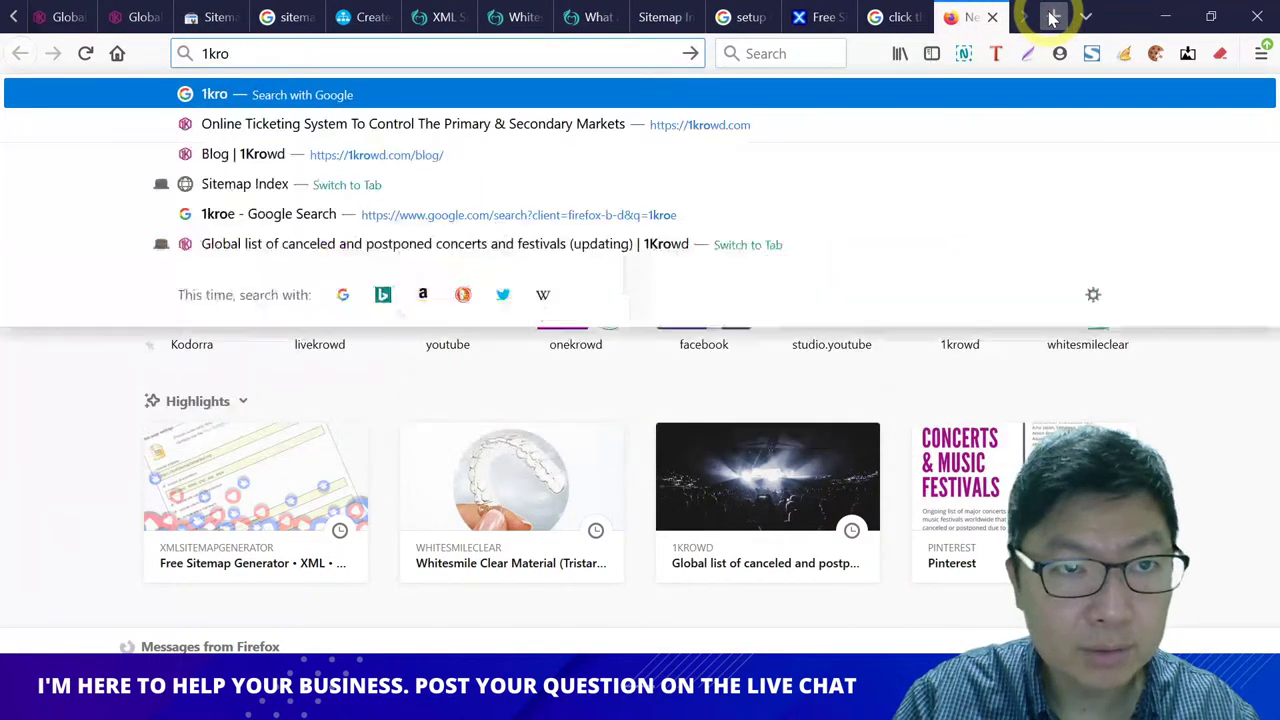
type("wd.com/")
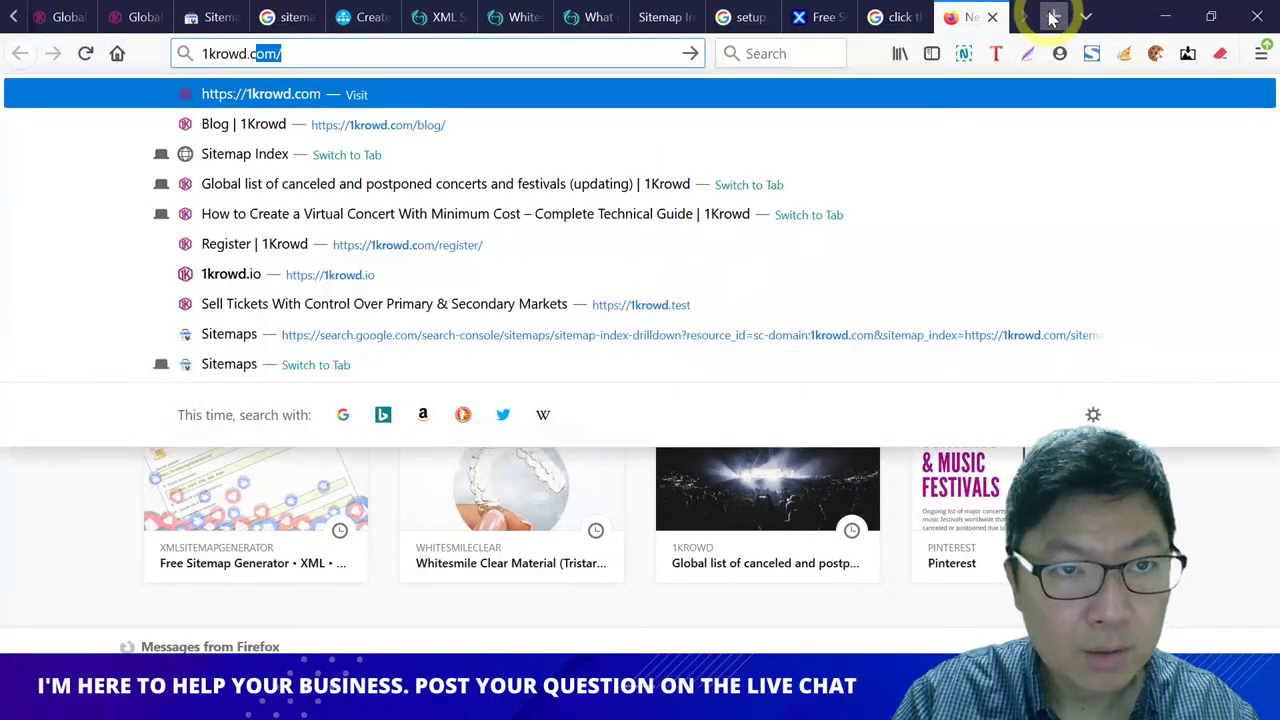
type("sitemap.xml")
key("Return")
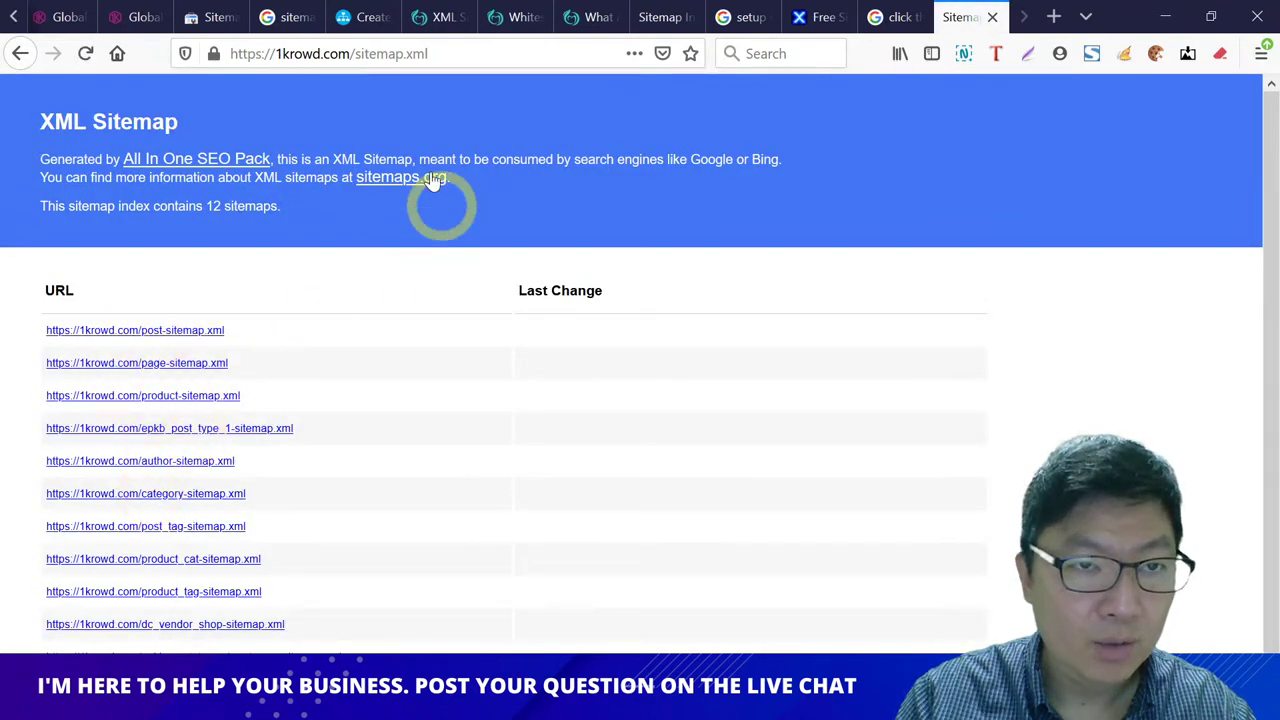
Step: In Search Console, view the submitted sitemap's details and return to the Sitemaps report
left_click(214, 17)
left_click(527, 521)
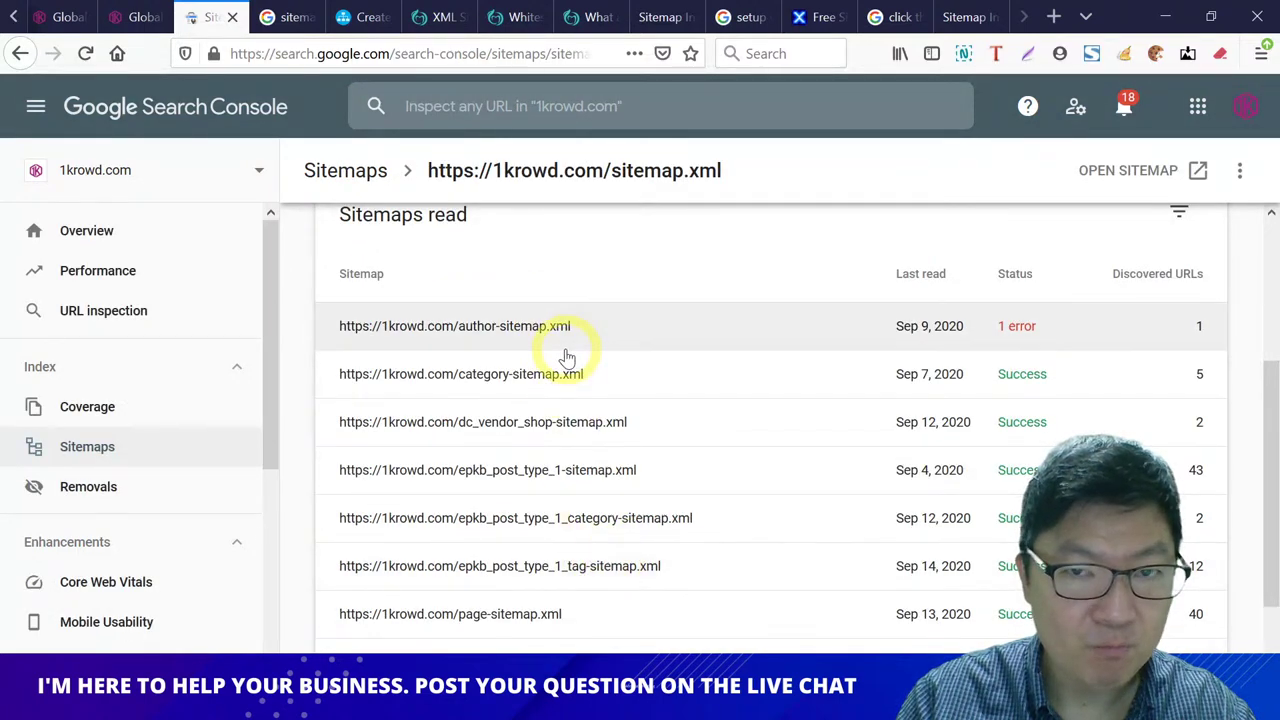
scroll(554, 346, "up", 3)
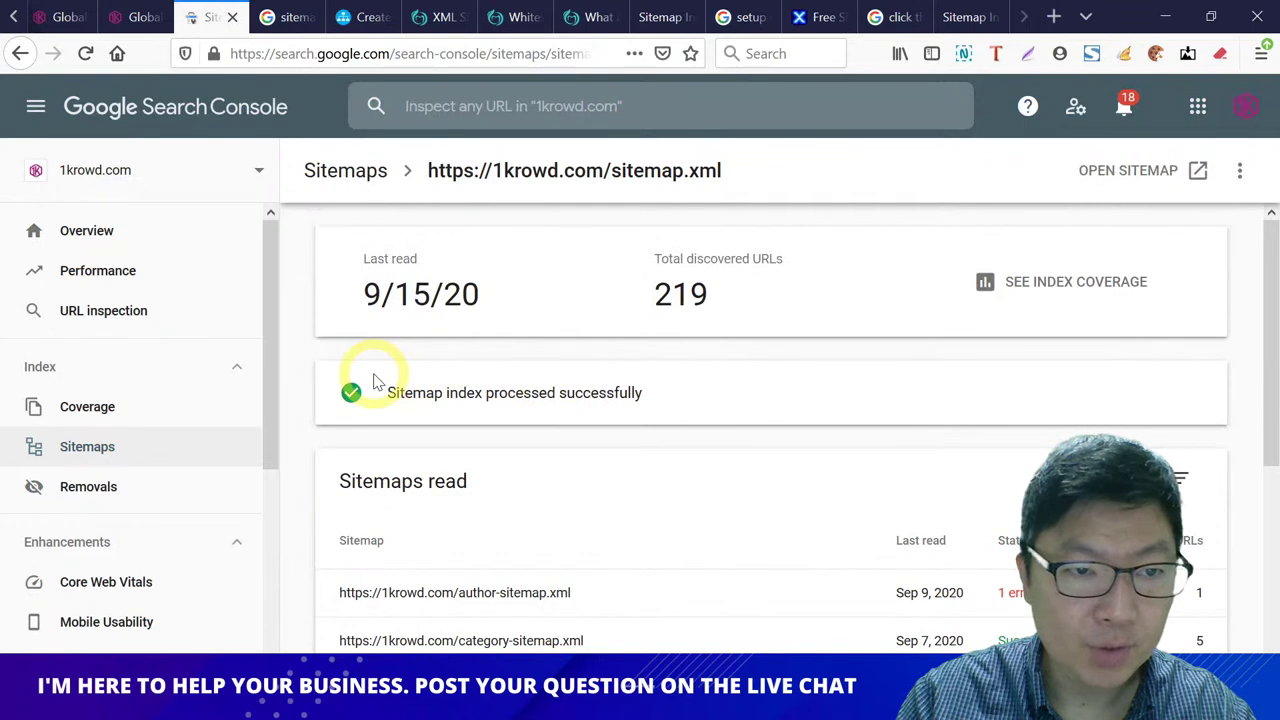
scroll(560, 390, "down", 3)
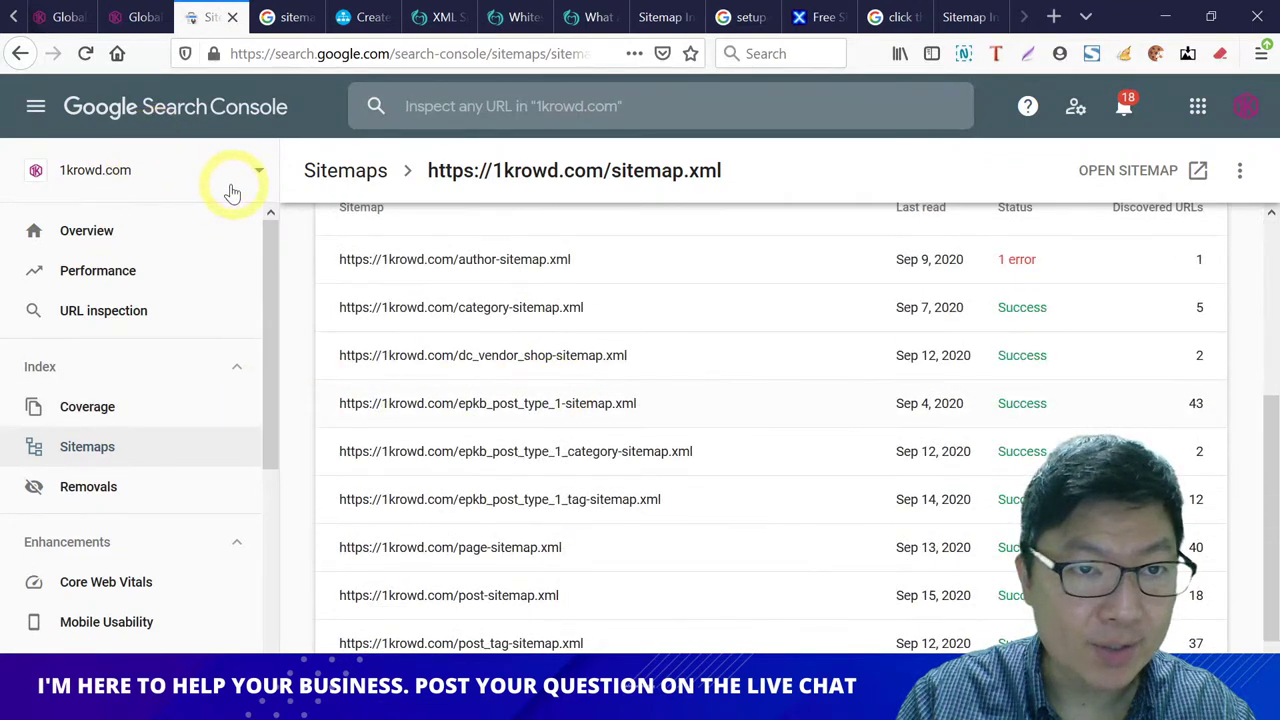
left_click(123, 457)
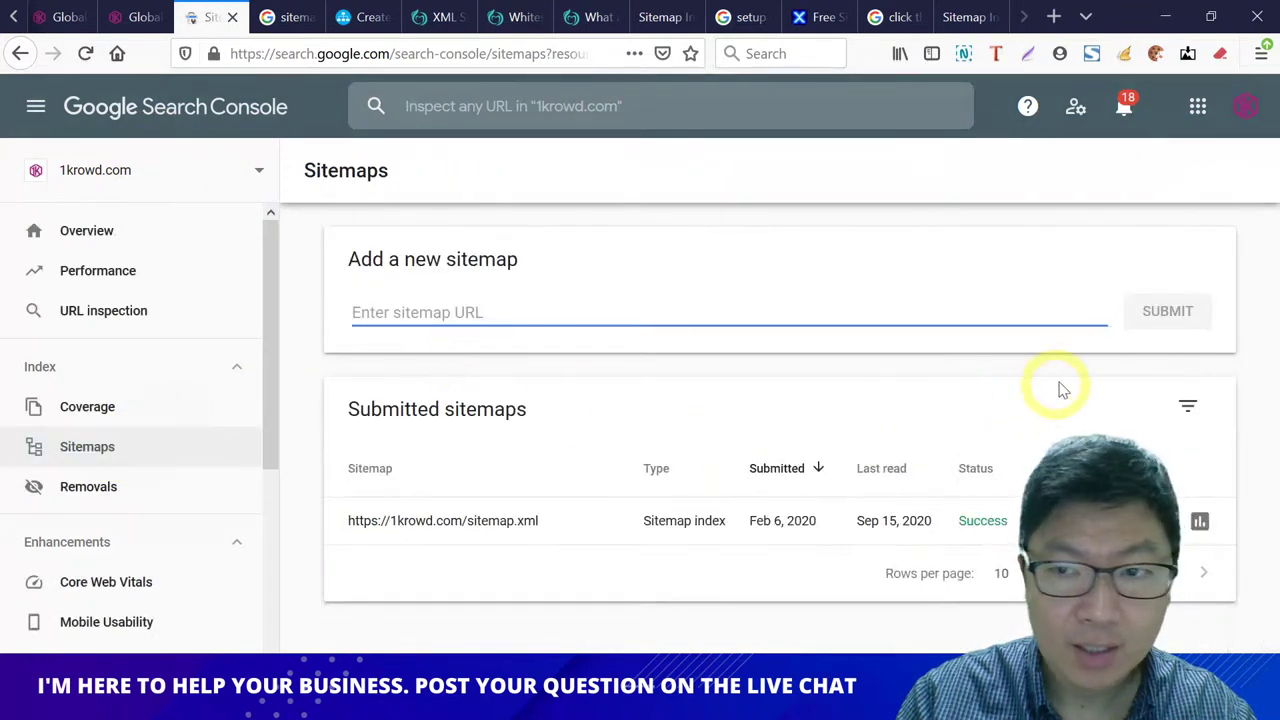
right_click(535, 312)
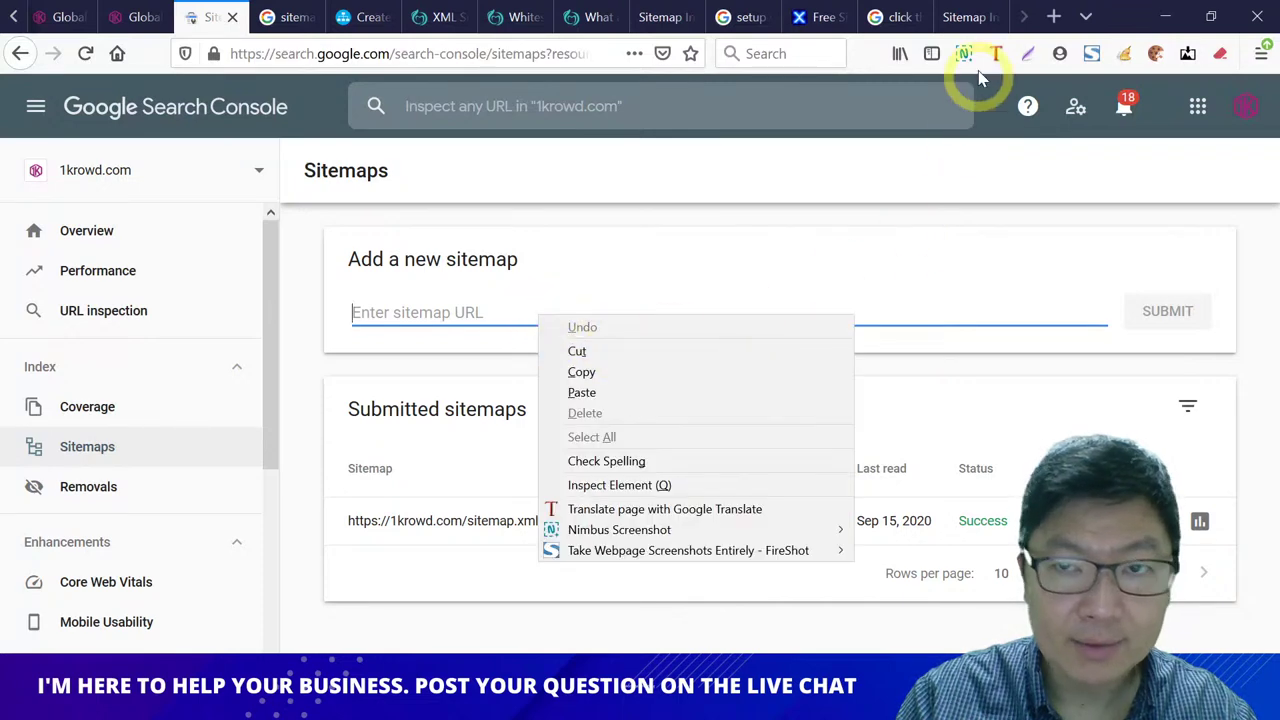
left_click(966, 17)
left_click(544, 58)
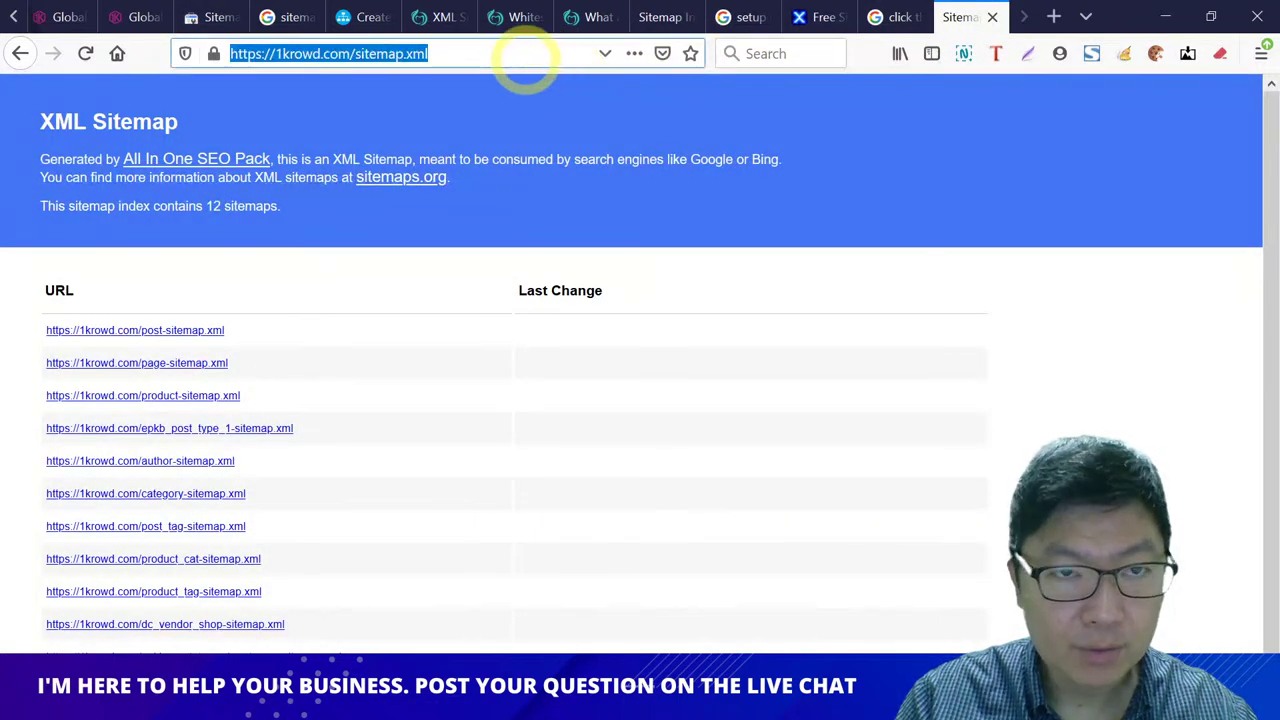
key("ctrl+c")
left_click(206, 17)
left_click(551, 330)
key("ctrl+v")
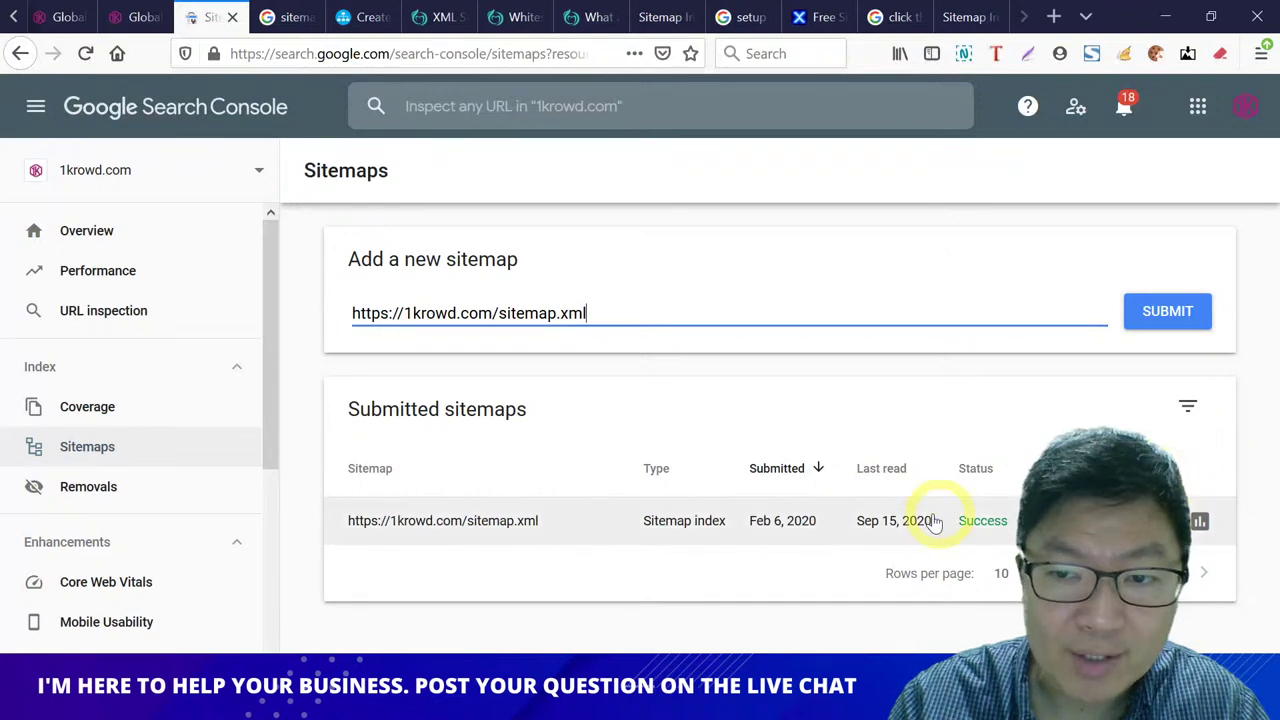
Step: Review the sitemap's Coverage report: 2 errors, 171 valid, 46 excluded pages
left_click(1200, 524)
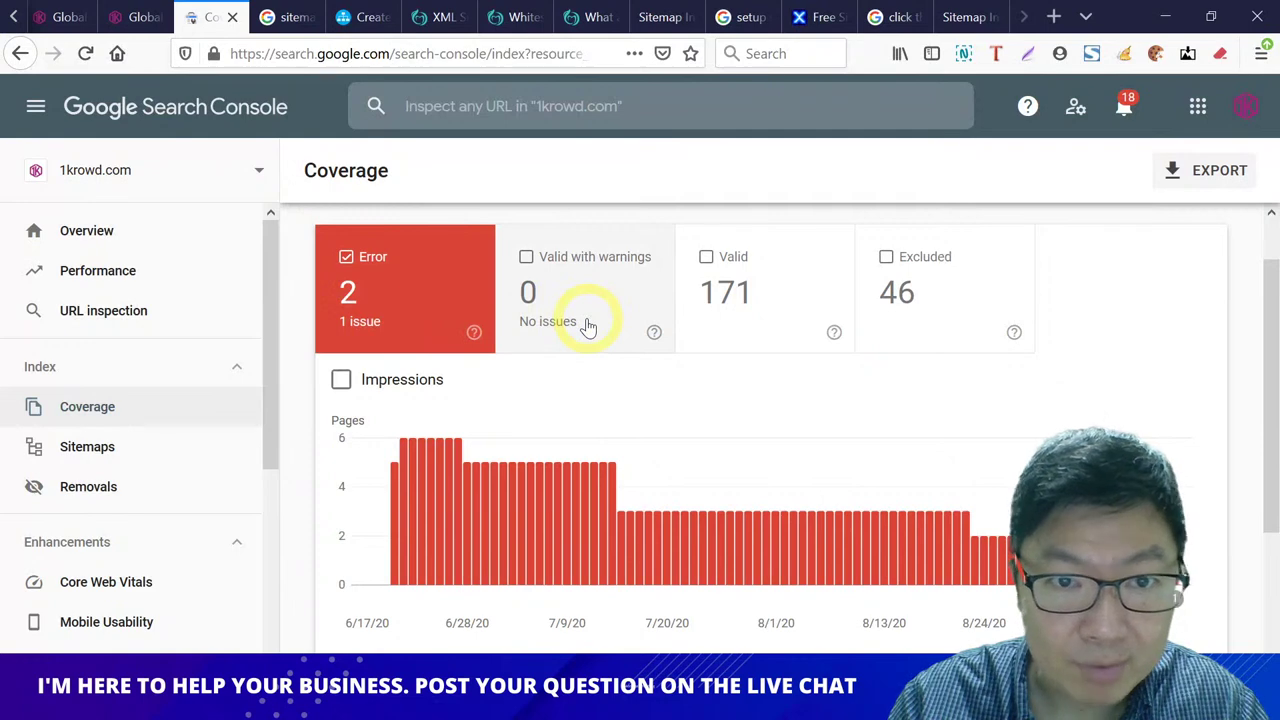
scroll(586, 334, "down", 3)
scroll(700, 460, "down", 1)
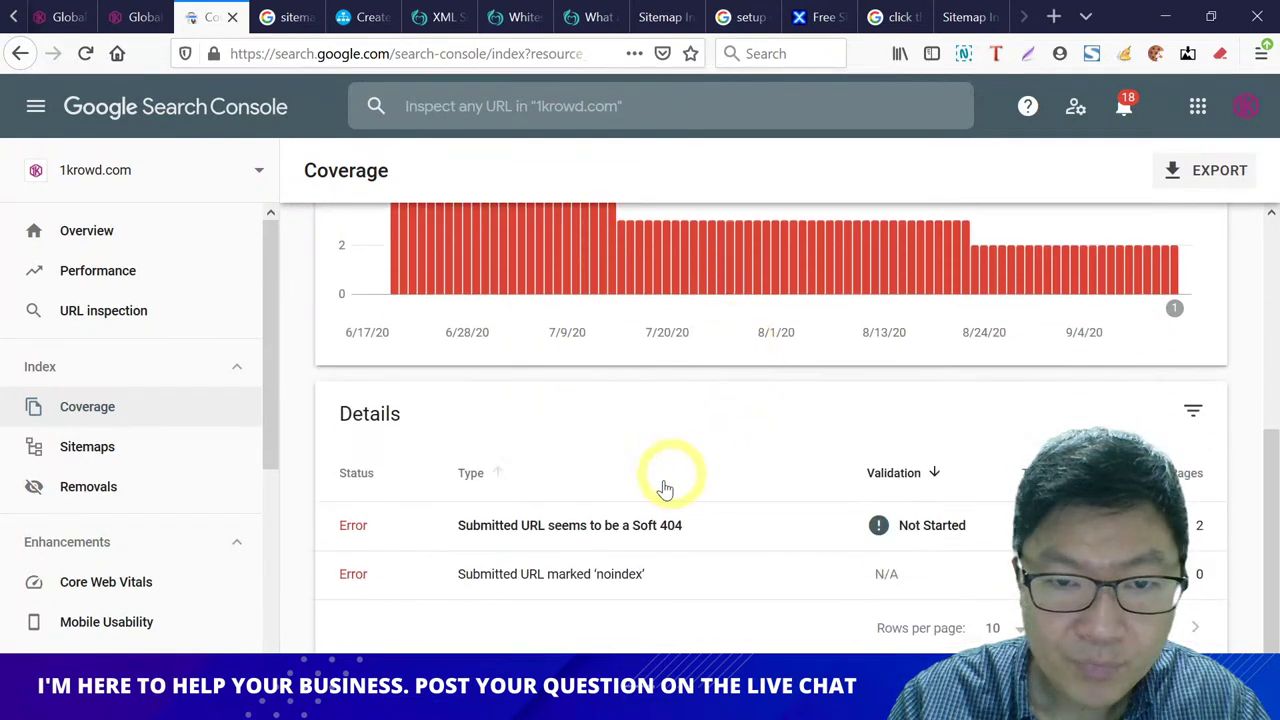
scroll(780, 450, "up", 3)
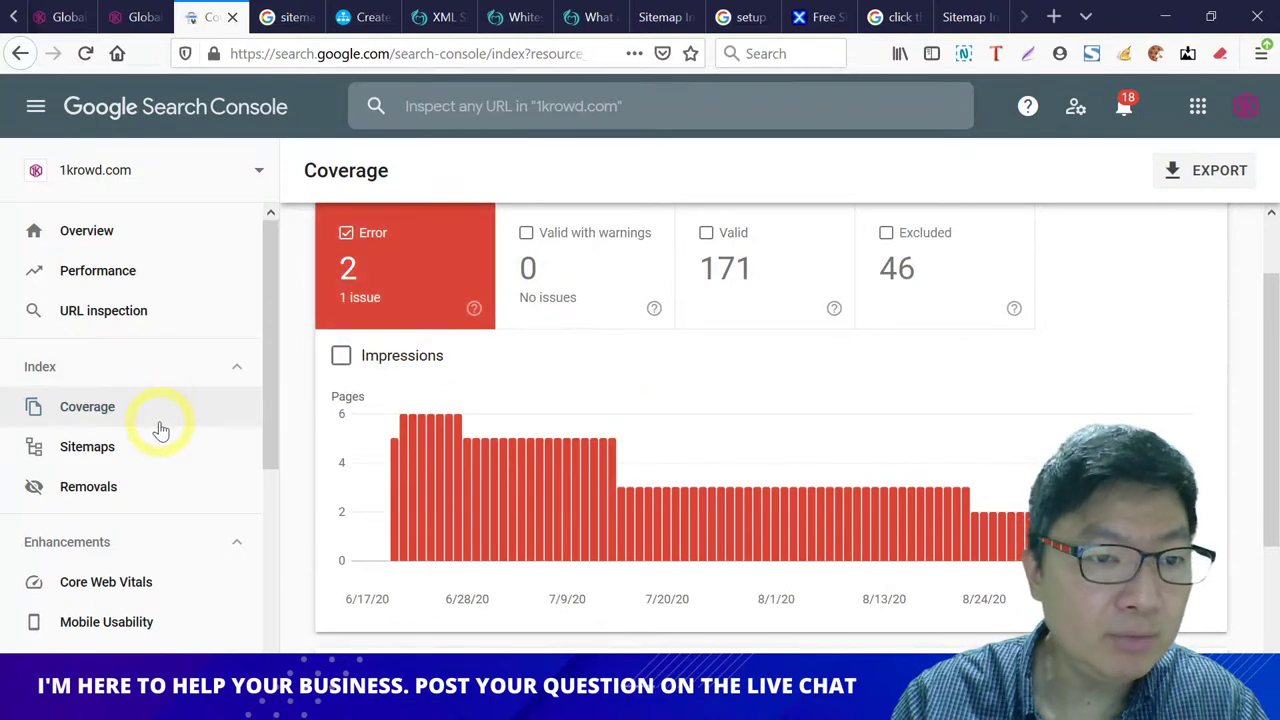
scroll(163, 428, "down", 2)
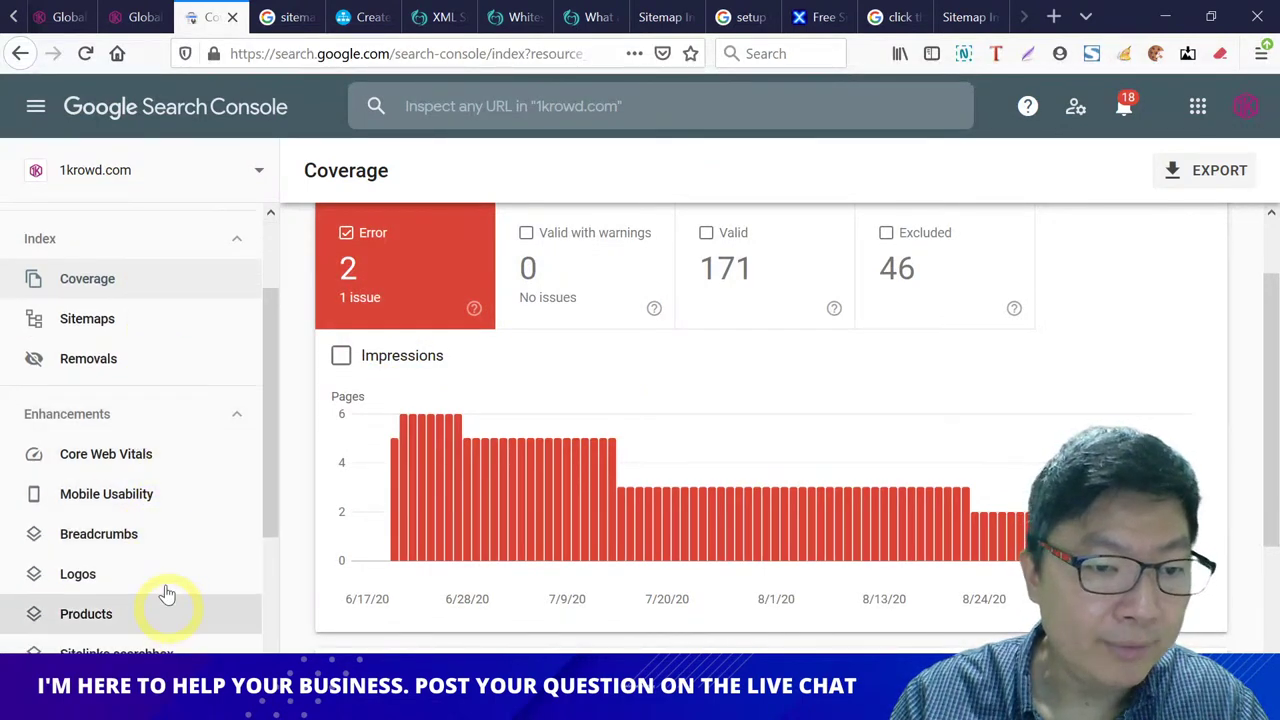
scroll(163, 575, "down", 3)
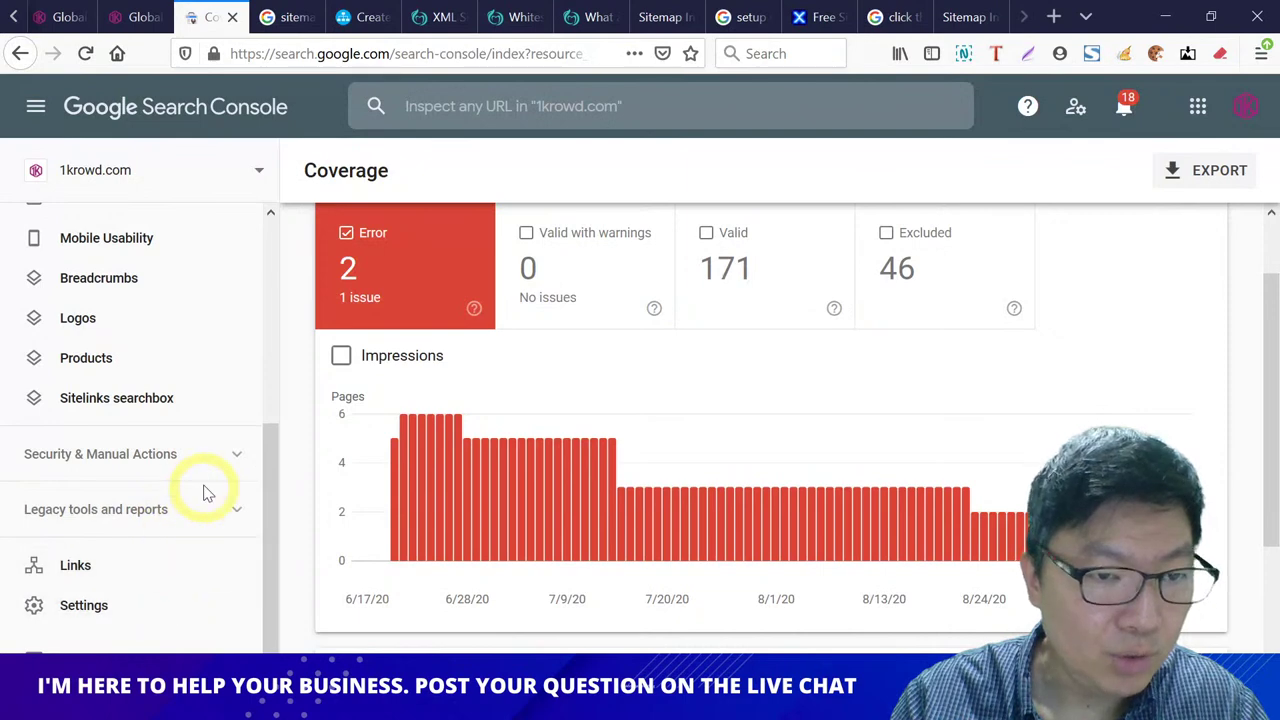
left_click(212, 455)
left_click(213, 456)
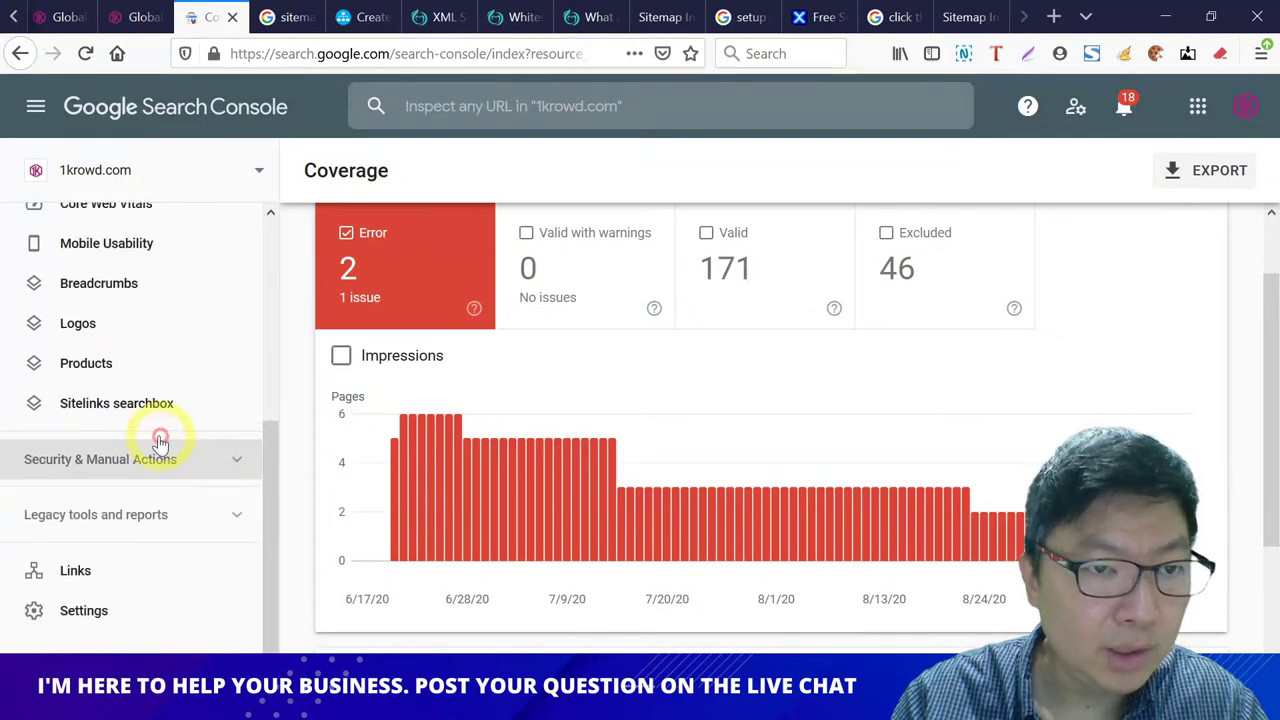
scroll(145, 430, "up", 4)
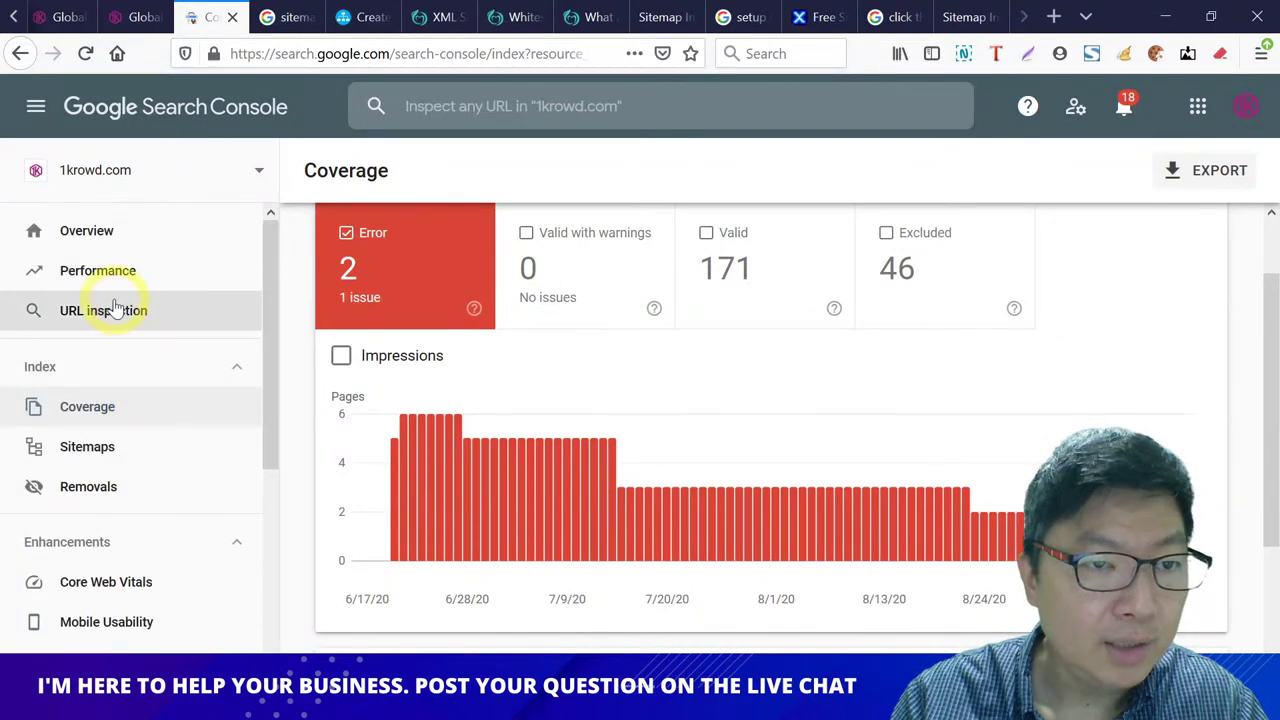
left_click(110, 318)
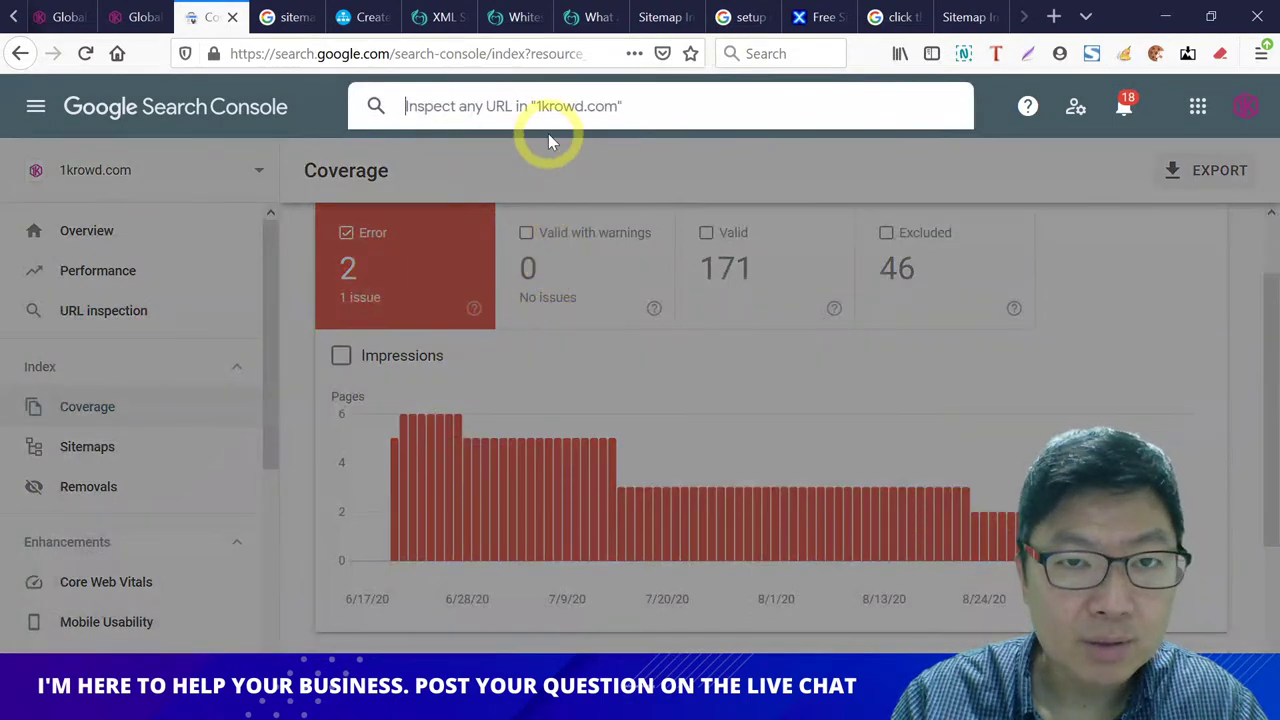
Step: Scroll the 1krowd.com Overview's Performance, Coverage and Enhancements cards
left_click(100, 230)
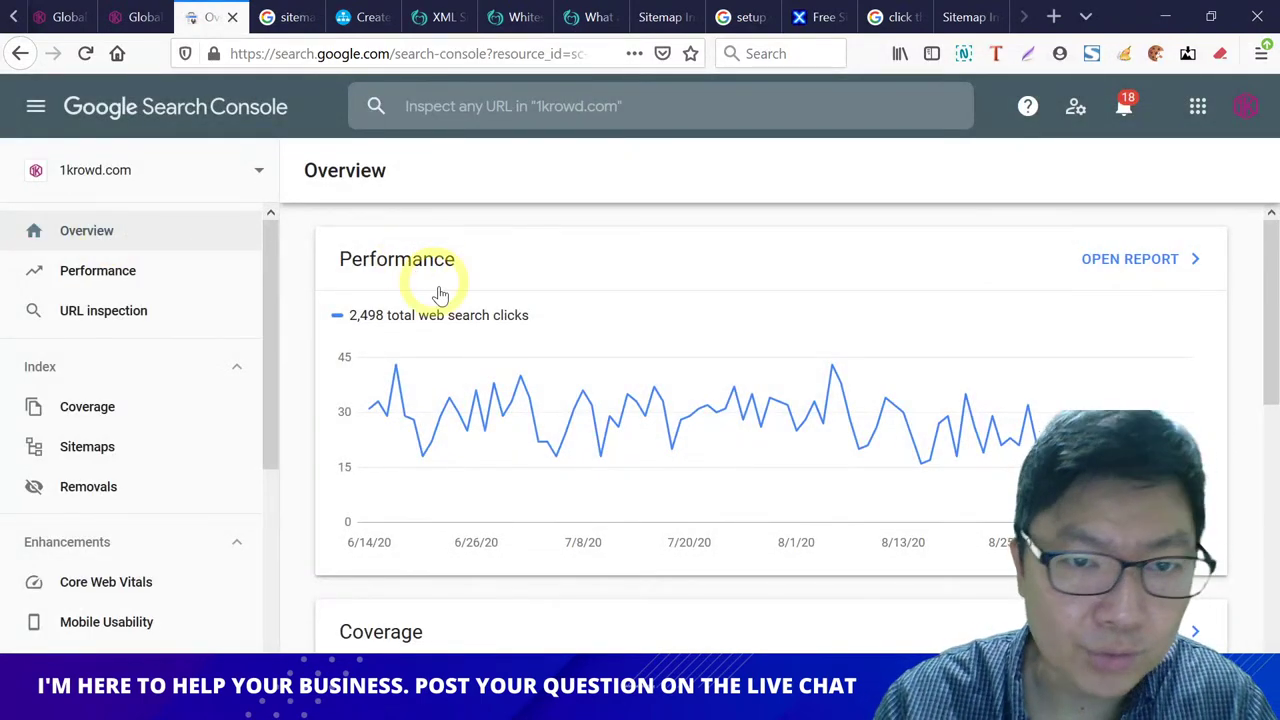
scroll(497, 322, "down", 6)
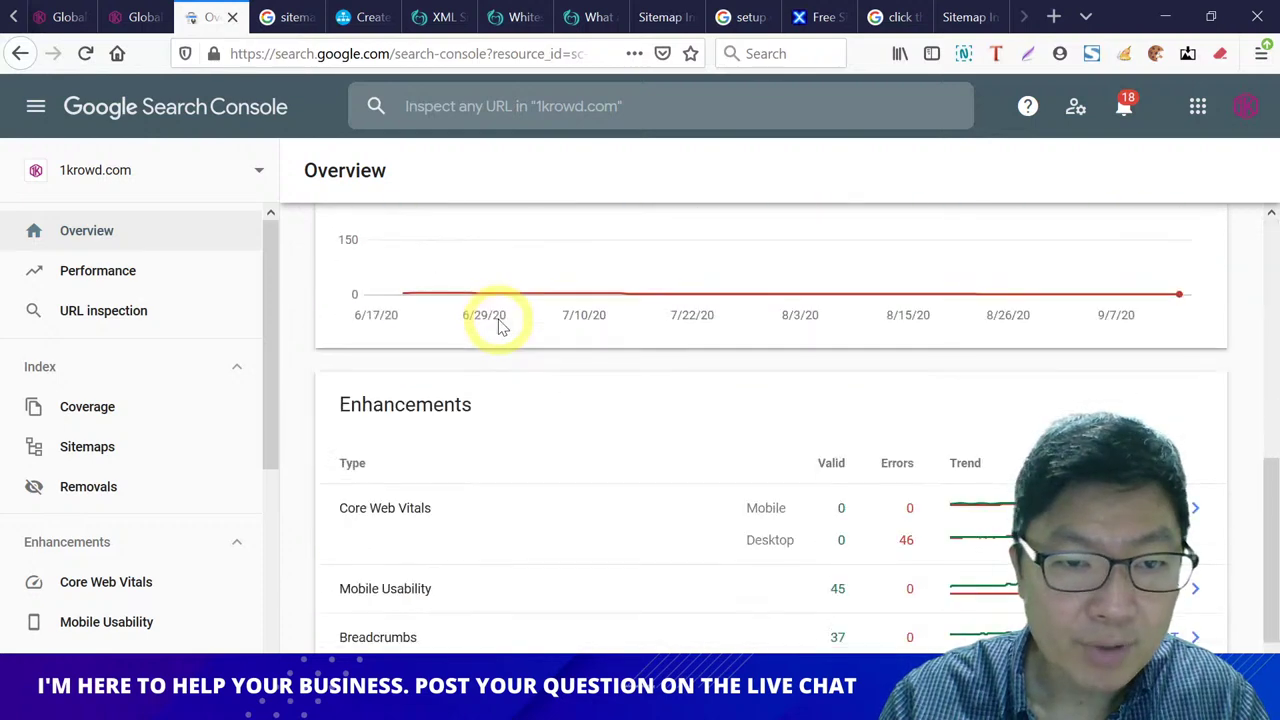
scroll(500, 326, "down", 2)
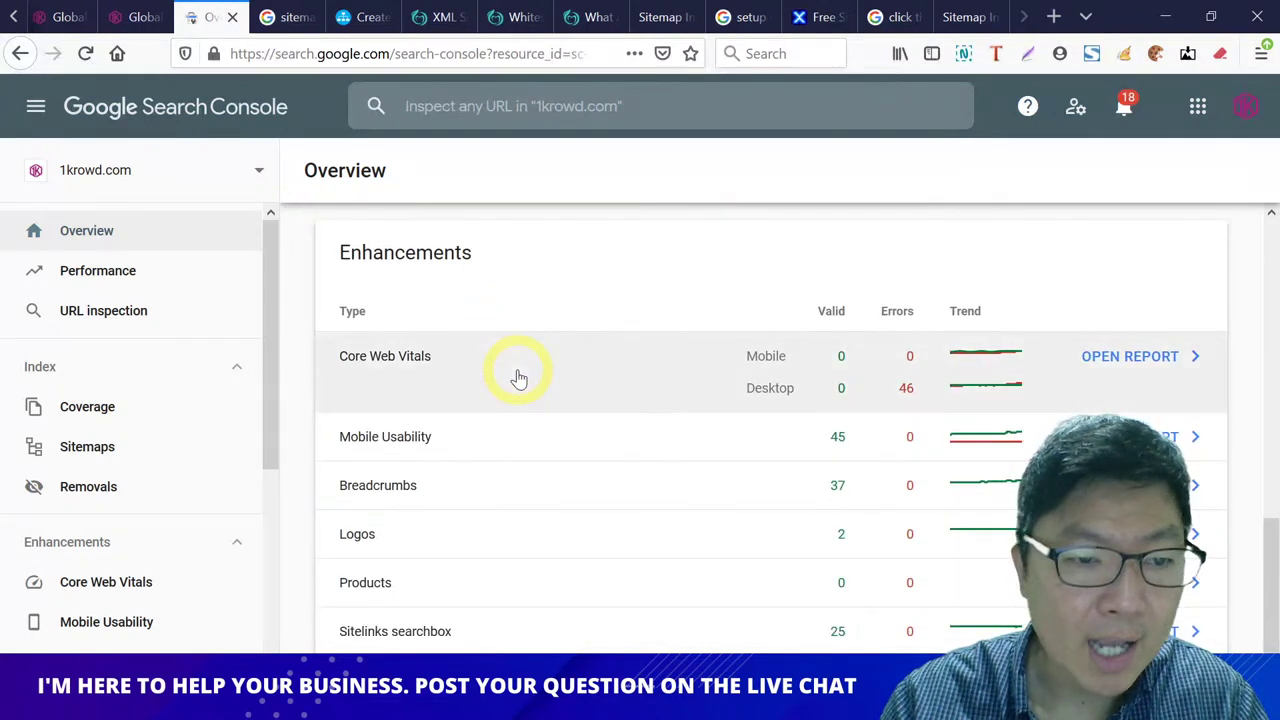
scroll(517, 374, "up", 7)
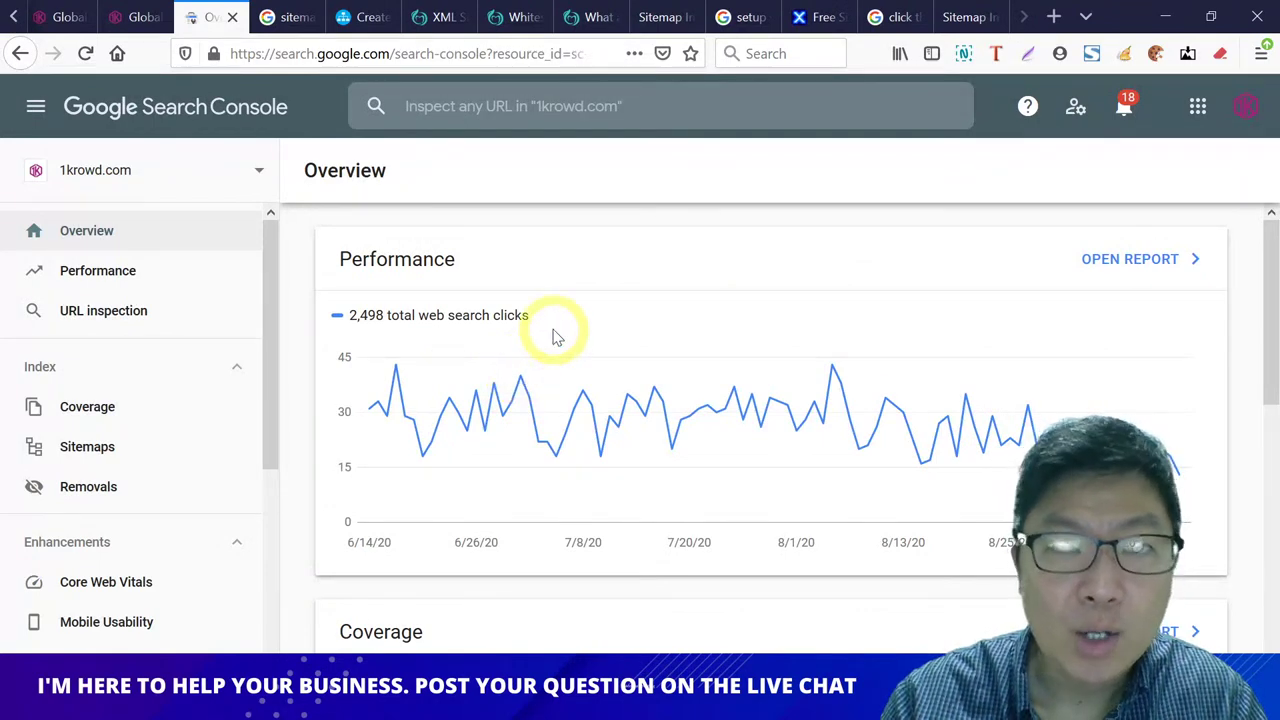
Step: Replace the 'setup virtual concert' search with a search for 'guest posting'
left_click(740, 20)
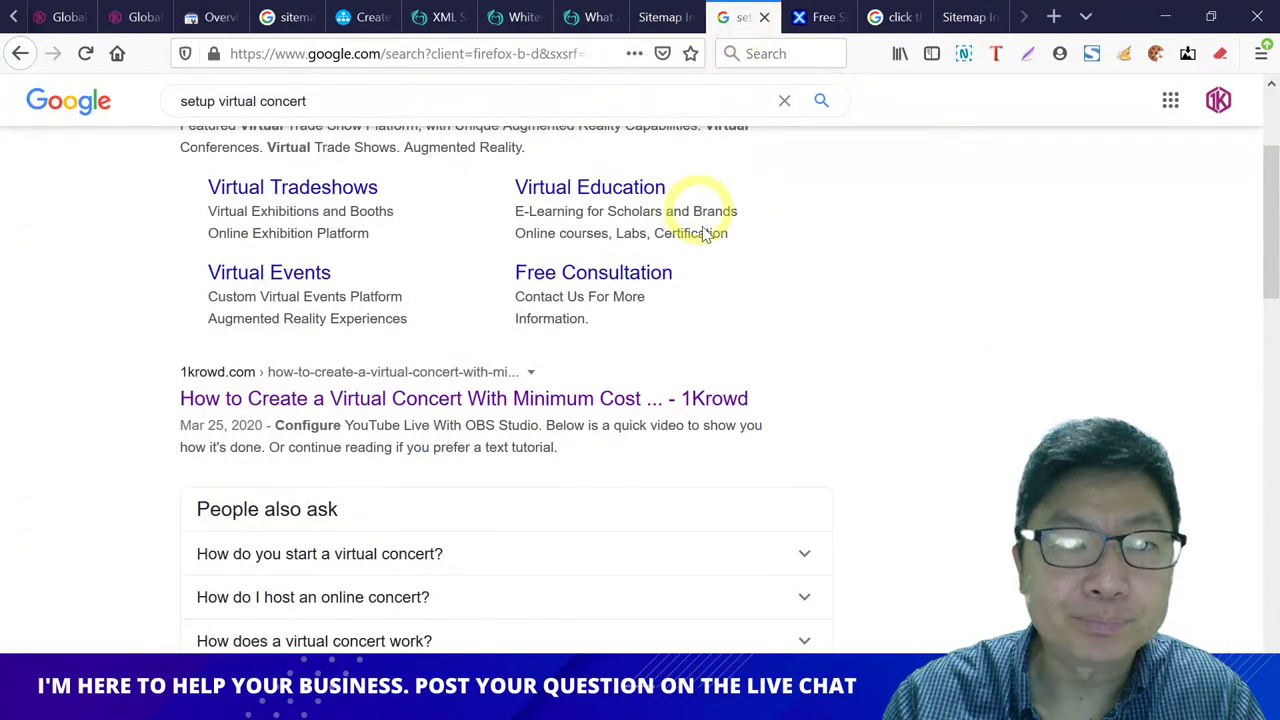
scroll(814, 294, "up", 4)
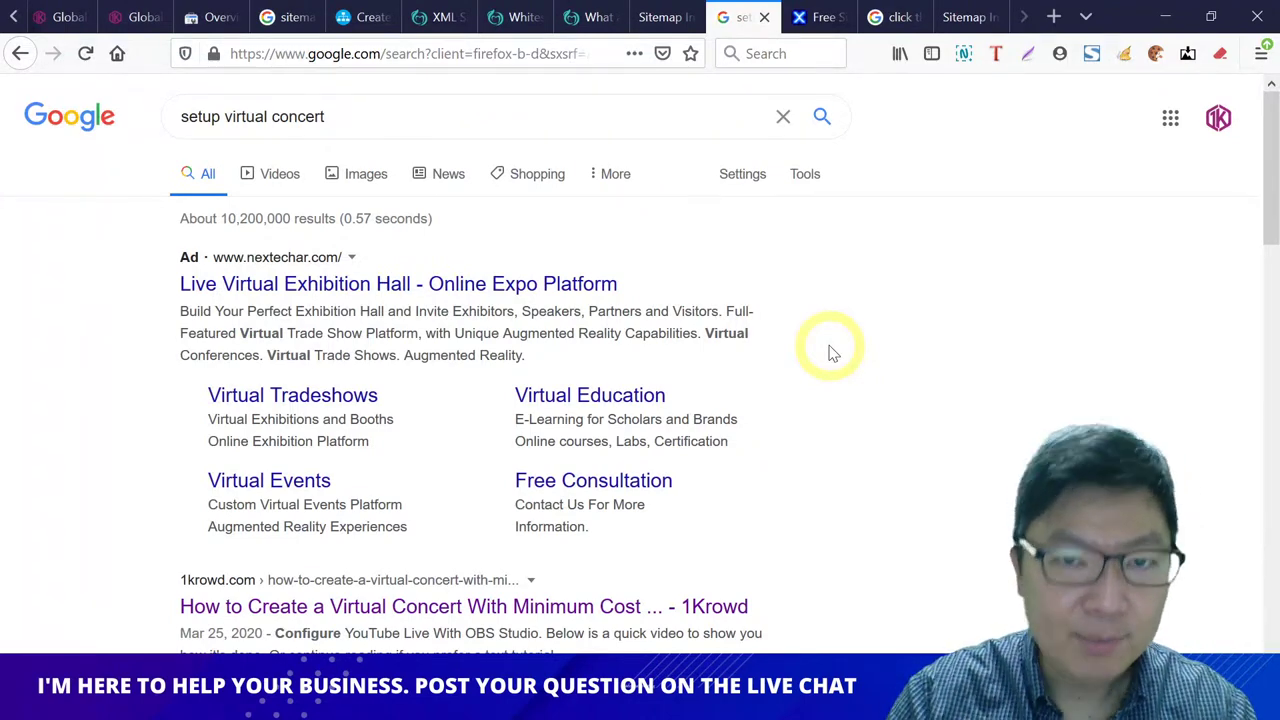
left_click_drag(338, 122, 130, 107)
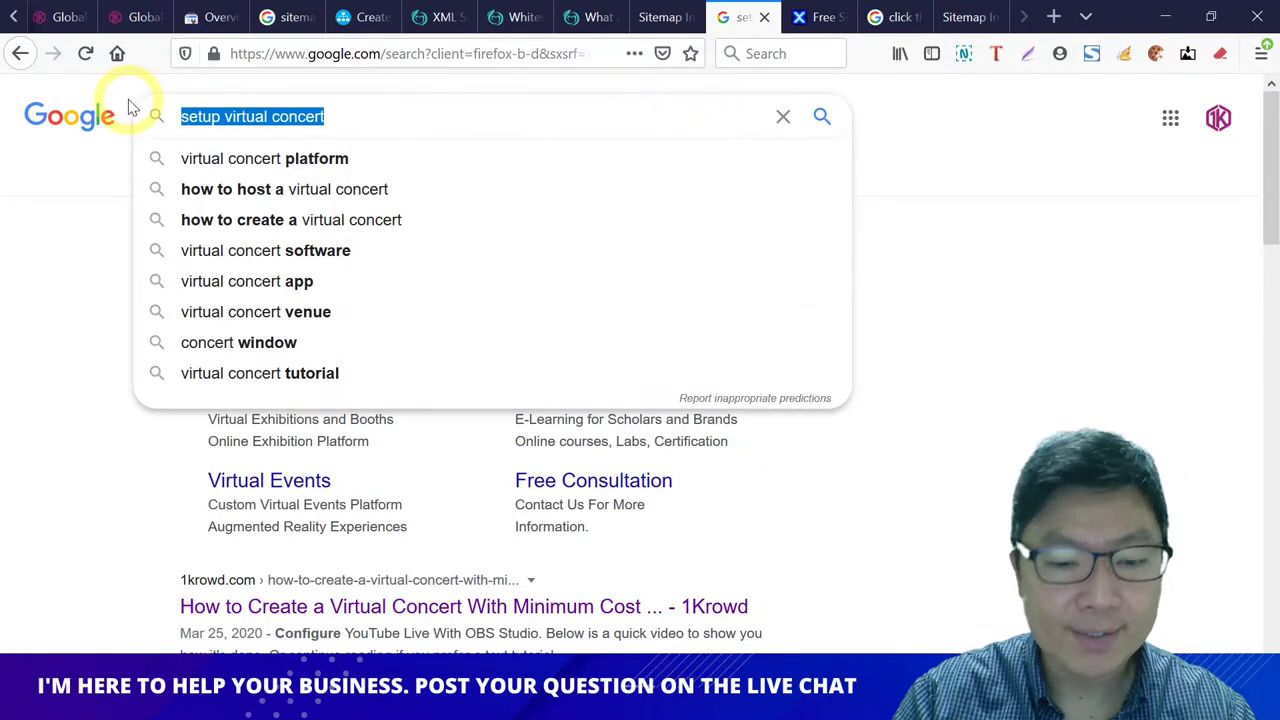
type("guest posting")
key("Return")
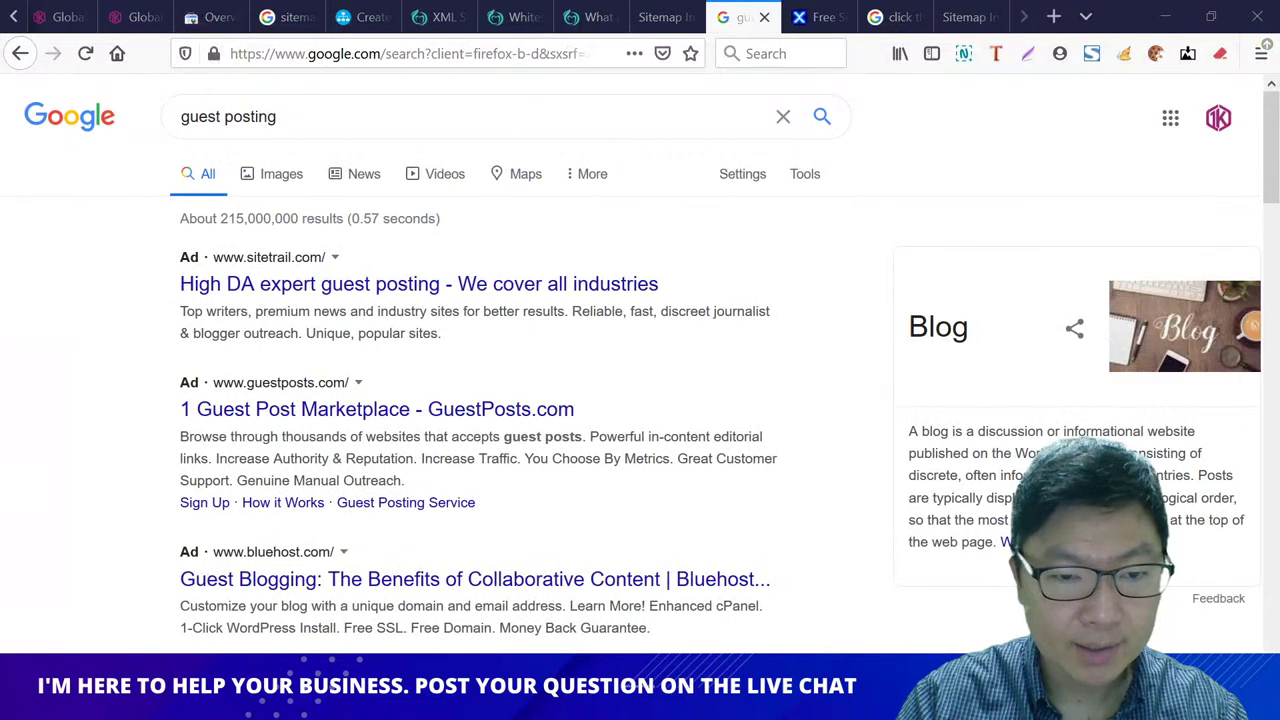
Step: Check and hide the live chat, scroll the guest posting results, and open a blank tab
key("alt+Tab")
left_click(702, 420)
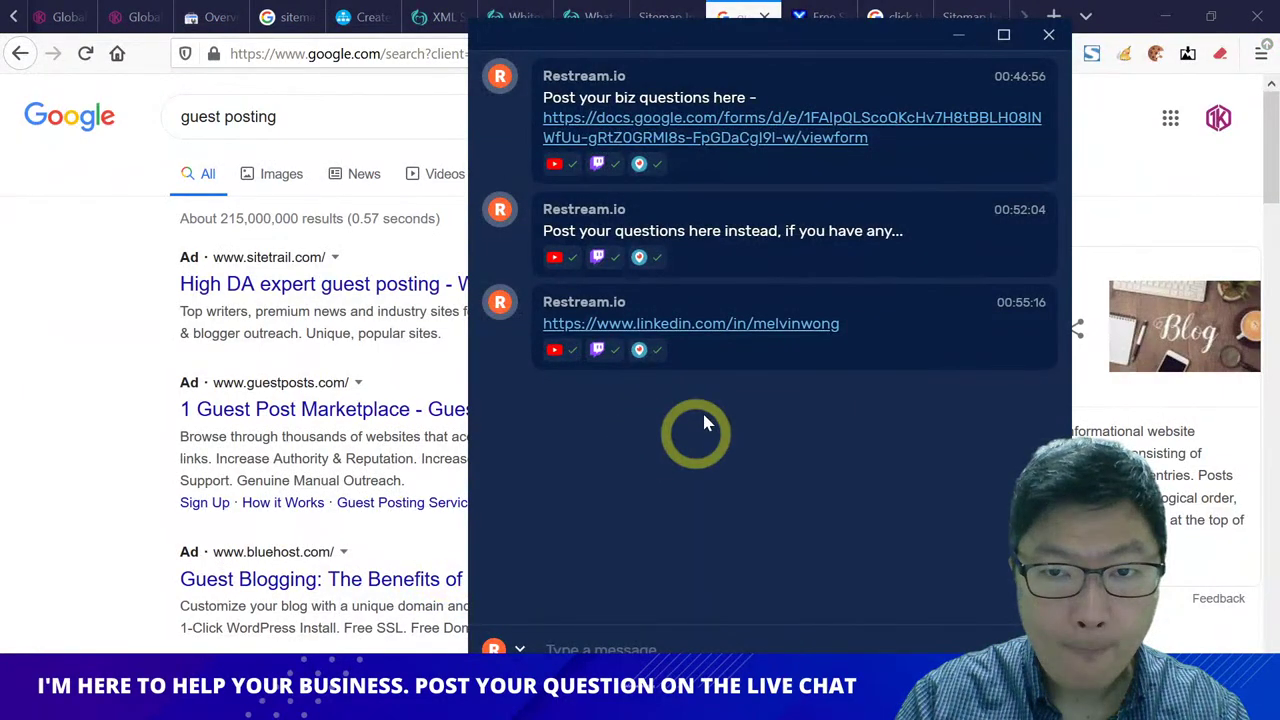
left_click(958, 35)
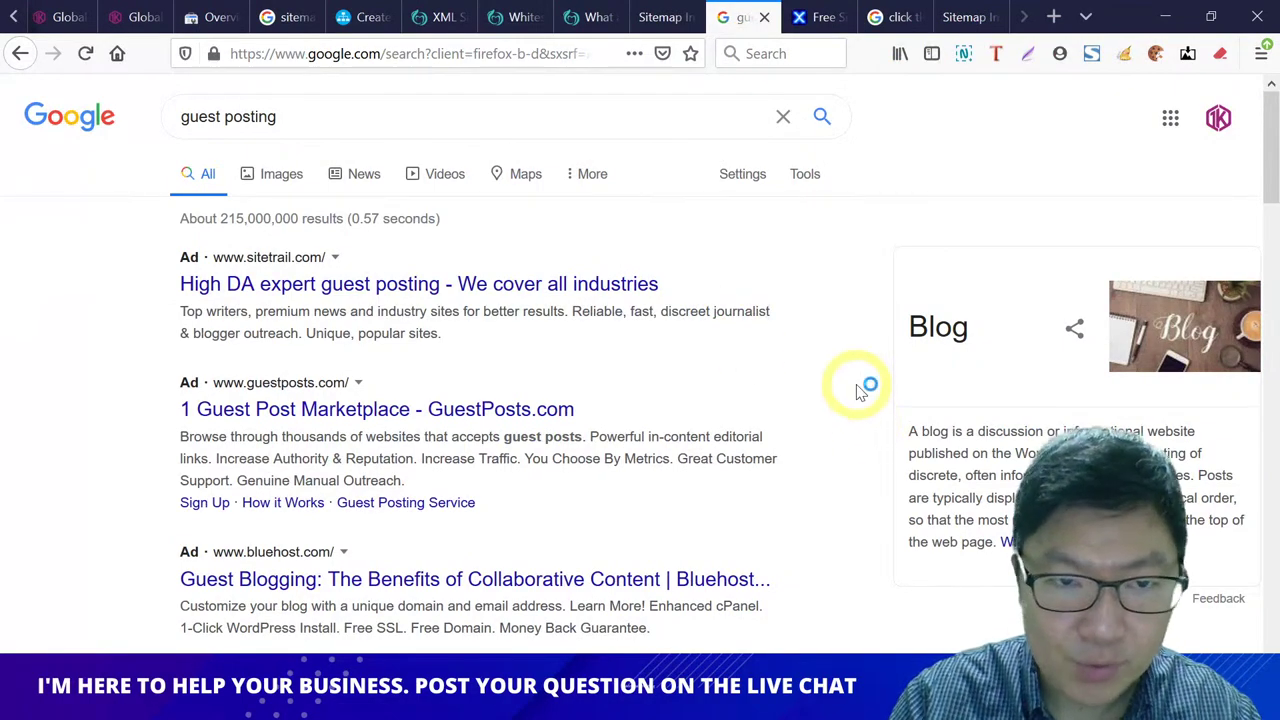
scroll(822, 370, "down", 4)
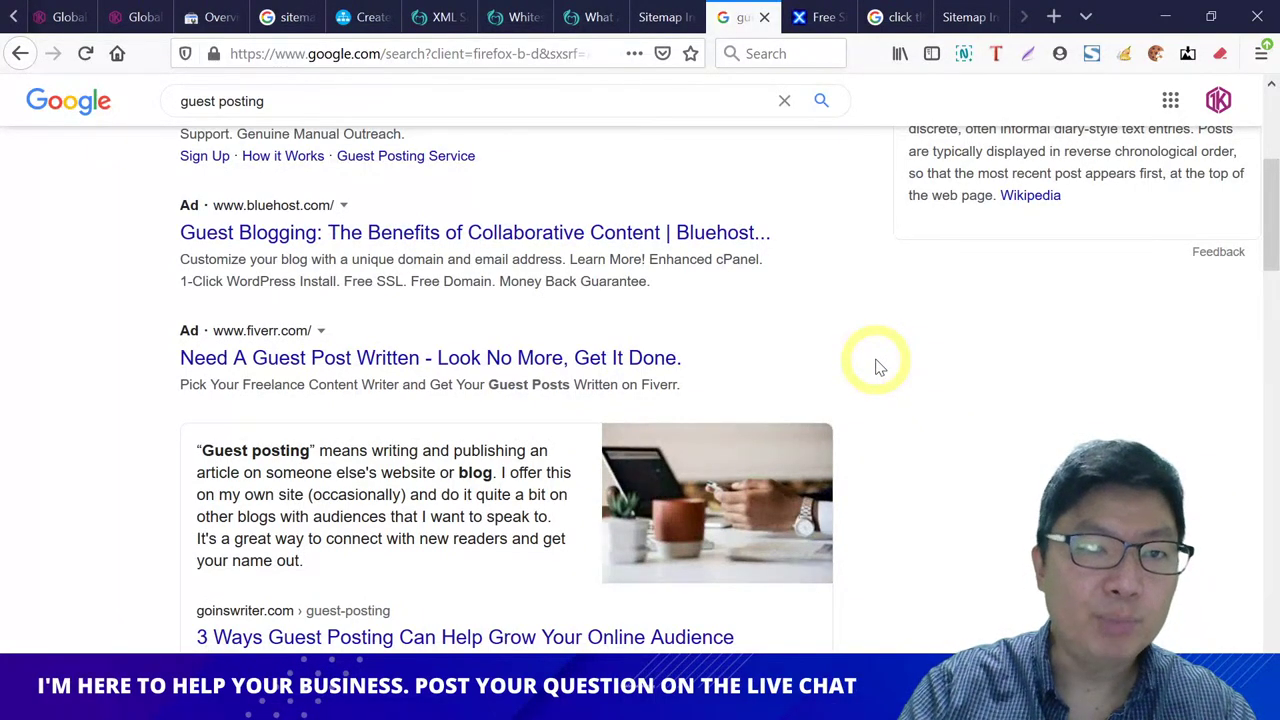
left_click(1053, 16)
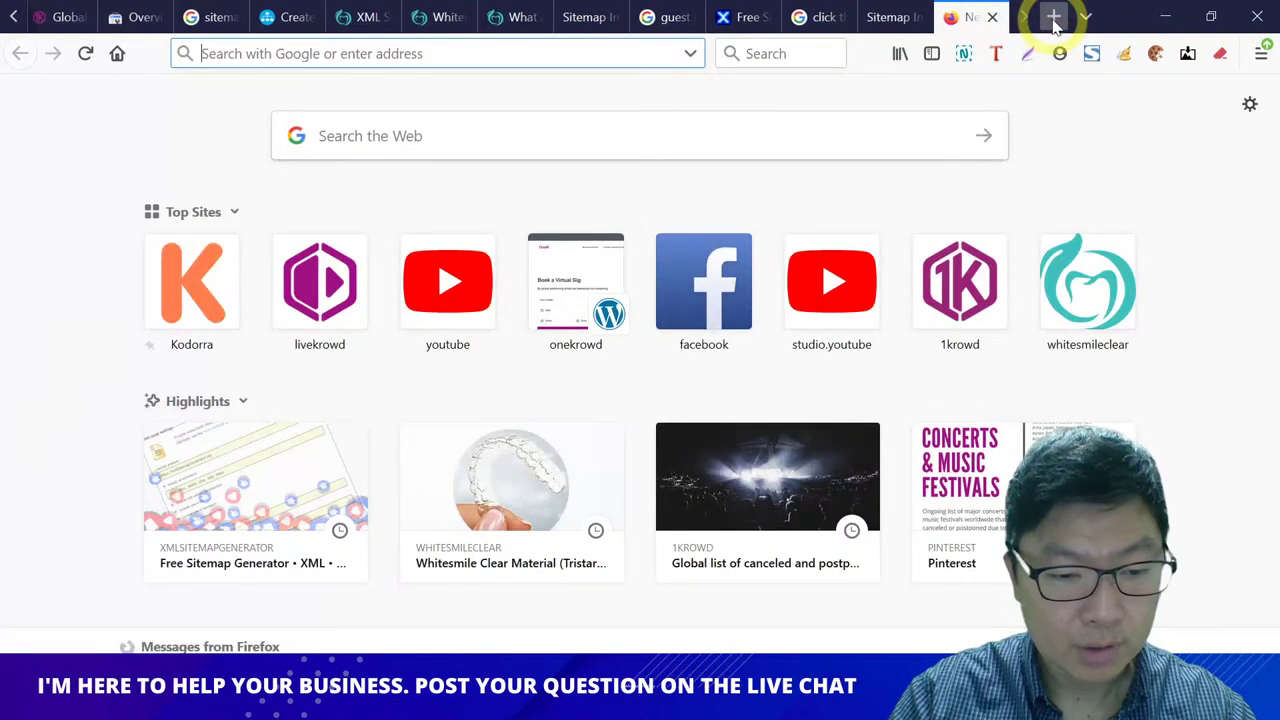
Step: Load the IQ Magazine virtual concerts article from the address bar suggestions
type("iq")
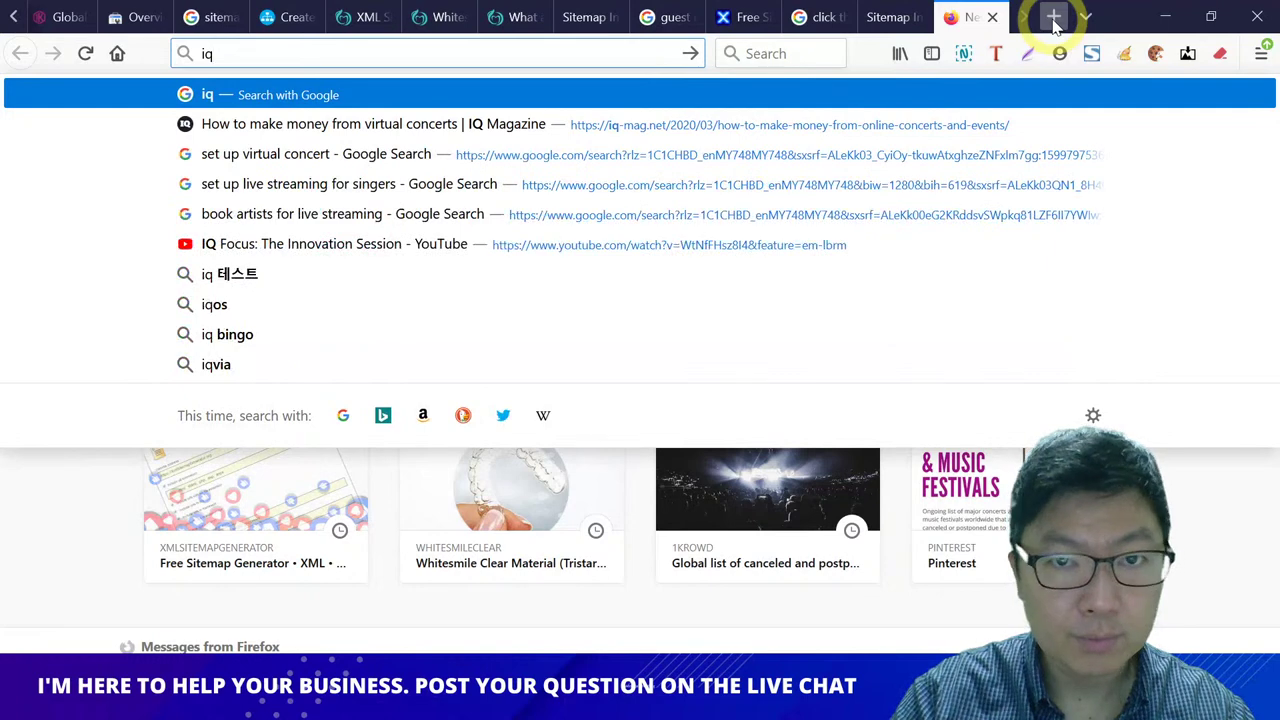
key("Down")
key("Return")
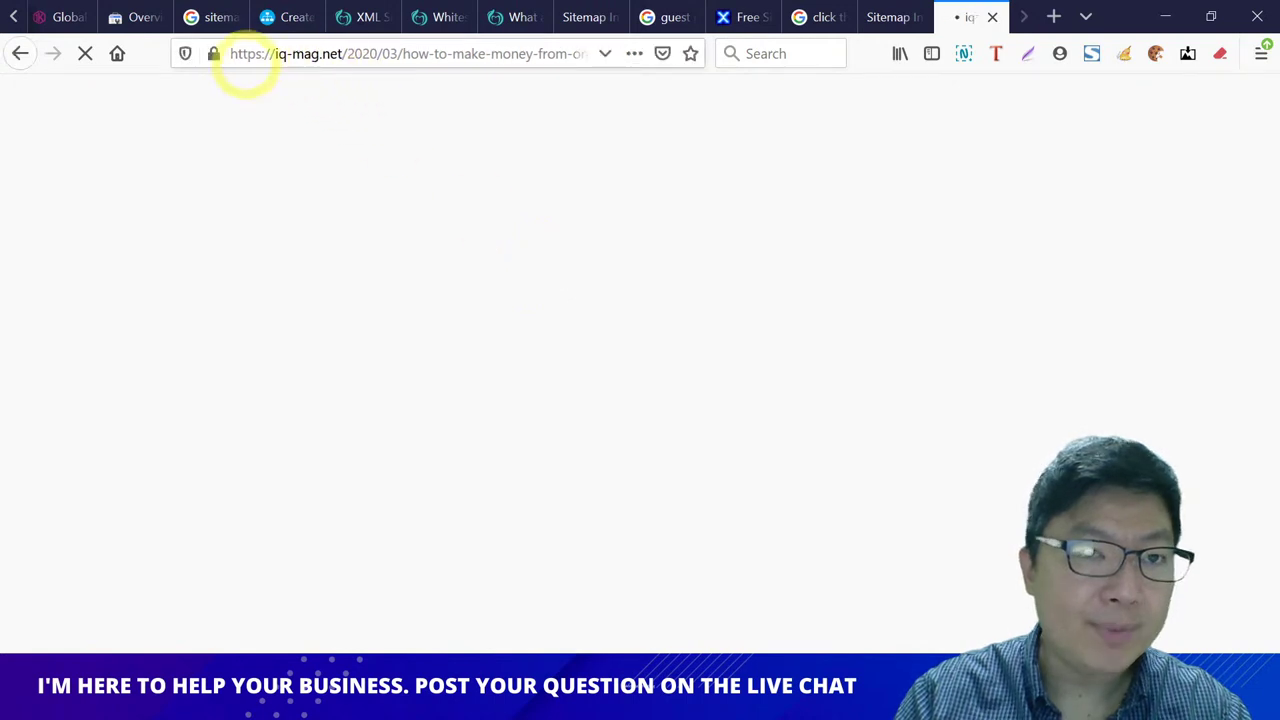
left_click(306, 55)
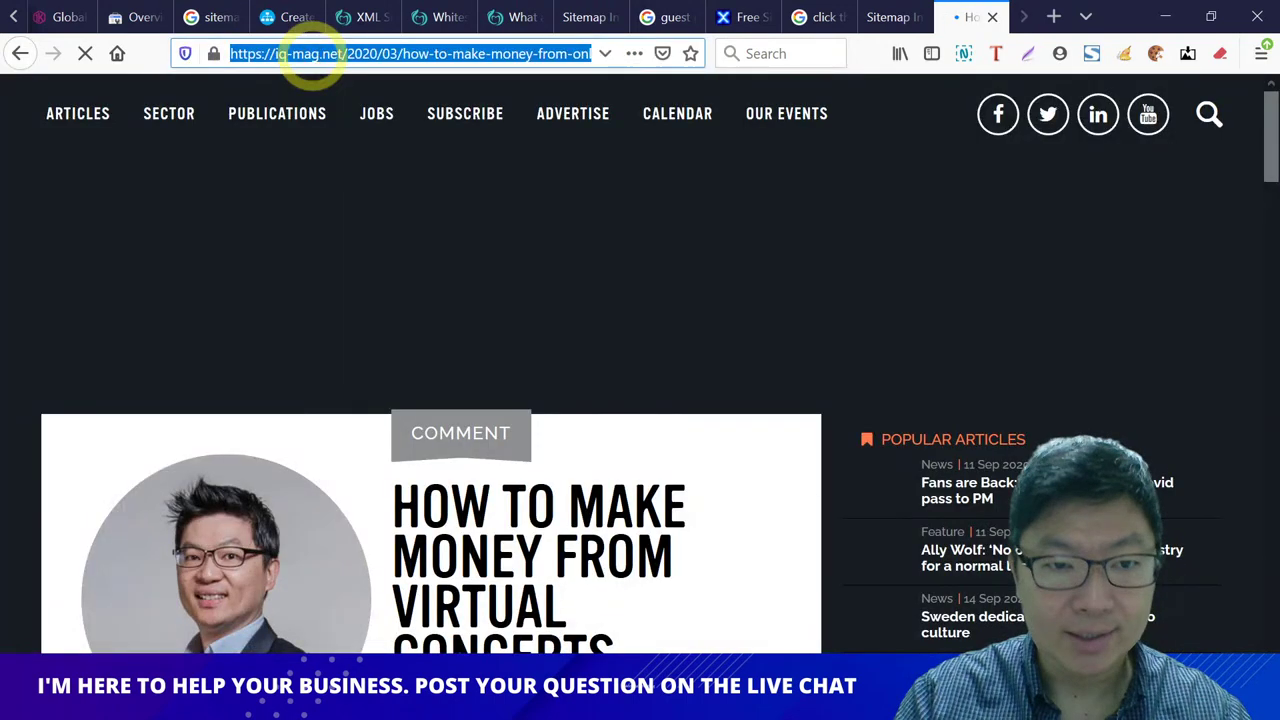
left_click(672, 370)
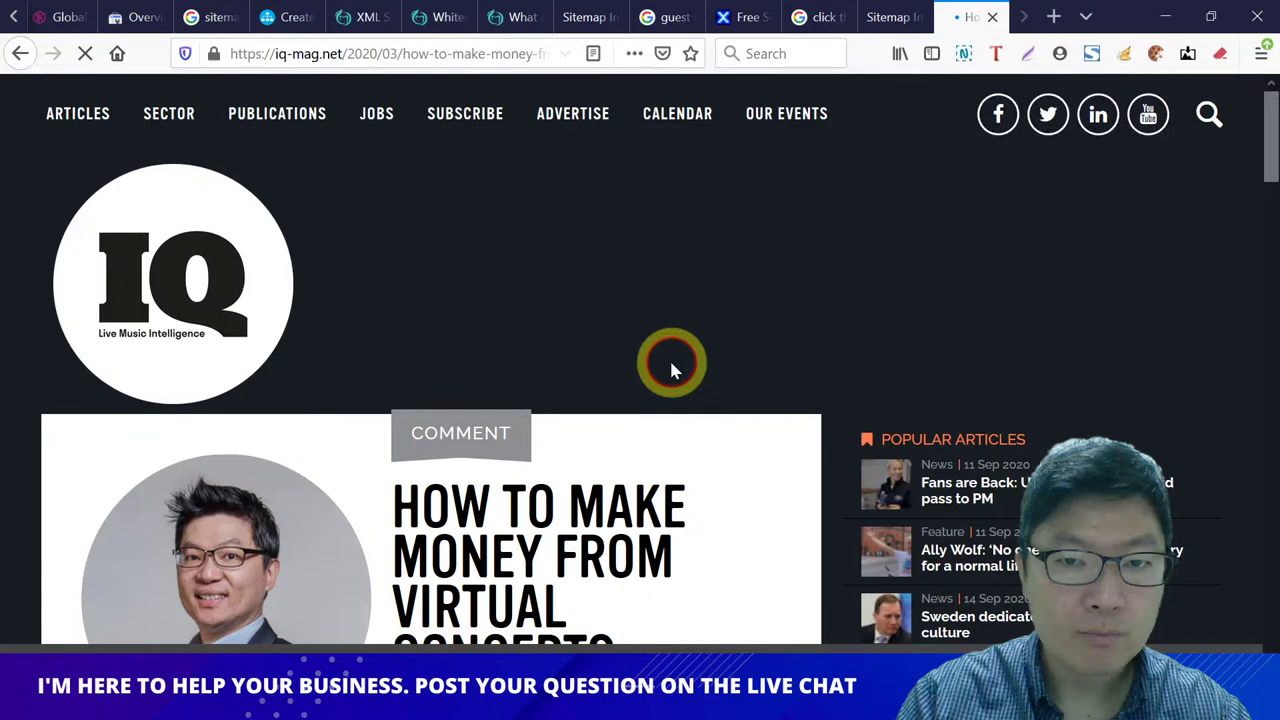
Step: Scroll to the author's 1Krowd credit, copy the domain iq-mag.net, and switch to Chrome
scroll(586, 335, "down", 4)
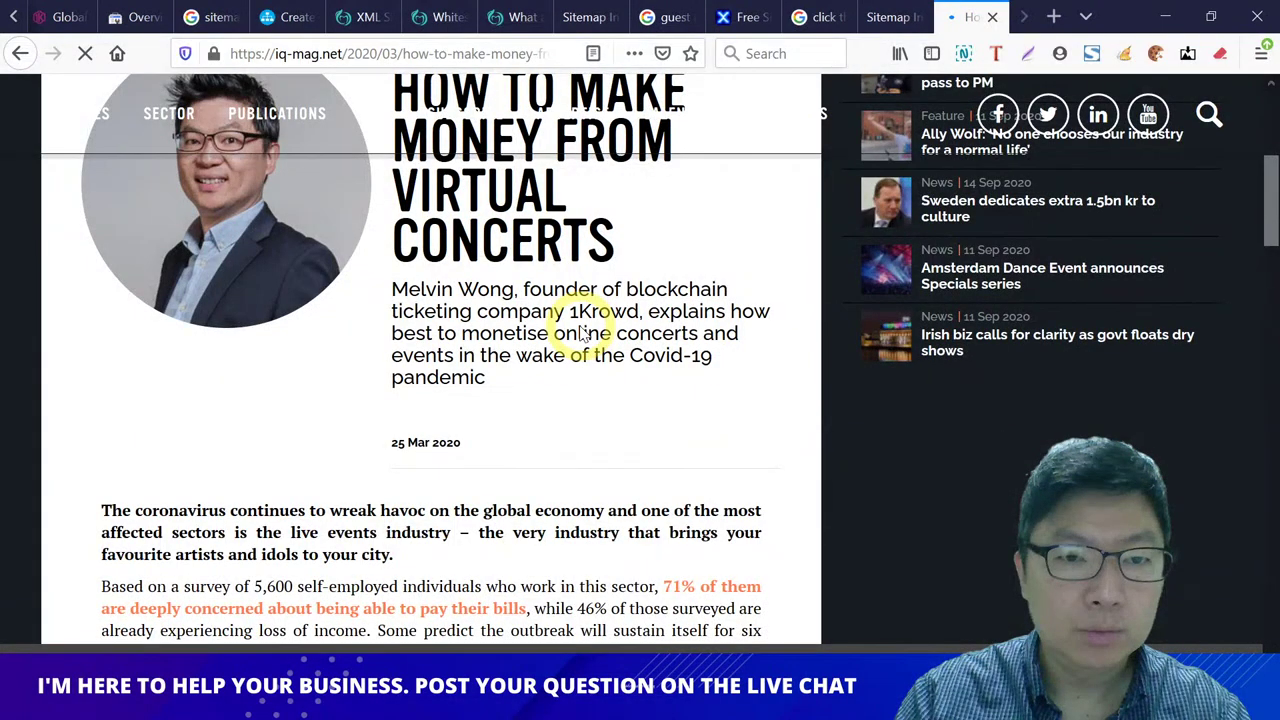
scroll(583, 333, "down", 4)
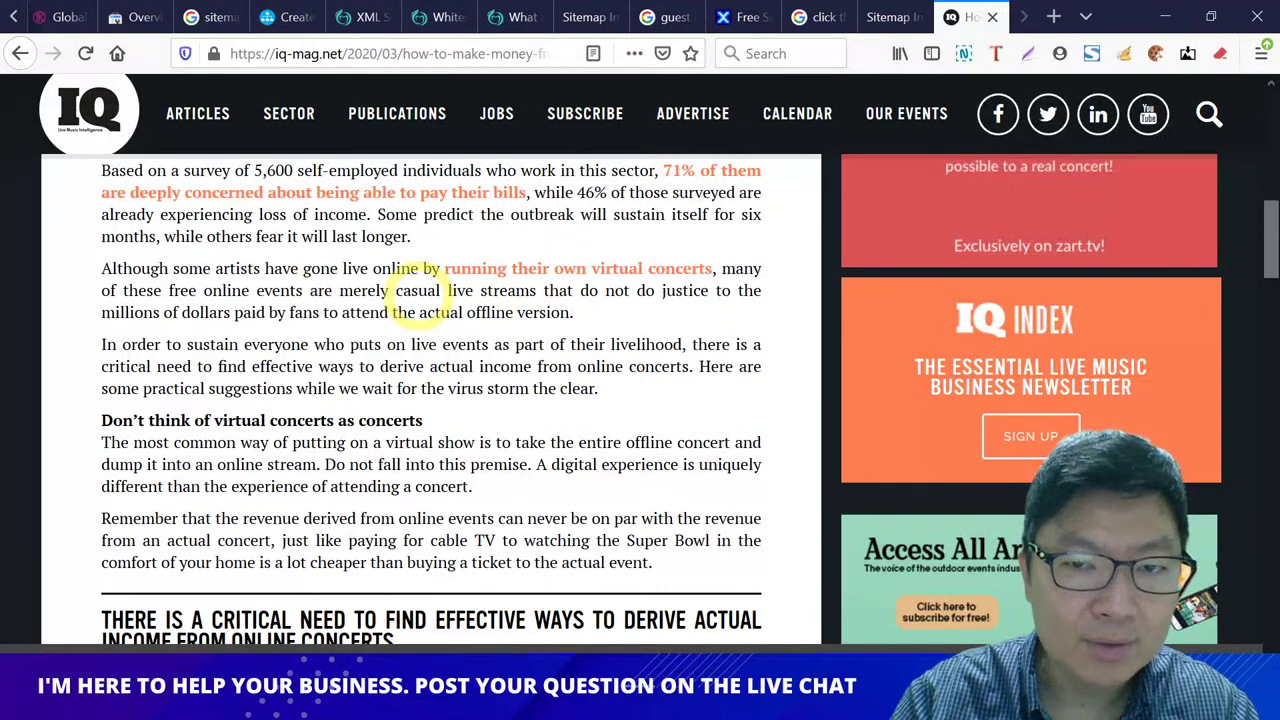
scroll(428, 298, "up", 1)
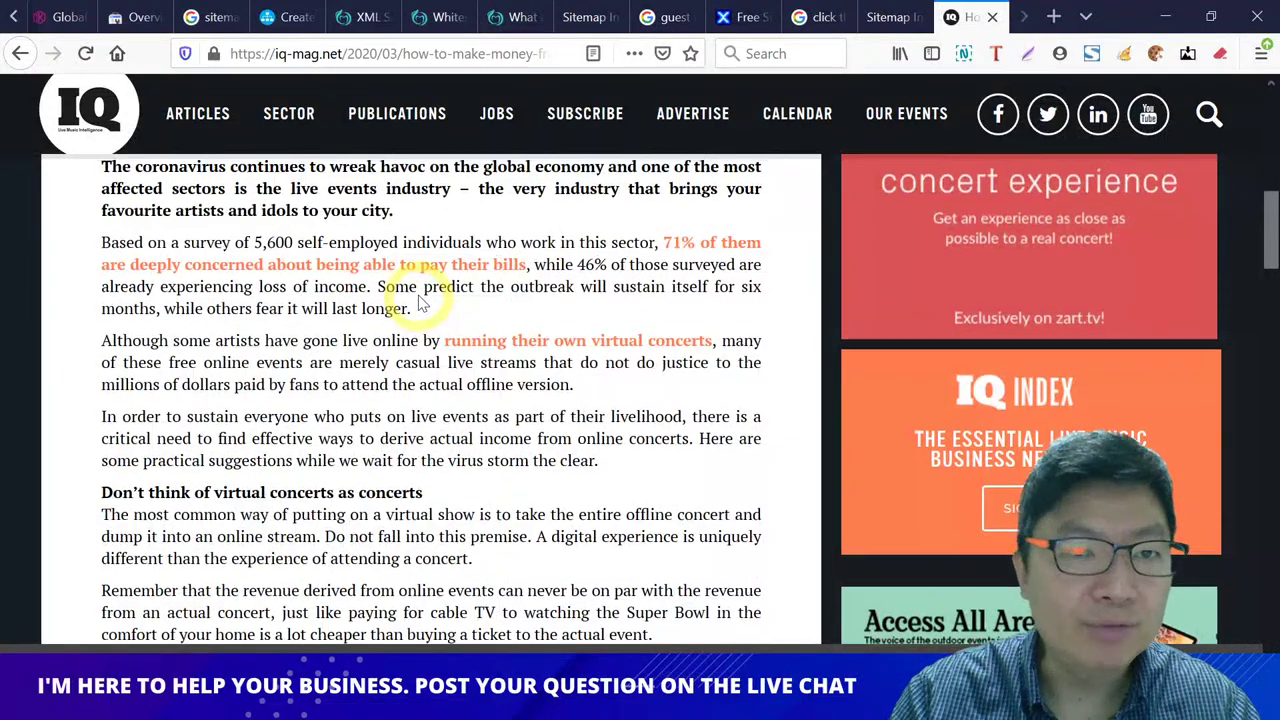
scroll(418, 304, "up", 3)
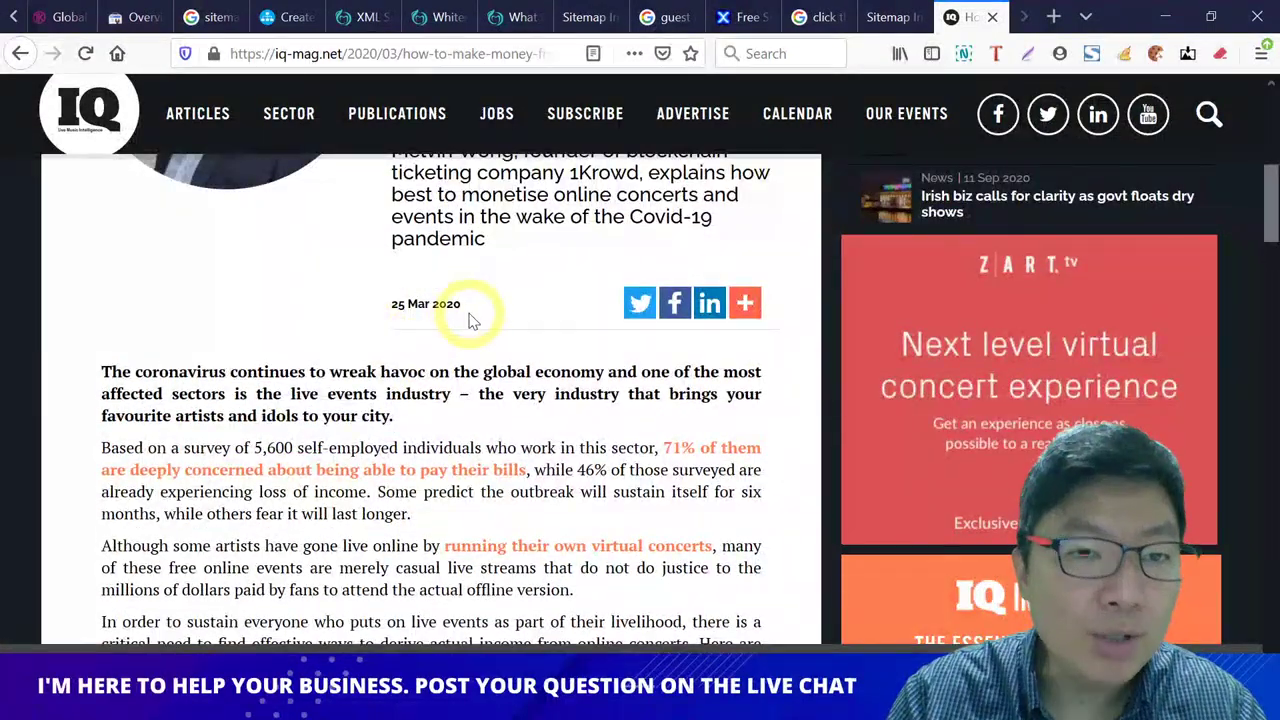
scroll(473, 320, "down", 10)
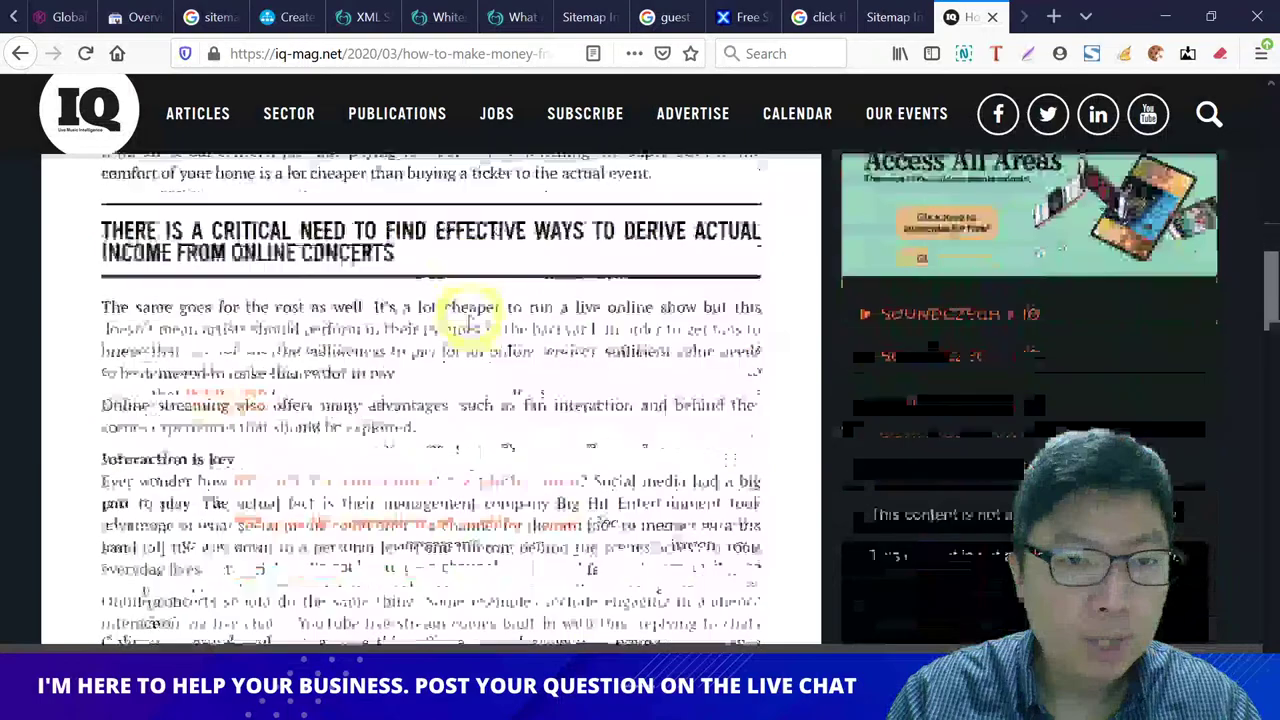
scroll(445, 300, "down", 6)
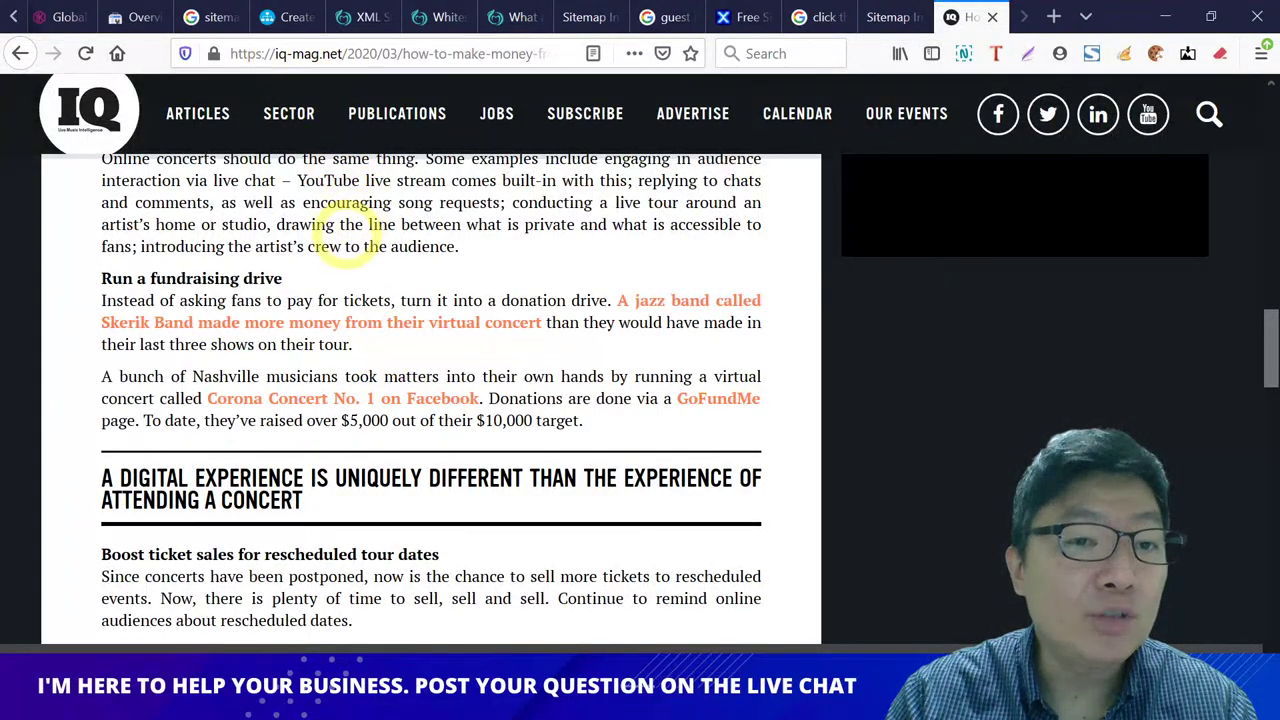
scroll(368, 288, "down", 10)
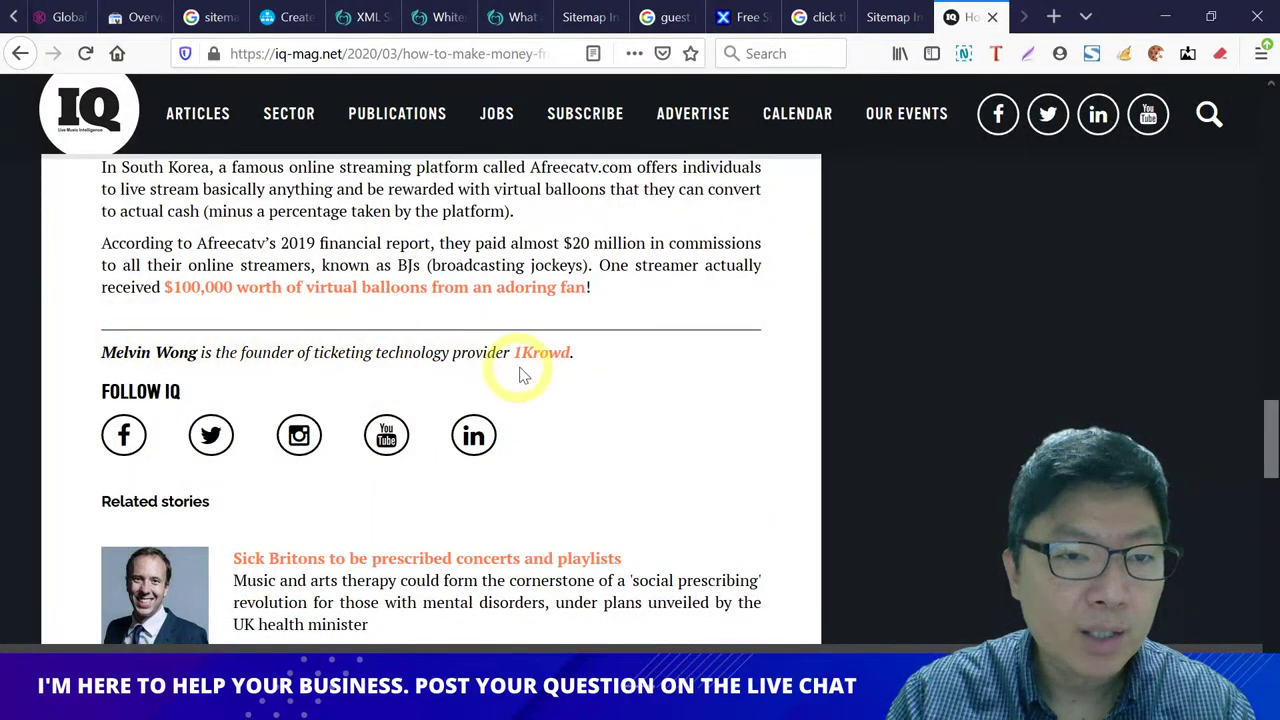
scroll(531, 376, "up", 4)
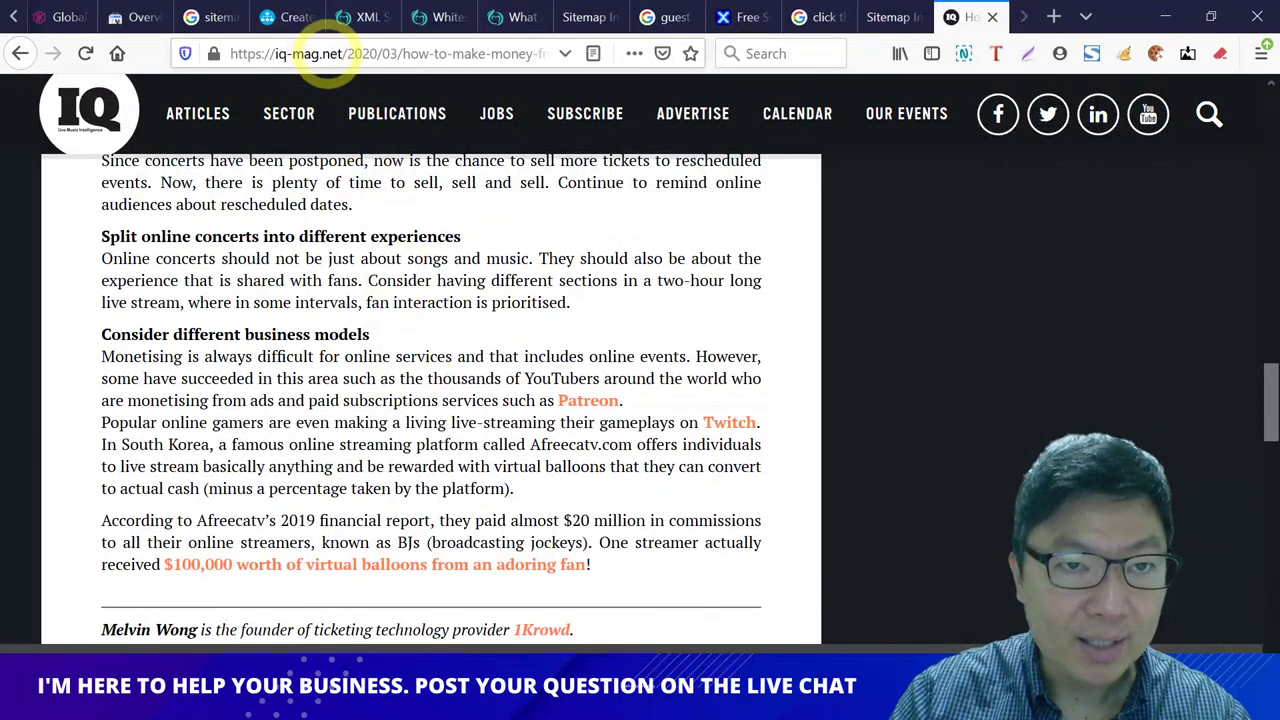
left_click_drag(343, 53, 232, 53)
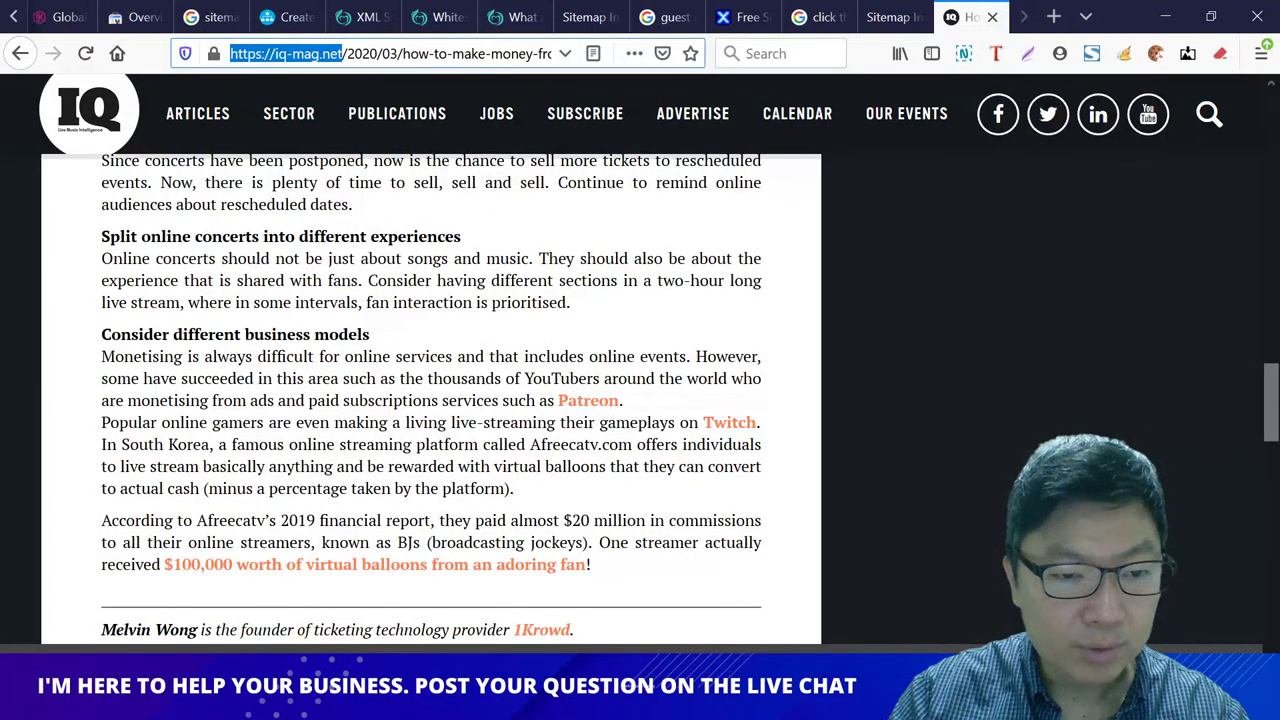
key("alt+Tab")
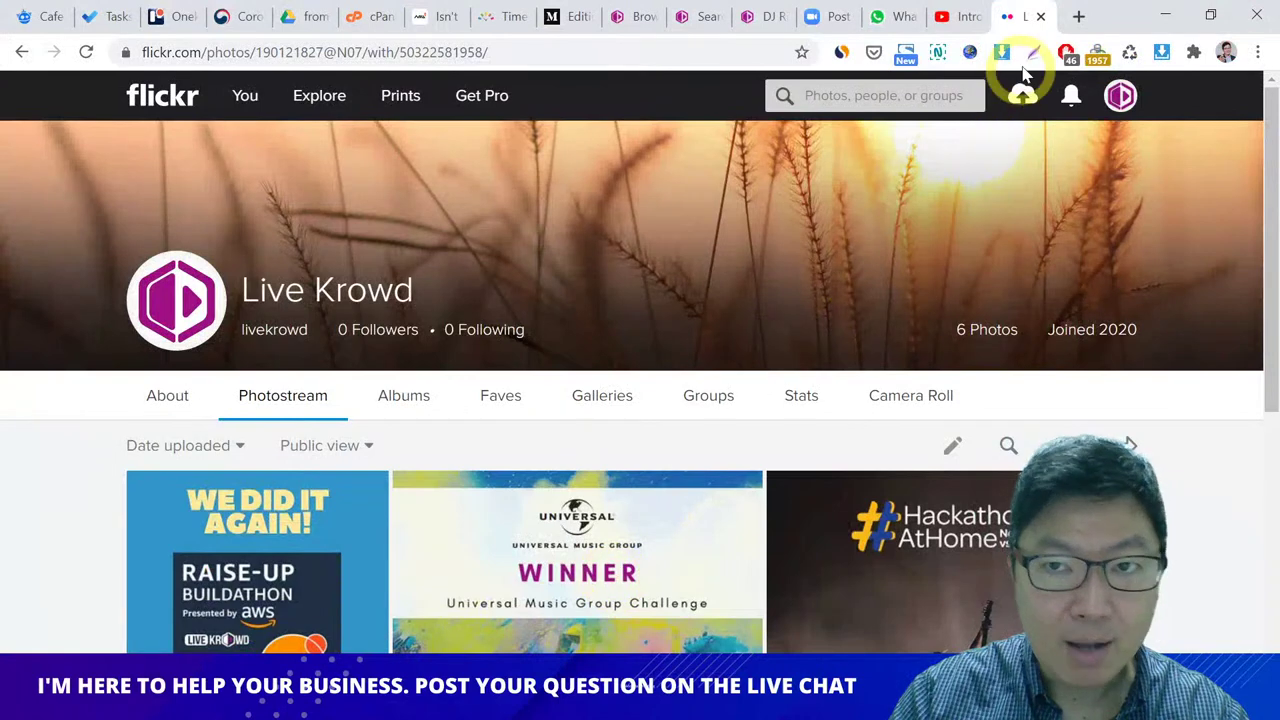
Step: Load iq-mag.net in a new tab and check its SimilarWeb stats: global rank #545,205, UK #66,736
left_click(1078, 18)
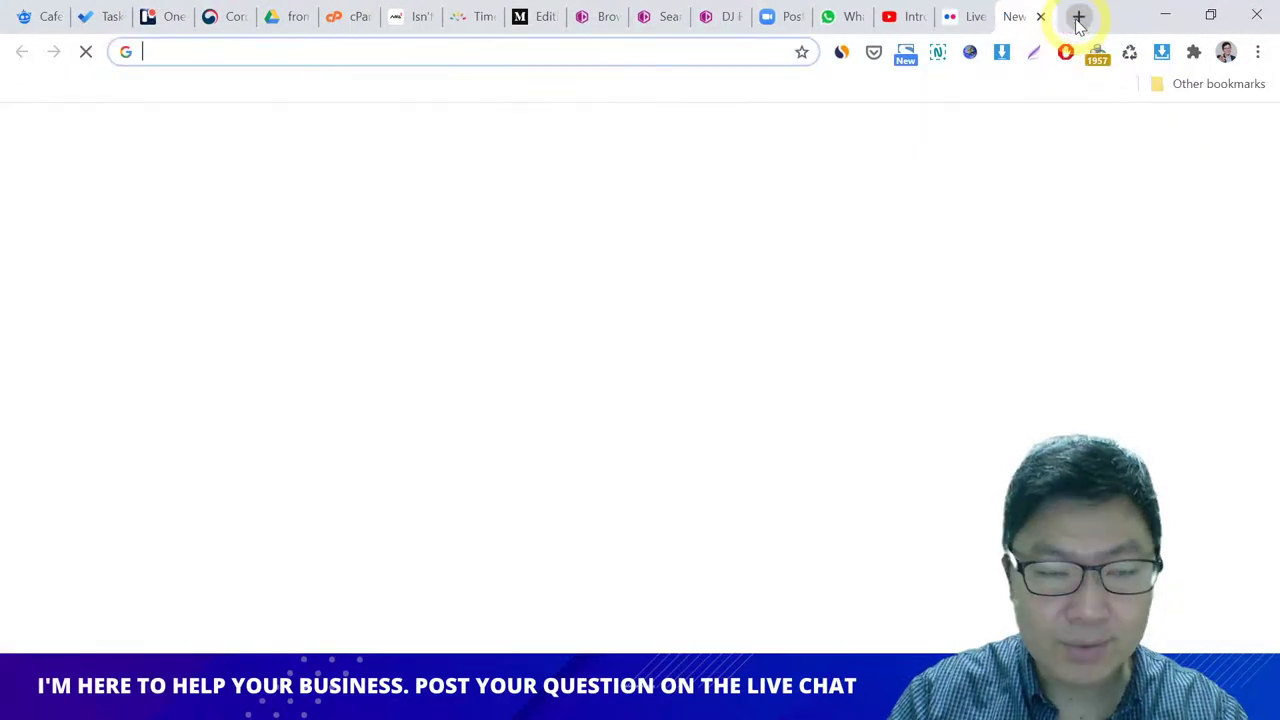
type("iq-mag.net")
key("Return")
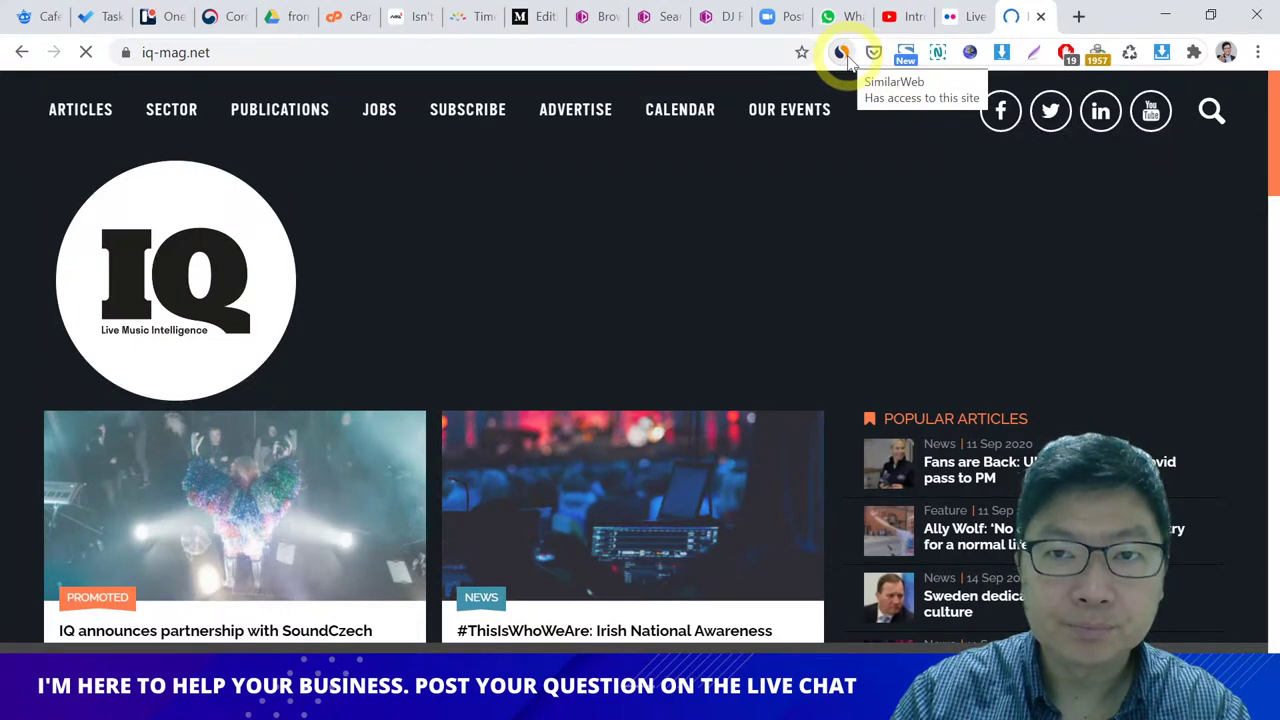
left_click(842, 52)
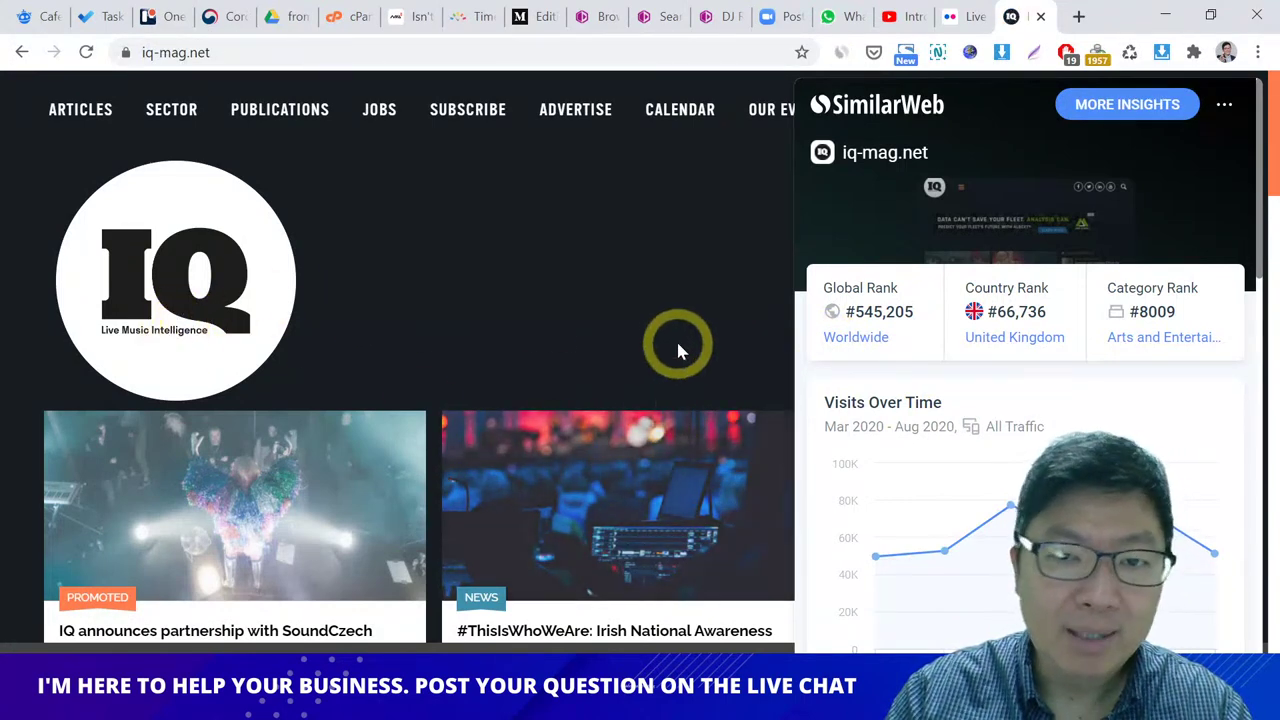
mouse_move(884, 572)
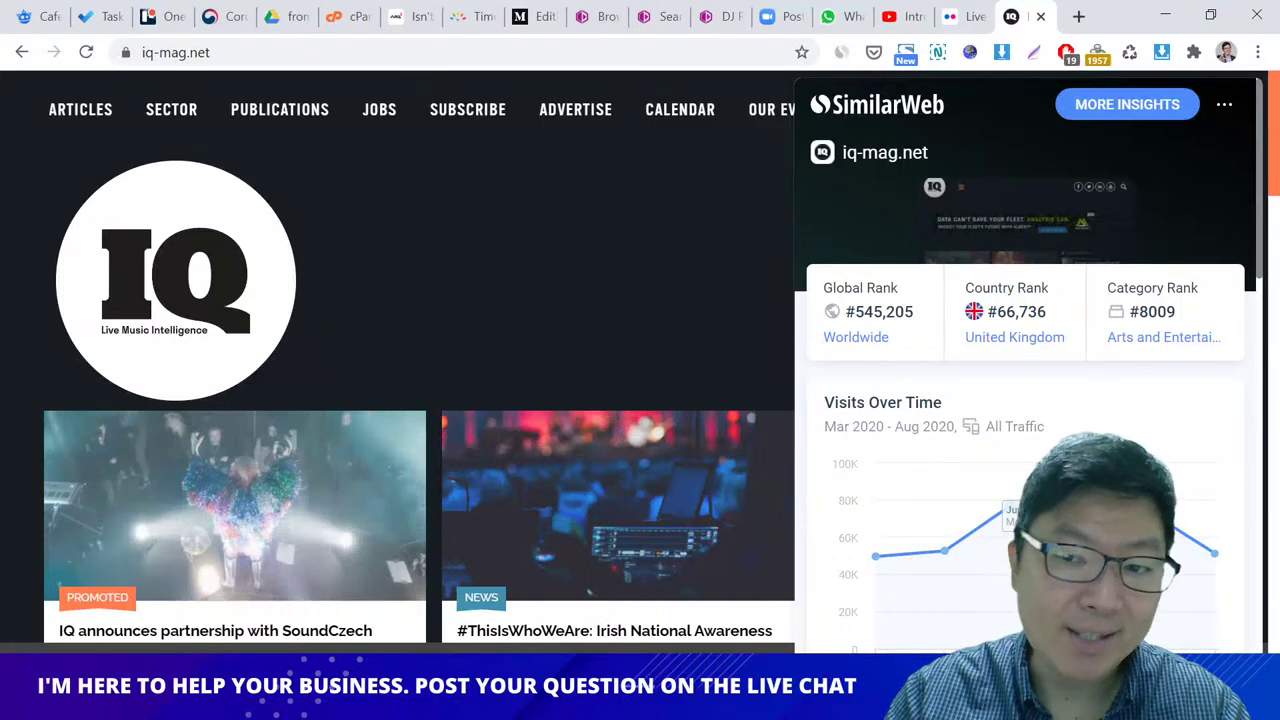
mouse_move(1198, 553)
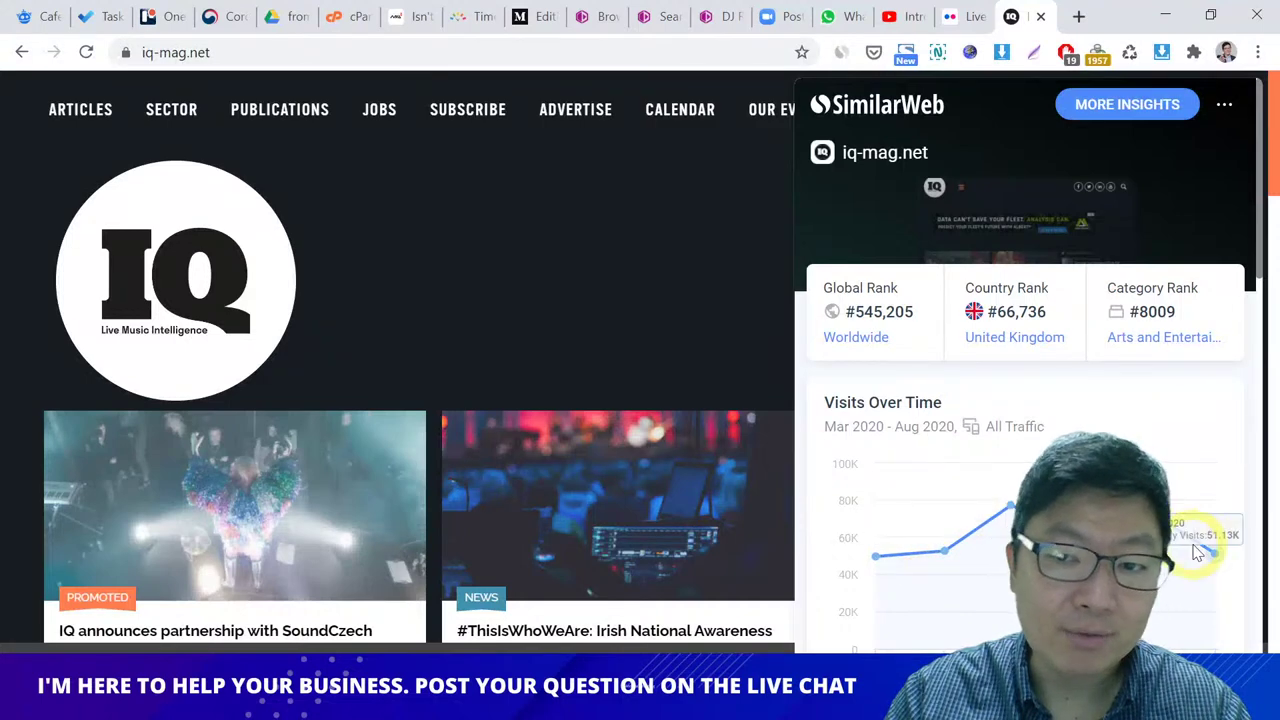
Step: Close the SimilarWeb panel and scroll the IQ Magazine homepage down to Load More Articles and the footer
left_click(729, 344)
scroll(729, 344, "down", 4)
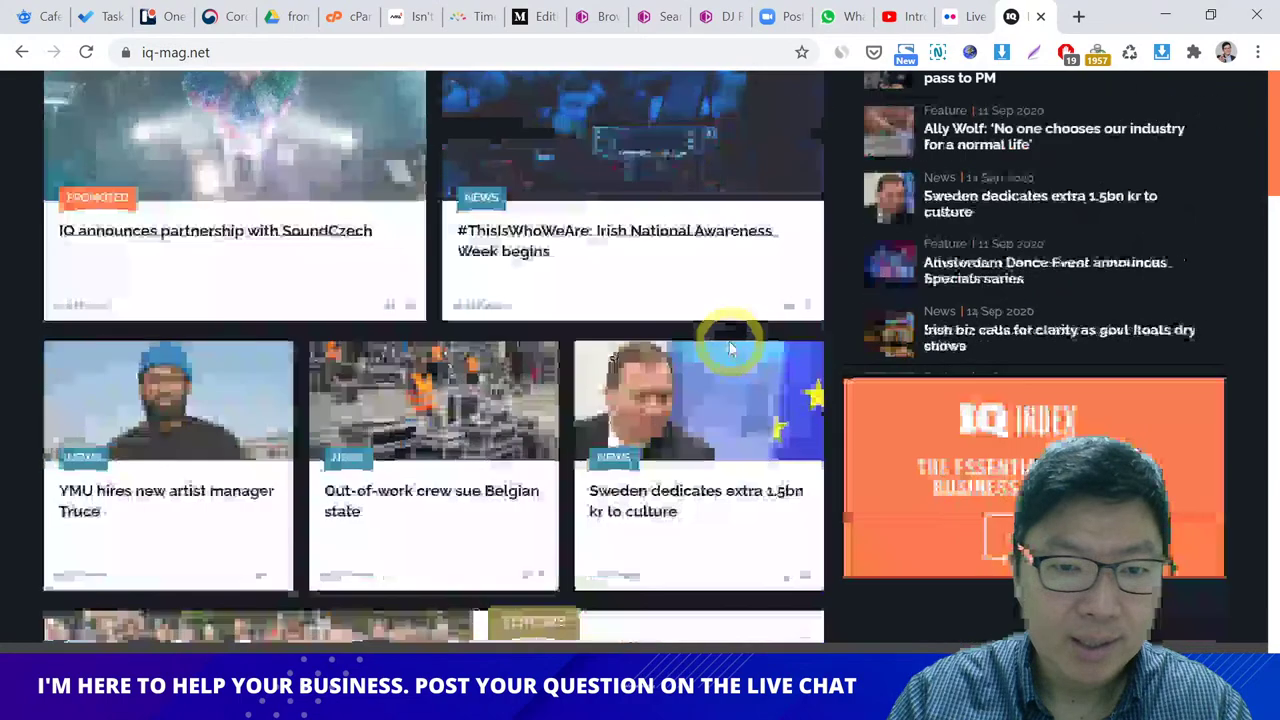
scroll(729, 344, "down", 5)
scroll(729, 344, "up", 5)
scroll(730, 347, "up", 3)
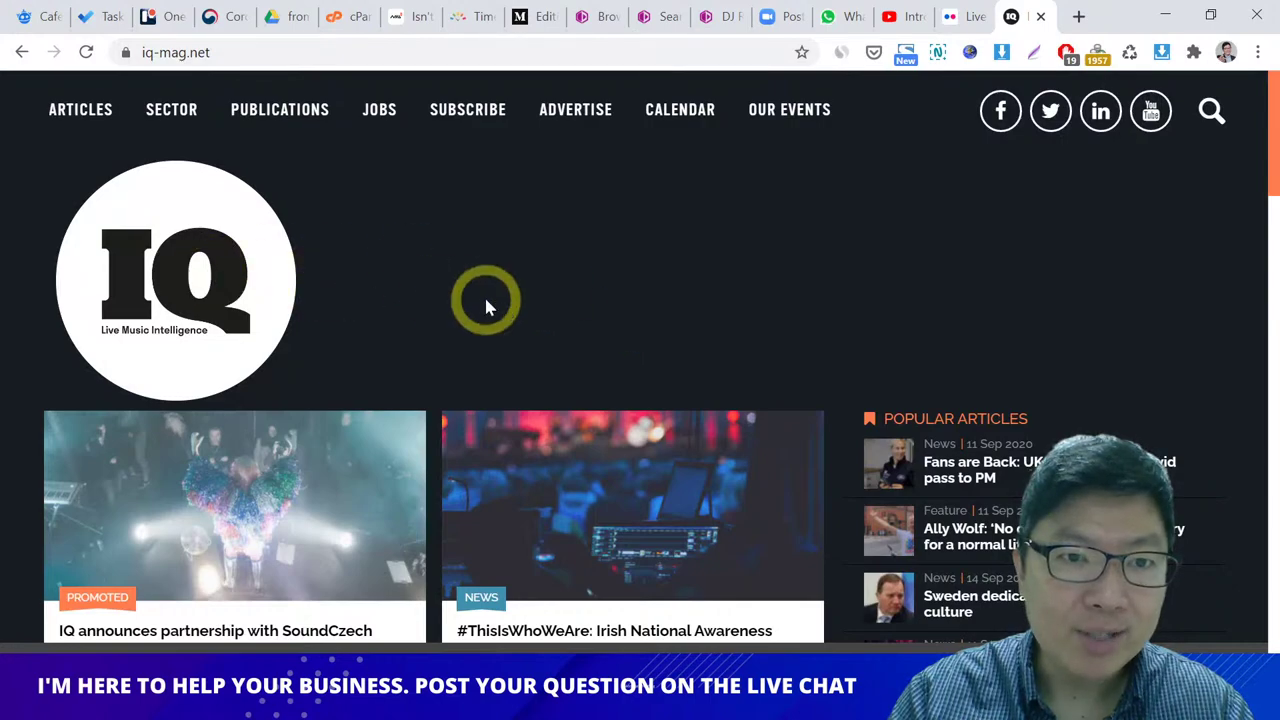
scroll(485, 305, "down", 10)
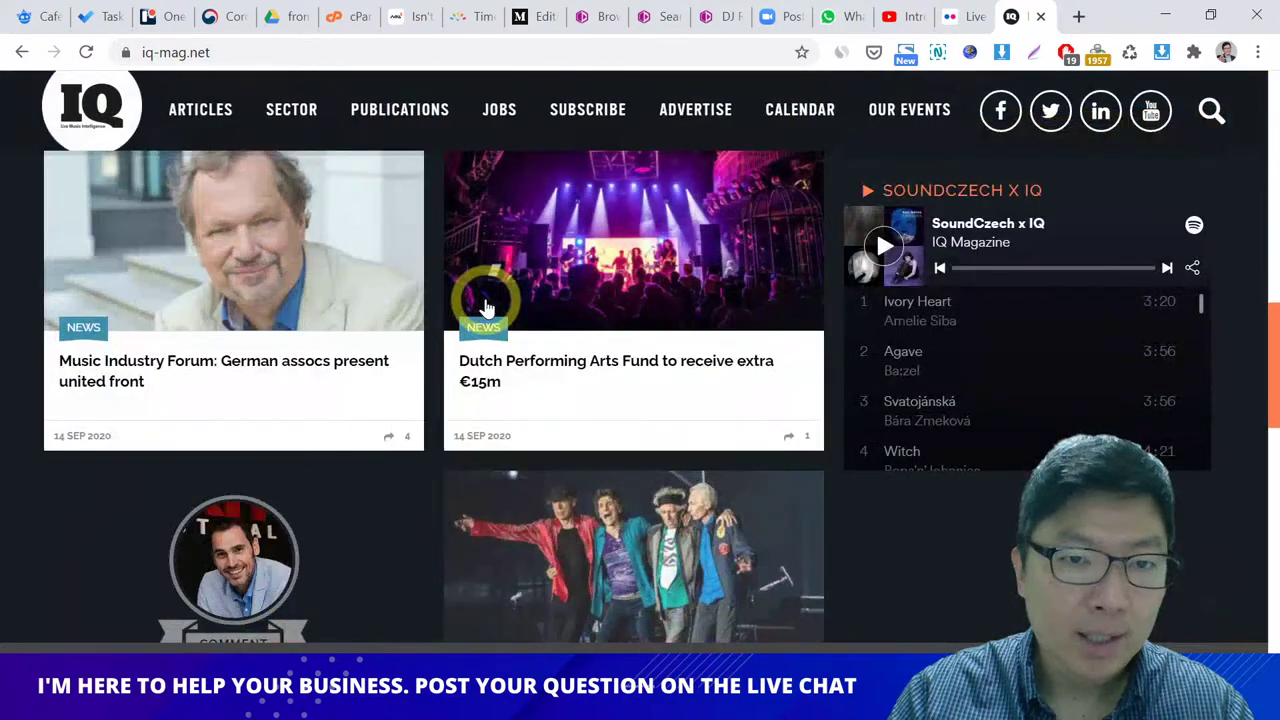
scroll(485, 305, "down", 5)
scroll(485, 305, "down", 3)
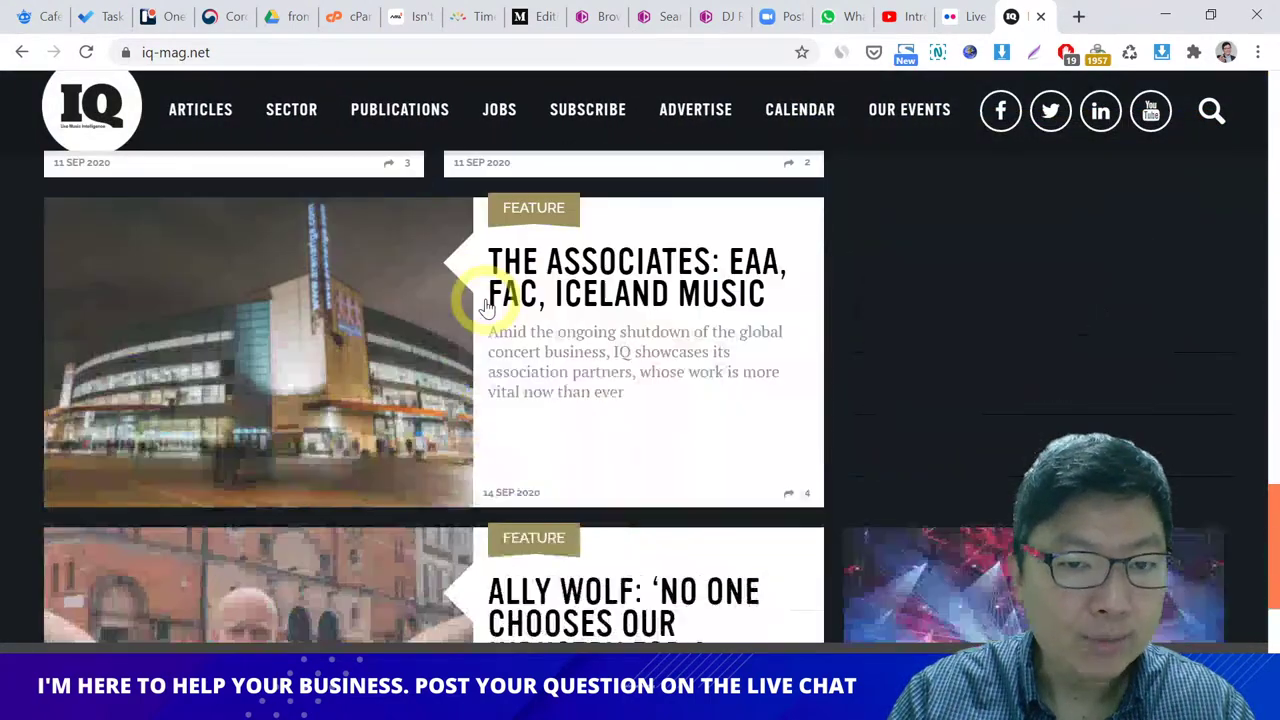
scroll(416, 391, "down", 7)
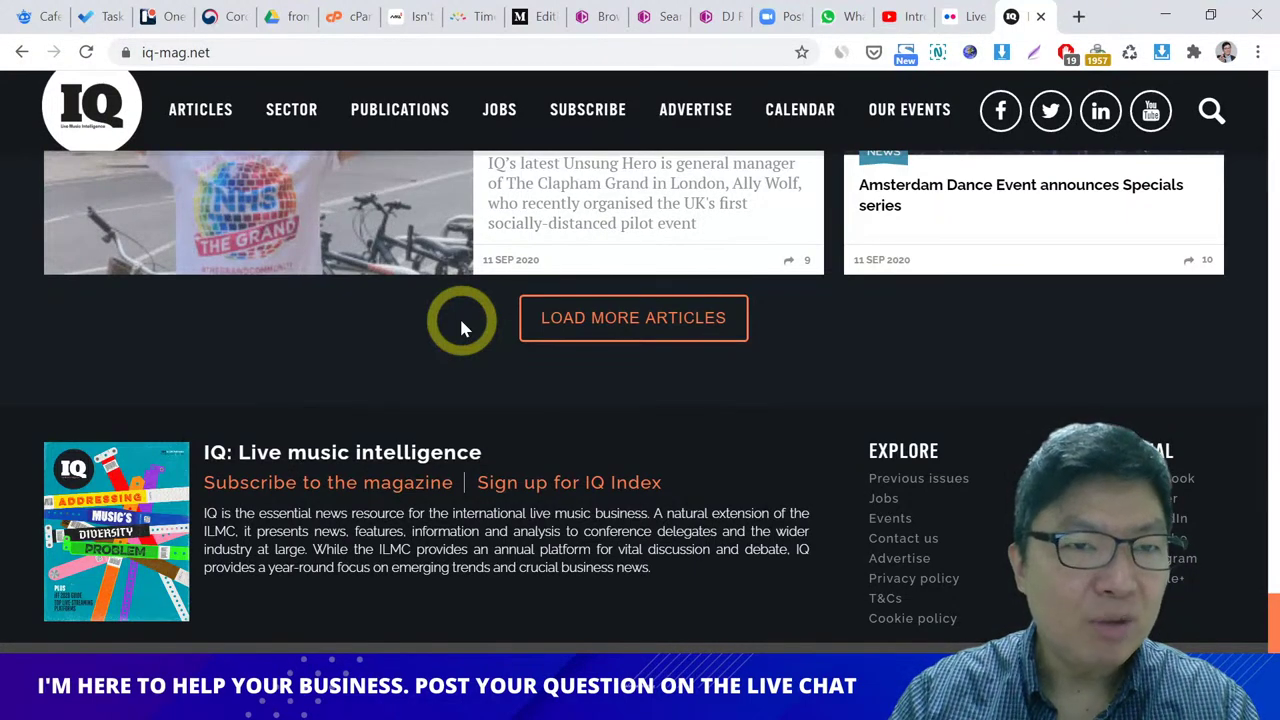
Step: Go to fiverr.com in a new tab and search for 'seo backlinks'
left_click(1079, 17)
type("fiverr.com")
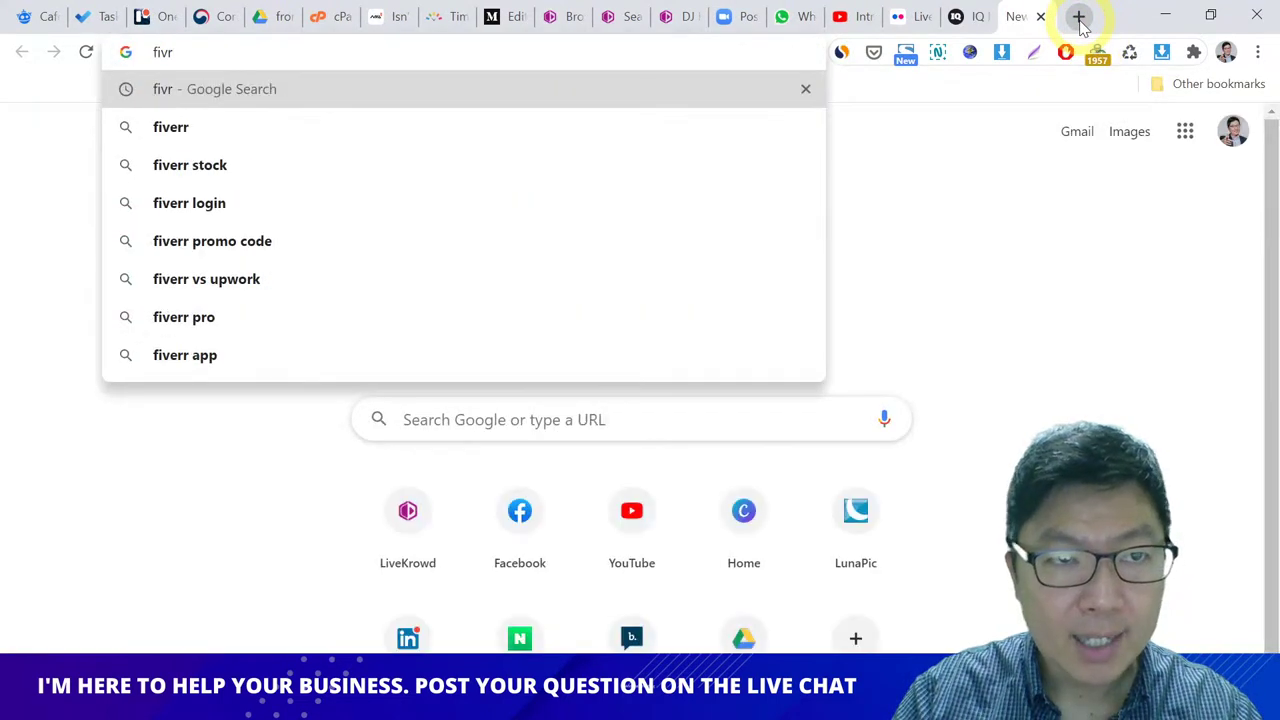
key("Return")
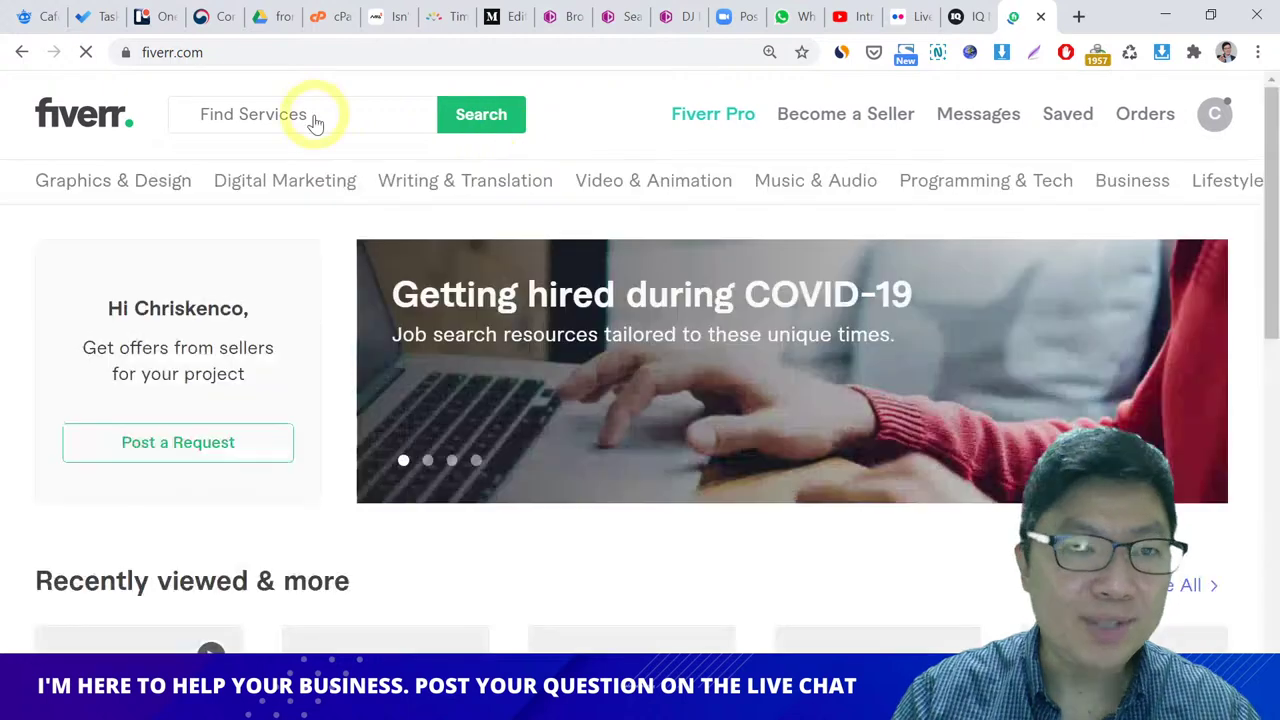
left_click(322, 114)
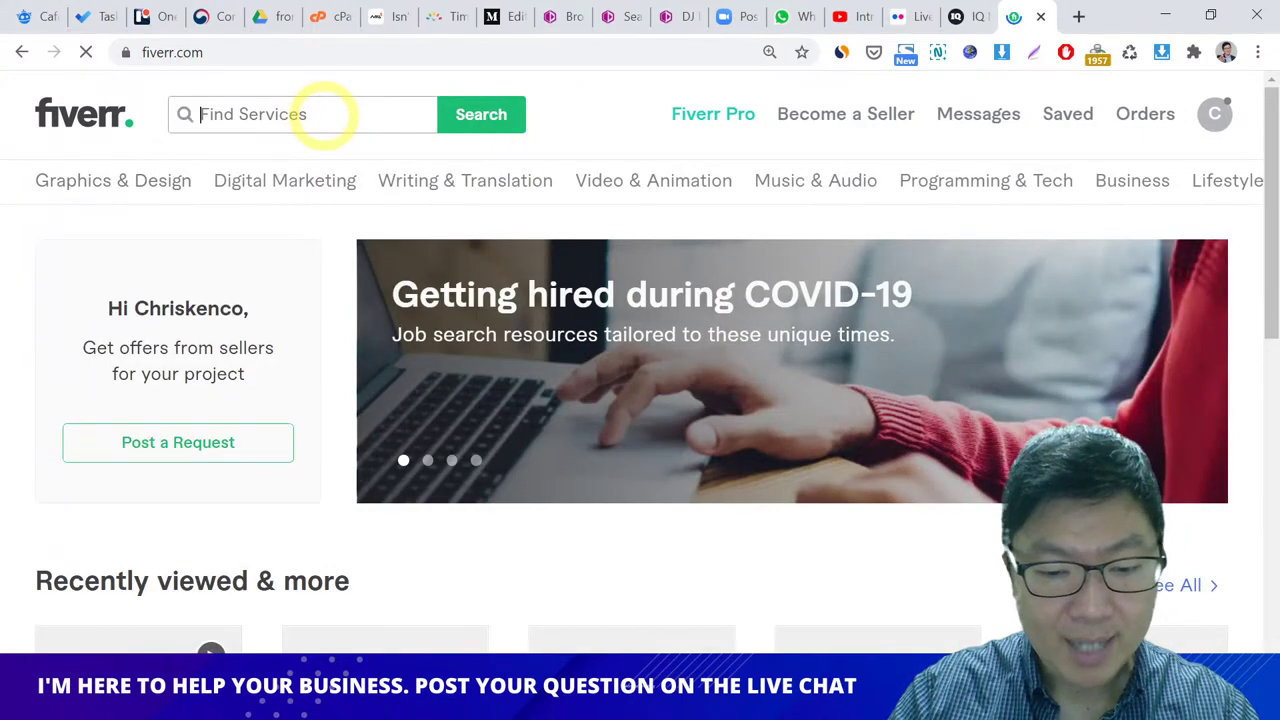
type("seo backlinks")
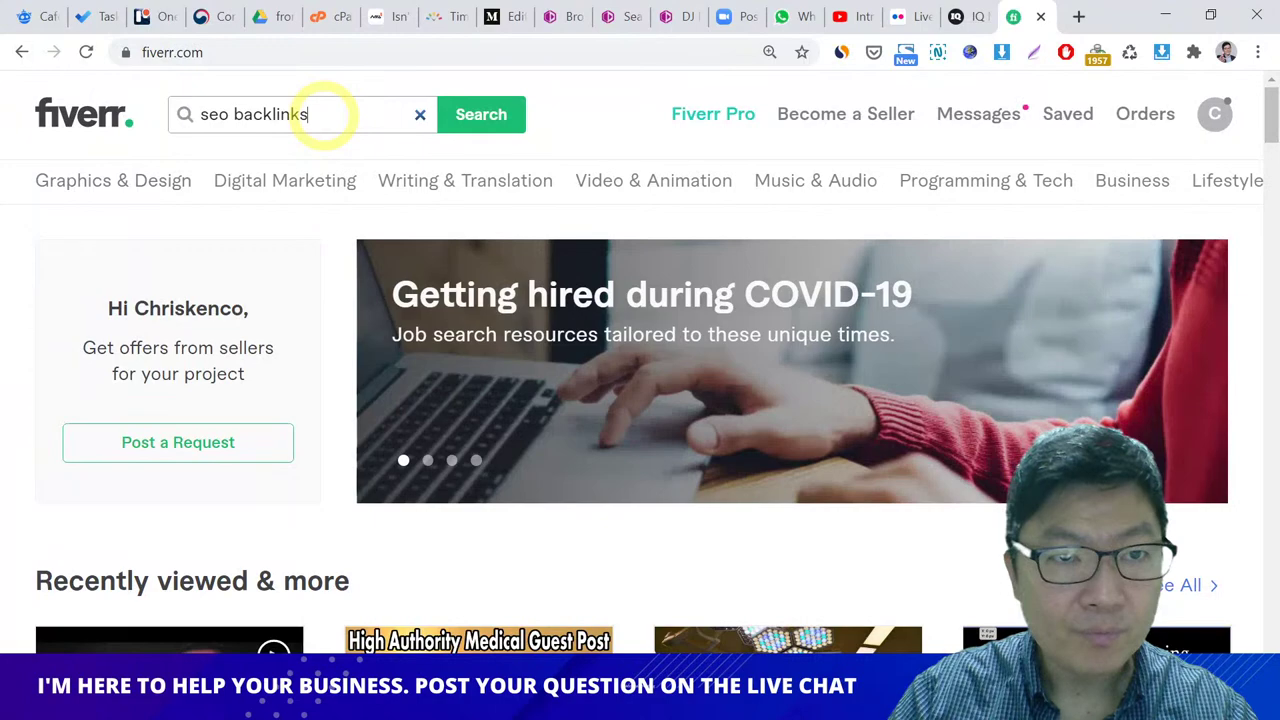
key("Return")
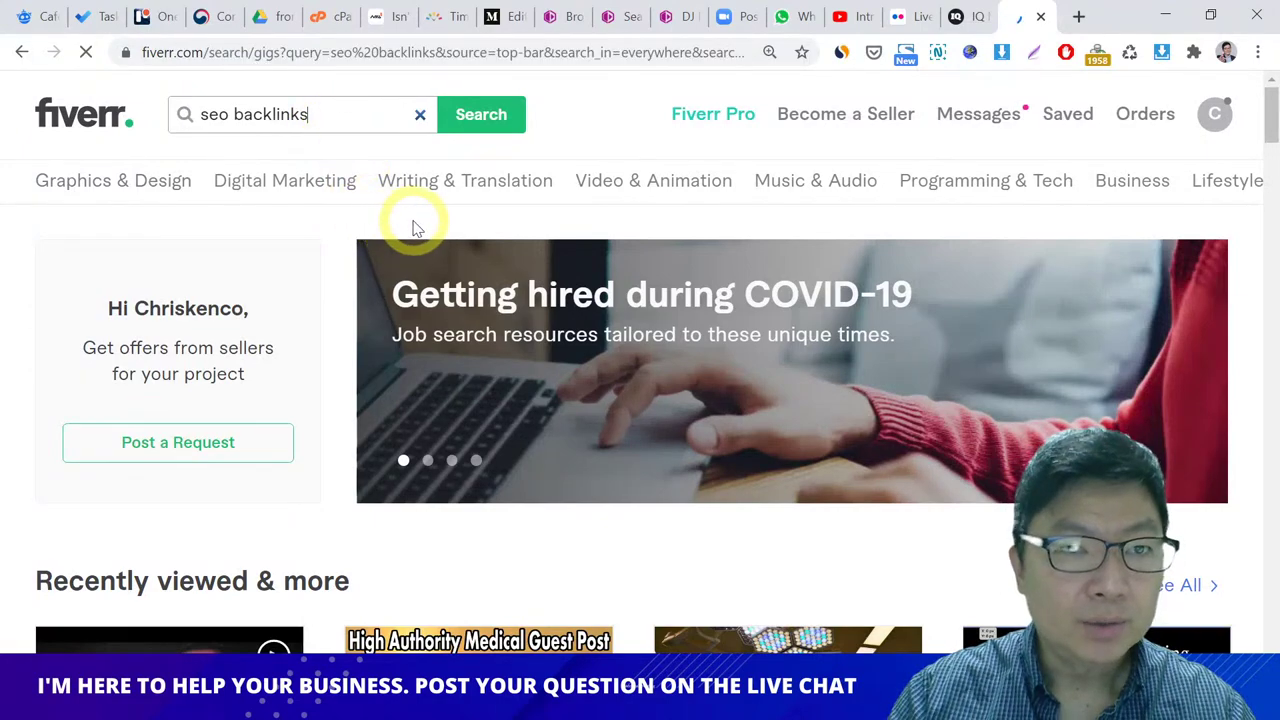
Step: Scroll through the 6,951 'seo backlinks' gigs, comparing sellers' offers and starting prices
scroll(455, 262, "down", 3)
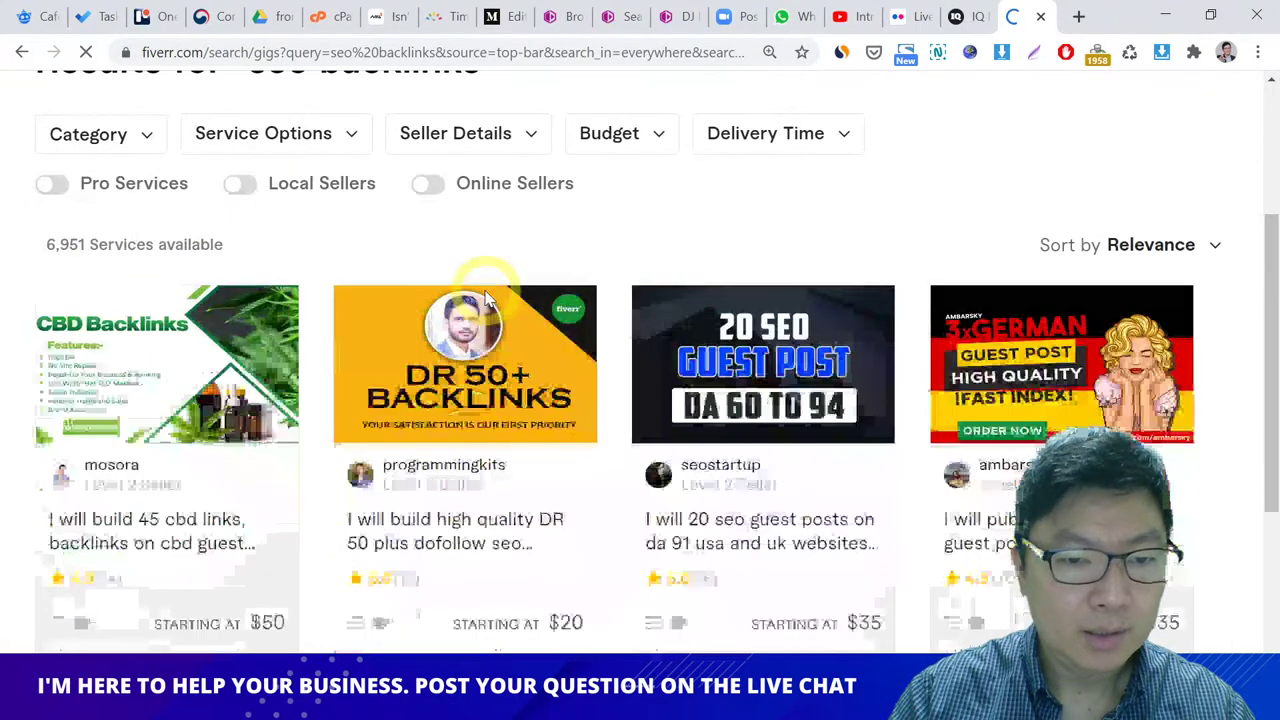
scroll(490, 355, "down", 3)
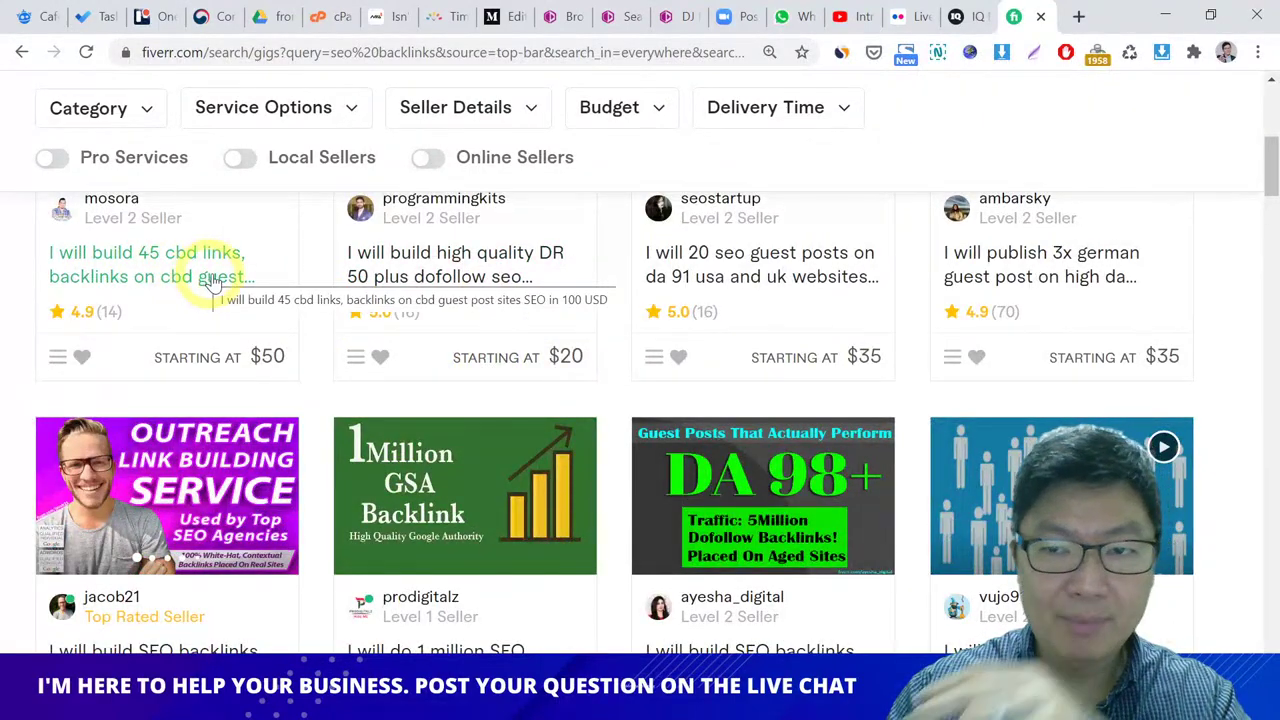
scroll(455, 288, "down", 1)
scroll(455, 288, "down", 2)
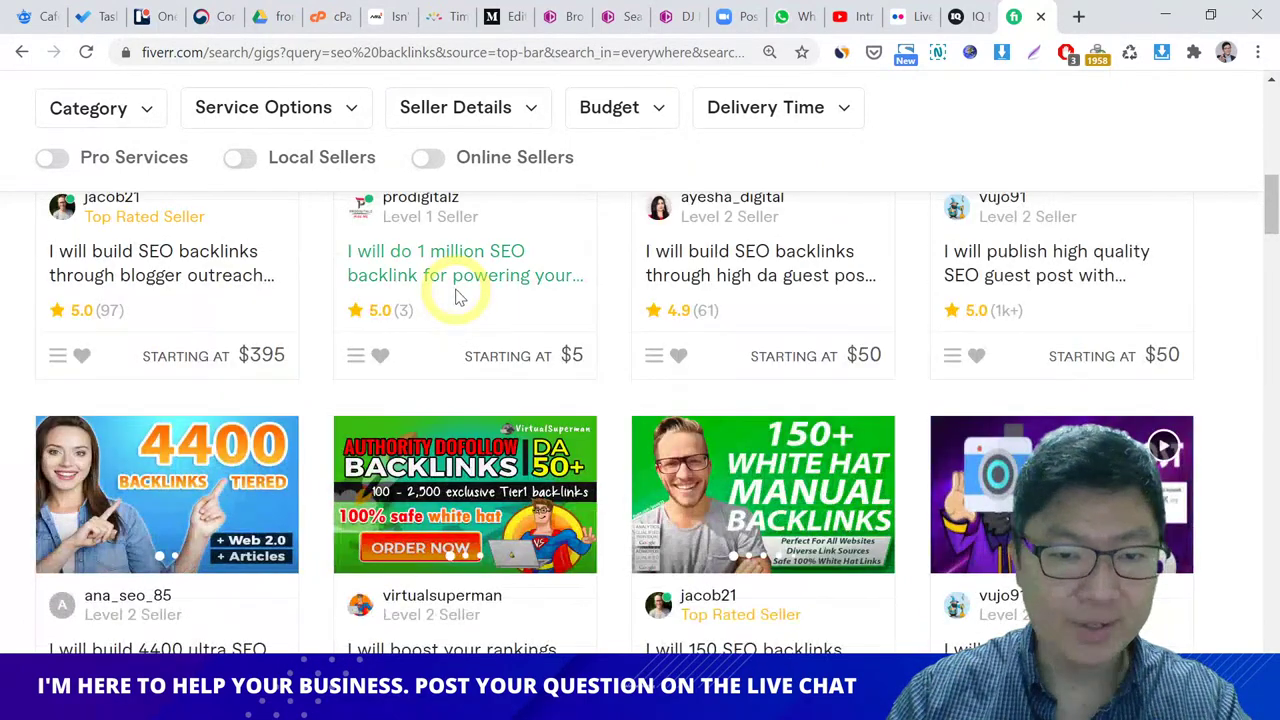
scroll(455, 296, "down", 2)
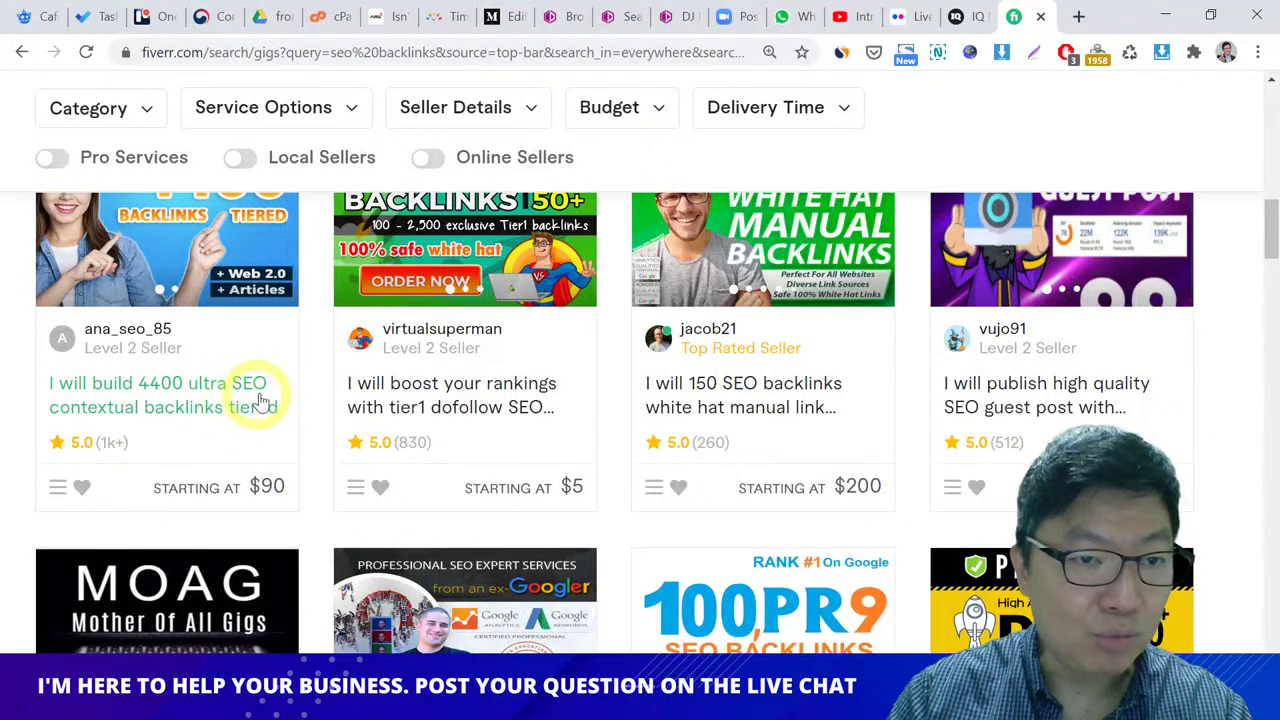
scroll(900, 362, "down", 3)
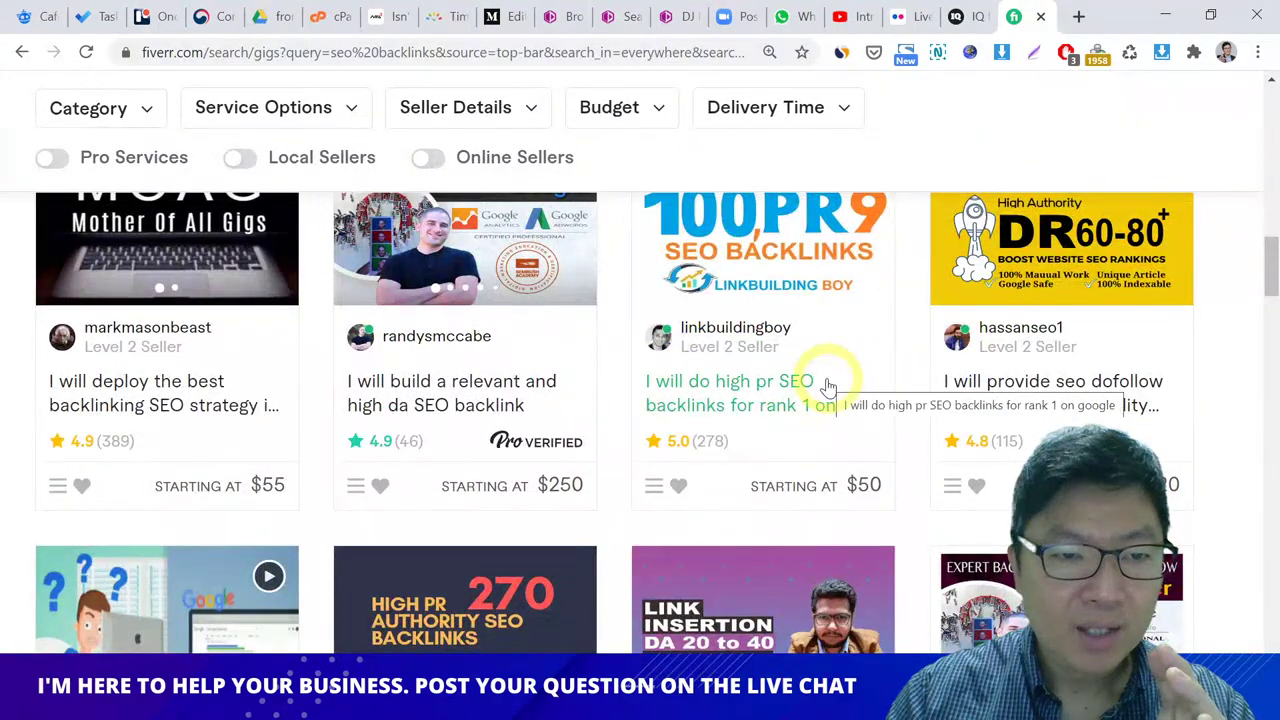
scroll(380, 358, "up", 3)
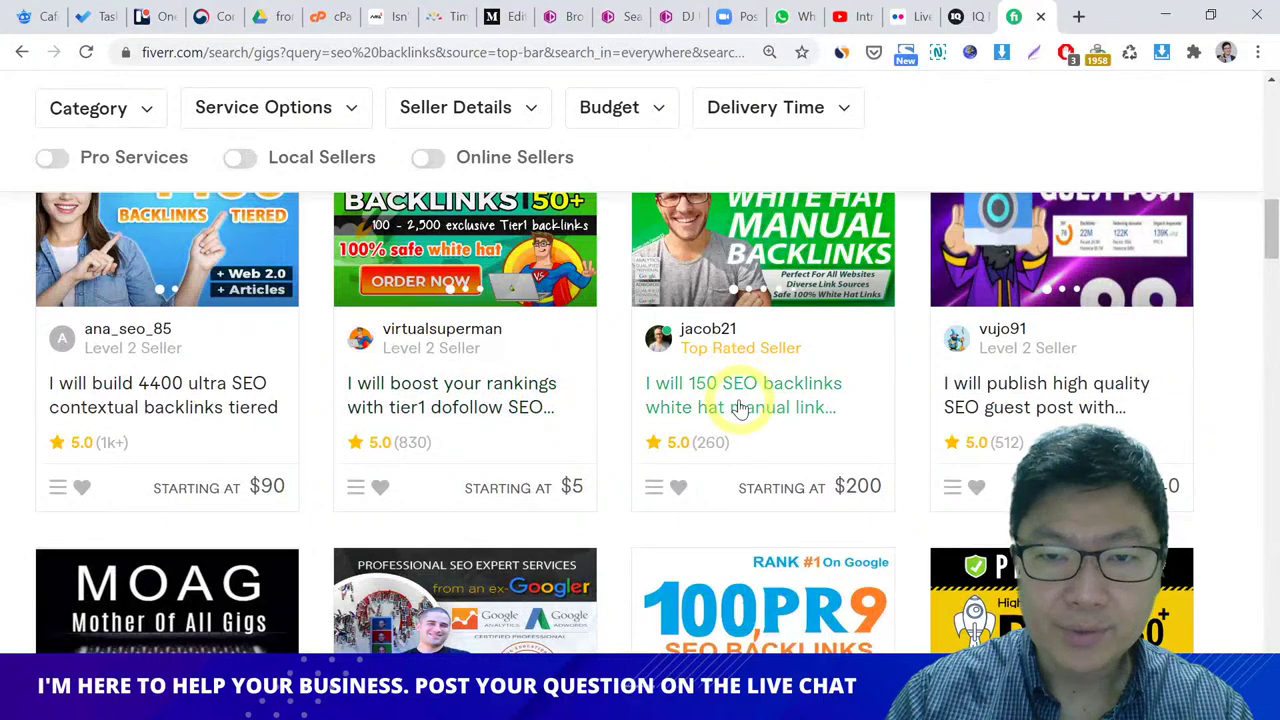
scroll(771, 414, "up", 5)
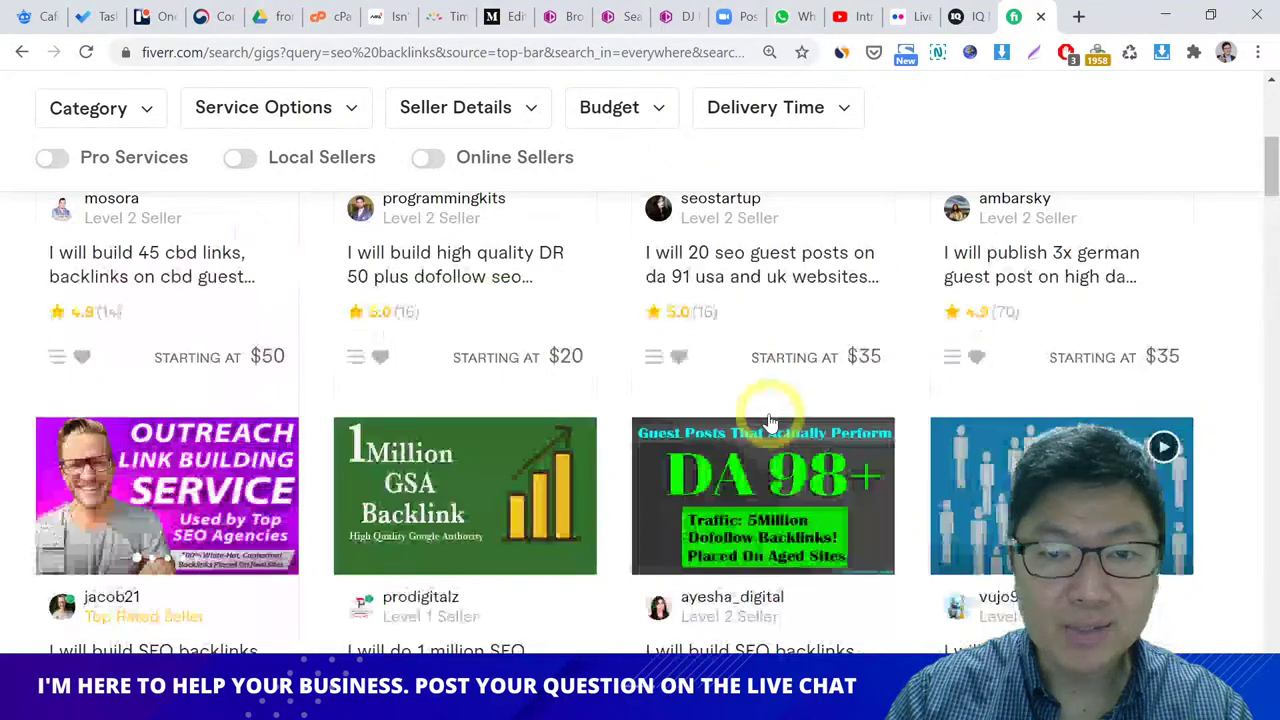
scroll(666, 371, "down", 2)
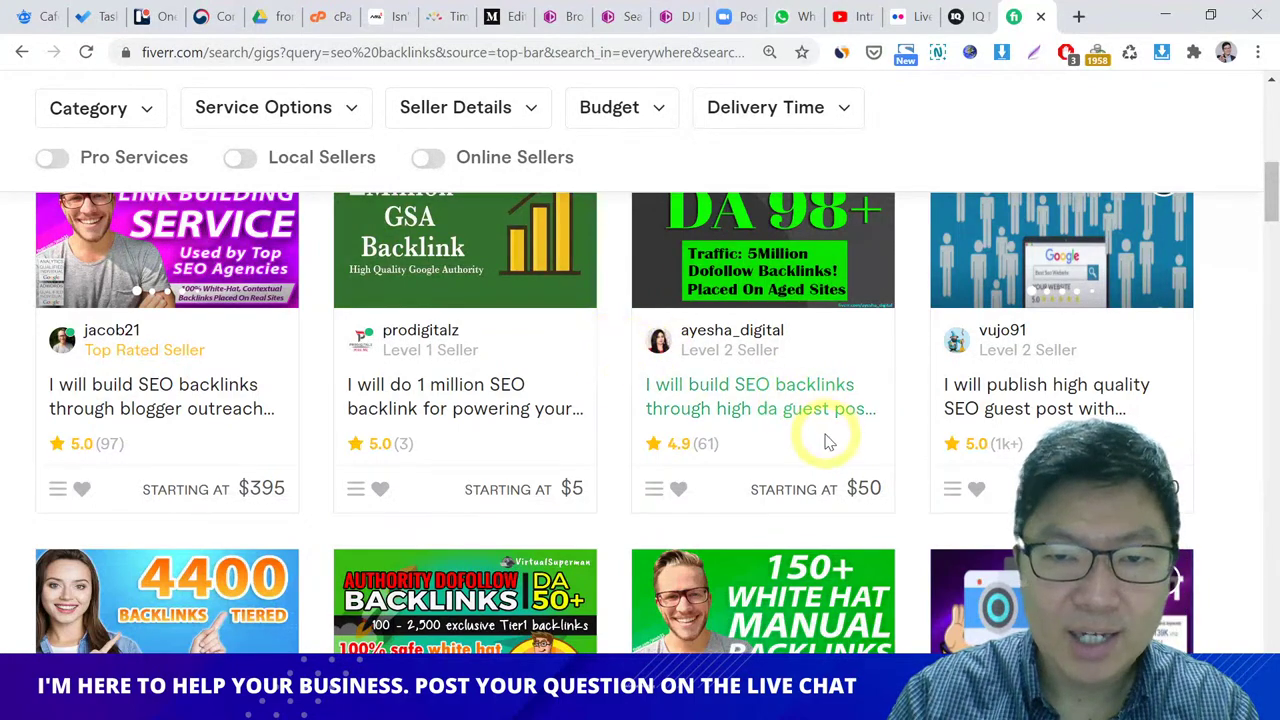
scroll(829, 430, "down", 1)
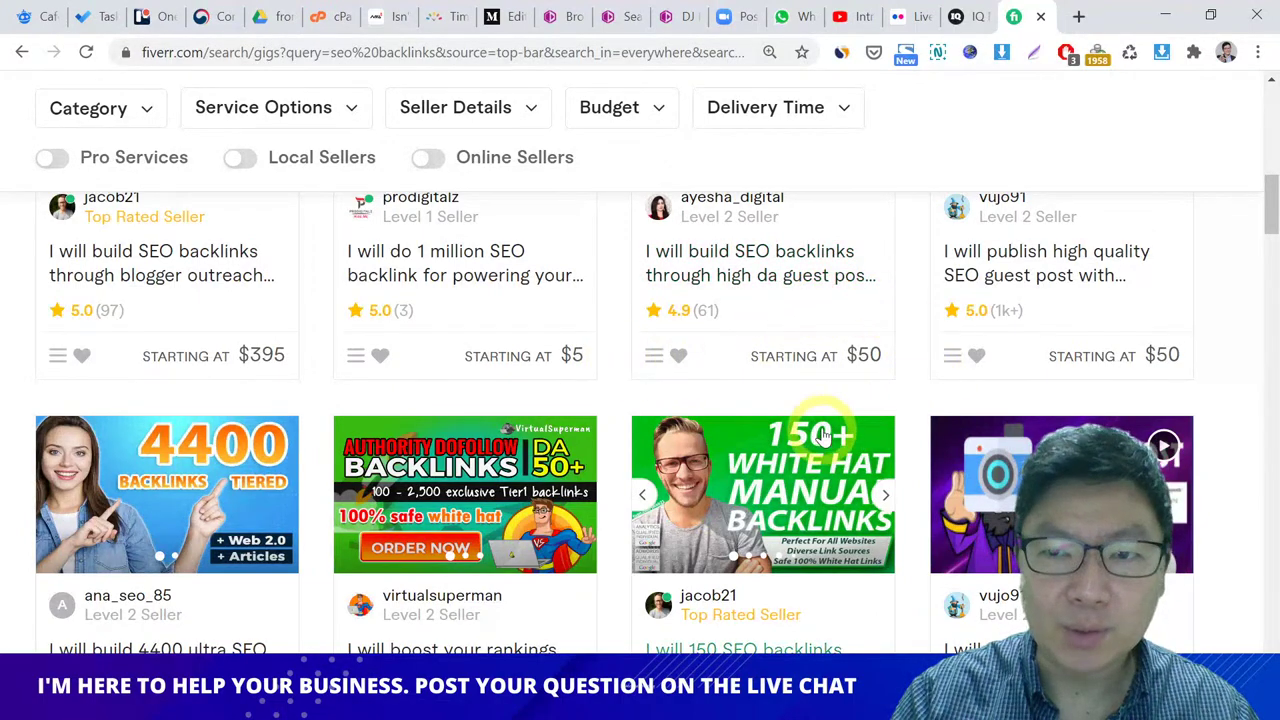
scroll(1003, 418, "down", 1)
scroll(608, 394, "down", 4)
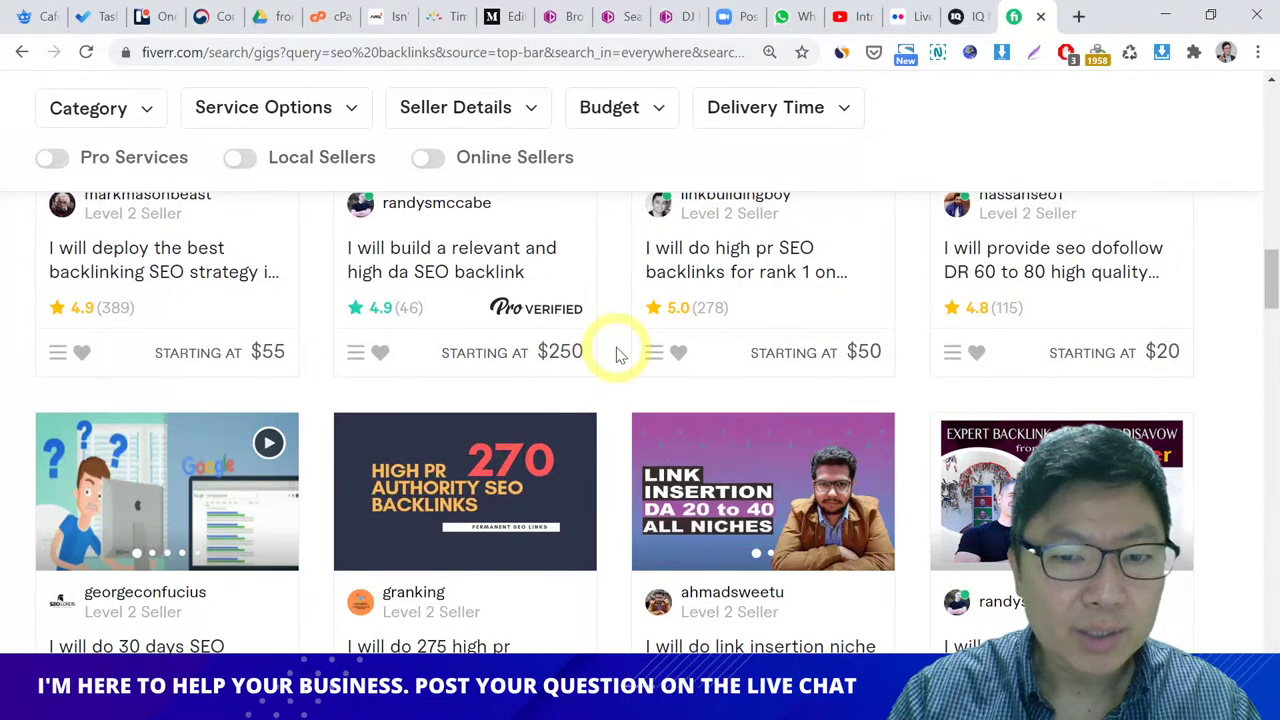
scroll(616, 410, "down", 1)
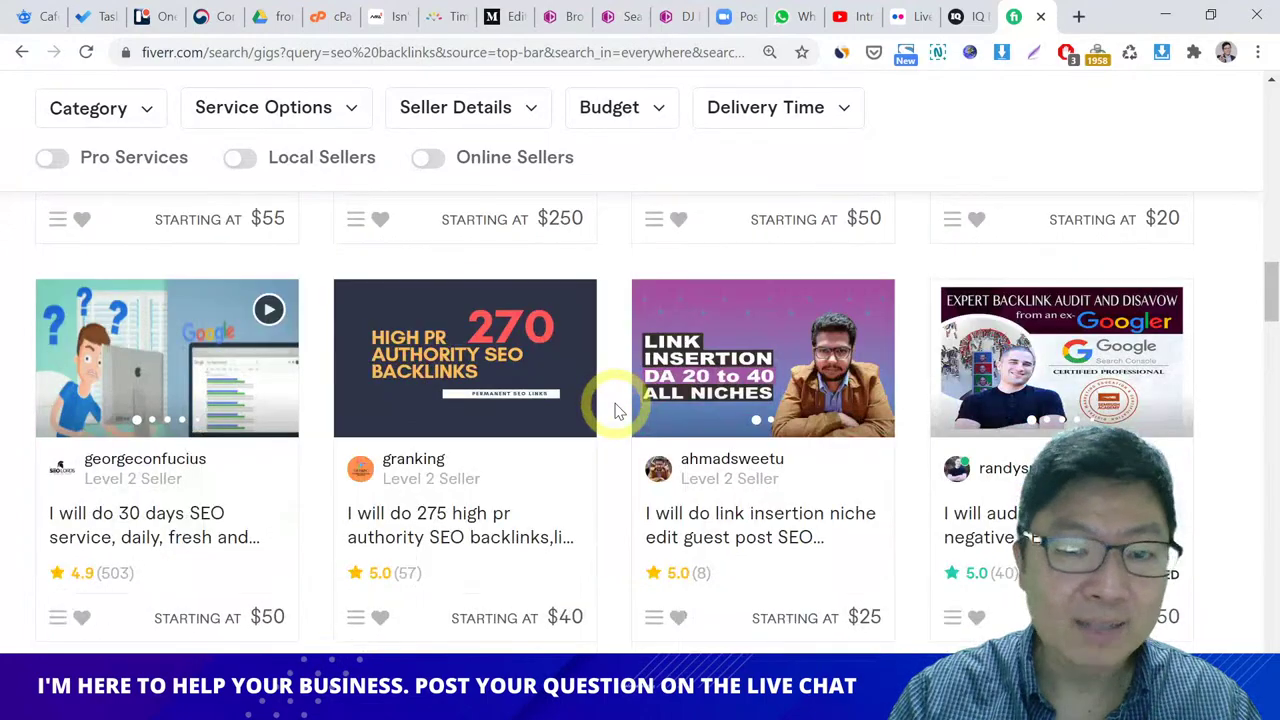
scroll(616, 410, "down", 3)
scroll(616, 410, "down", 3)
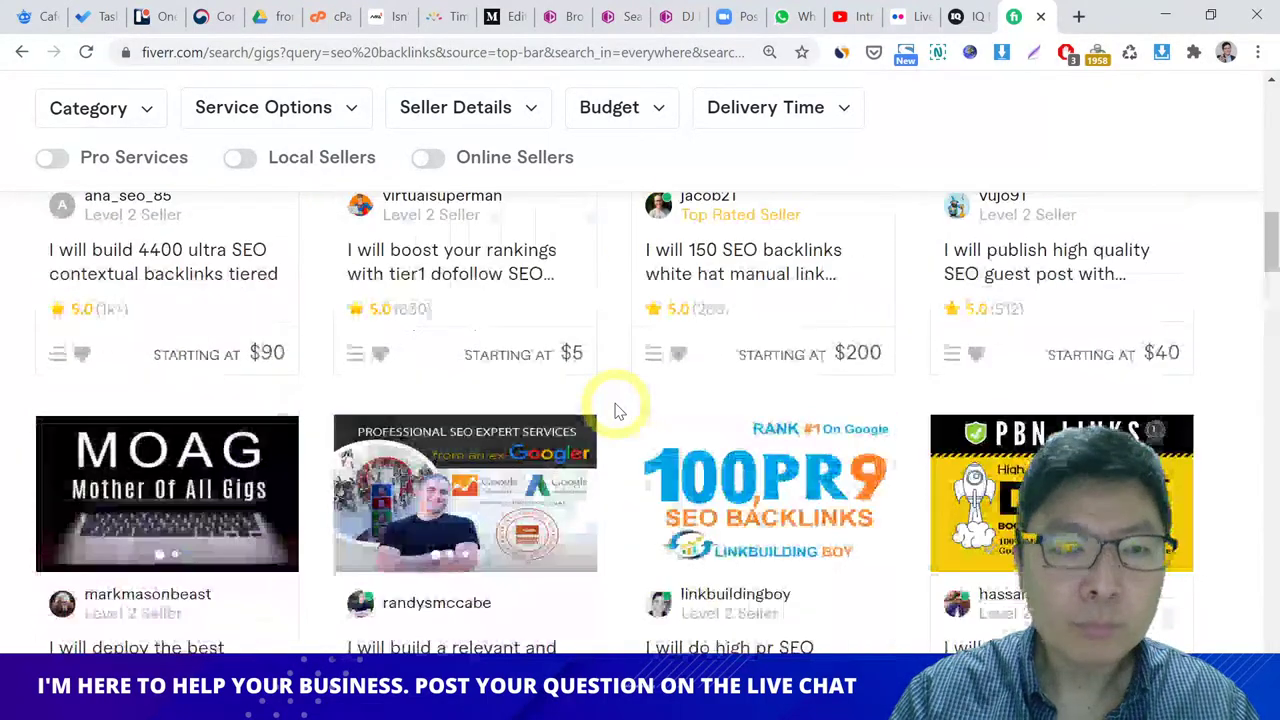
scroll(616, 410, "up", 15)
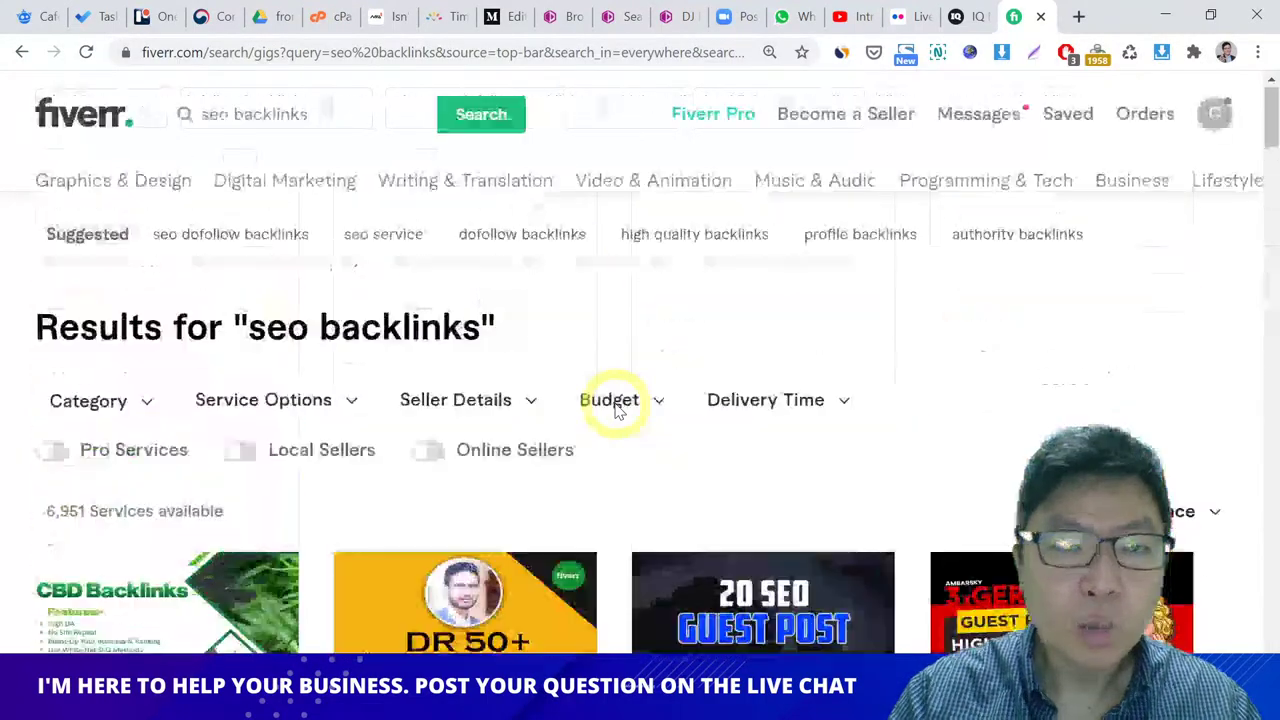
left_click(1078, 16)
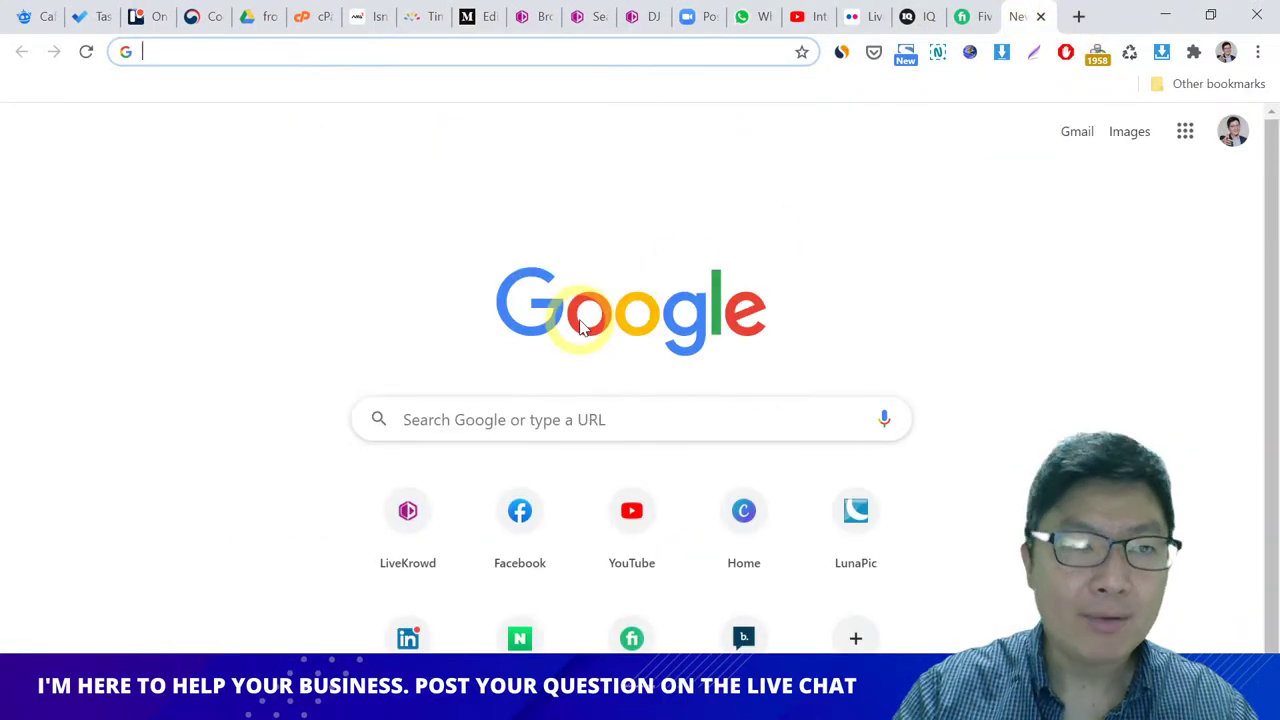
Step: Search Google for 'invisible braces uk', correcting the misspelled 'incivsible'
type("incivsib")
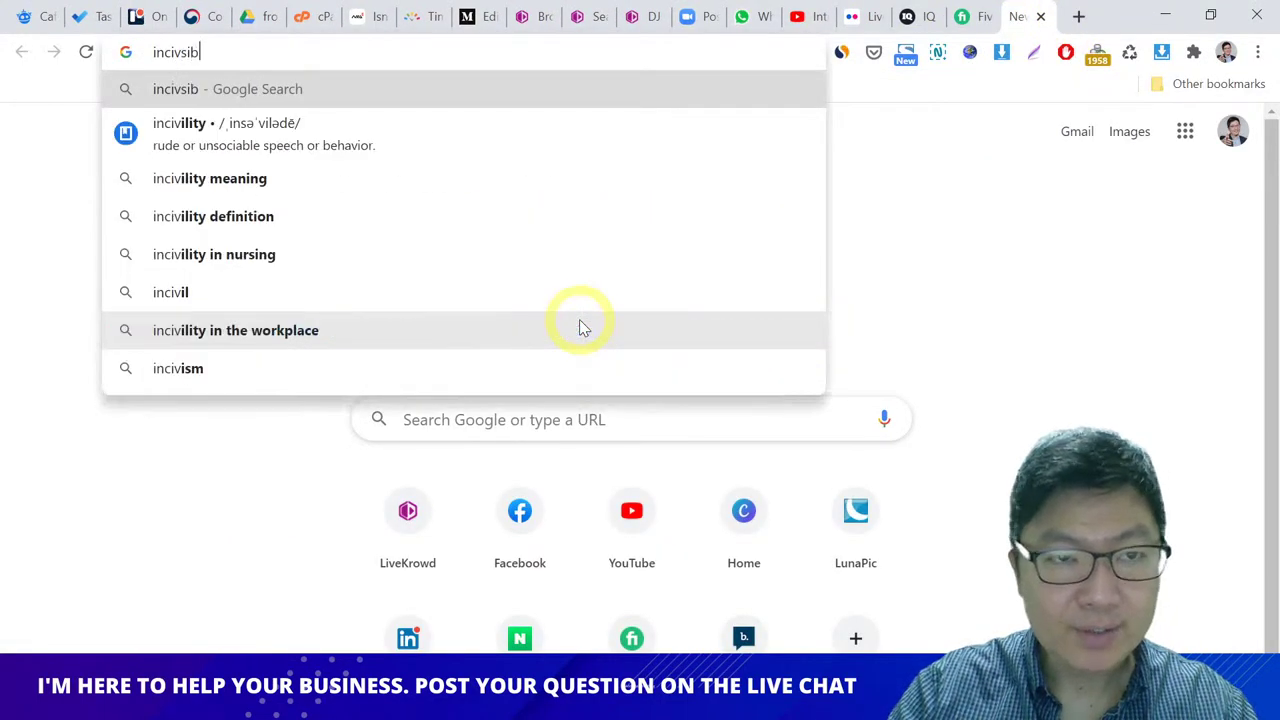
type("le braces")
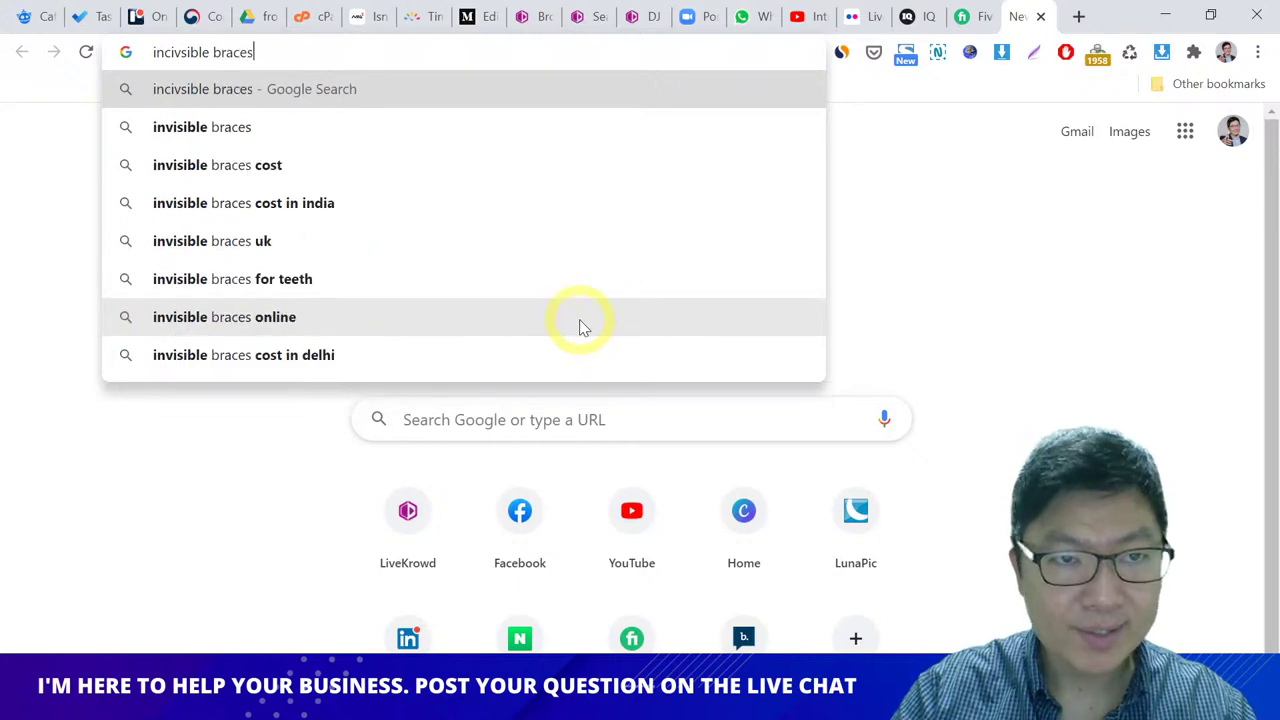
key("BackSpace")
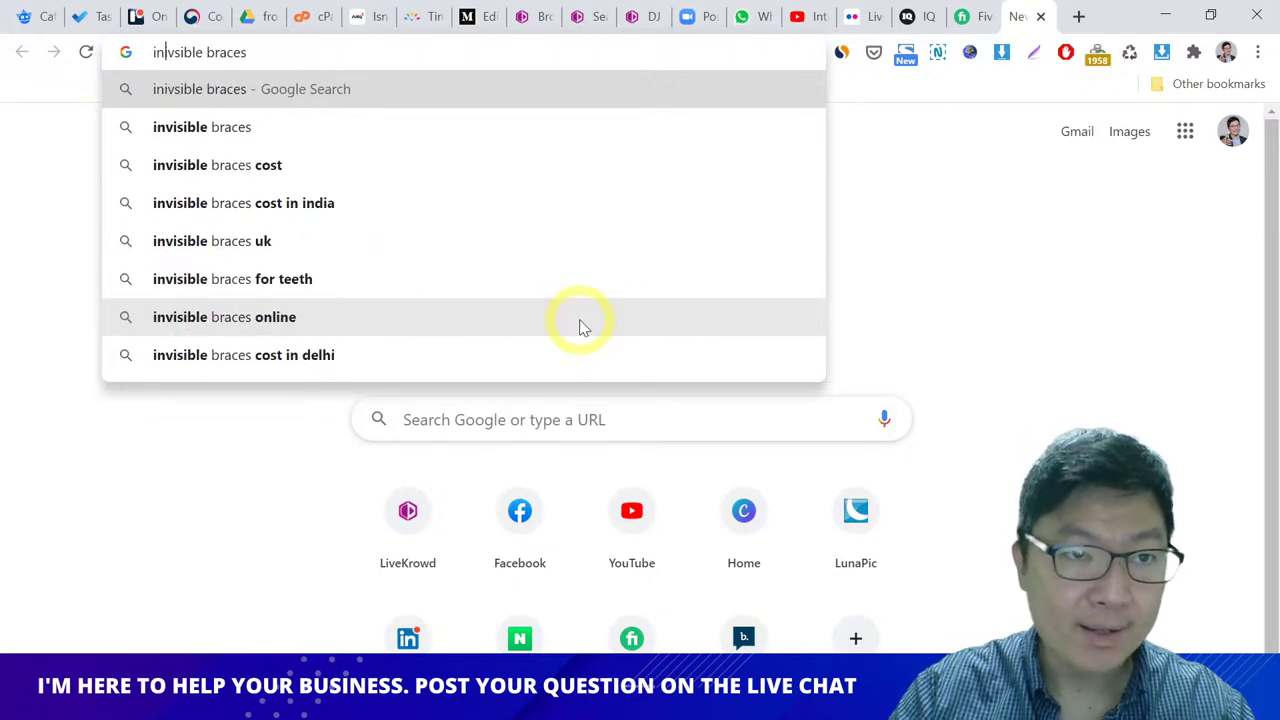
key("Right")
type("i")
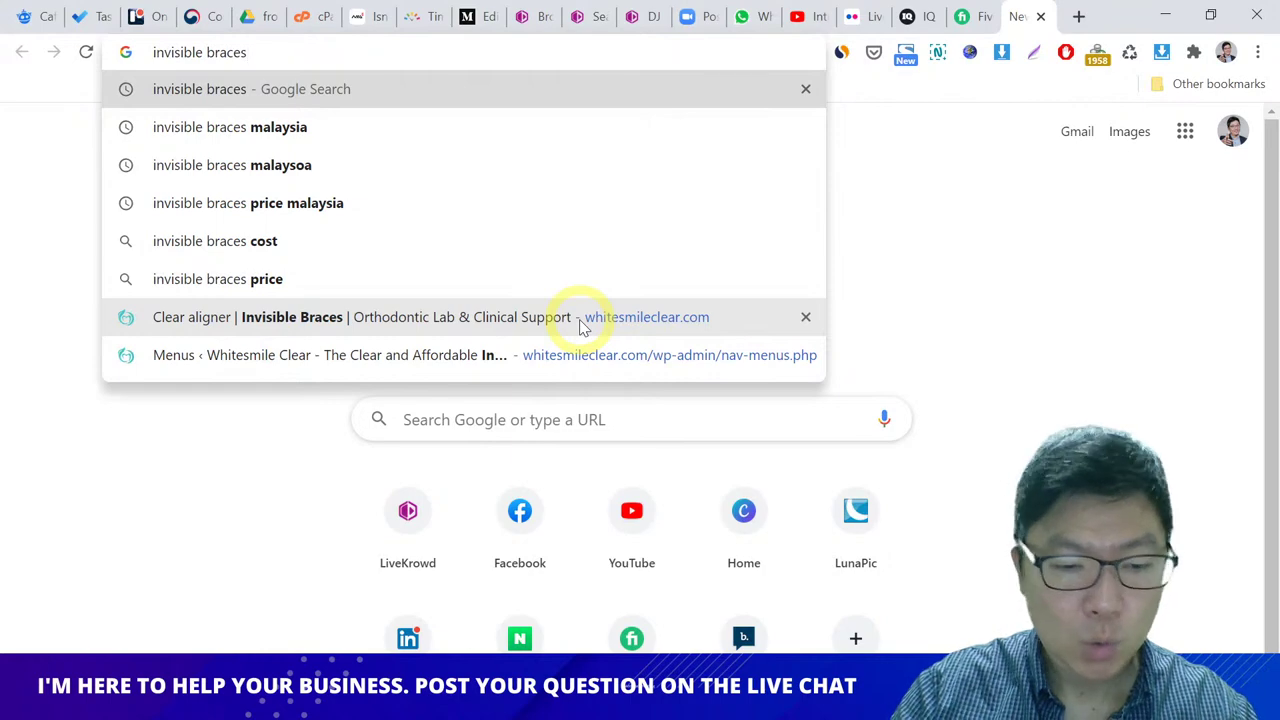
type("uk")
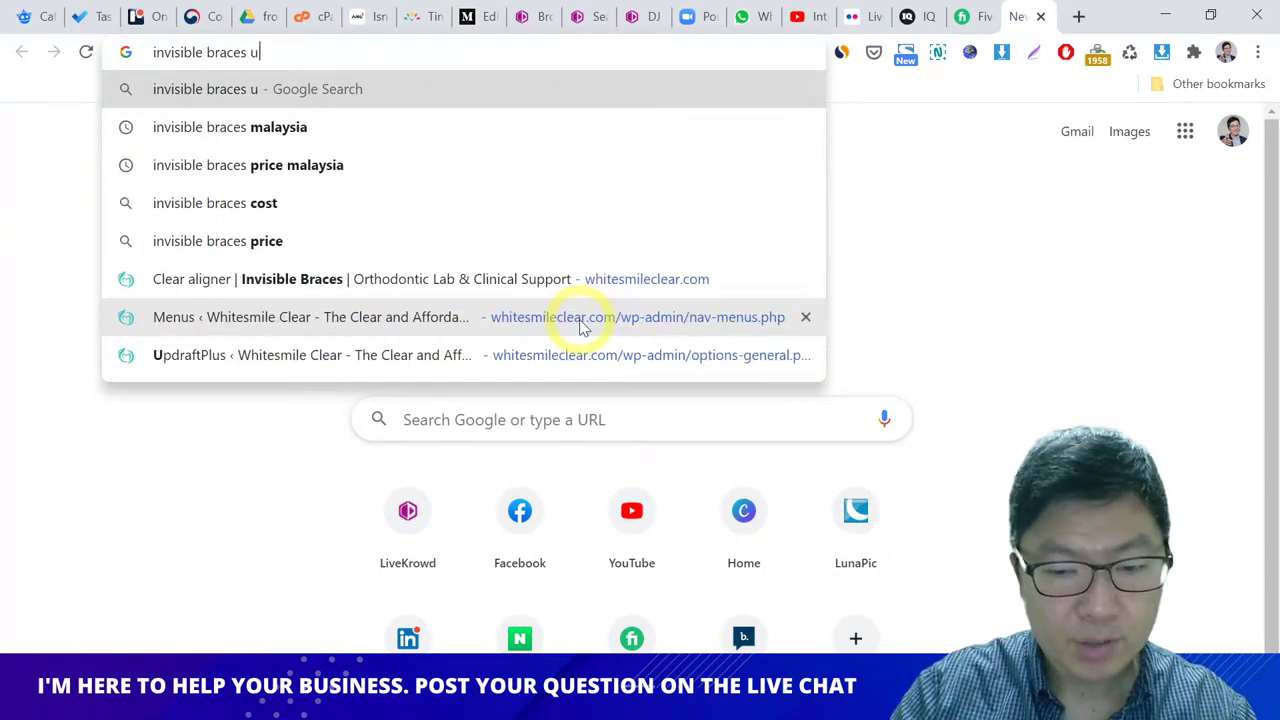
key("Return")
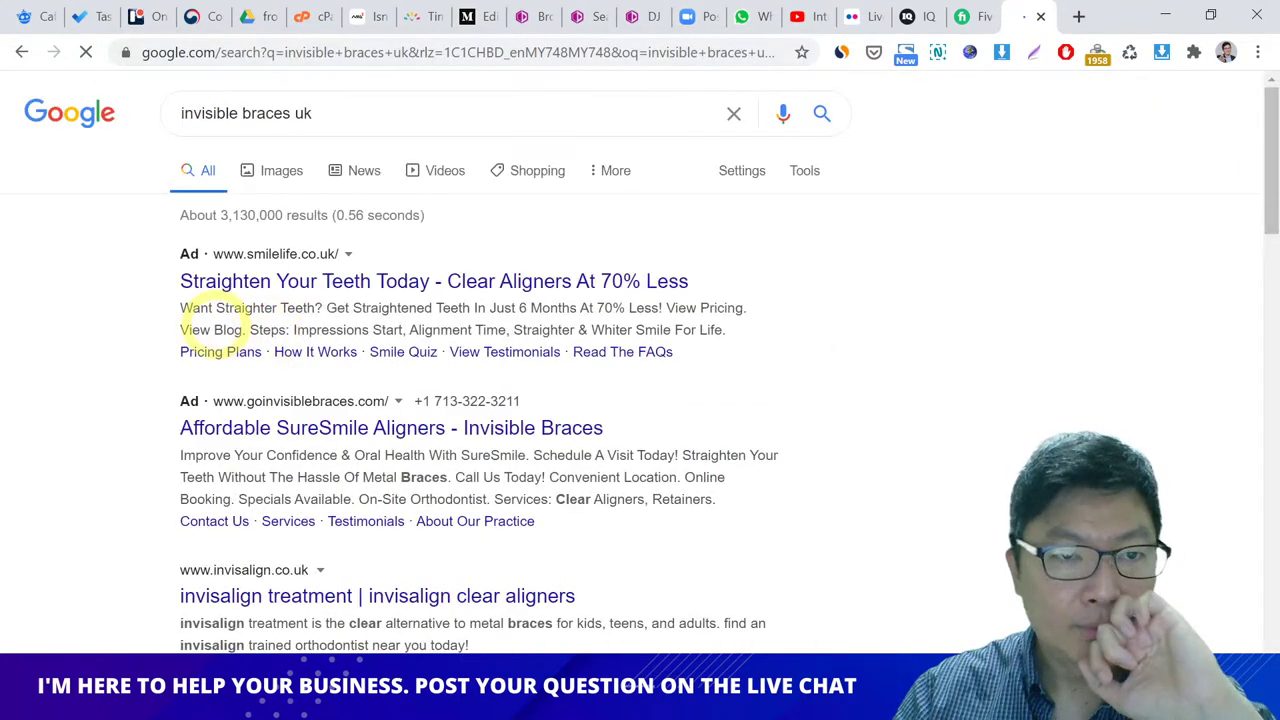
Step: Open the 'Best Invisible Aligners in the UK' and 'Clear Braces Guide' results in new tabs
scroll(190, 323, "down", 3)
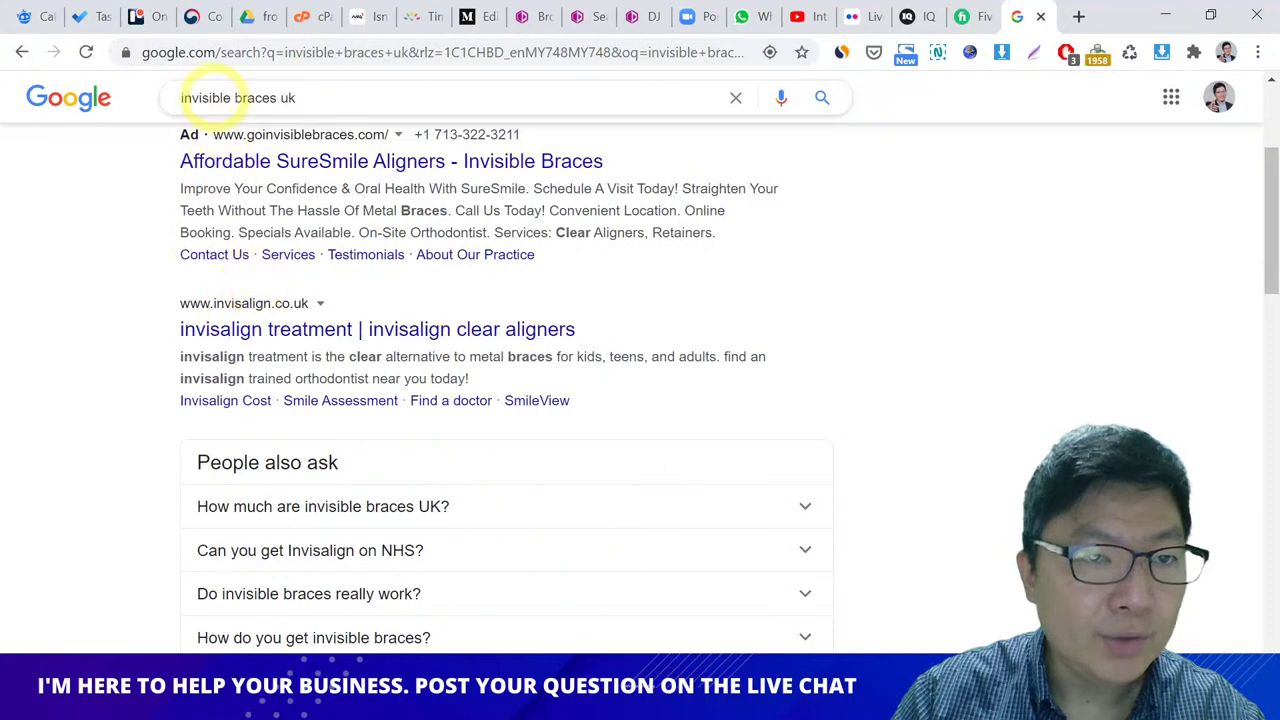
scroll(120, 249, "down", 5)
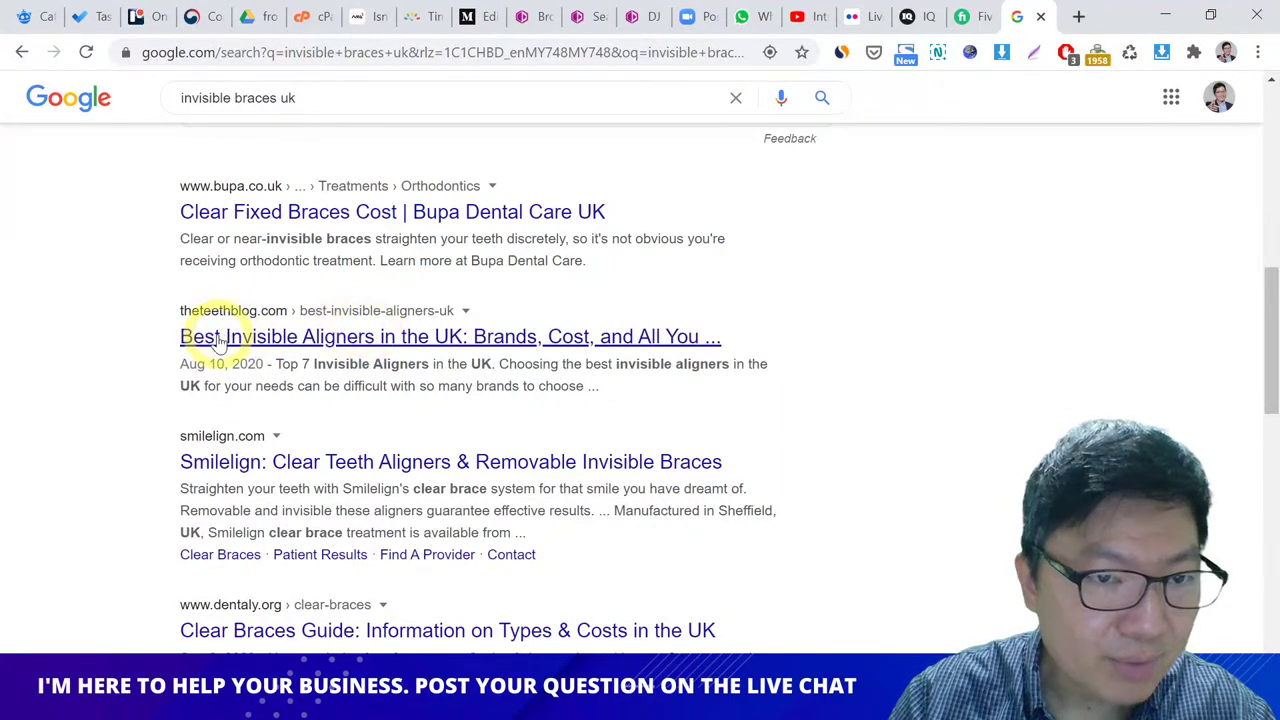
right_click(290, 338)
left_click(310, 351)
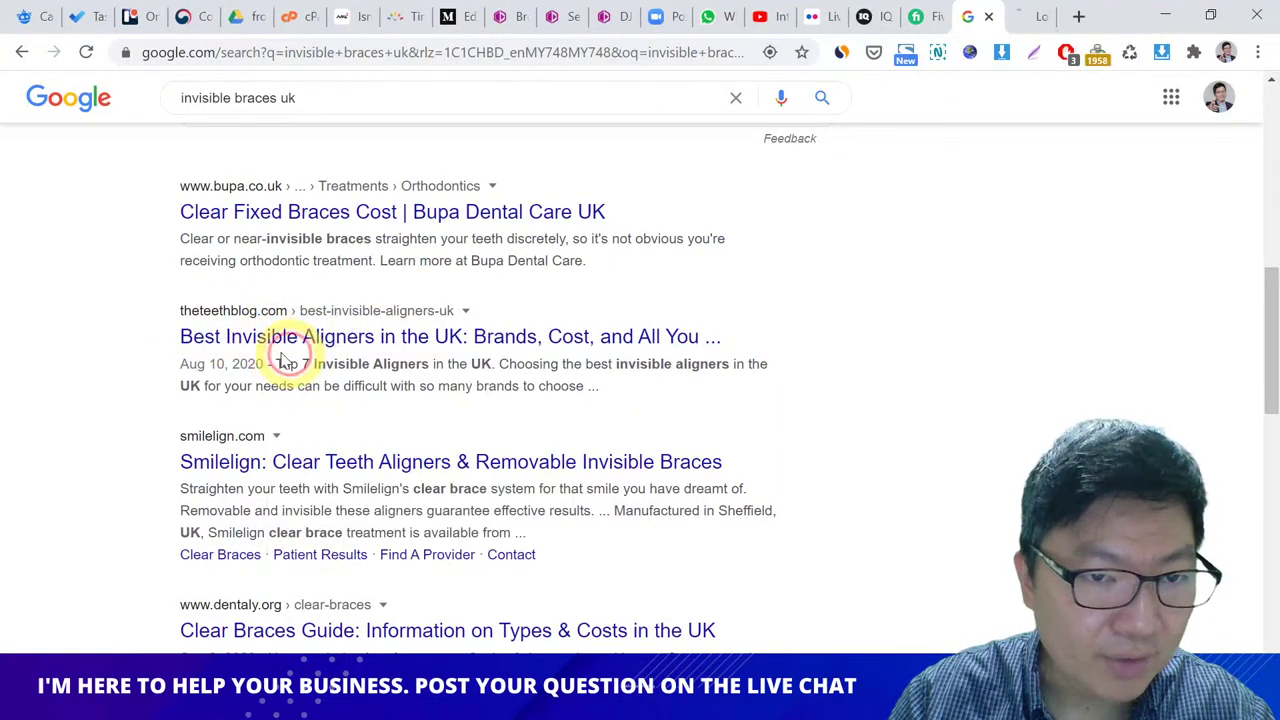
scroll(157, 330, "down", 1)
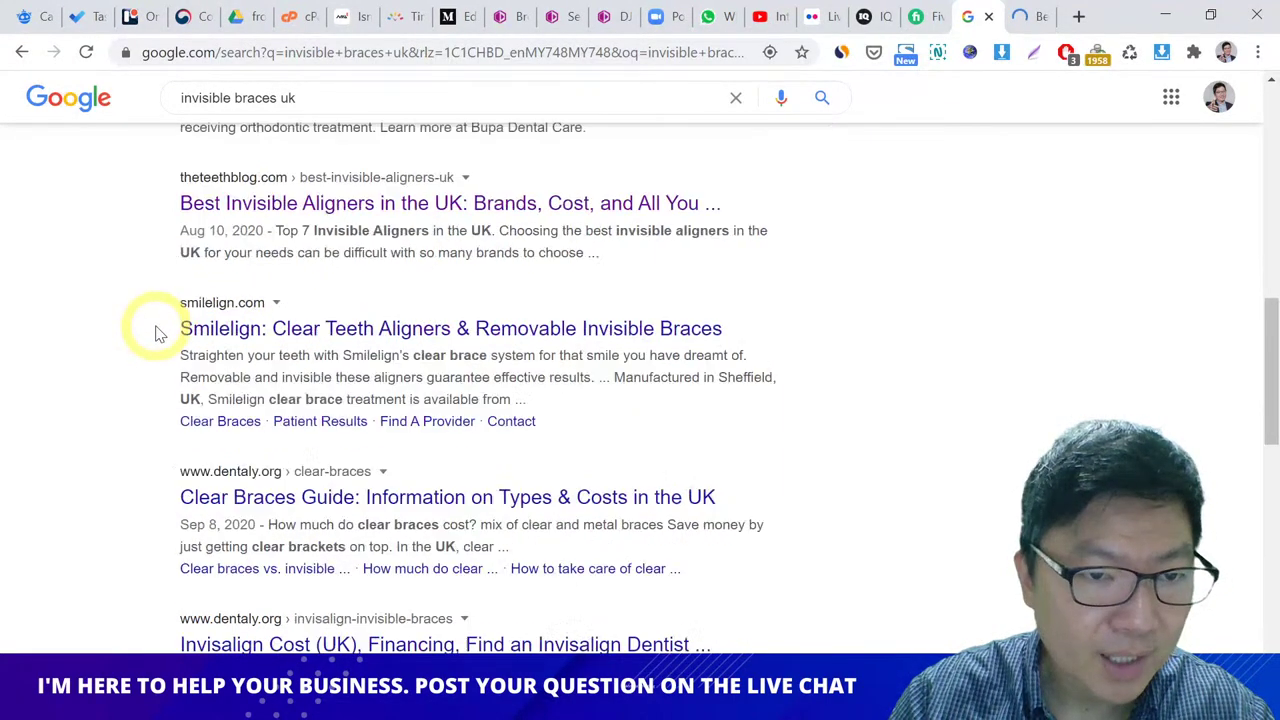
scroll(228, 338, "down", 1)
right_click(218, 356)
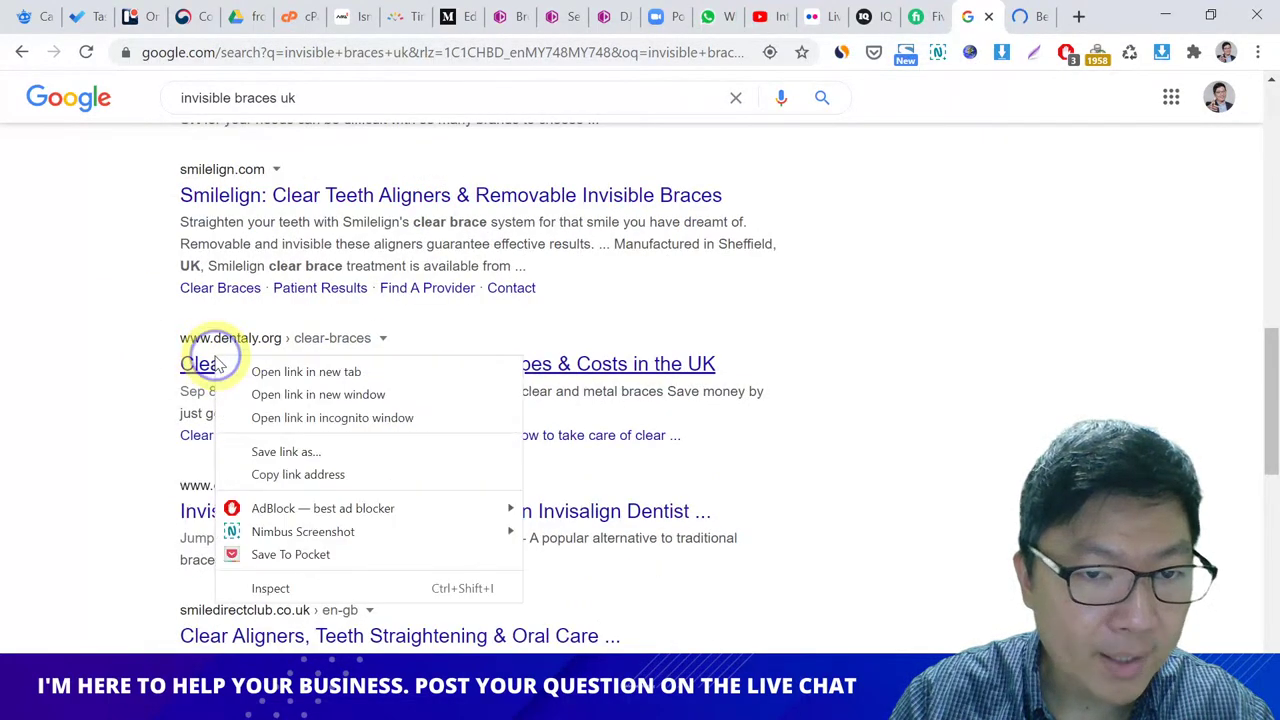
left_click(228, 372)
scroll(169, 354, "down", 2)
scroll(171, 394, "down", 1)
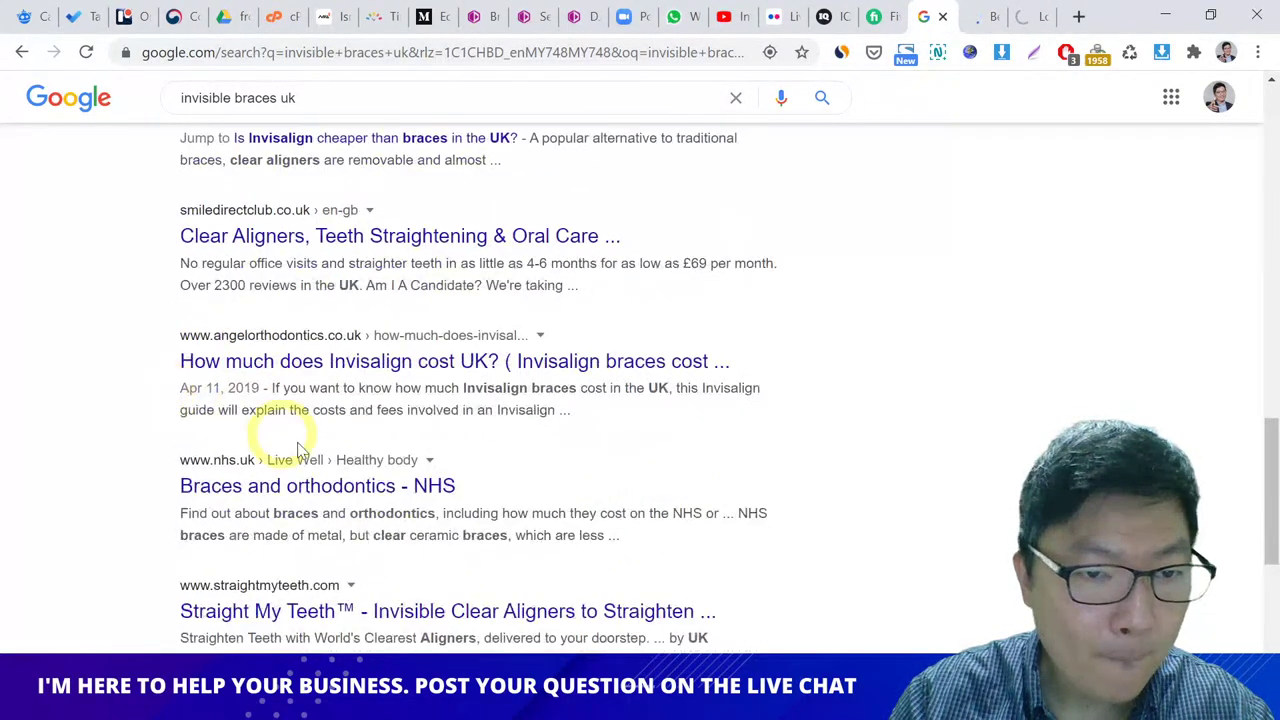
scroll(300, 380, "up", 4)
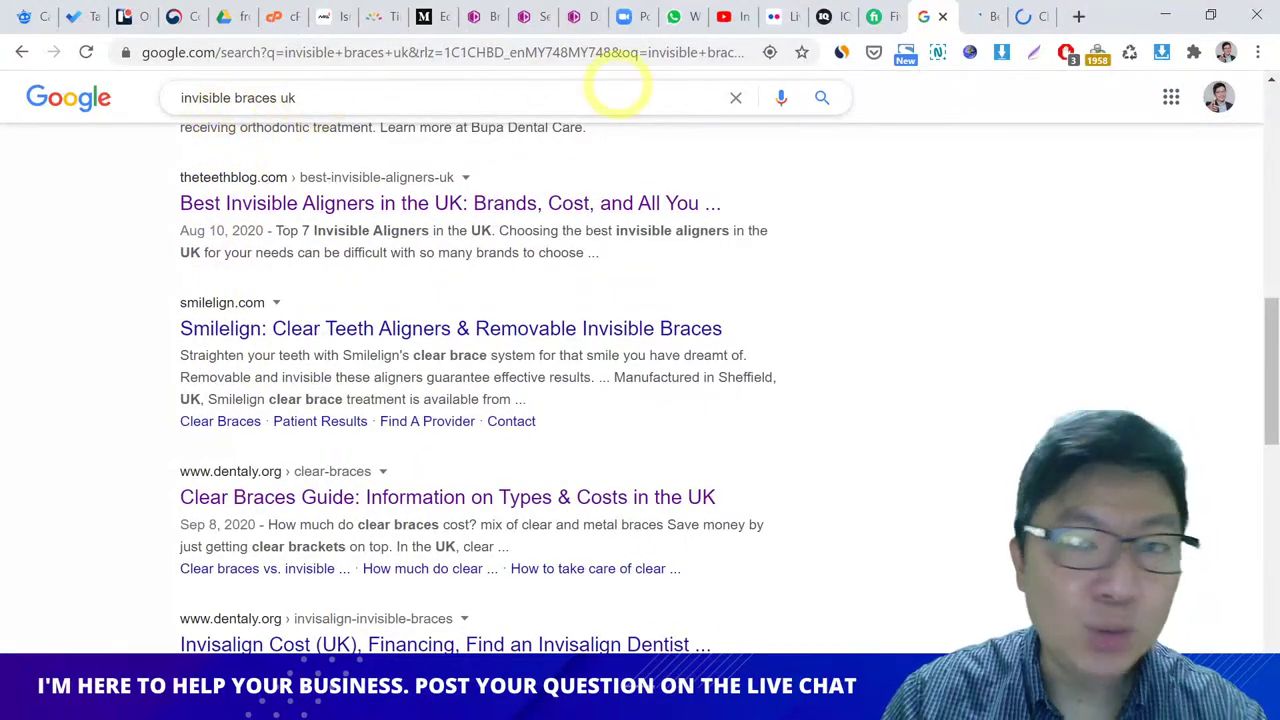
Step: Switch to The Teeth Blog's best invisible aligners UK article and read its opening section
left_click(983, 16)
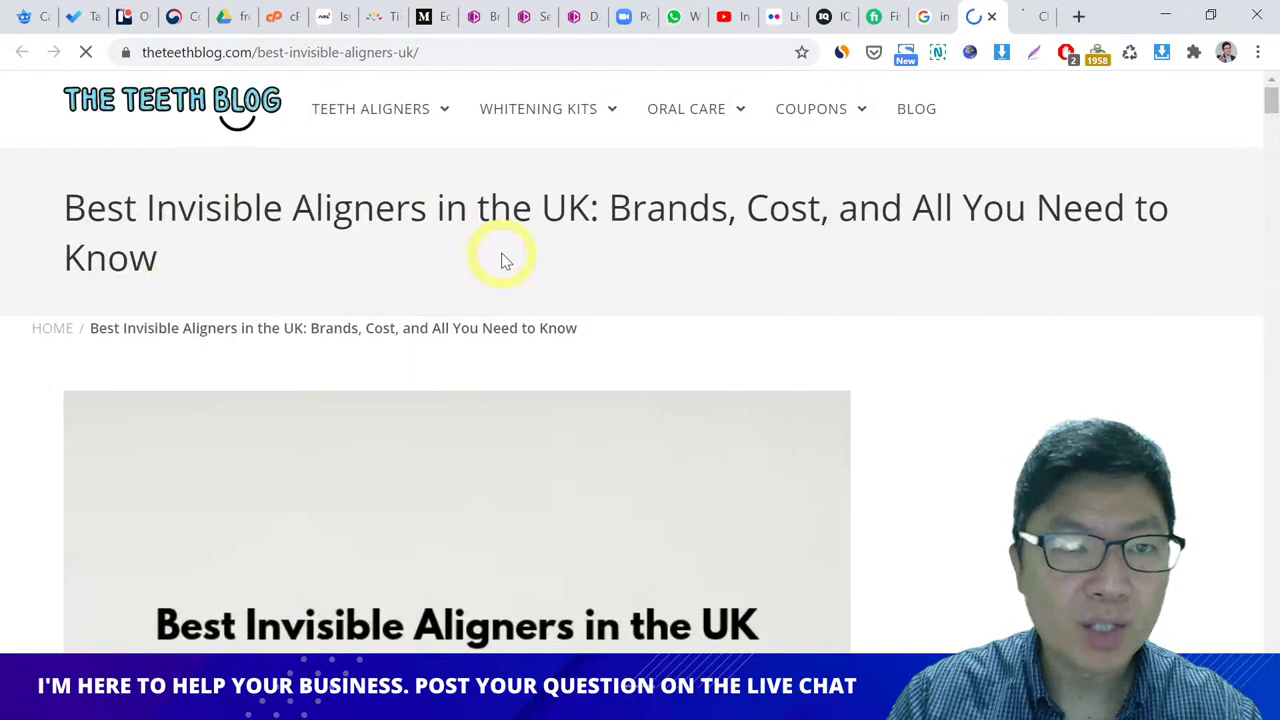
mouse_move(506, 114)
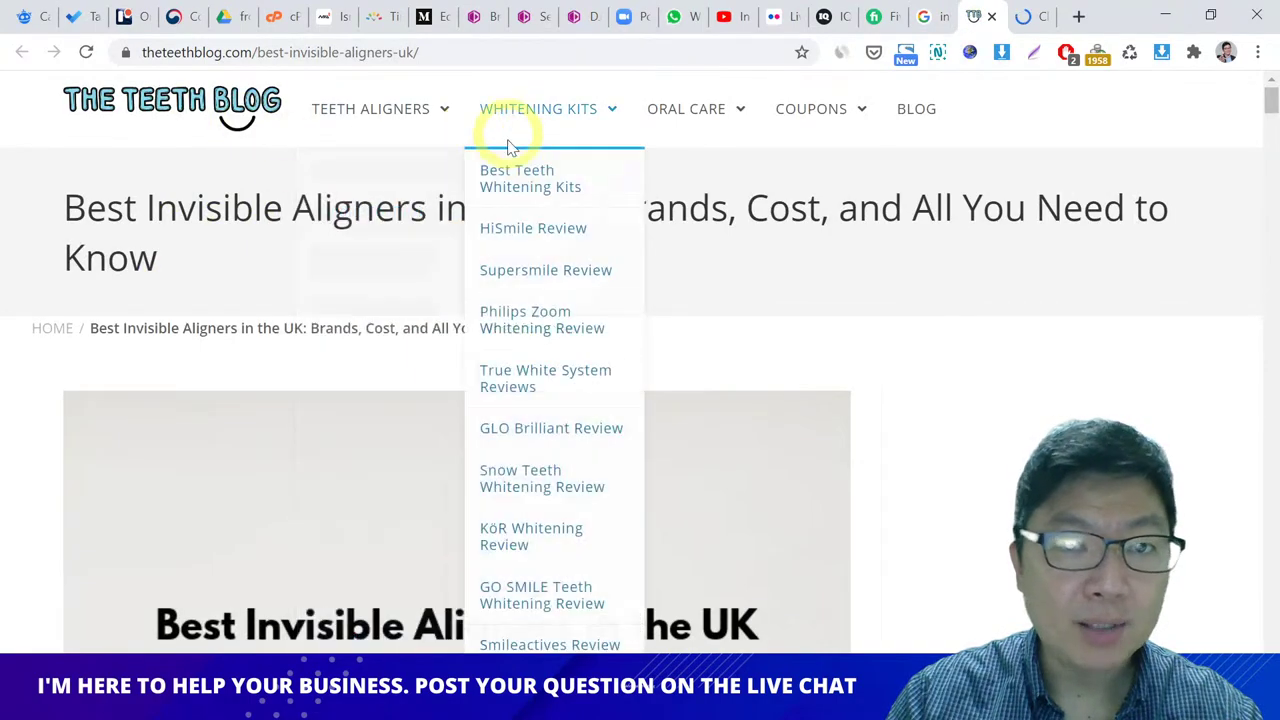
scroll(755, 287, "down", 15)
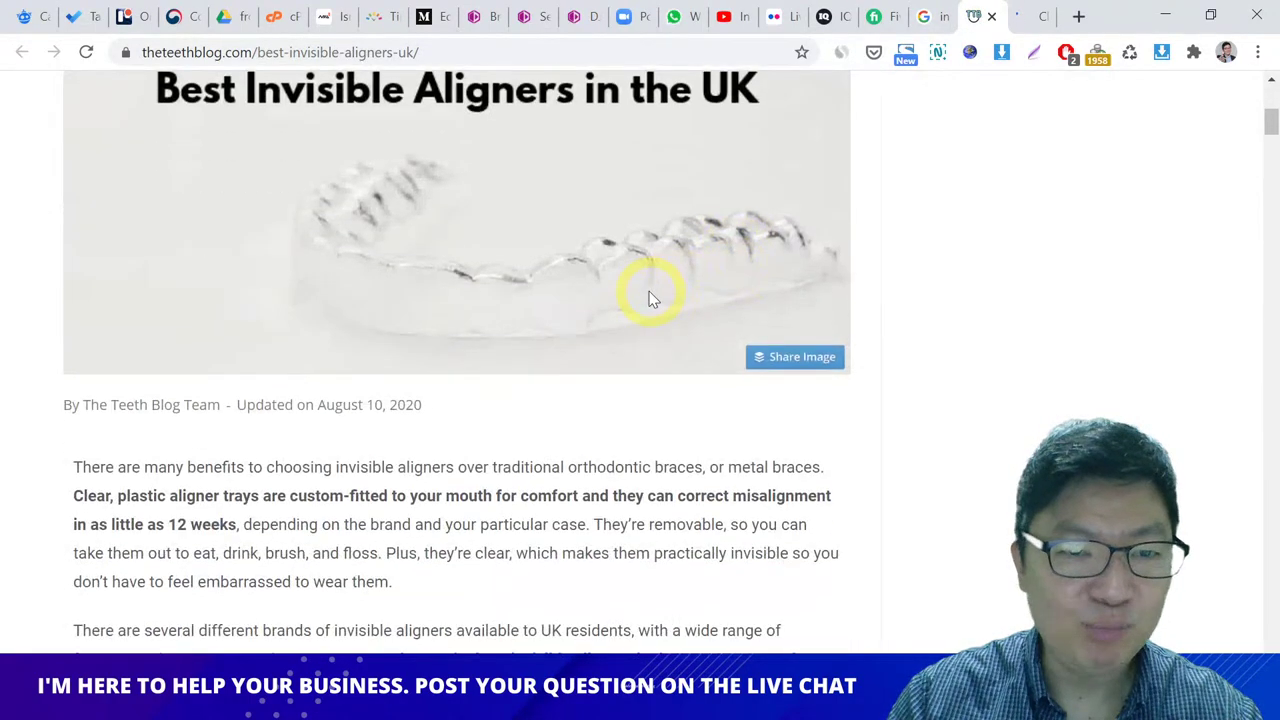
scroll(650, 298, "down", 20)
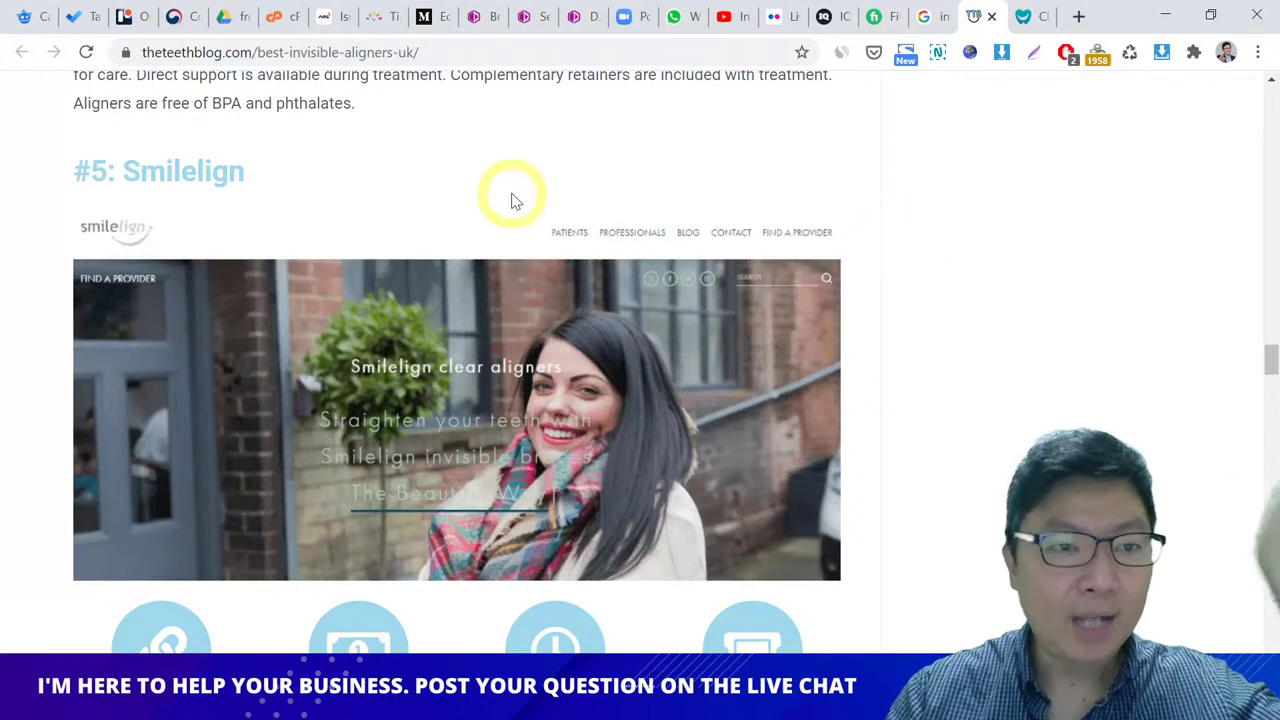
scroll(474, 197, "up", 7)
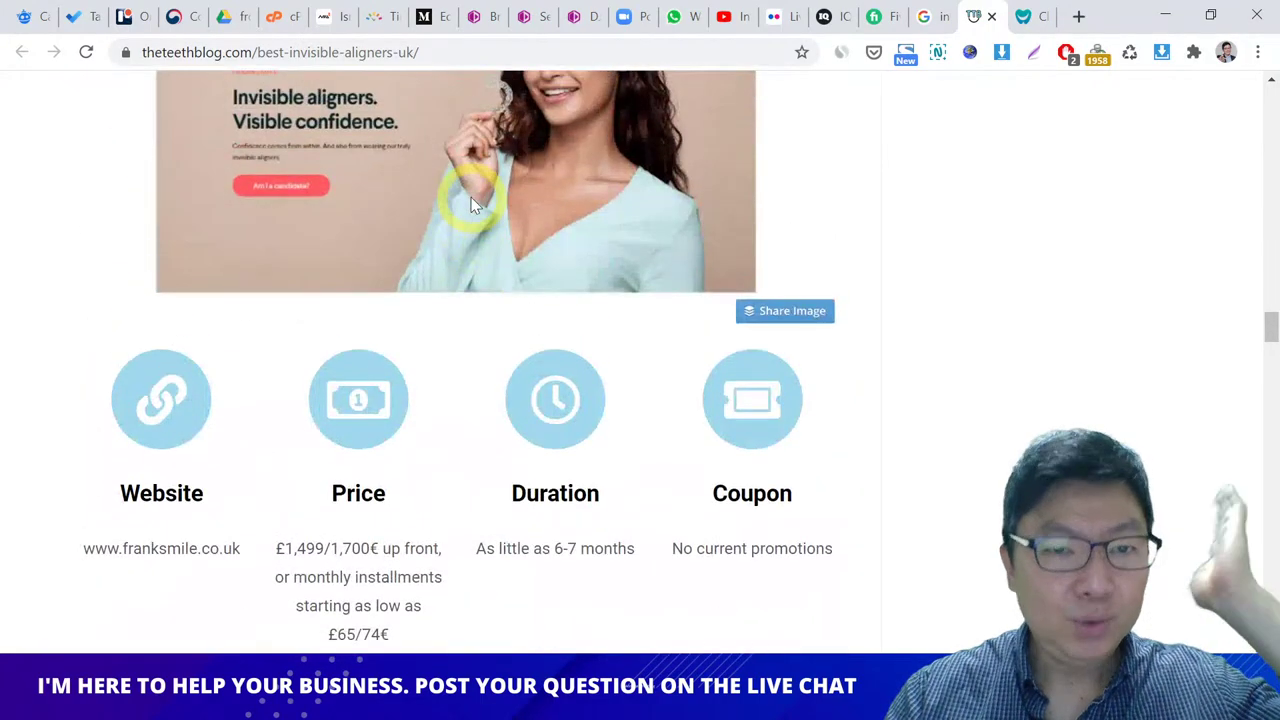
scroll(471, 200, "up", 10)
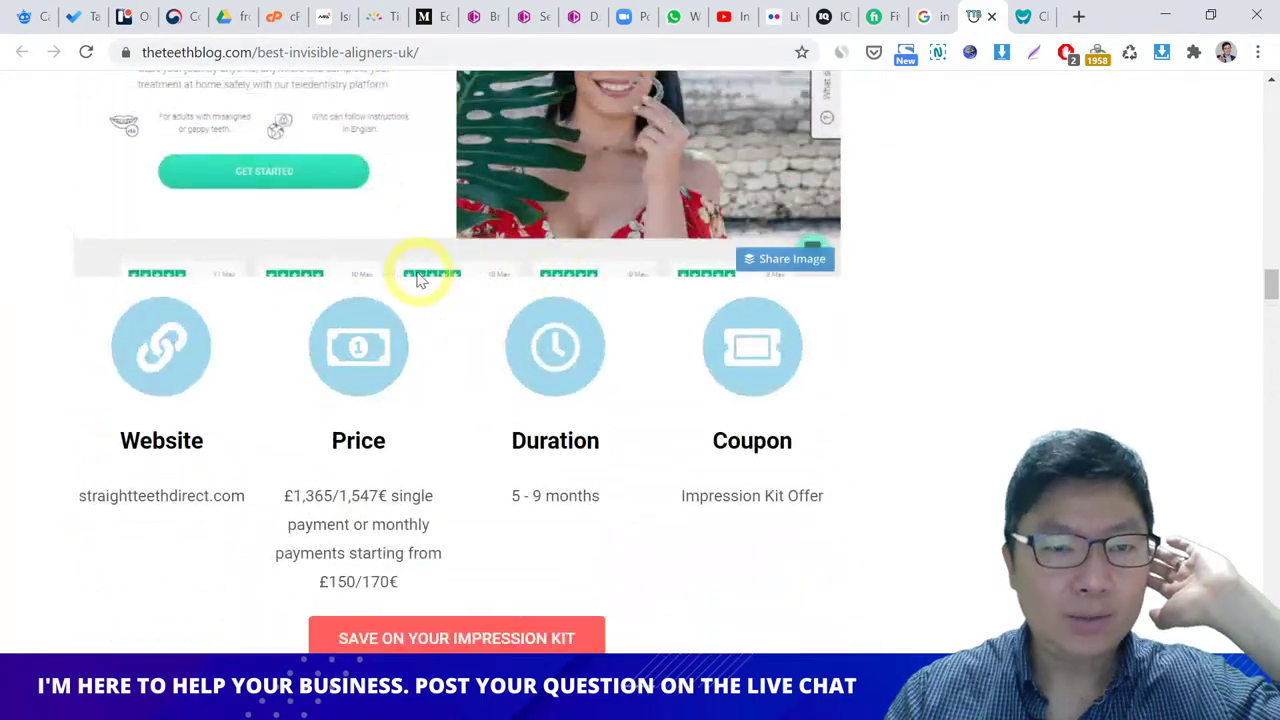
Step: Scroll the article down to the footer and open the About Us page
left_click(160, 50)
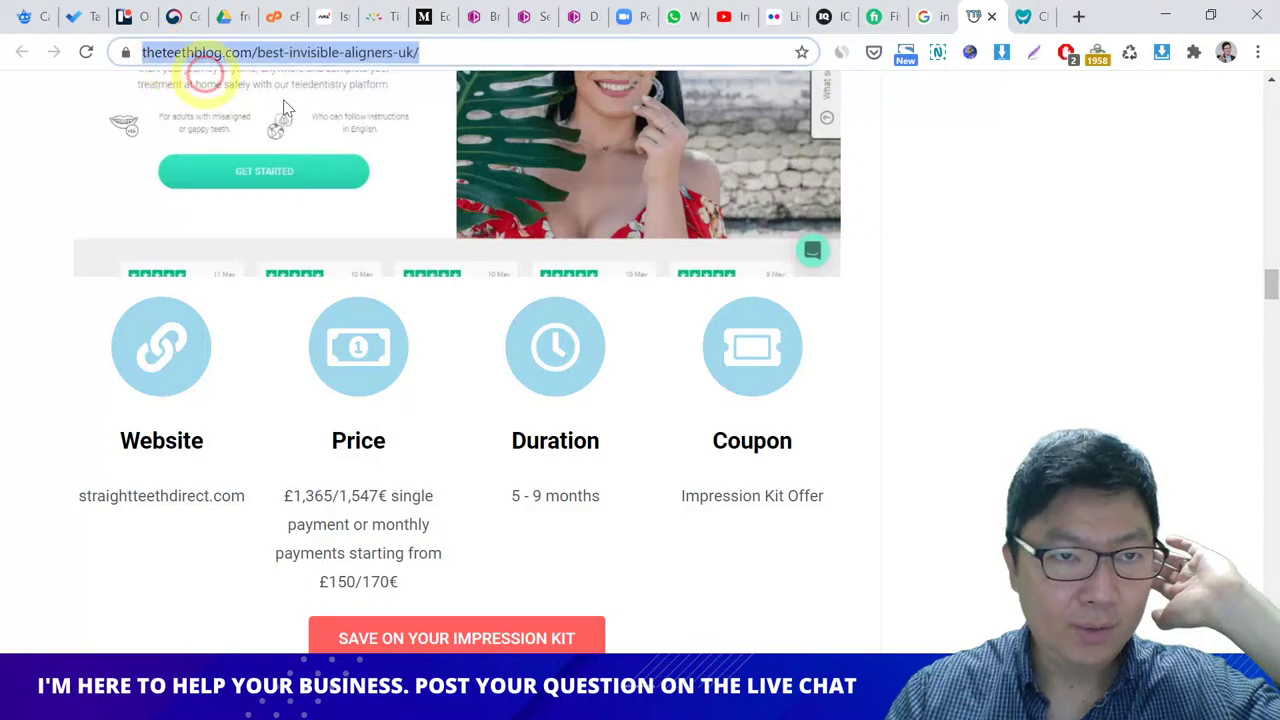
left_click(928, 329)
scroll(745, 340, "down", 1)
scroll(745, 340, "down", 20)
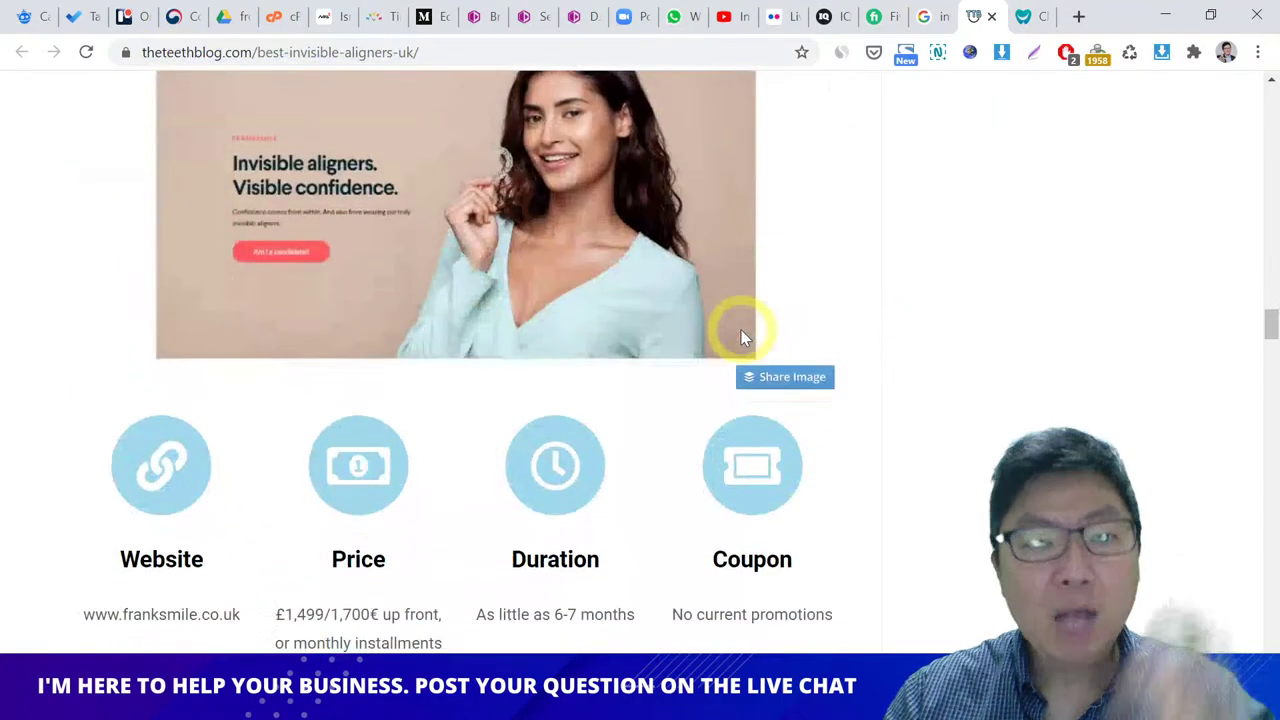
scroll(743, 338, "down", 20)
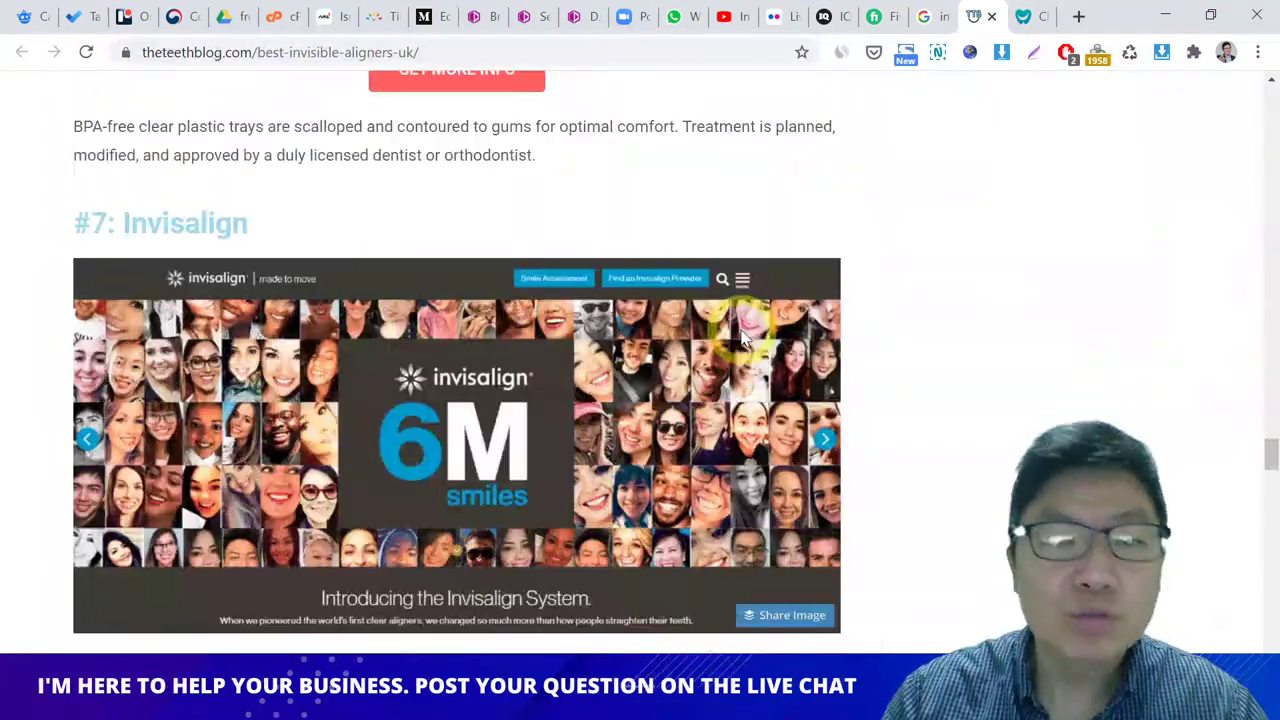
scroll(741, 335, "down", 15)
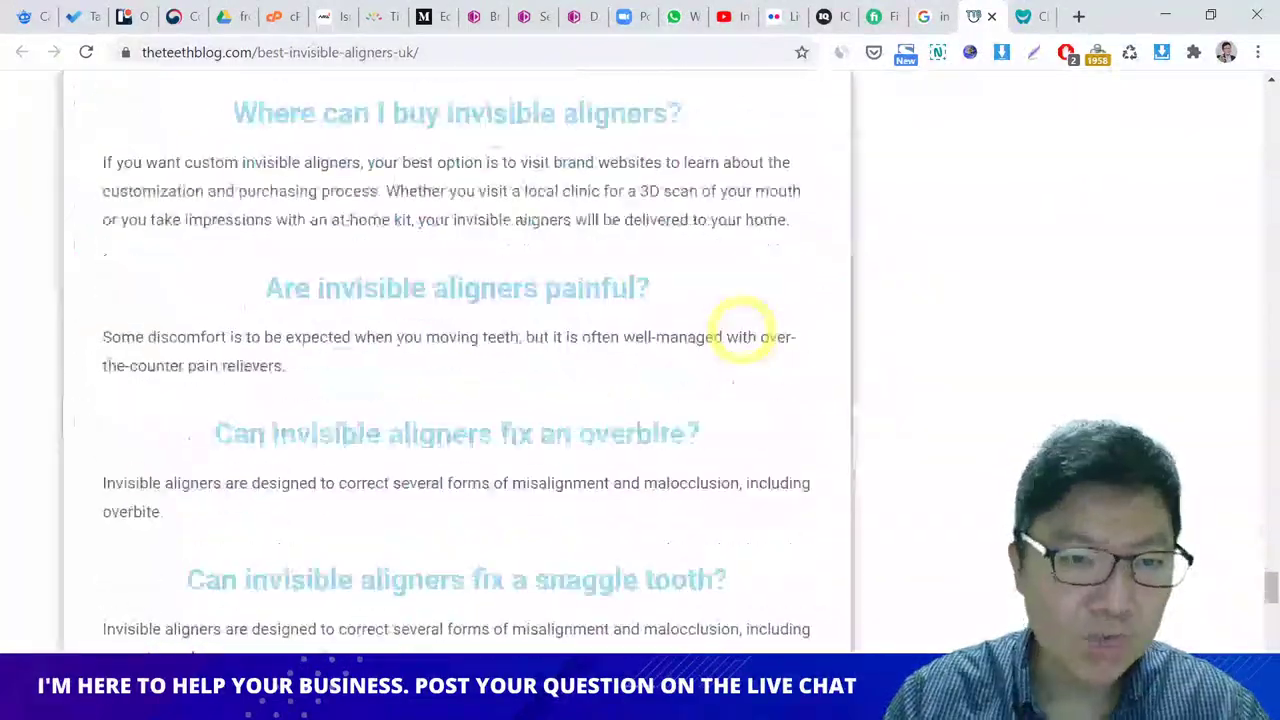
scroll(183, 135, "up", 20)
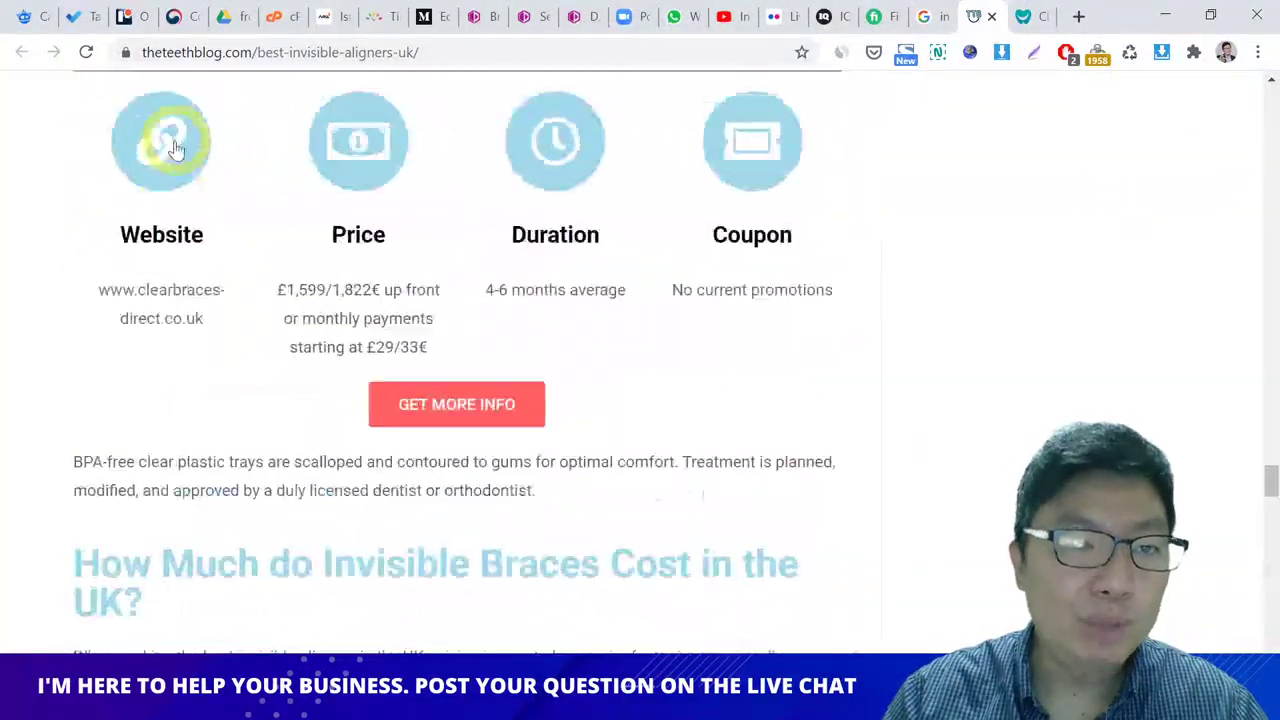
scroll(334, 286, "down", 20)
scroll(340, 315, "down", 3)
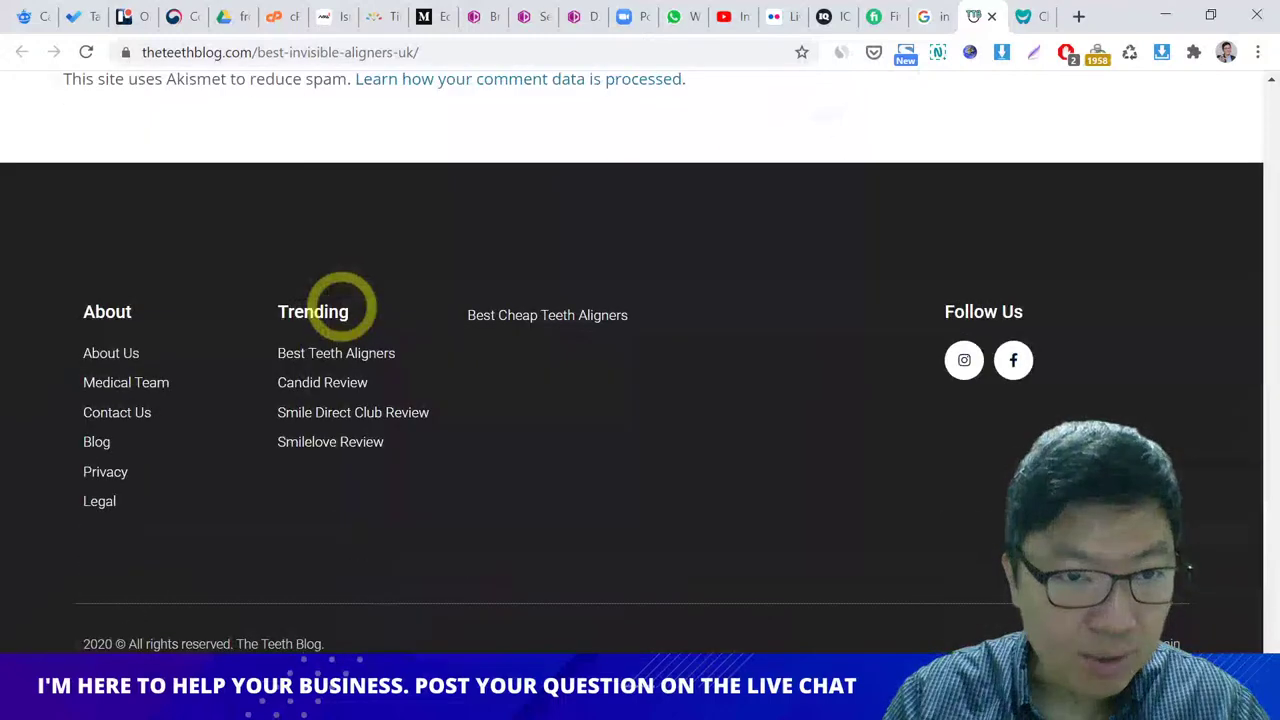
left_click(119, 360)
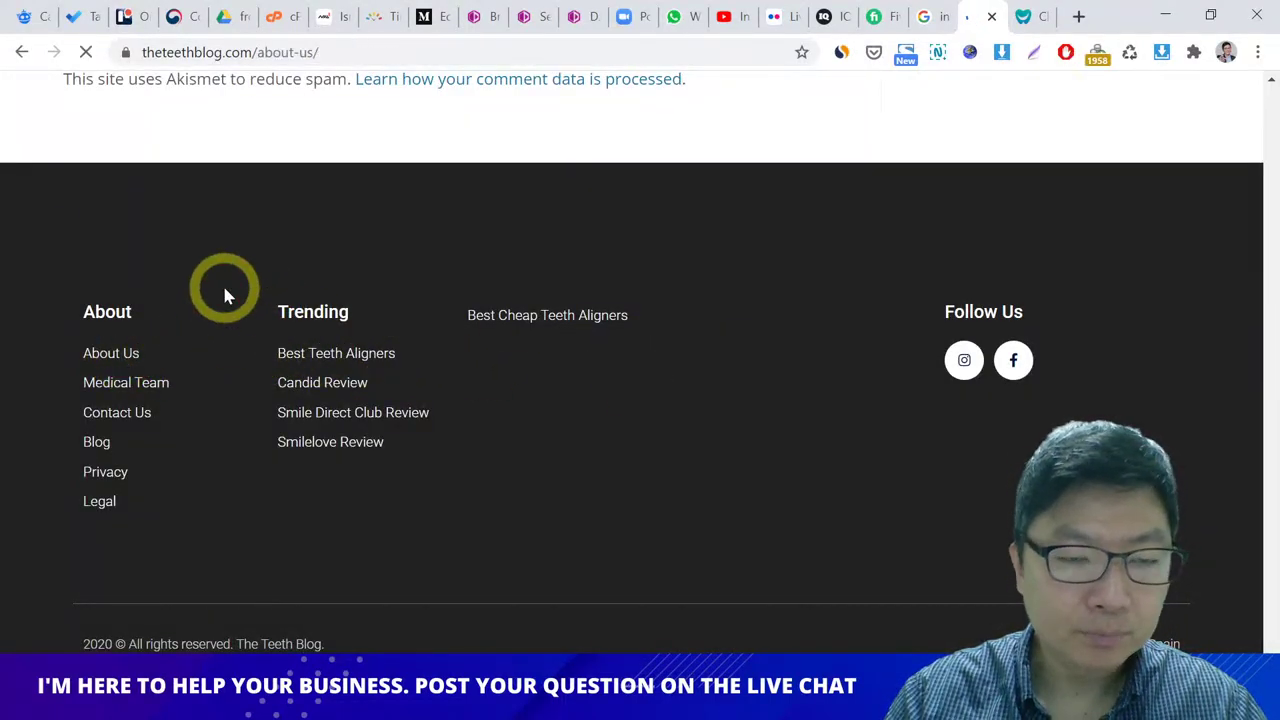
Step: Skim the About Us page, then use The Teeth Blog logo to reach the 'Looking for the perfect smile?' homepage
scroll(403, 328, "down", 7)
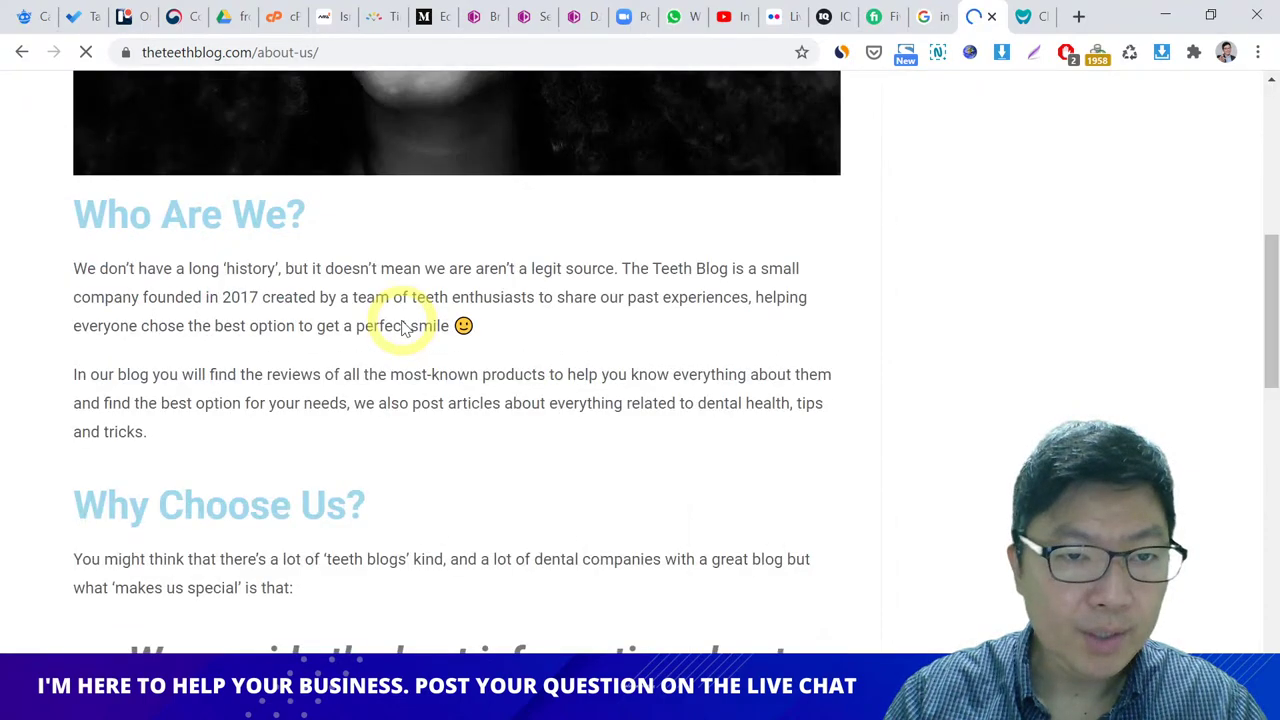
scroll(441, 268, "down", 10)
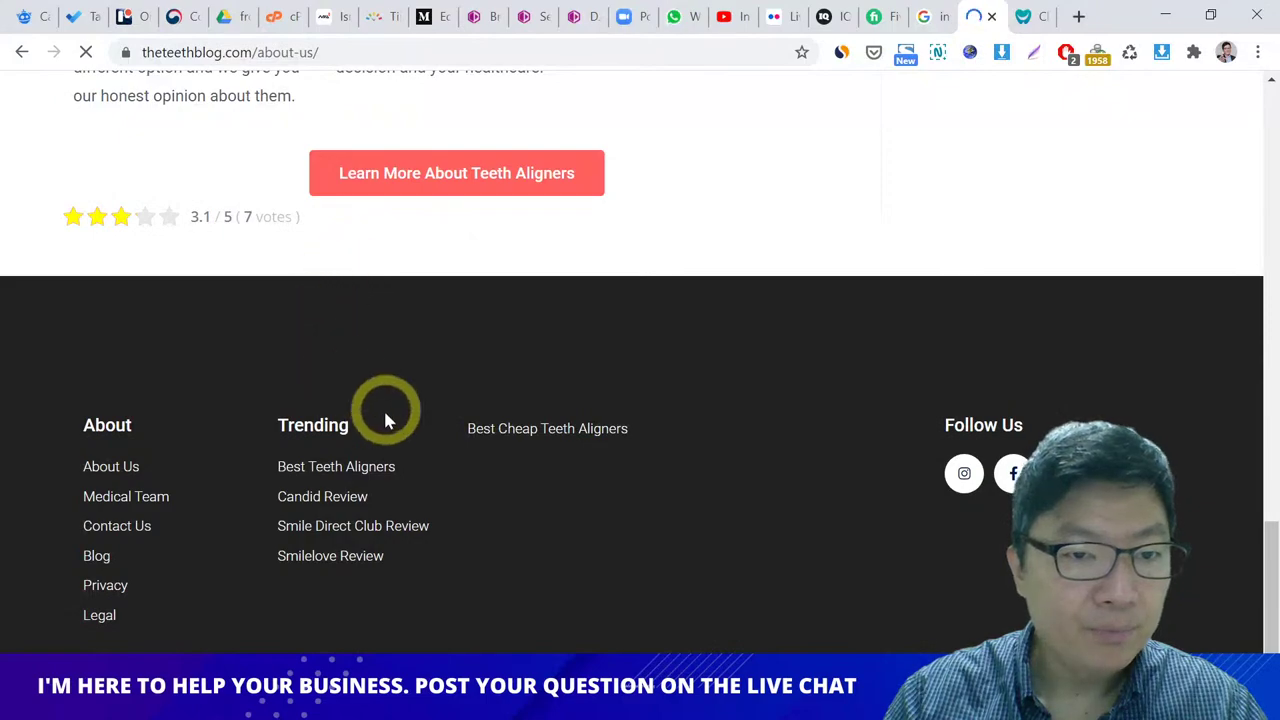
scroll(415, 420, "up", 17)
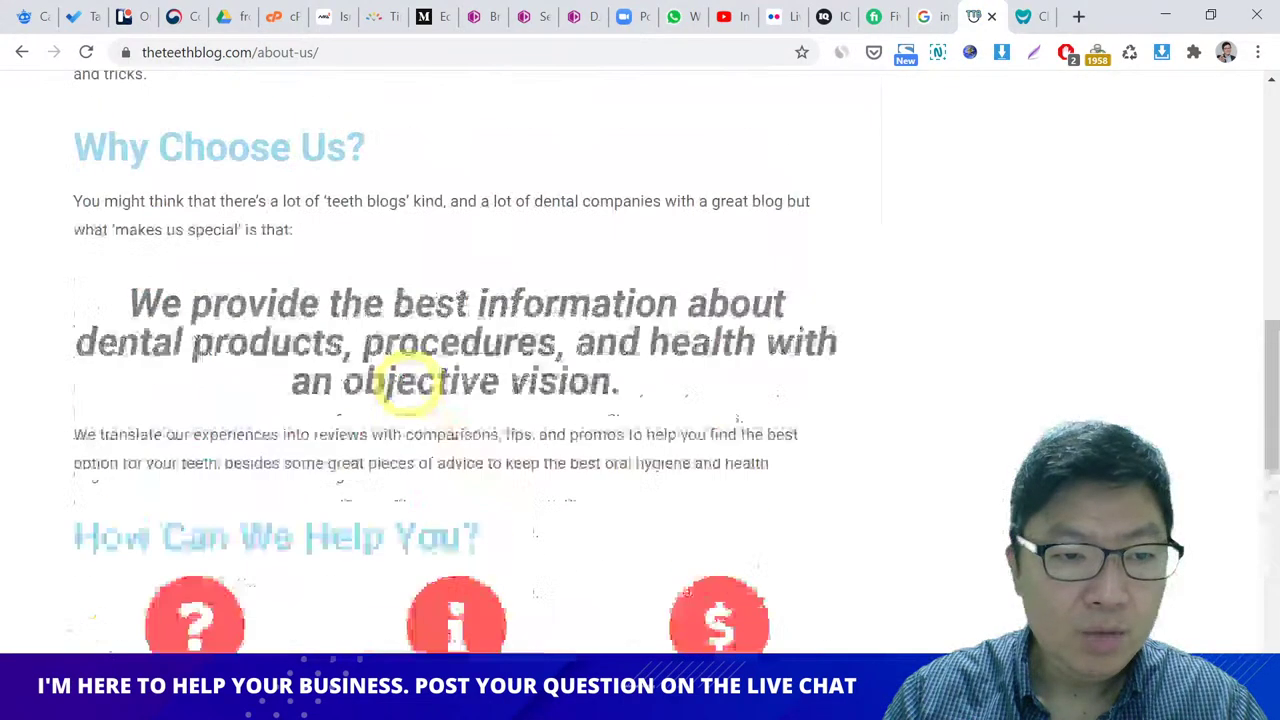
left_click(222, 105)
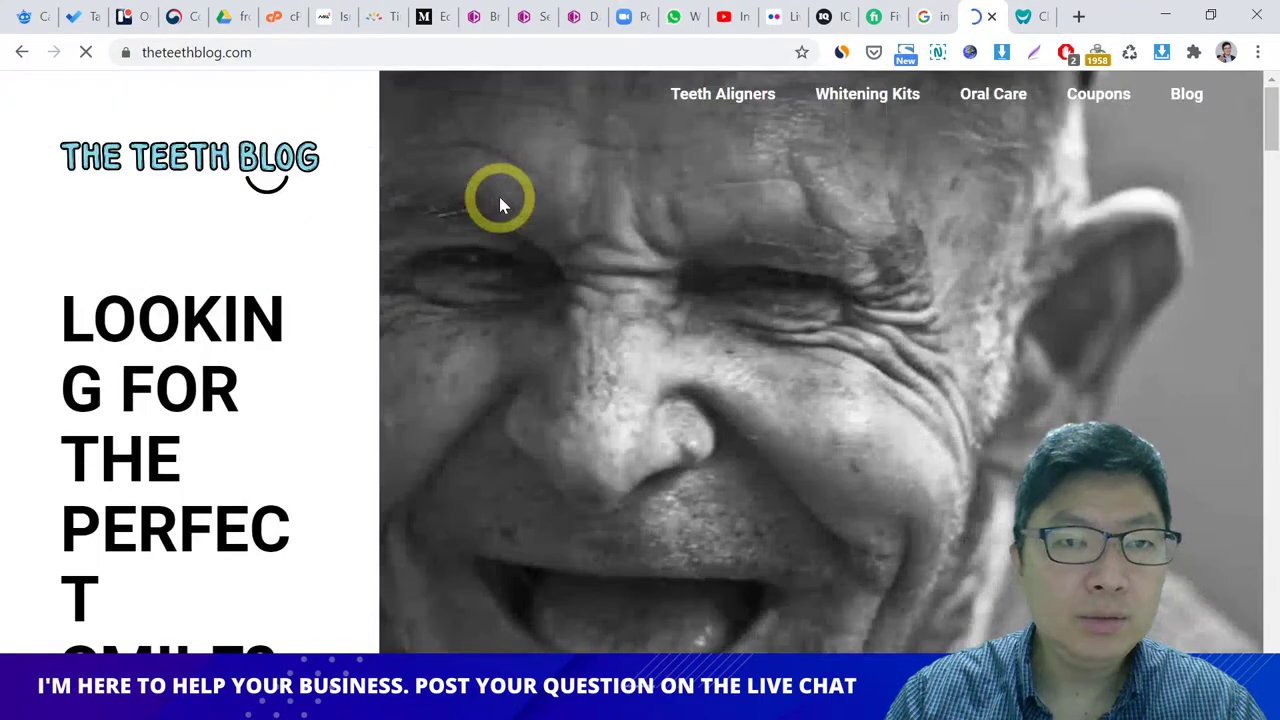
Step: Skim the homepage down to the Byte and Candid reviews, then go back to About Us
scroll(407, 262, "down", 5)
scroll(543, 251, "down", 10)
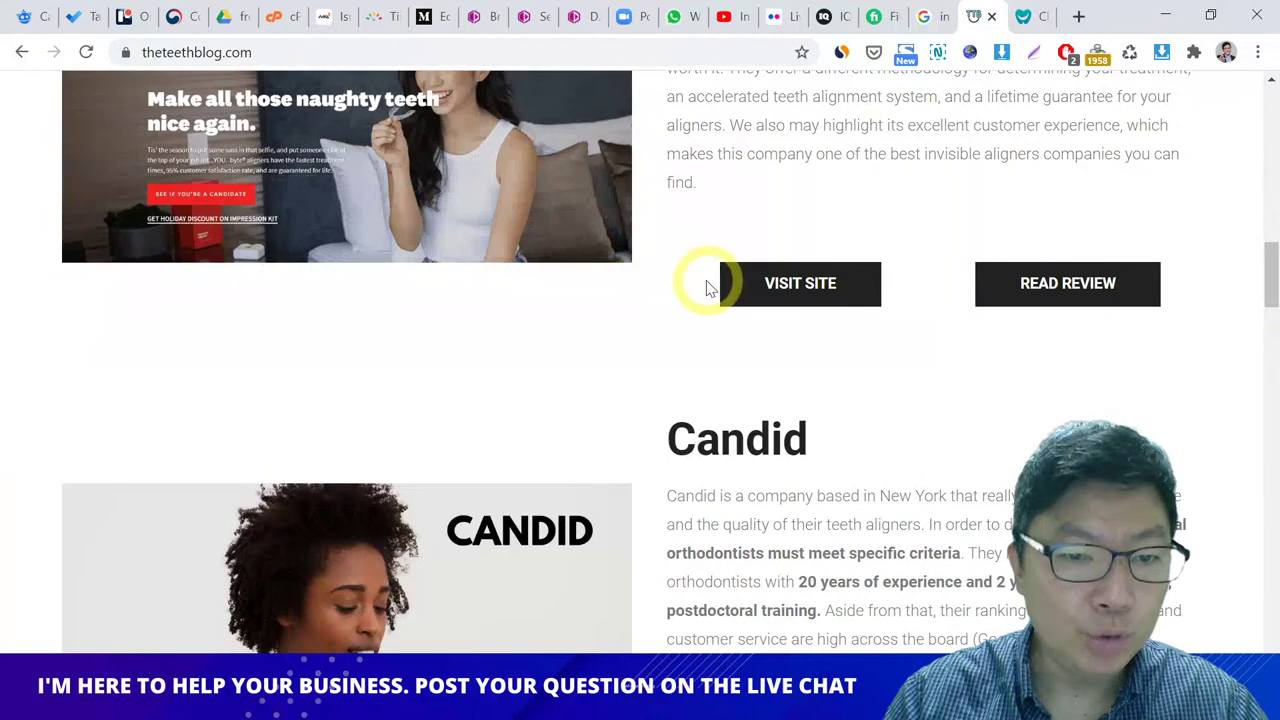
scroll(706, 288, "up", 15)
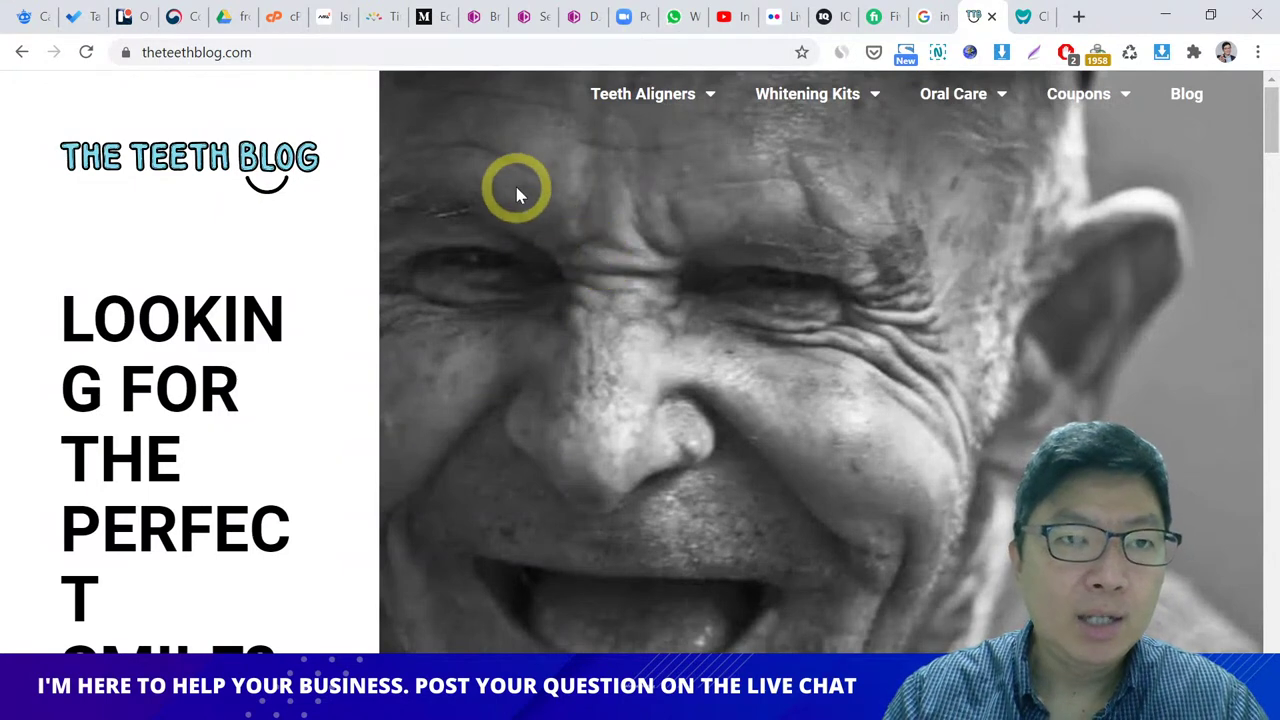
left_click(22, 52)
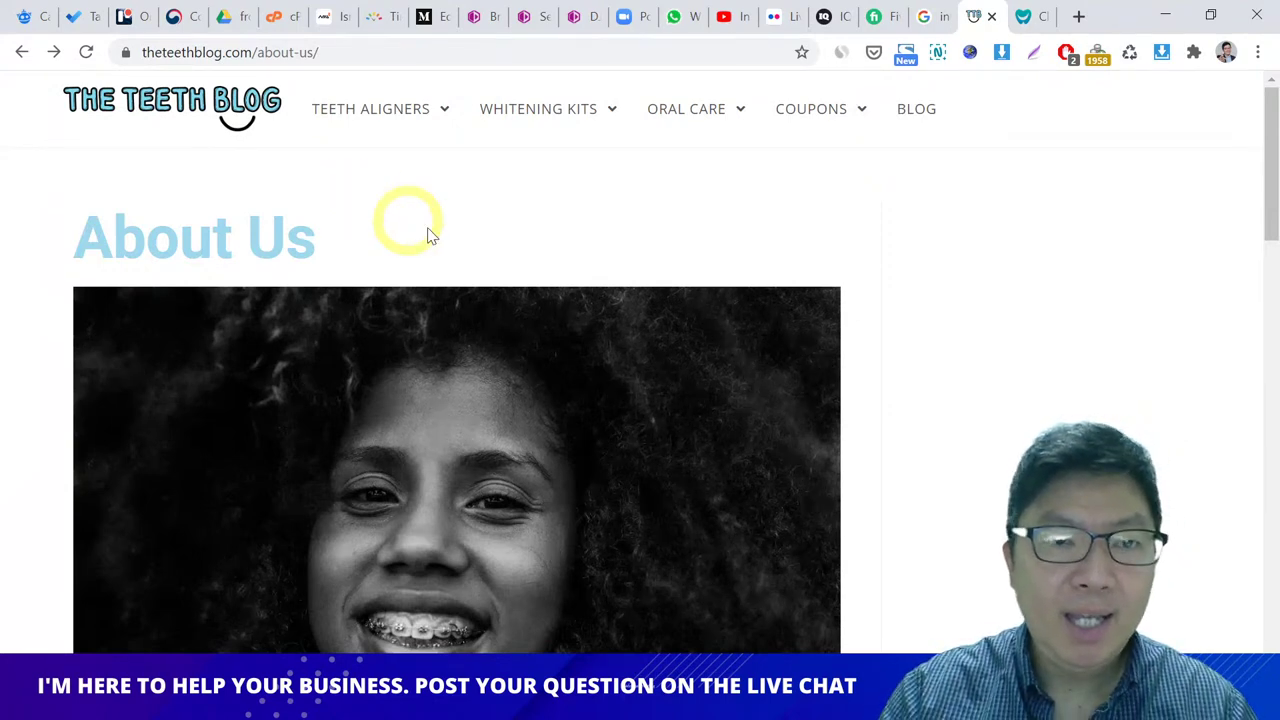
Step: Rescan the About Us page, then open '6 Best Teeth Aligners' from the Teeth Aligners menu
scroll(894, 251, "down", 2)
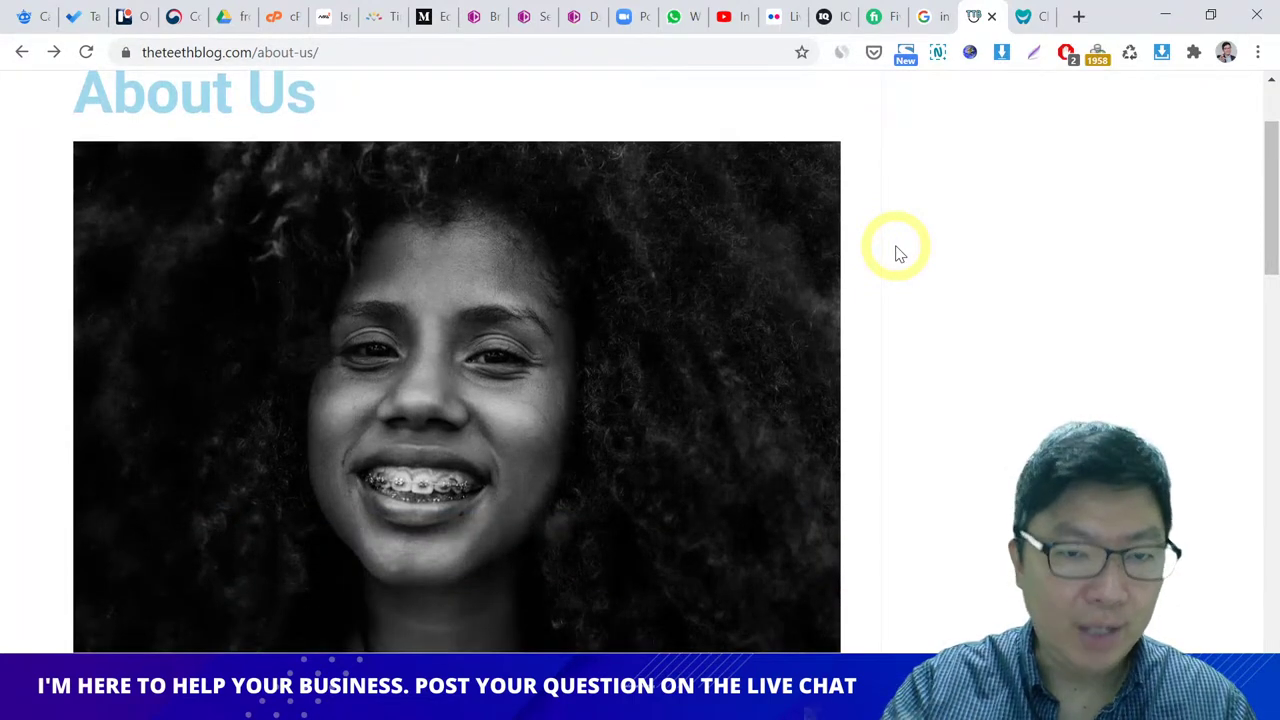
scroll(573, 223, "up", 2)
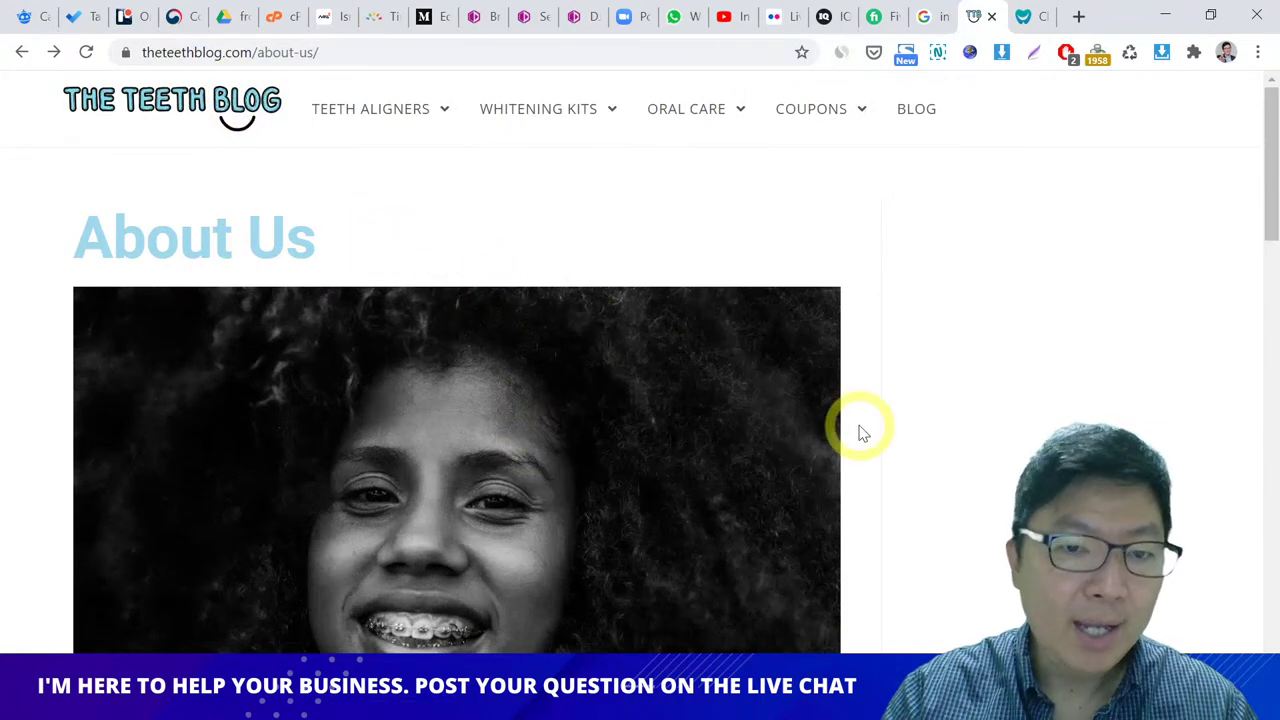
scroll(877, 373, "down", 3)
scroll(877, 371, "up", 3)
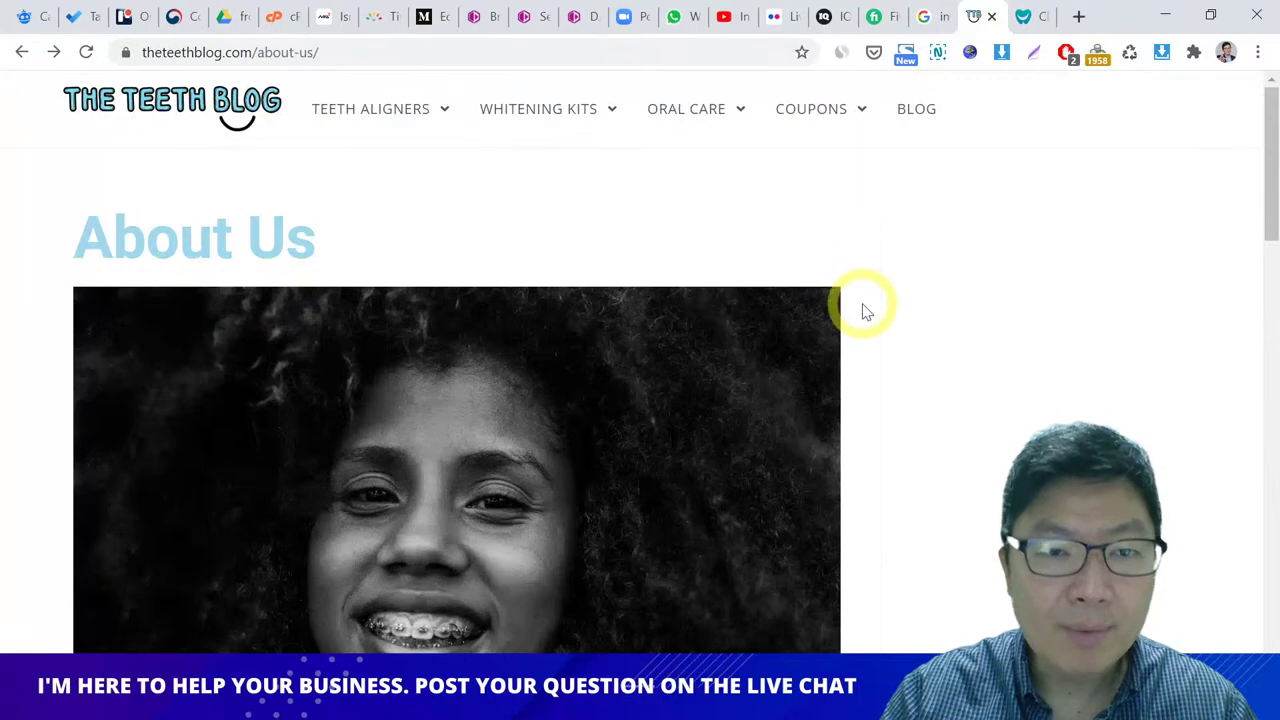
scroll(863, 306, "down", 5)
scroll(700, 308, "down", 10)
scroll(500, 308, "up", 15)
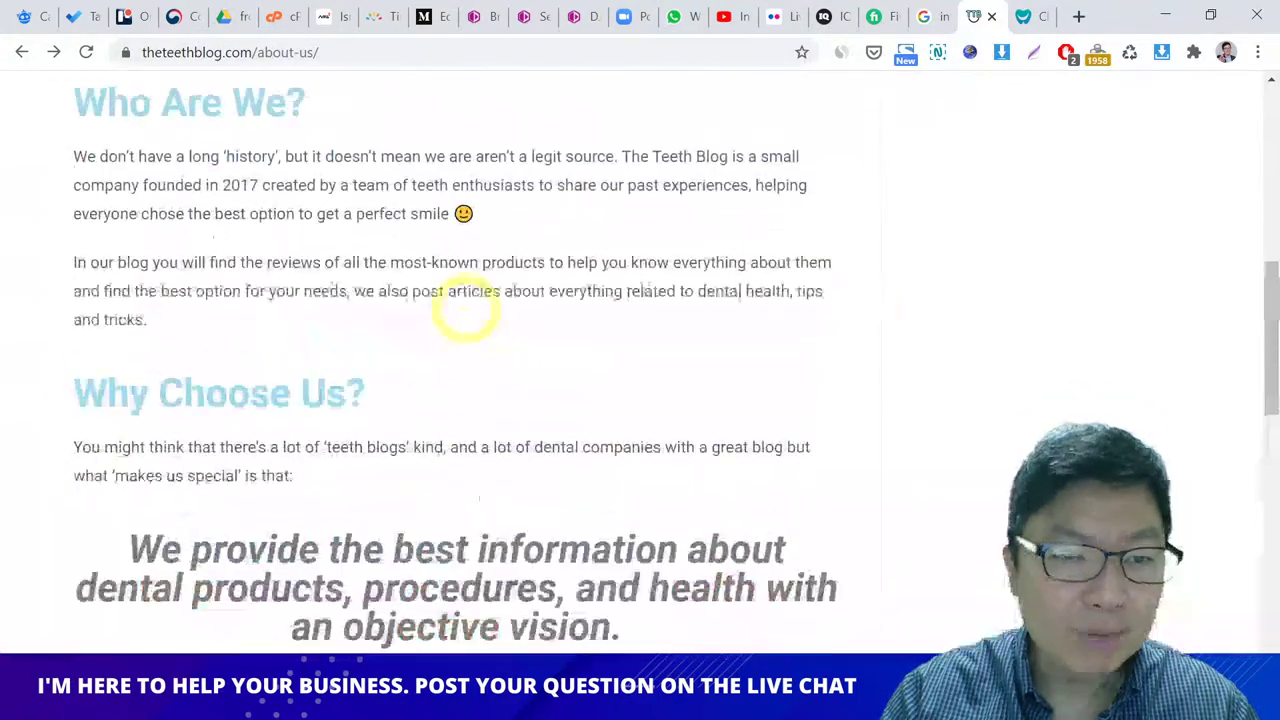
mouse_move(437, 128)
left_click(415, 166)
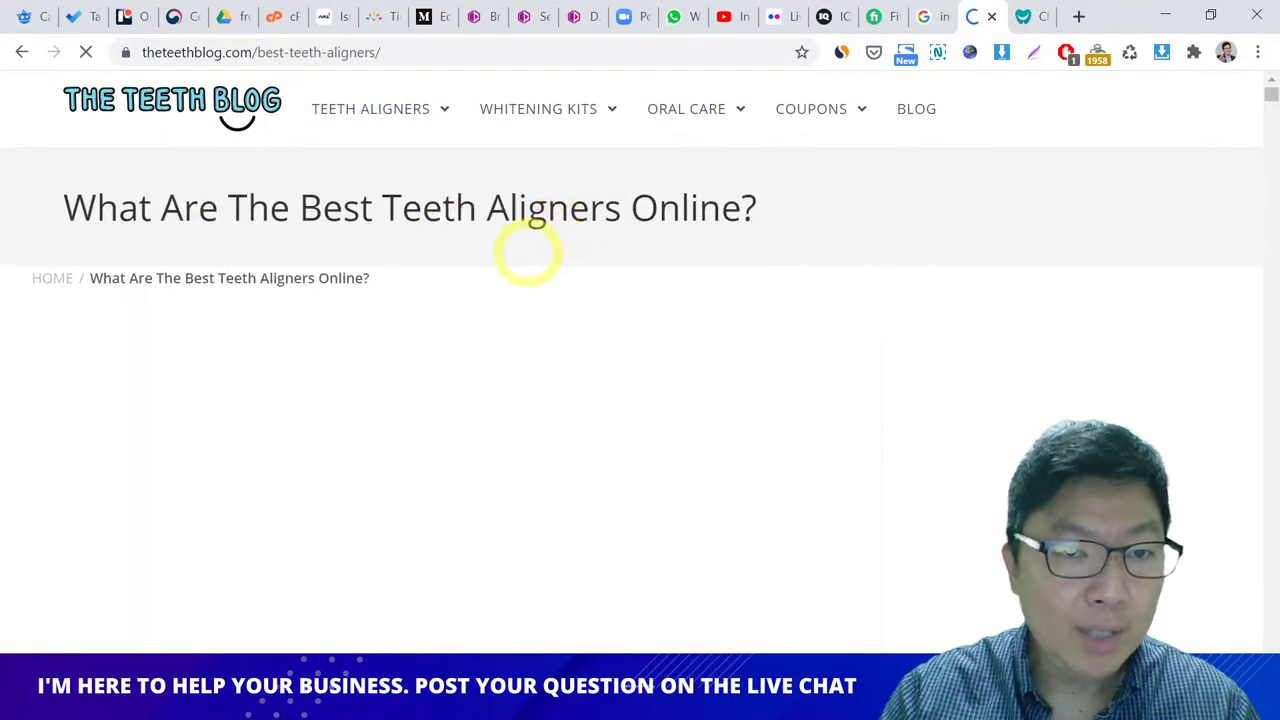
Step: Scroll through the best teeth aligners article, then return to the IQ Magazine tab at iq-mag.net
scroll(530, 260, "down", 15)
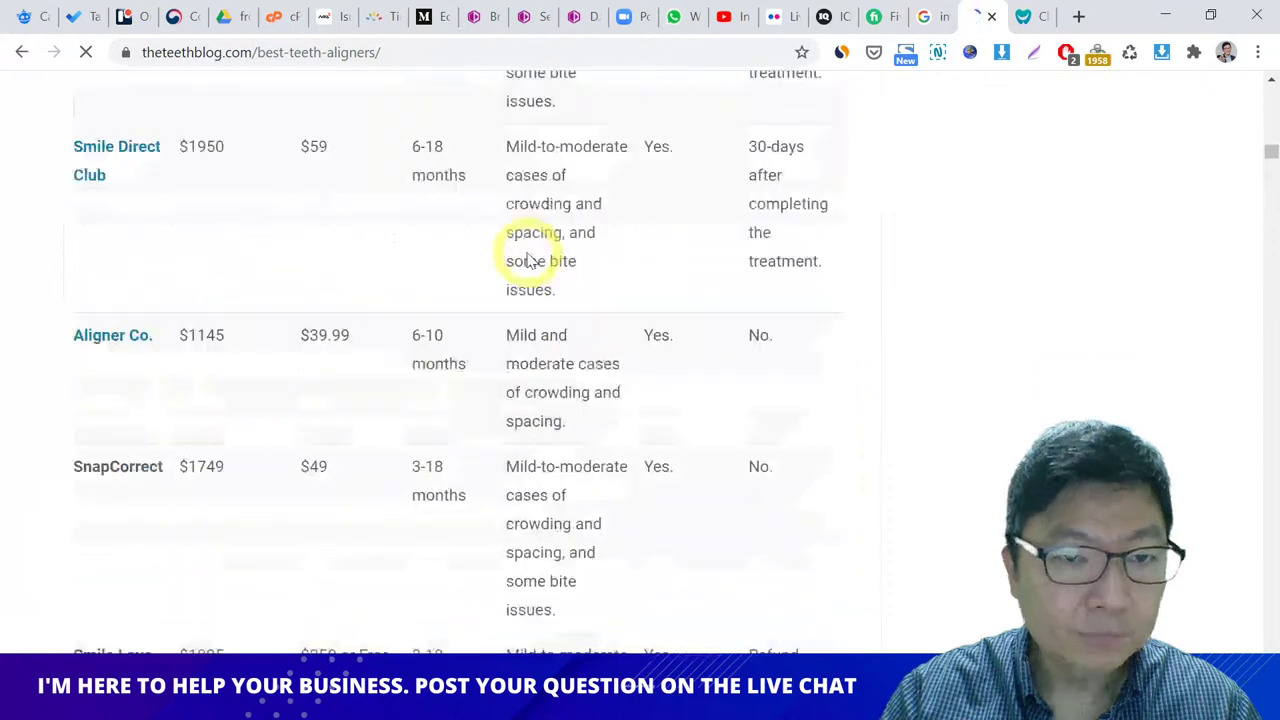
left_click_drag(1268, 192, 1270, 487)
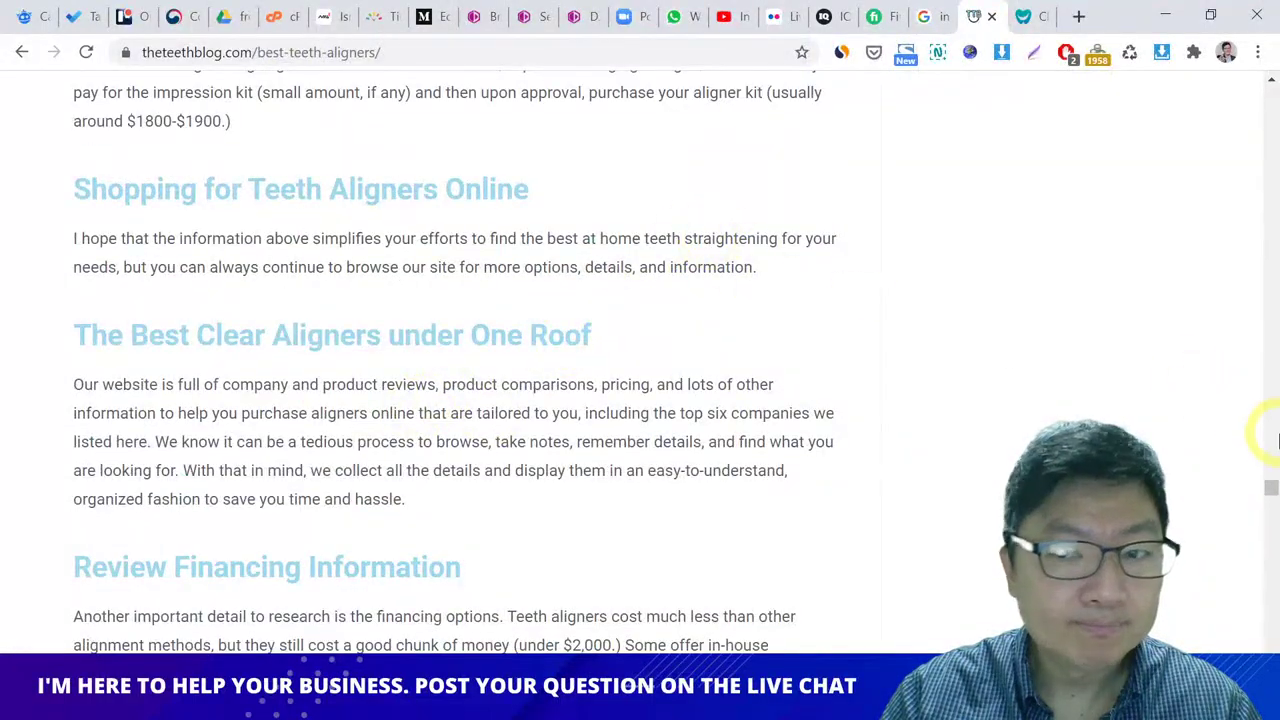
left_click_drag(1267, 488, 1271, 129)
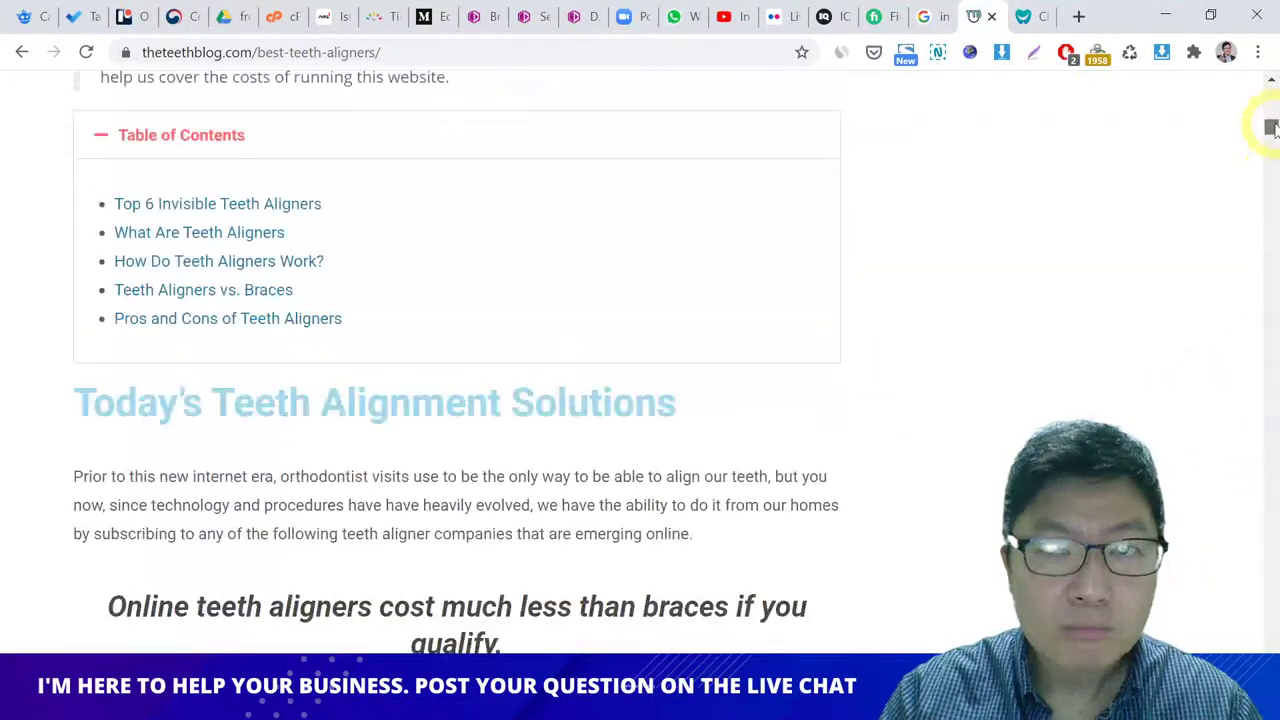
left_click(826, 18)
scroll(467, 311, "up", 20)
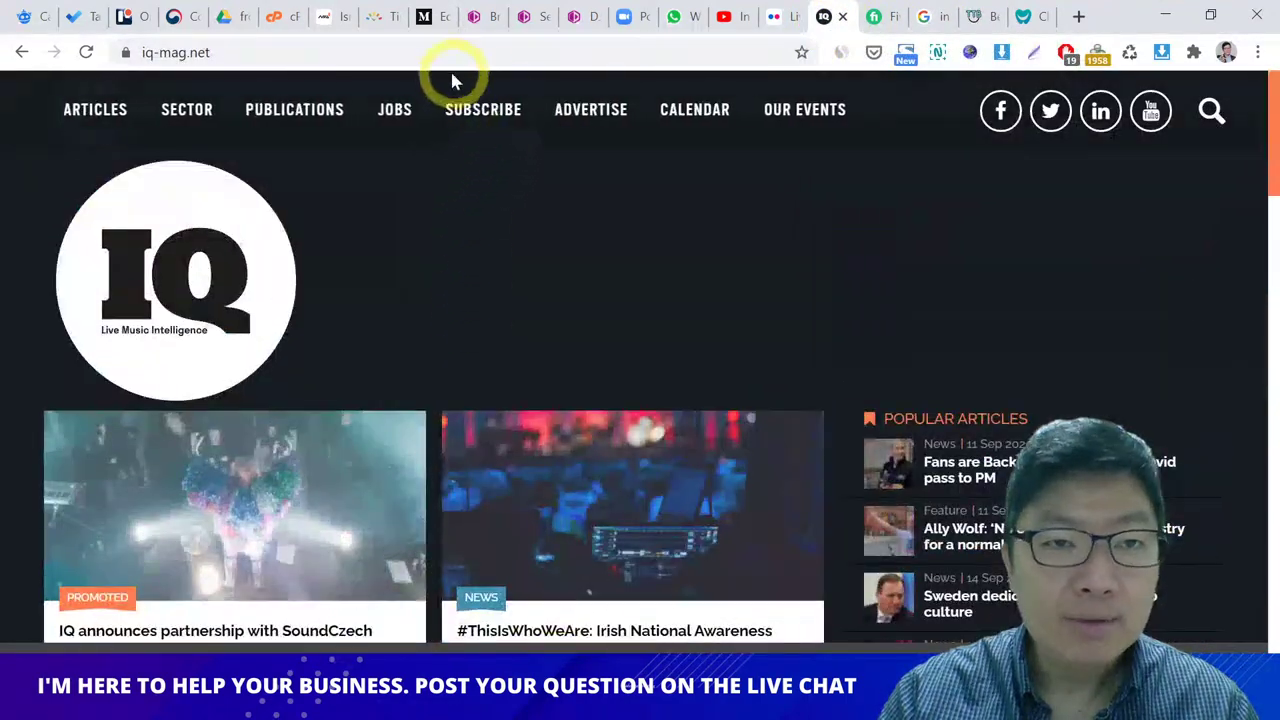
Step: Open the iq-mag.net article on making money from virtual concerts
left_click(449, 50)
left_click(468, 52)
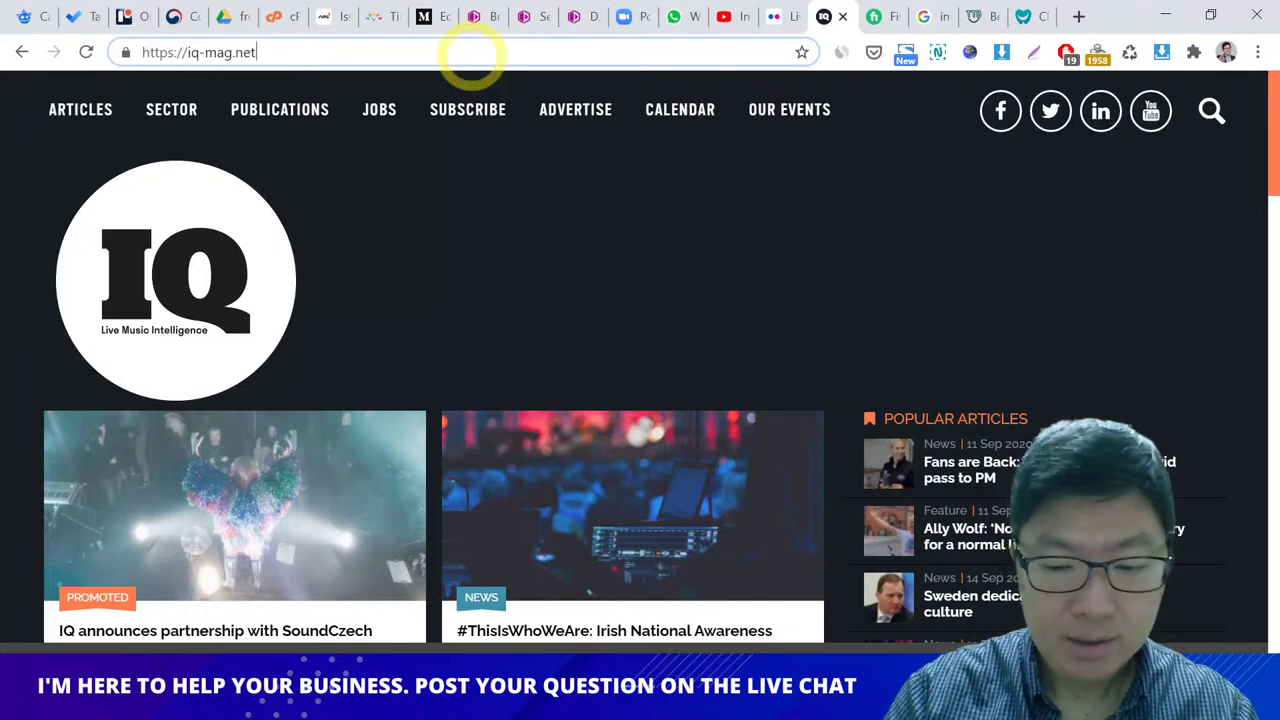
type("/")
left_click(478, 167)
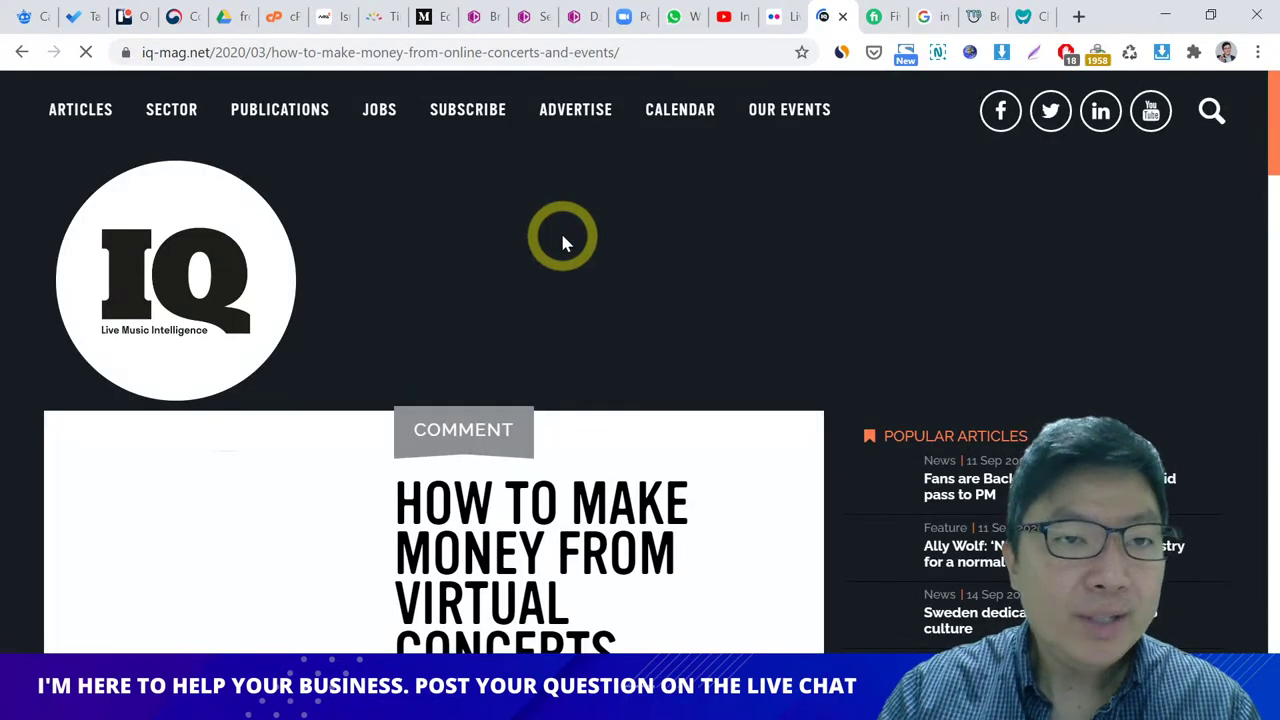
Step: Find the 1Krowd link in the author bio at the end of the article
scroll(560, 240, "down", 5)
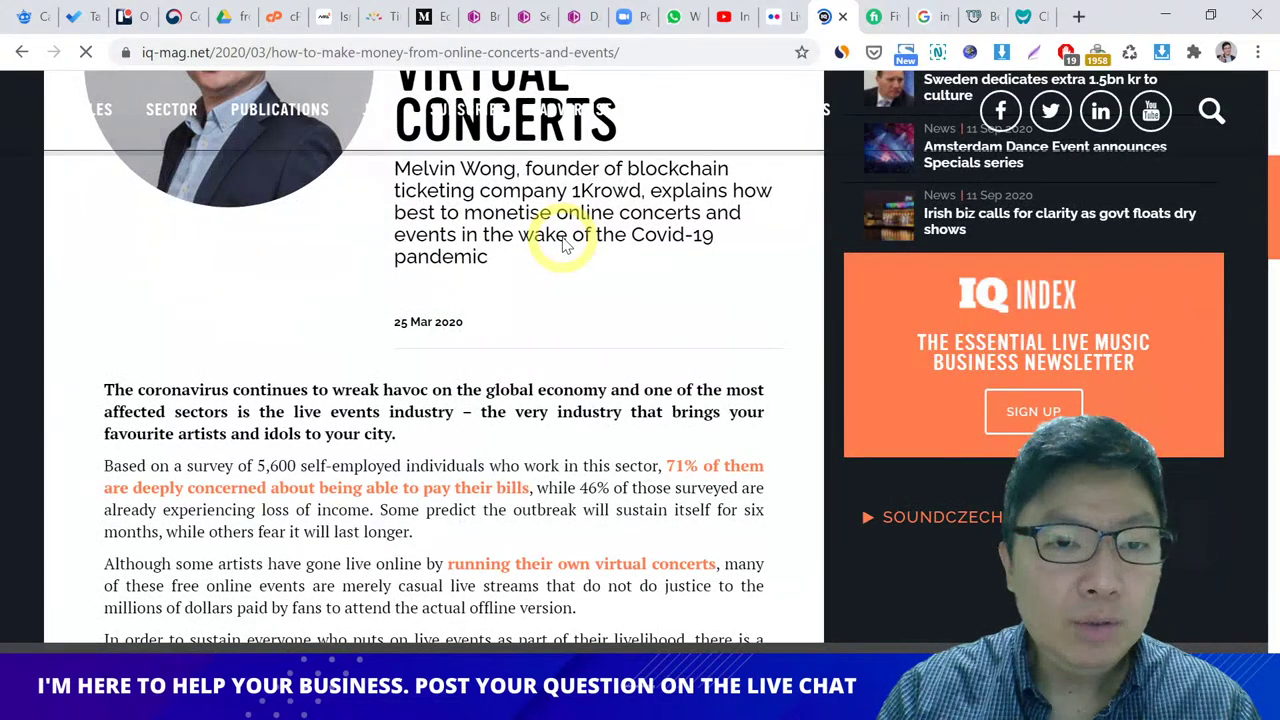
scroll(563, 245, "down", 20)
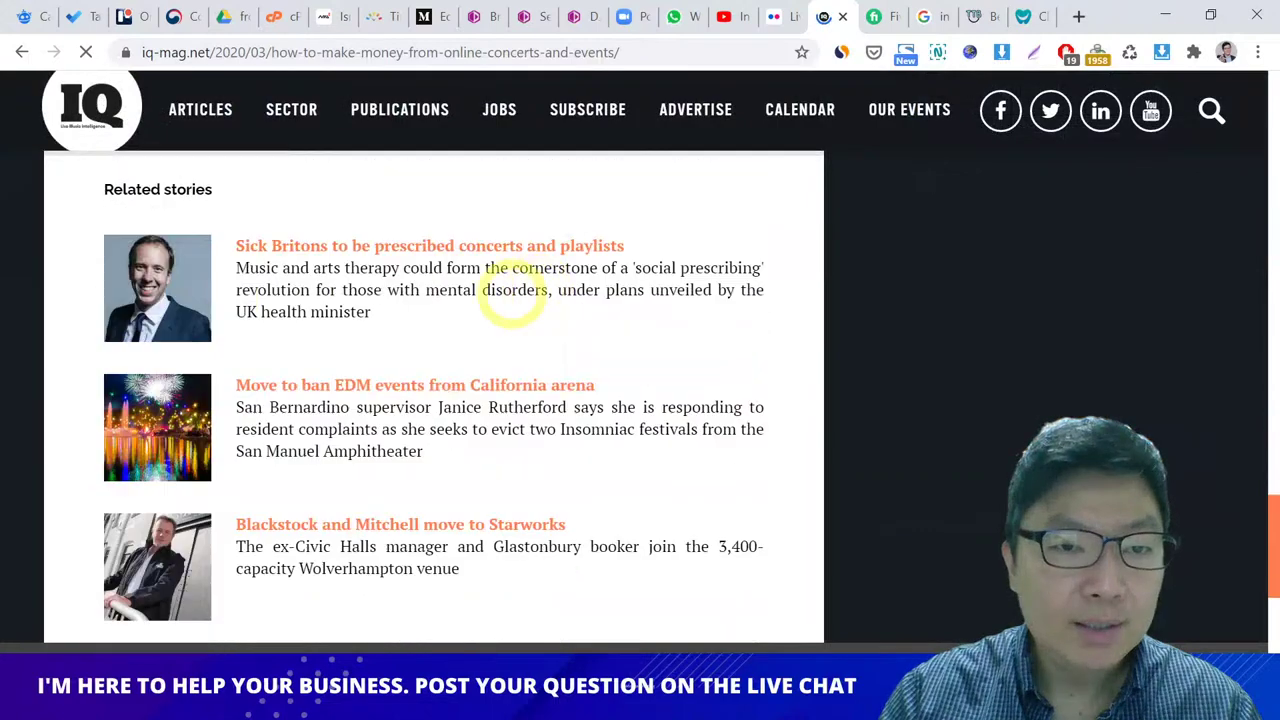
scroll(510, 290, "down", 4)
scroll(510, 290, "up", 8)
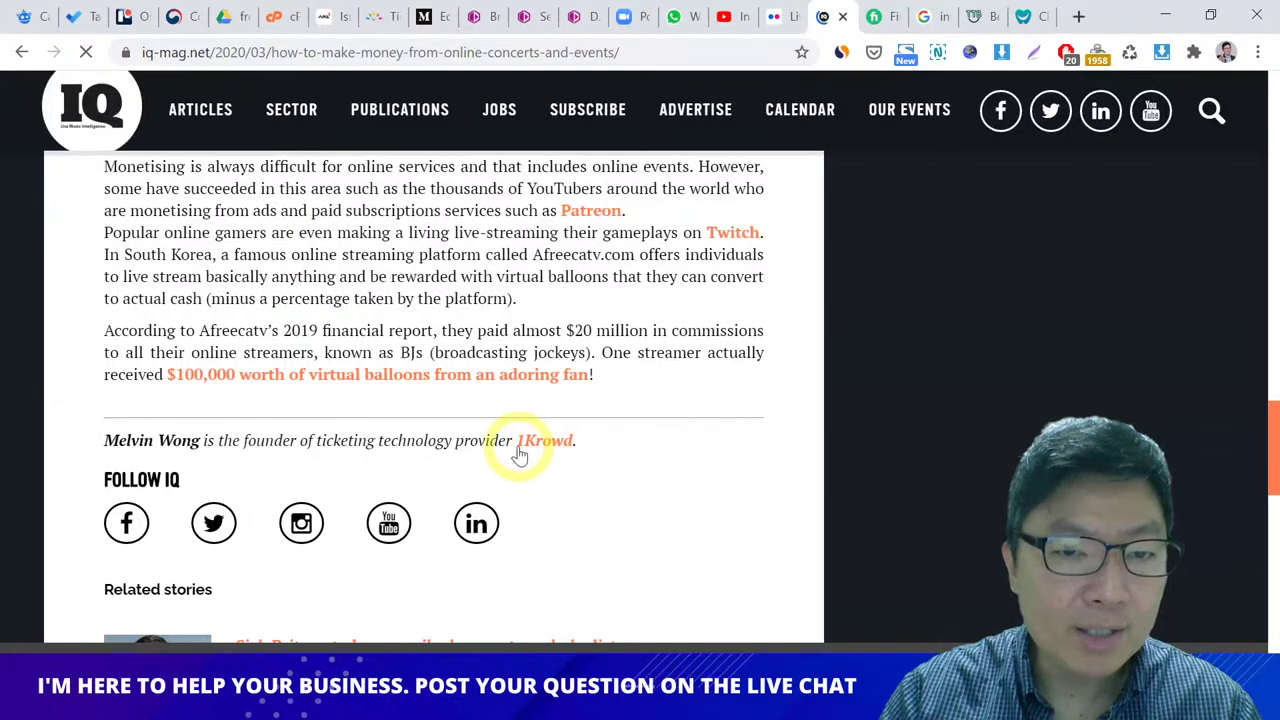
scroll(386, 271, "up", 5)
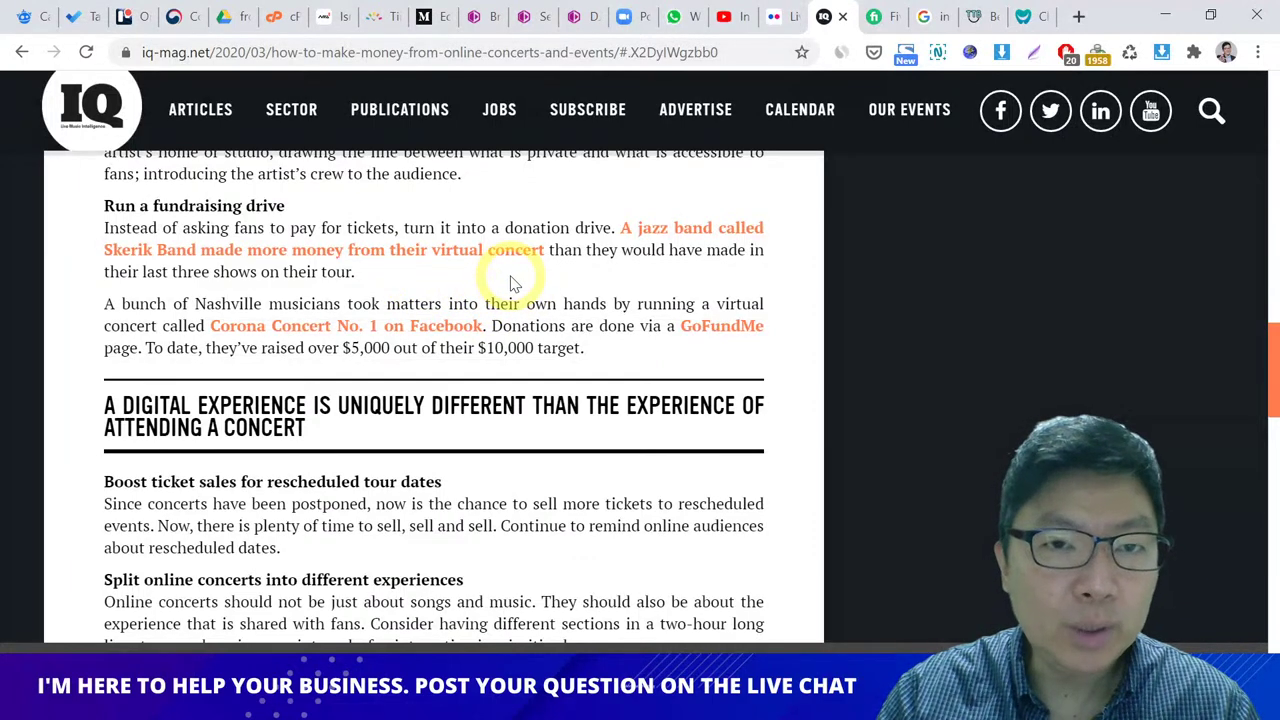
scroll(503, 288, "down", 10)
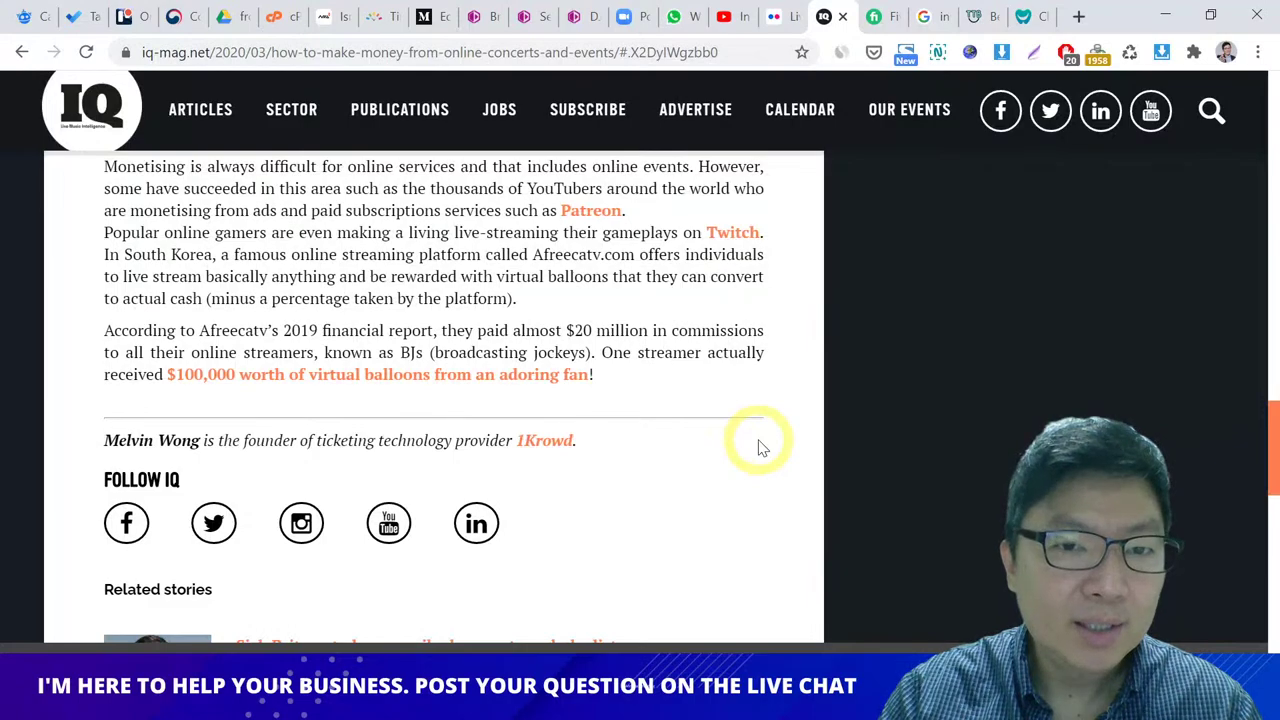
scroll(474, 305, "up", 10)
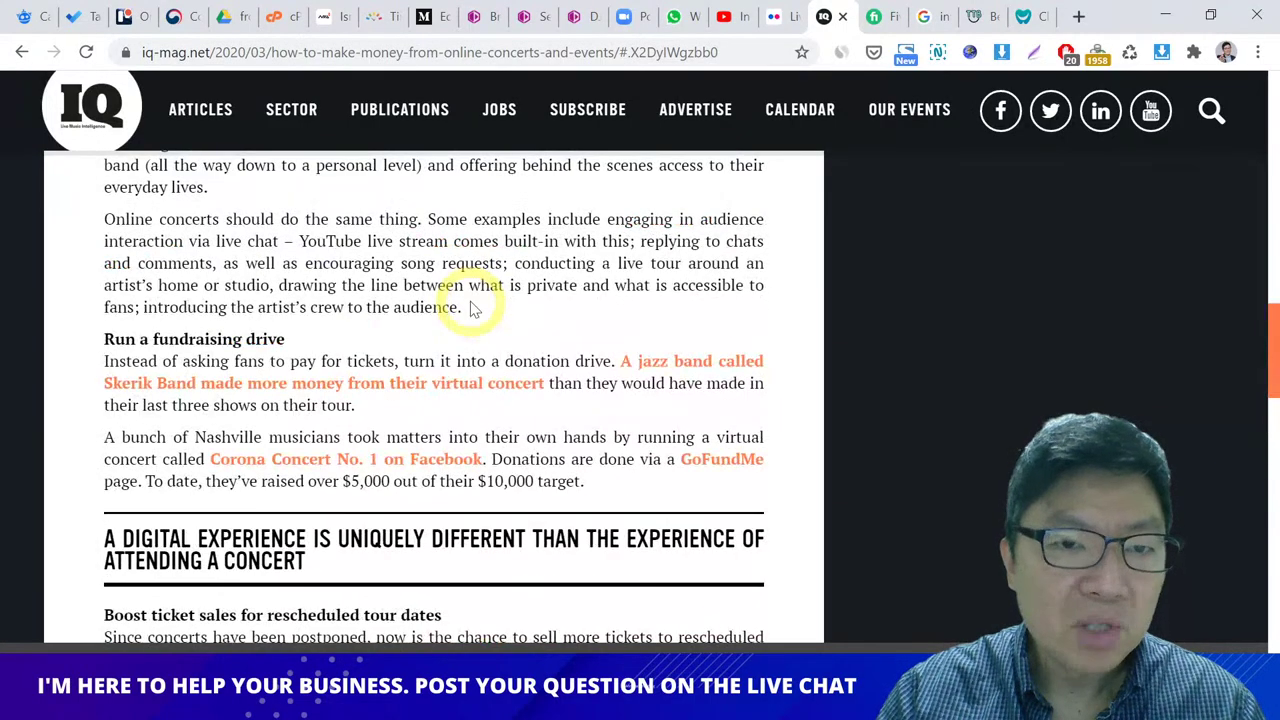
scroll(474, 305, "up", 3)
scroll(471, 300, "down", 5)
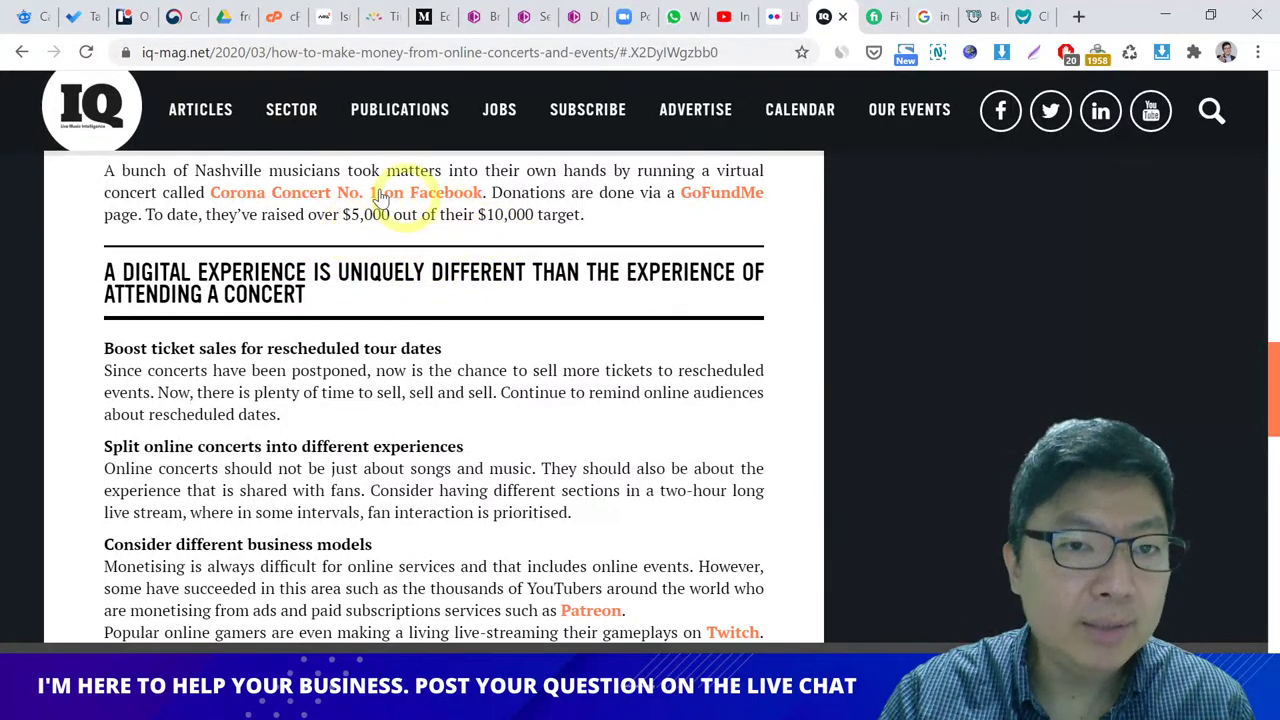
scroll(525, 300, "down", 5)
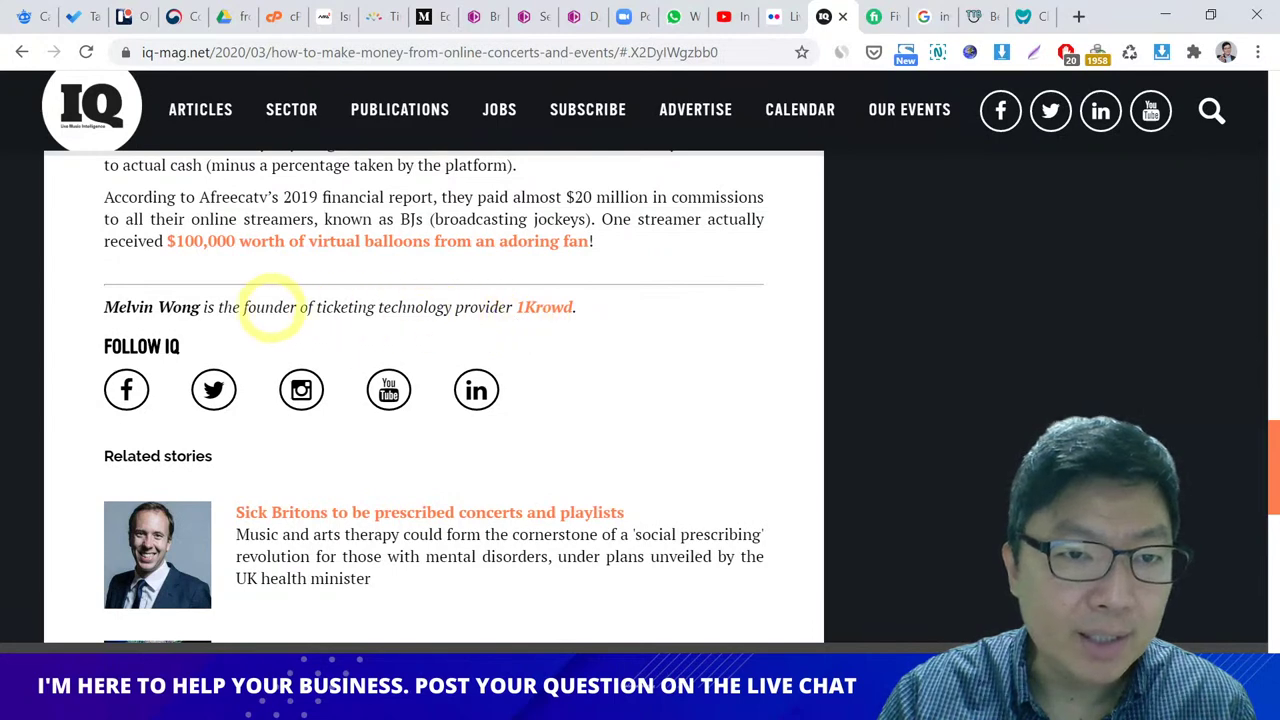
left_click_drag(317, 307, 509, 310)
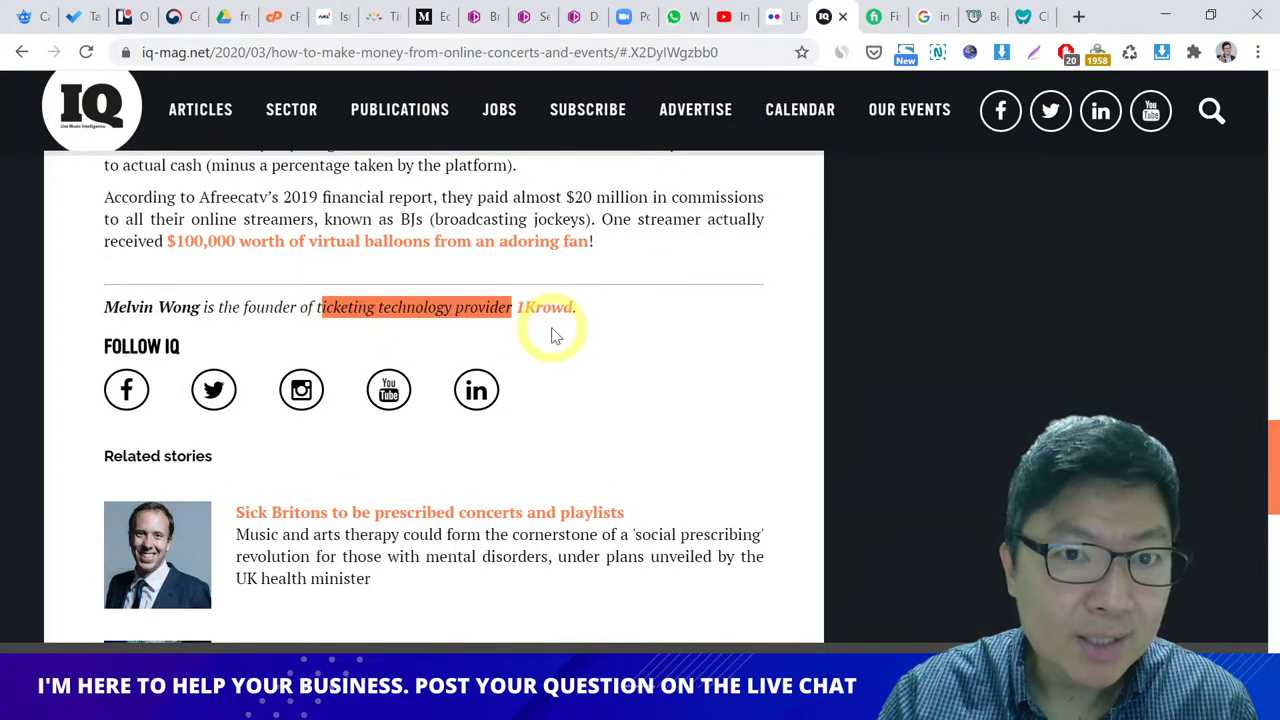
left_click(533, 275)
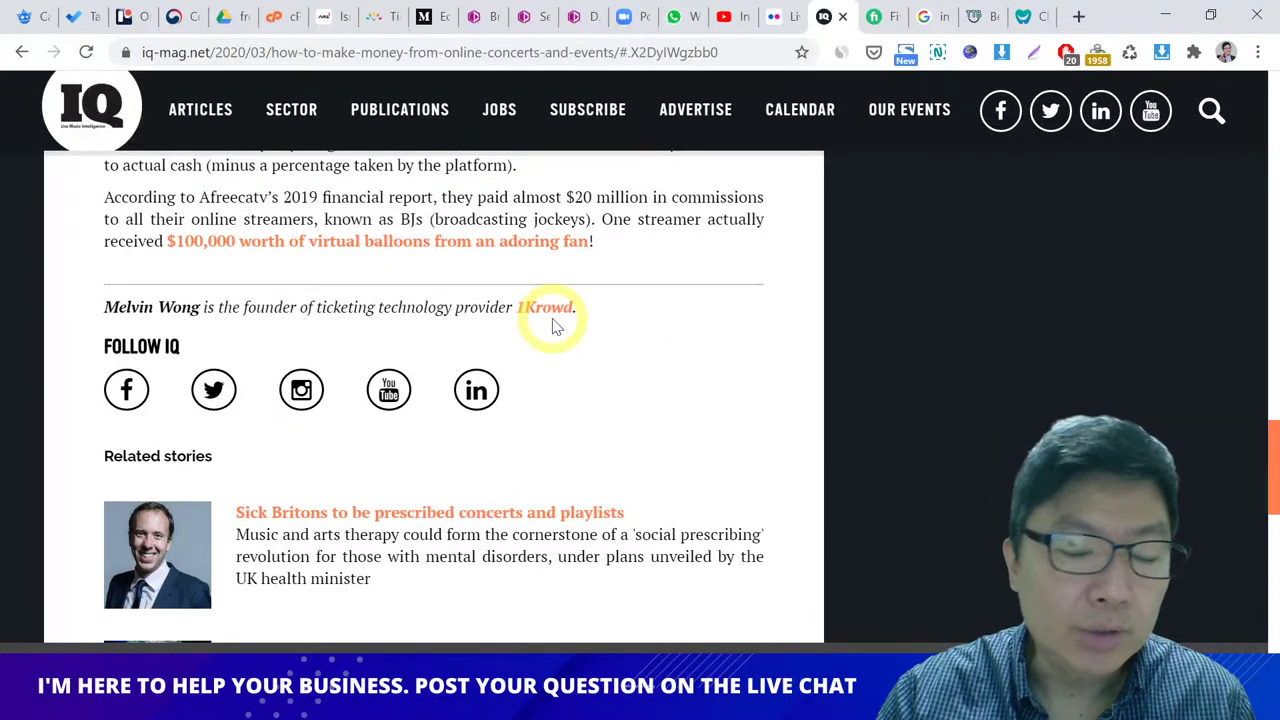
Step: View the article's source and find its single 1krowd.com link, tagged noopener noreferrer with no nofollow
right_click(638, 300)
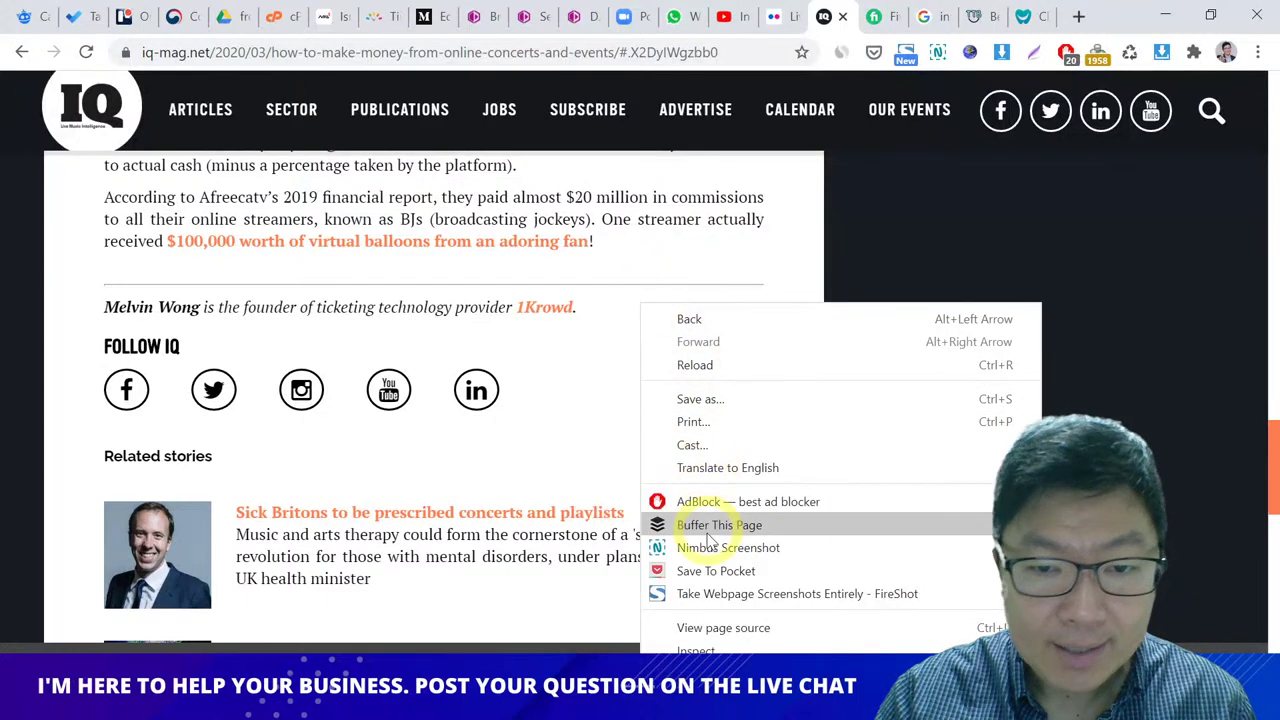
left_click(700, 627)
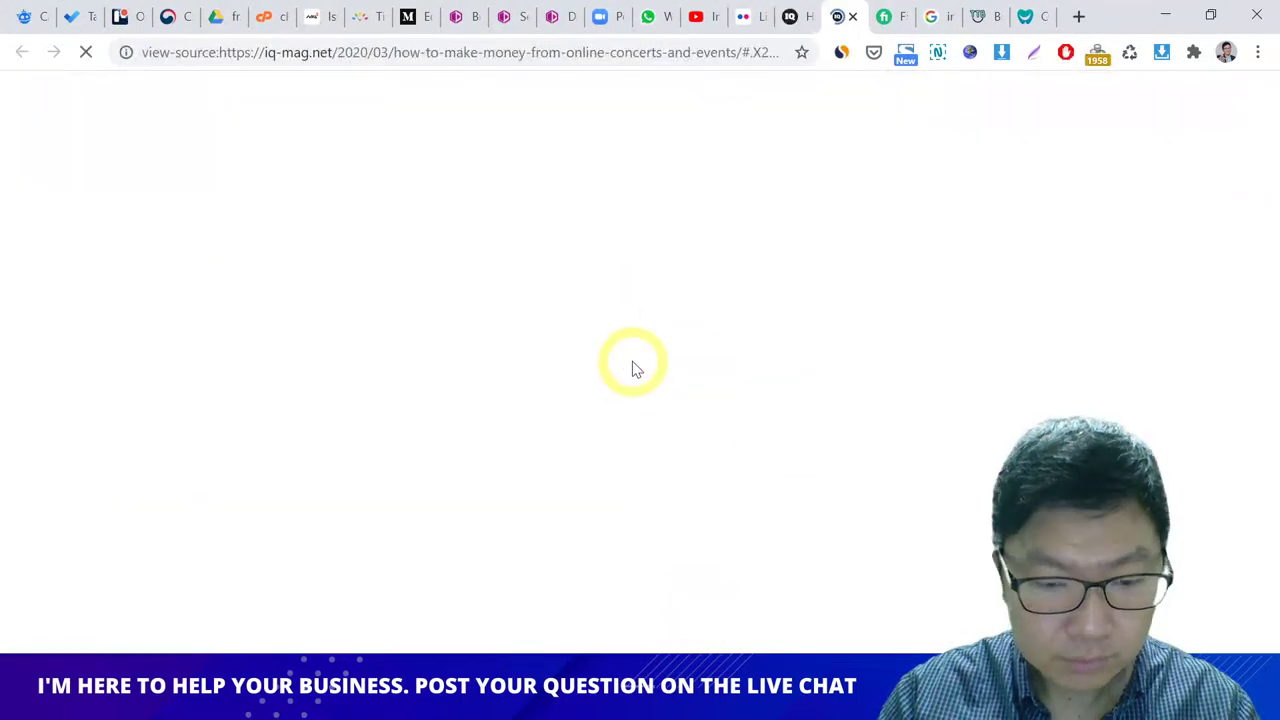
key("ctrl+f")
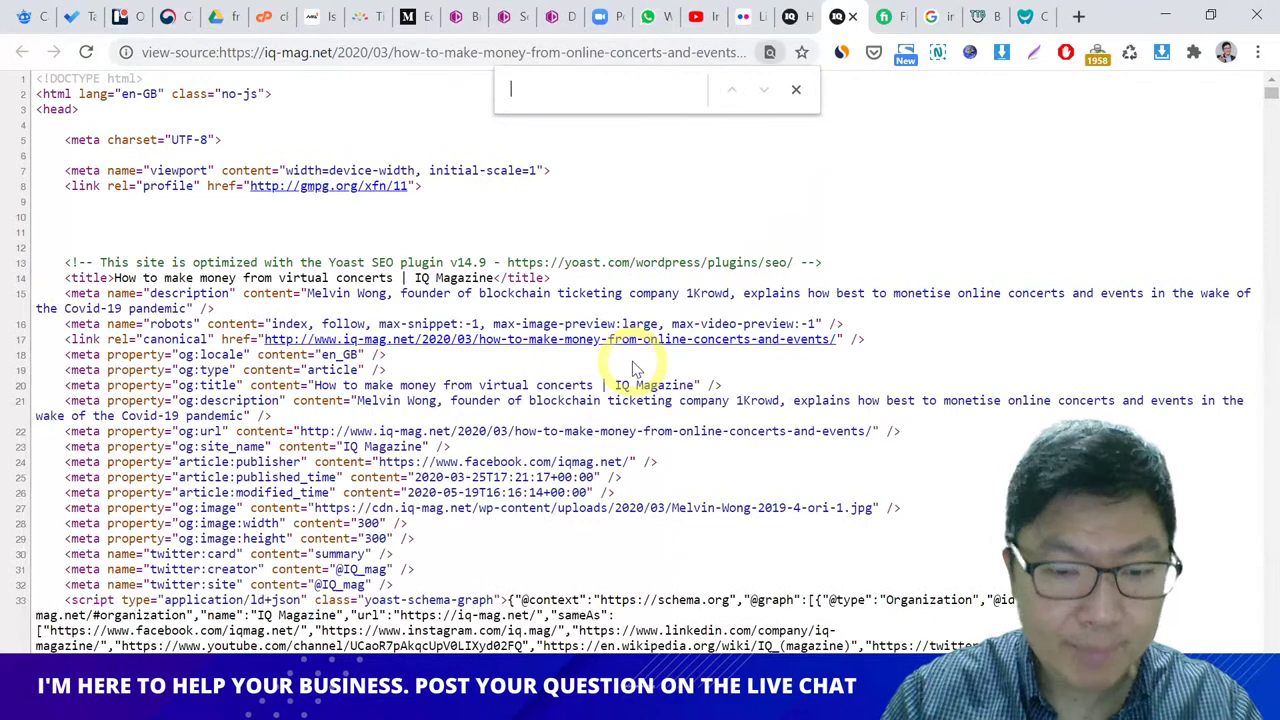
type("1krowd.c")
type("om")
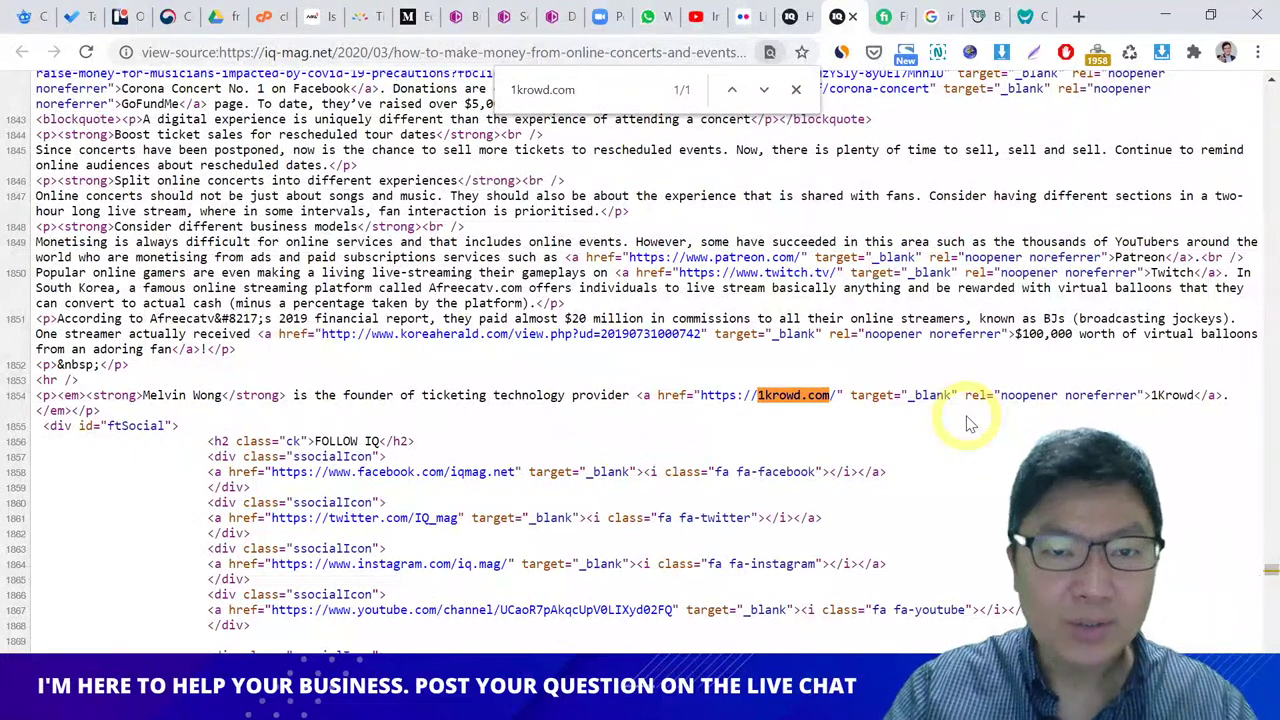
left_click(1078, 17)
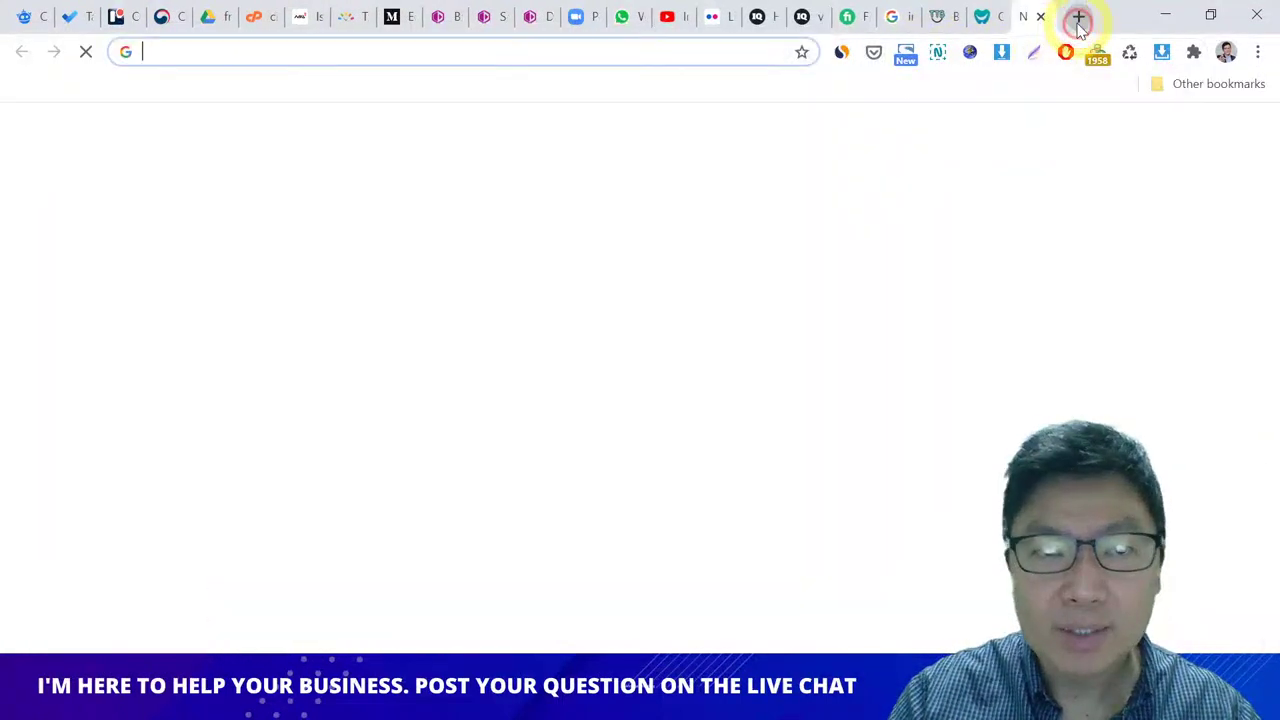
Step: Load forbes.com, open the Asia's Power Businesswomen 2020 article and view its HTML source
type("forbes.com")
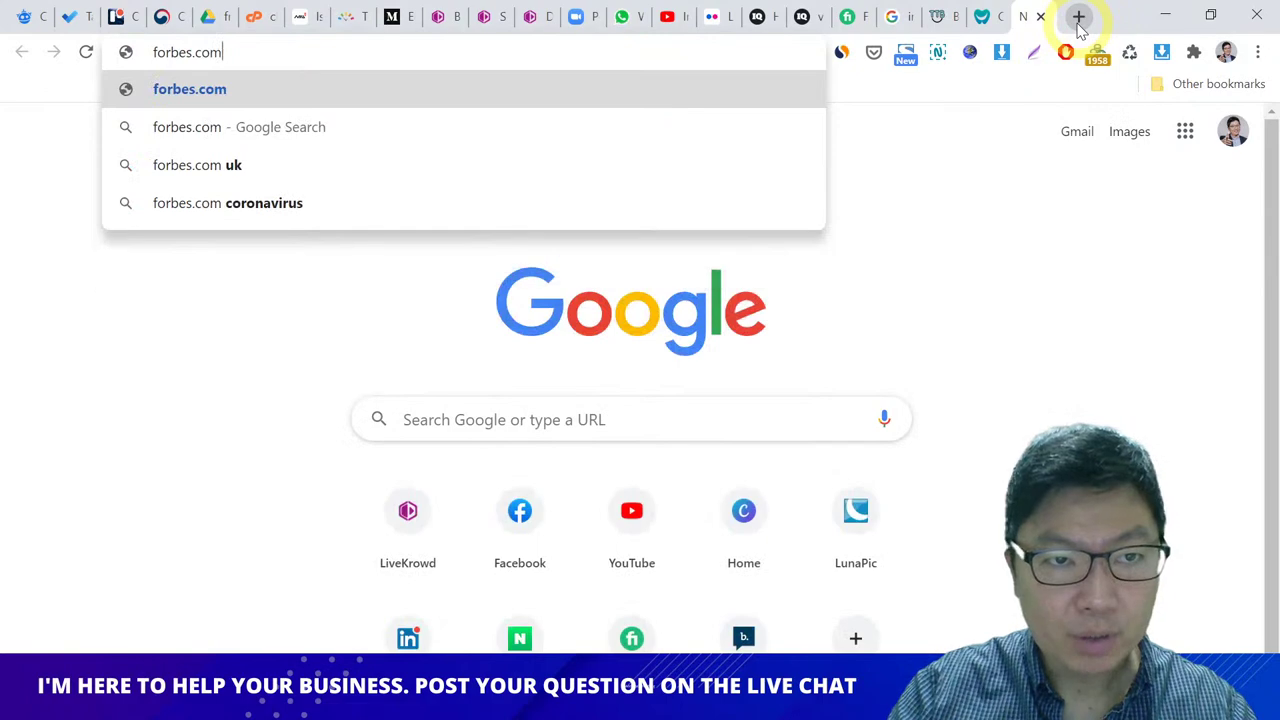
key("Return")
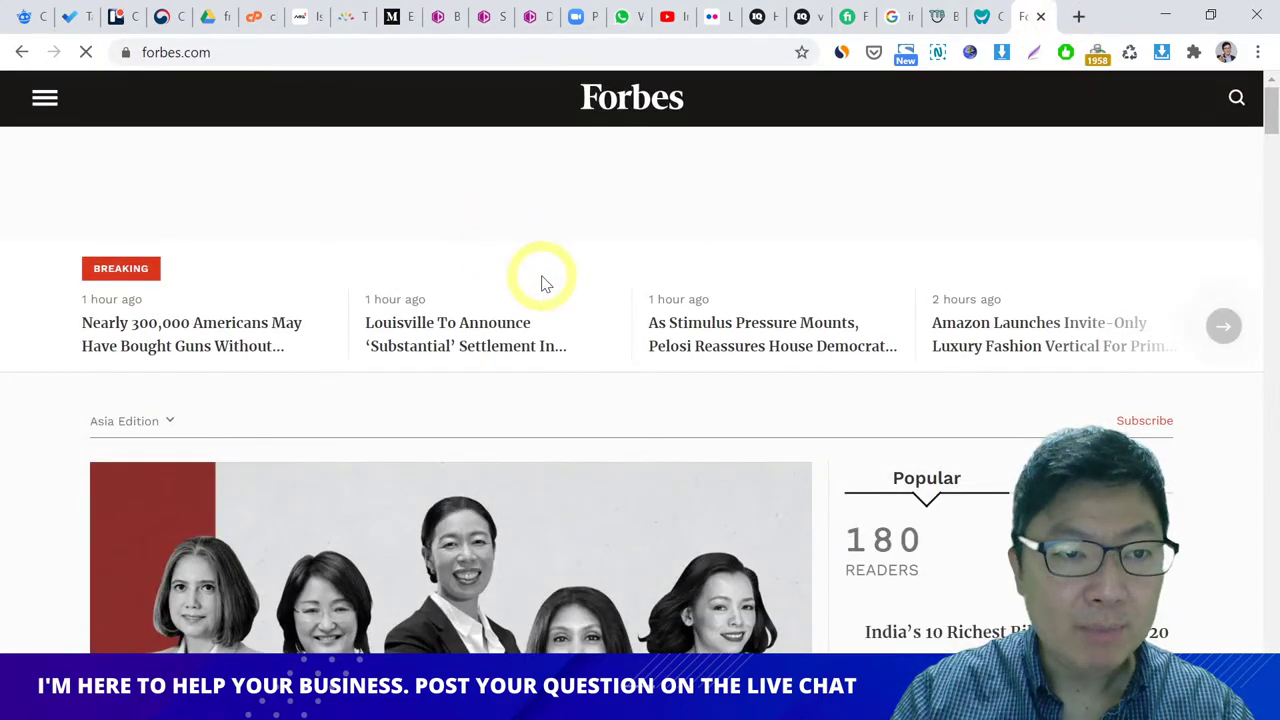
scroll(540, 285, "down", 5)
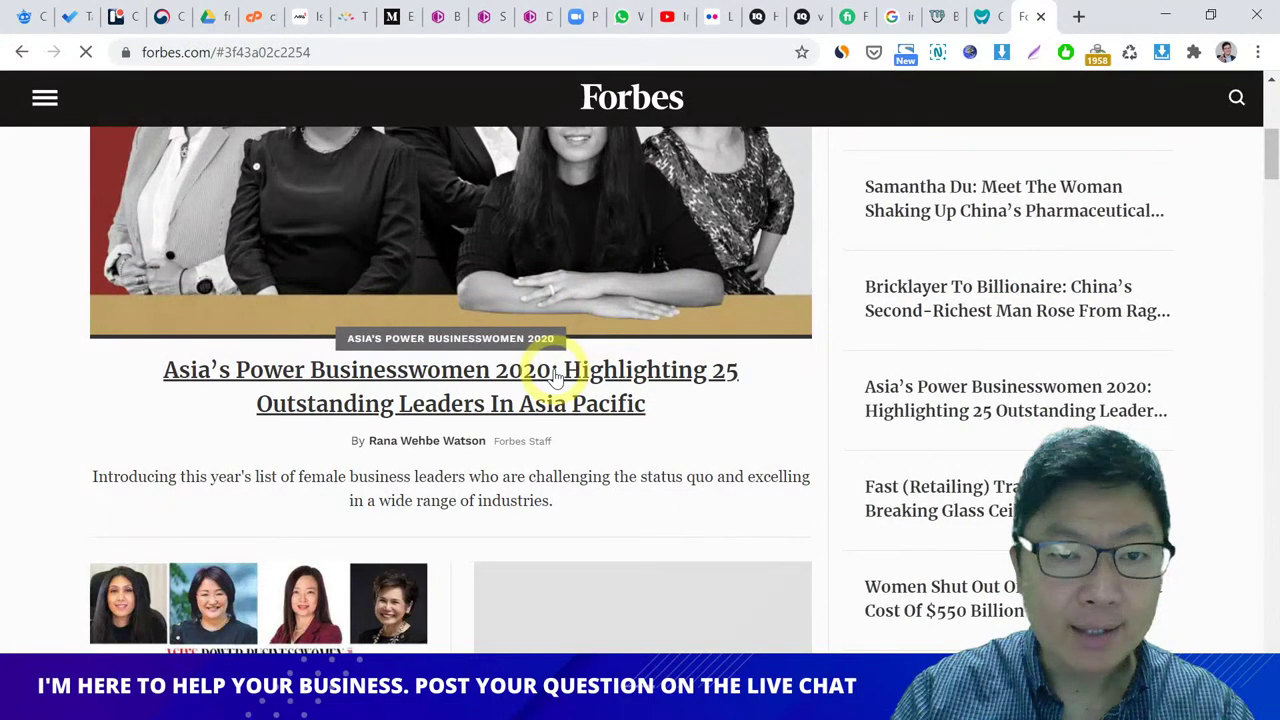
left_click(555, 375)
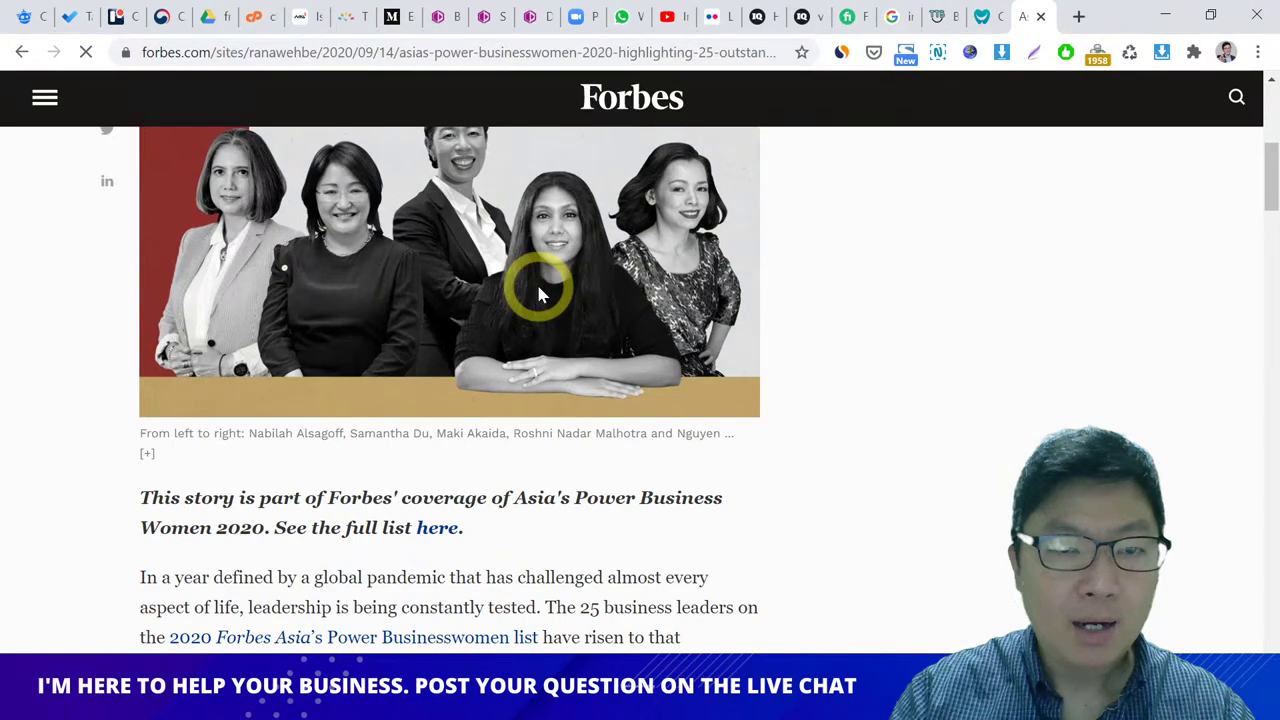
scroll(538, 293, "down", 15)
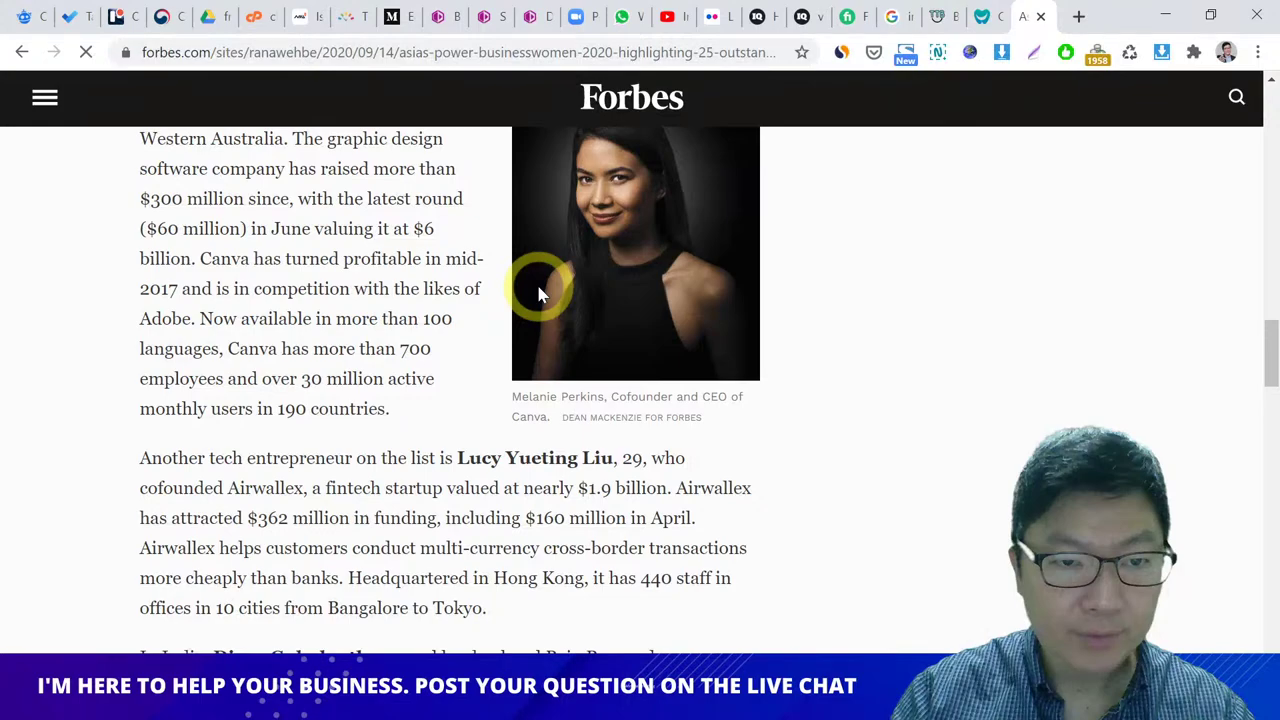
key("ctrl+u")
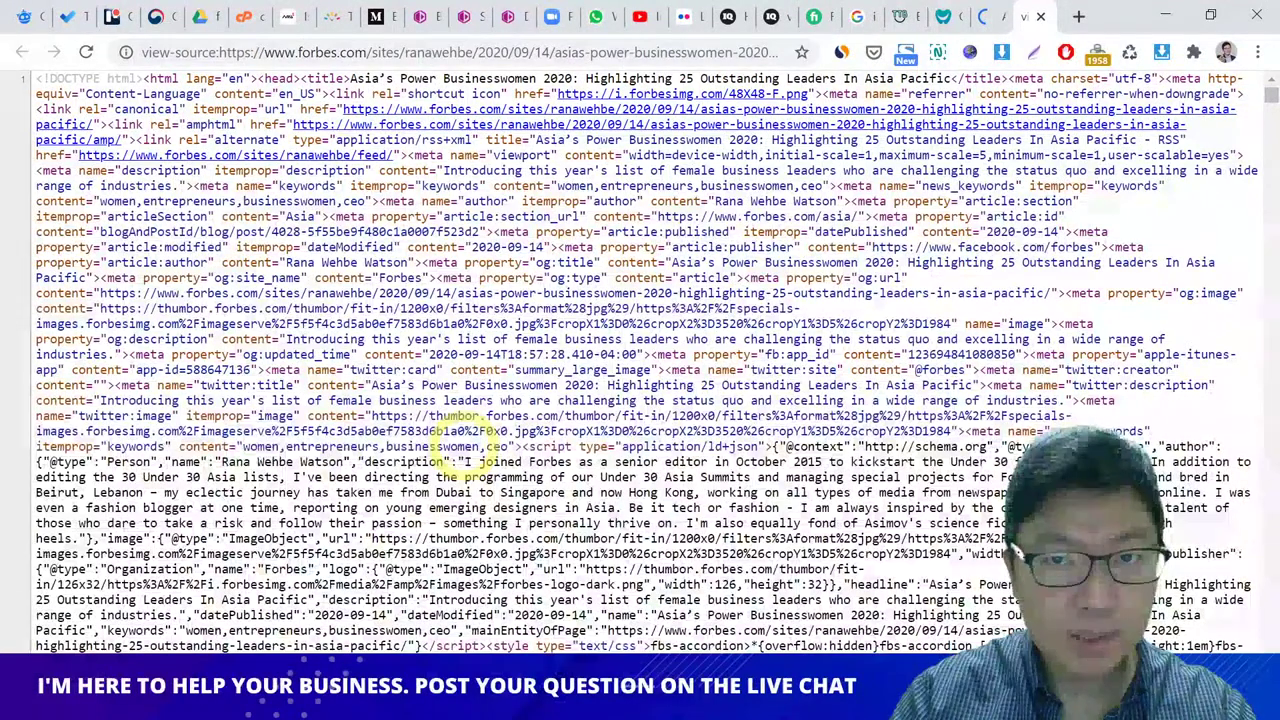
Step: Search the Forbes source for 'follow' (six matches) and 'no-follow' (none), then return to the Forbes tab
key("ctrl+f")
type("follow")
key("Return")
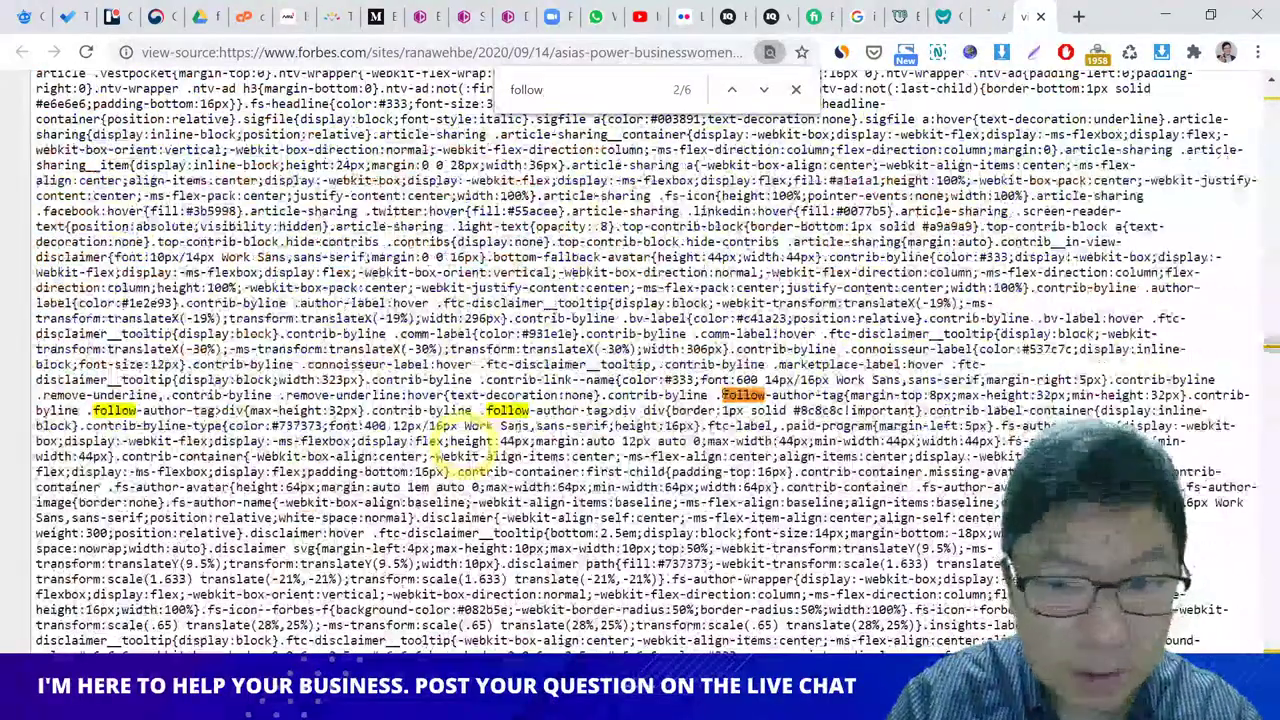
key("Return")
key("Return")
key("Return")
key("Return")
key("Return")
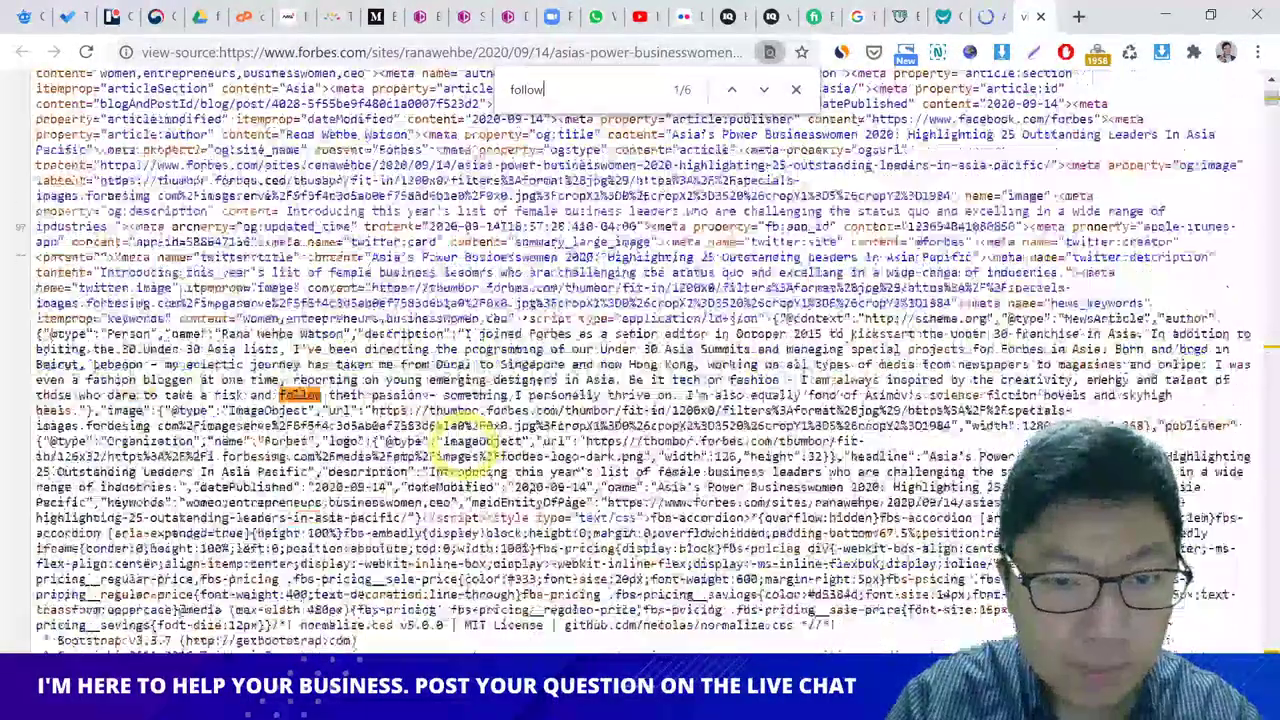
key("Home")
type("no")
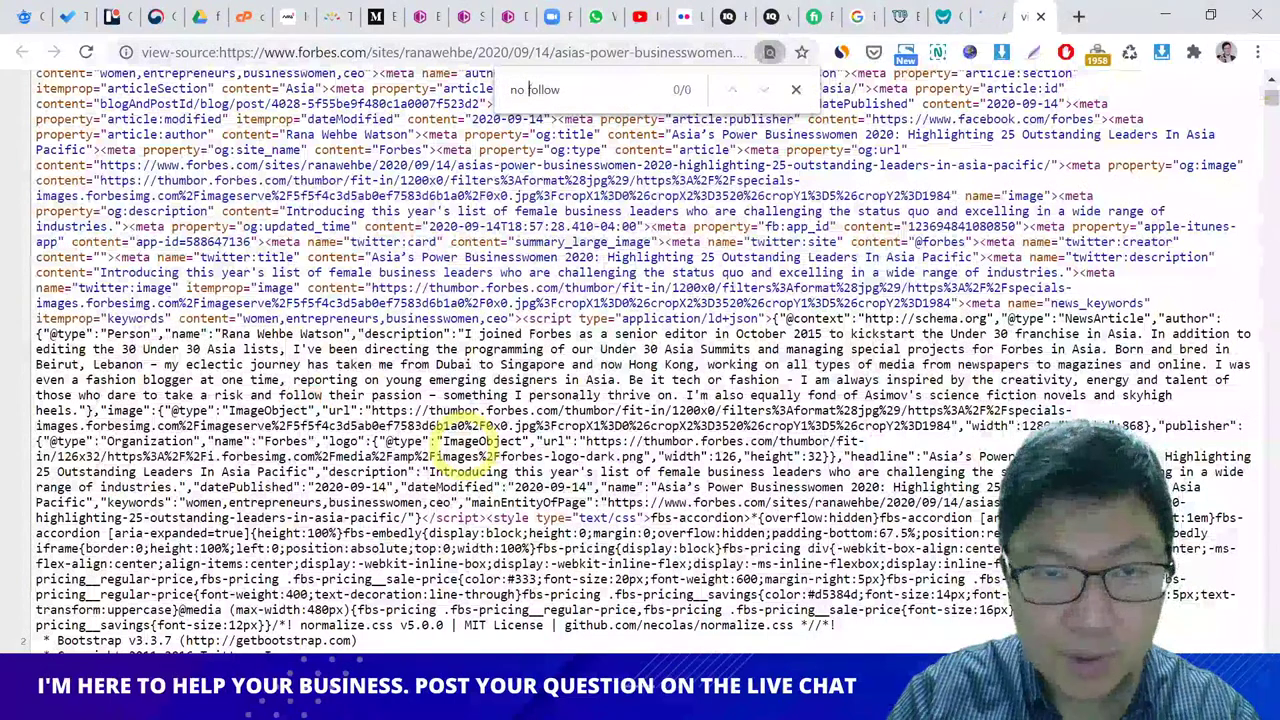
key("BackSpace")
type("-")
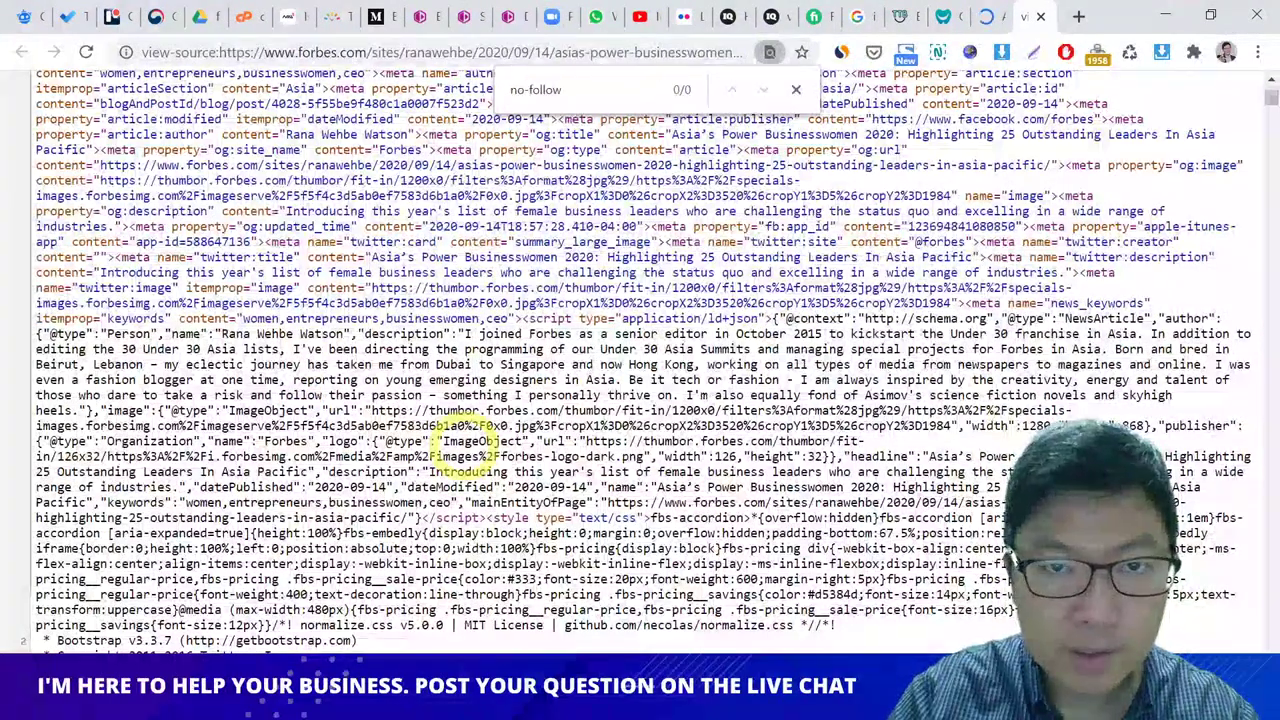
key("ctrl+shift+Tab")
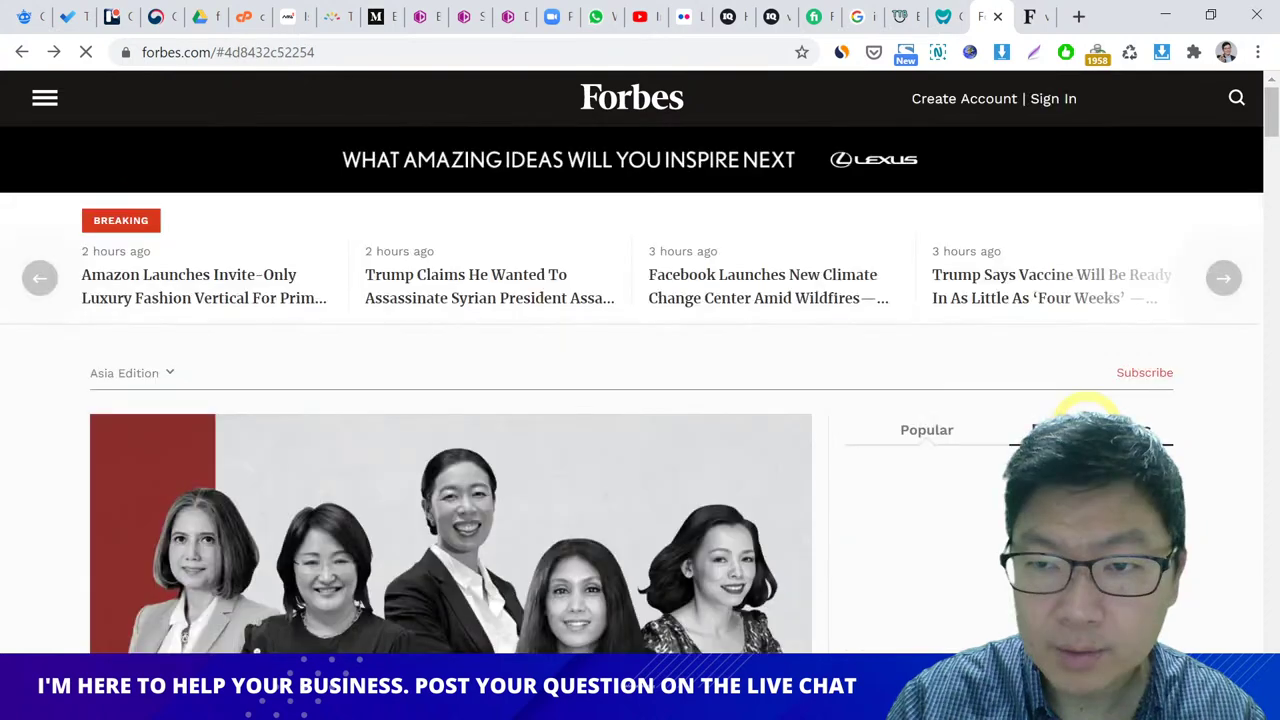
Step: Open the 'AirPods Pro Super-Cool Spatial Audio Upgrade' article from the Forbes homepage list
scroll(998, 352, "down", 2)
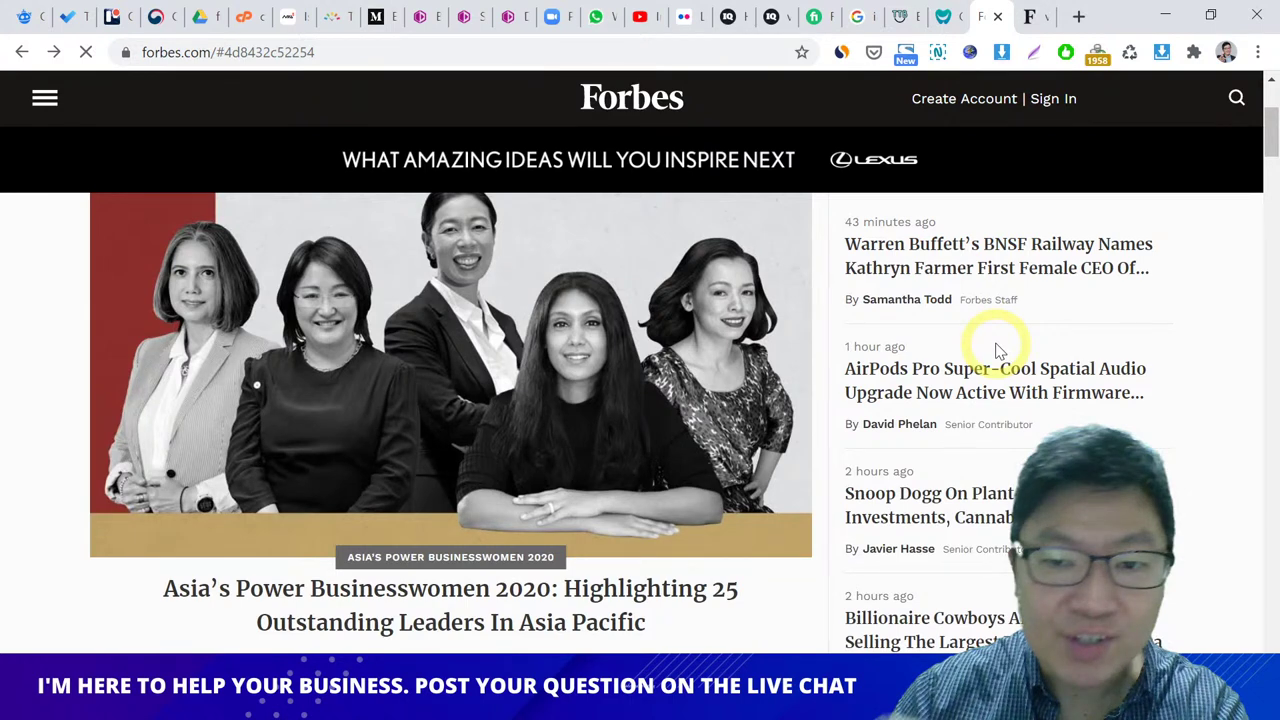
left_click(996, 352)
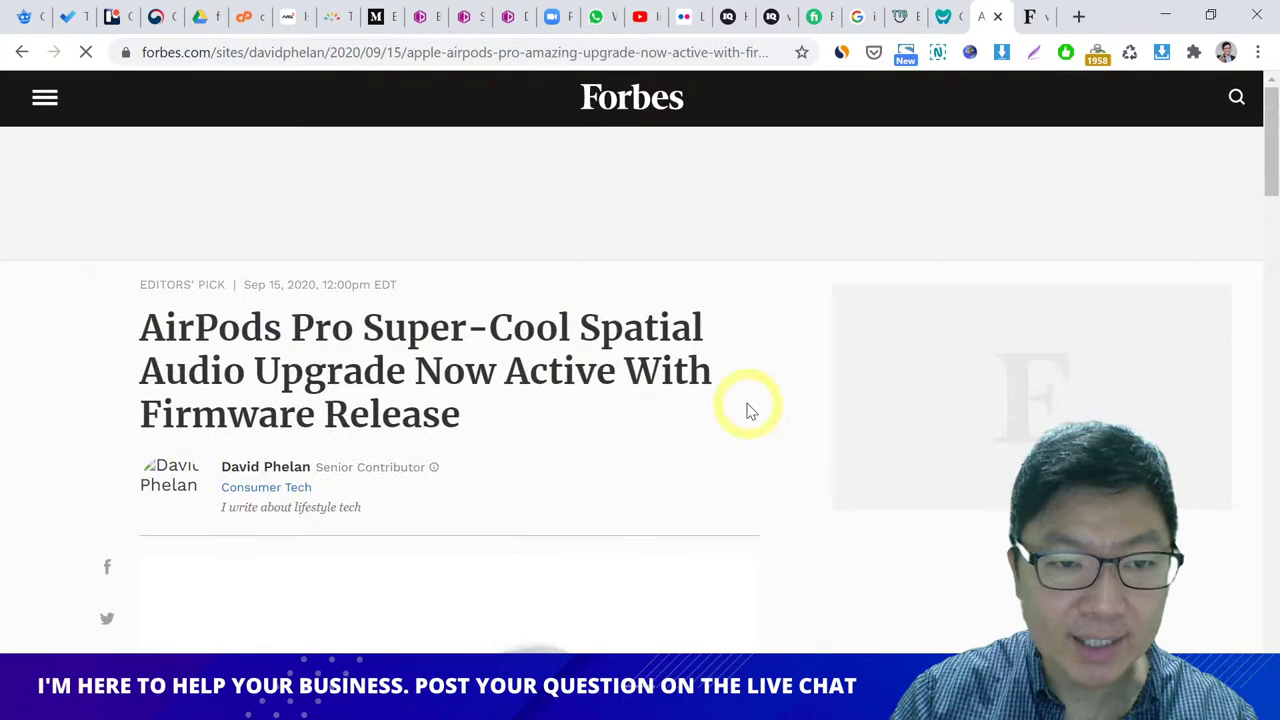
scroll(750, 410, "down", 20)
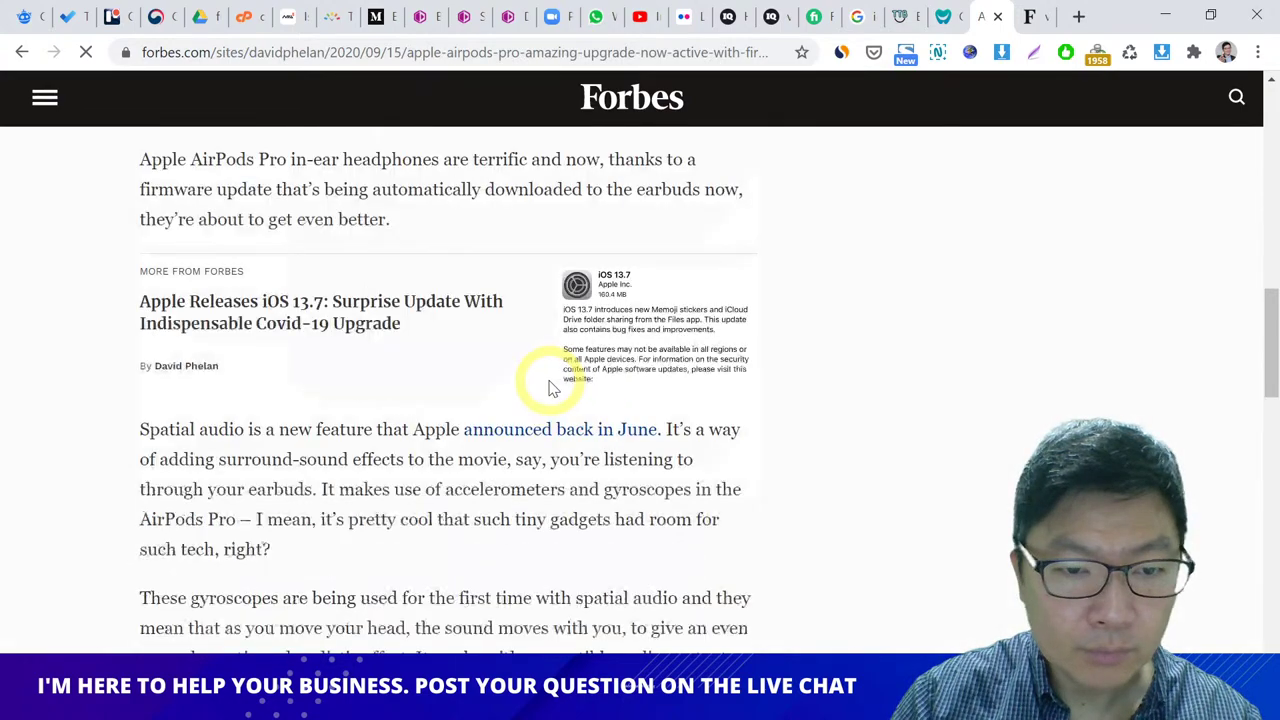
scroll(548, 385, "up", 3)
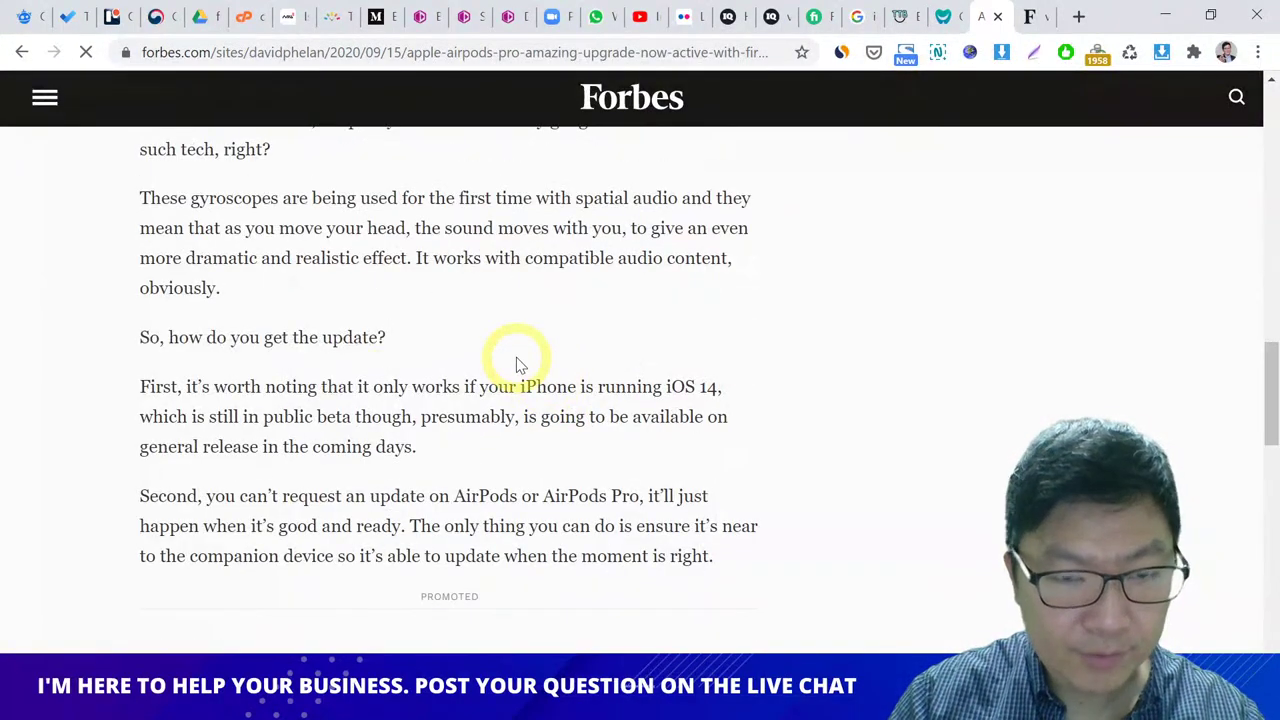
right_click(518, 359)
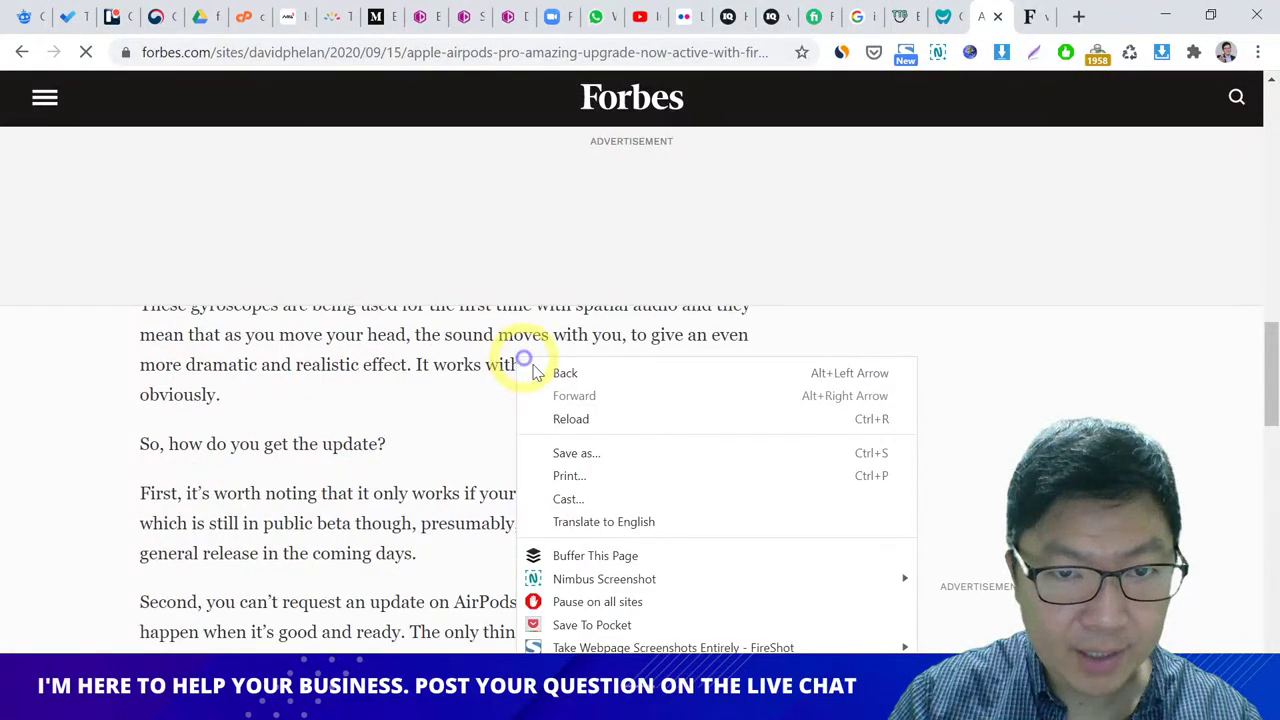
Step: Search the AirPods article source for 'follow' (10 matches), revealing nofollow on the author's Instagram and Twitter links
key("ctrl+u")
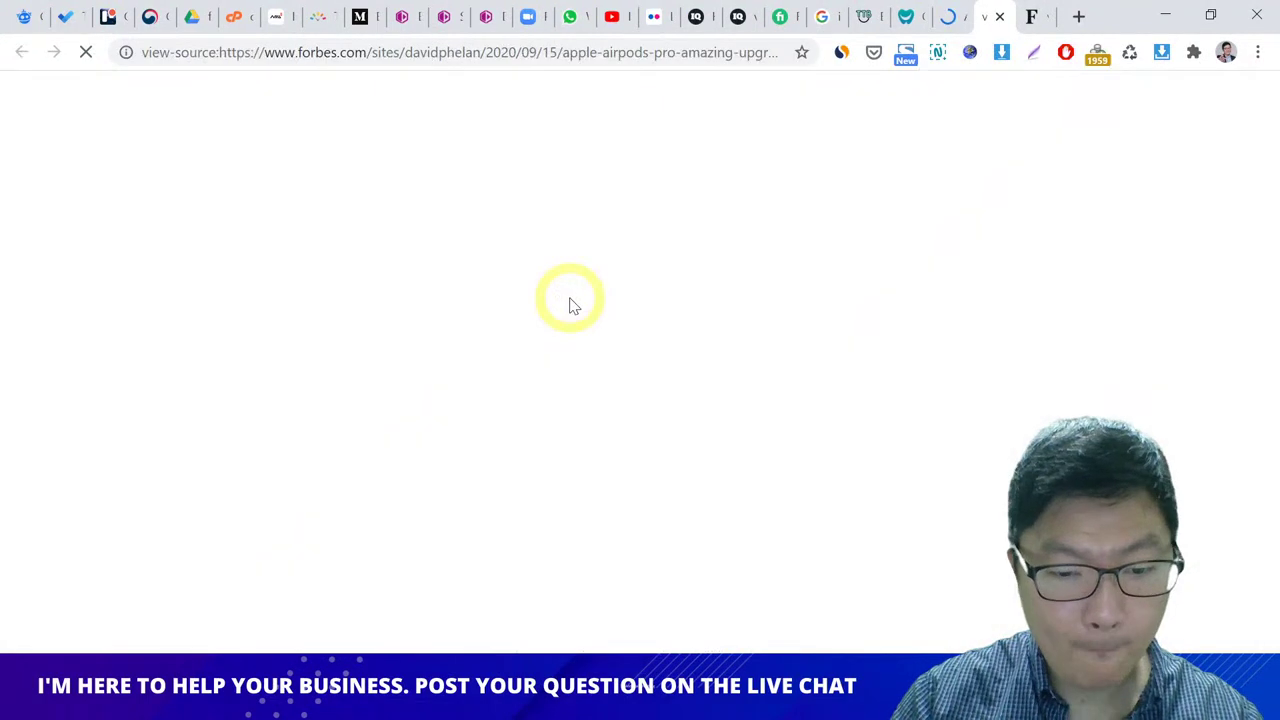
key("ctrl+f")
type("follow")
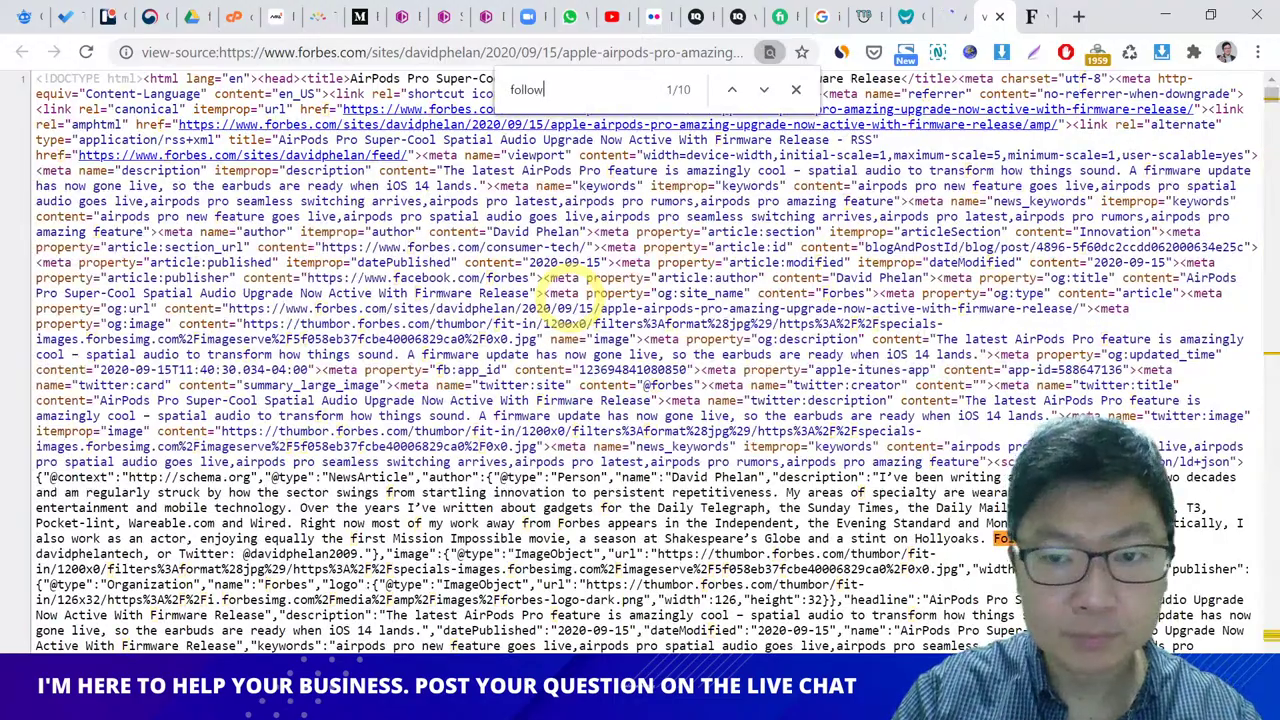
key("Return")
key("Return")
key("Return")
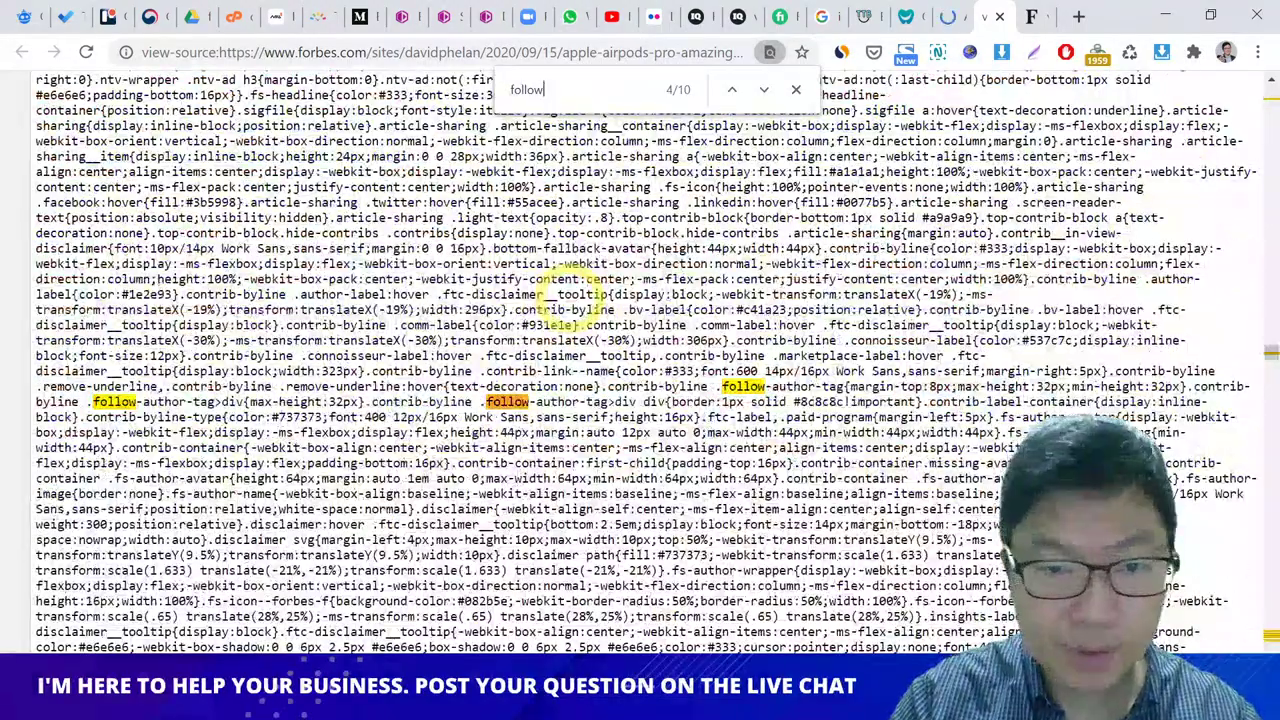
key("Return")
key("Return")
key("Return")
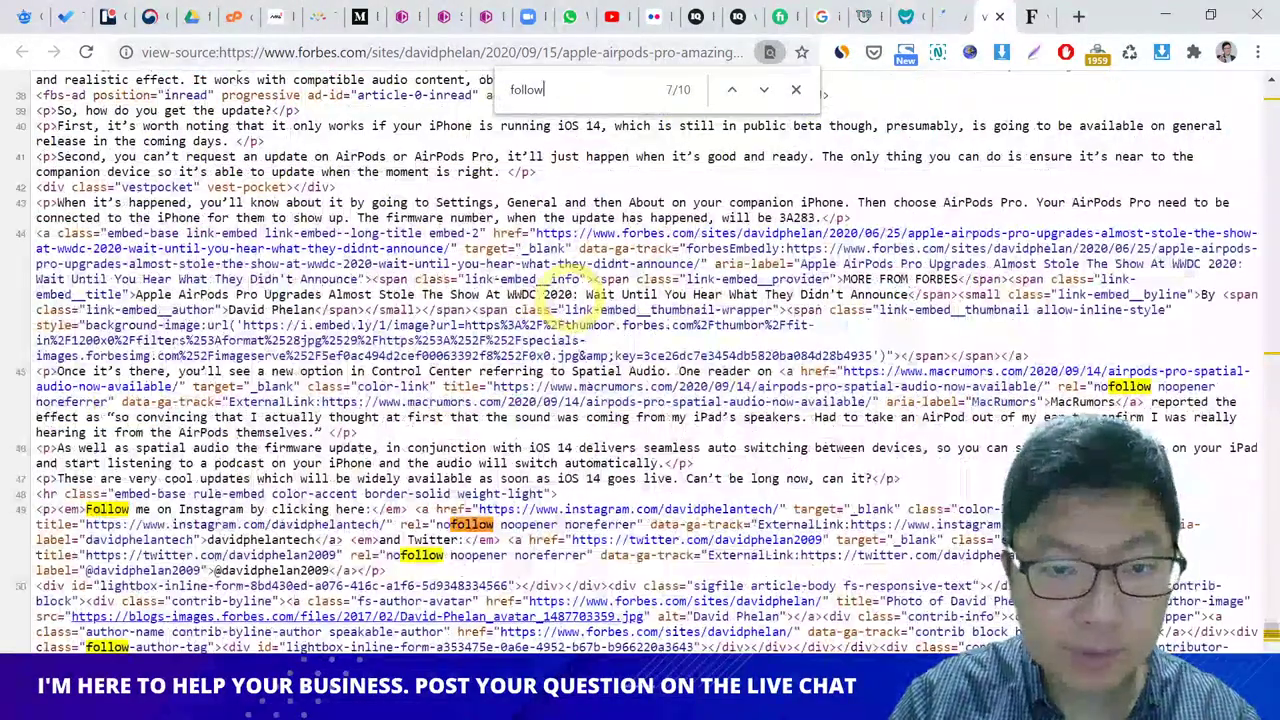
scroll(510, 360, "down", 2)
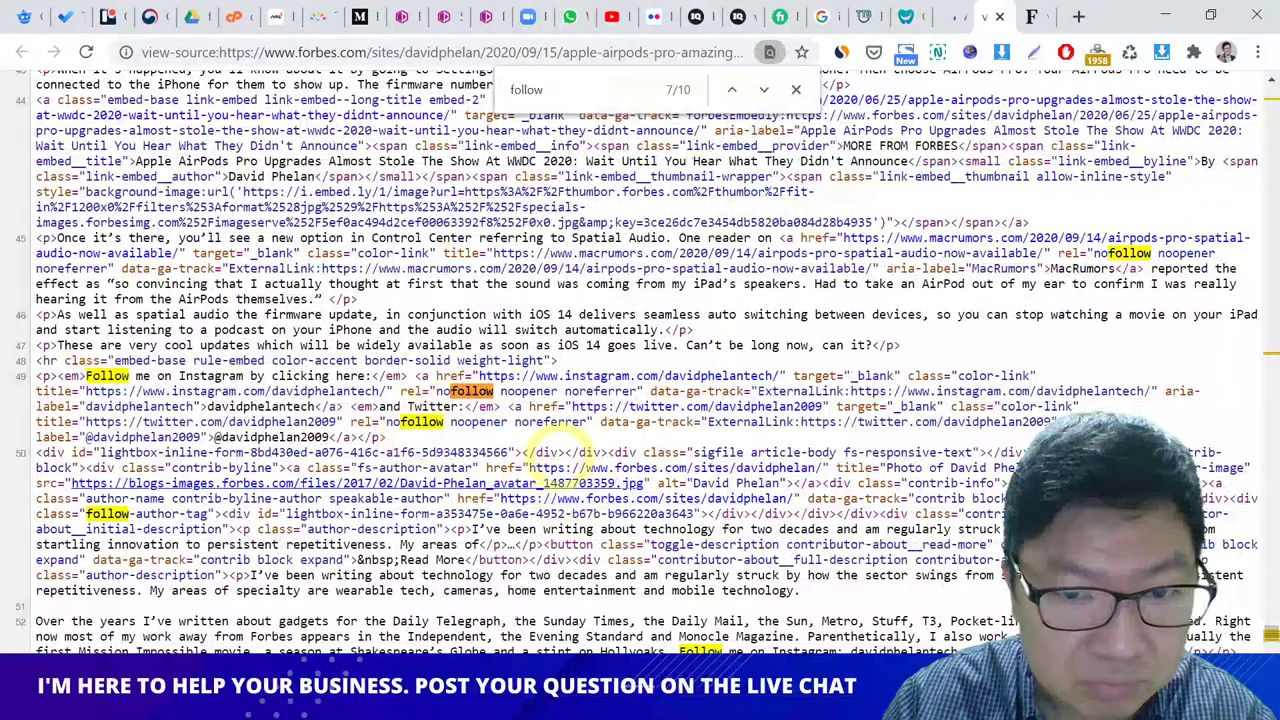
scroll(558, 445, "down", 2)
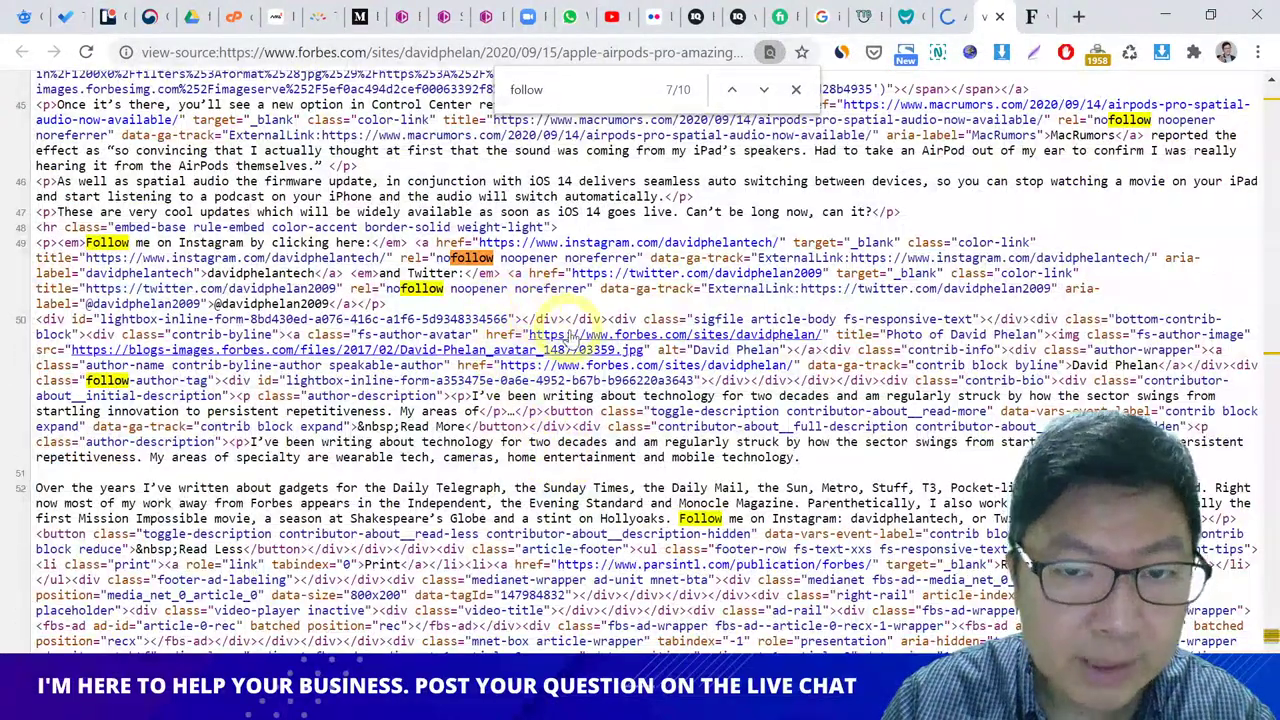
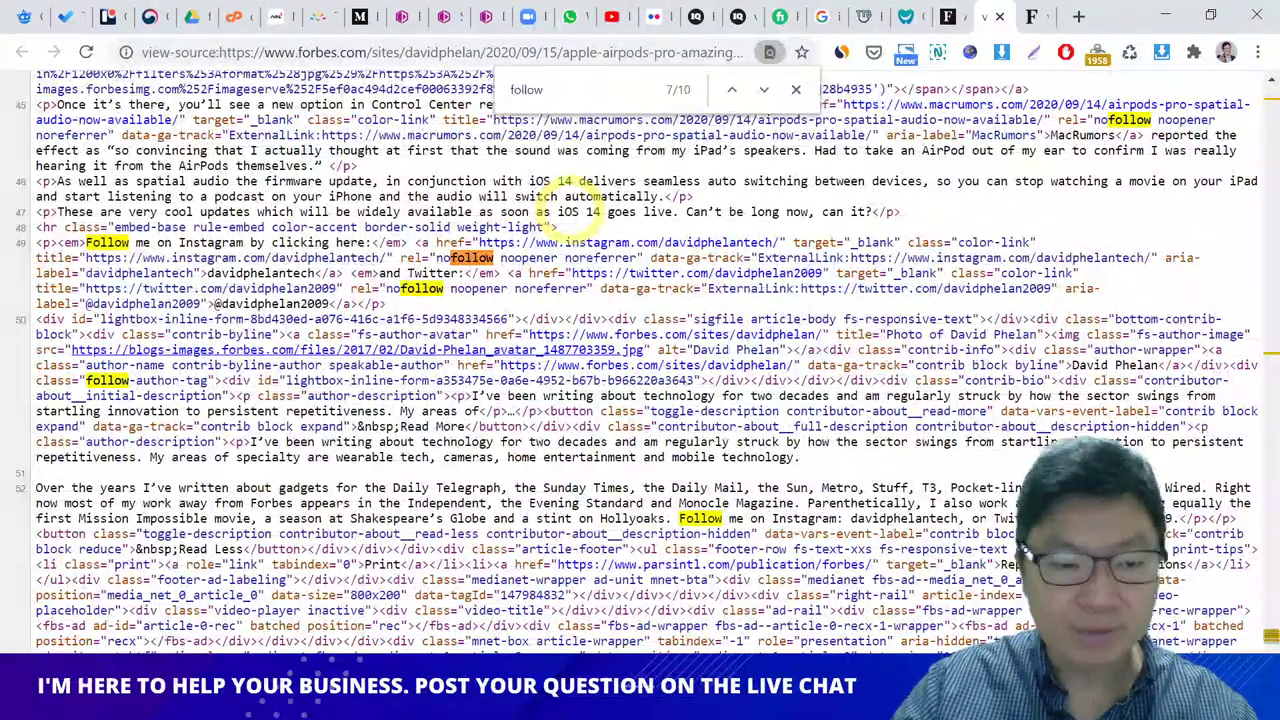
Step: Open the MarketWatch press release 'LiveKrowd Wins Universal Music Group (UMG) Competition' in a new tab
key("ctrl+t")
type("link")
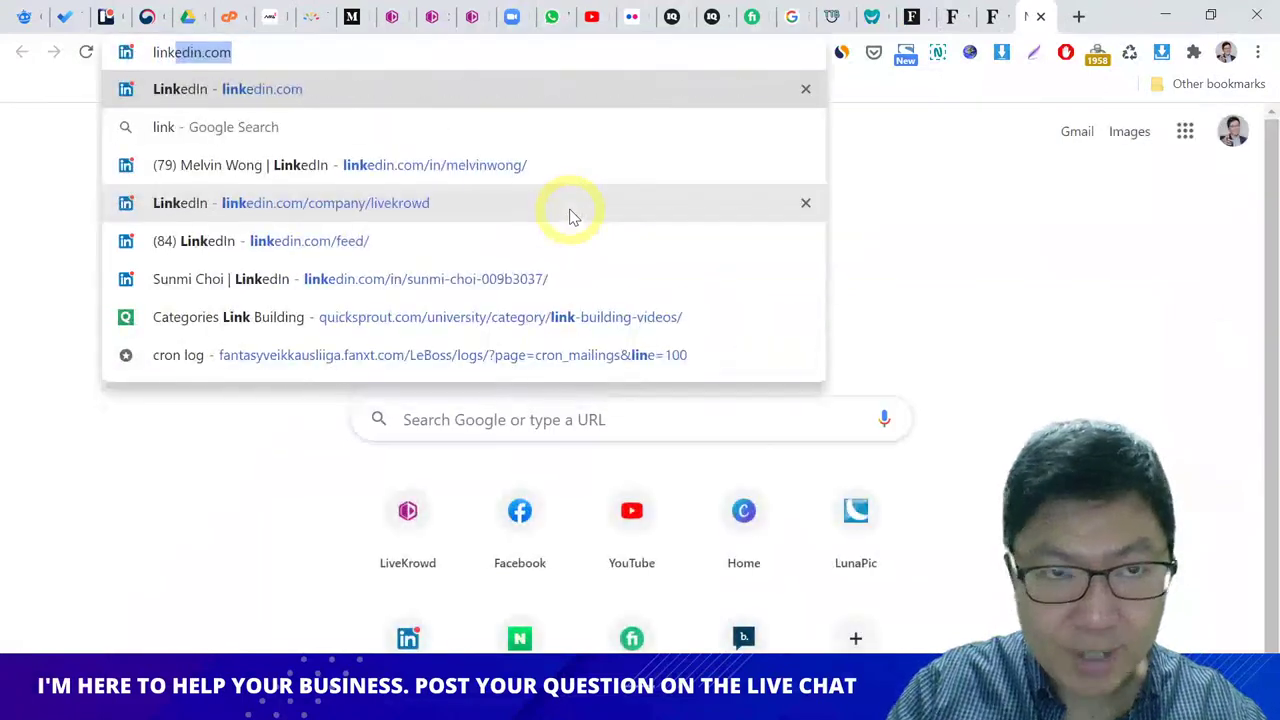
type("e")
key("BackSpace")
key("BackSpace")
key("BackSpace")
key("BackSpace")
type("ve")
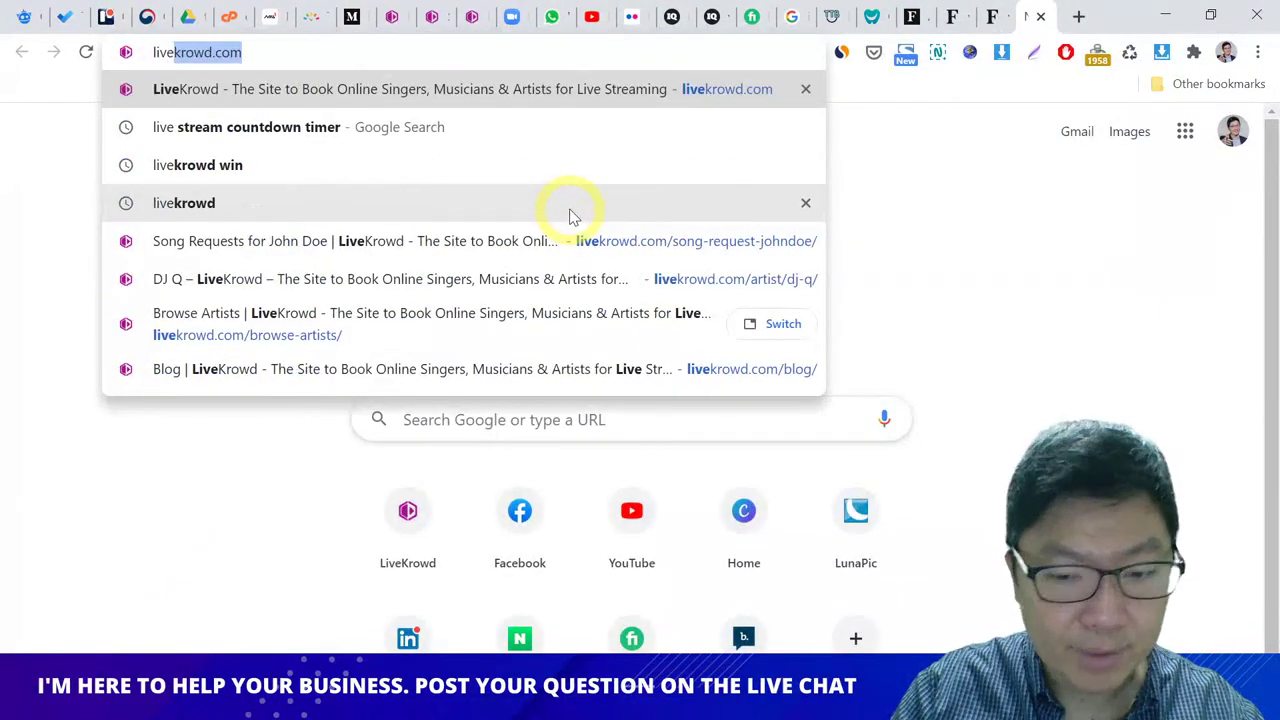
type("krowd win")
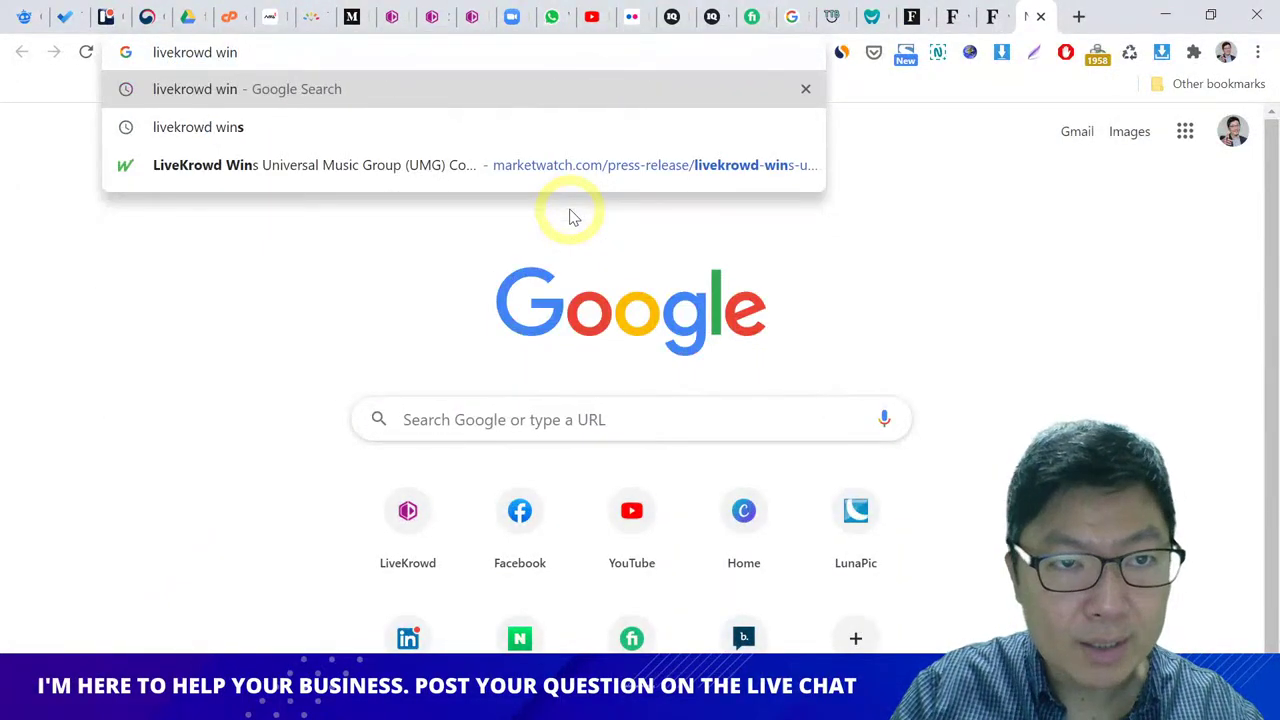
key("Down")
key("Down")
key("Up")
key("Up")
key("Down")
key("Down")
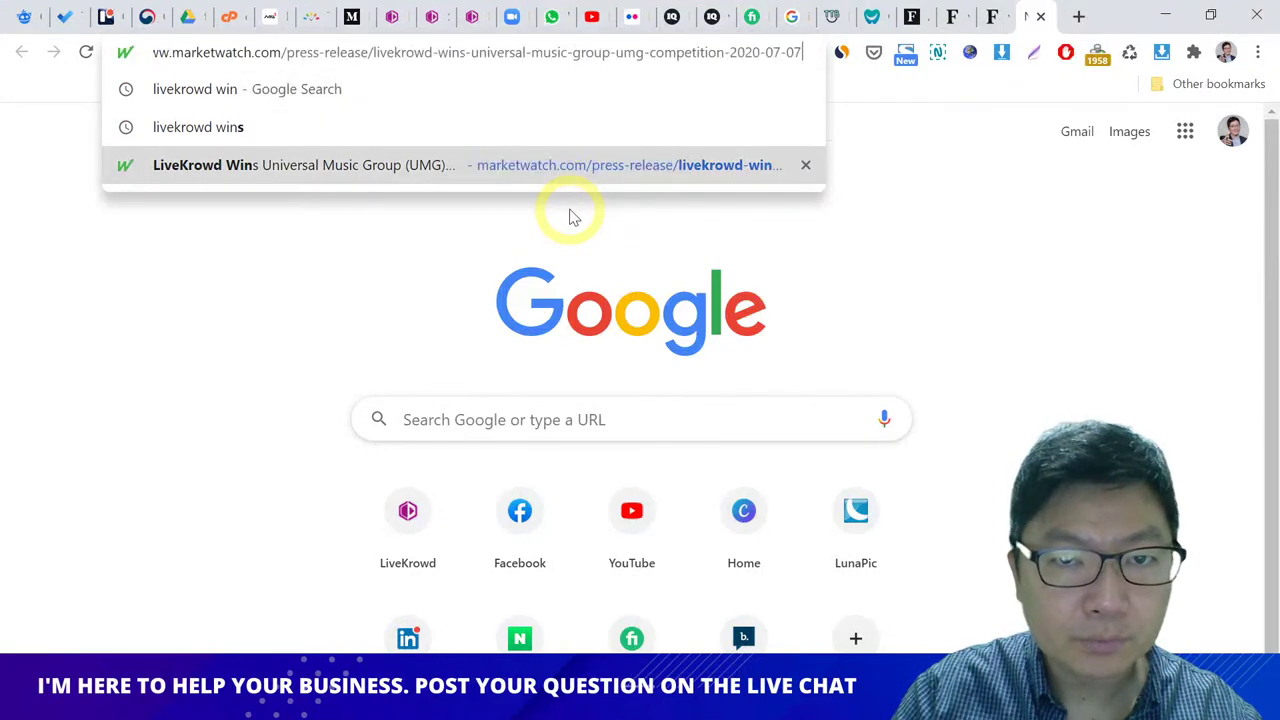
key("Return")
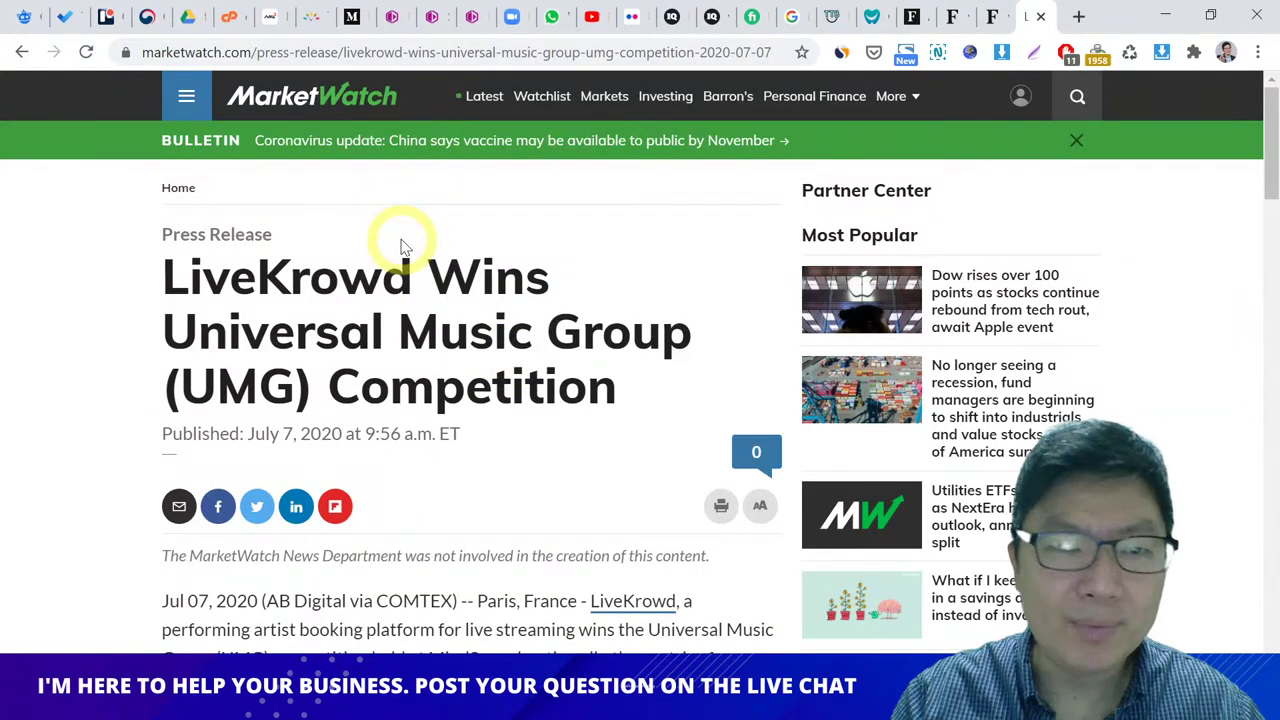
Step: Scroll through the press release, then return to the Forbes article's page source
scroll(473, 302, "down", 2)
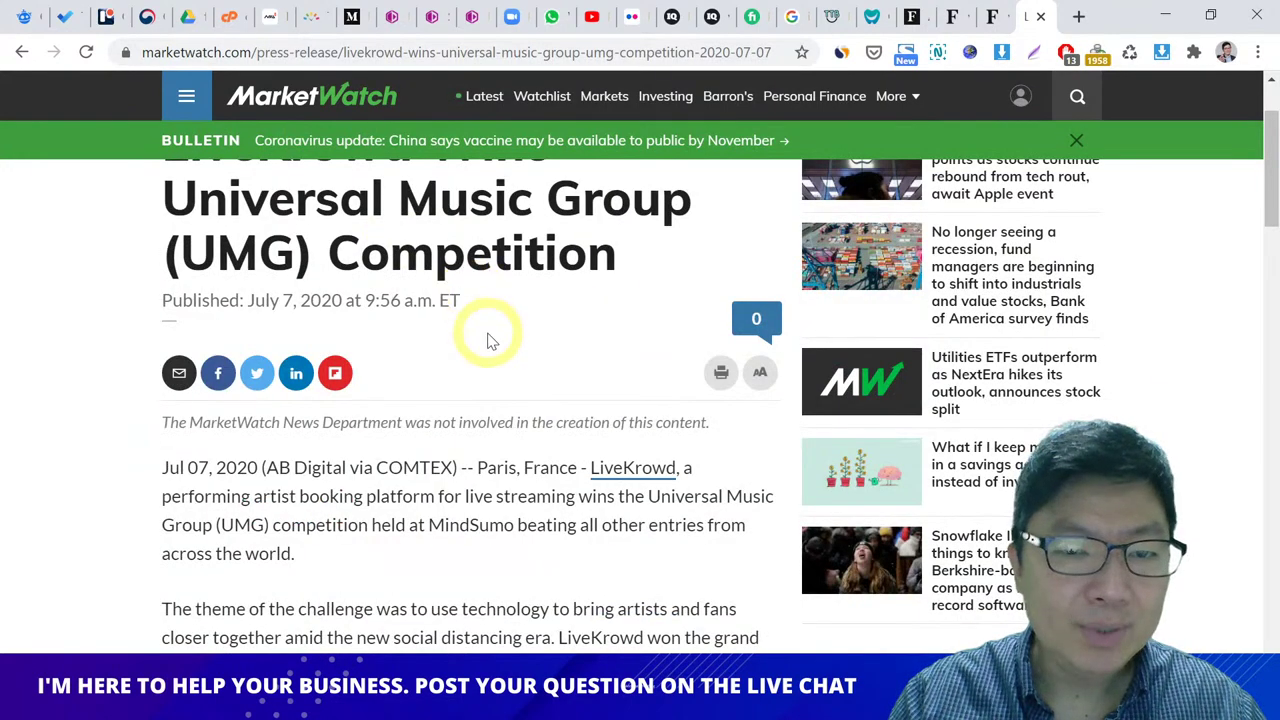
scroll(490, 340, "down", 4)
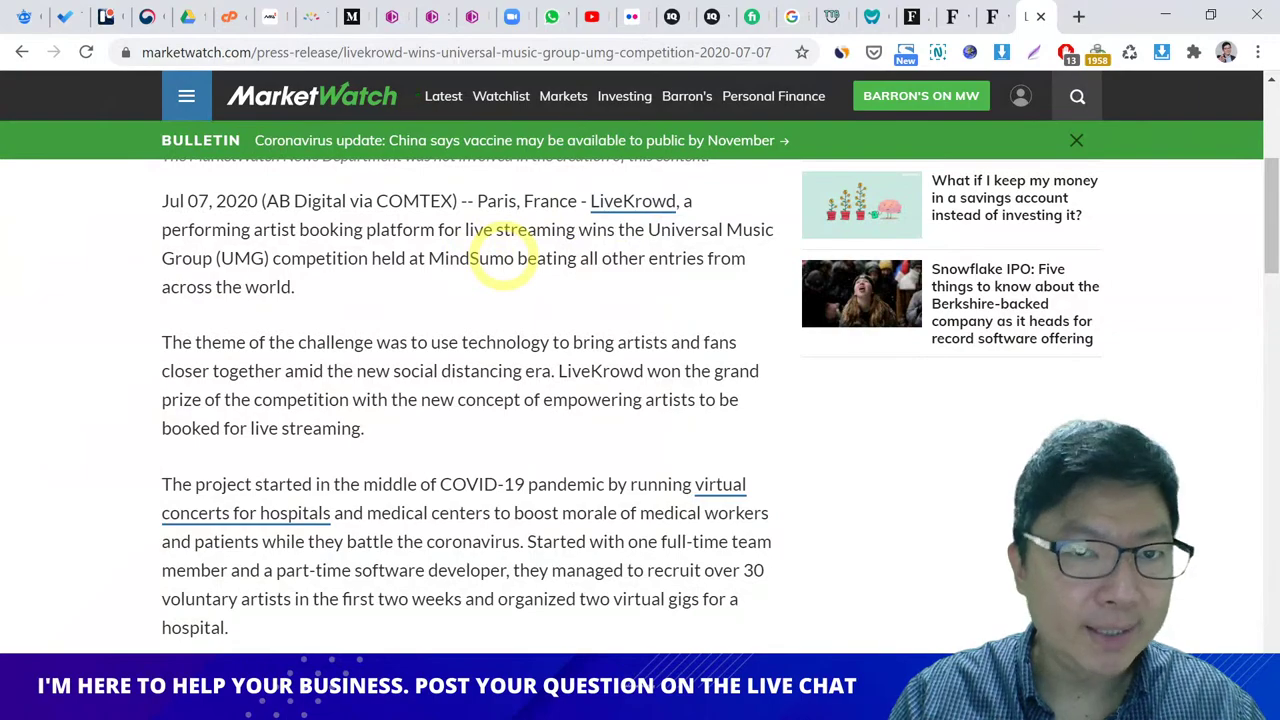
left_click(990, 16)
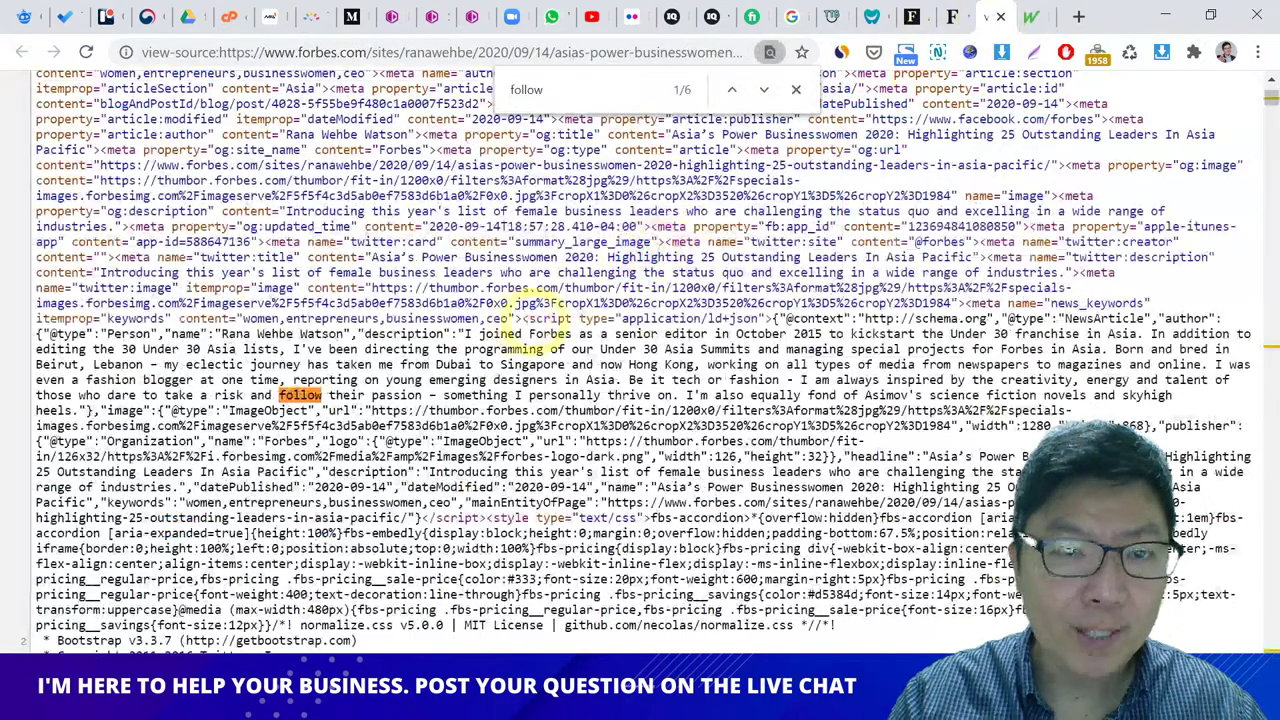
Step: Search the Forbes businesswomen source for 'nofollow', finding none, then move to the AirPods article's source
left_click(1022, 18)
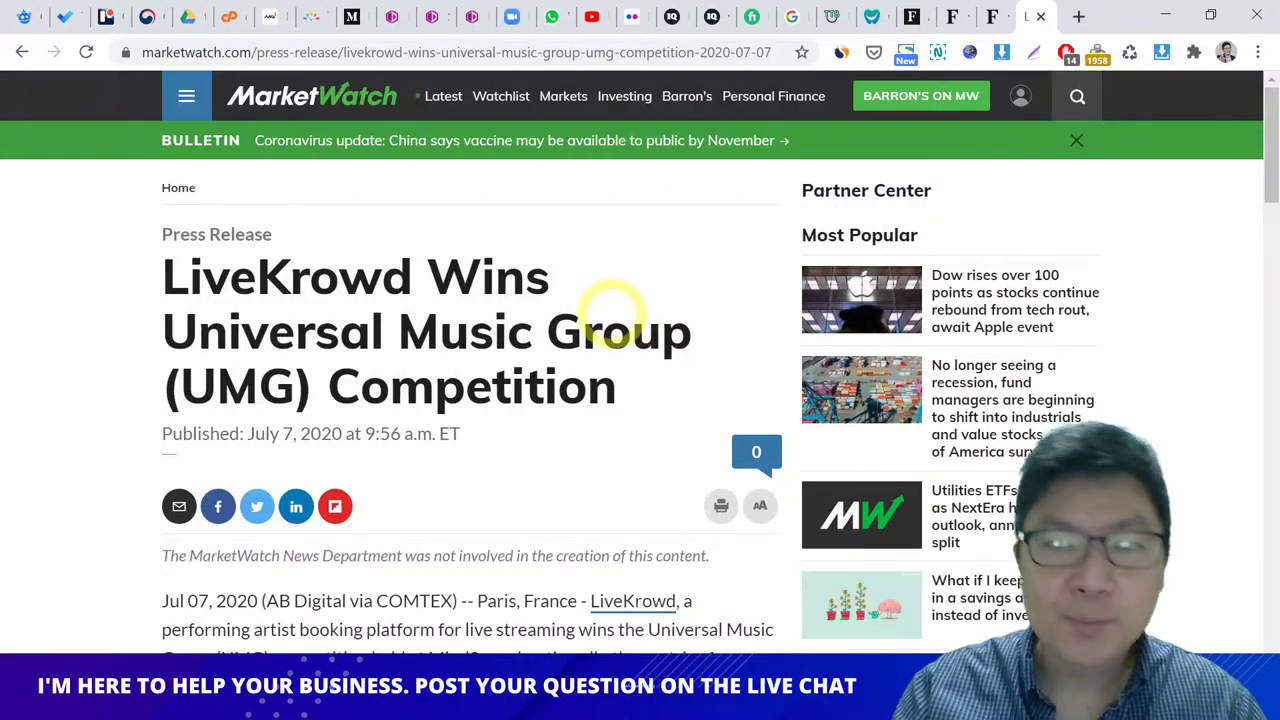
left_click(990, 17)
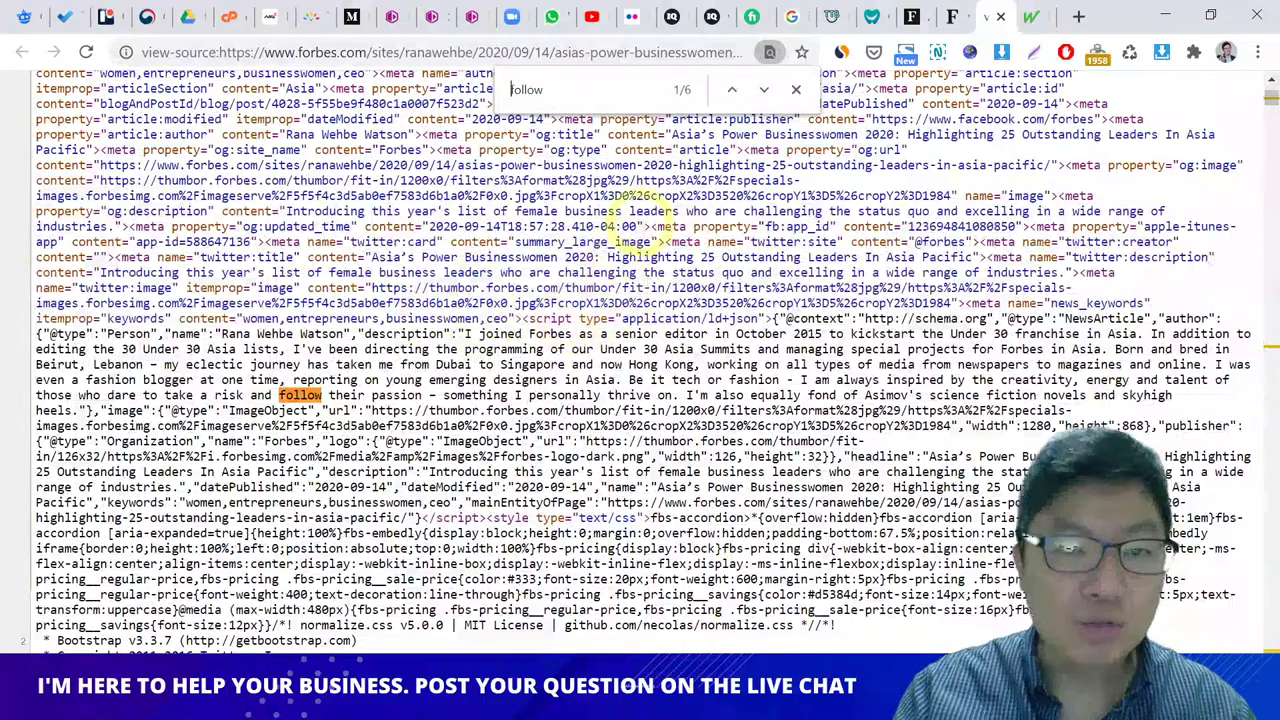
left_click(763, 89)
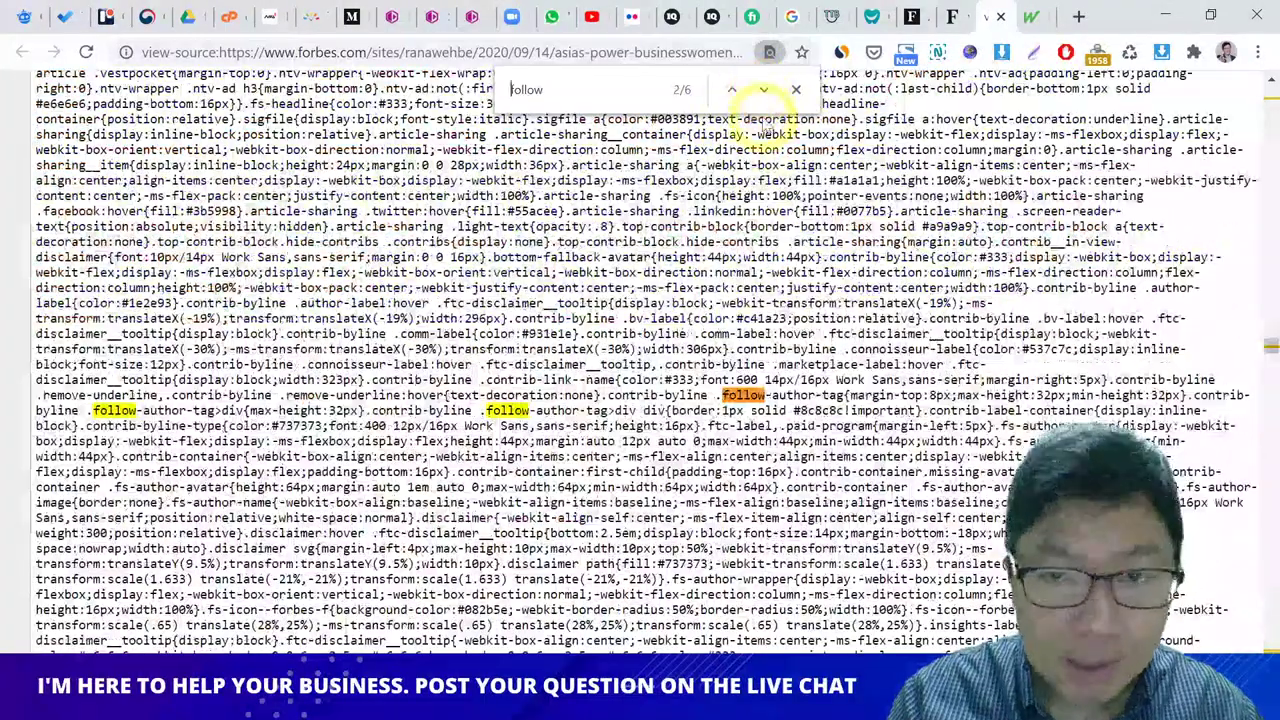
key("Home")
type("no")
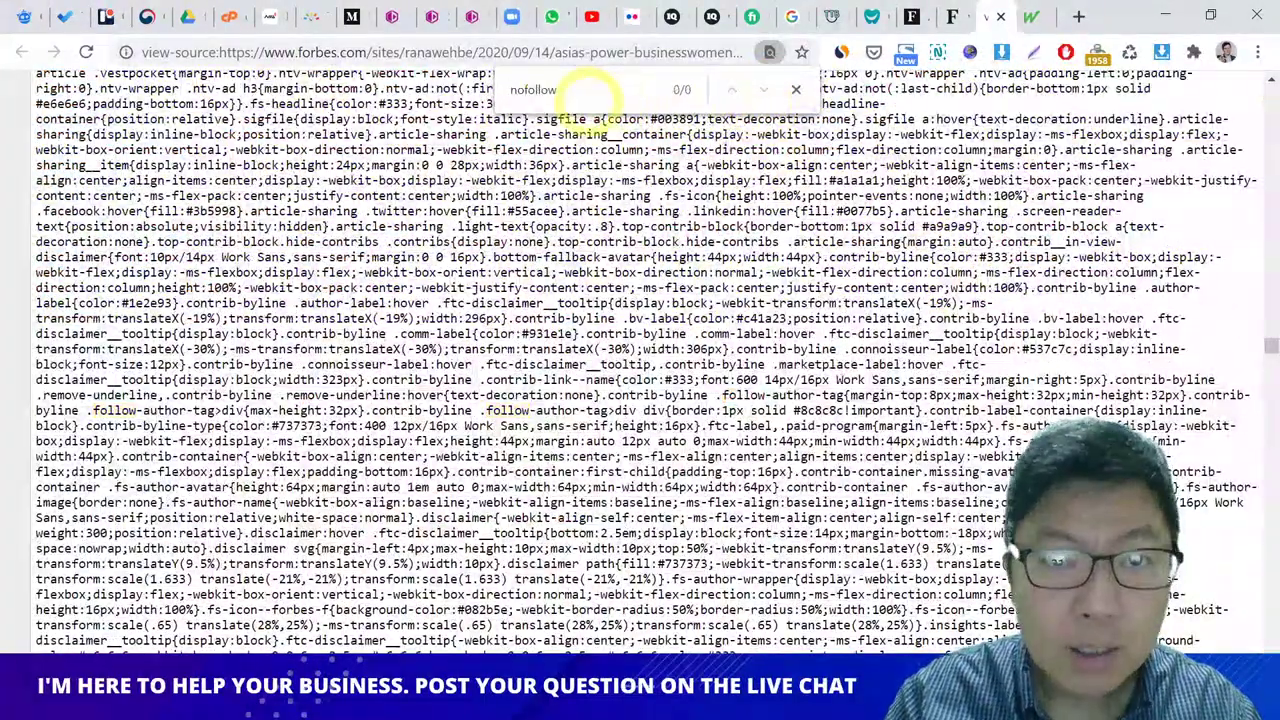
left_click(952, 16)
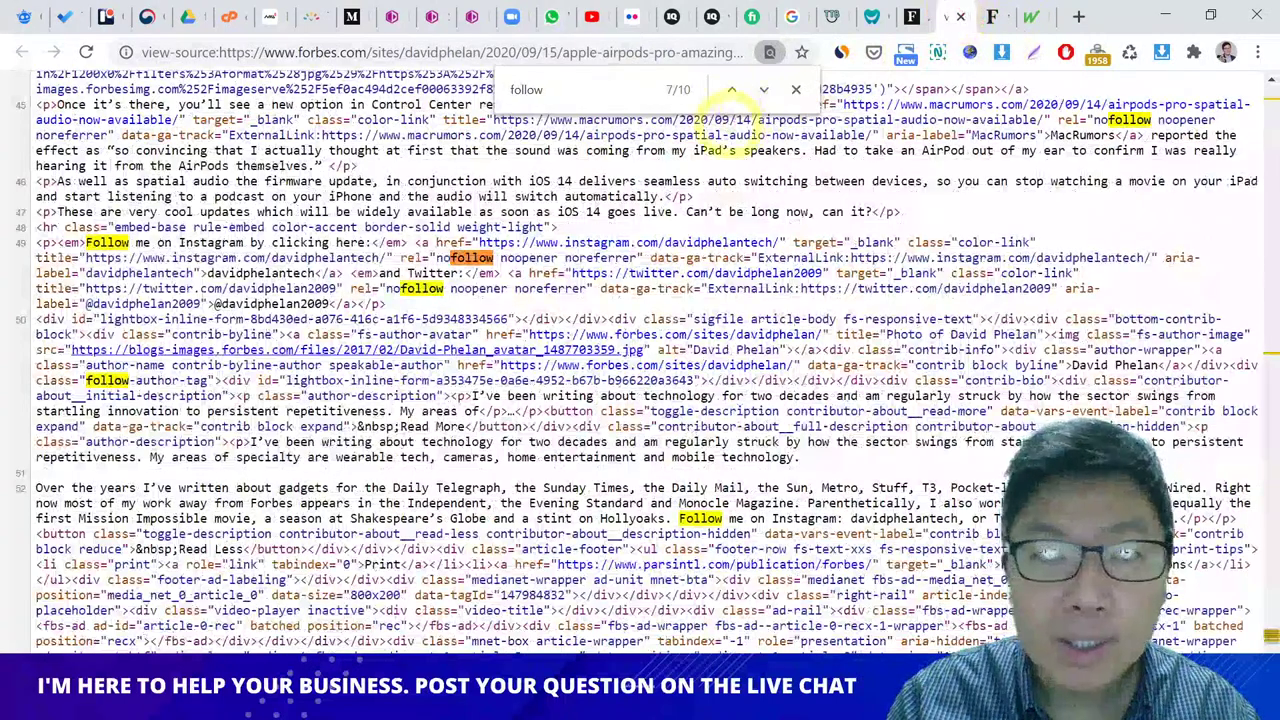
Step: Highlight 'nofollow' on the Instagram link at source line 49, then close the find bar
double_click(462, 258)
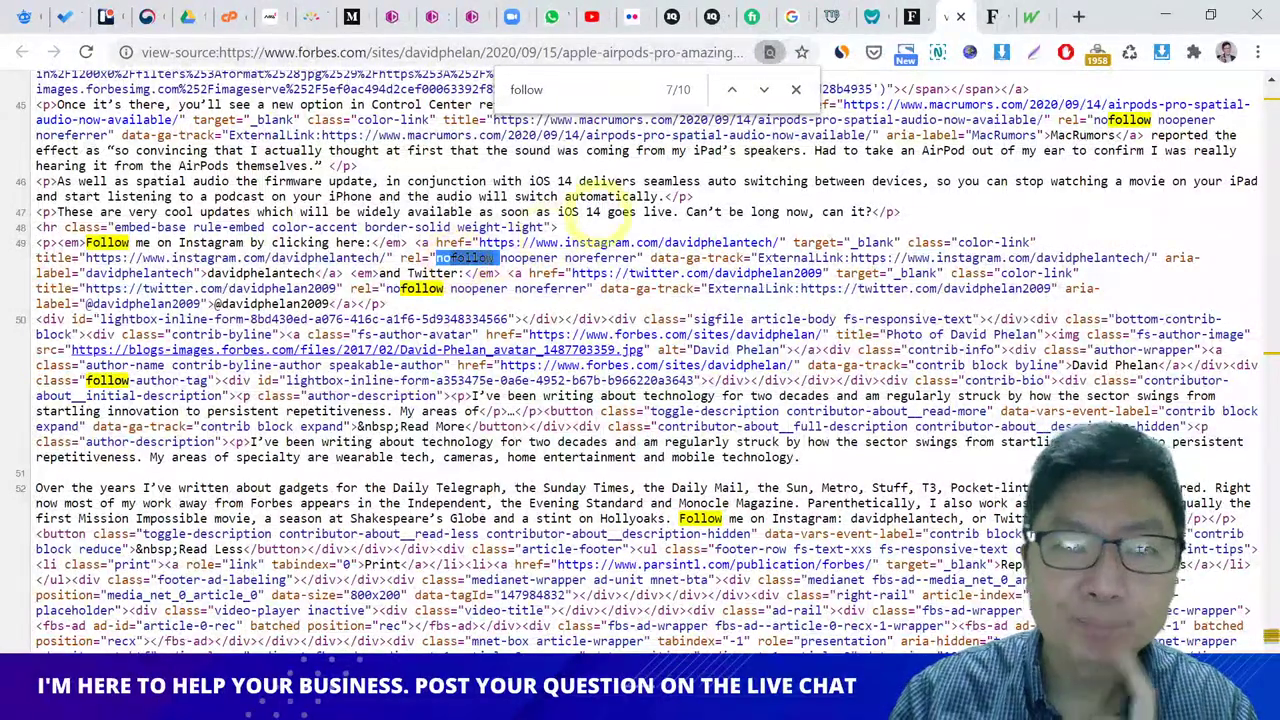
left_click(796, 91)
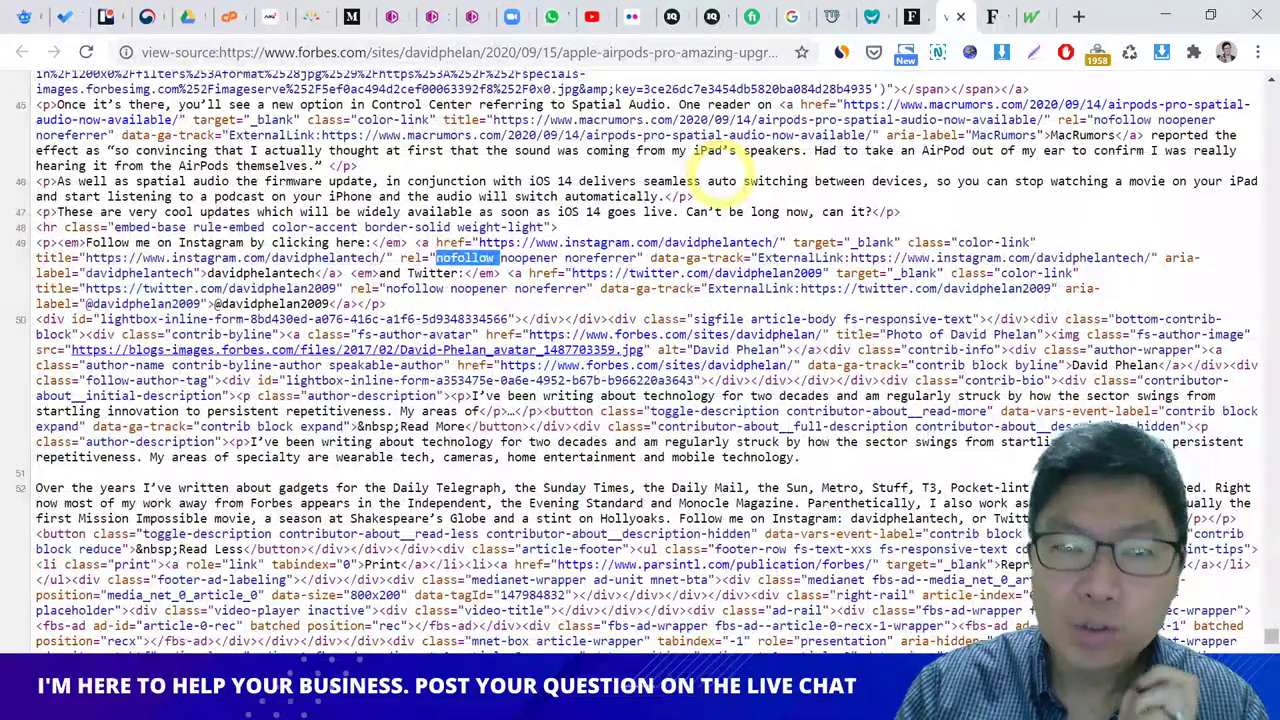
left_click(795, 17)
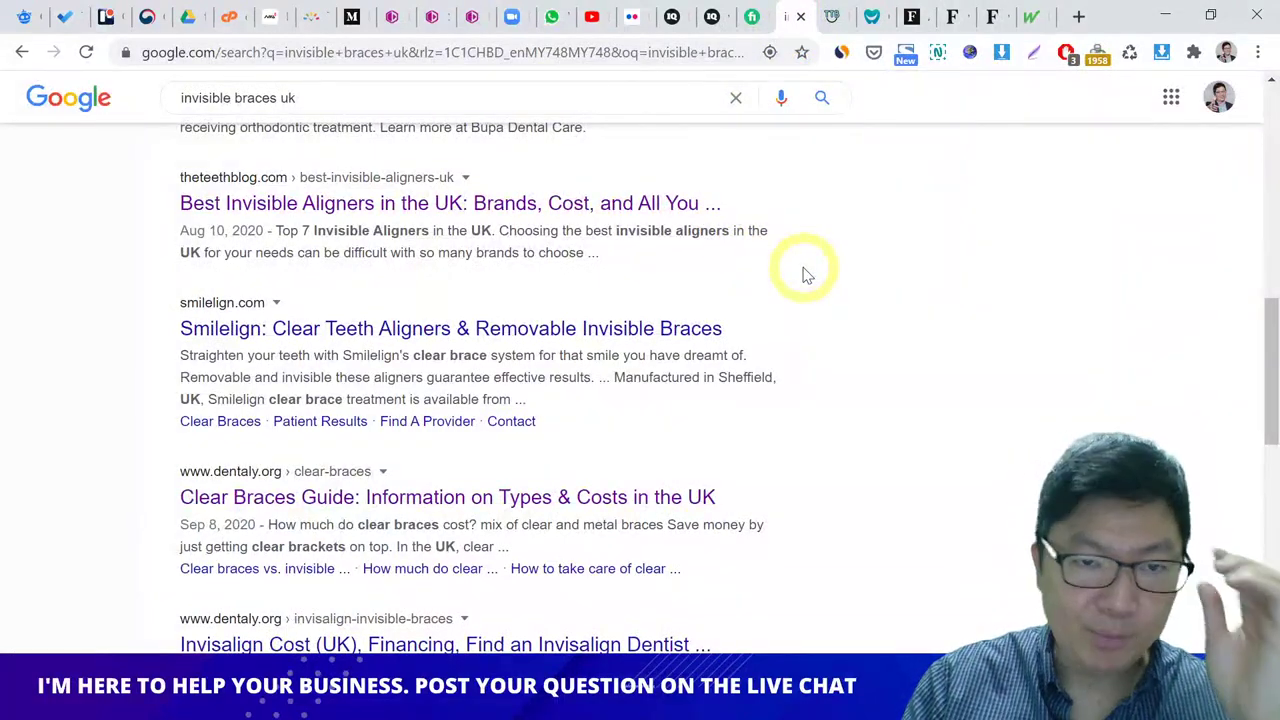
Step: Rerun the Google search 'invisible braces uk' after retyping 'uk'
scroll(808, 275, "up", 5)
scroll(805, 285, "down", 2)
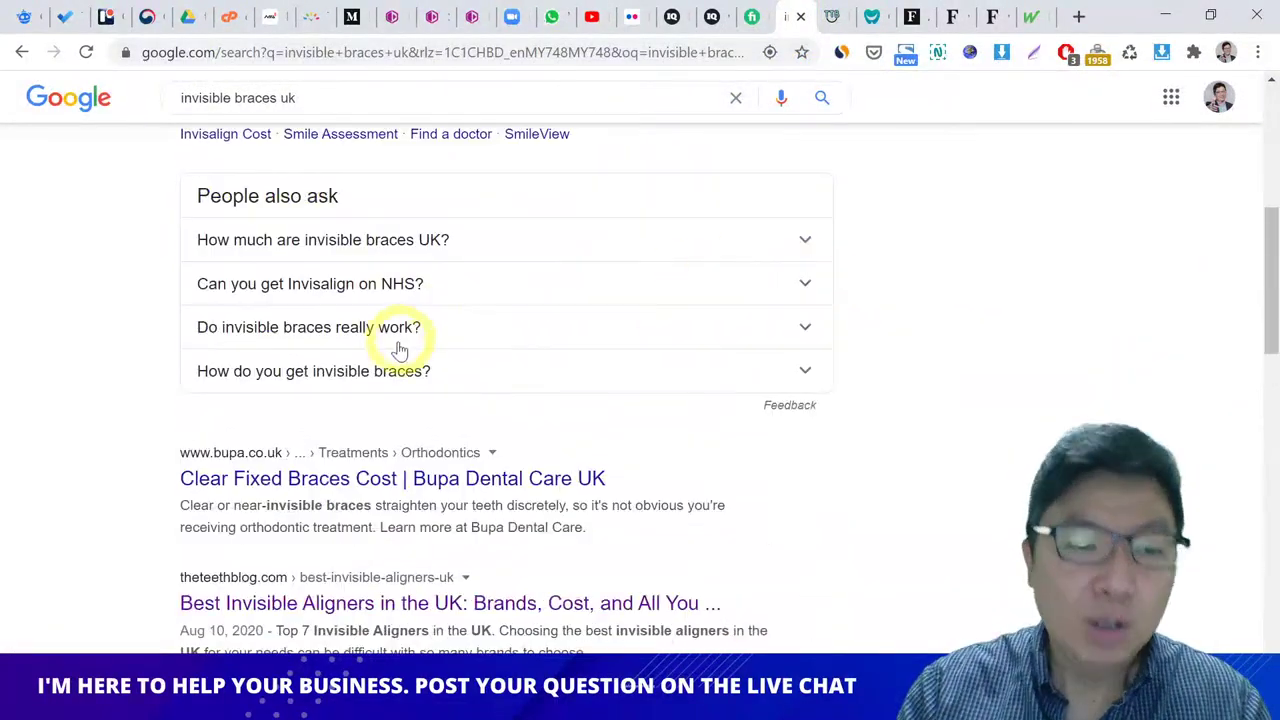
scroll(171, 366, "down", 3)
scroll(262, 205, "up", 3)
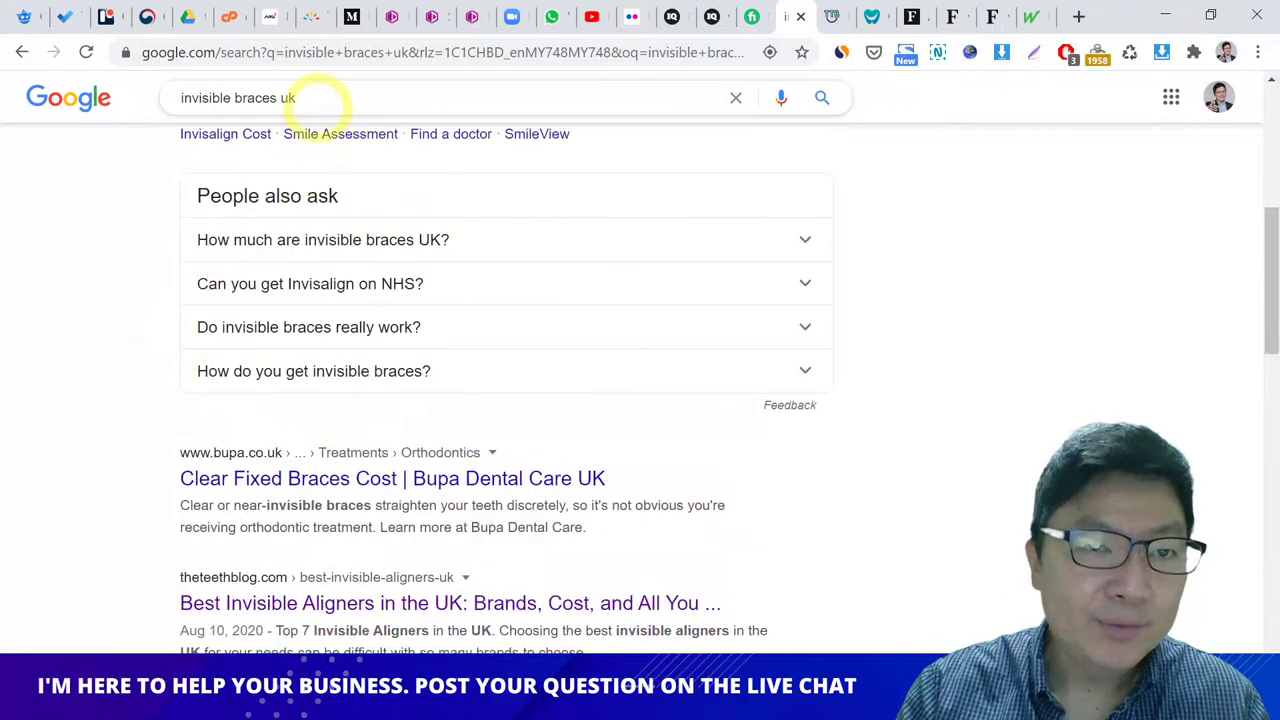
left_click(317, 104)
key("BackSpace")
key("BackSpace")
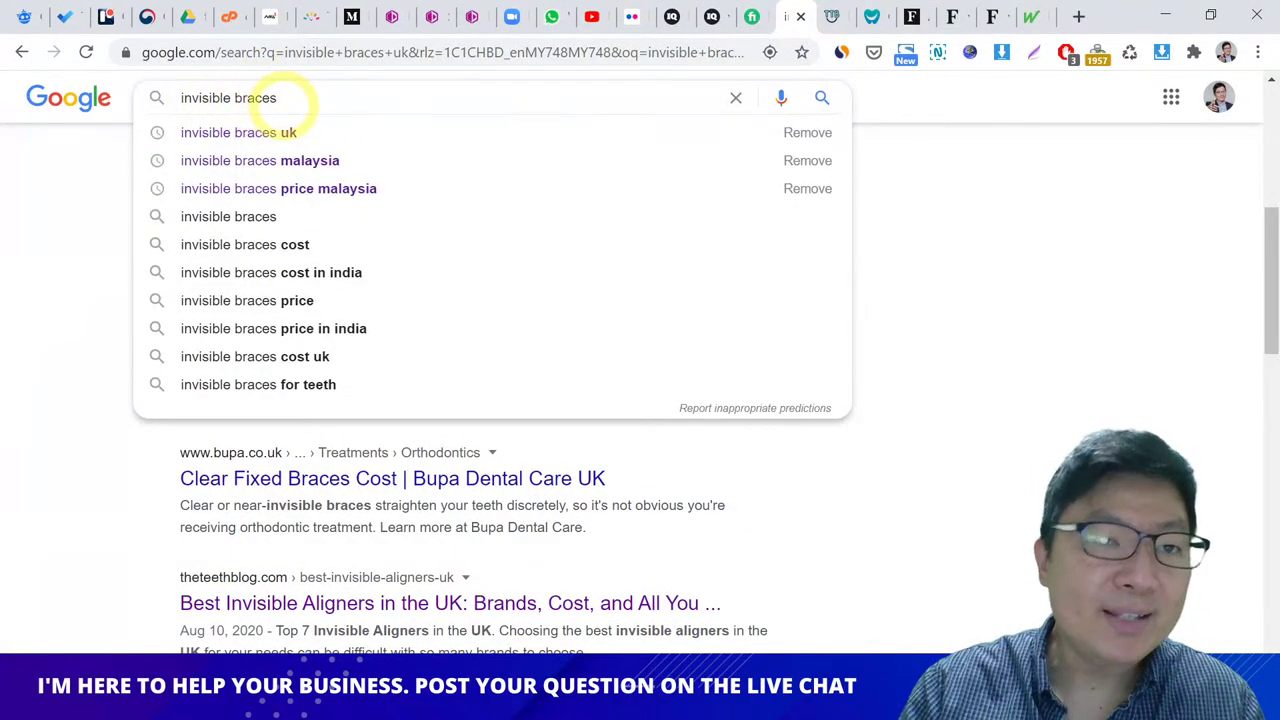
type("uk")
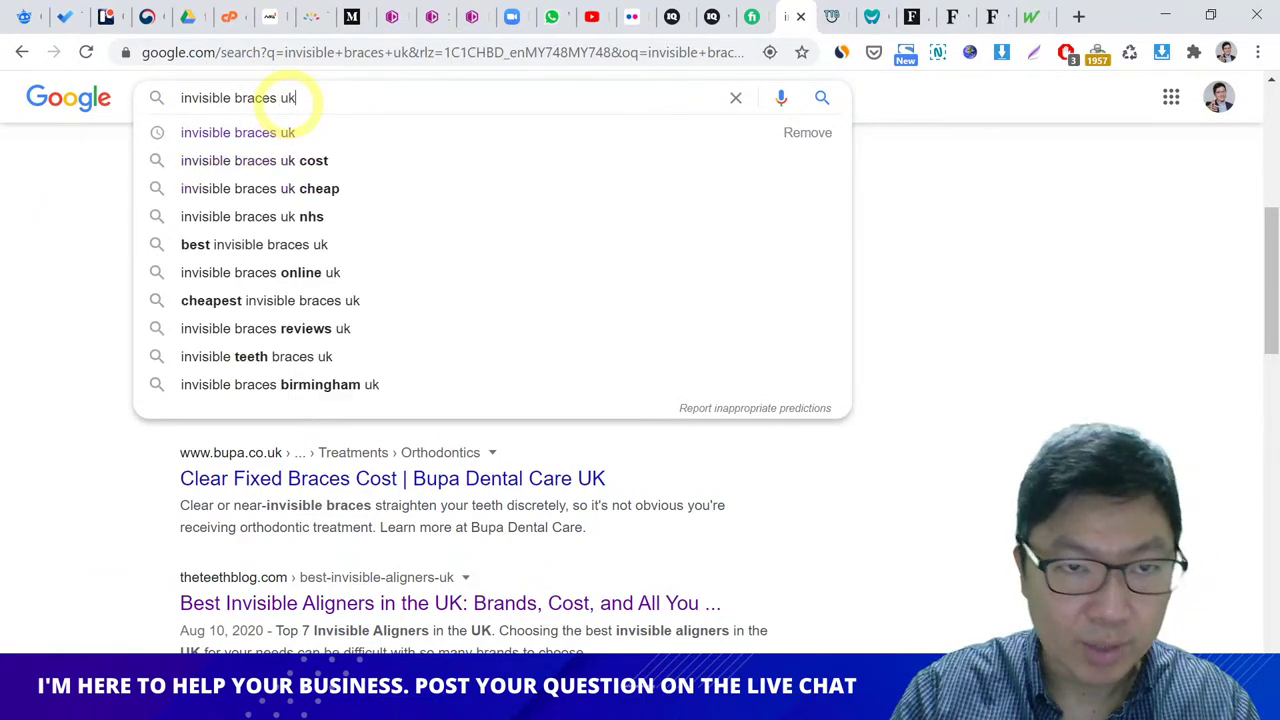
key("Return")
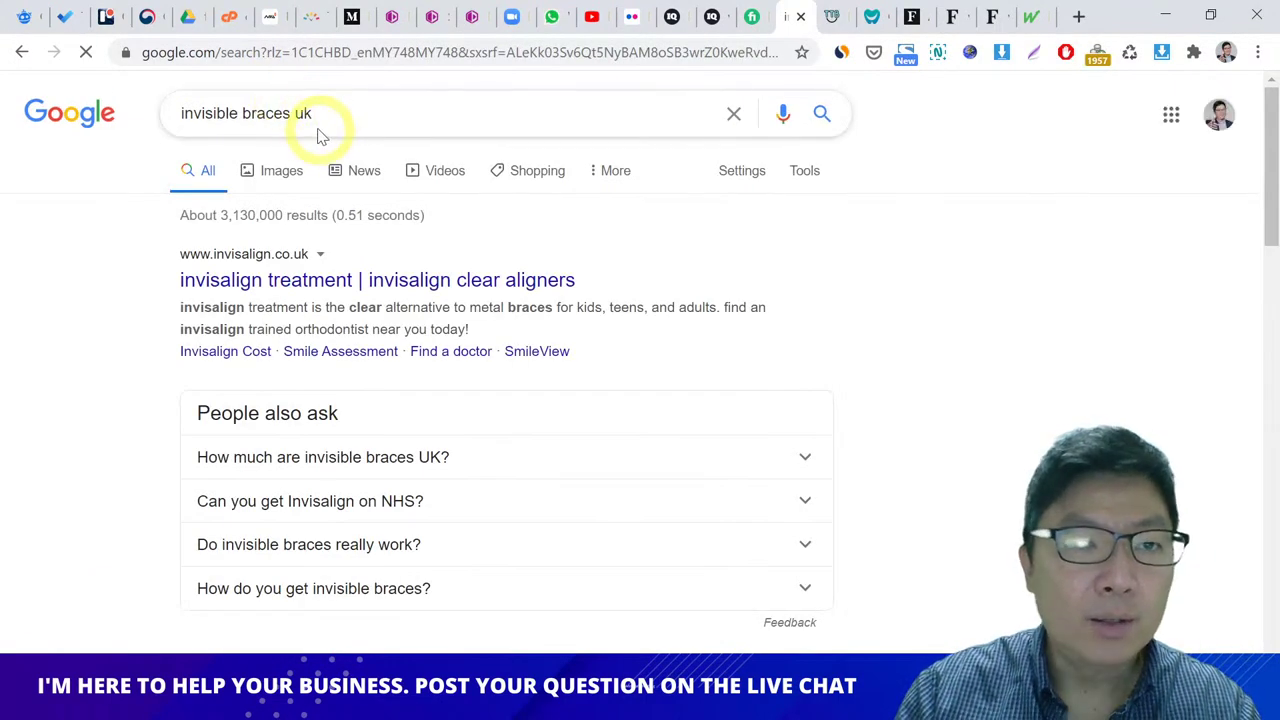
Step: Browse the invisible braces results, then return to the Forbes AirPods article
scroll(170, 220, "down", 6)
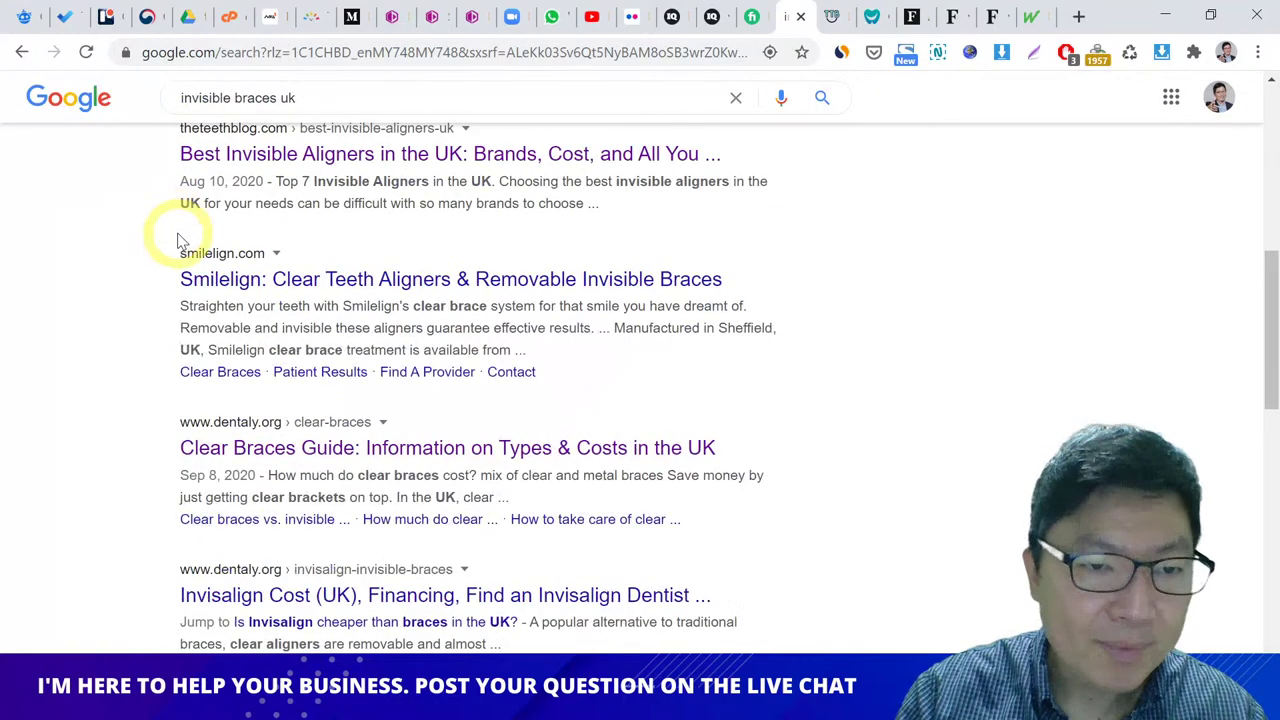
scroll(165, 240, "up", 6)
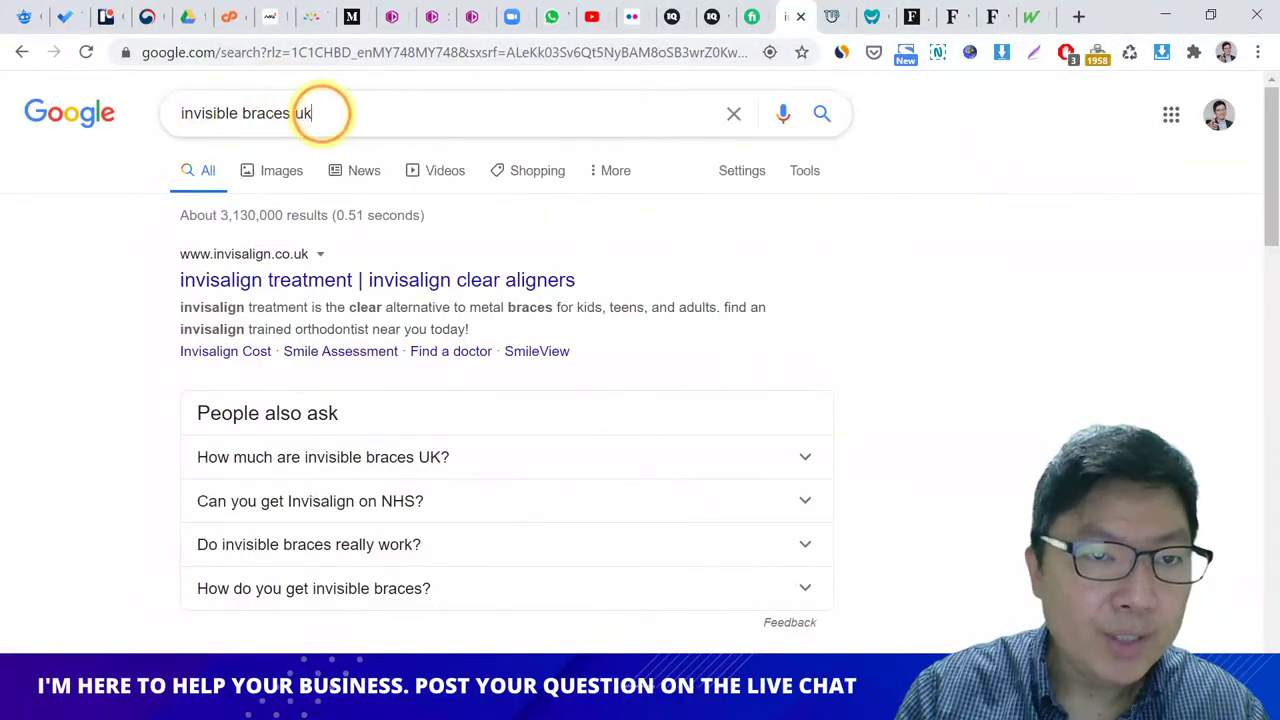
triple_click(322, 114)
left_click(140, 288)
scroll(145, 290, "down", 12)
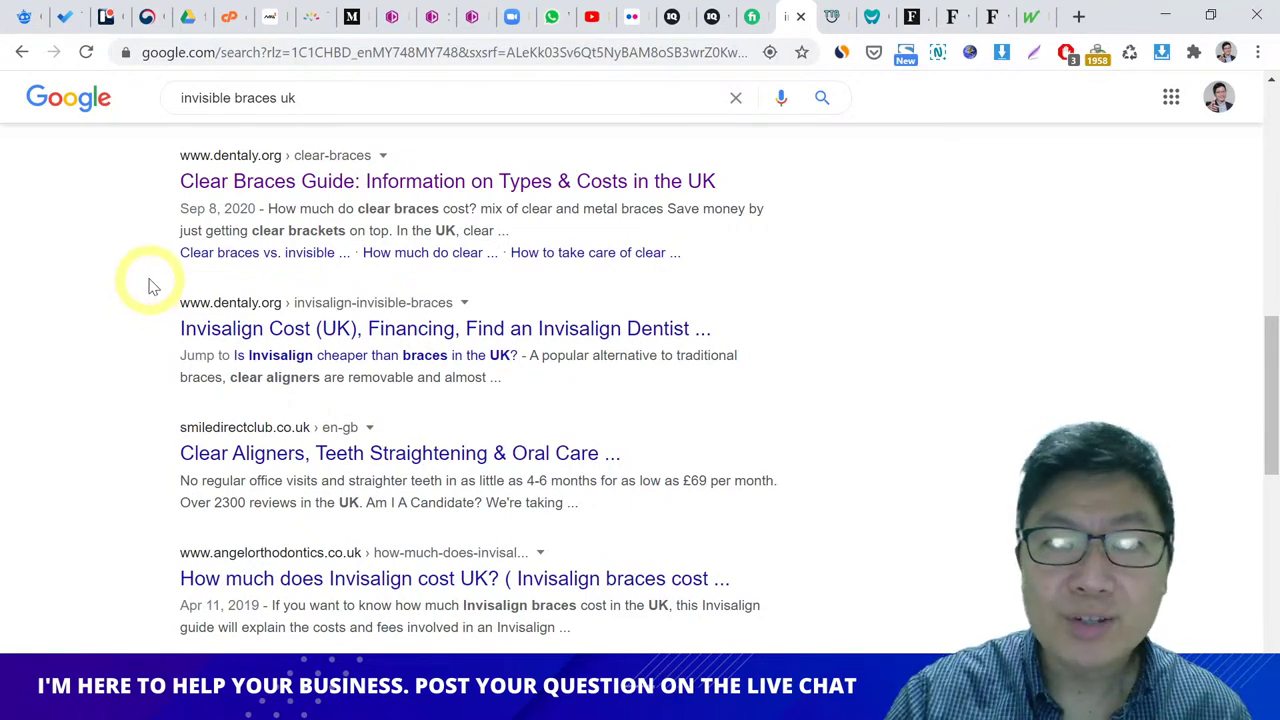
left_click(910, 26)
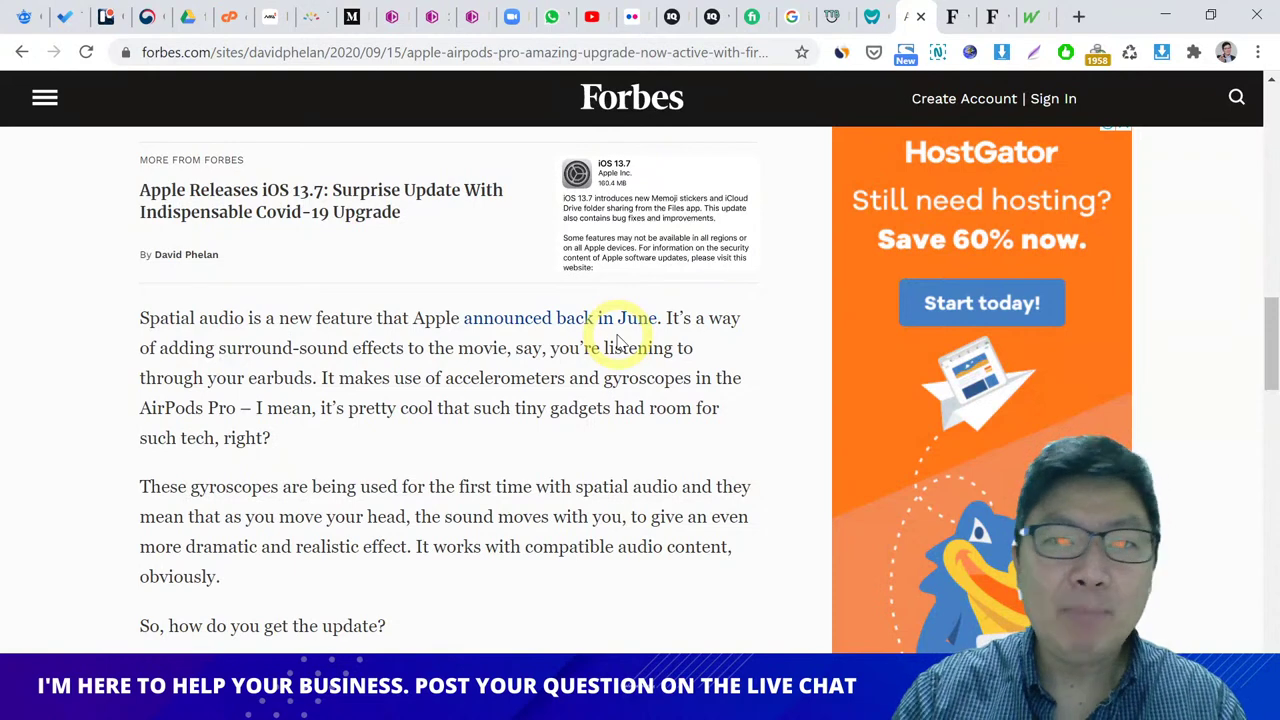
Step: In a new Pocket tab, filter saved items by the 'pr and my writings' tag
left_click(1078, 16)
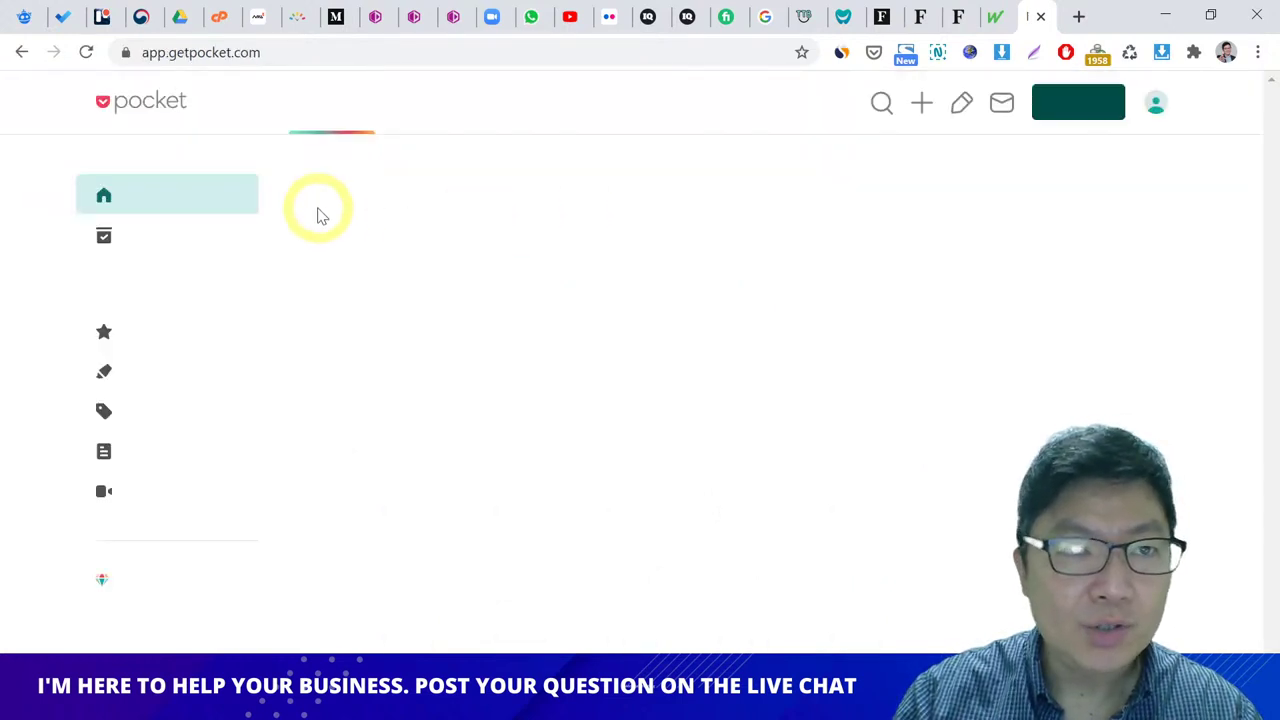
left_click(148, 418)
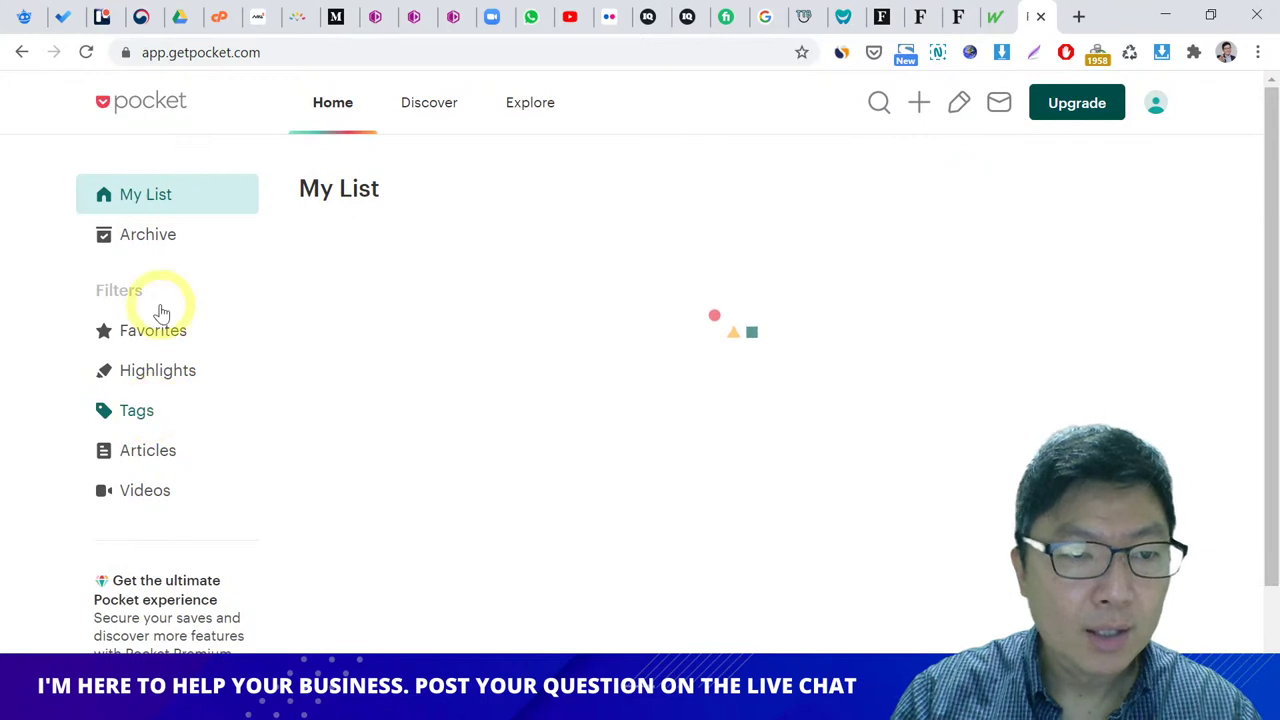
left_click(155, 245)
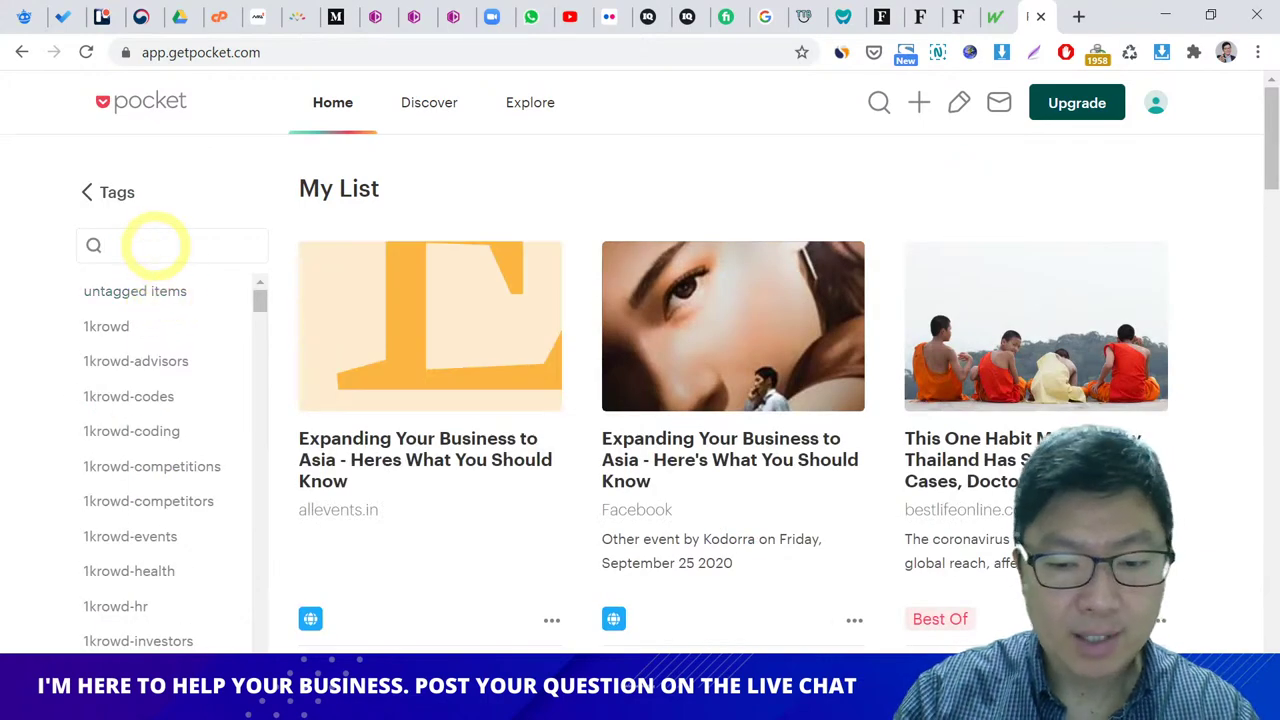
type("my")
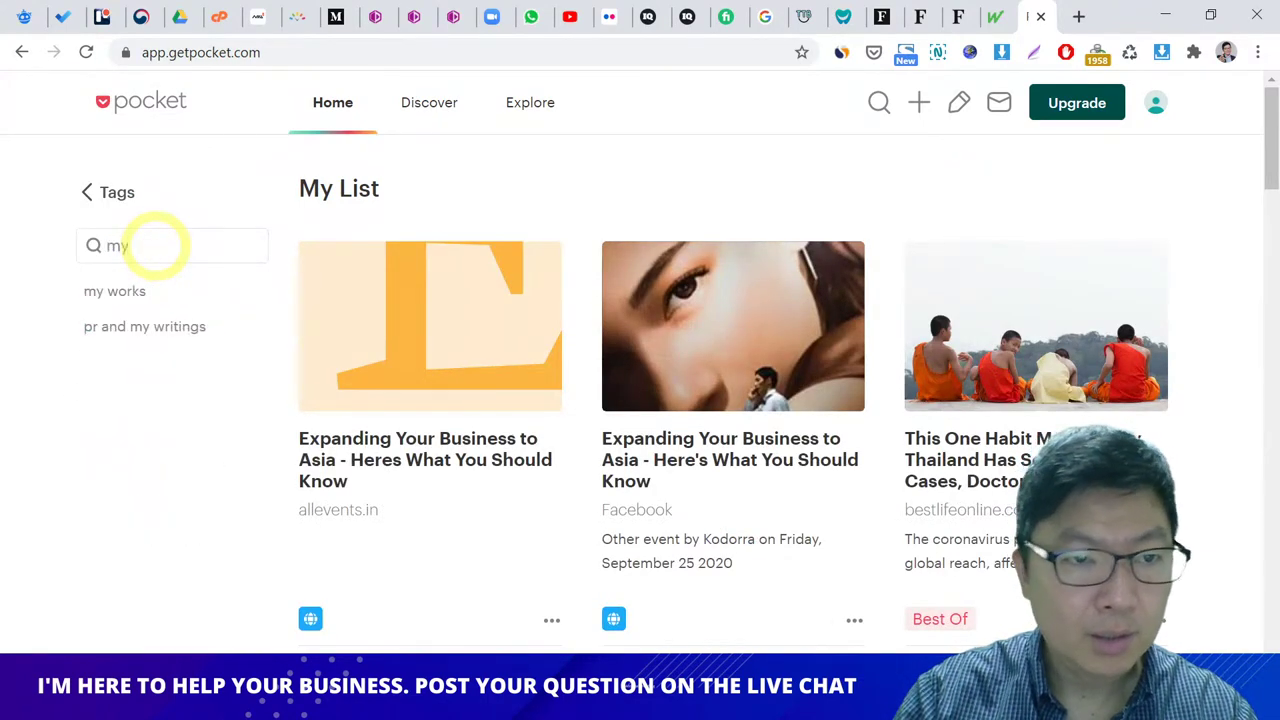
left_click(141, 327)
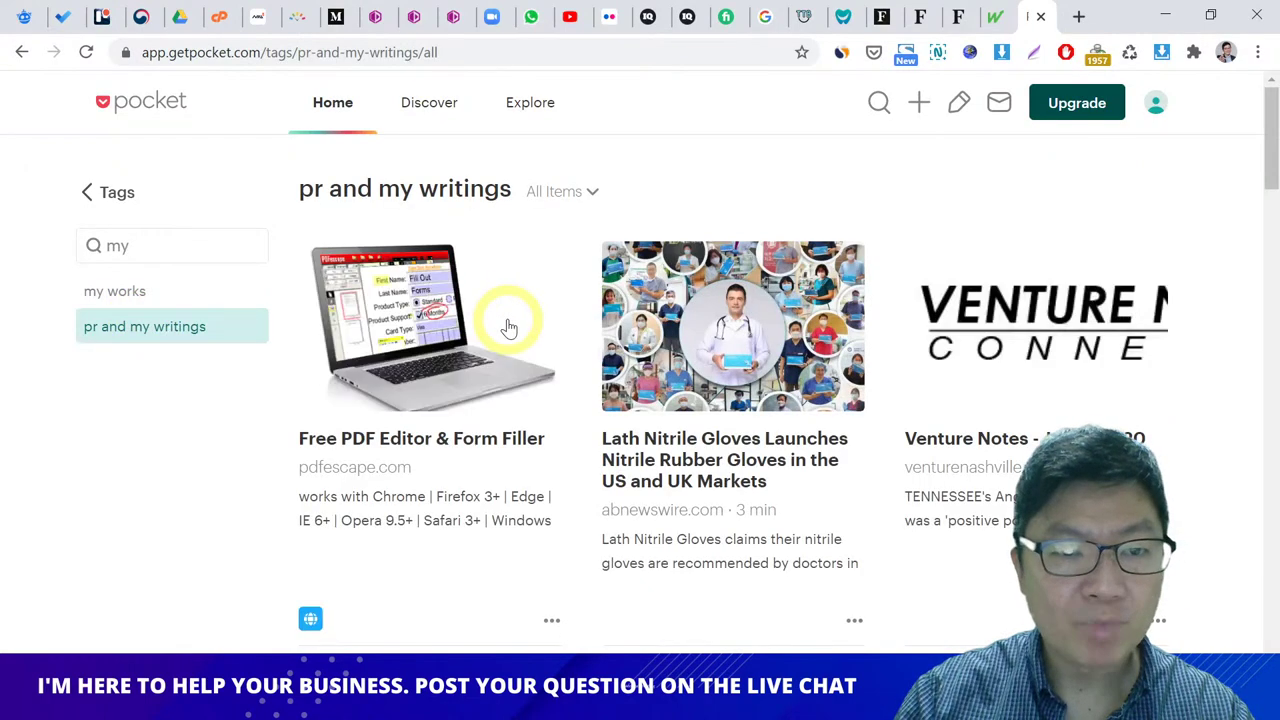
Step: Scroll through the tagged saved items, then close the Pocket tab
scroll(509, 328, "down", 6)
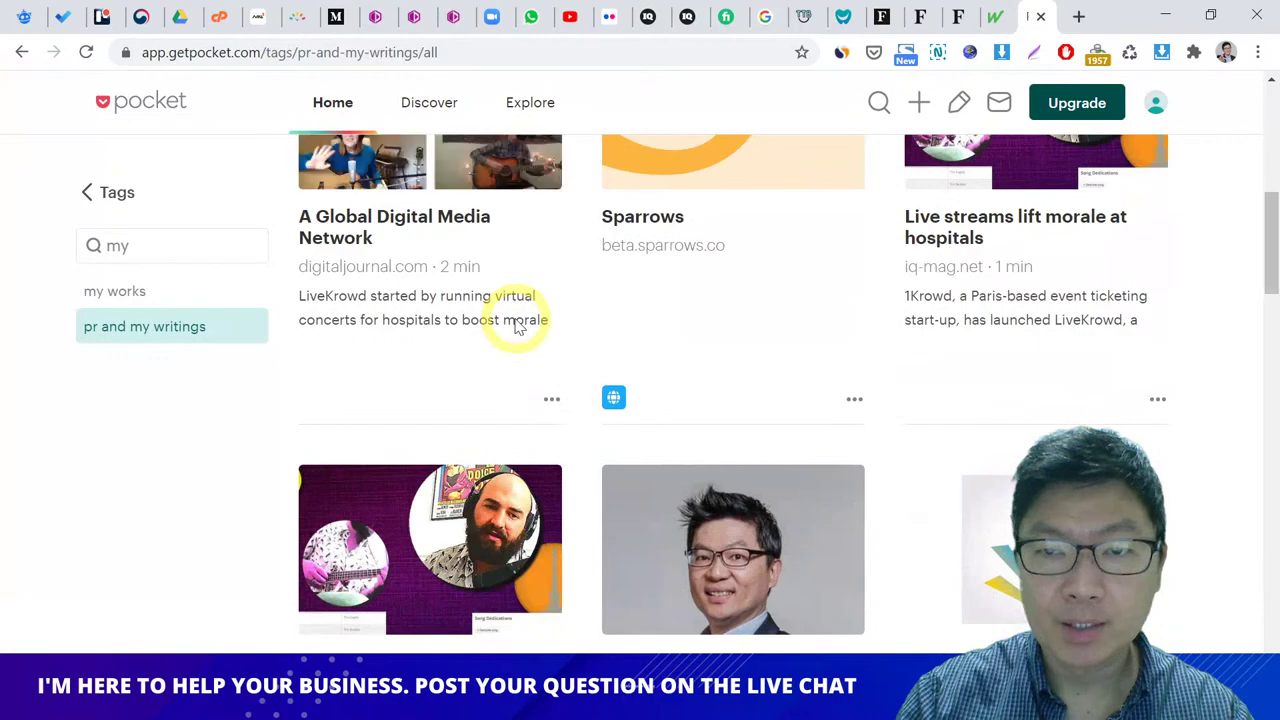
scroll(508, 272, "down", 5)
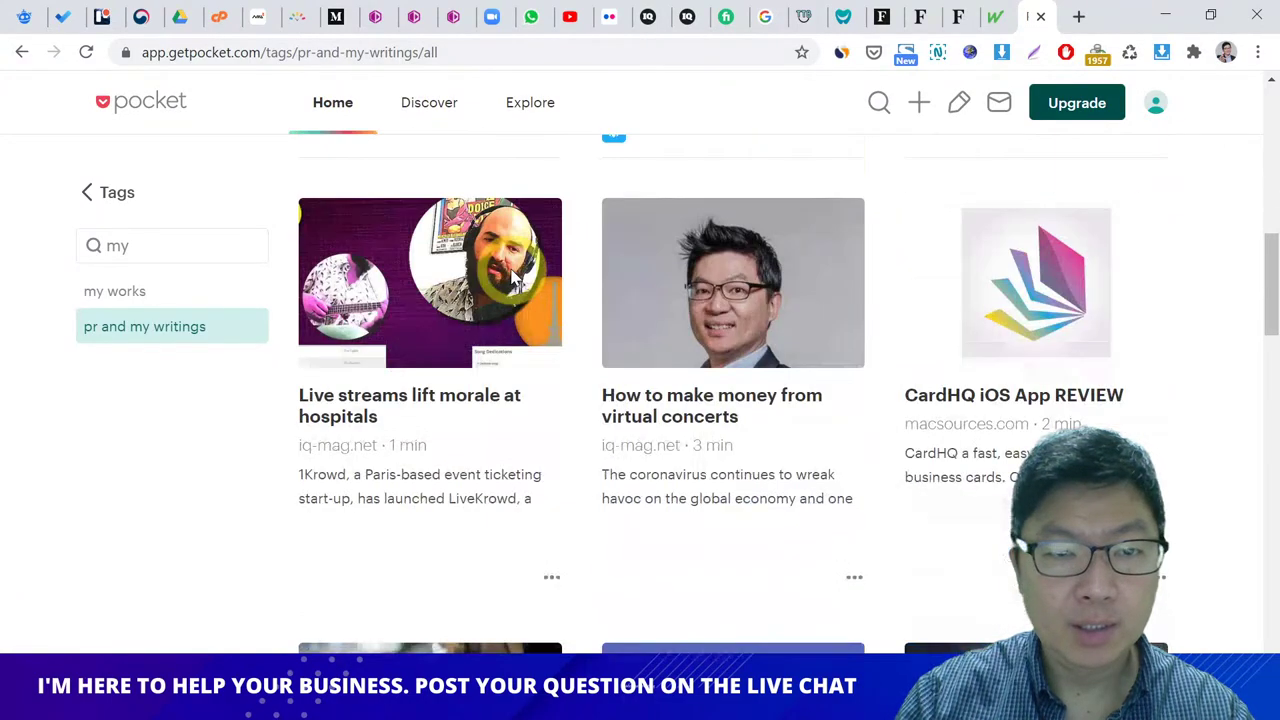
scroll(950, 280, "down", 4)
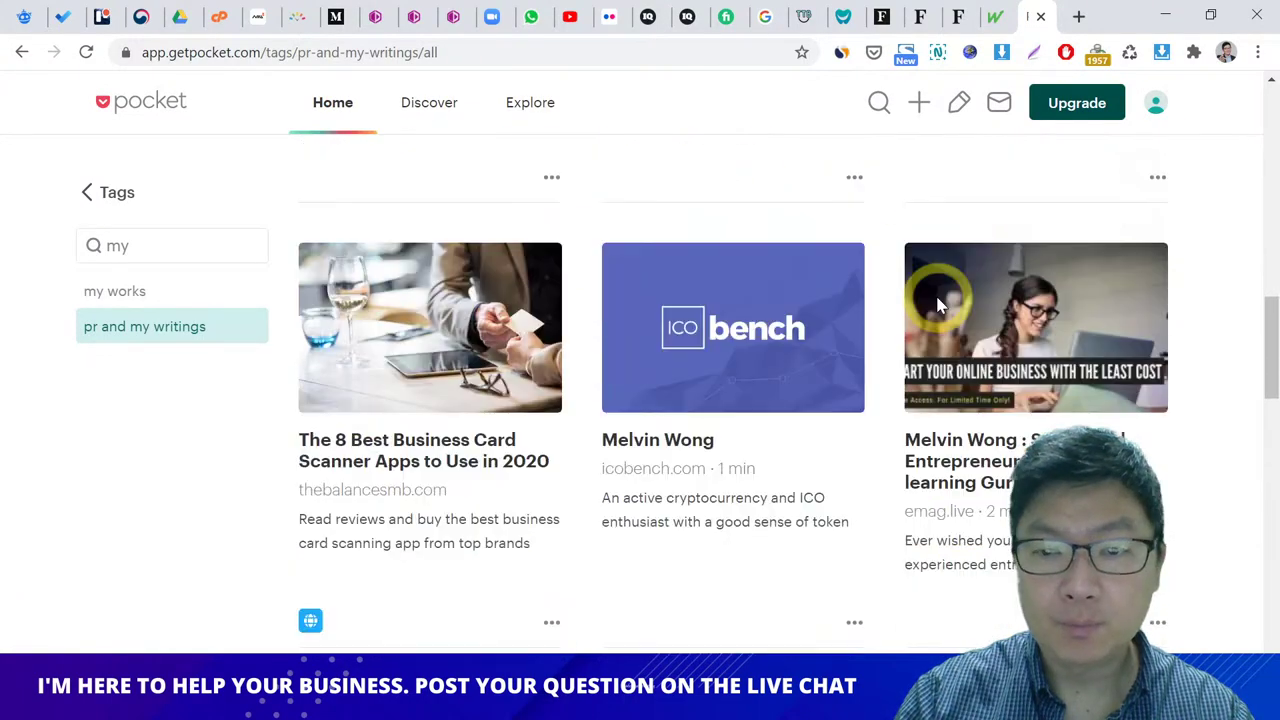
scroll(463, 220, "down", 4)
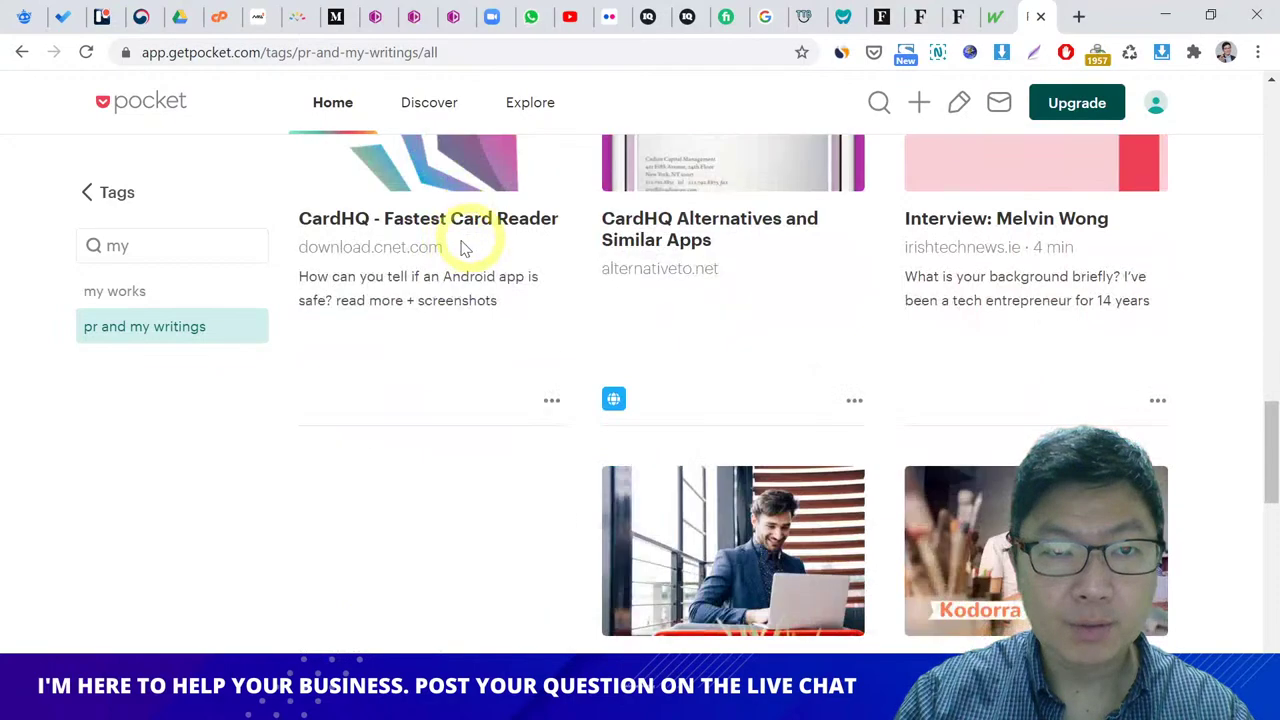
scroll(985, 275, "down", 4)
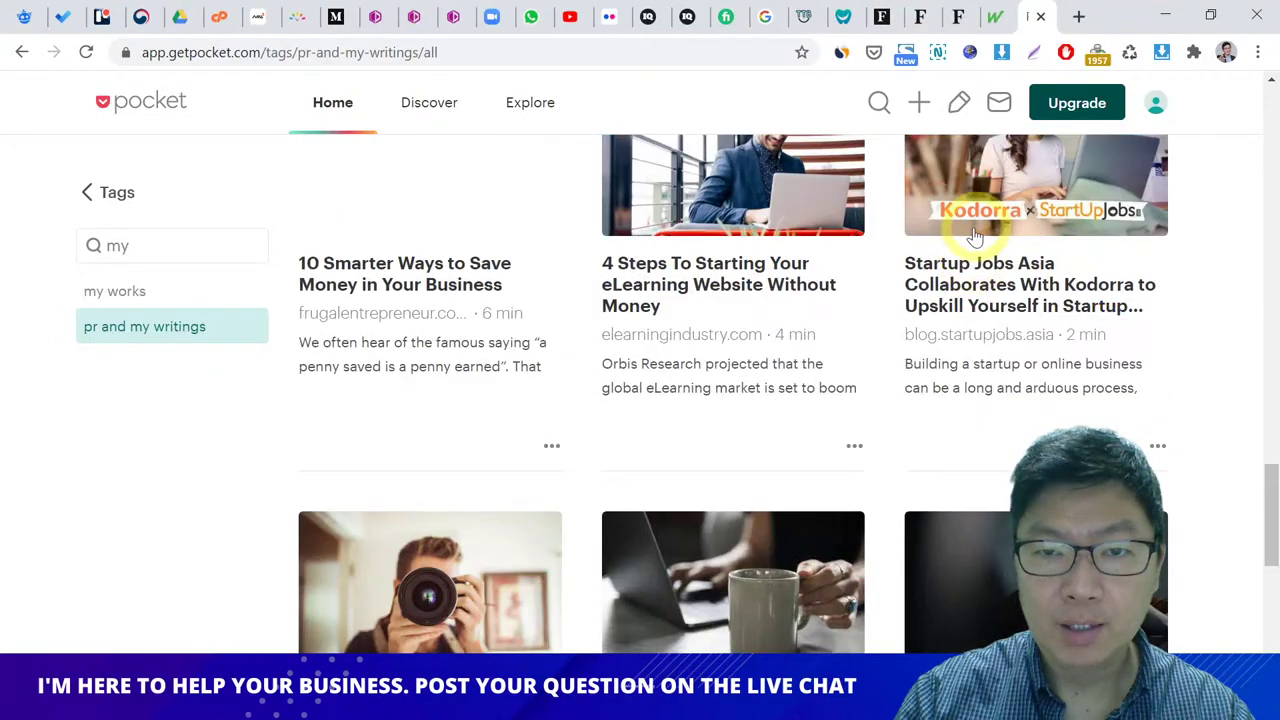
scroll(700, 318, "down", 5)
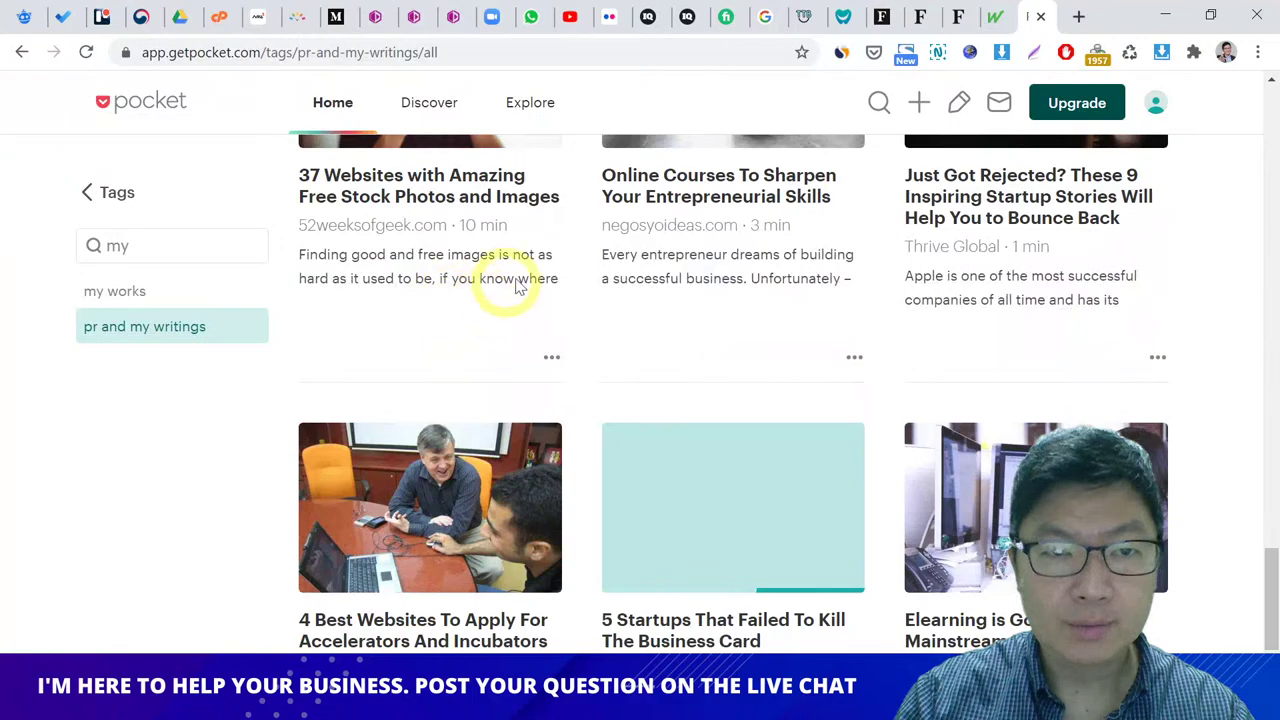
scroll(833, 295, "down", 20)
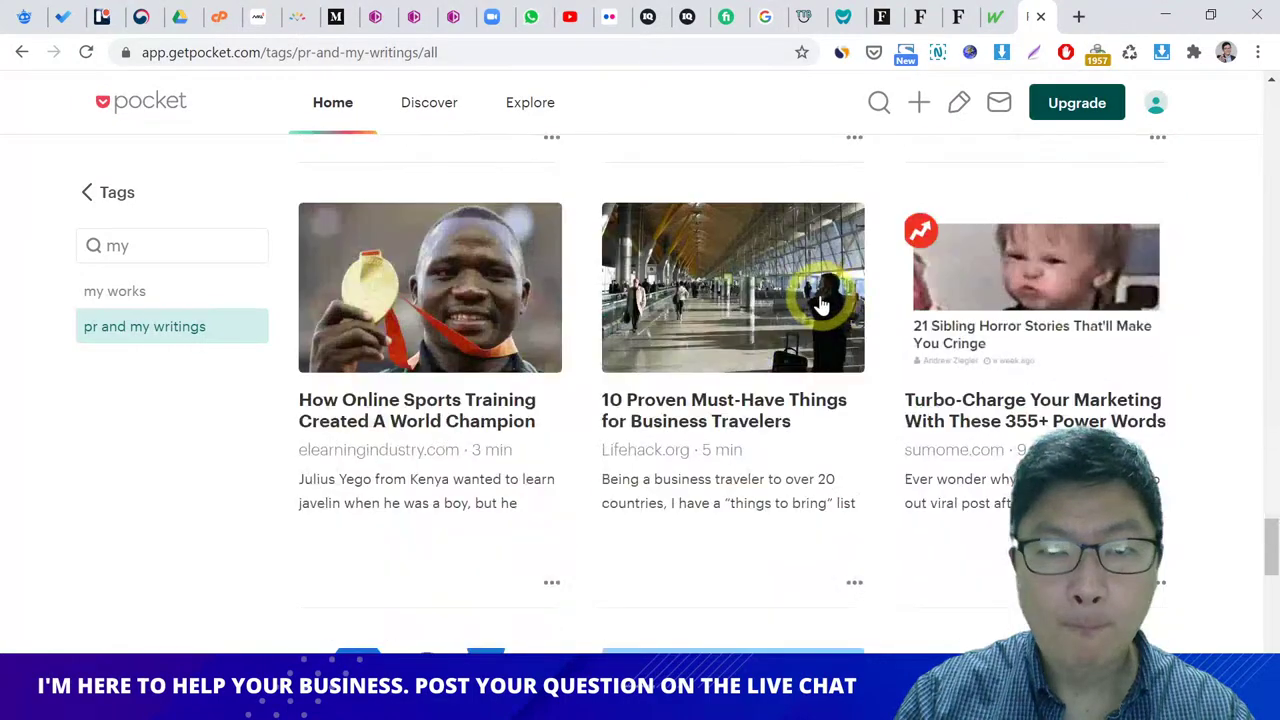
scroll(814, 300, "up", 7)
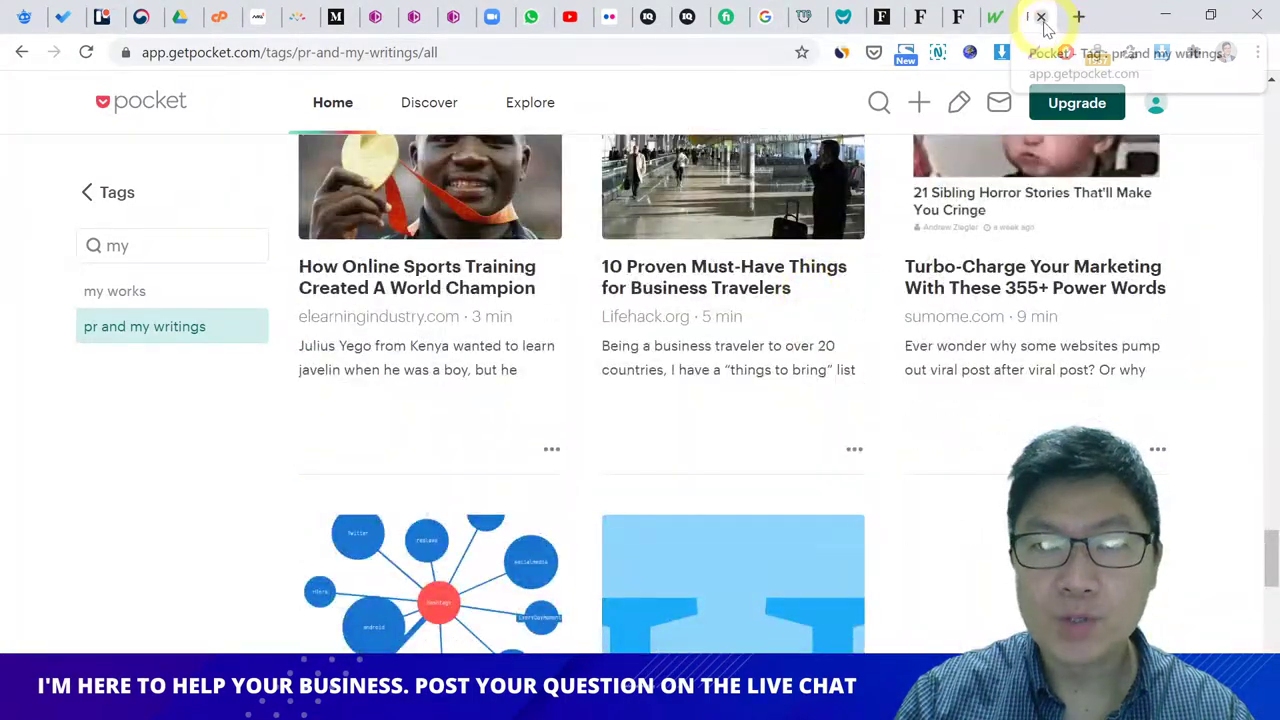
left_click(1040, 16)
left_click(1186, 247)
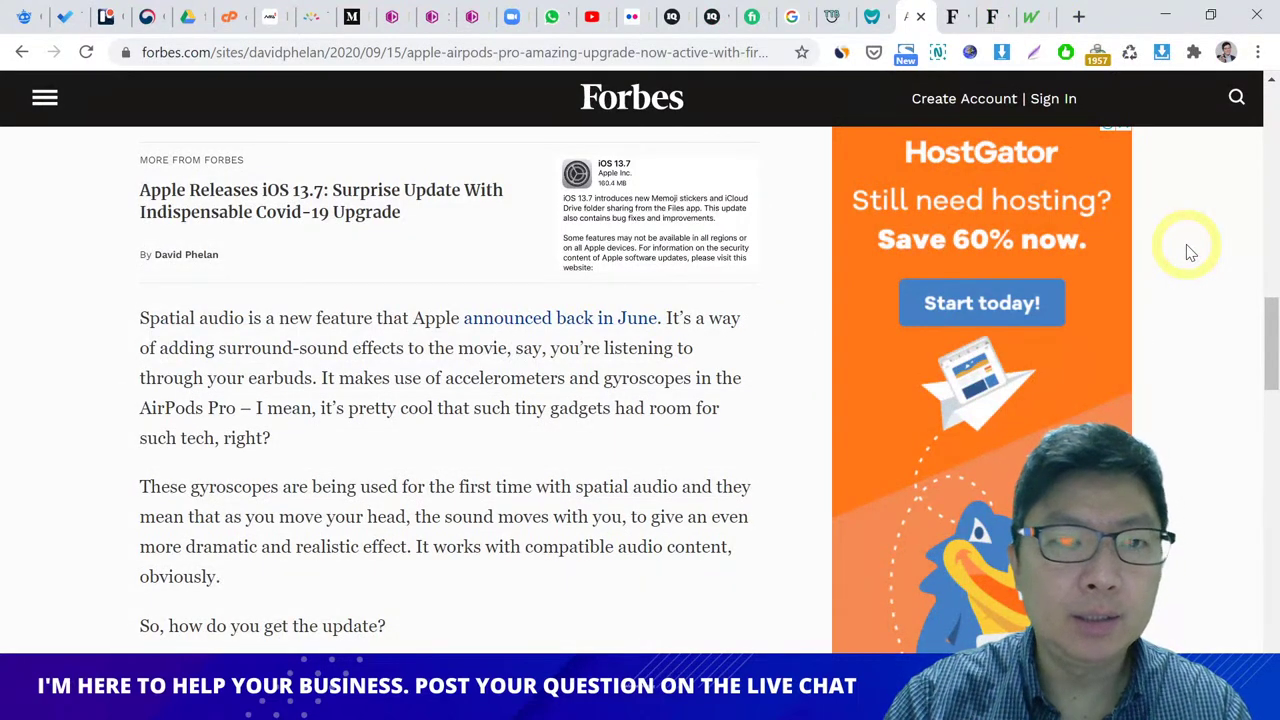
Step: Open iwriter.com in a new tab
left_click(1079, 16)
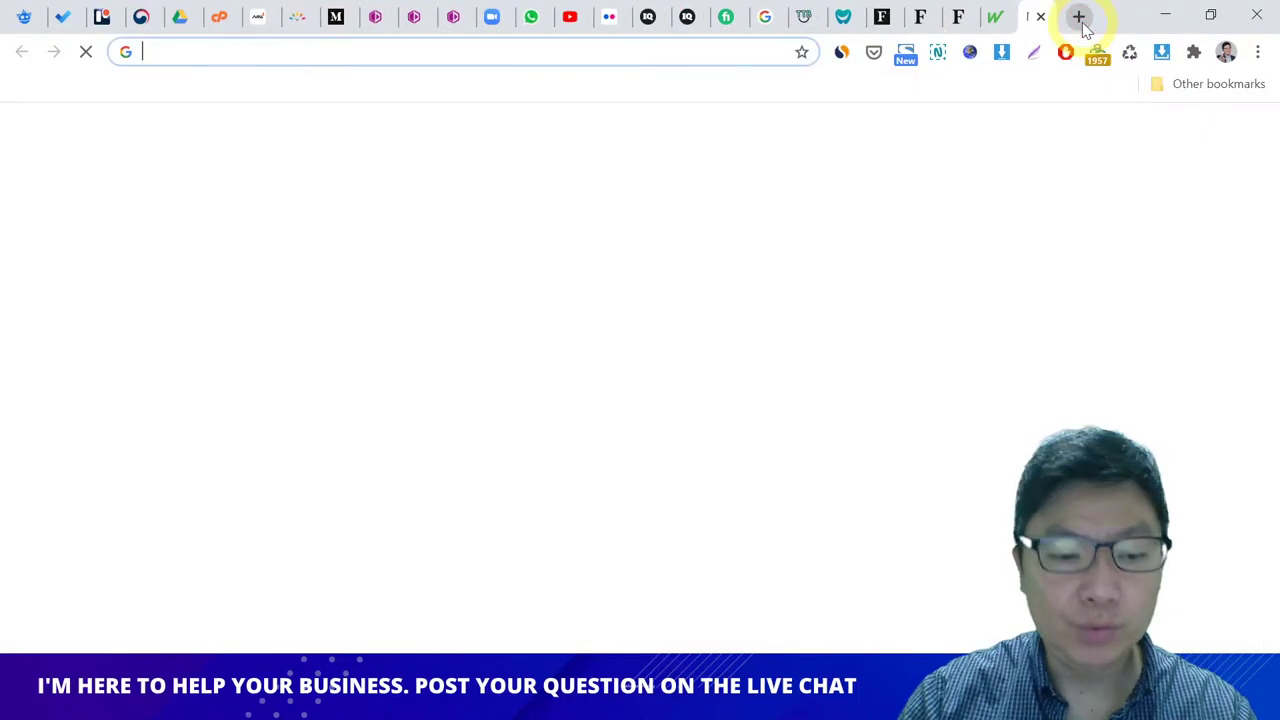
type("iwriter")
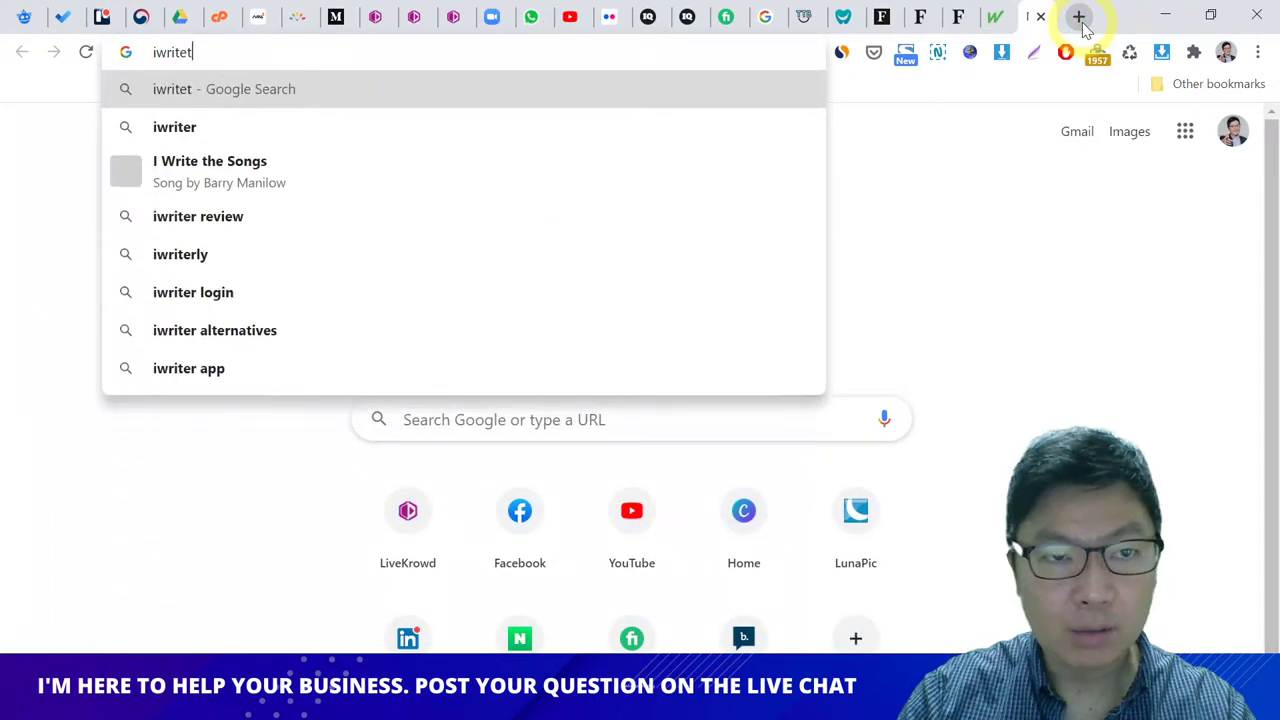
type(".com")
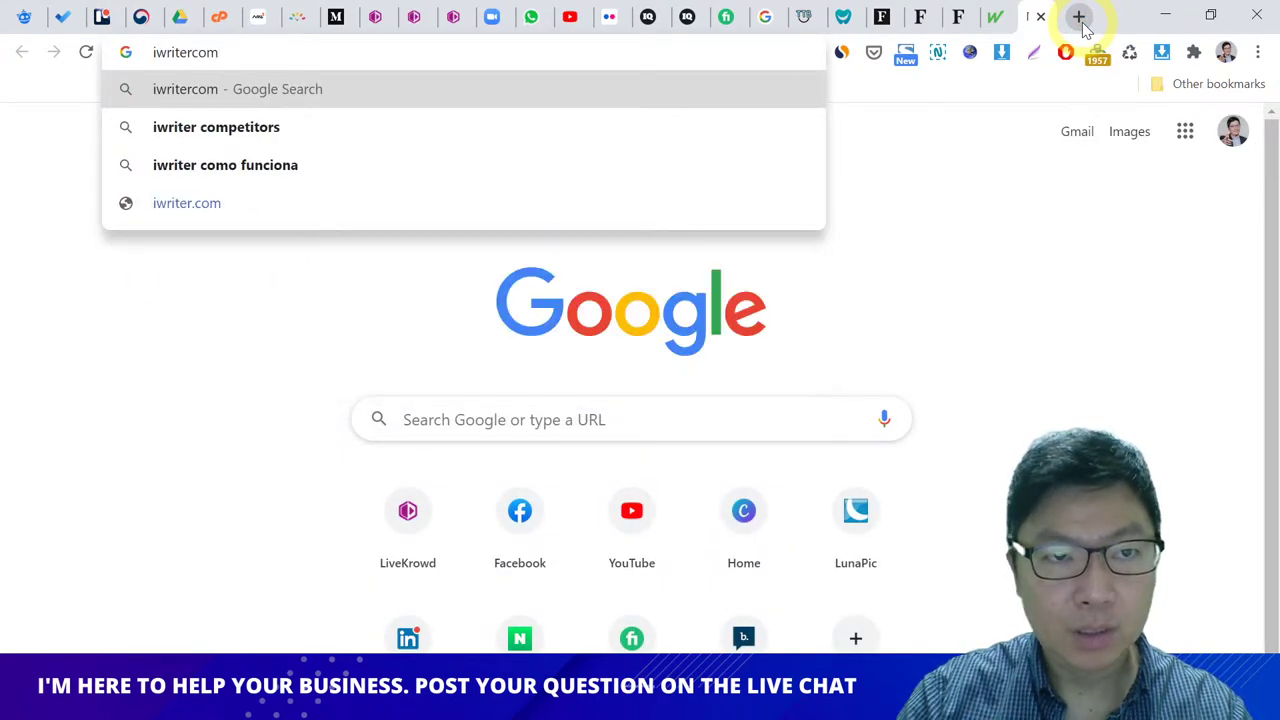
key("BackSpace")
key("BackSpace")
key("BackSpace")
key("BackSpace")
type(",c")
key("BackSpace")
key("BackSpace")
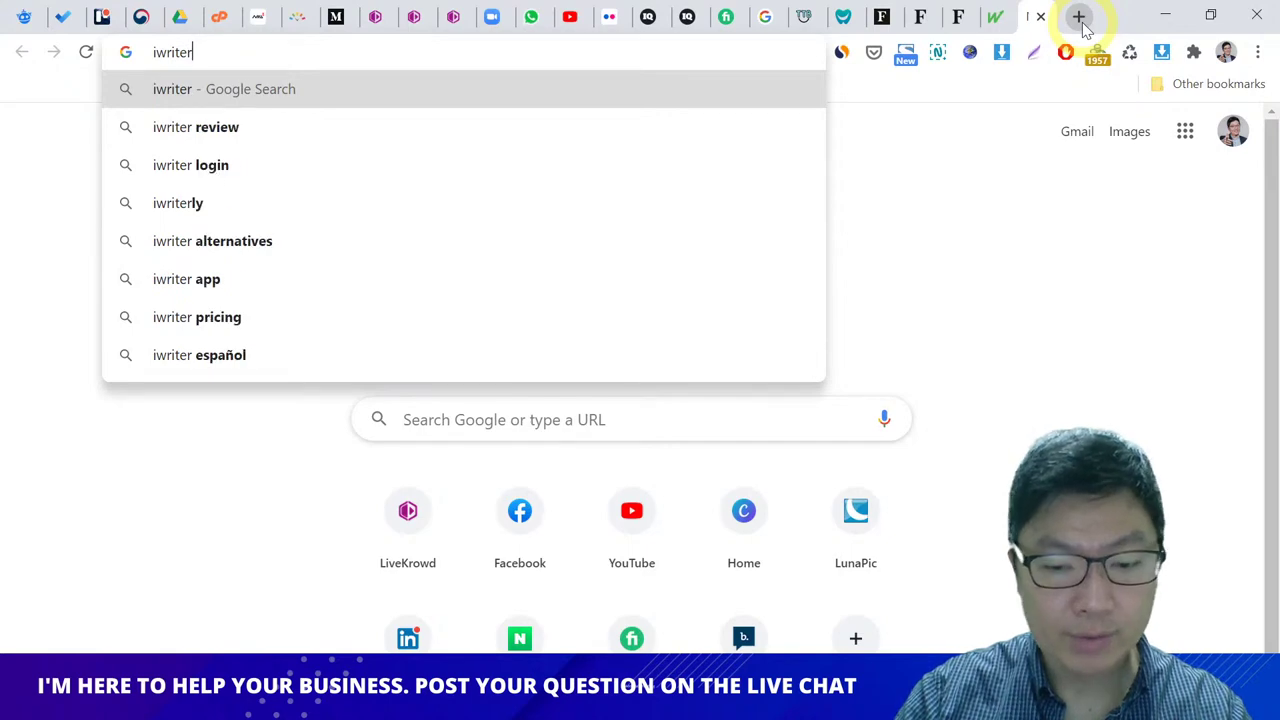
type(".com")
key("Return")
Step: Open hirewriters.com in another tab, review its $1.25–$5.00 pricing, and return to iWriter
left_click(1079, 17)
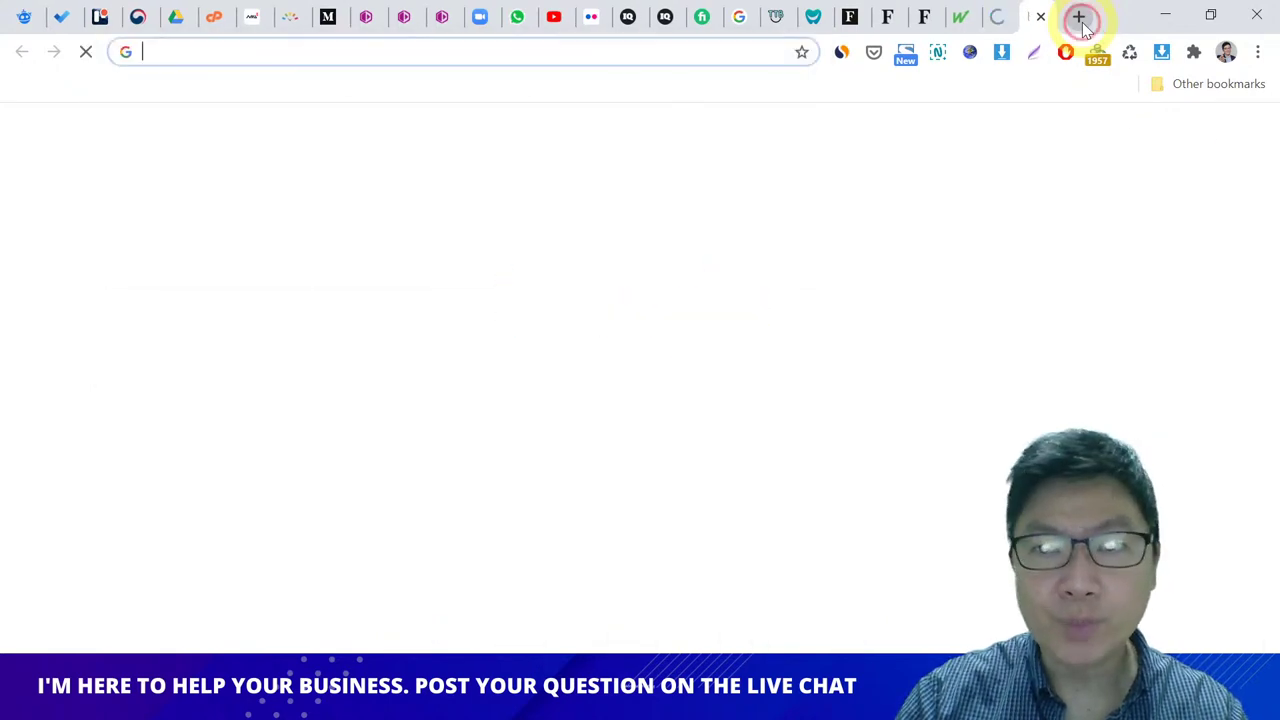
type("hirewriter")
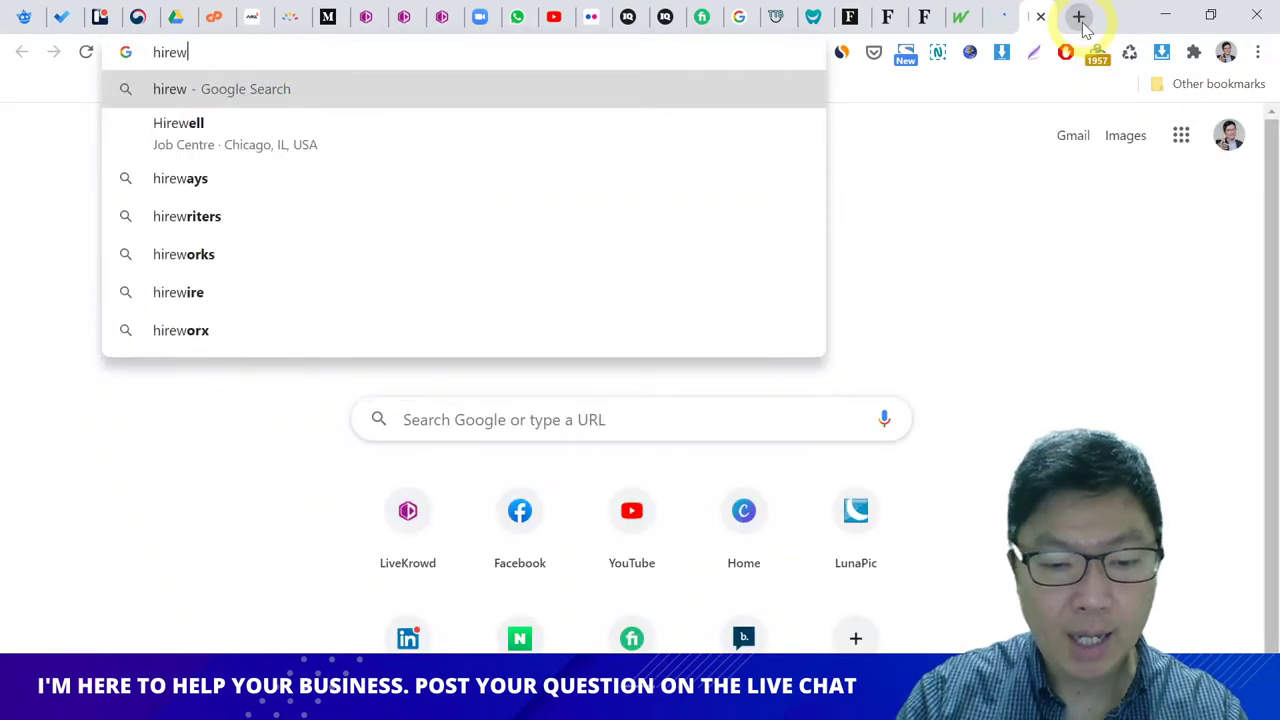
key("BackSpace")
key("BackSpace")
type("s.com")
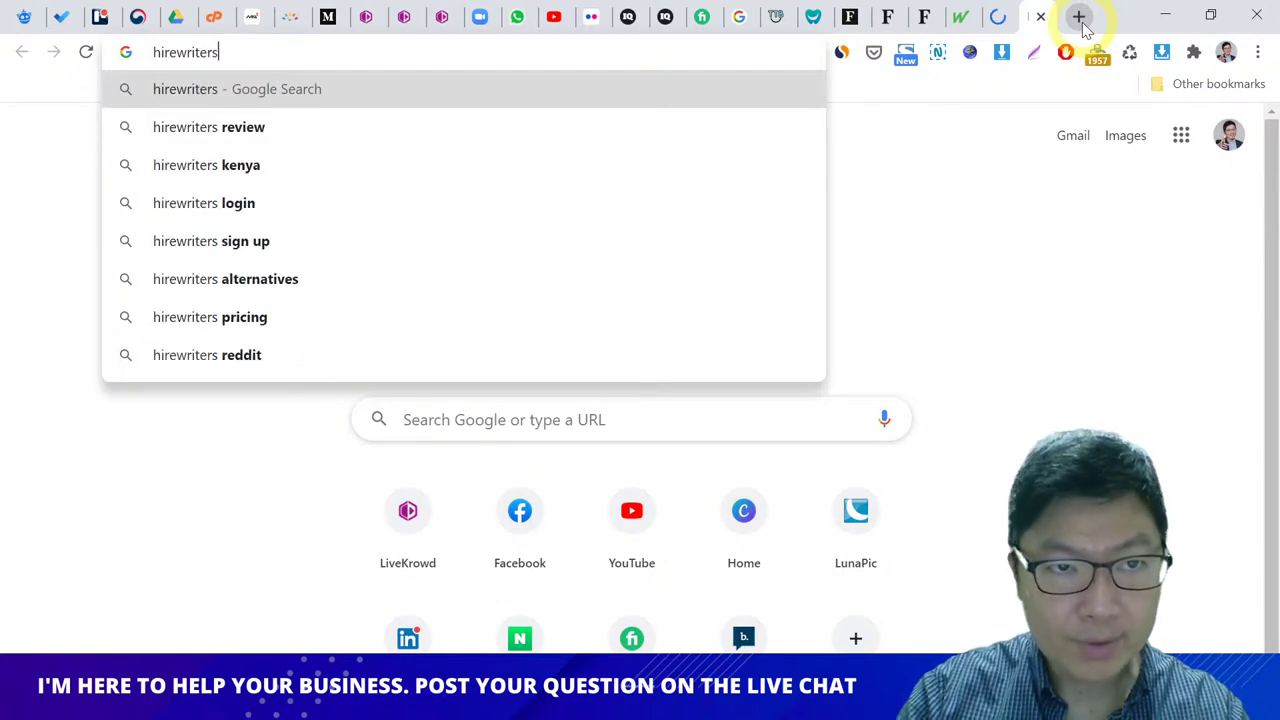
key("Return")
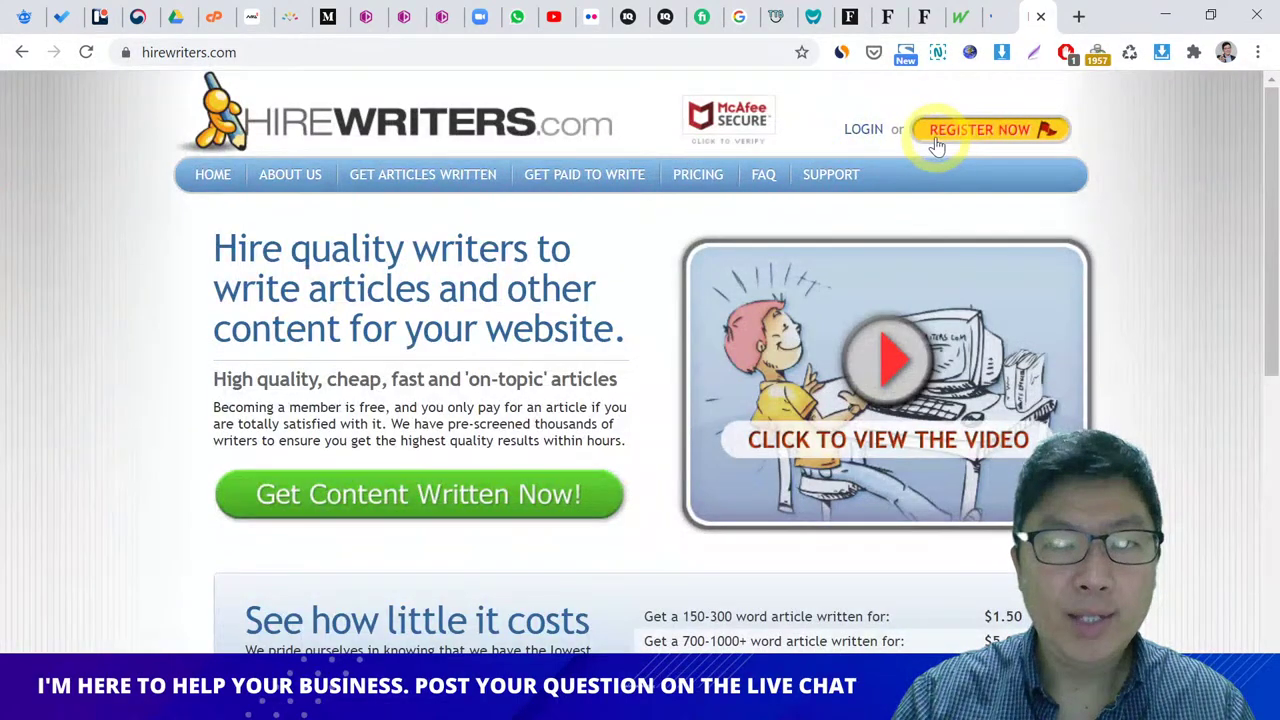
scroll(612, 225, "down", 3)
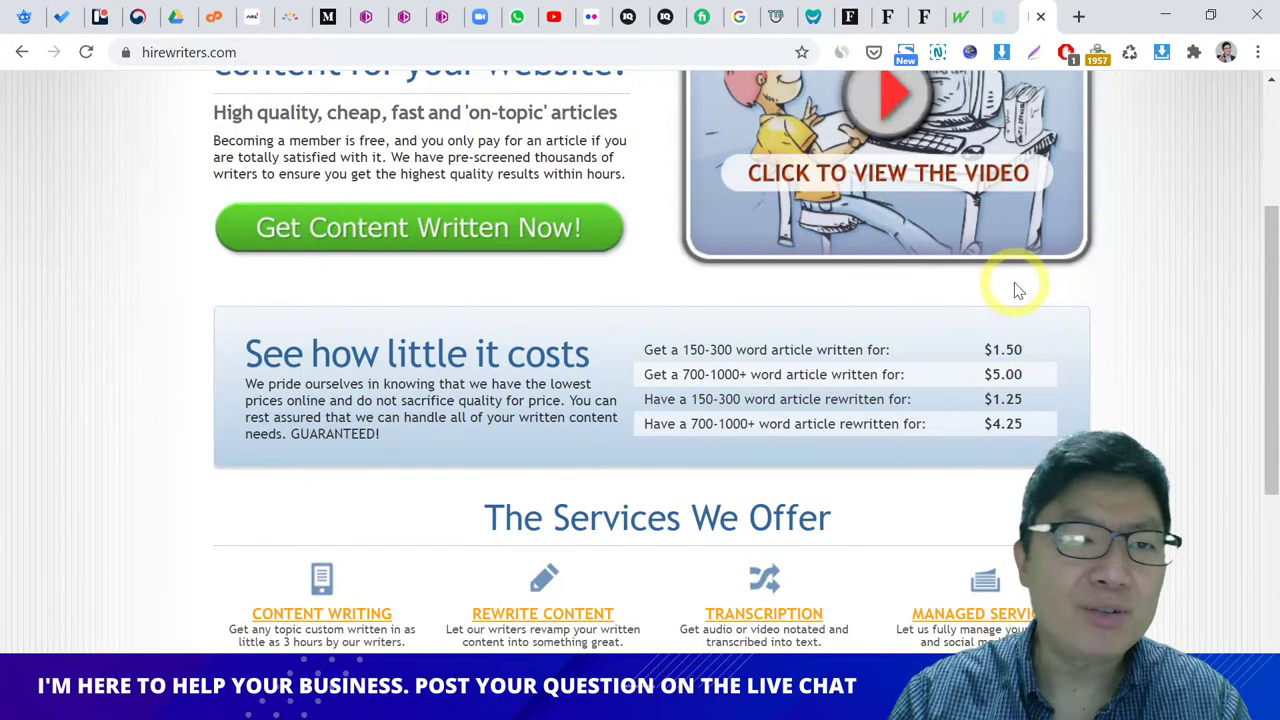
left_click(998, 20)
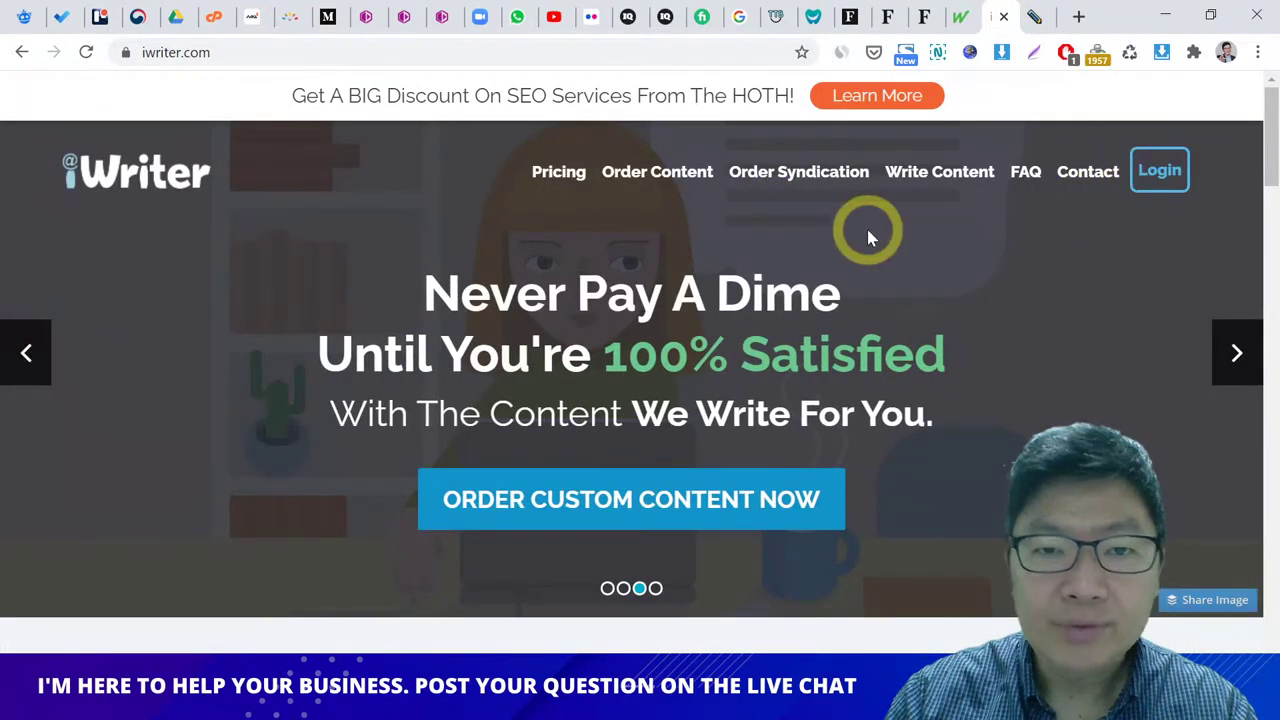
Step: Log in to iWriter with the account username and saved password
left_click(1158, 172)
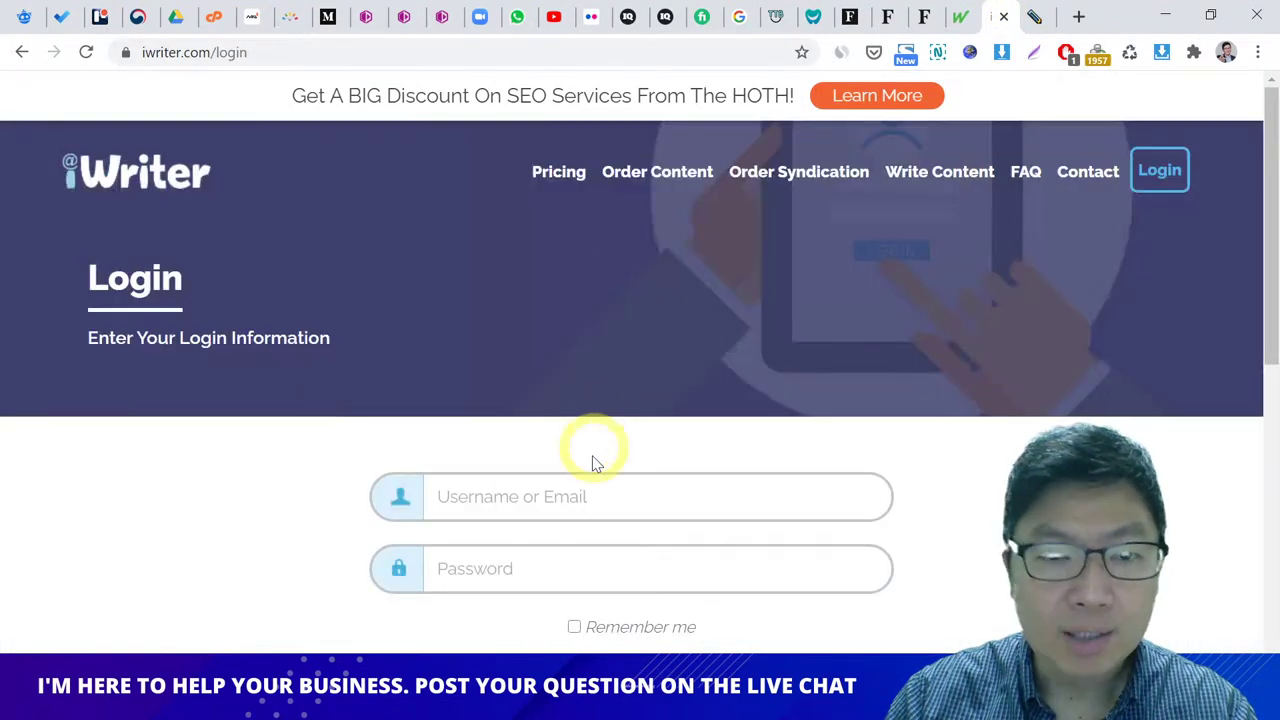
left_click(585, 494)
type("mwhcoo")
left_click(566, 560)
key("ctrl+v")
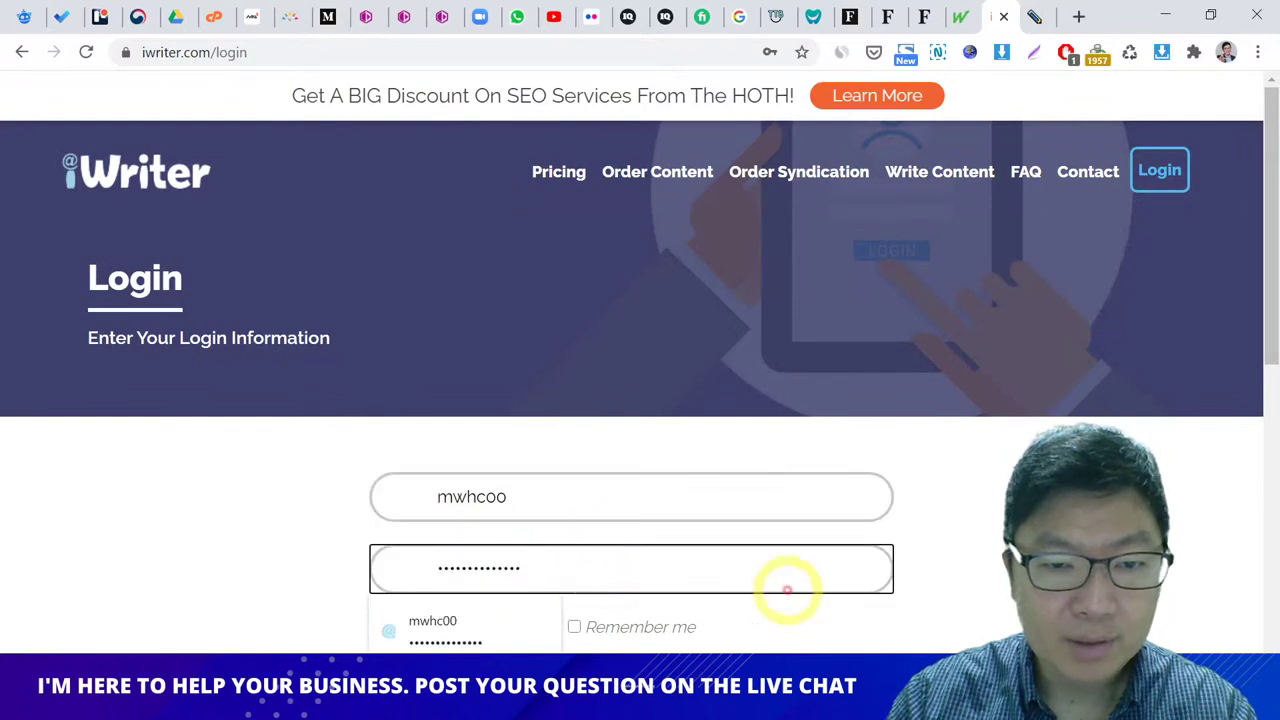
left_click(711, 640)
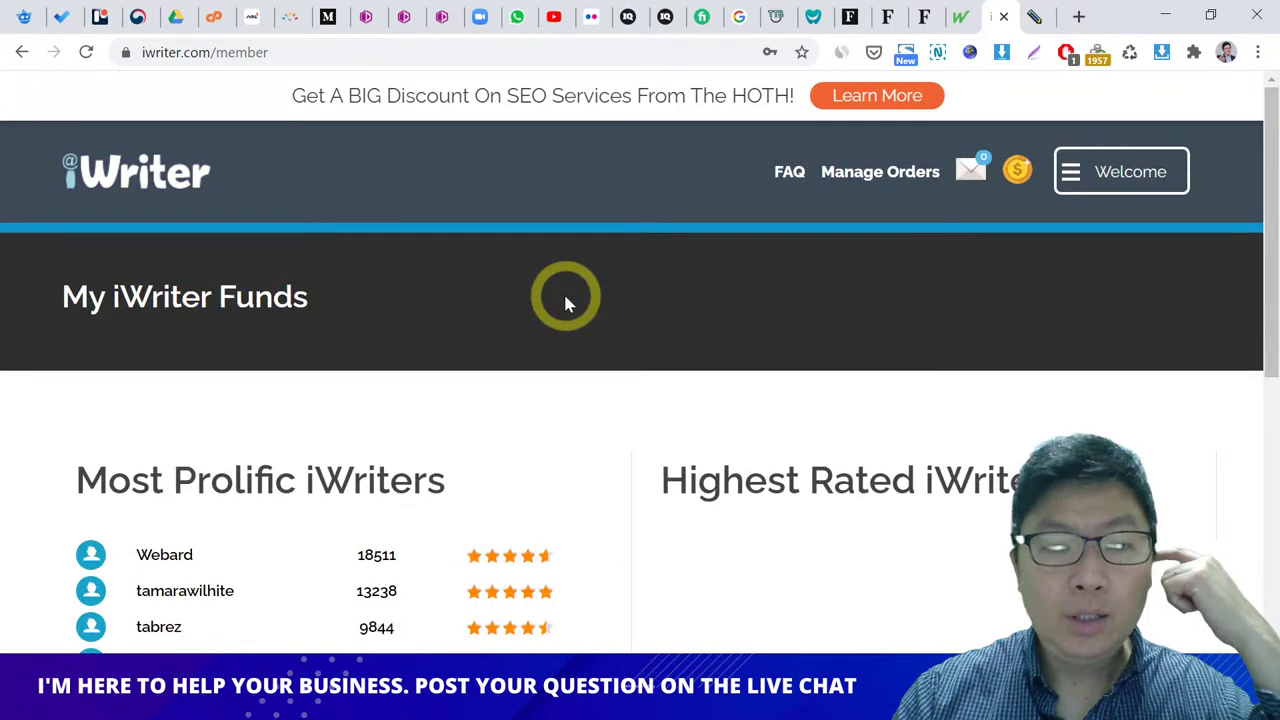
Step: Look over the iWriter dashboard and go to the Order Content page
scroll(565, 300, "down", 3)
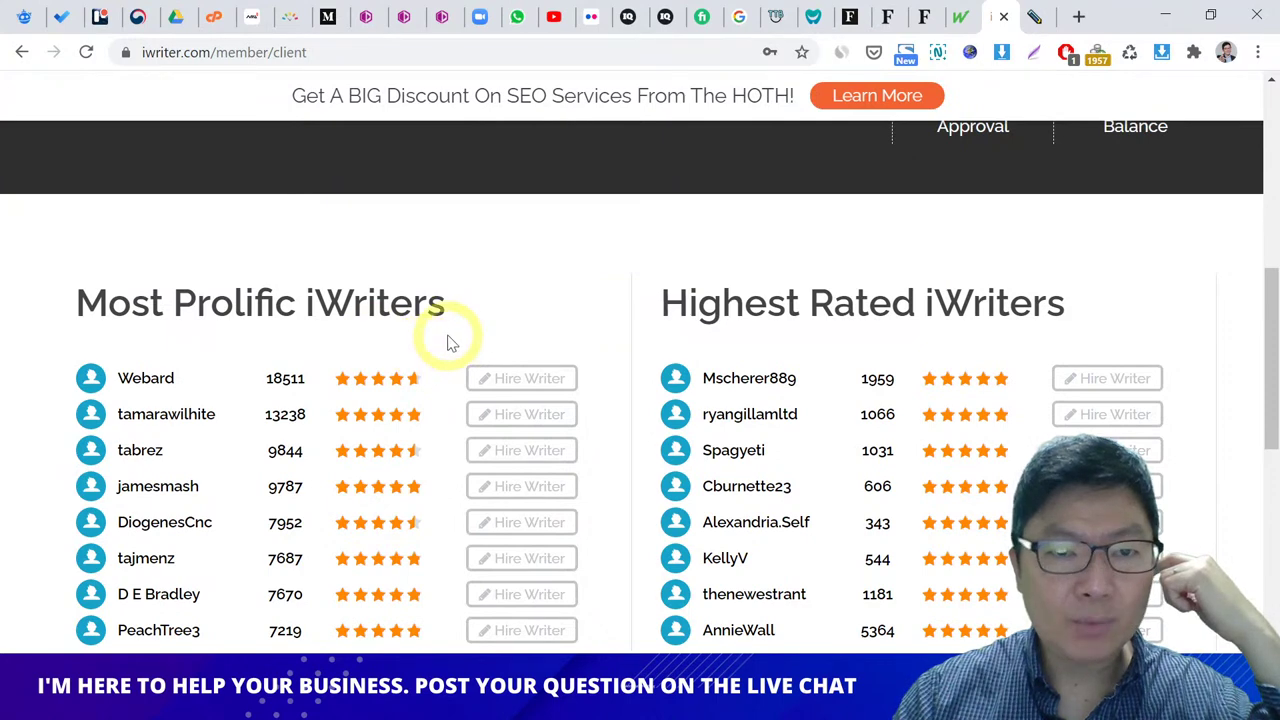
scroll(450, 343, "down", 1)
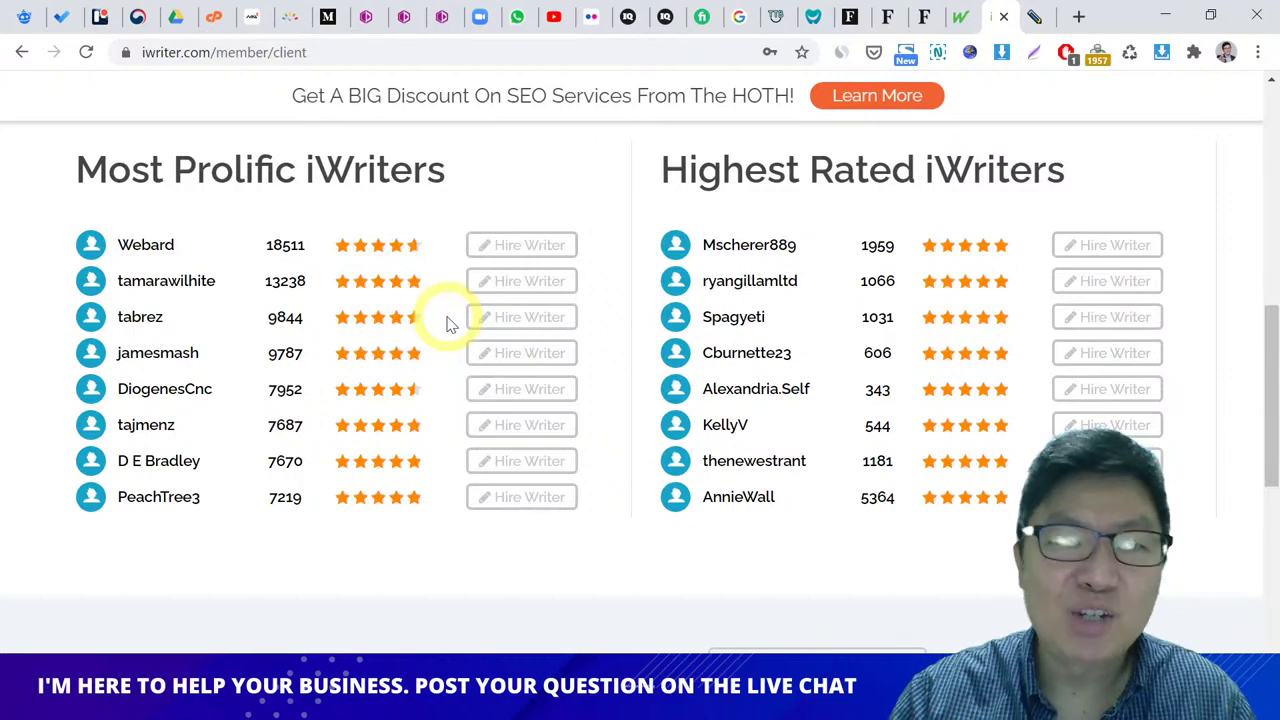
scroll(448, 322, "down", 5)
scroll(448, 322, "up", 7)
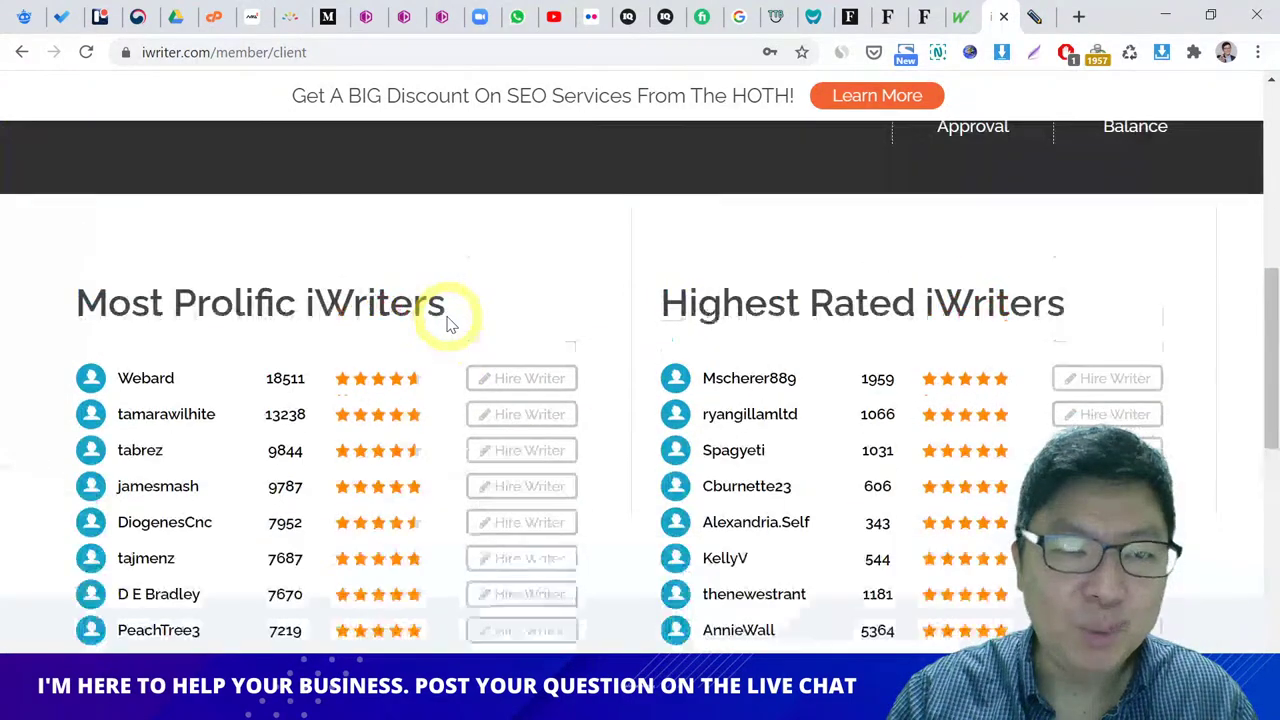
scroll(500, 314, "up", 3)
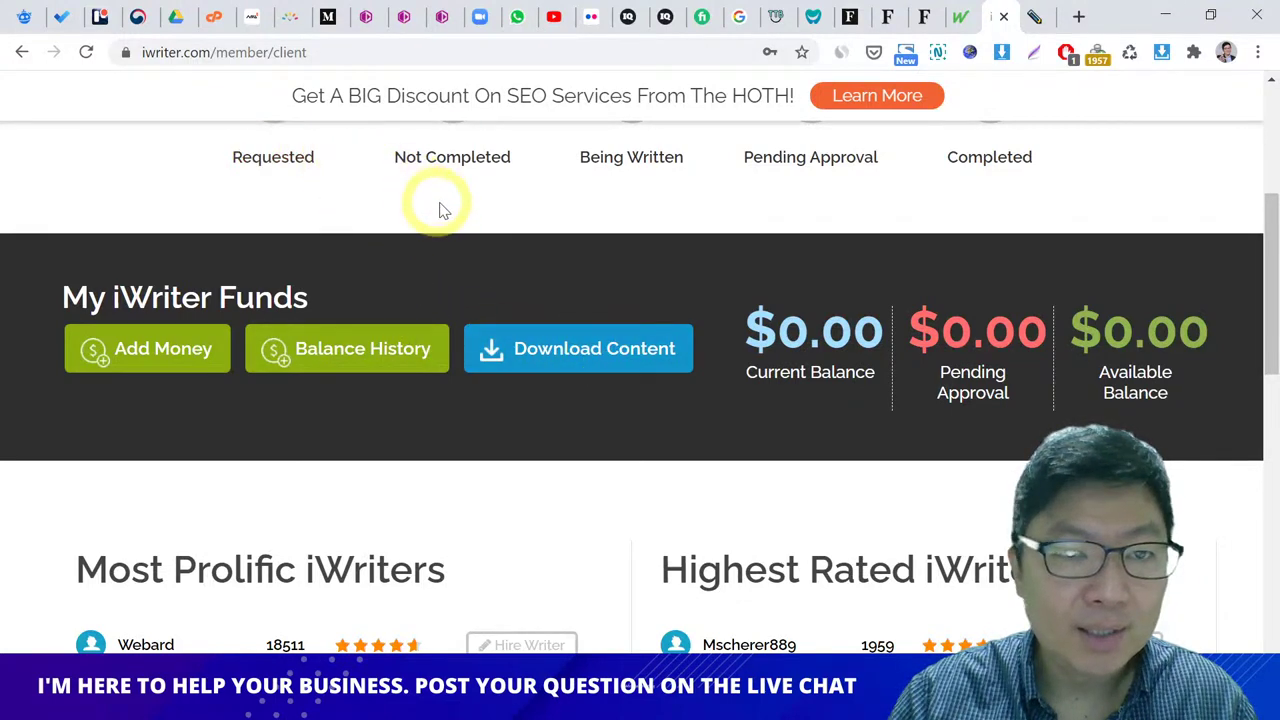
scroll(445, 210, "up", 3)
left_click(808, 200)
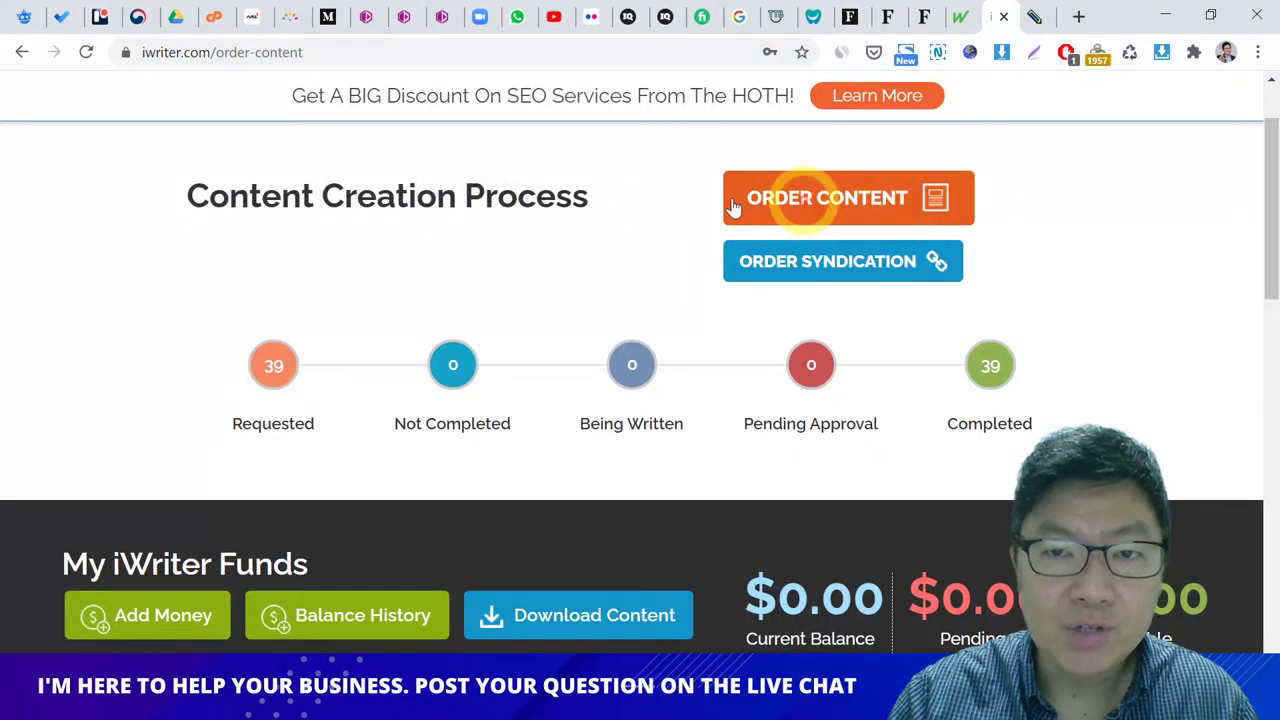
Step: Set the order's content category to Insurance
scroll(523, 349, "down", 1)
left_click(530, 385)
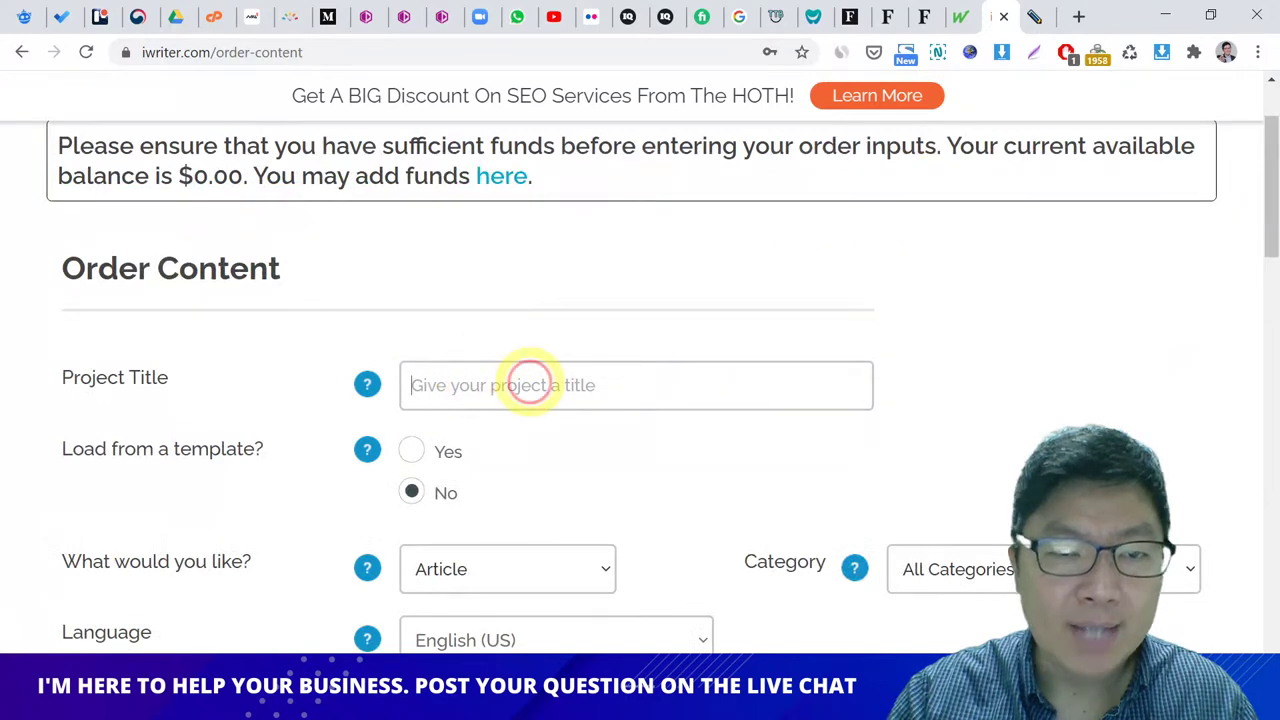
scroll(600, 385, "down", 2)
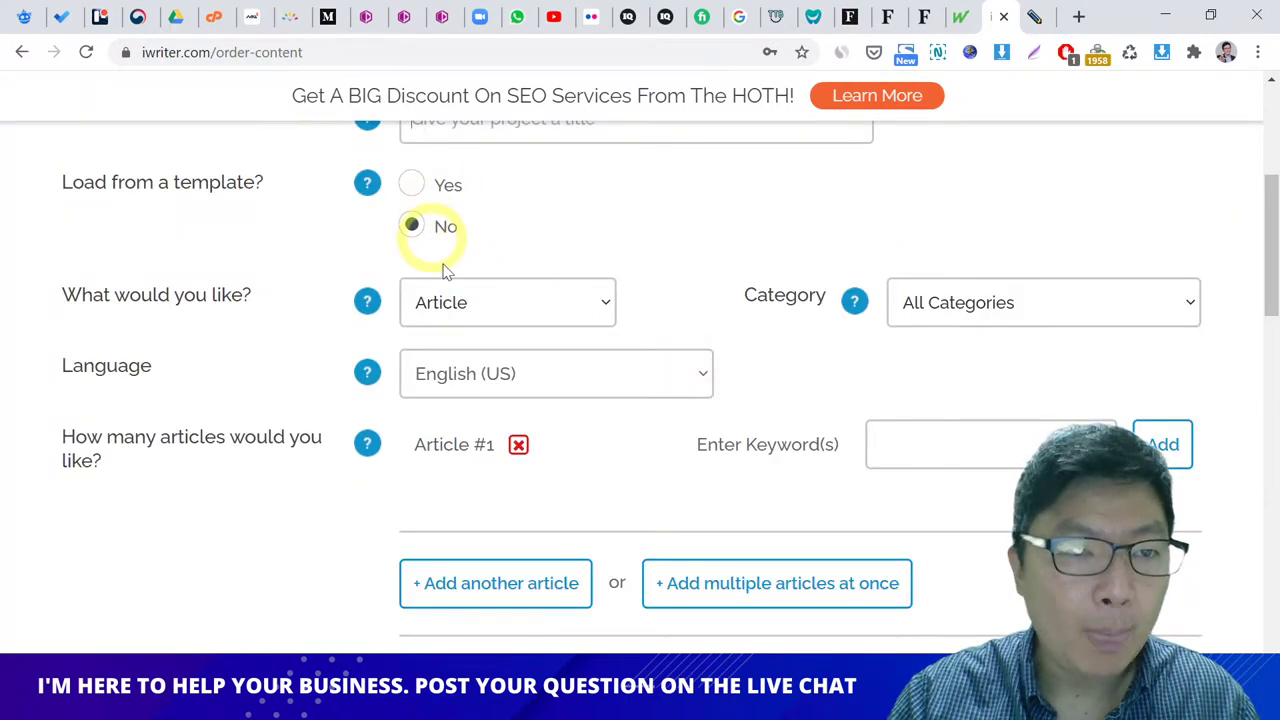
left_click(950, 308)
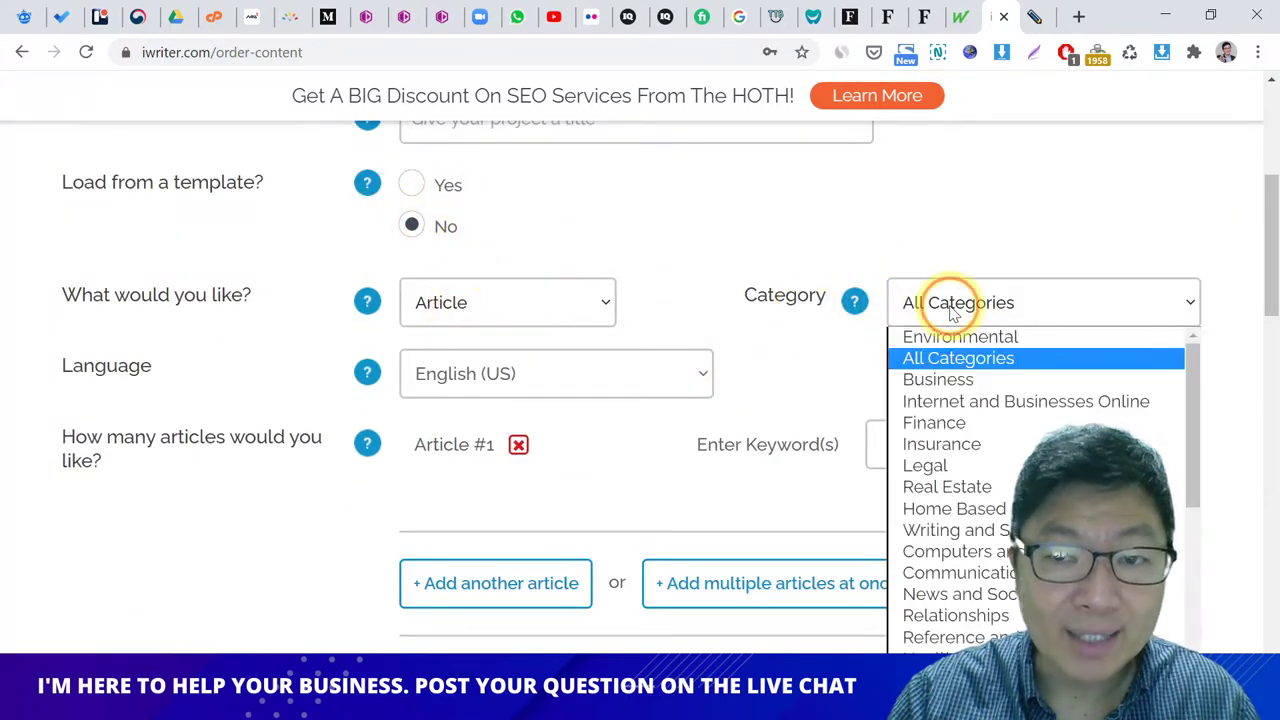
left_click(953, 444)
Step: Add the keyword 'health insurance in usa' to Article #1
left_click(875, 444)
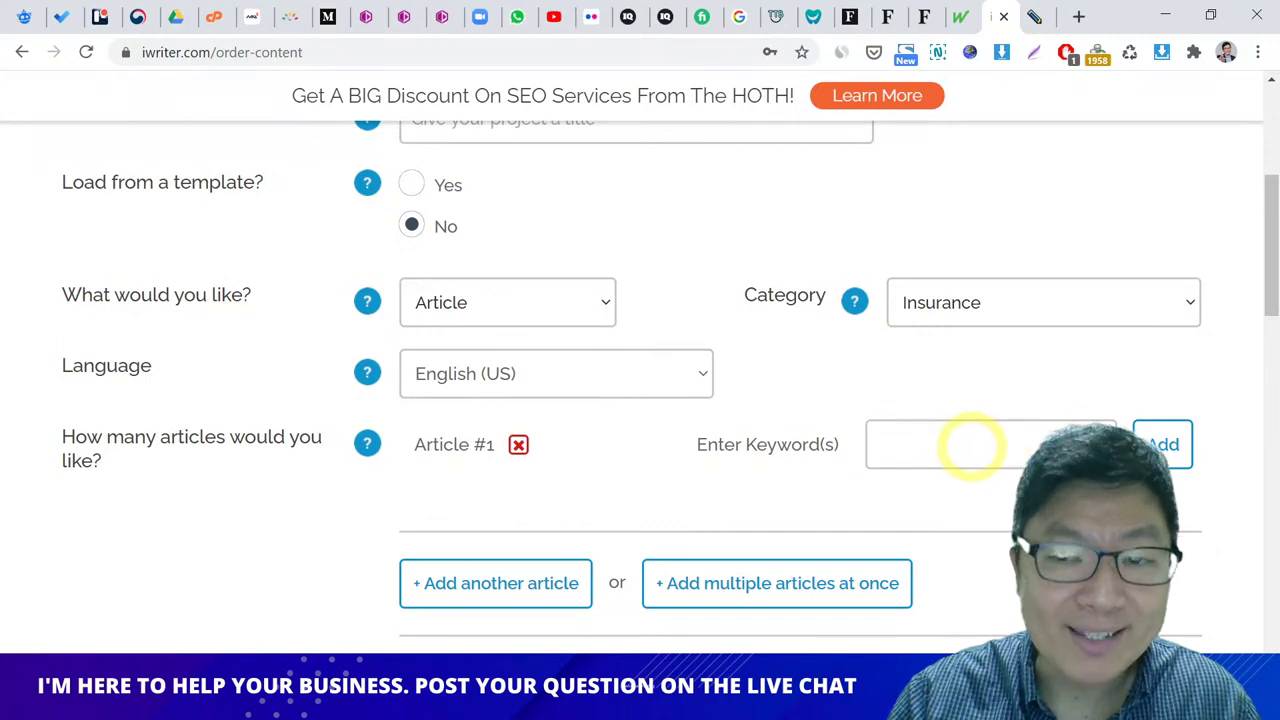
scroll(922, 392, "down", 1)
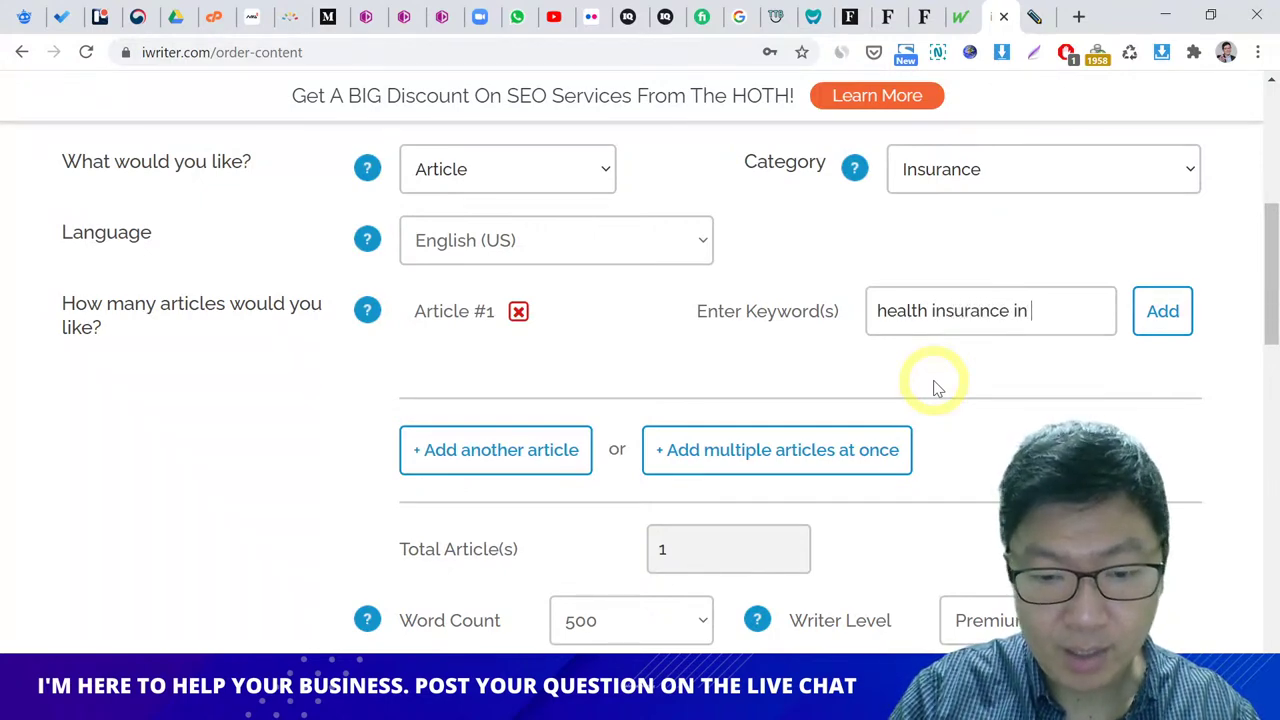
left_click(1163, 311)
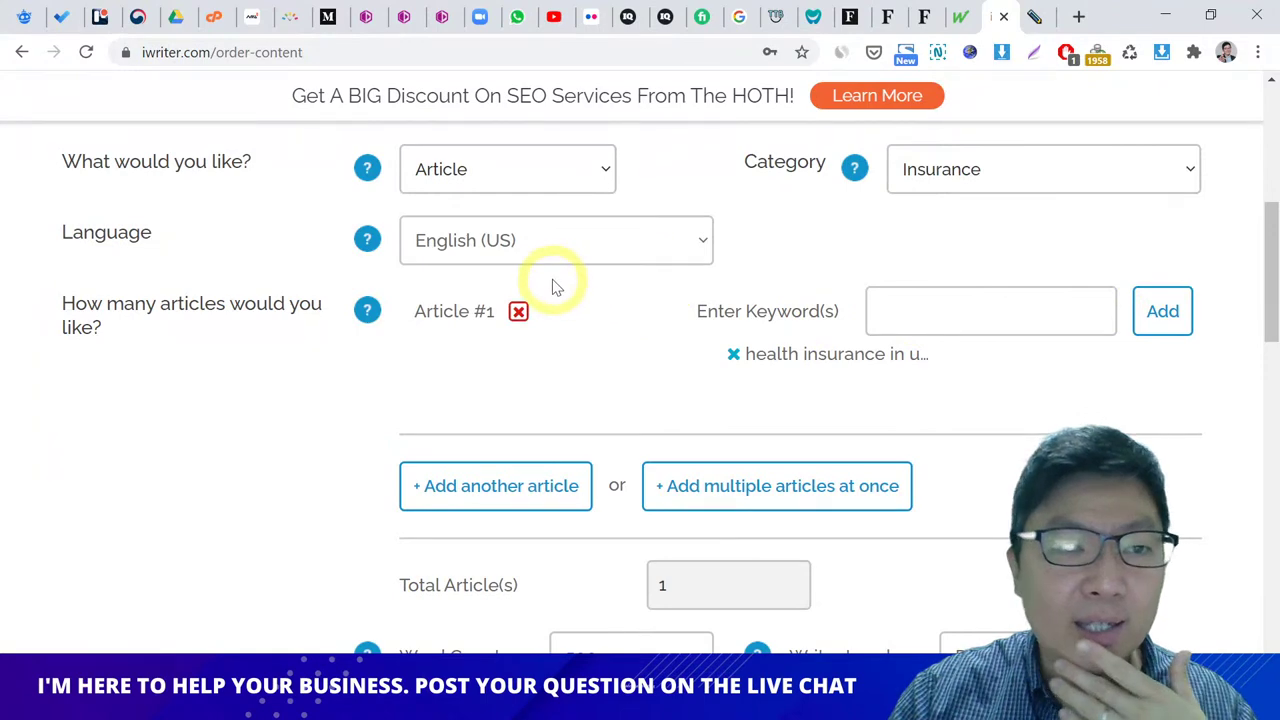
scroll(594, 263, "down", 5)
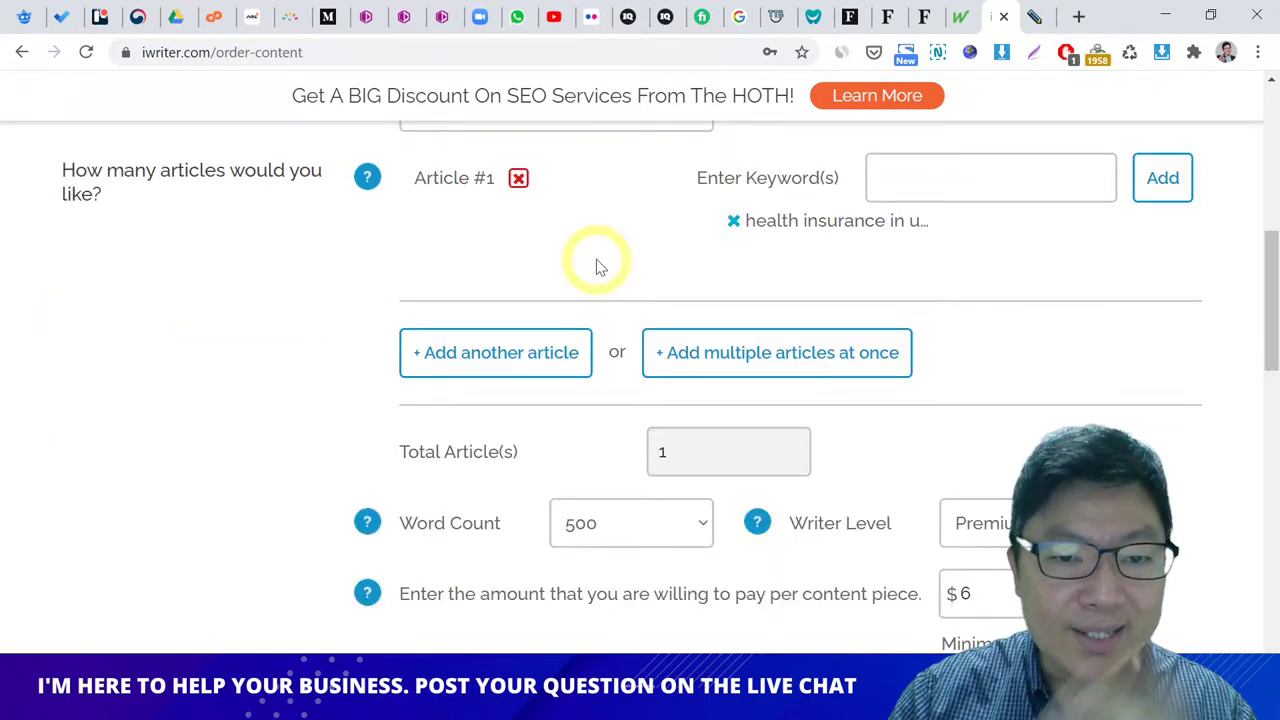
scroll(618, 278, "up", 1)
left_click(631, 268)
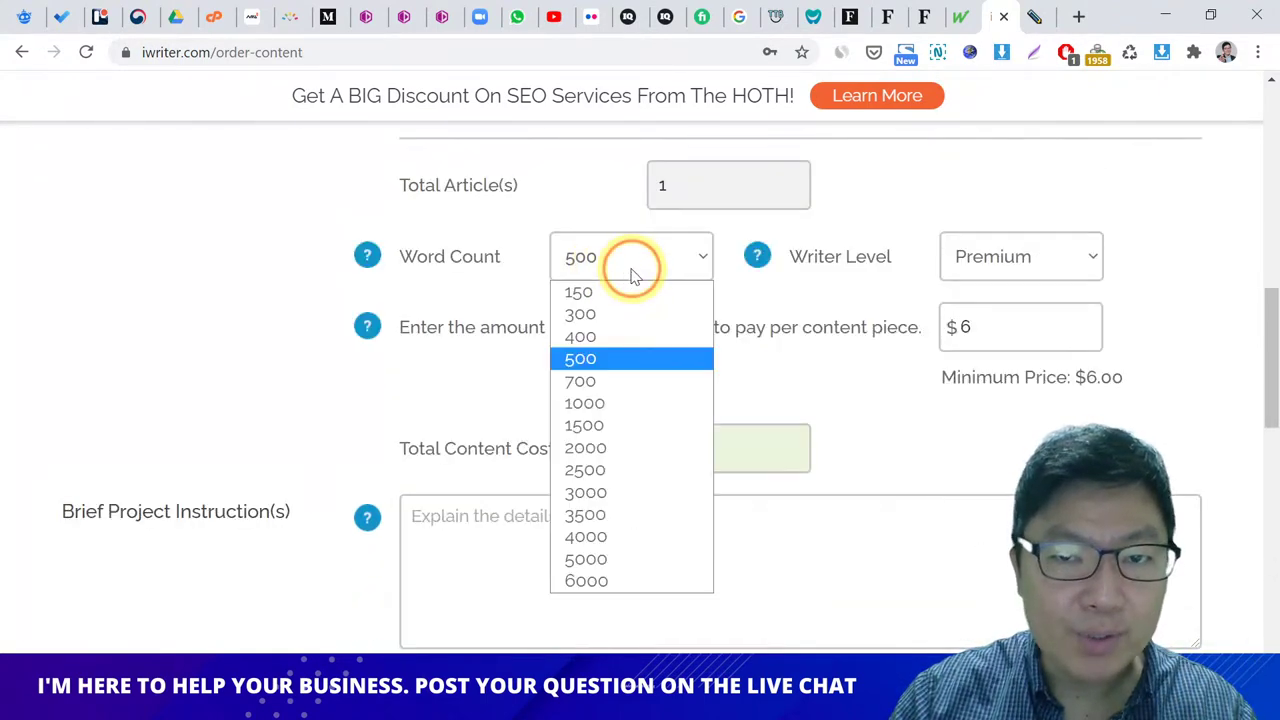
Step: Keep 500 words and compare the Standard, Elite Plus and Premium writer levels
left_click(745, 233)
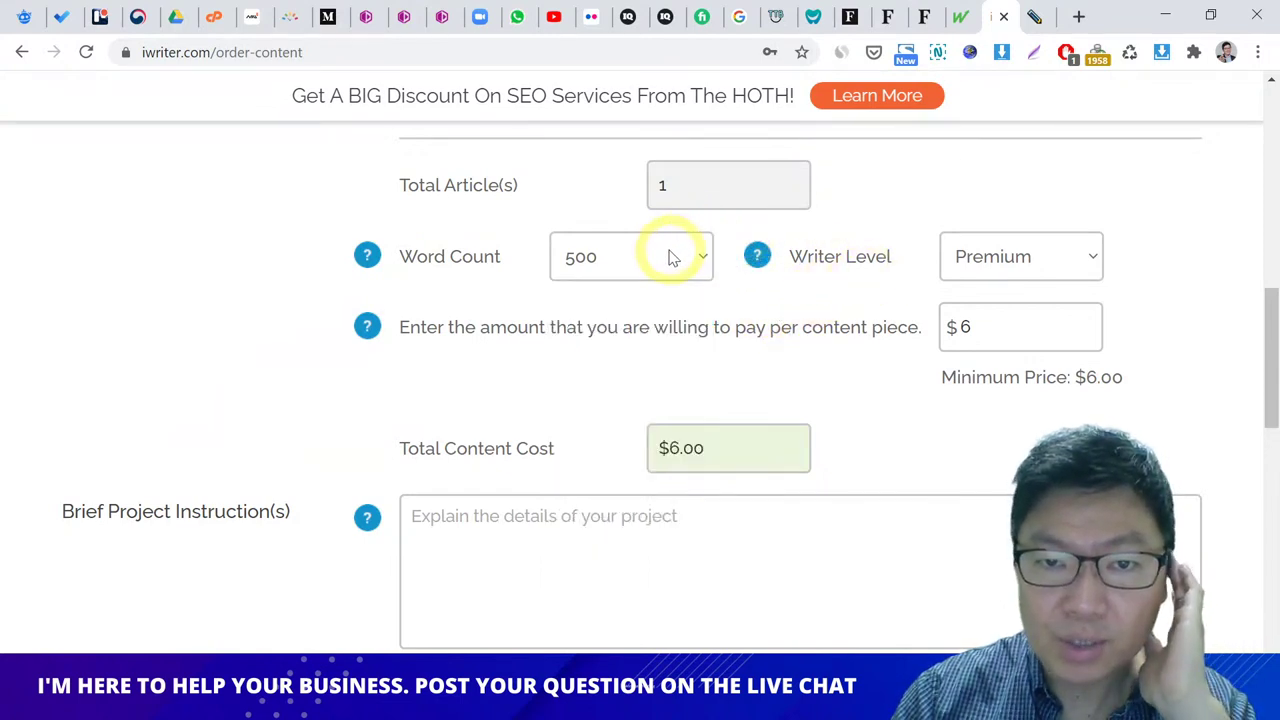
left_click(1021, 258)
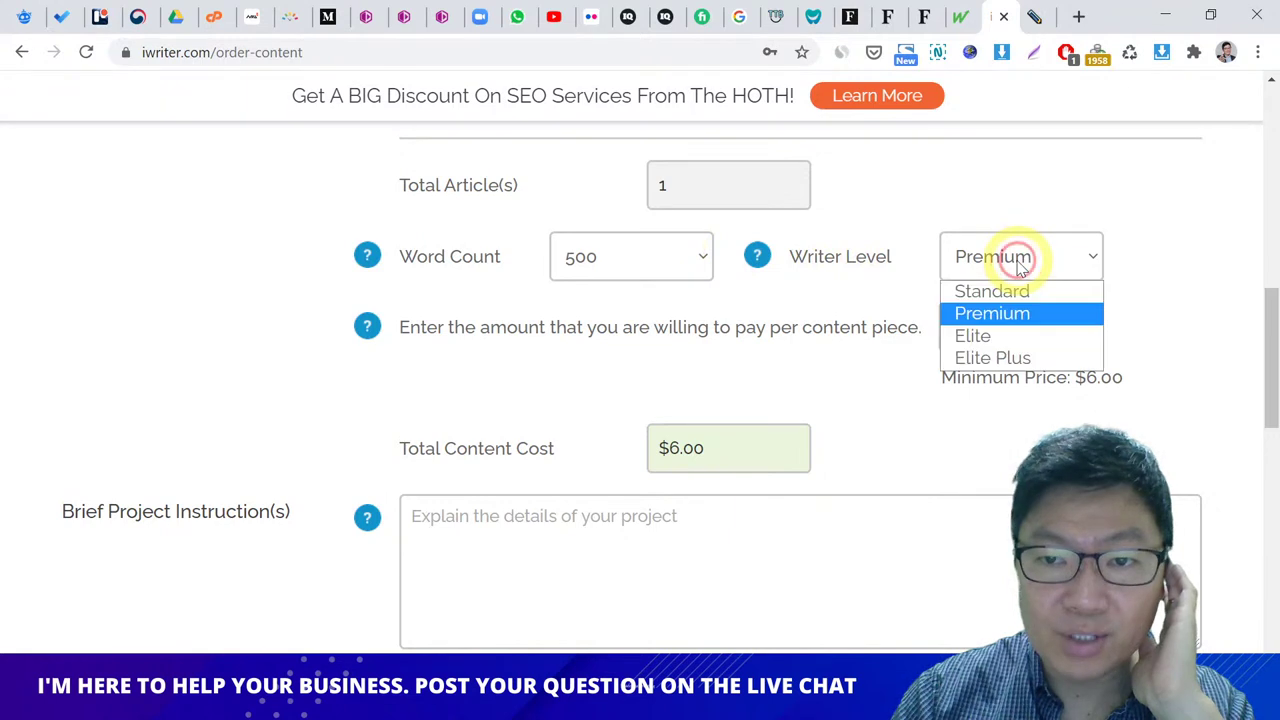
left_click(1008, 294)
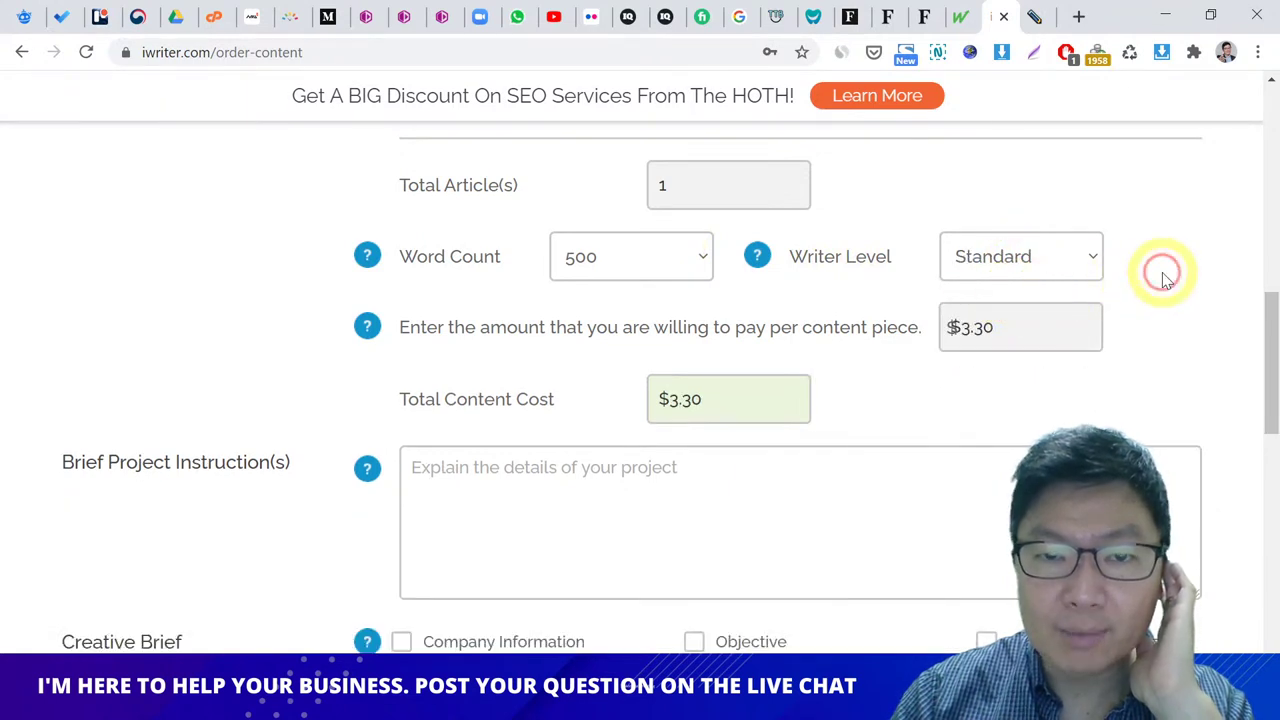
left_click(1015, 260)
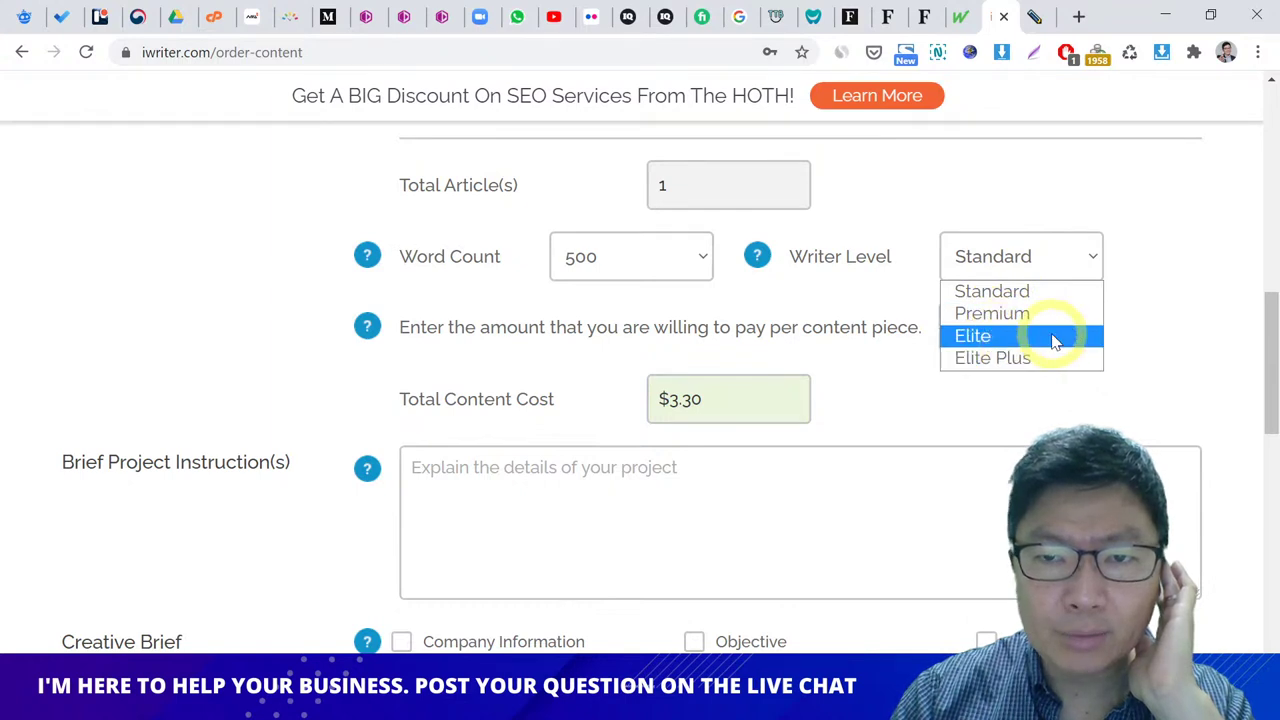
left_click(1116, 330)
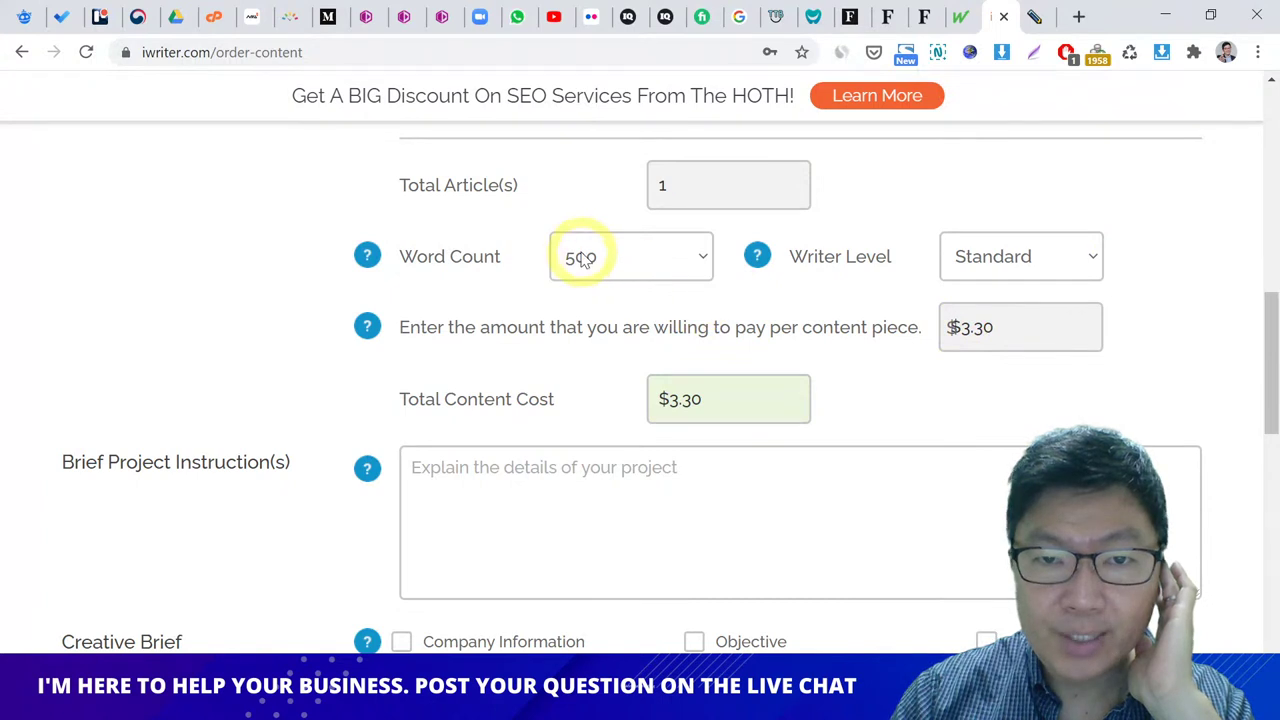
left_click(1030, 256)
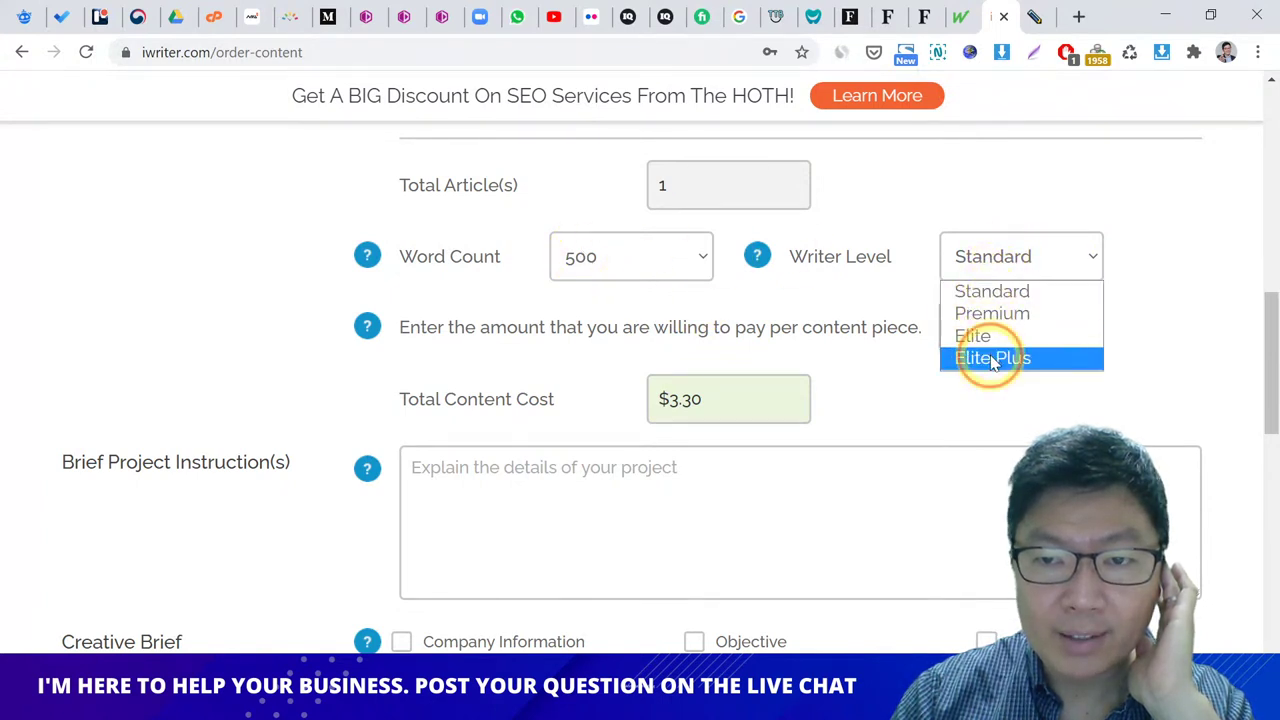
left_click(991, 357)
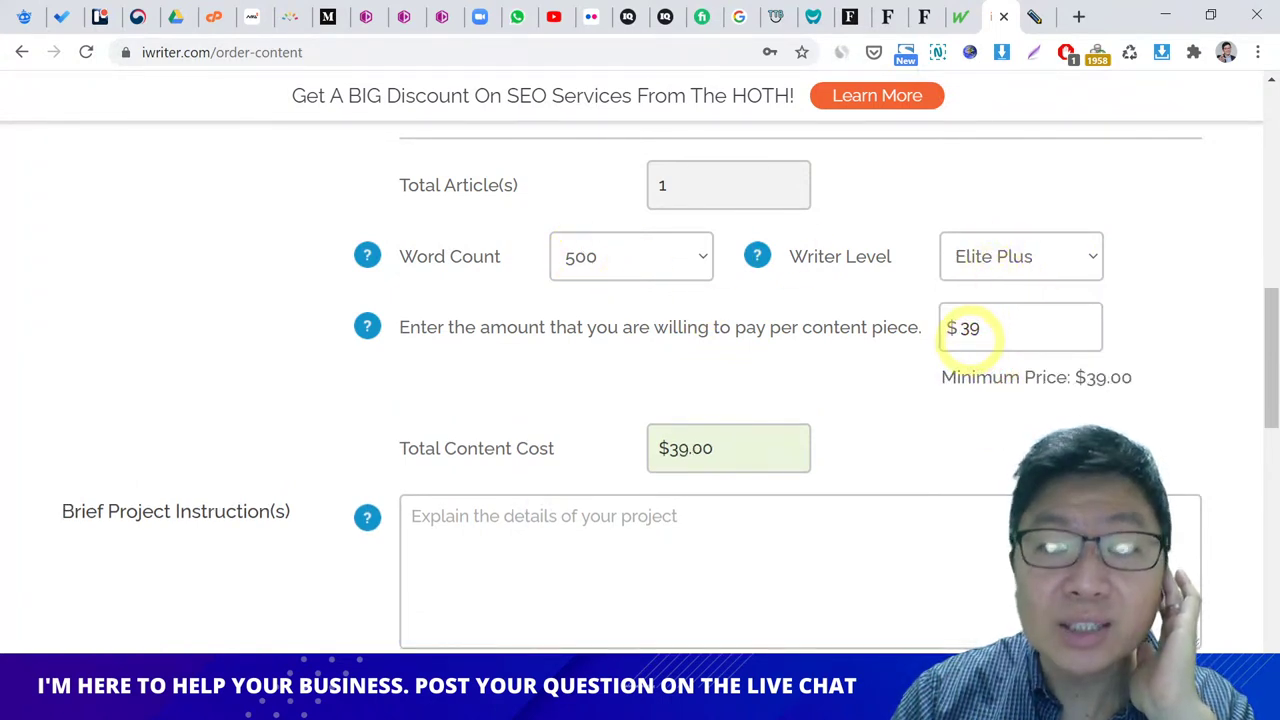
left_click(1008, 266)
left_click(1000, 312)
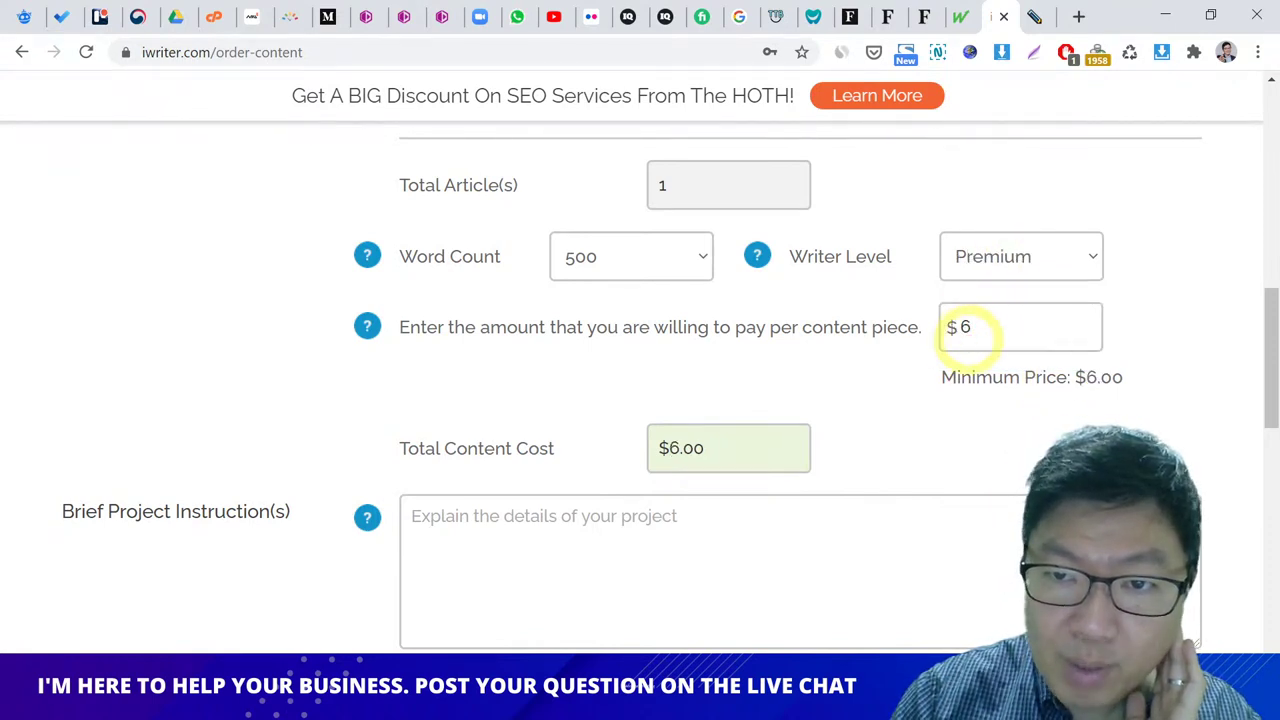
Step: Settle on the Elite writer level, bringing the order to $11.00
left_click(1003, 259)
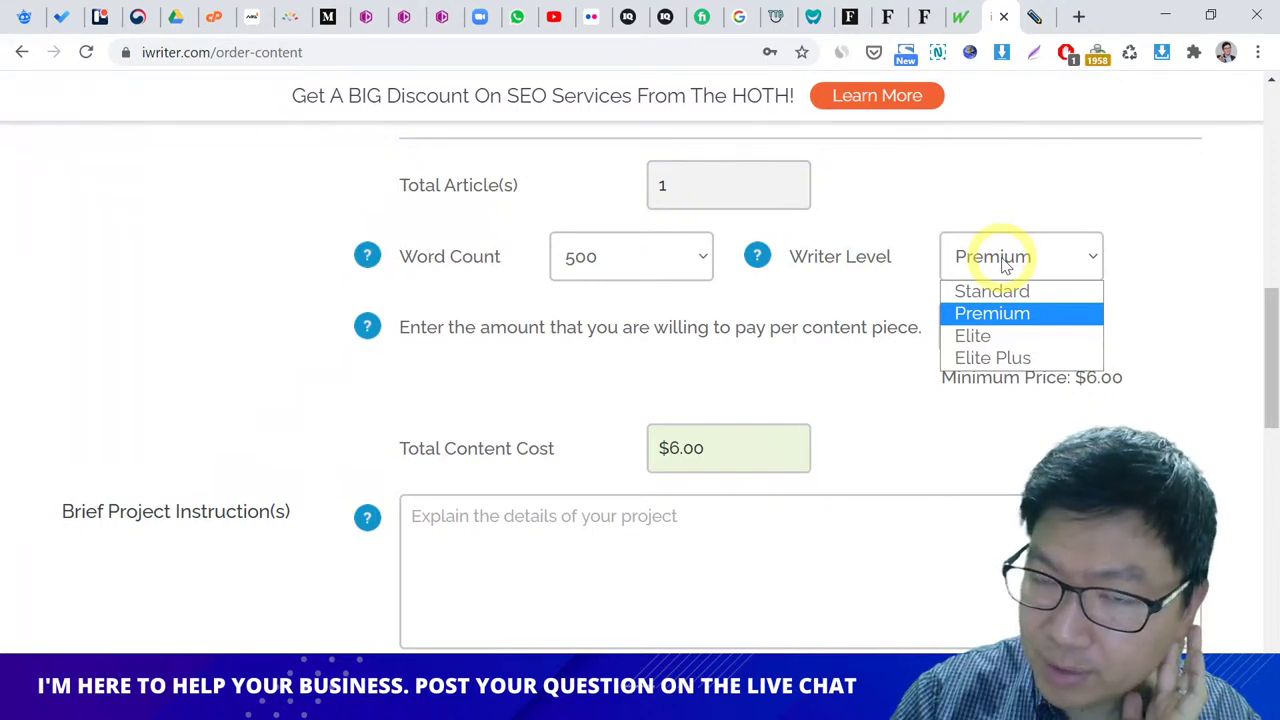
left_click(993, 340)
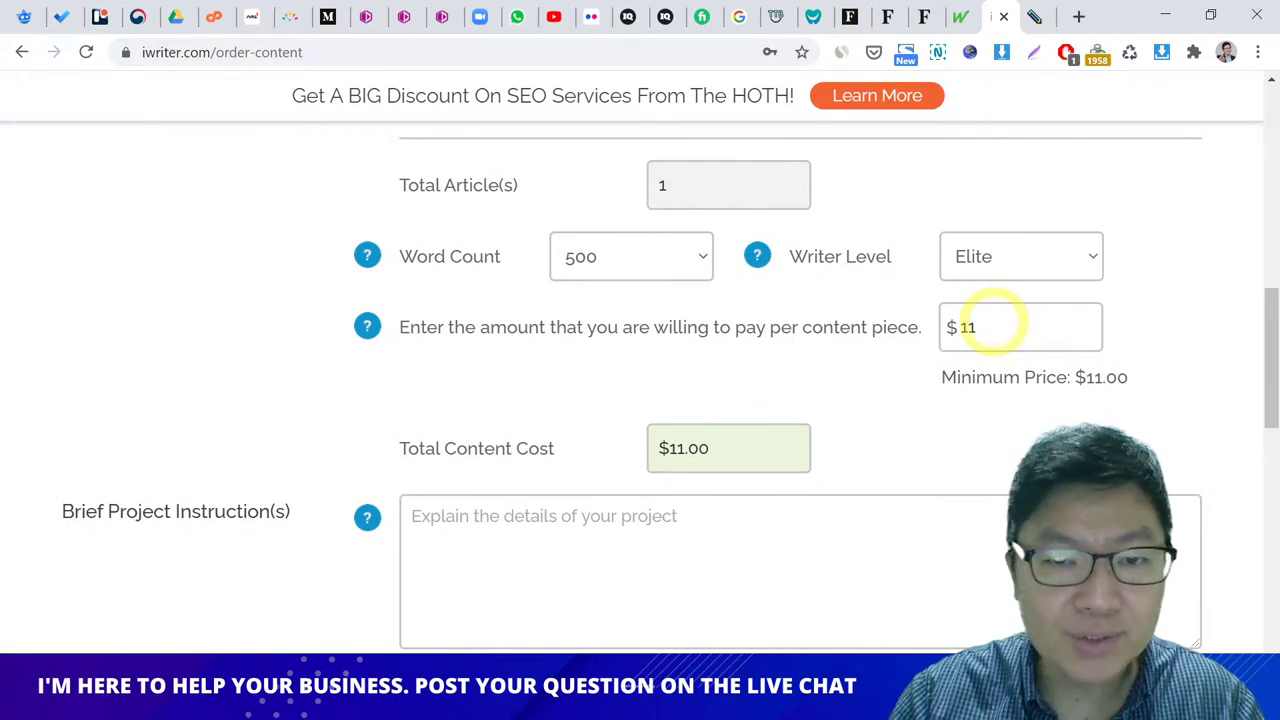
left_click(990, 262)
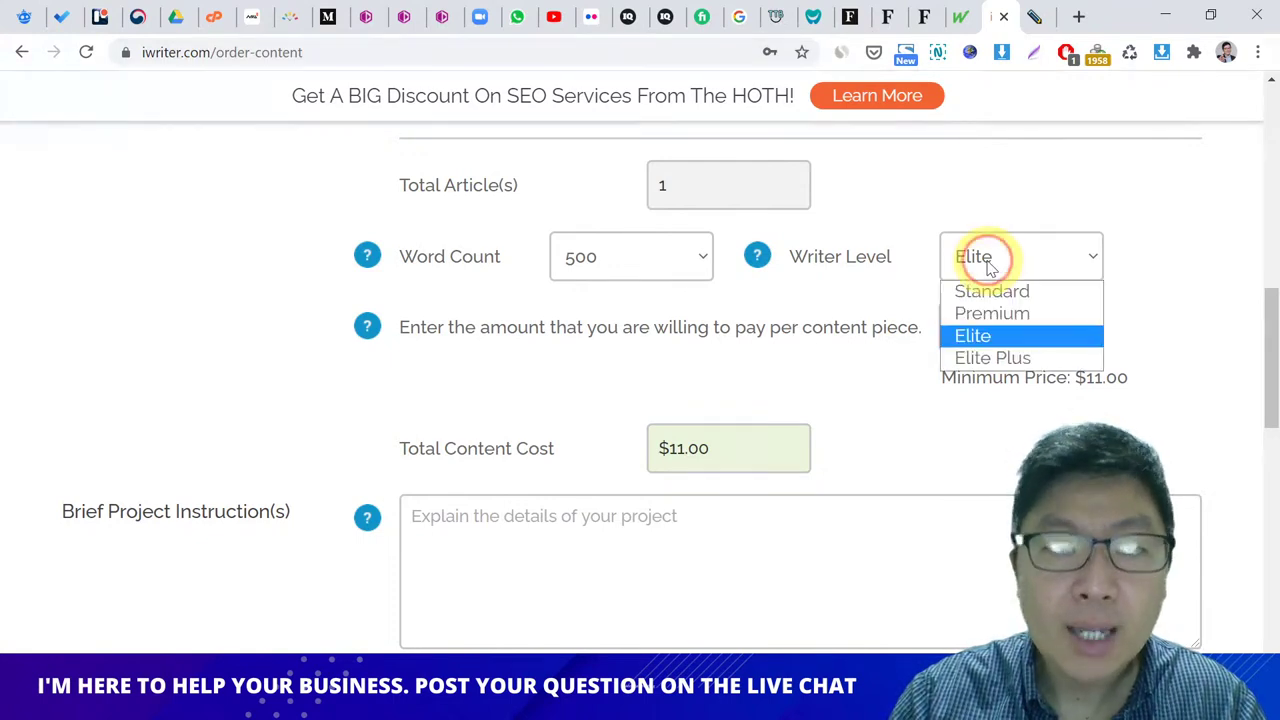
left_click(992, 315)
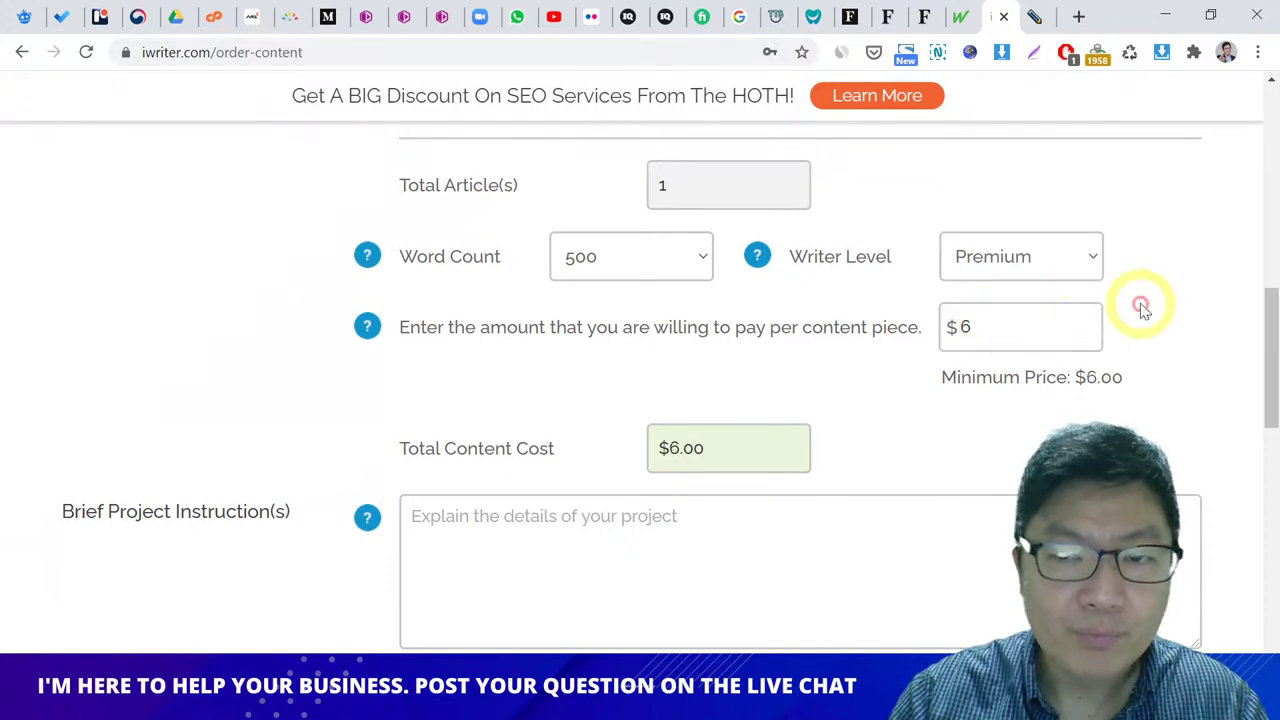
left_click(1027, 262)
left_click(1003, 334)
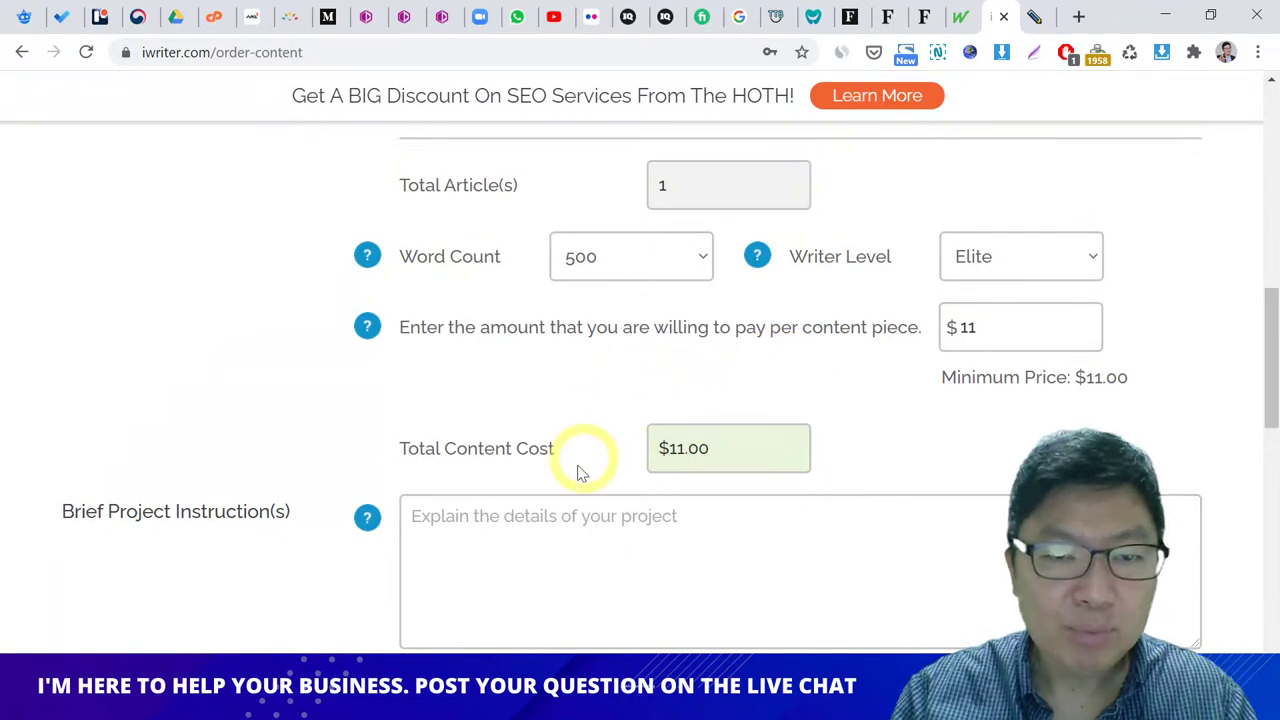
Step: Begin the brief project instructions with 'Dif'
left_click(541, 519)
scroll(560, 450, "down", 1)
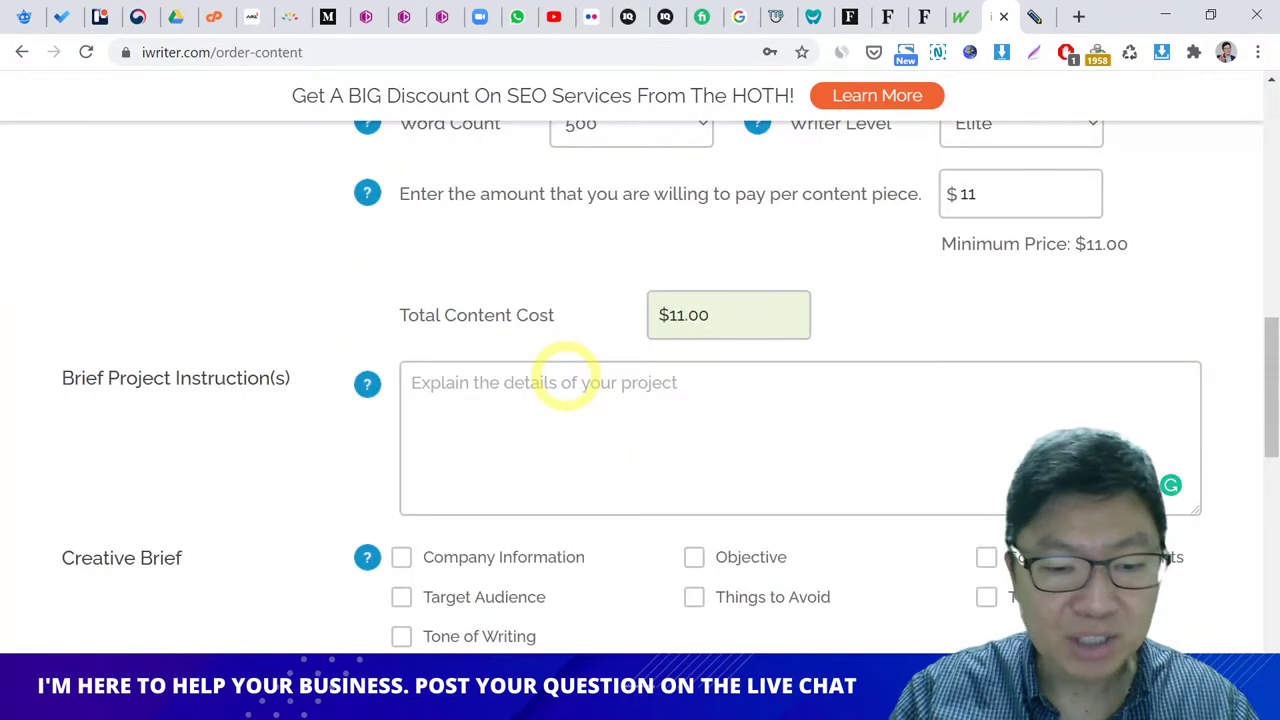
type("Difference between")
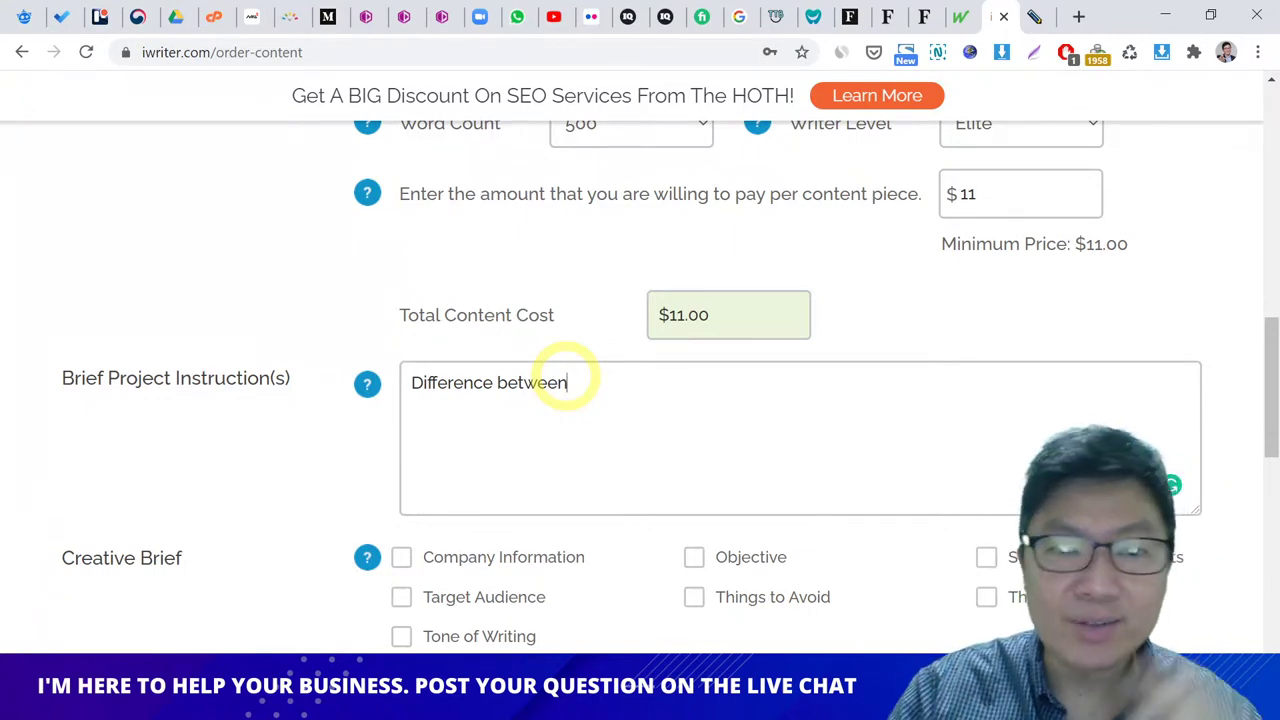
scroll(625, 405, "down", 2)
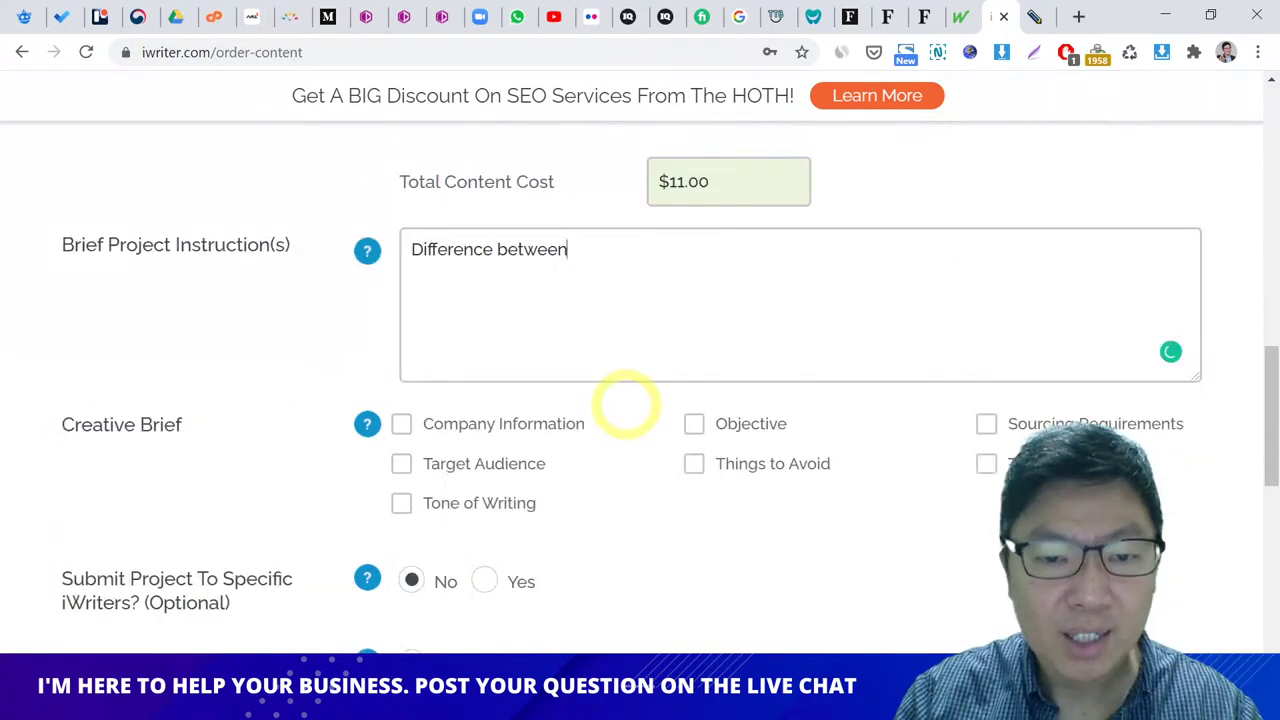
scroll(625, 405, "down", 2)
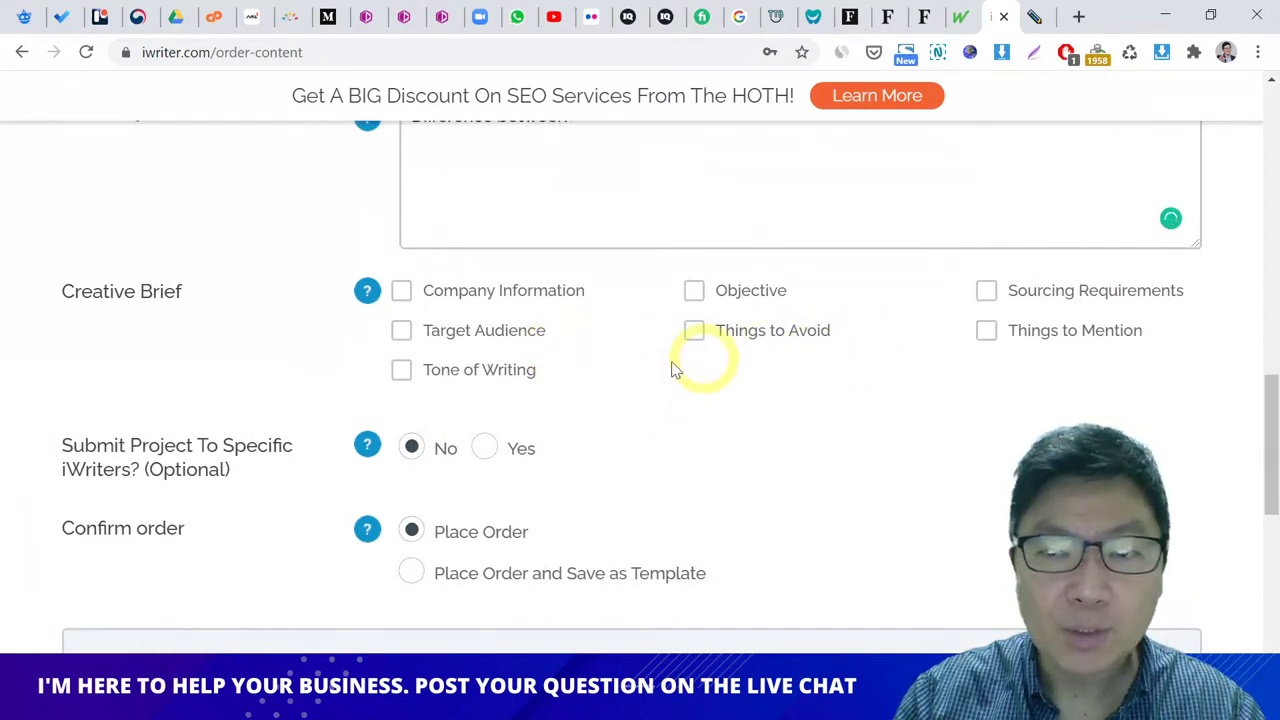
Step: Try Tone of Writing options from Extremely Informal to Everyday Informal, then remove the section
left_click(508, 371)
scroll(600, 420, "down", 2)
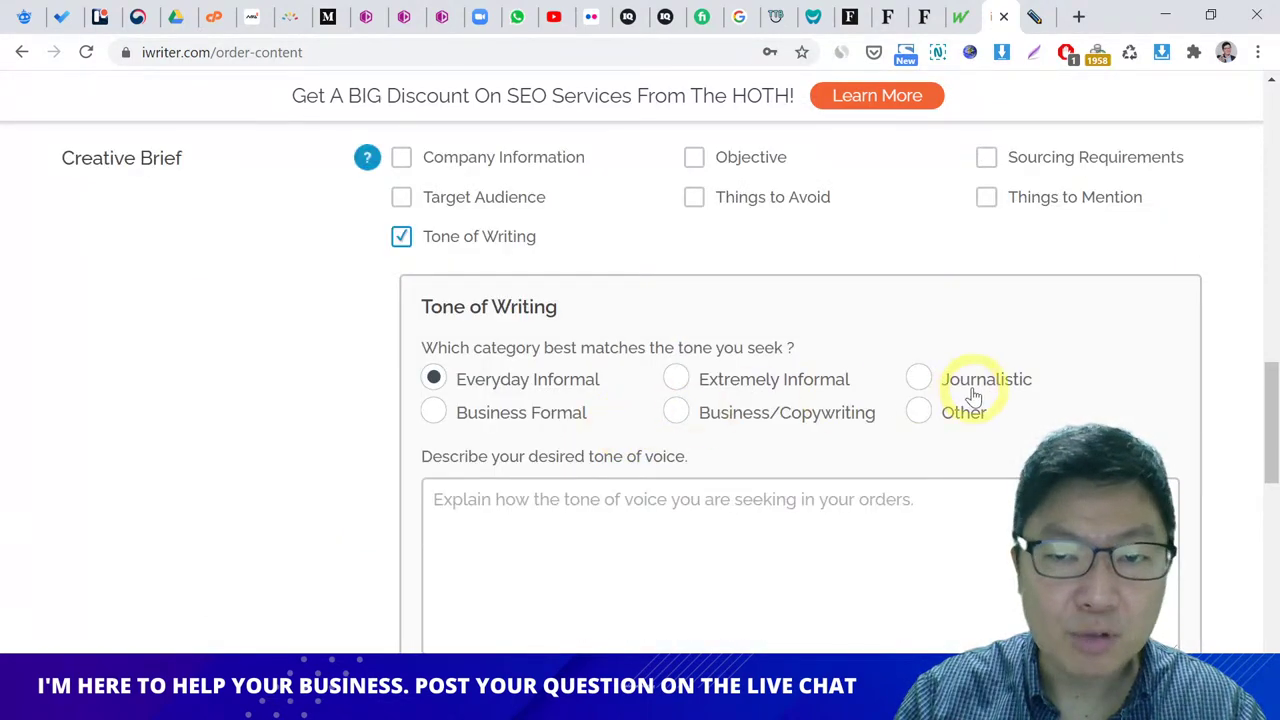
left_click(780, 390)
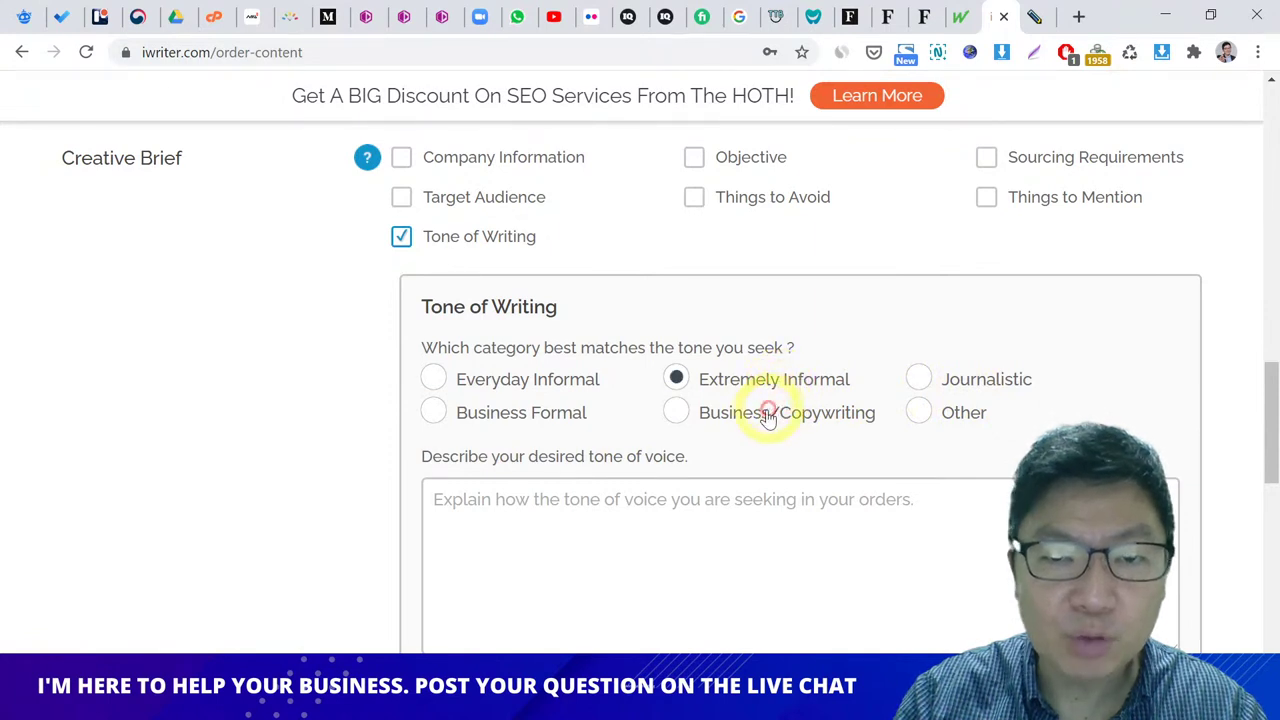
left_click(745, 418)
left_click(540, 420)
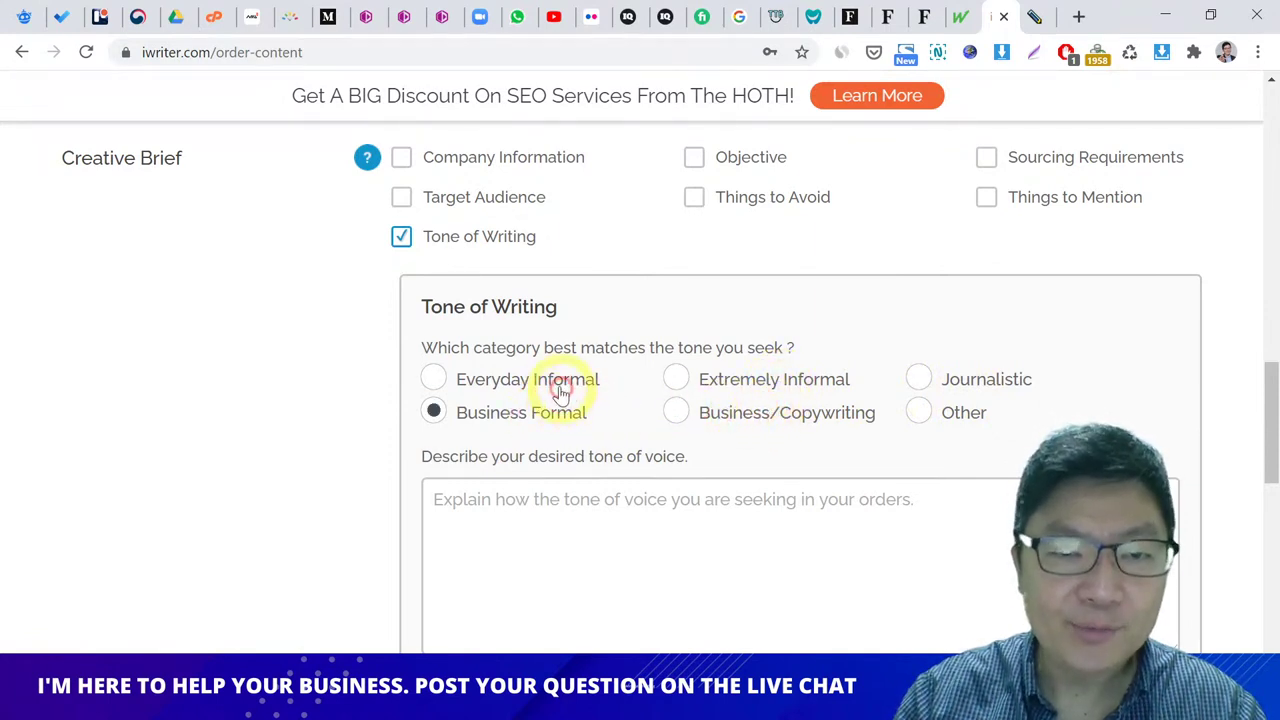
left_click(556, 386)
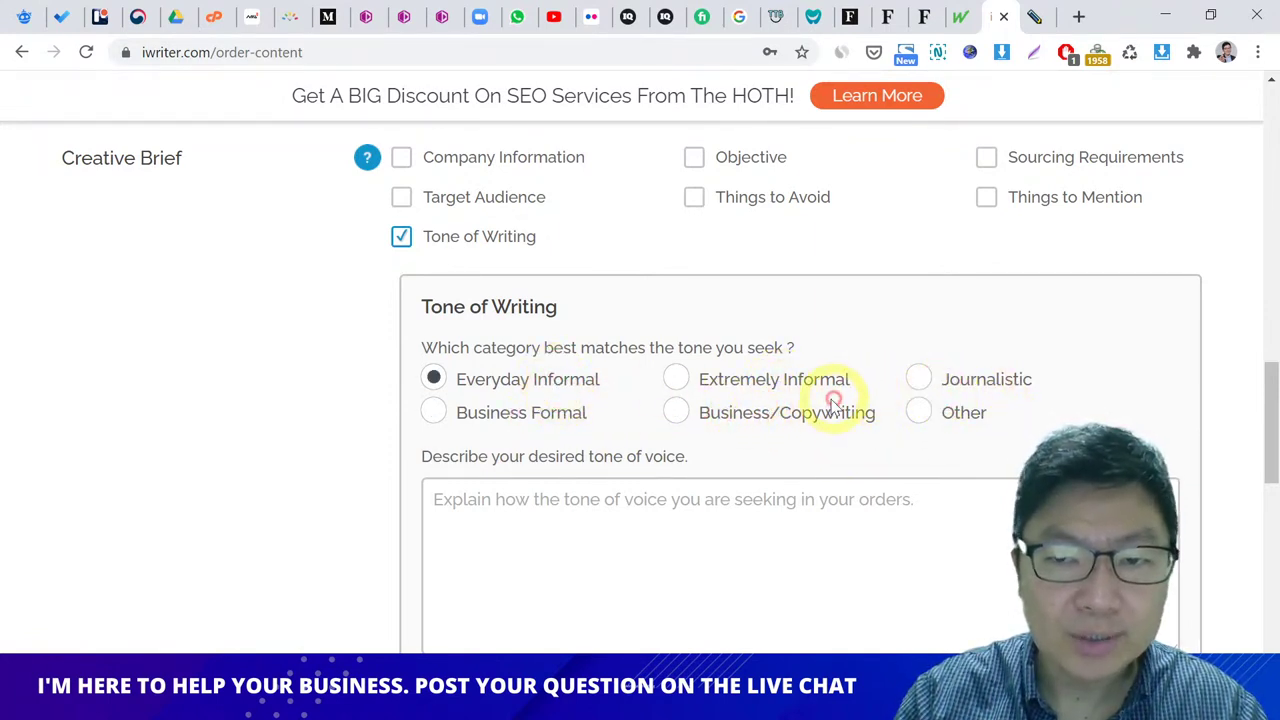
scroll(550, 384, "up", 1)
left_click(500, 372)
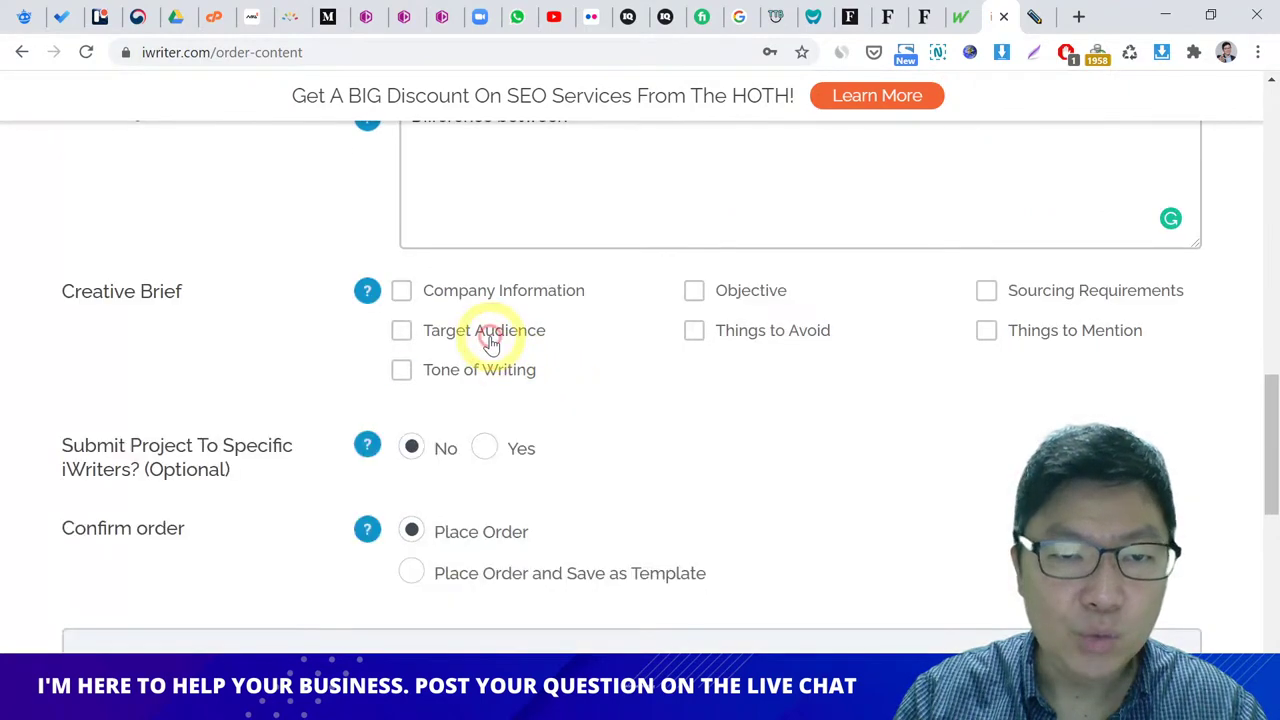
Step: Add Target Audience and Objective sections, keeping Inform and Educate as the objective
left_click(488, 332)
scroll(606, 408, "down", 1)
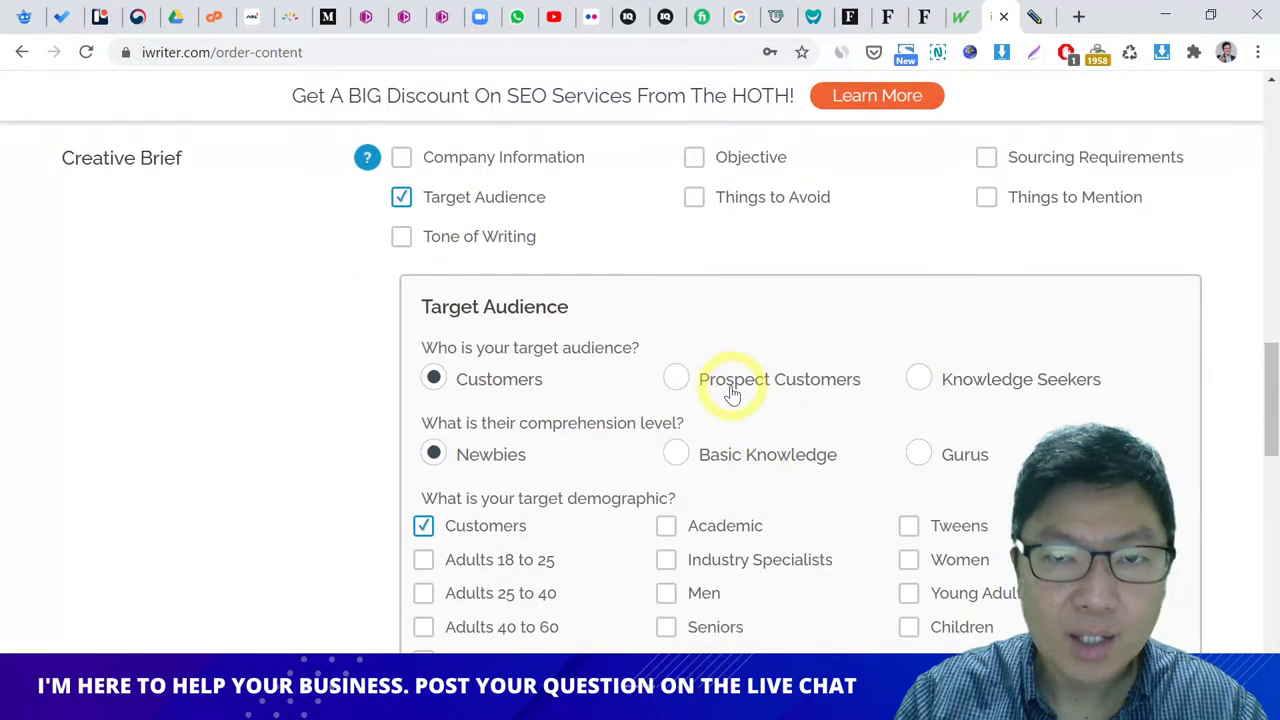
scroll(608, 420, "down", 1)
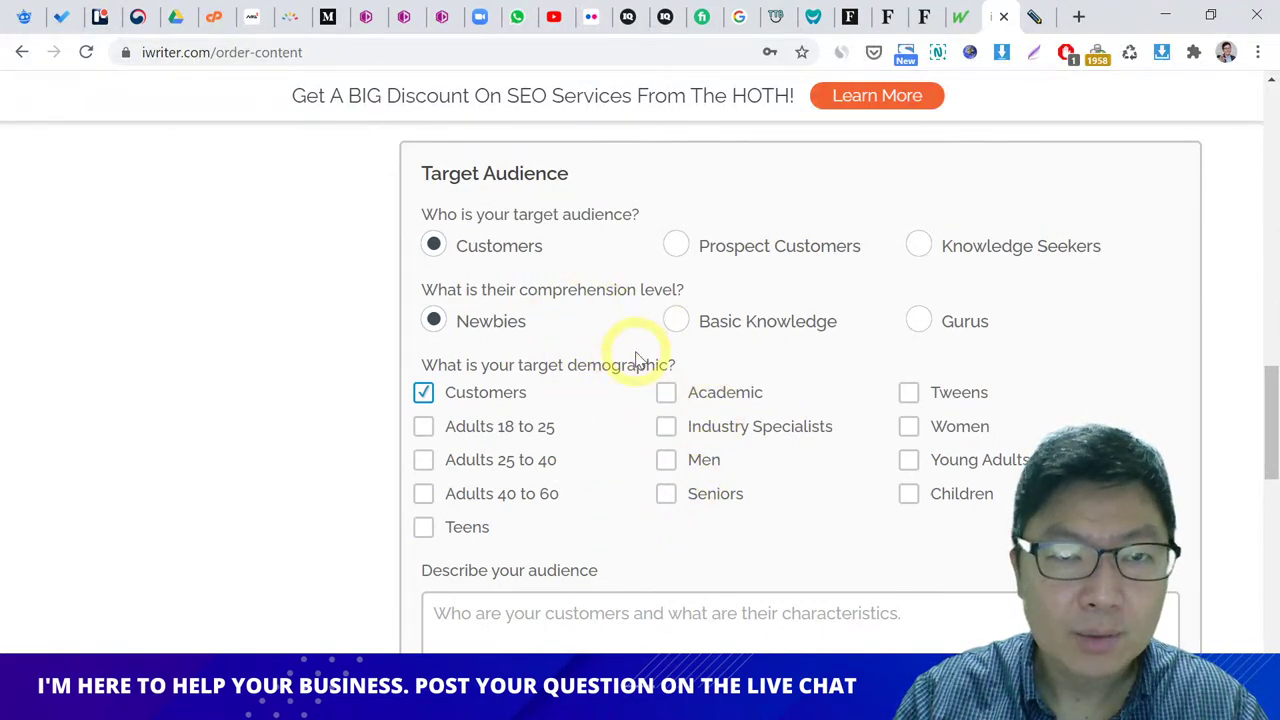
scroll(636, 355, "up", 2)
left_click(751, 292)
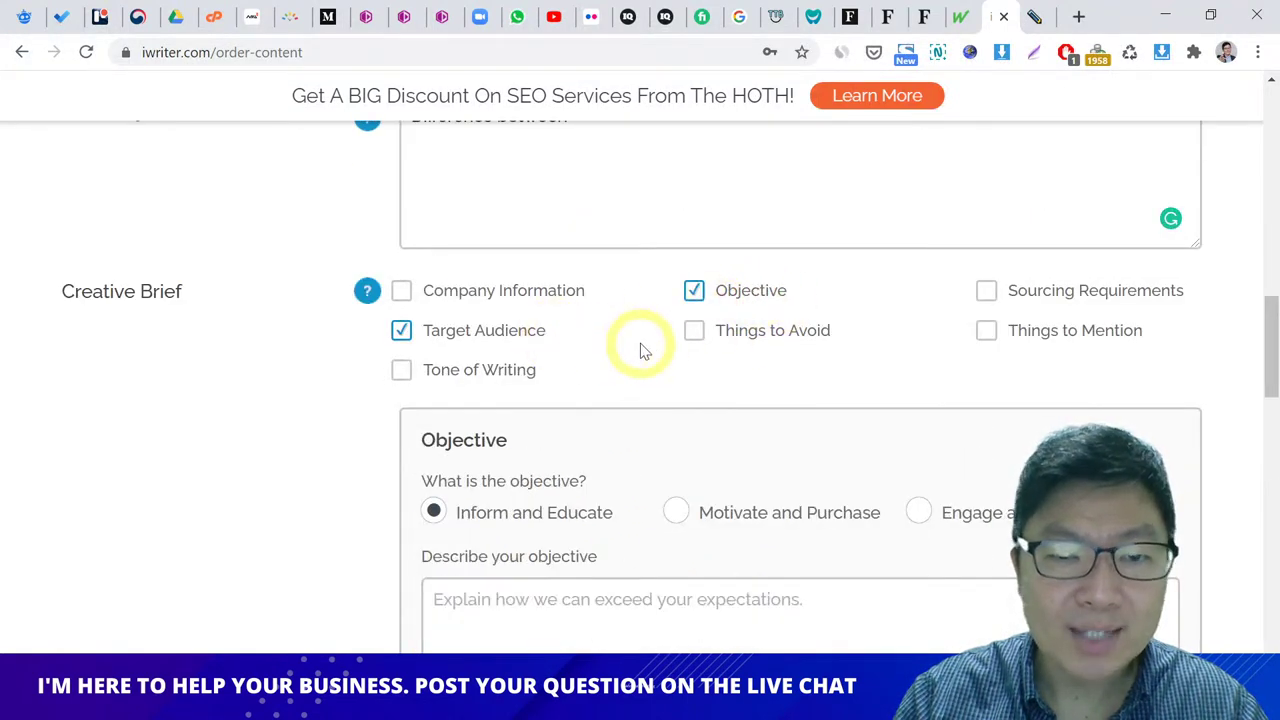
scroll(645, 355, "down", 1)
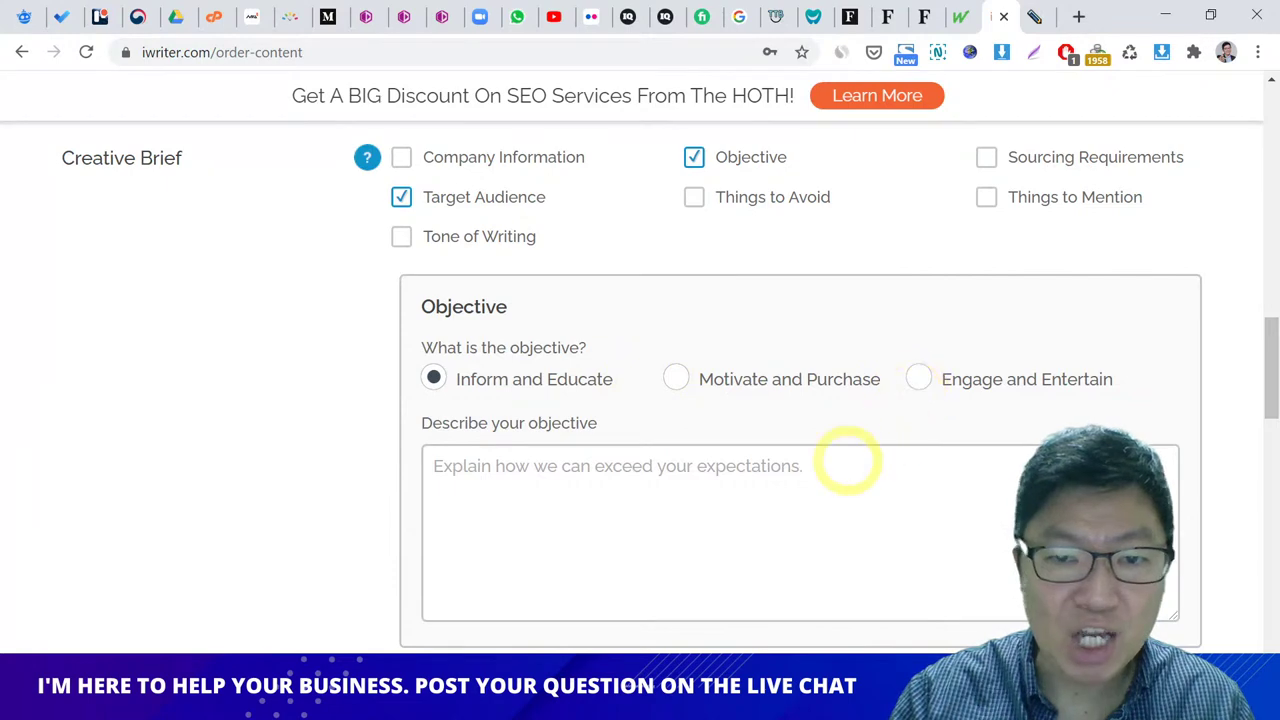
scroll(800, 470, "down", 2)
Step: Tick Things to Mention in the creative brief, keeping the 500-word Elite article at $11.00
scroll(651, 443, "down", 10)
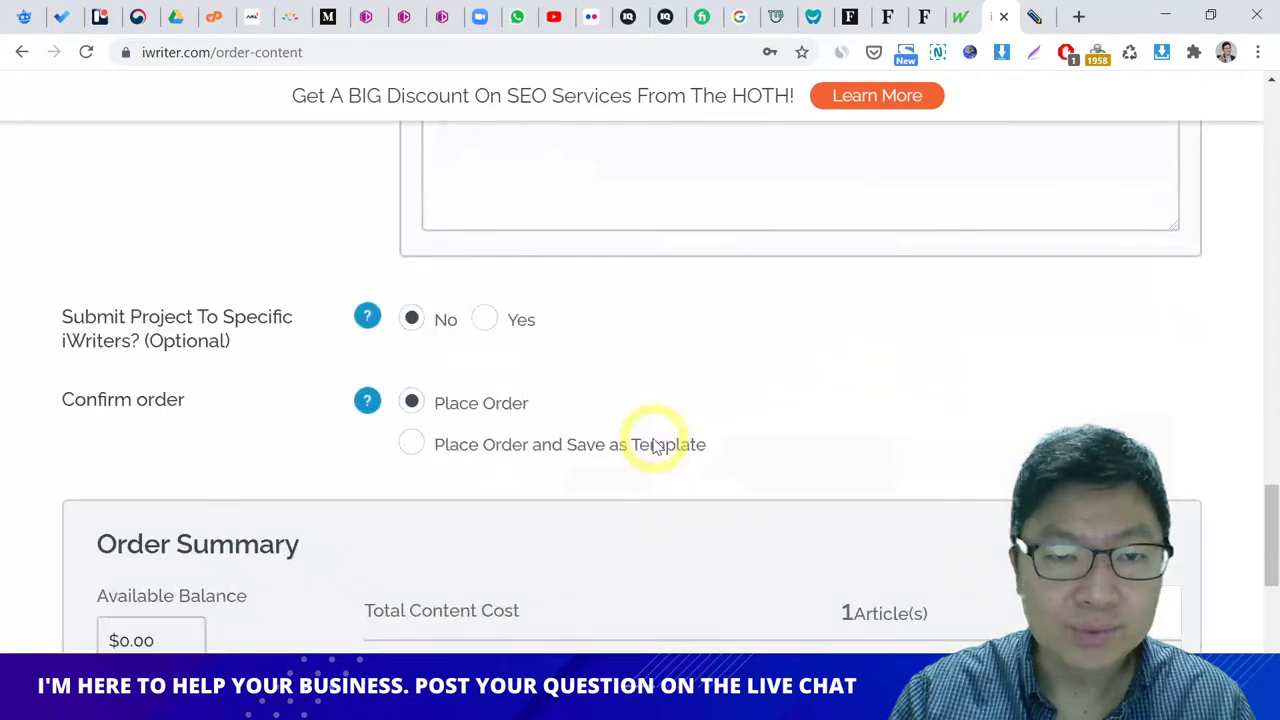
scroll(651, 443, "up", 12)
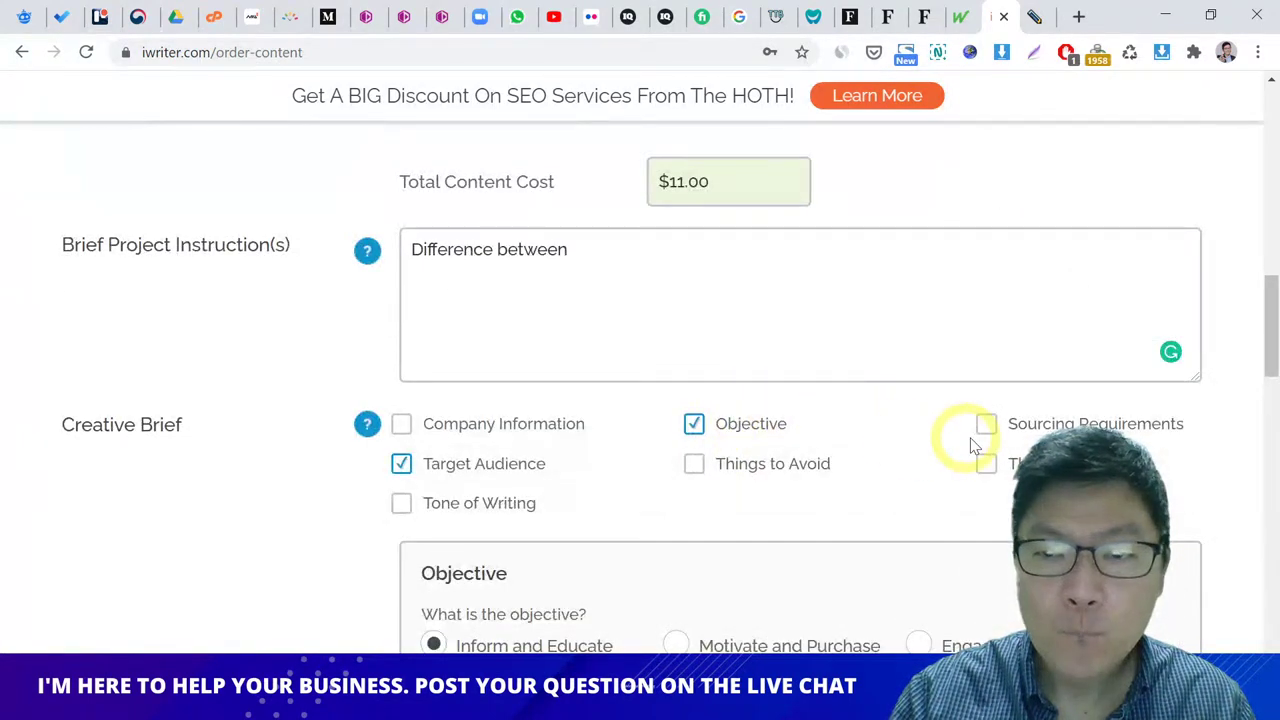
left_click(1004, 472)
scroll(529, 360, "up", 8)
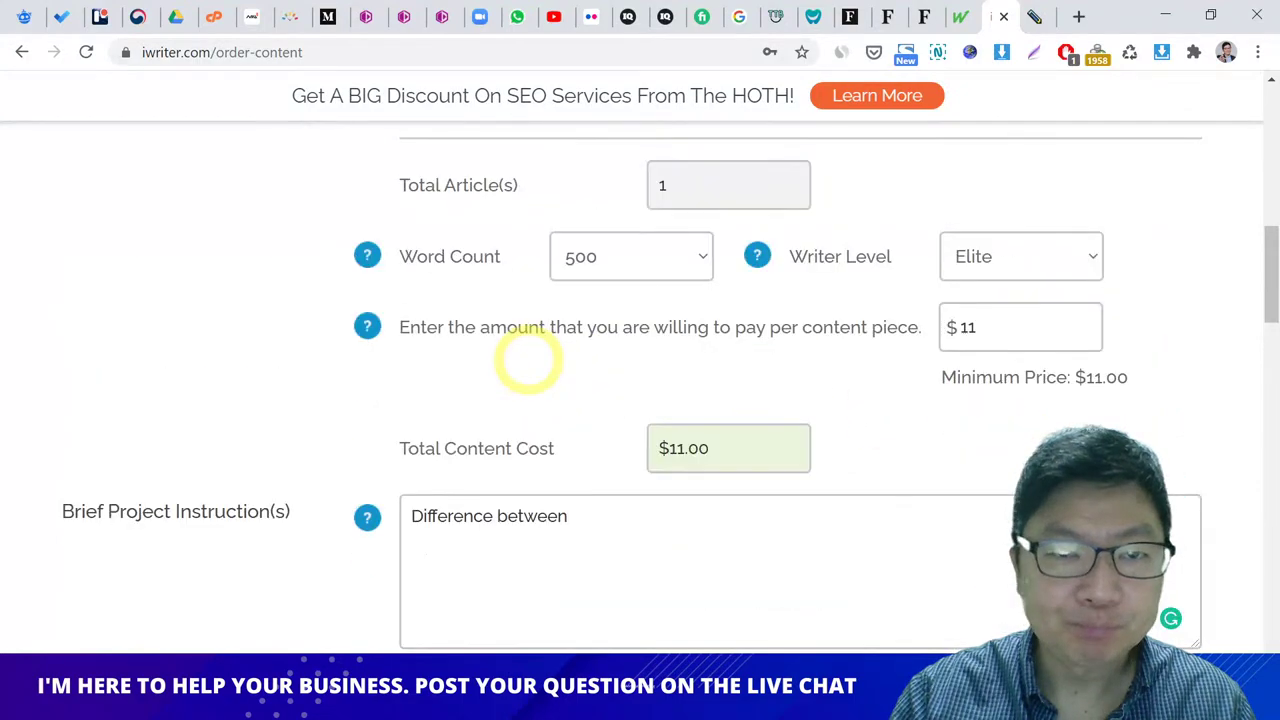
scroll(529, 360, "down", 10)
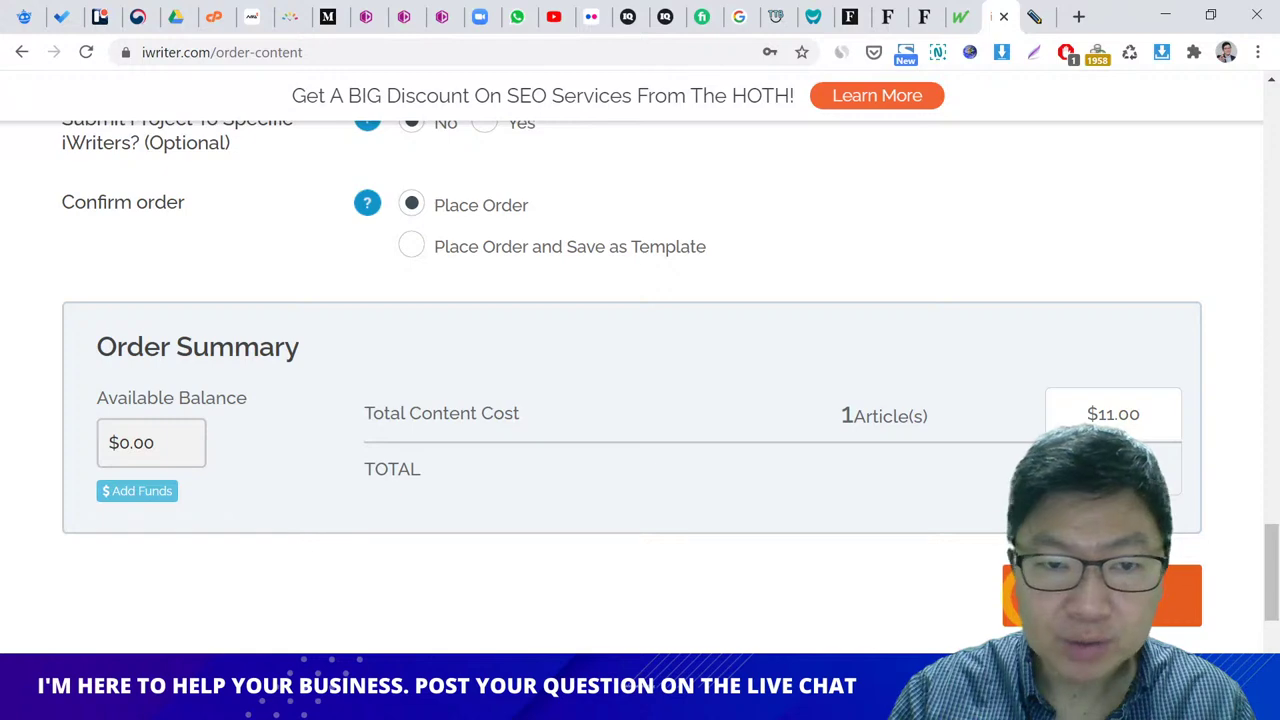
scroll(632, 415, "up", 1)
scroll(632, 415, "up", 10)
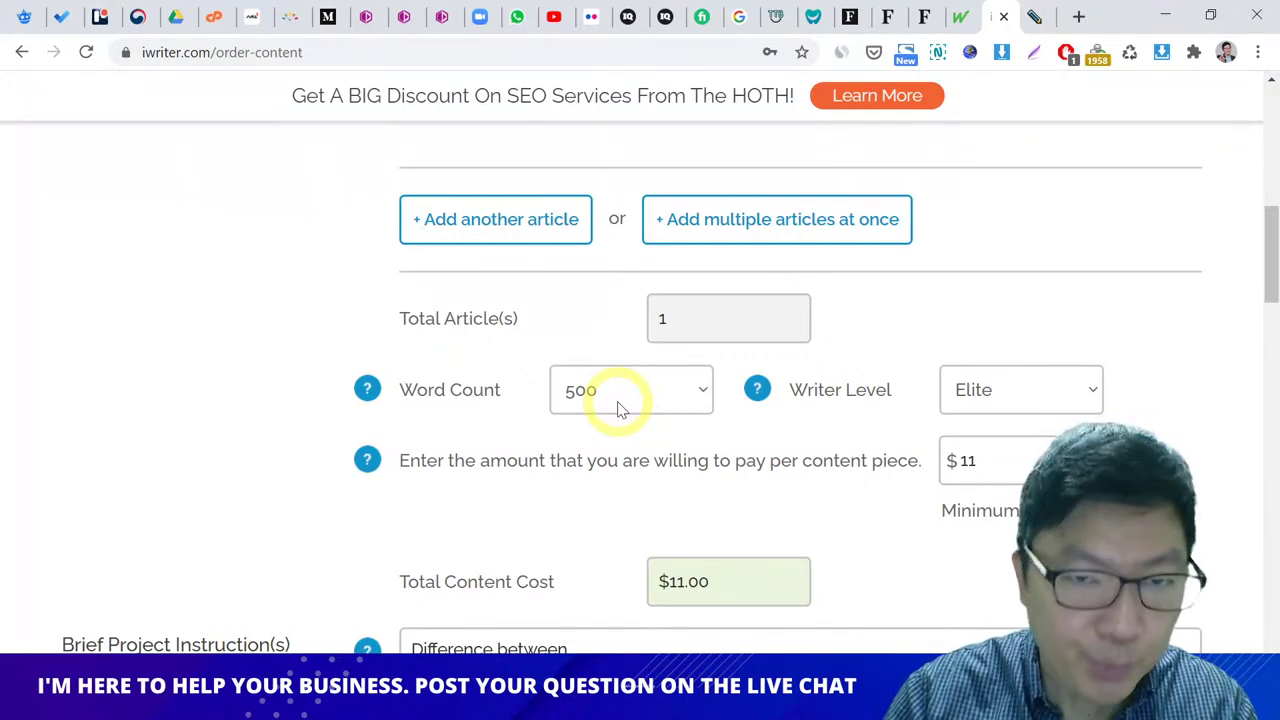
scroll(618, 408, "up", 10)
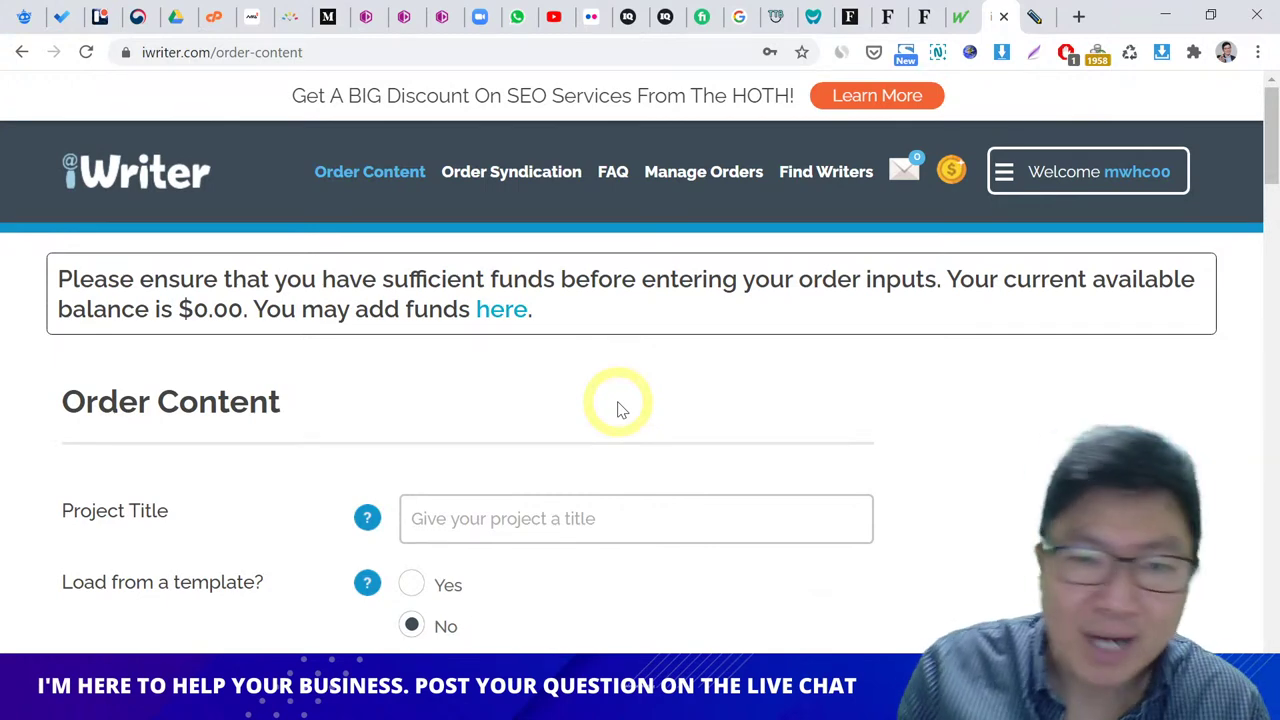
Step: Switch the writer level from Elite to Standard so the piece and total cost become $3.30
scroll(618, 408, "down", 5)
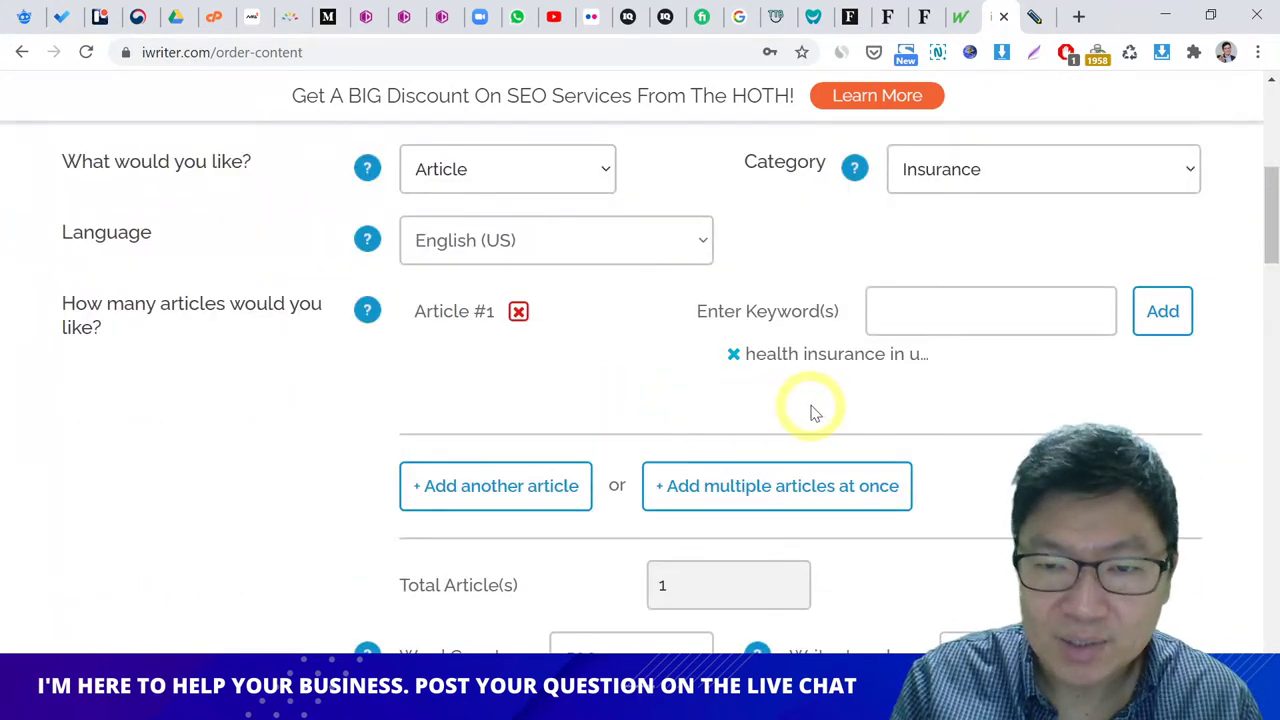
scroll(811, 409, "down", 3)
left_click(983, 403)
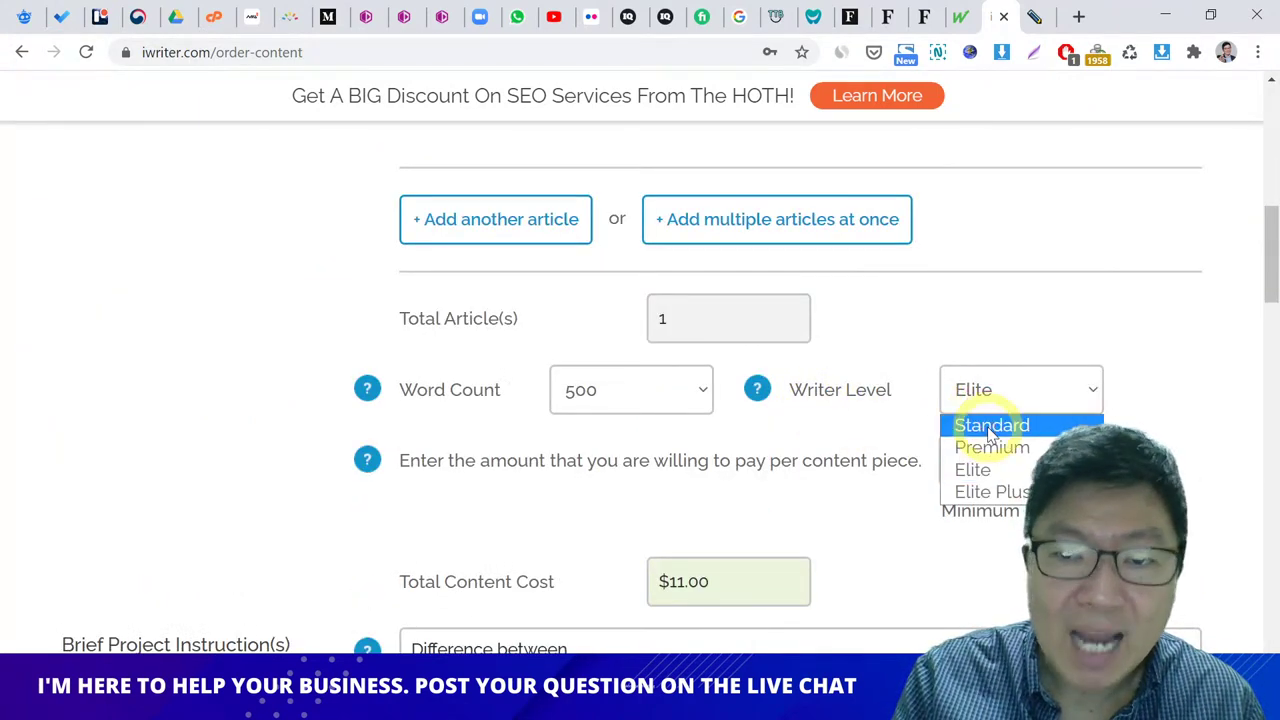
left_click(990, 426)
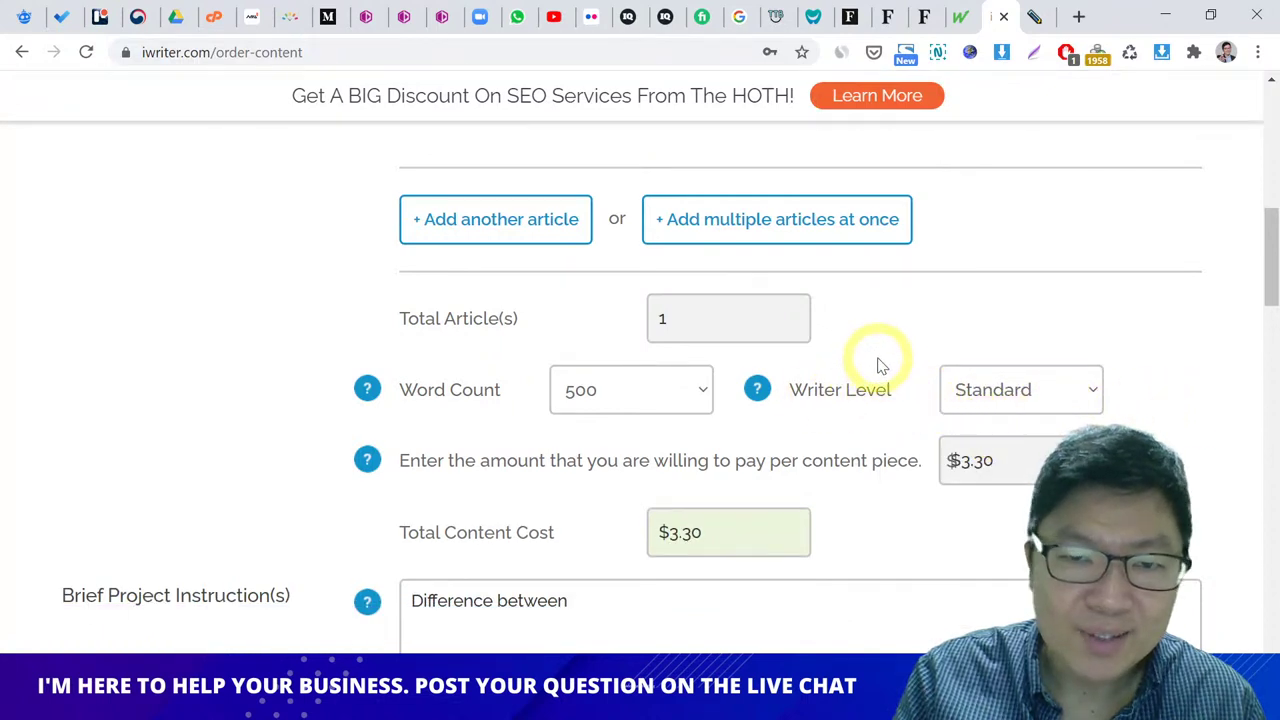
left_click(971, 390)
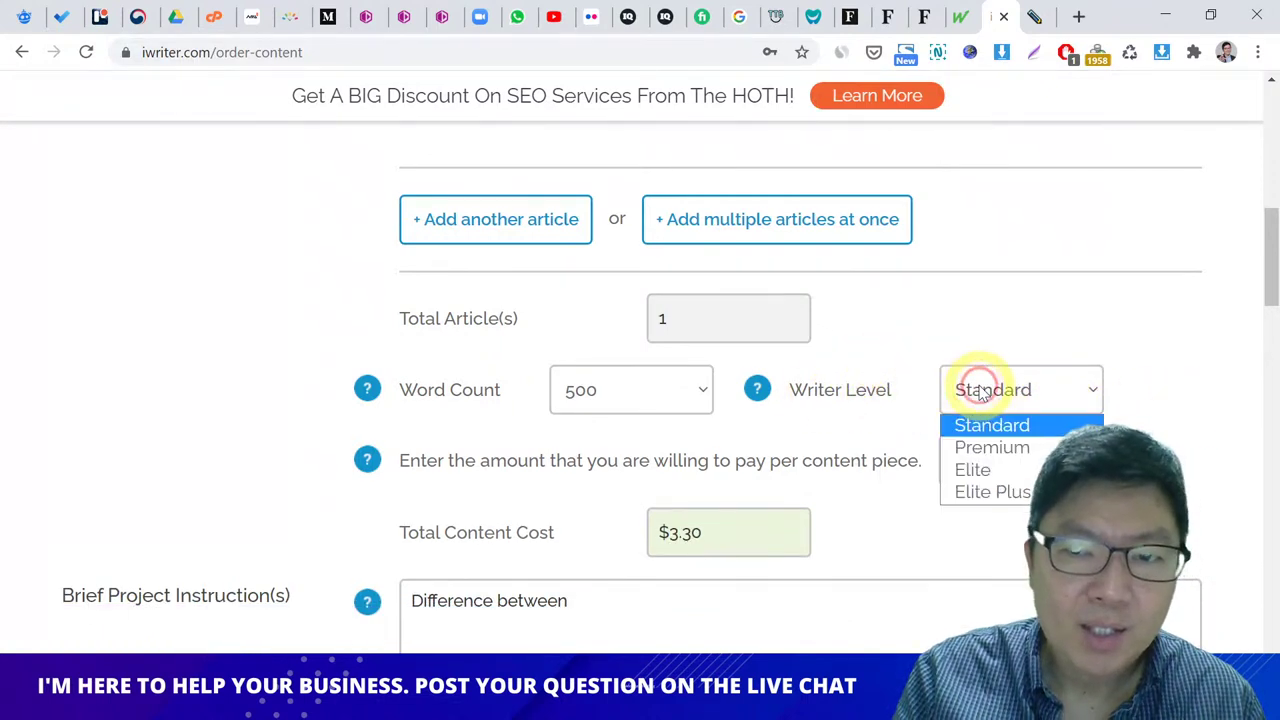
left_click(1110, 374)
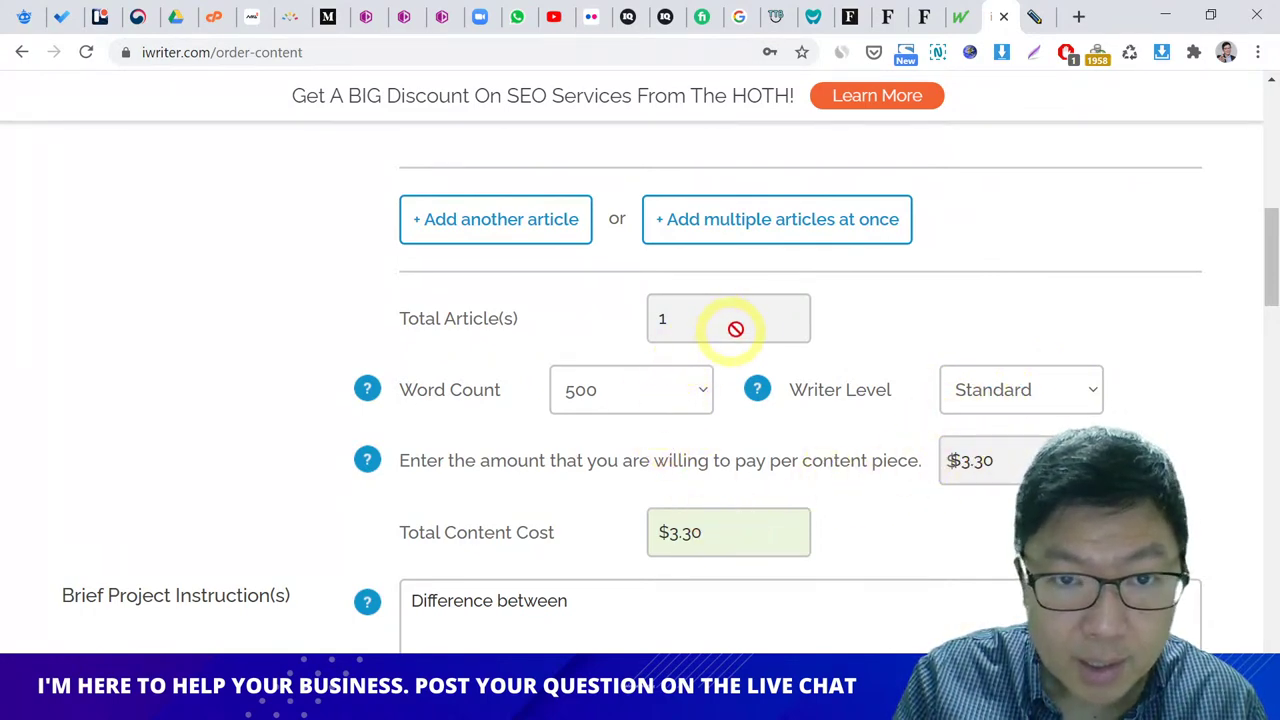
scroll(785, 370, "down", 10)
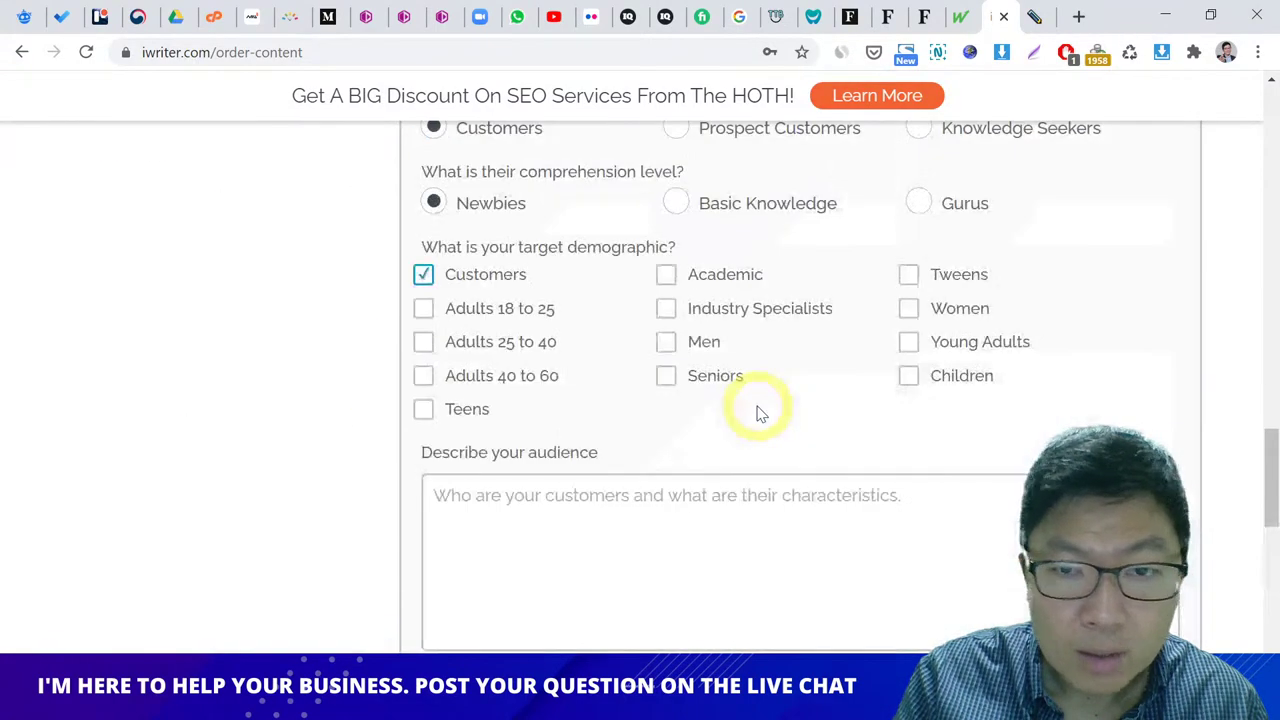
scroll(770, 411, "up", 15)
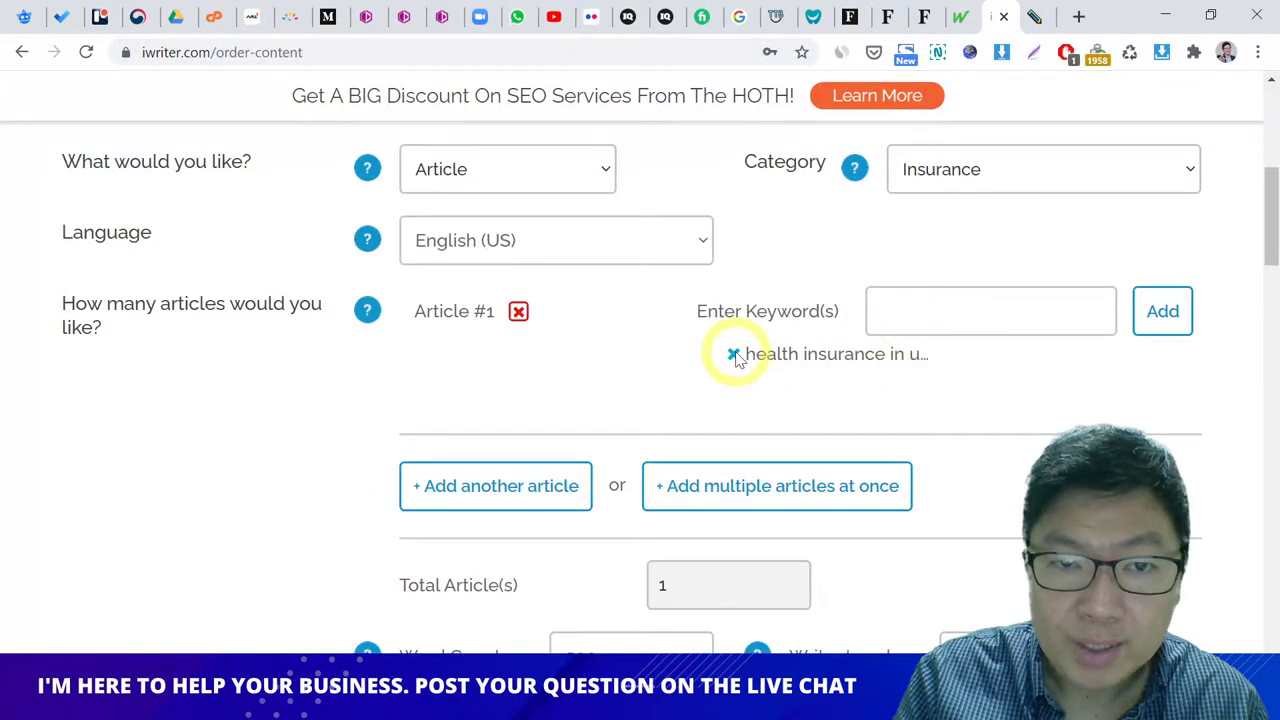
scroll(723, 354, "down", 4)
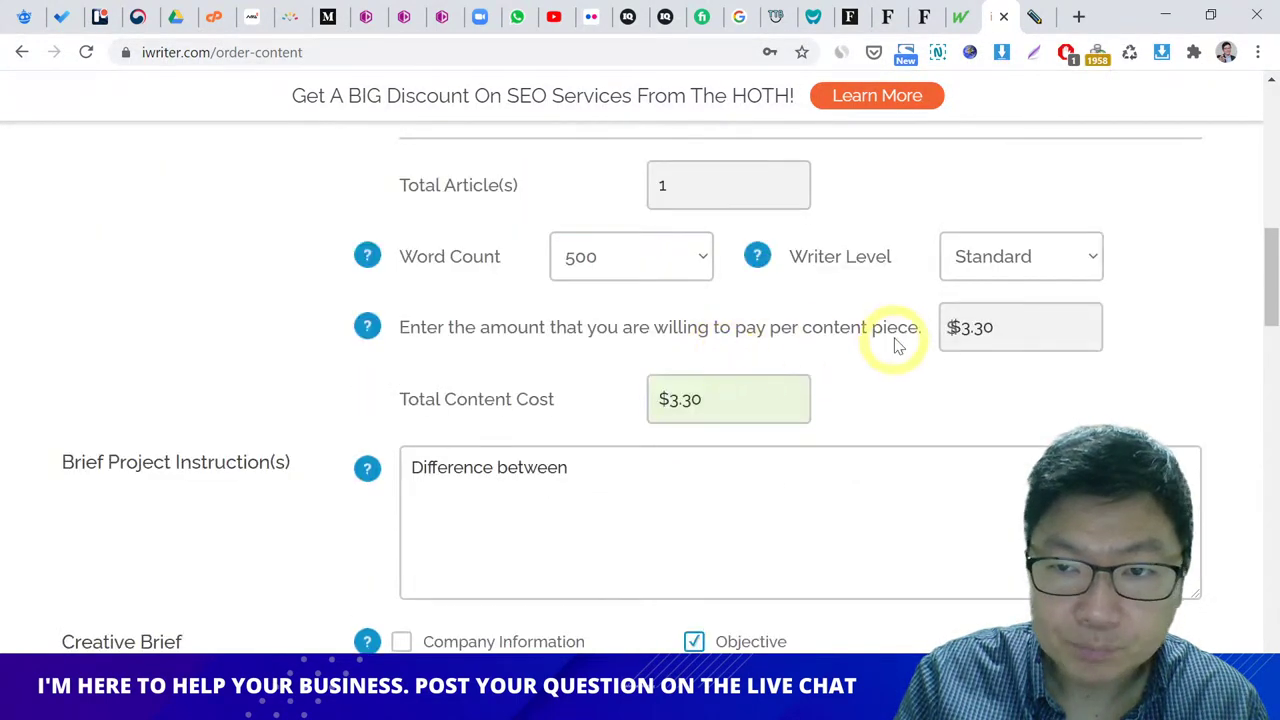
Step: Change the writer level of the 500-word article to Premium
left_click(991, 257)
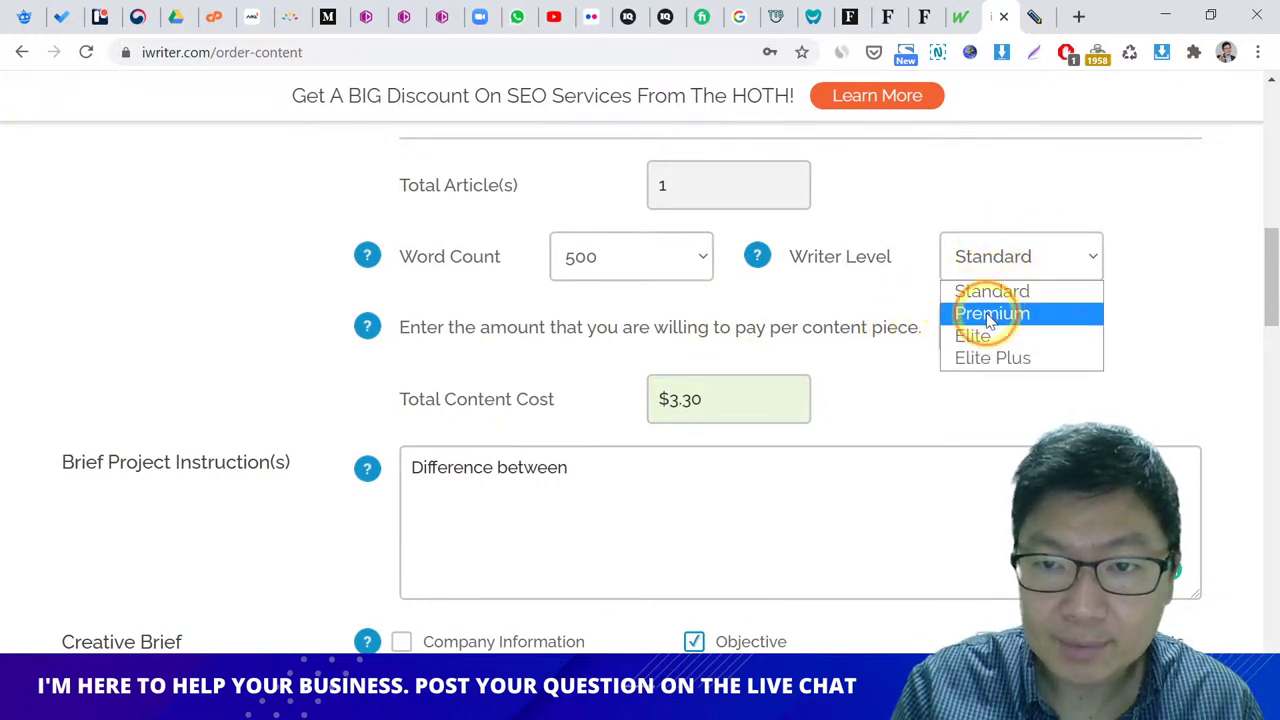
left_click(985, 314)
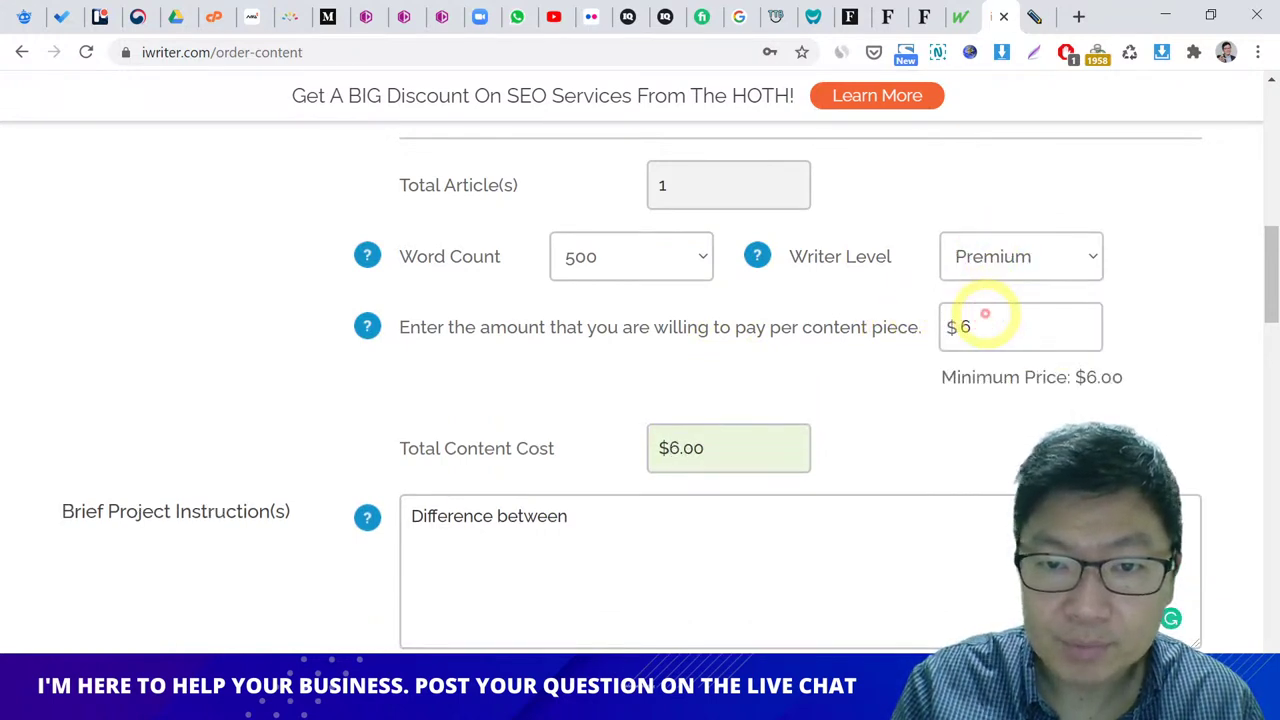
left_click(1004, 262)
left_click(1012, 313)
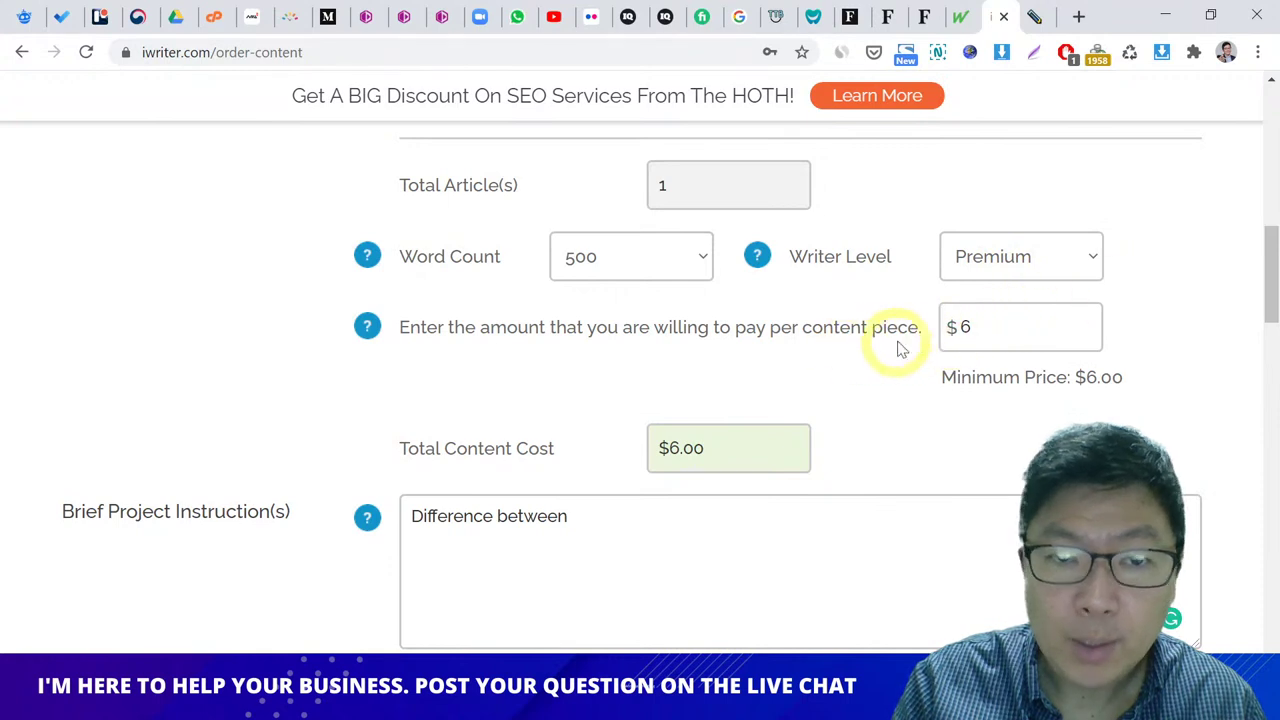
Step: Enter 15 as the price per piece, bringing the total content cost to $15.00
left_click(983, 328)
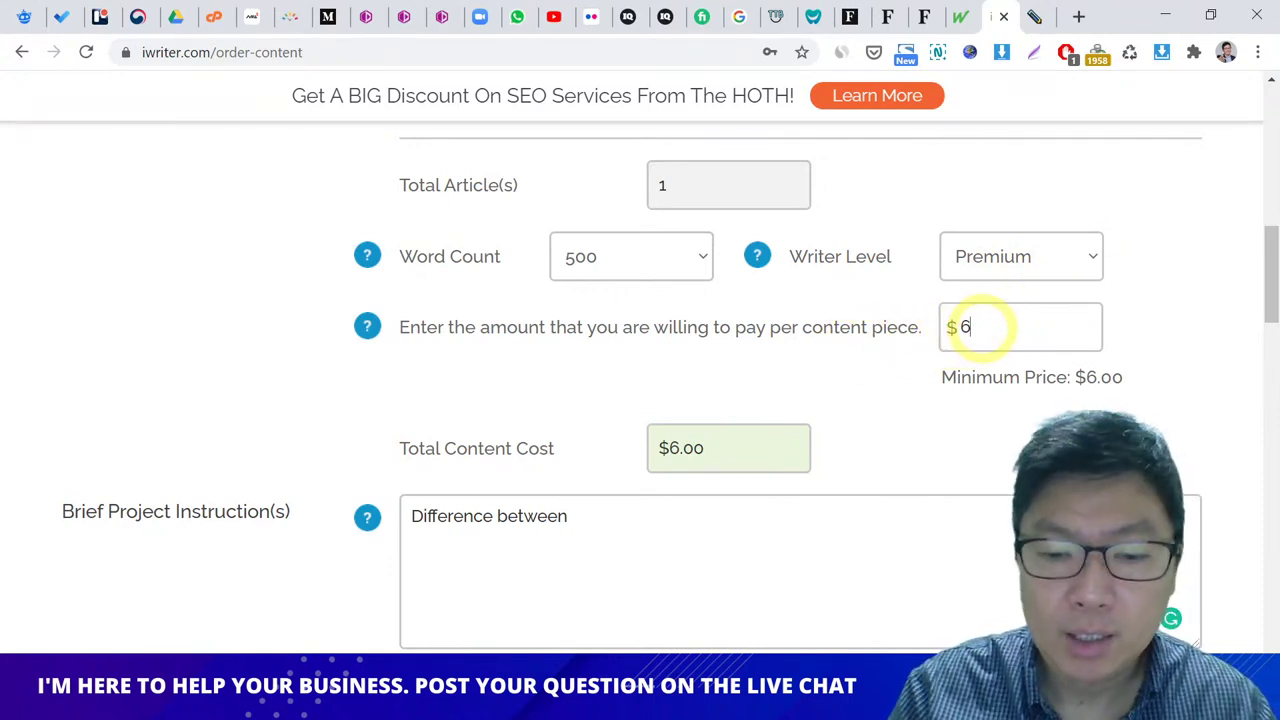
key("BackSpace")
type("7")
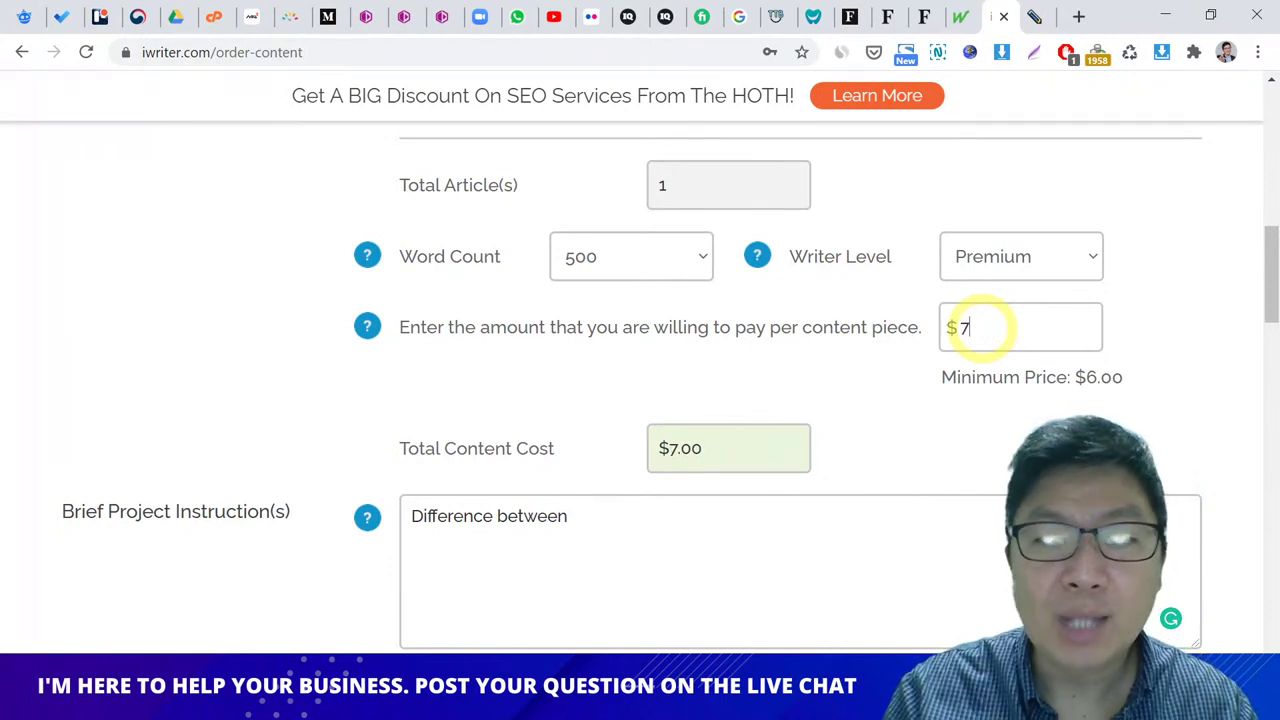
key("BackSpace")
type("15")
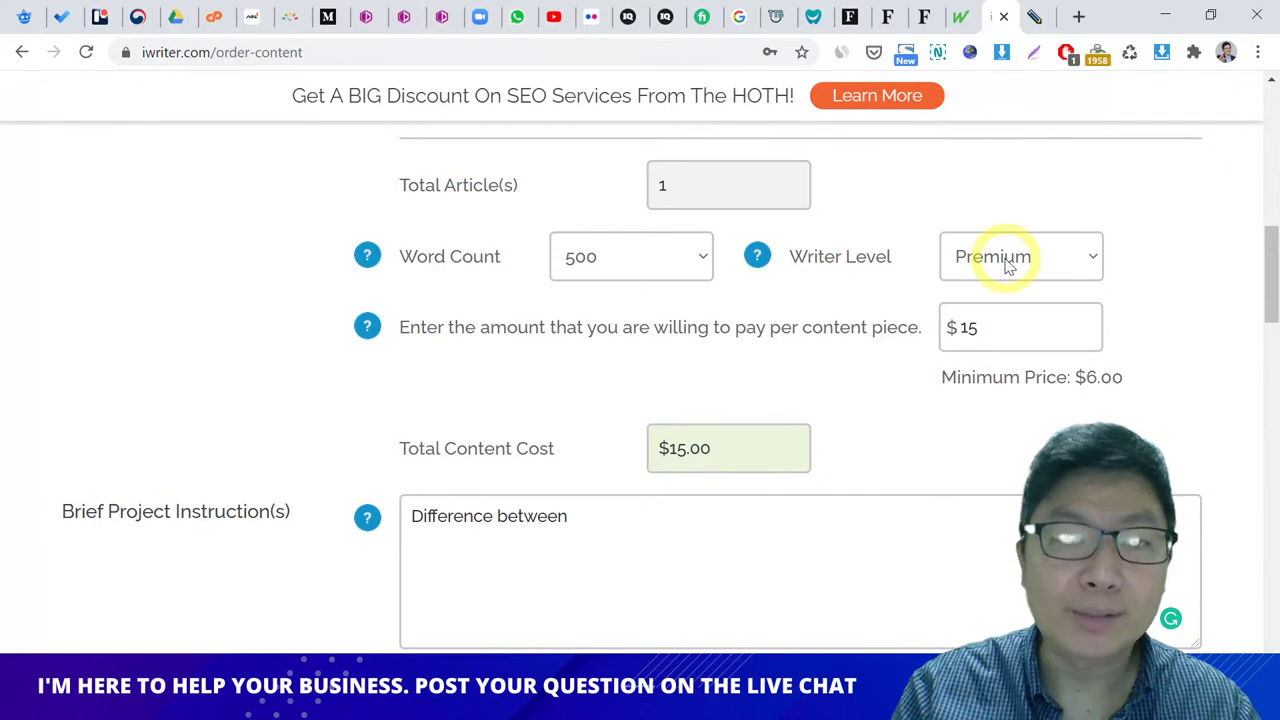
left_click(1152, 286)
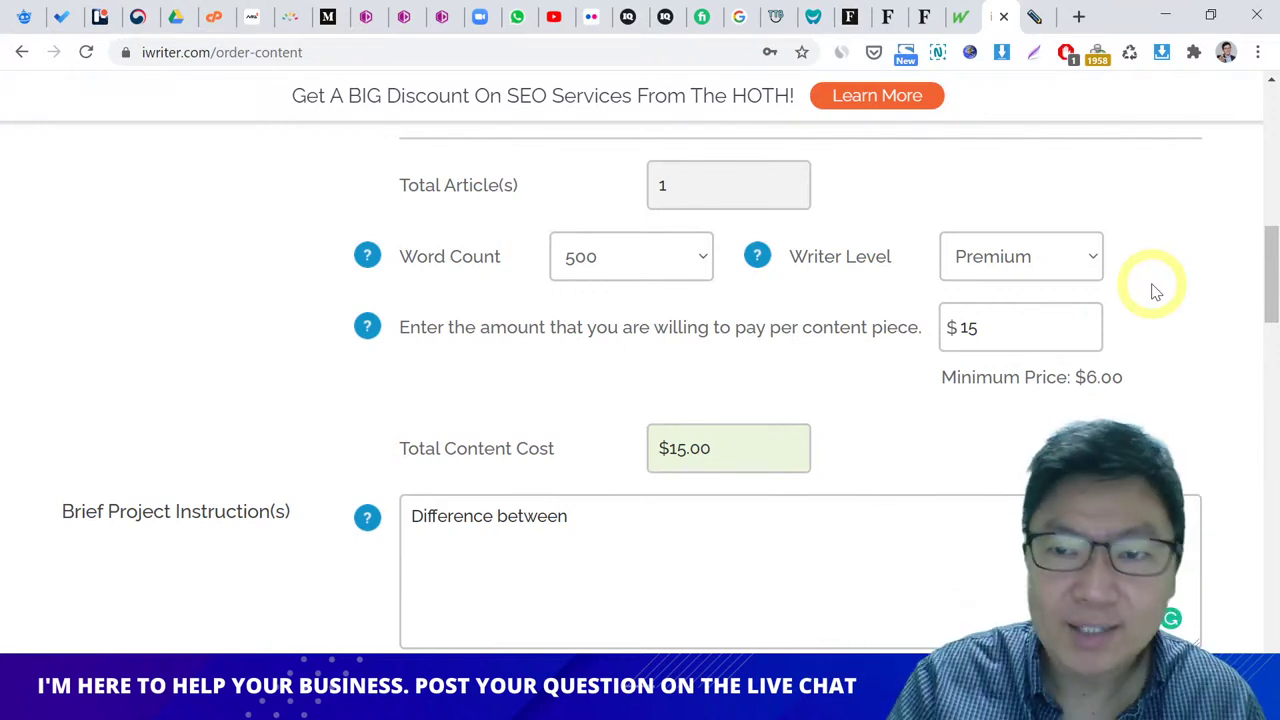
left_click(1032, 324)
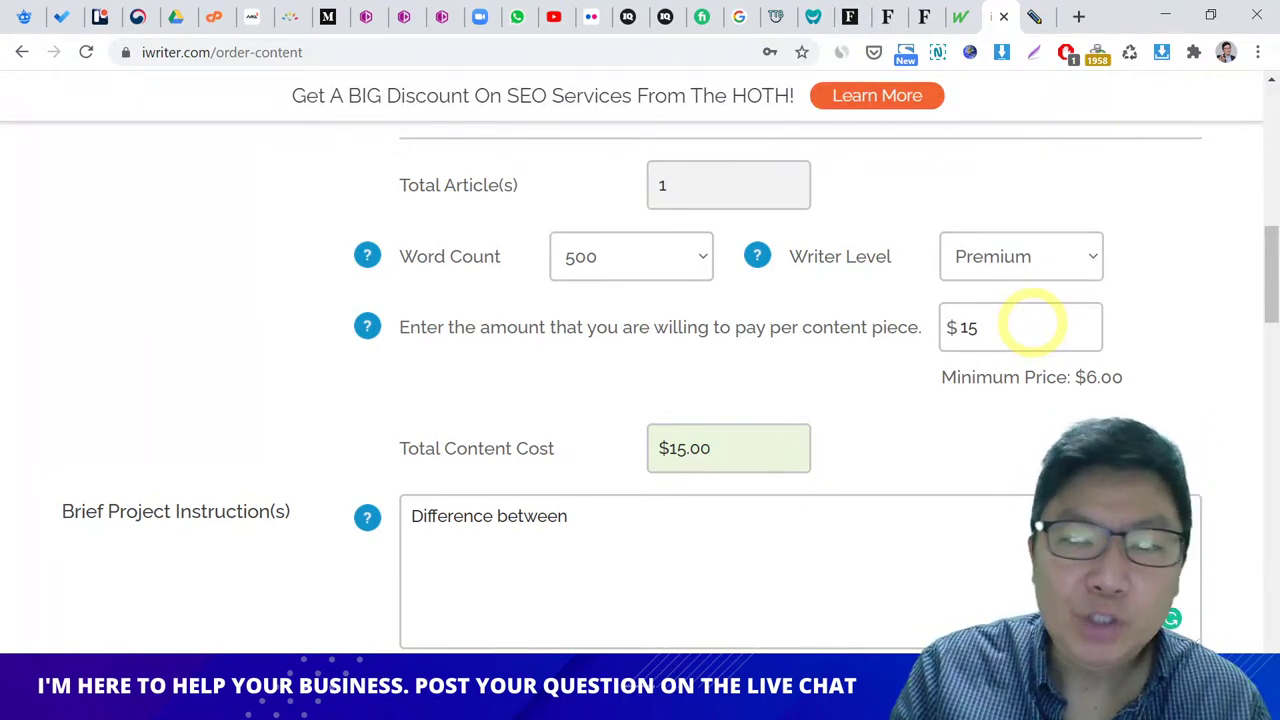
left_click(1020, 268)
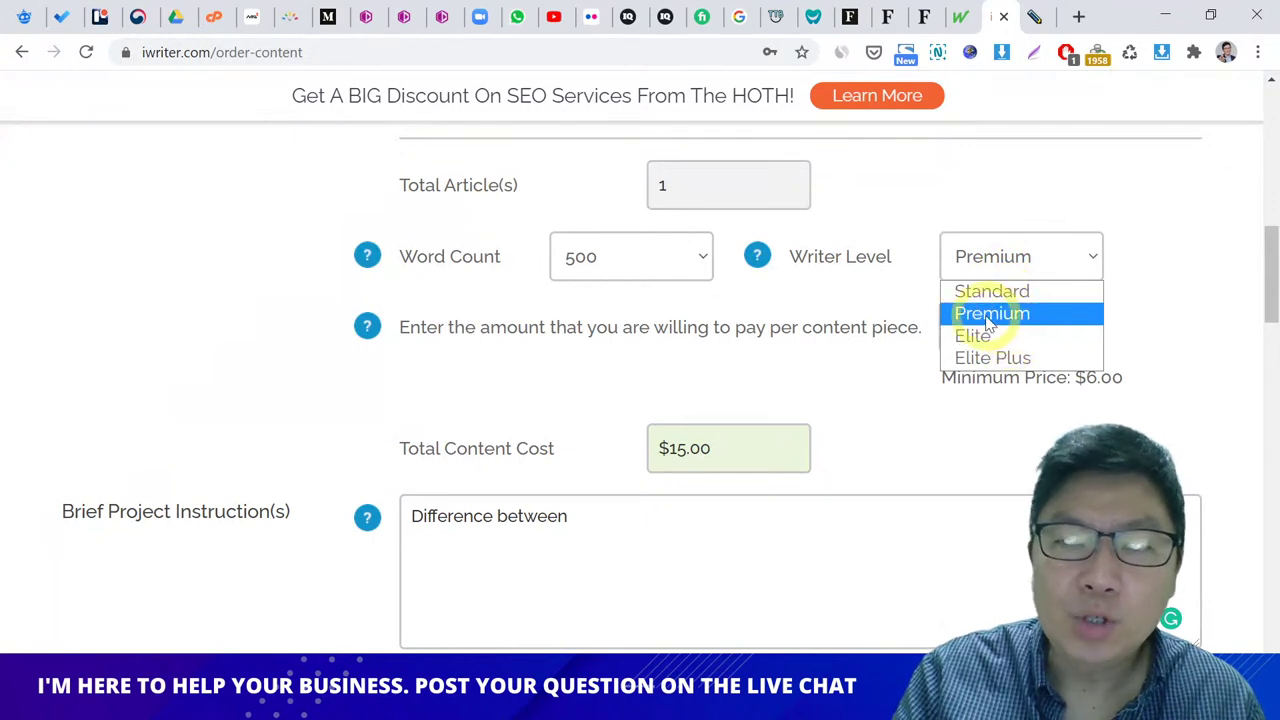
left_click(1115, 290)
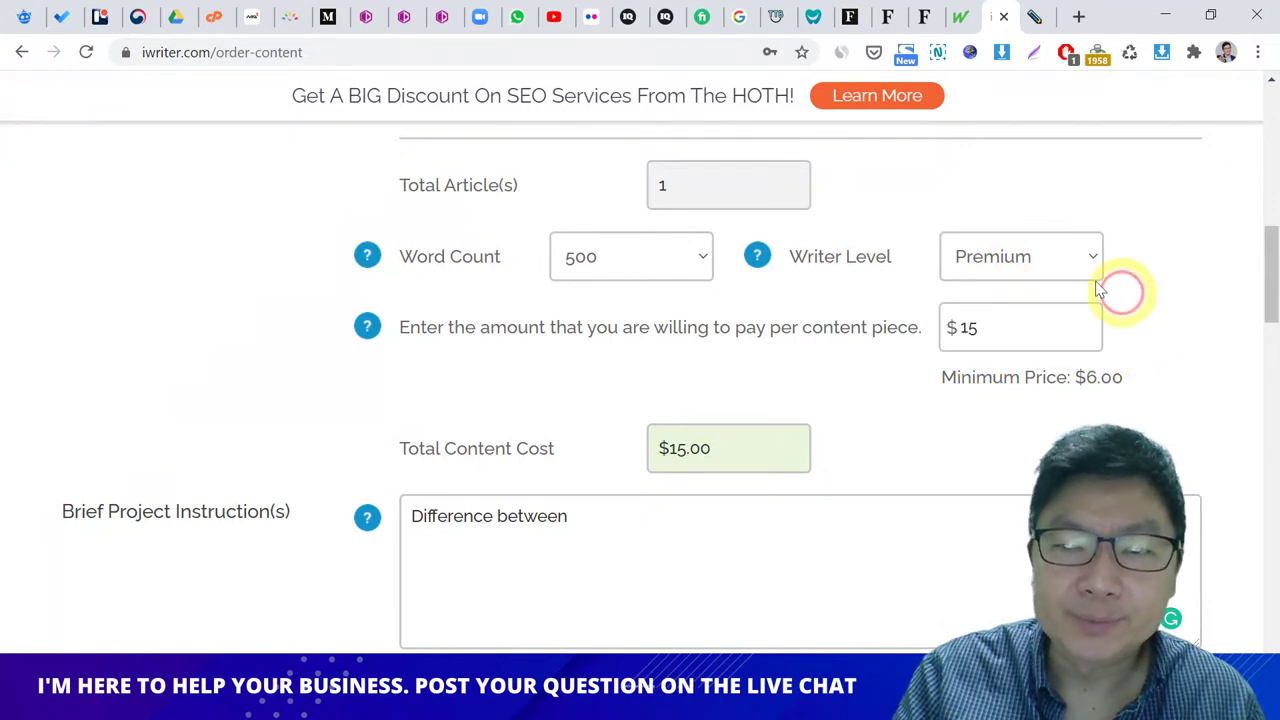
left_click(1015, 327)
double_click(970, 329)
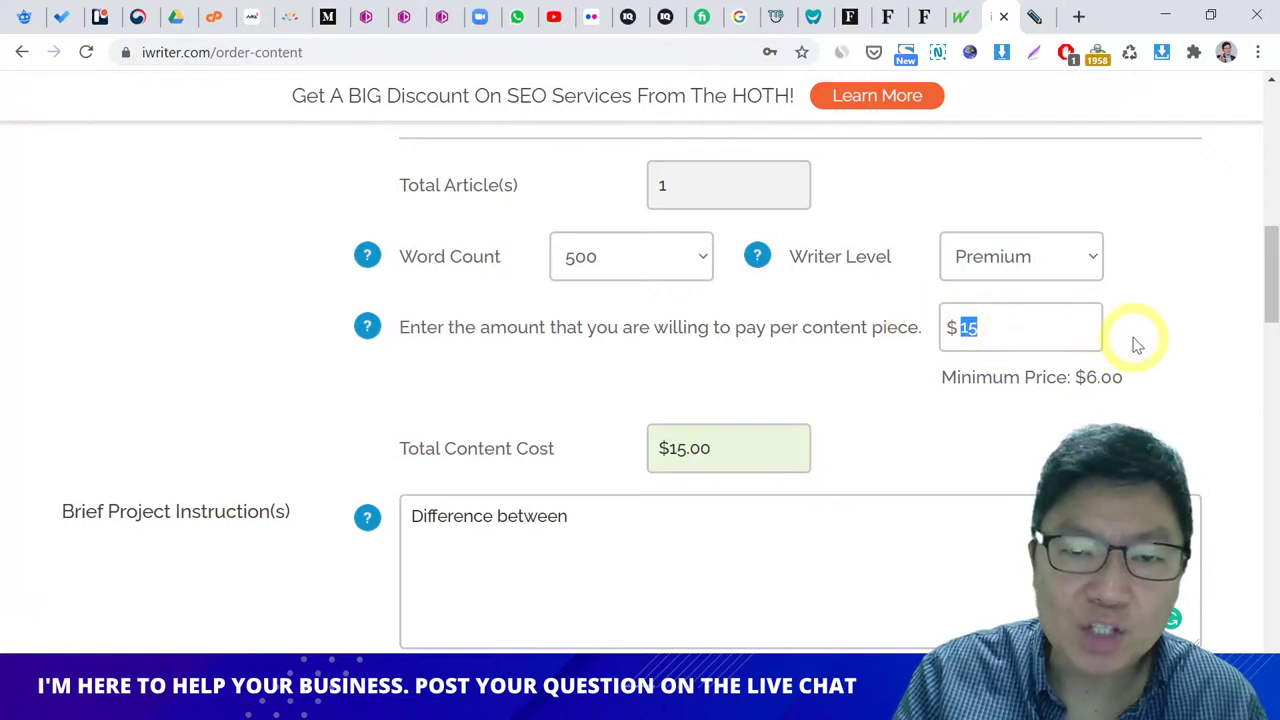
Step: Set the word count to 1000 and, after trying Elite at $20.25, settle on Premium at $11.50
left_click(655, 262)
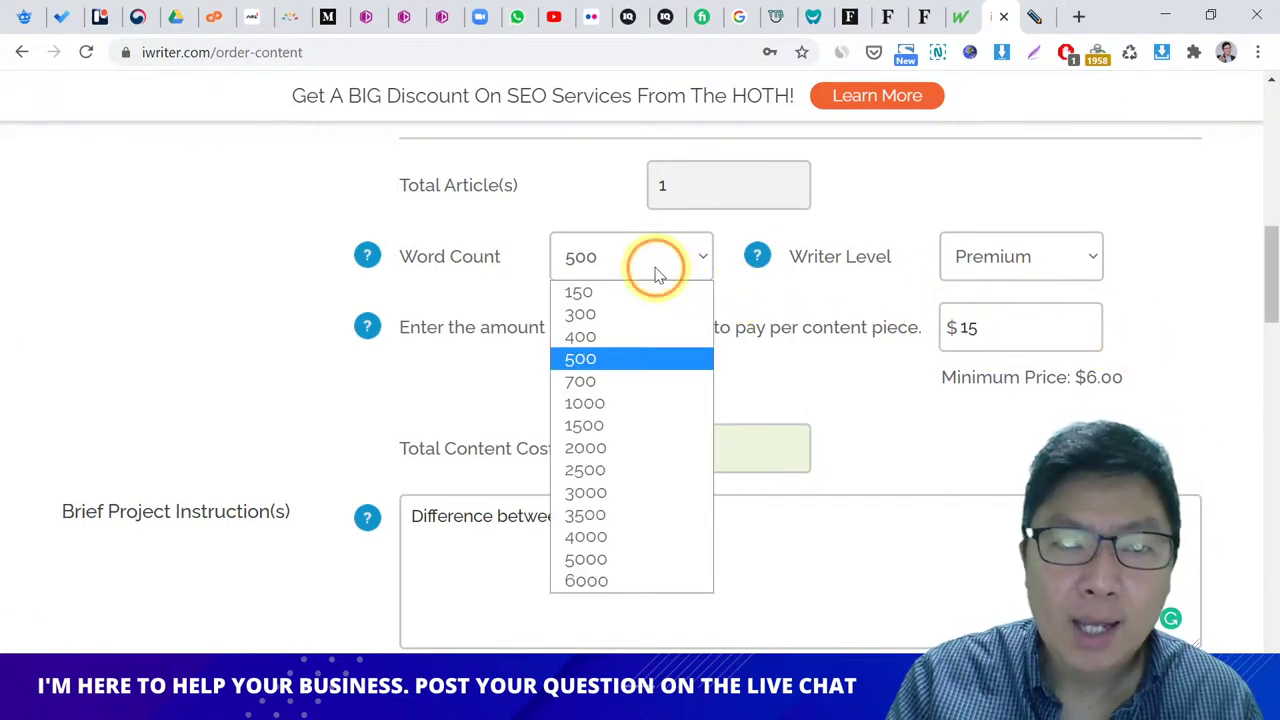
left_click(607, 408)
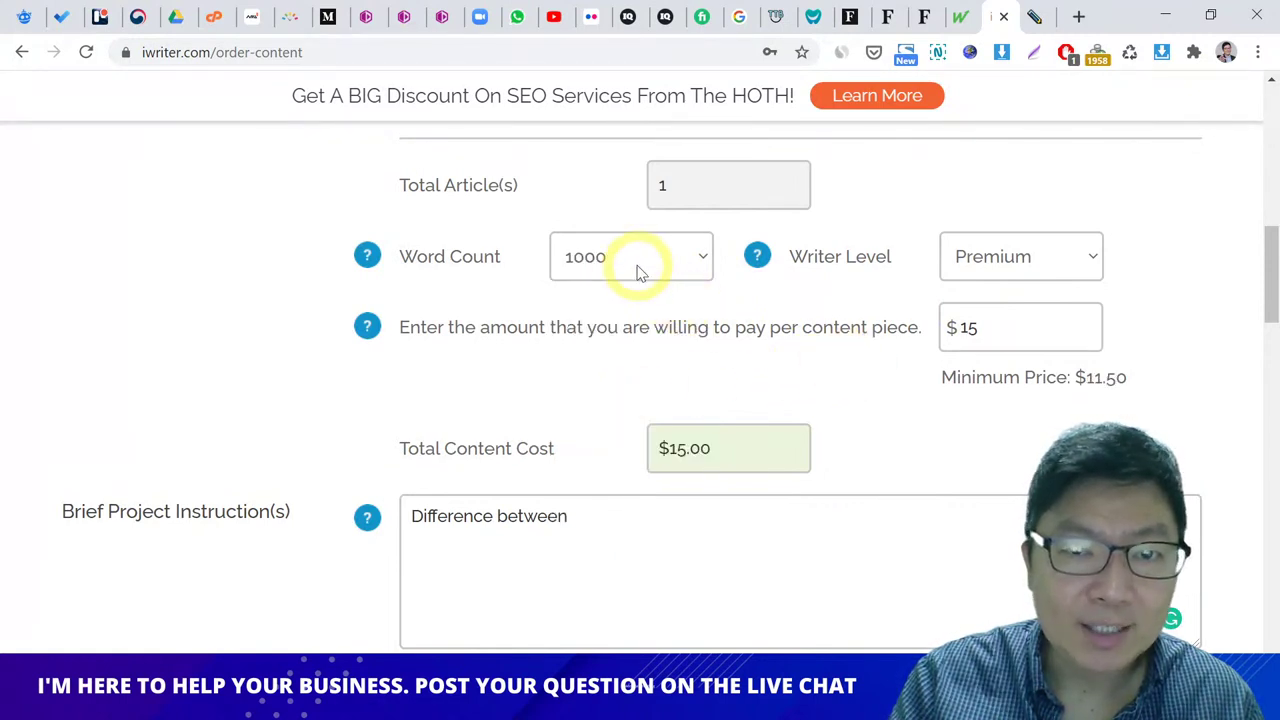
left_click(986, 260)
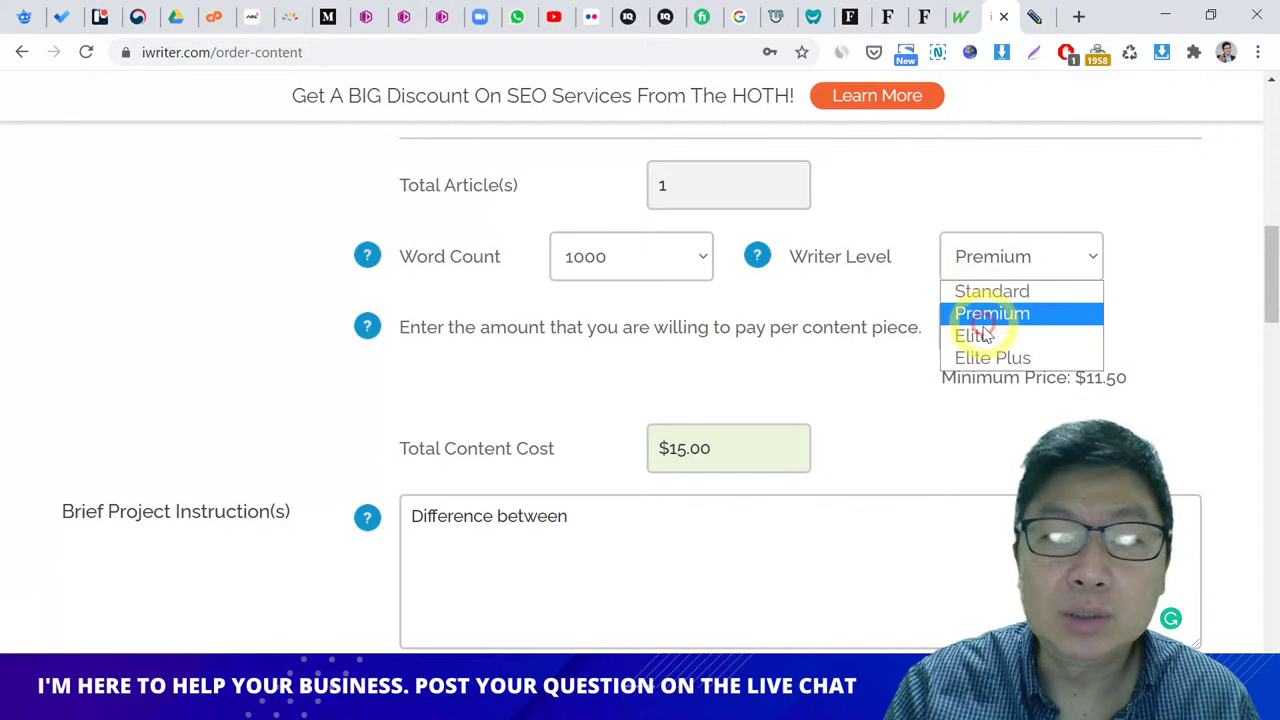
left_click(1025, 322)
left_click_drag(1034, 330, 935, 318)
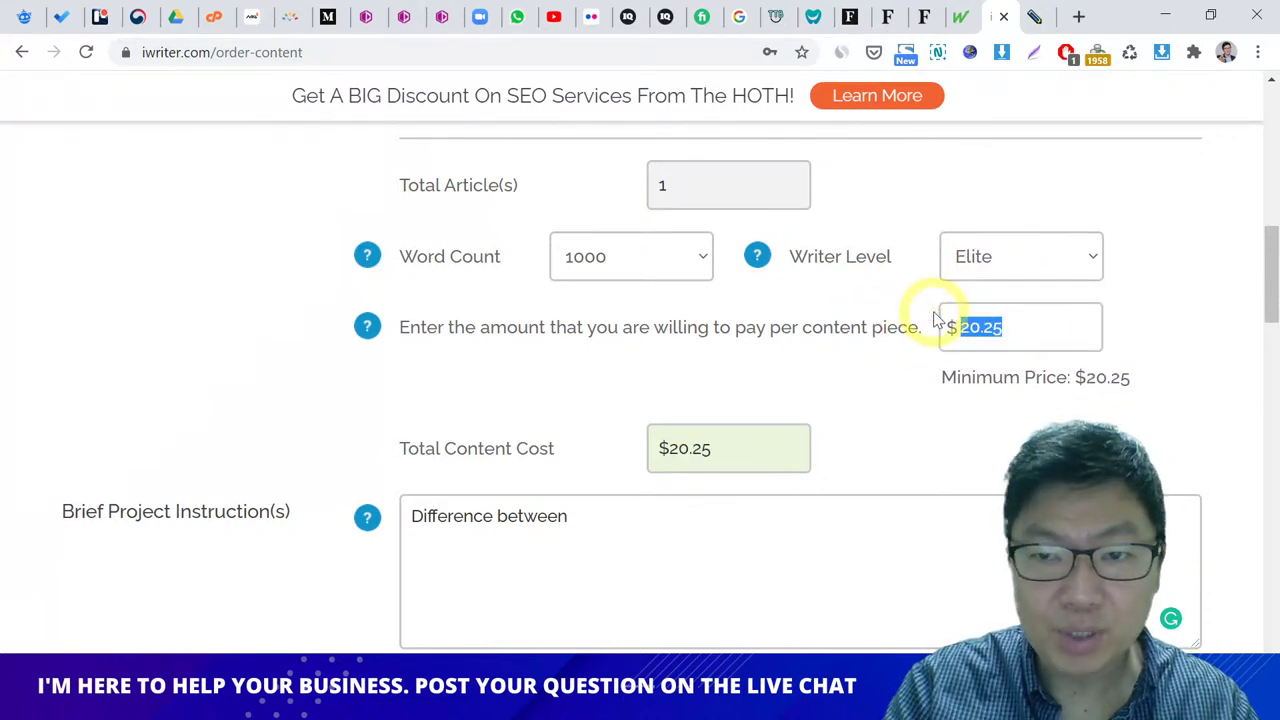
left_click(1000, 324)
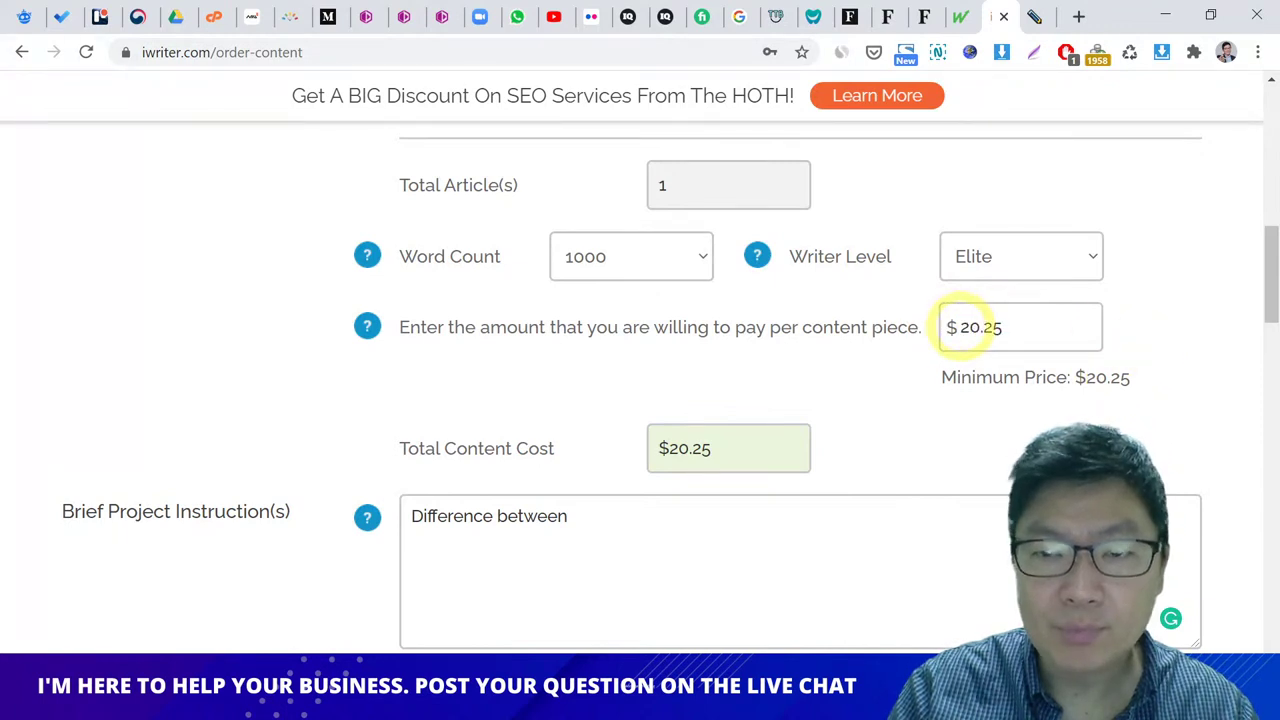
left_click(991, 262)
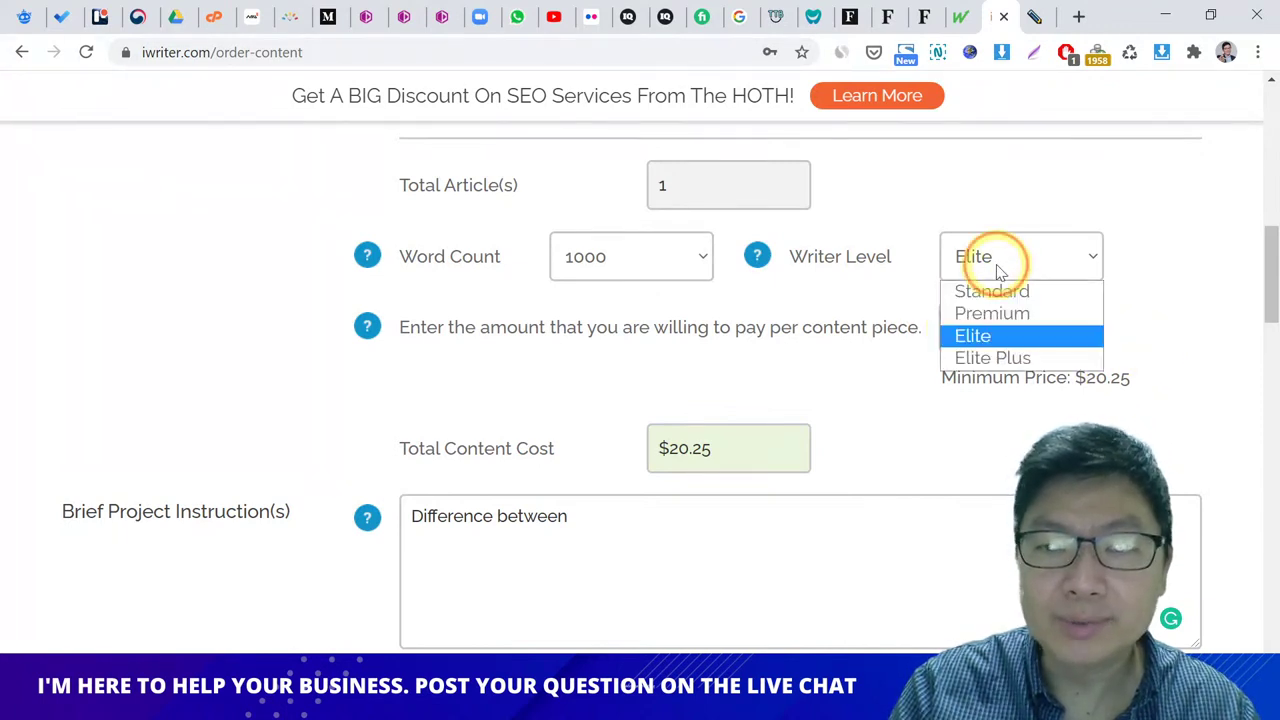
left_click(998, 316)
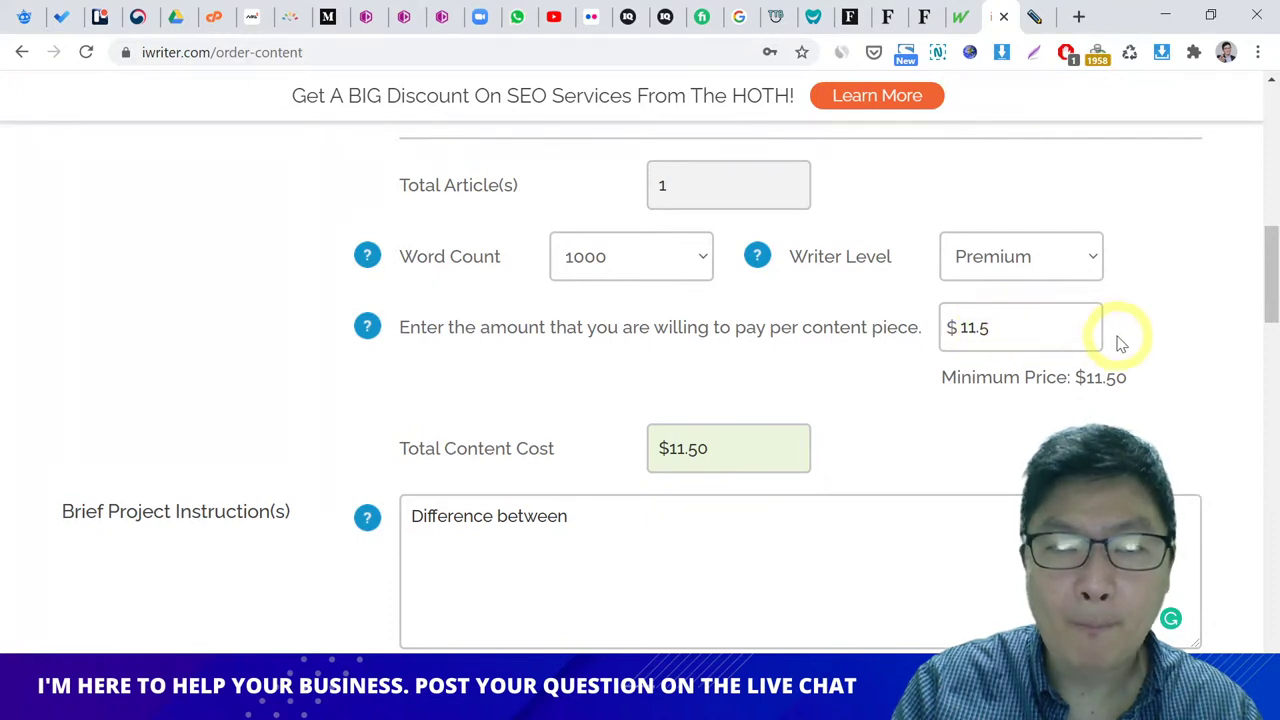
left_click(676, 268)
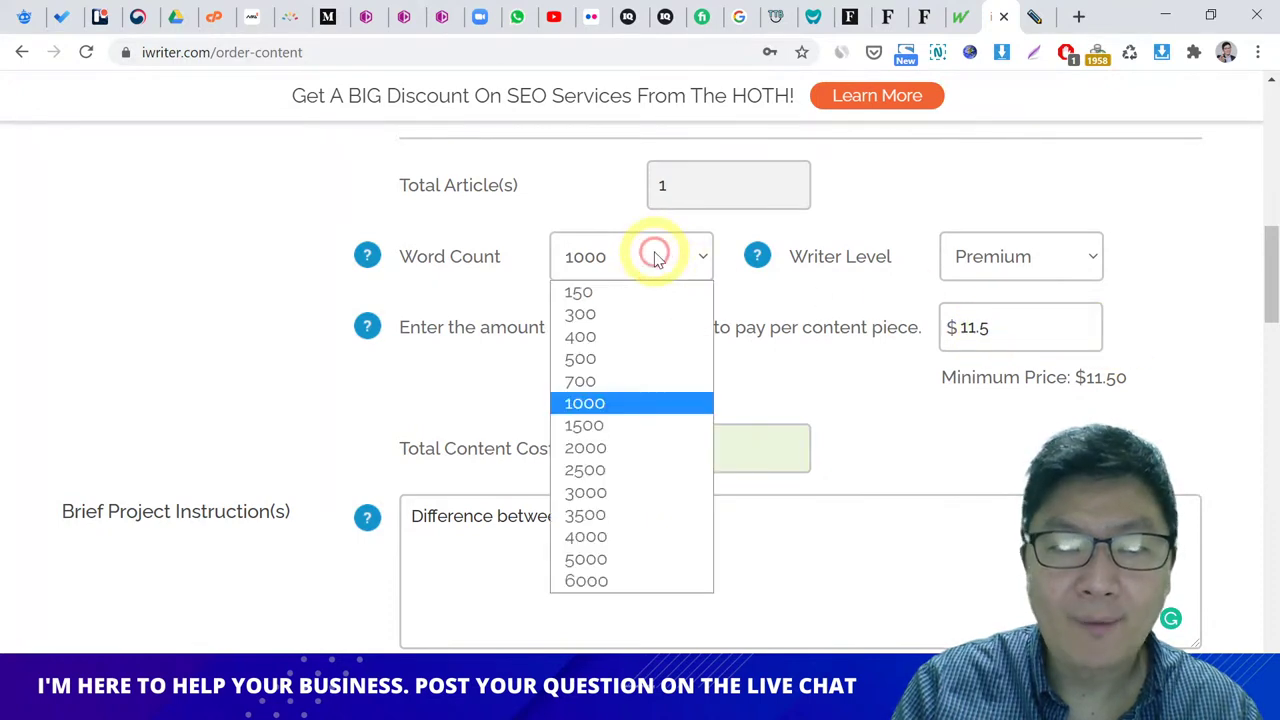
left_click(765, 292)
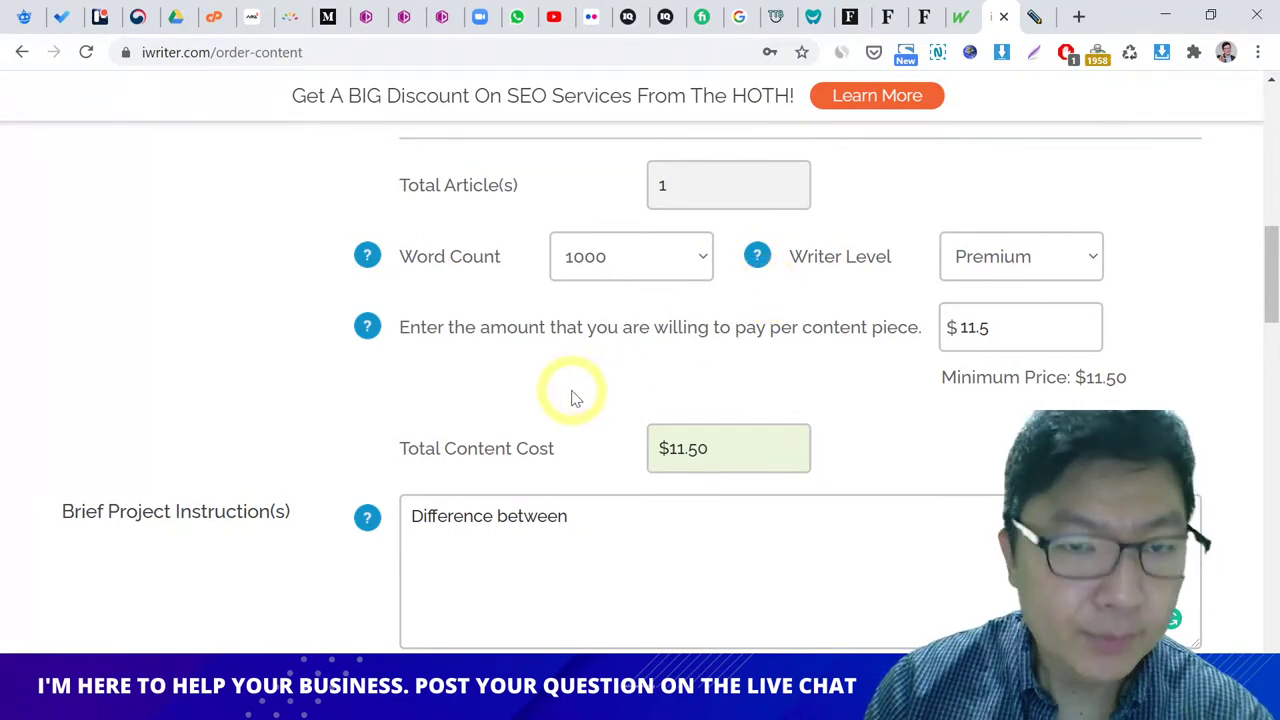
scroll(571, 394, "up", 12)
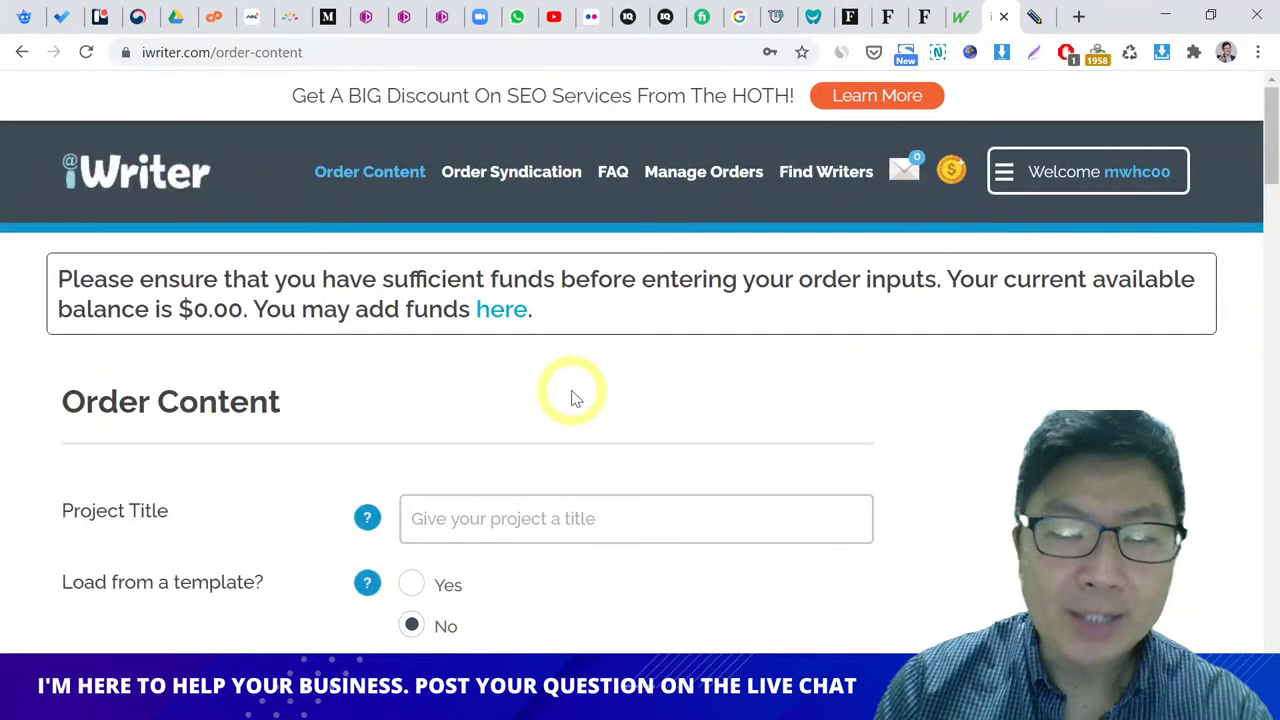
scroll(573, 397, "down", 7)
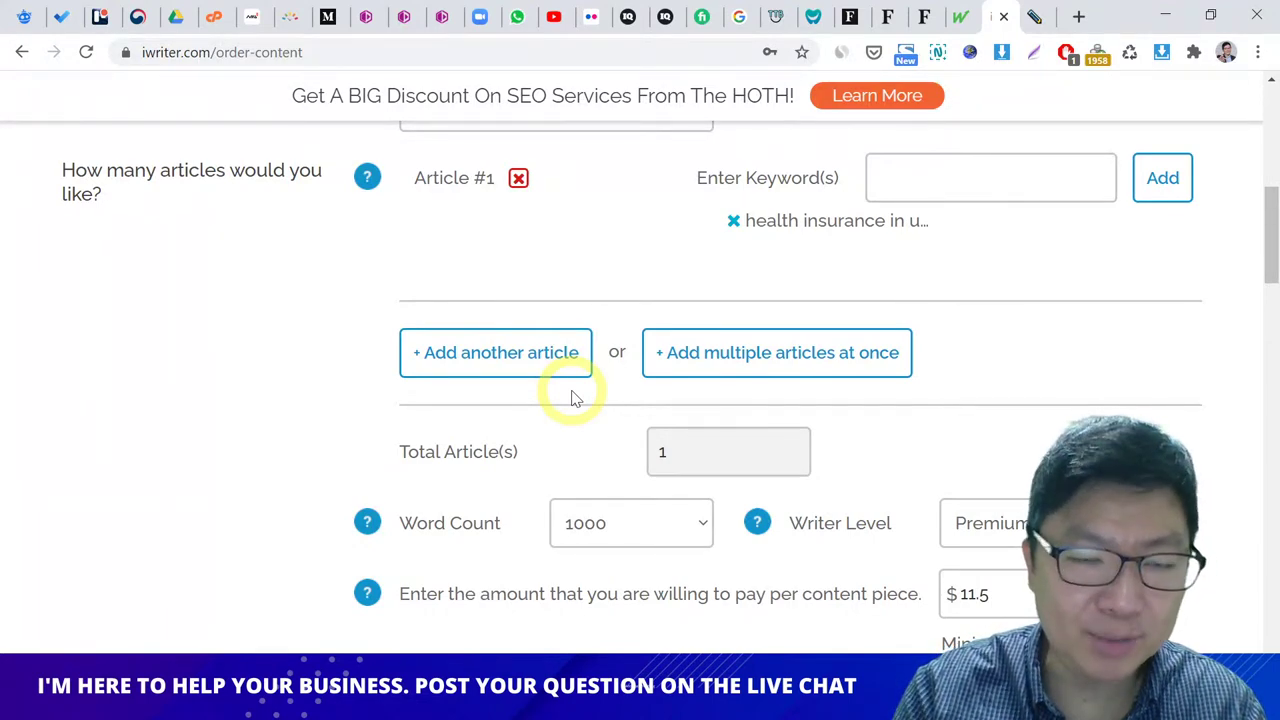
scroll(573, 396, "up", 7)
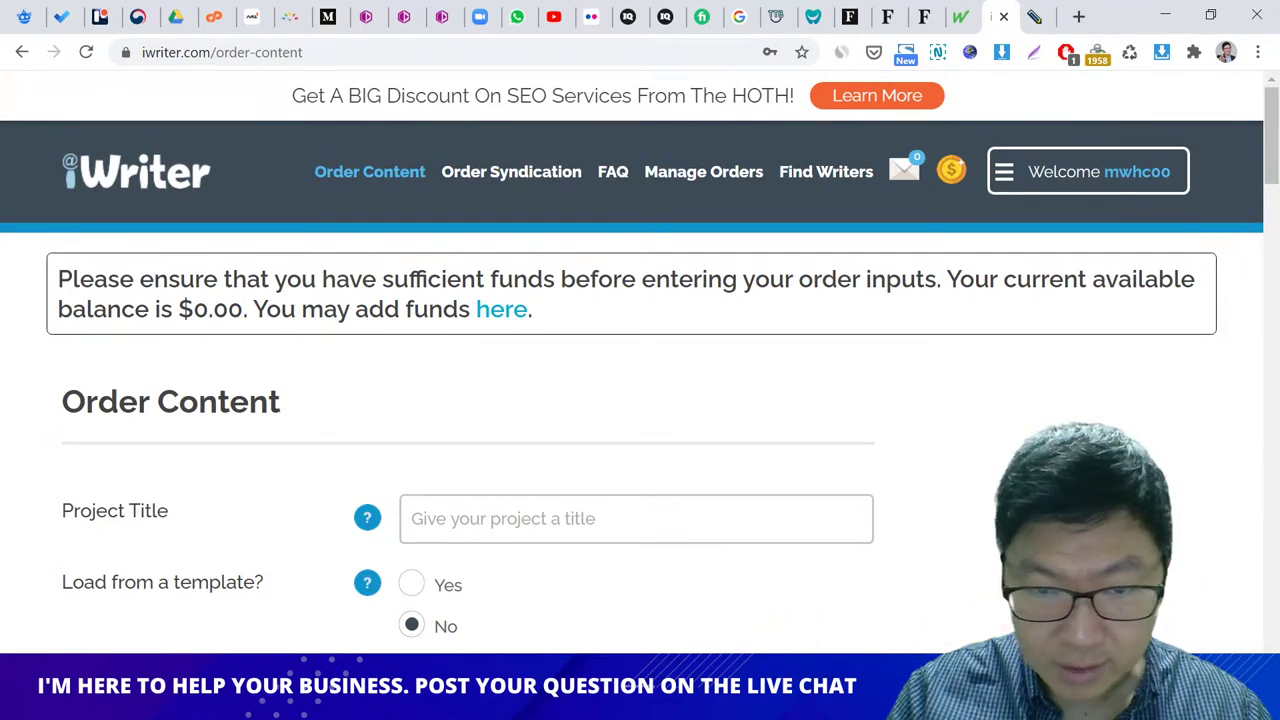
left_click(558, 488)
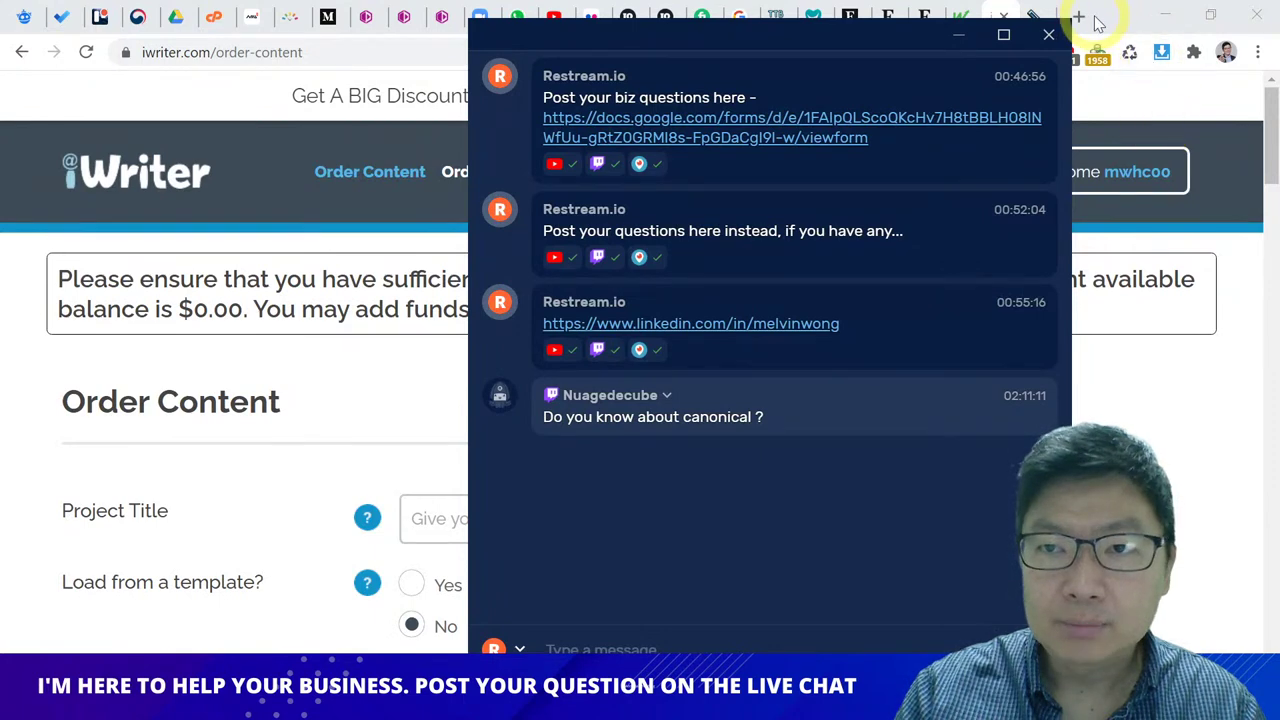
left_click(960, 34)
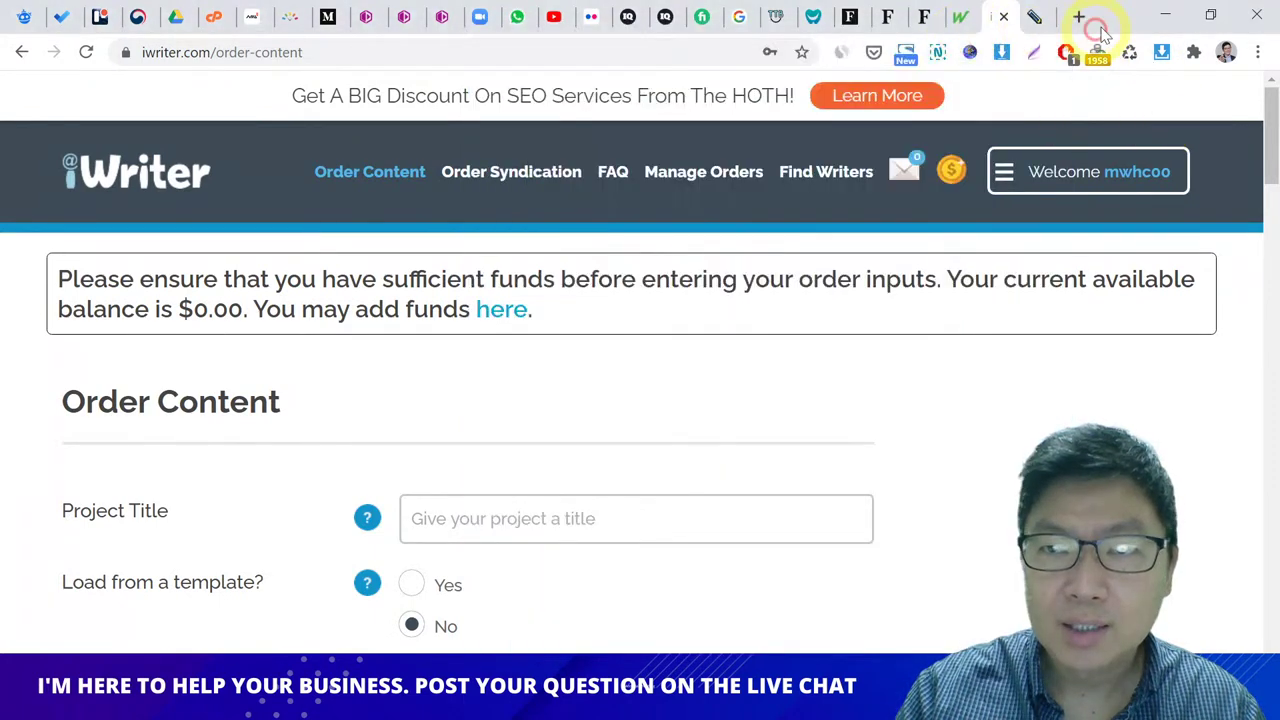
Step: Open a new tab and go to medium.com, landing on the Medium home feed
left_click(1079, 17)
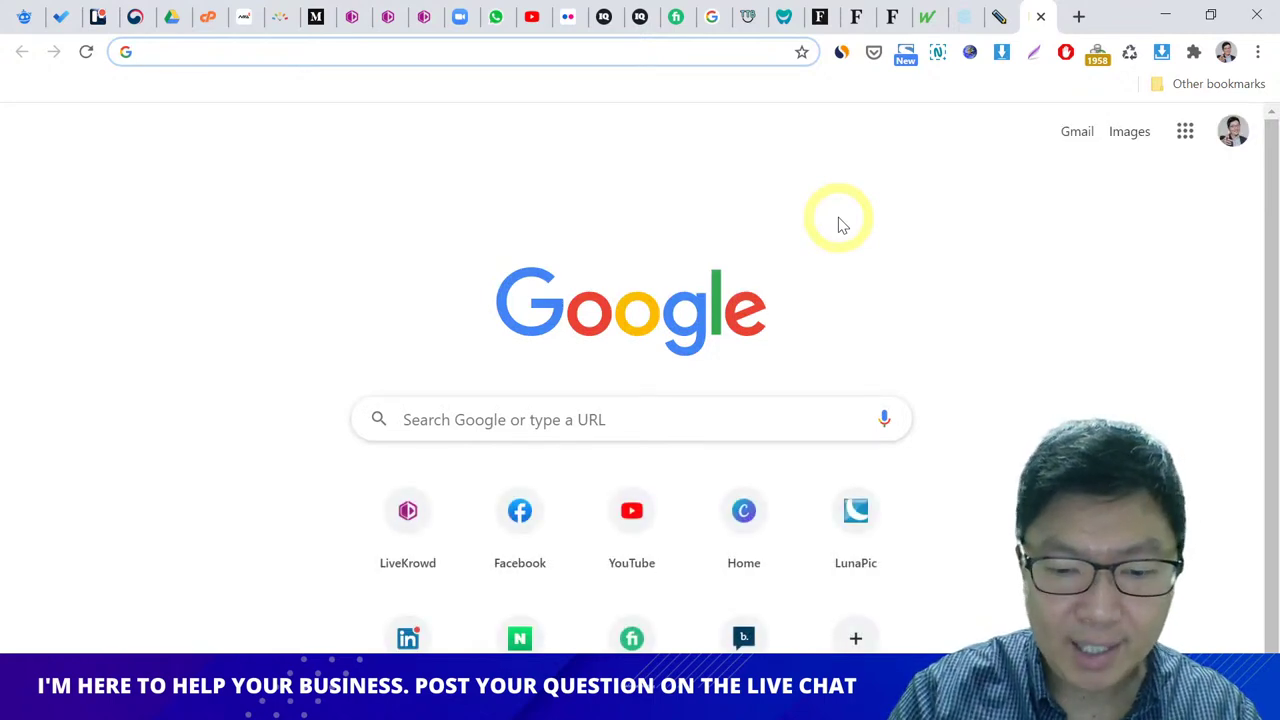
type("md")
key("BackSpace")
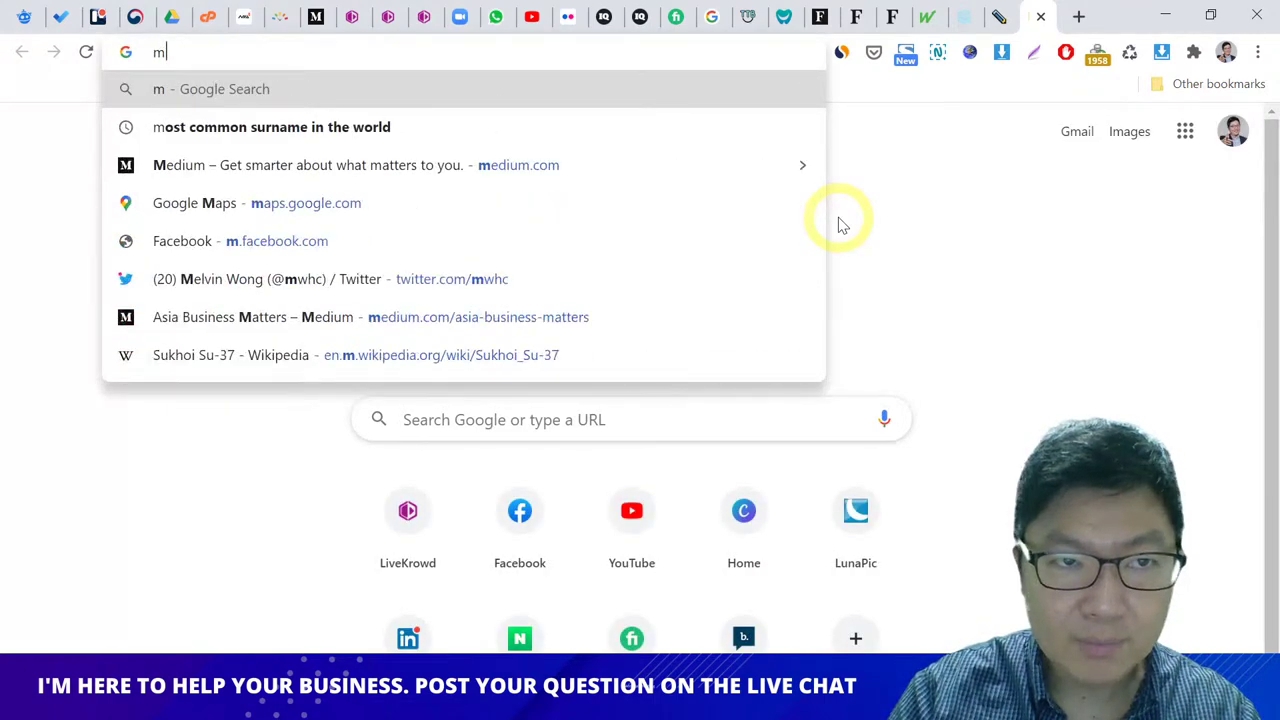
type("edium")
key("Return")
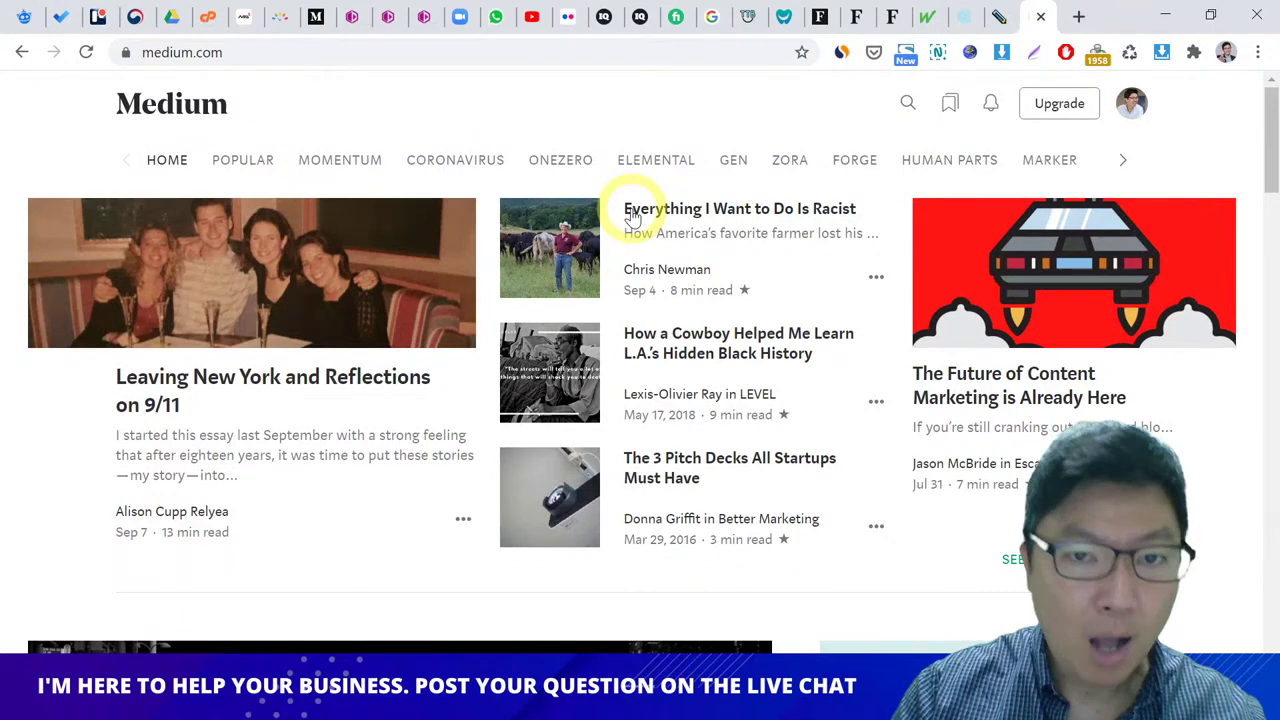
Step: Open Asia Business Matters from your Publications list and browse its stories
left_click(1133, 110)
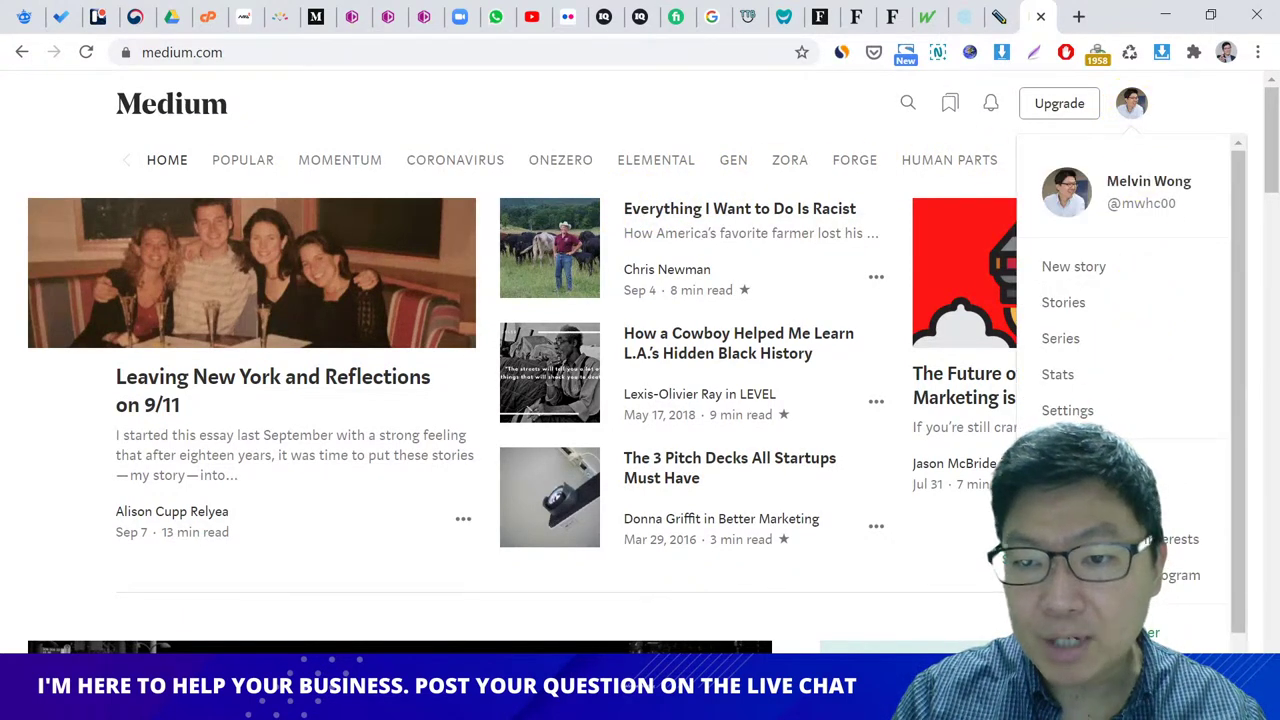
left_click(1080, 503)
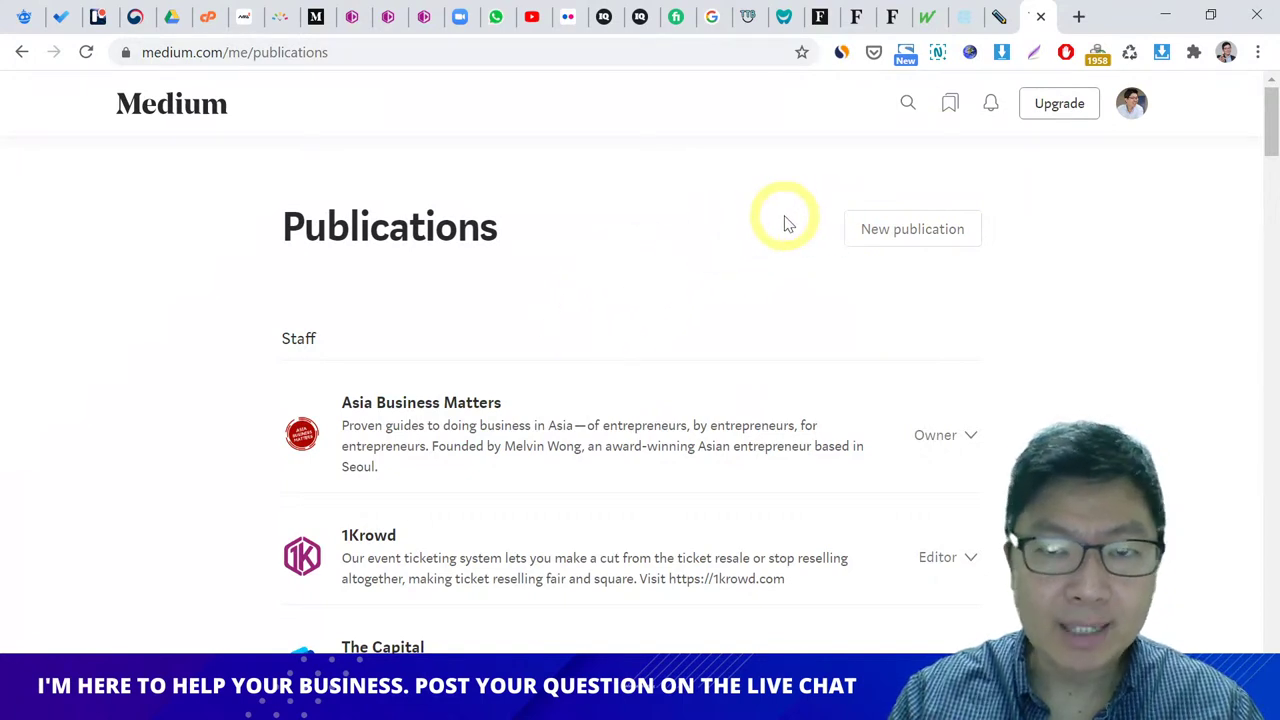
left_click(471, 402)
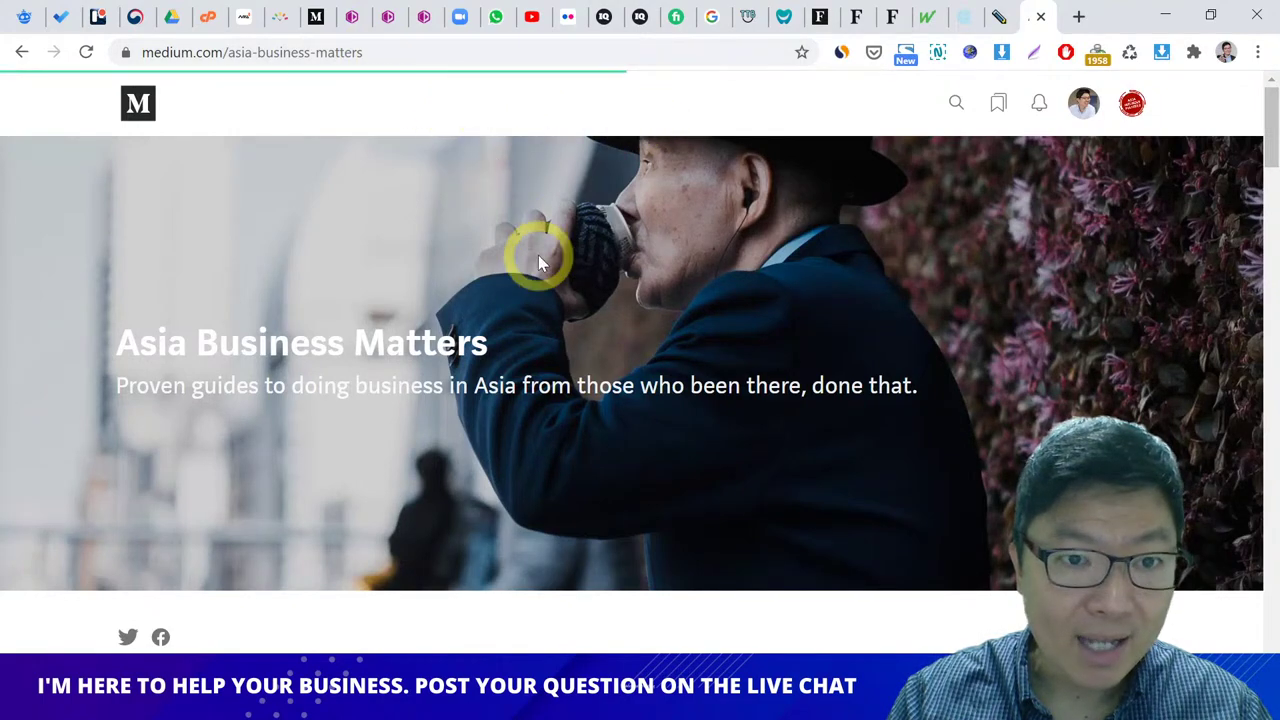
scroll(534, 257, "down", 10)
scroll(510, 258, "down", 3)
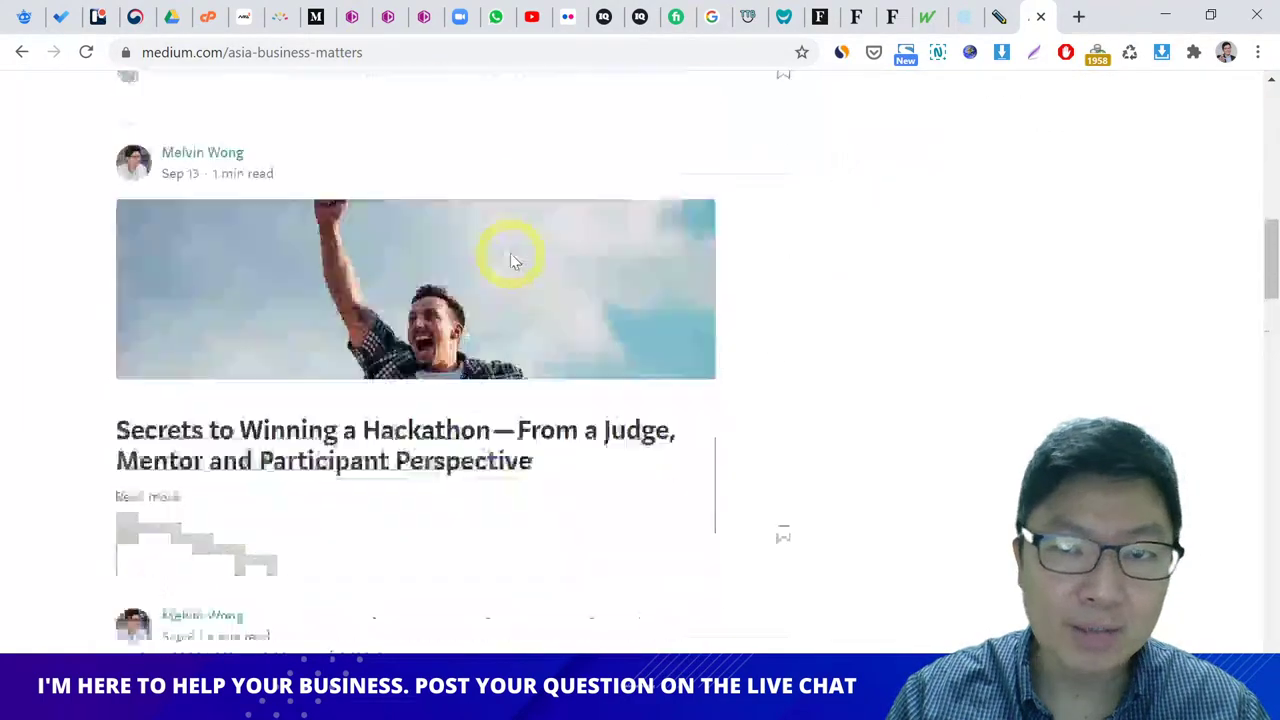
scroll(509, 257, "up", 5)
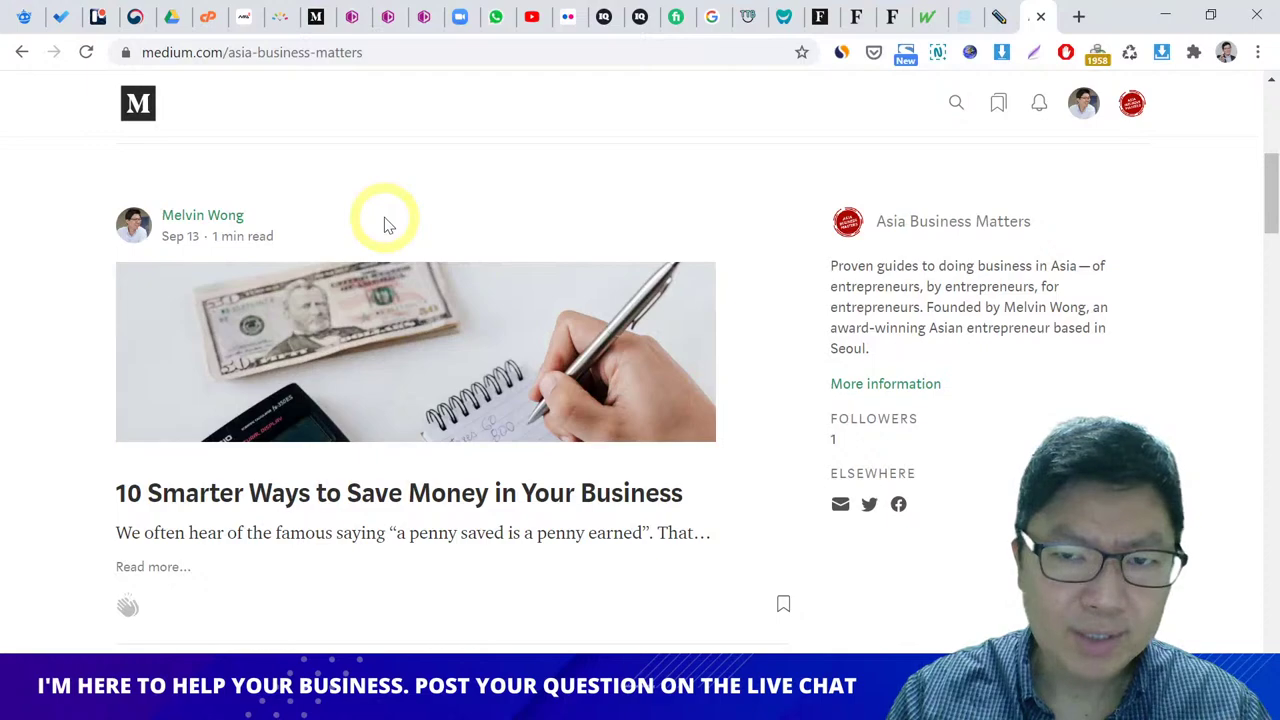
scroll(390, 222, "down", 8)
scroll(384, 224, "up", 7)
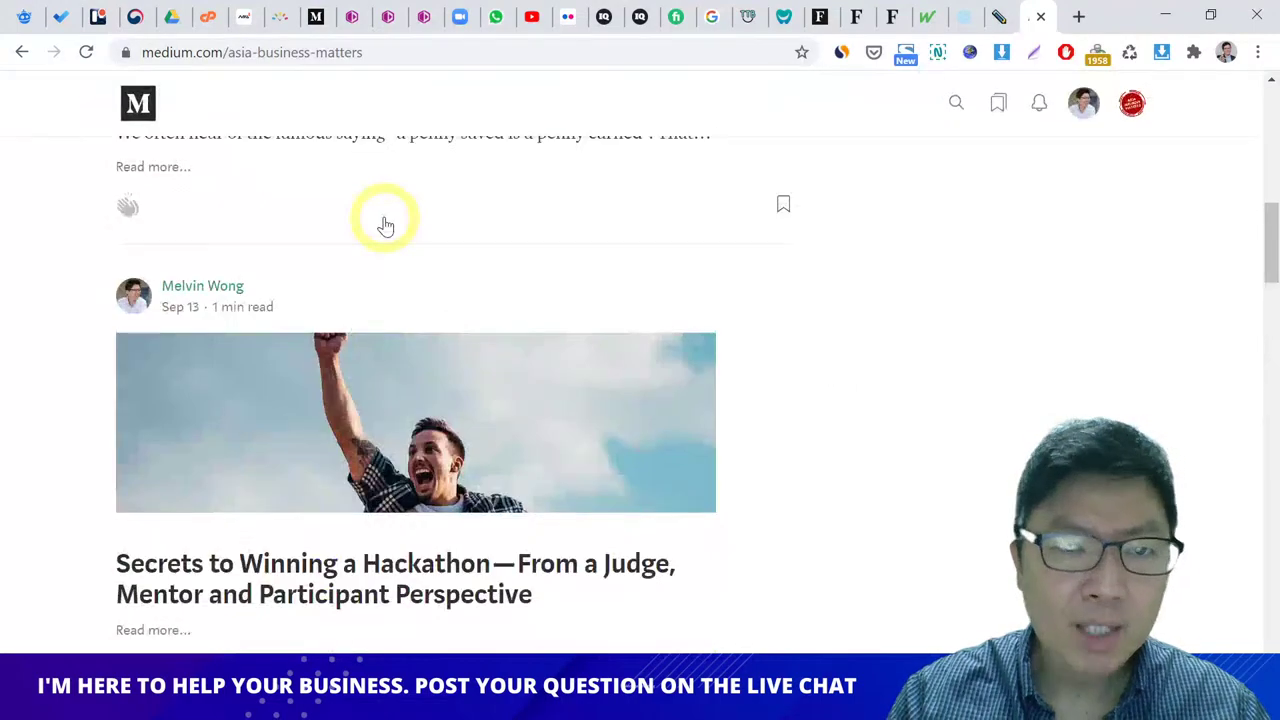
scroll(434, 237, "down", 8)
scroll(436, 240, "down", 3)
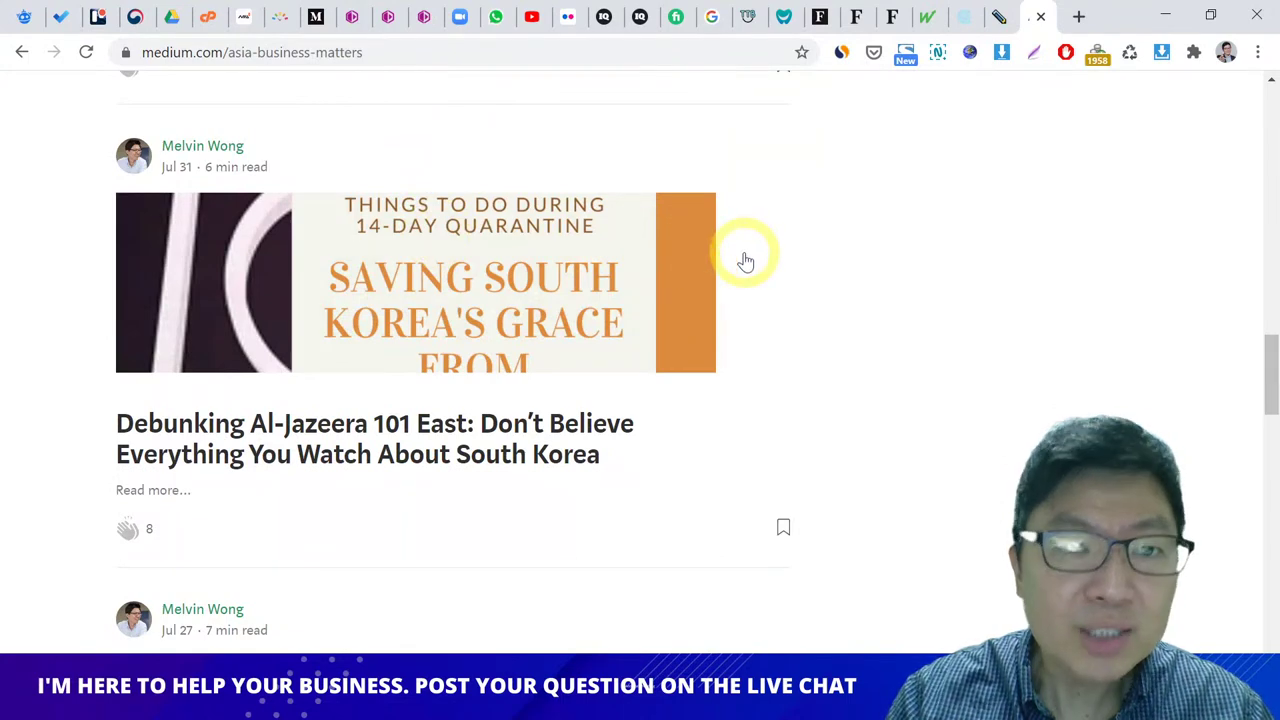
scroll(600, 260, "down", 4)
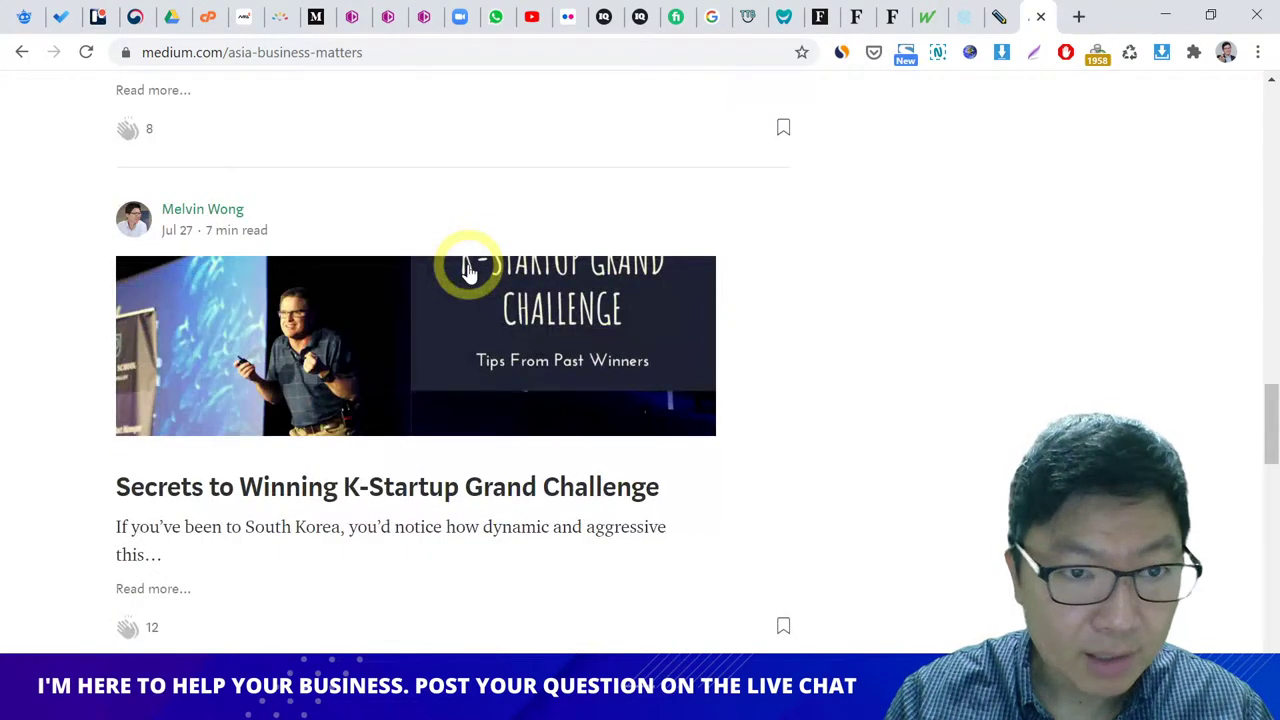
Step: View the 'Secrets to Winning K-Startup Grand Challenge' article, then return to the publication page
left_click(493, 497)
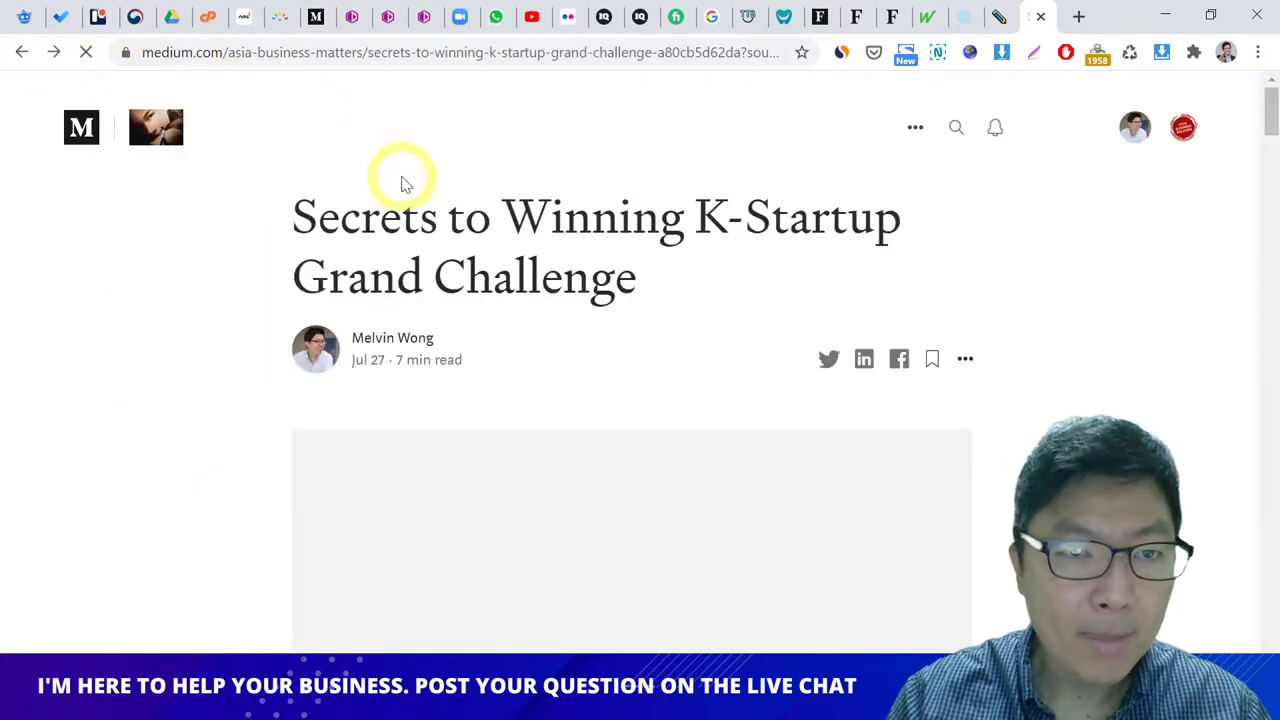
left_click(1143, 138)
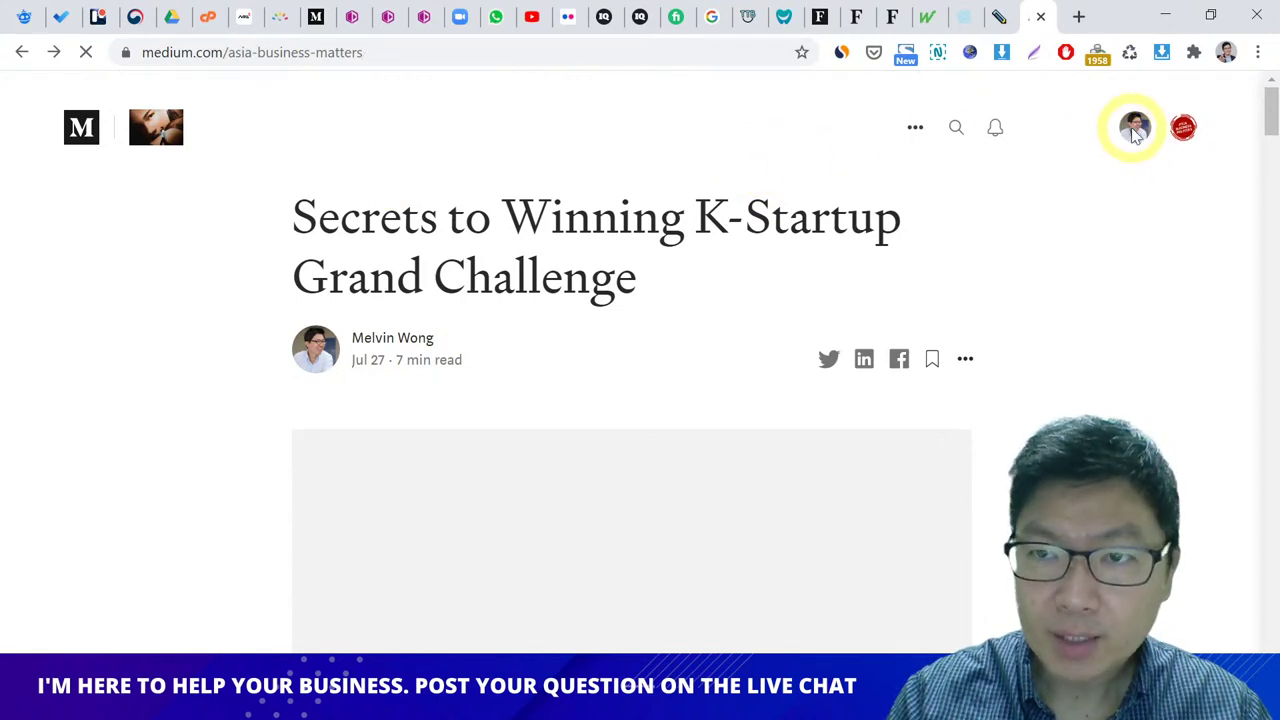
scroll(891, 163, "up", 10)
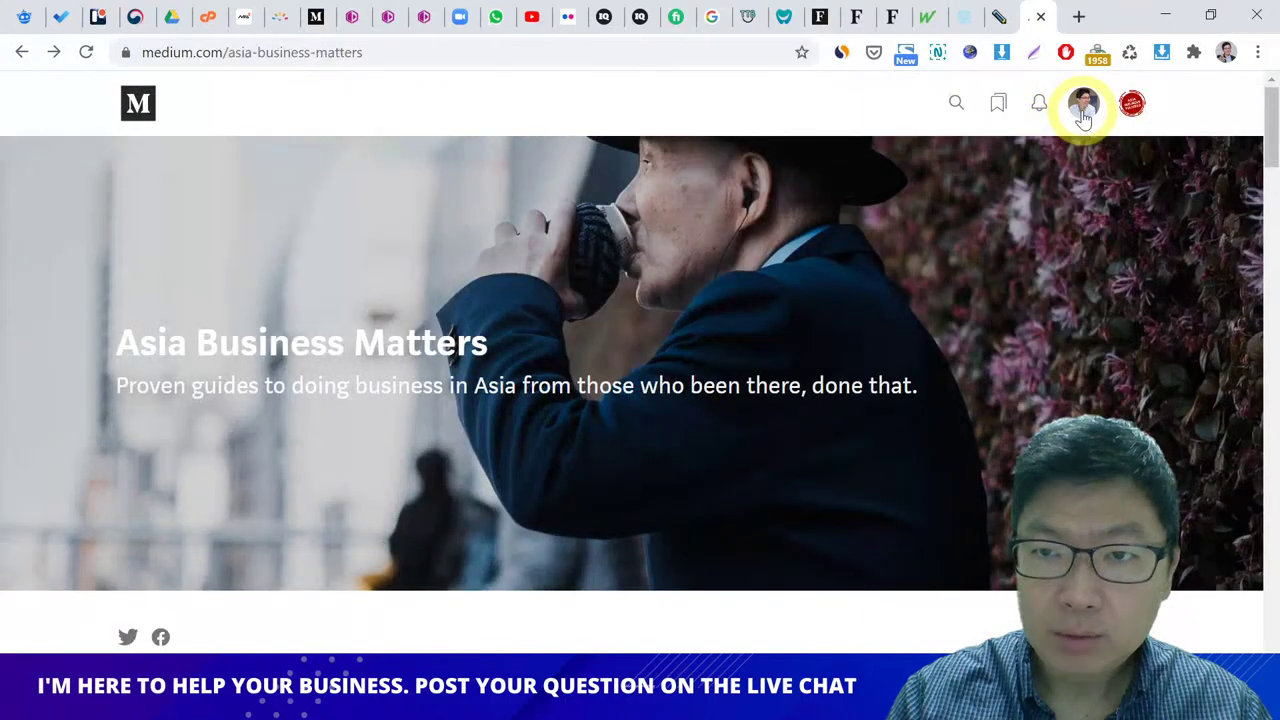
Step: Go to your Published stories and briefly look at the 'Just Got Rejected' article
left_click(1083, 108)
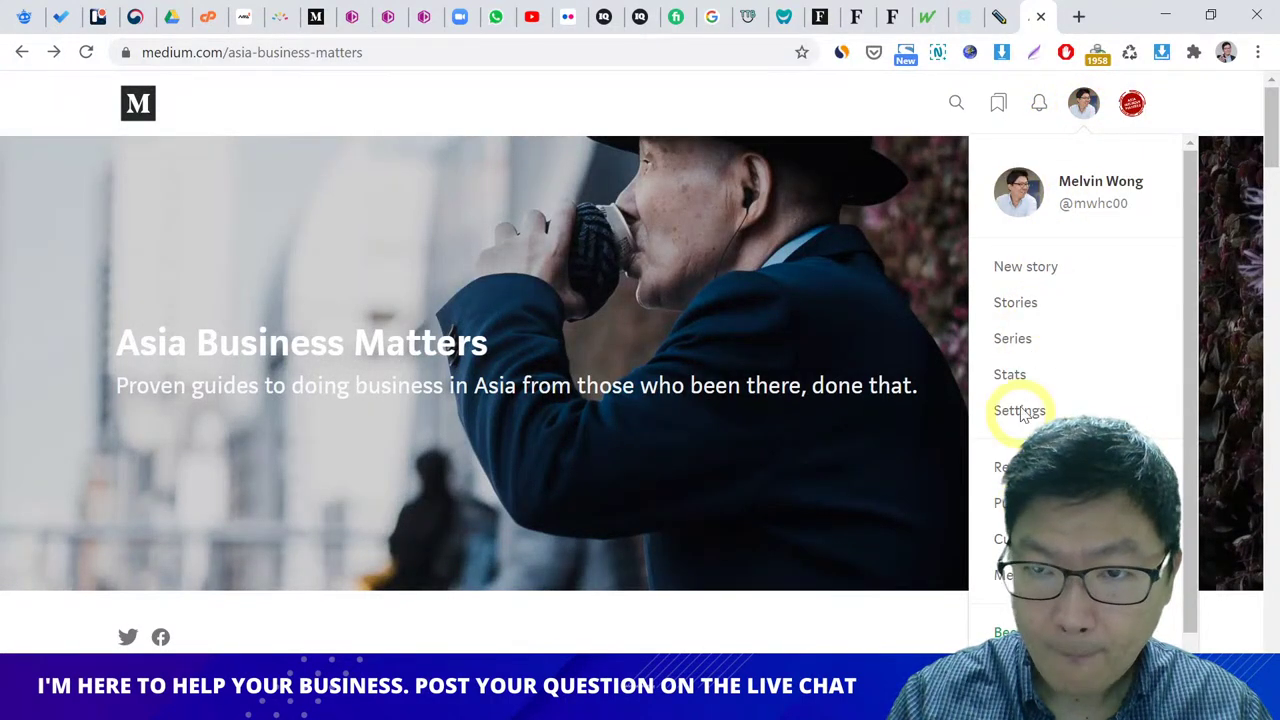
left_click(1017, 304)
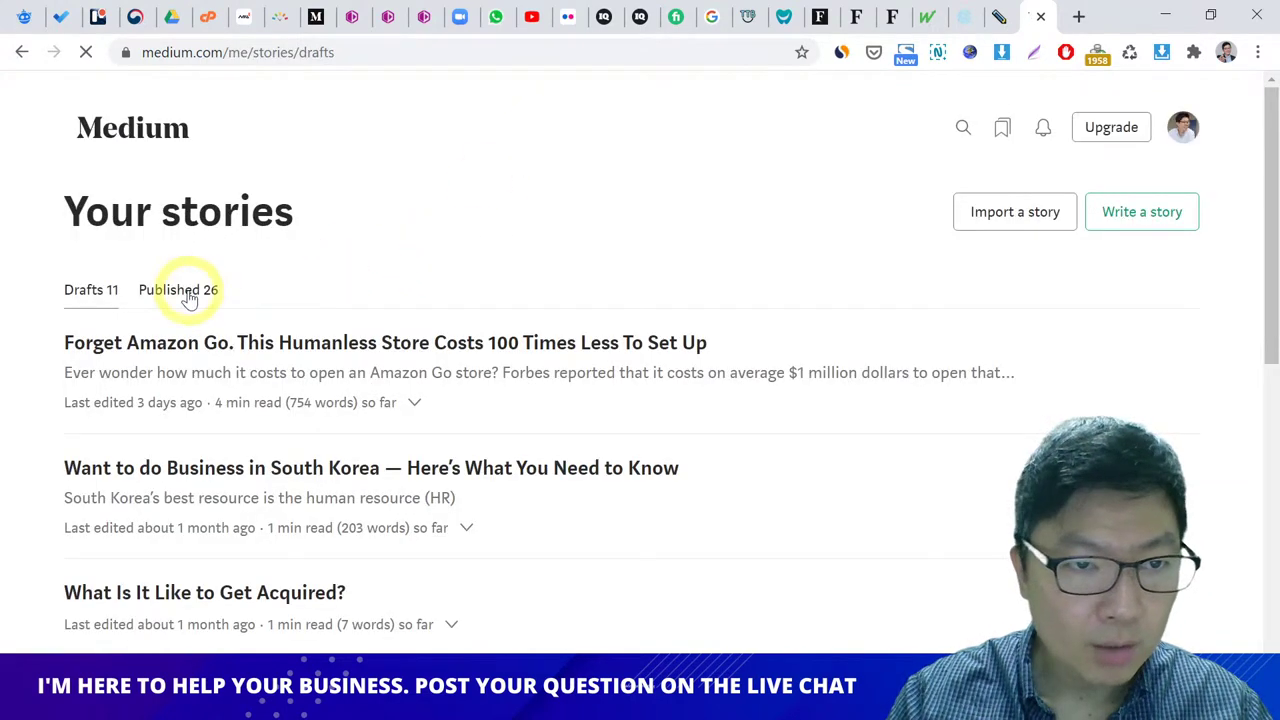
left_click(189, 297)
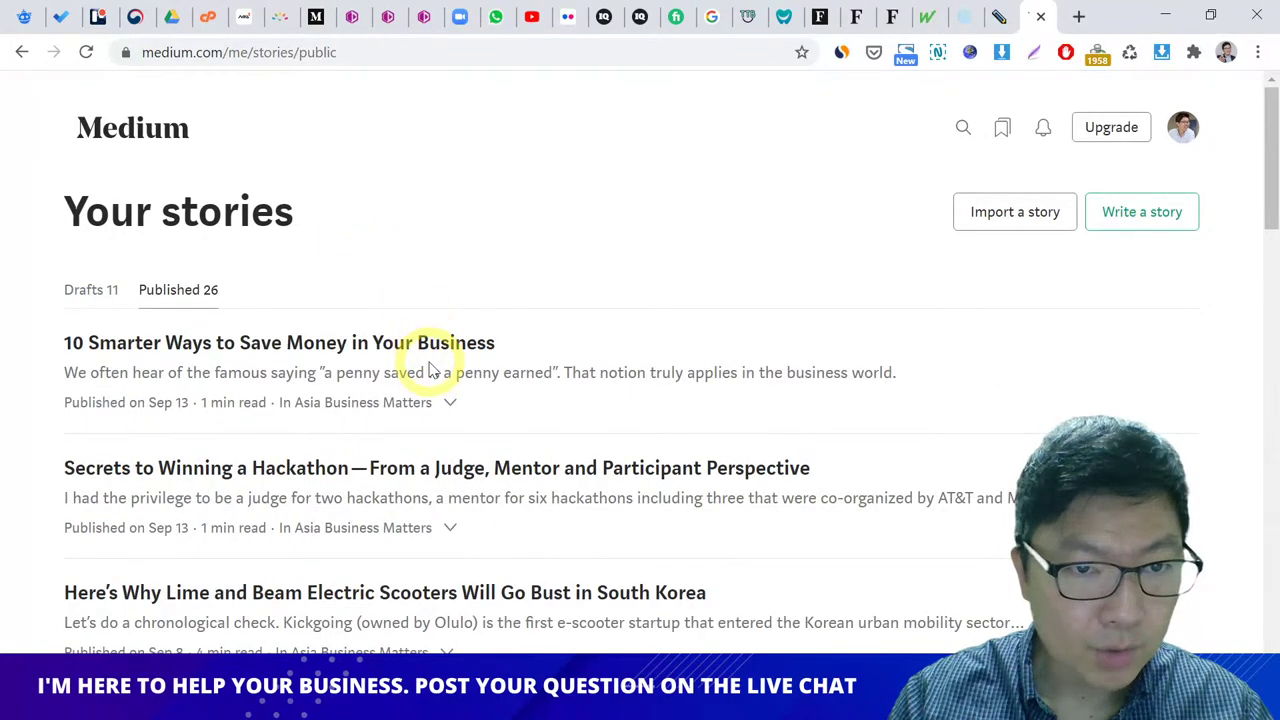
scroll(429, 343, "down", 1)
scroll(429, 343, "down", 5)
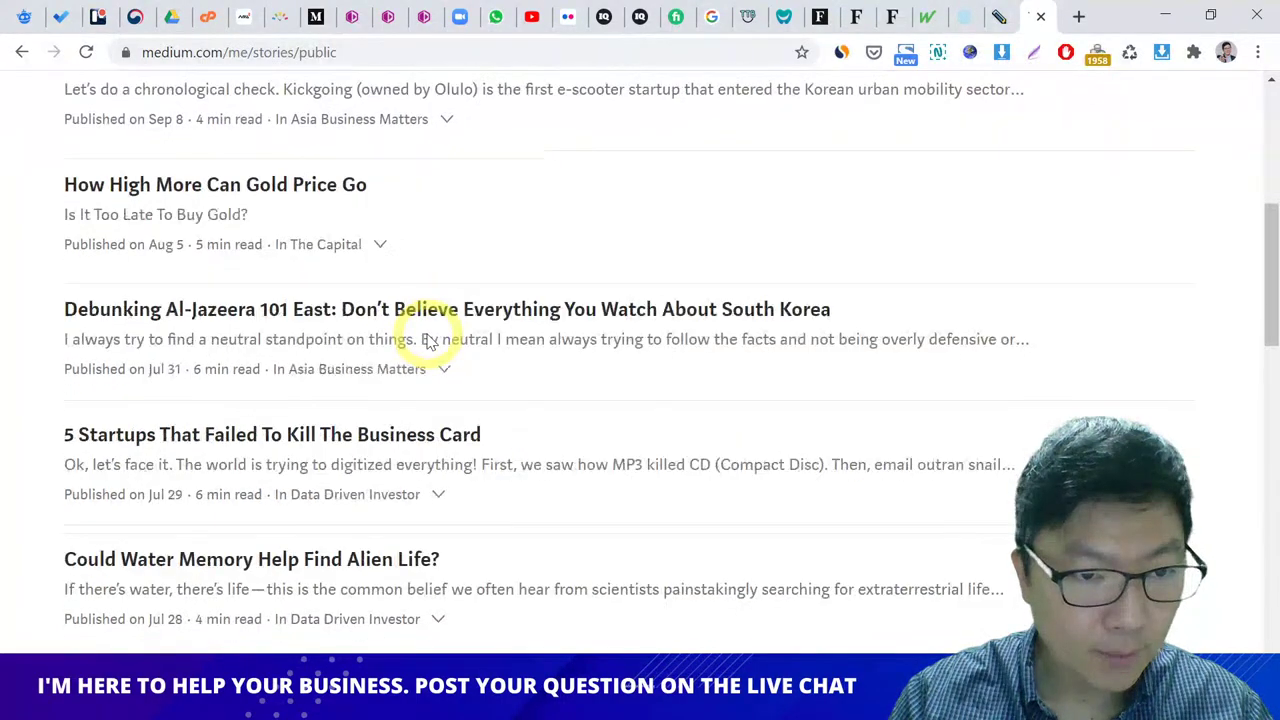
scroll(429, 340, "down", 6)
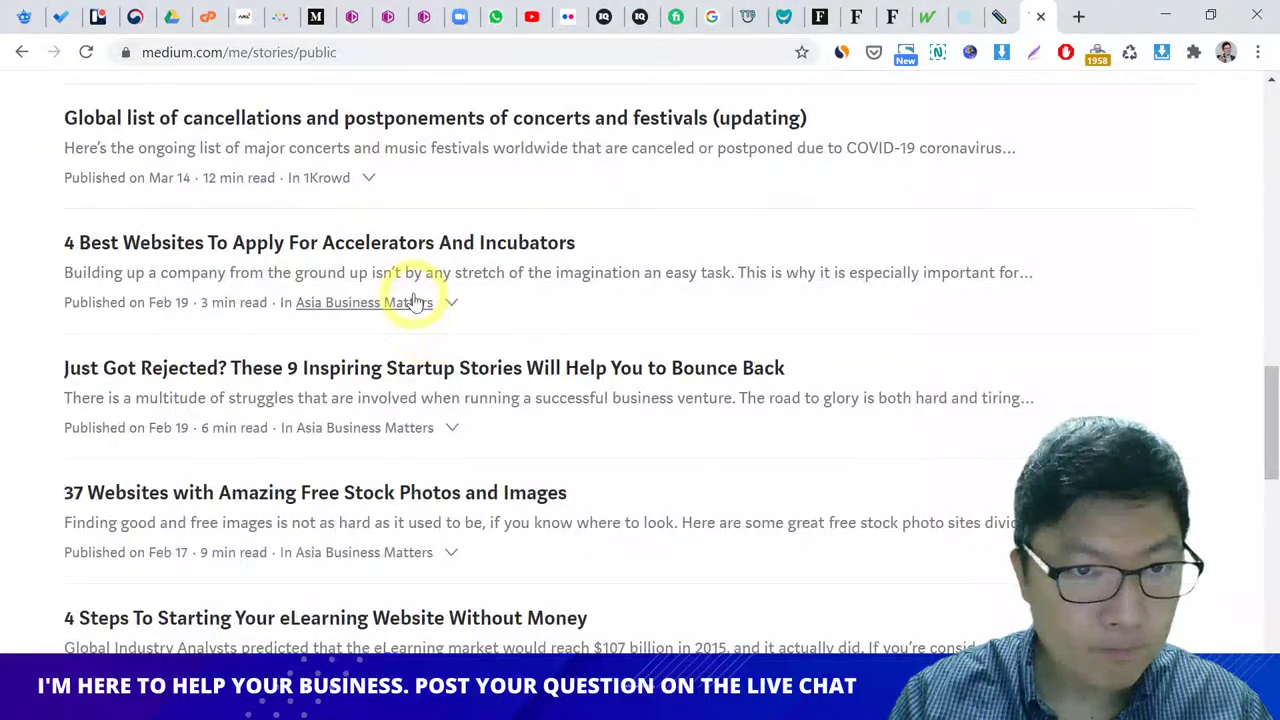
scroll(415, 300, "down", 1)
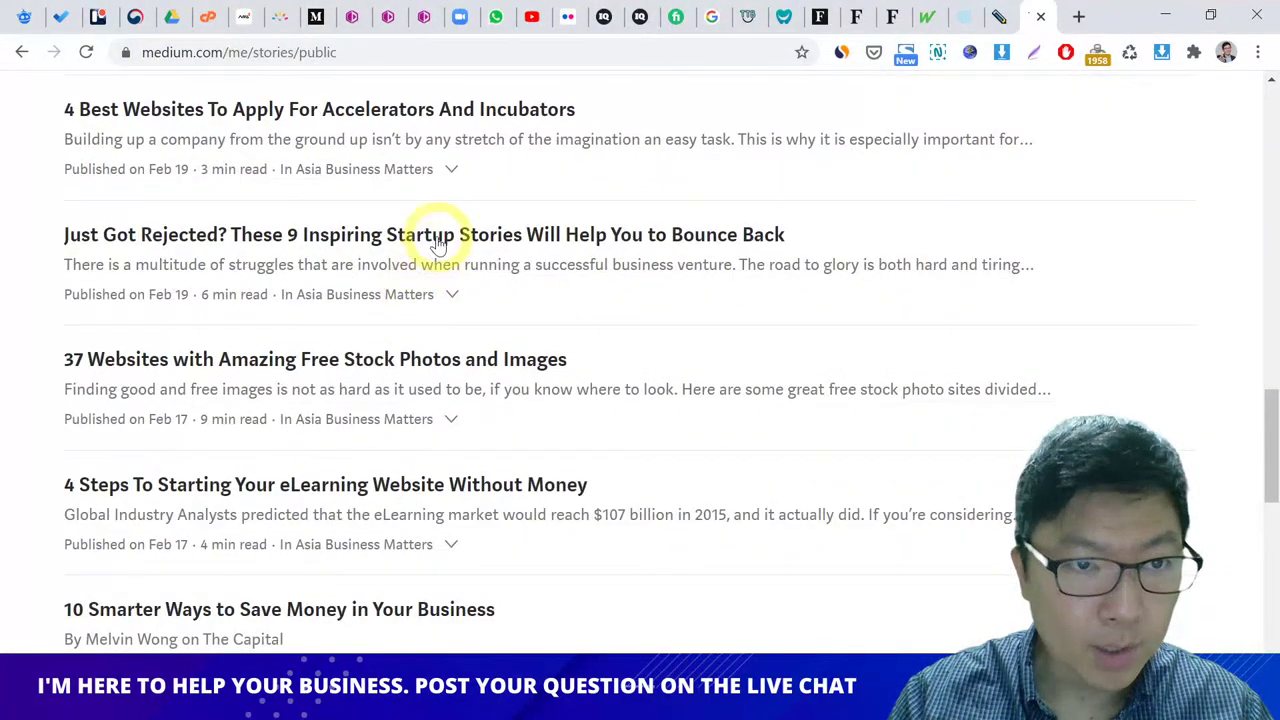
left_click(274, 242)
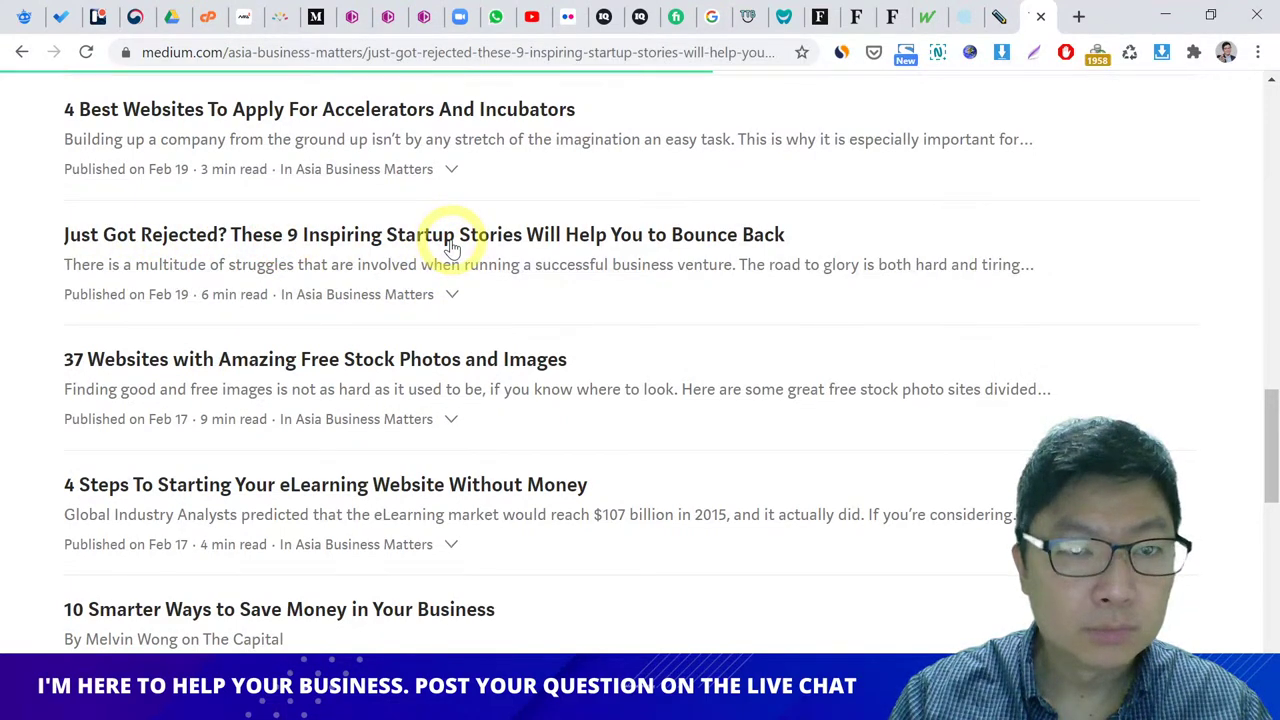
left_click(23, 55)
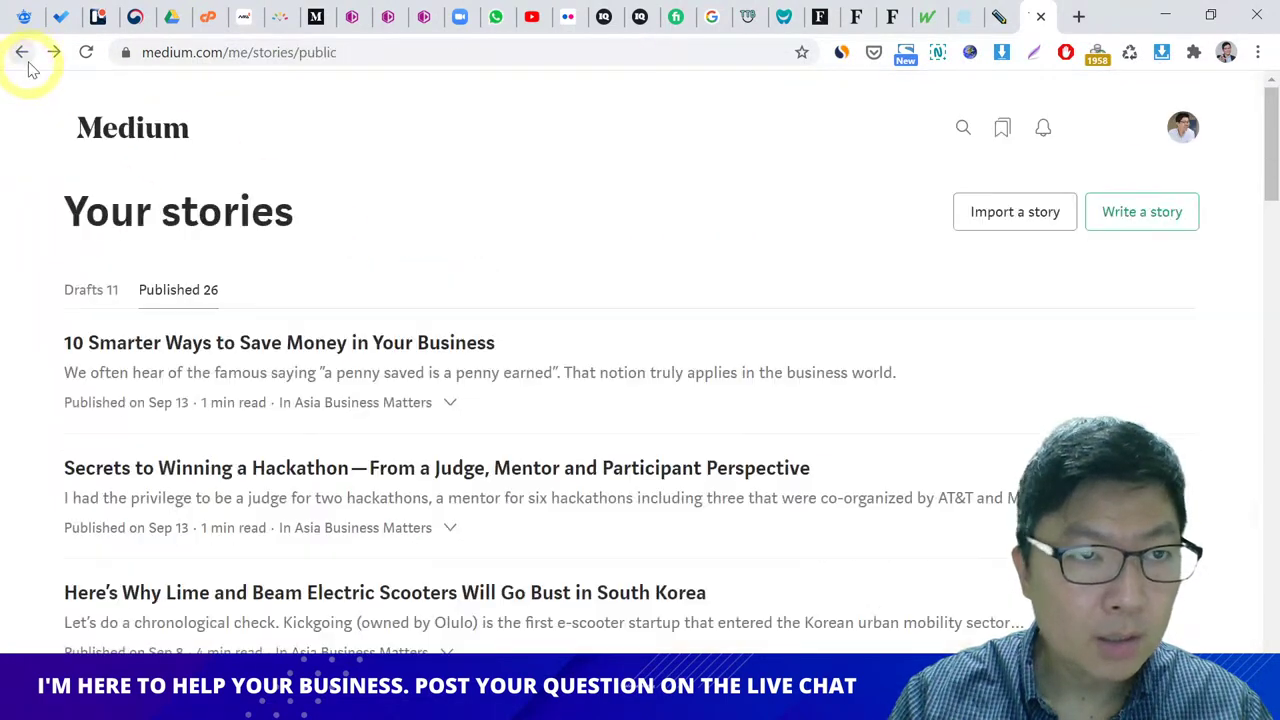
Step: Open 'Why Paper Tickets Will Be With Us For Many Years To Come' in a new tab
scroll(360, 345, "down", 20)
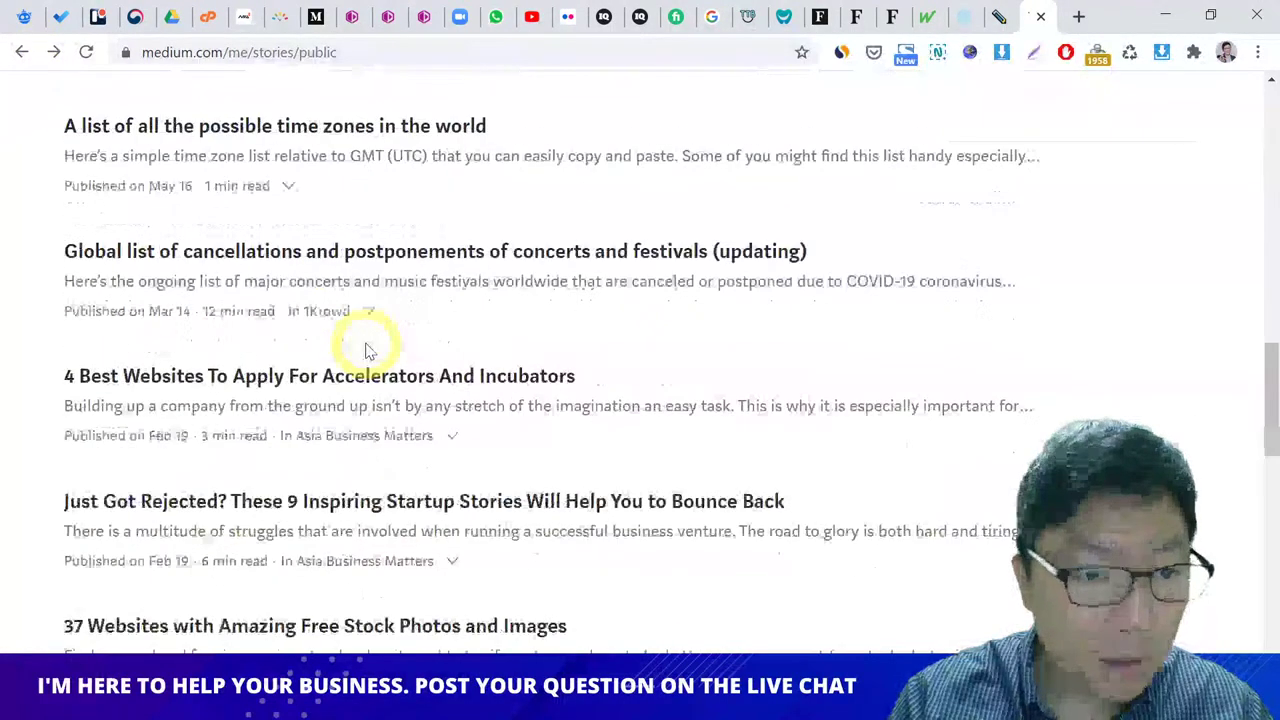
scroll(366, 350, "down", 15)
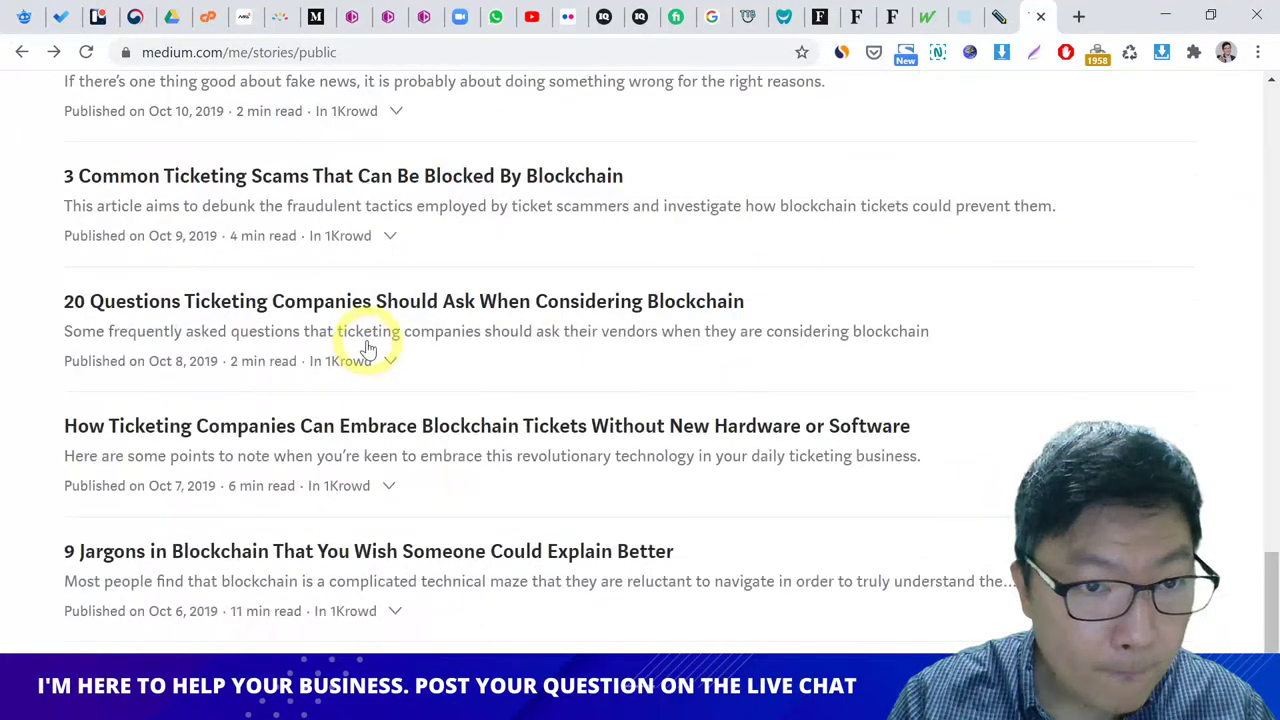
scroll(360, 345, "up", 3)
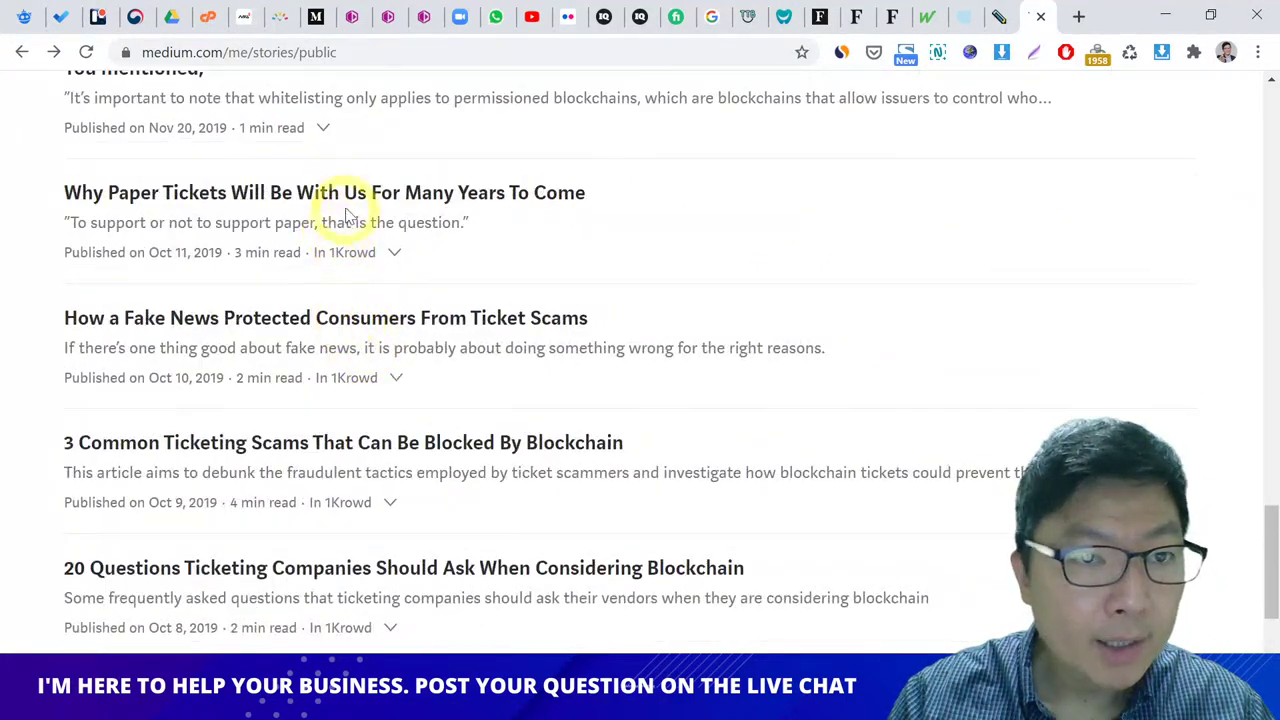
right_click(296, 200)
left_click(320, 206)
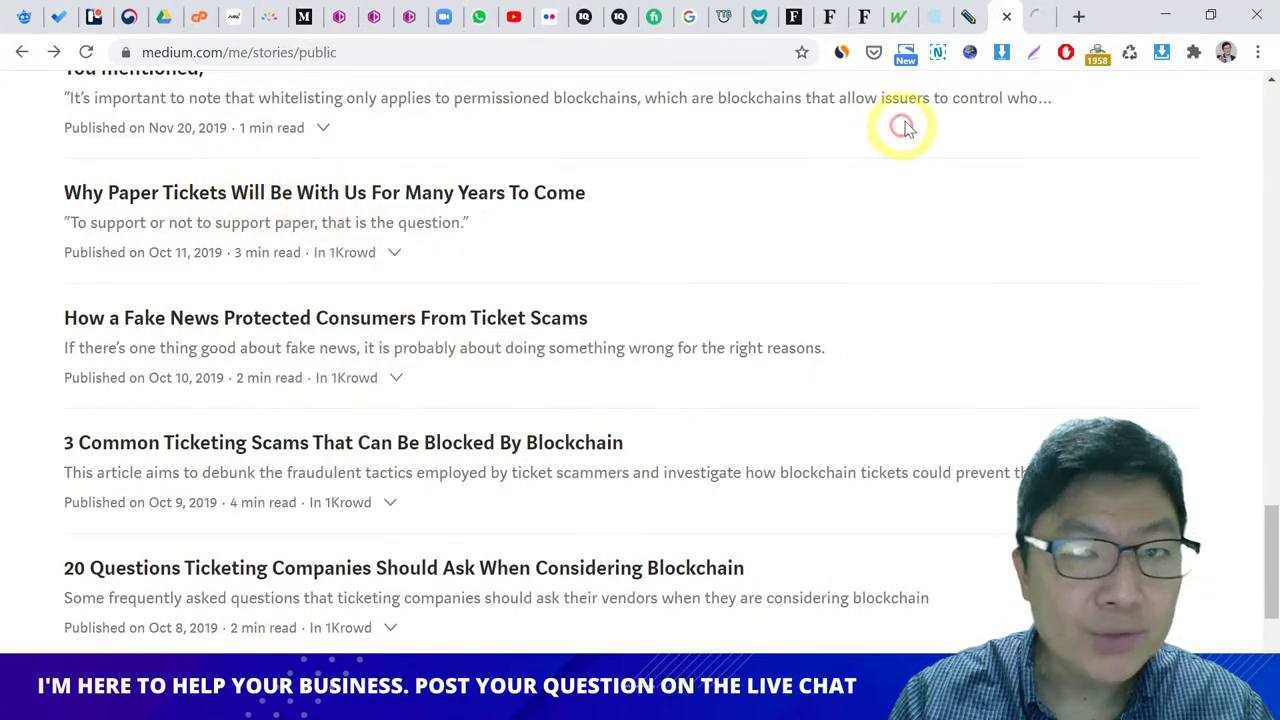
Step: Switch to the Why Paper Tickets article and scroll down to its 'first published at' link
left_click(1039, 28)
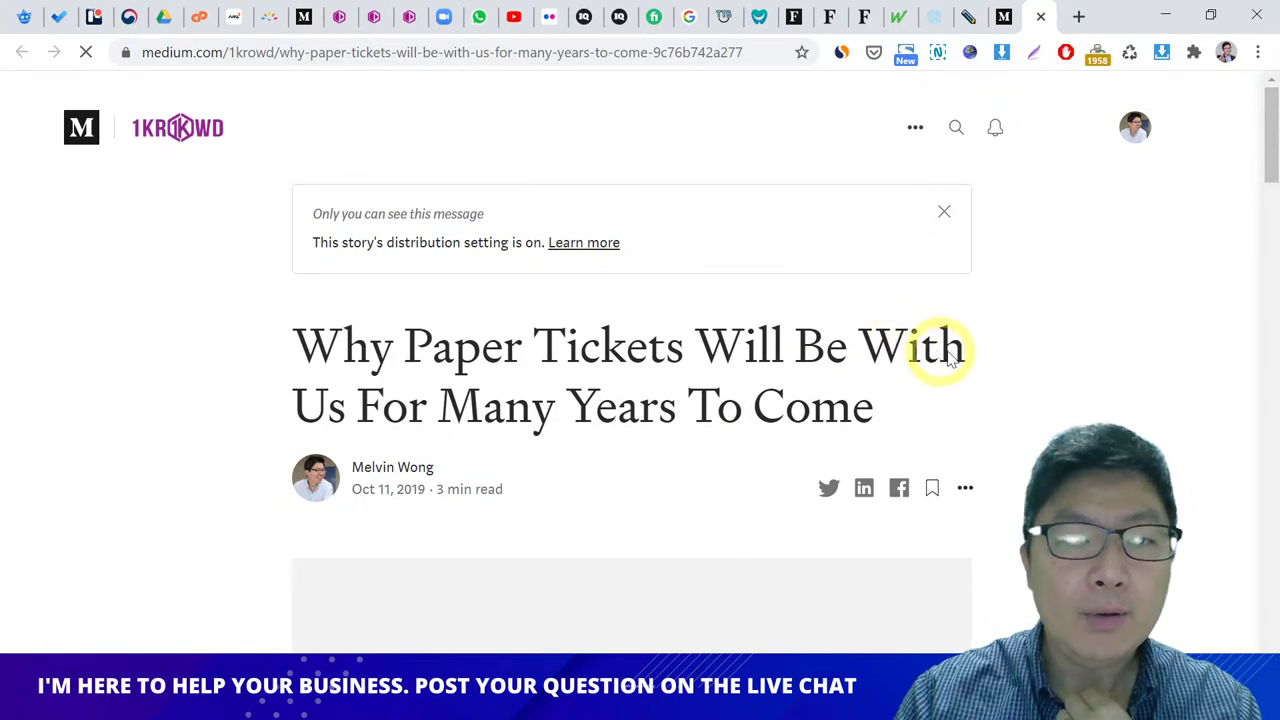
scroll(1010, 352, "down", 5)
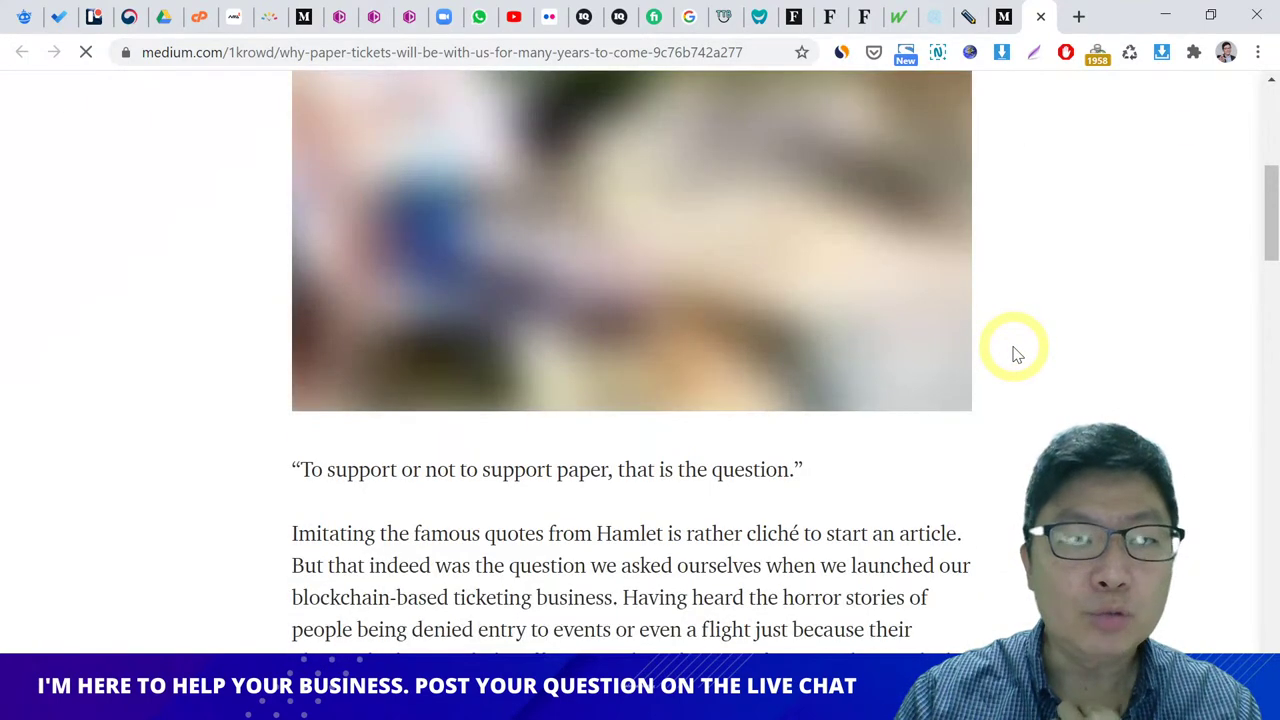
scroll(1012, 352, "down", 10)
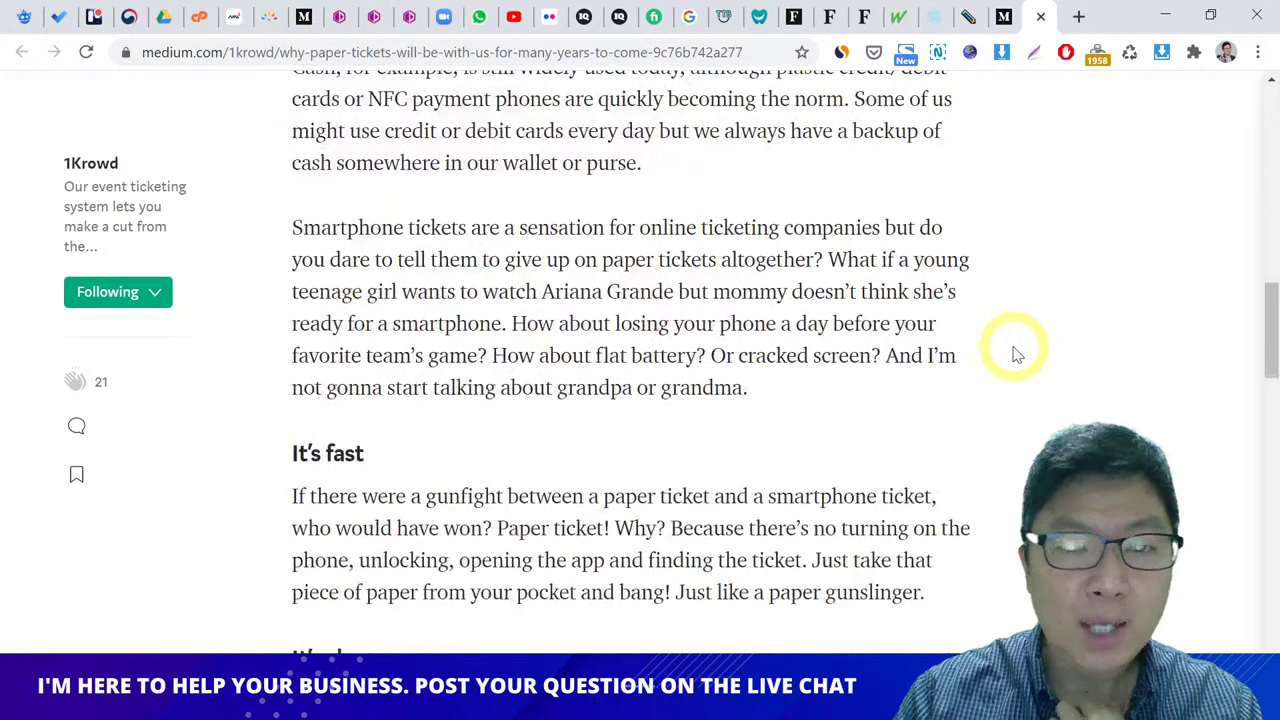
scroll(1012, 352, "down", 15)
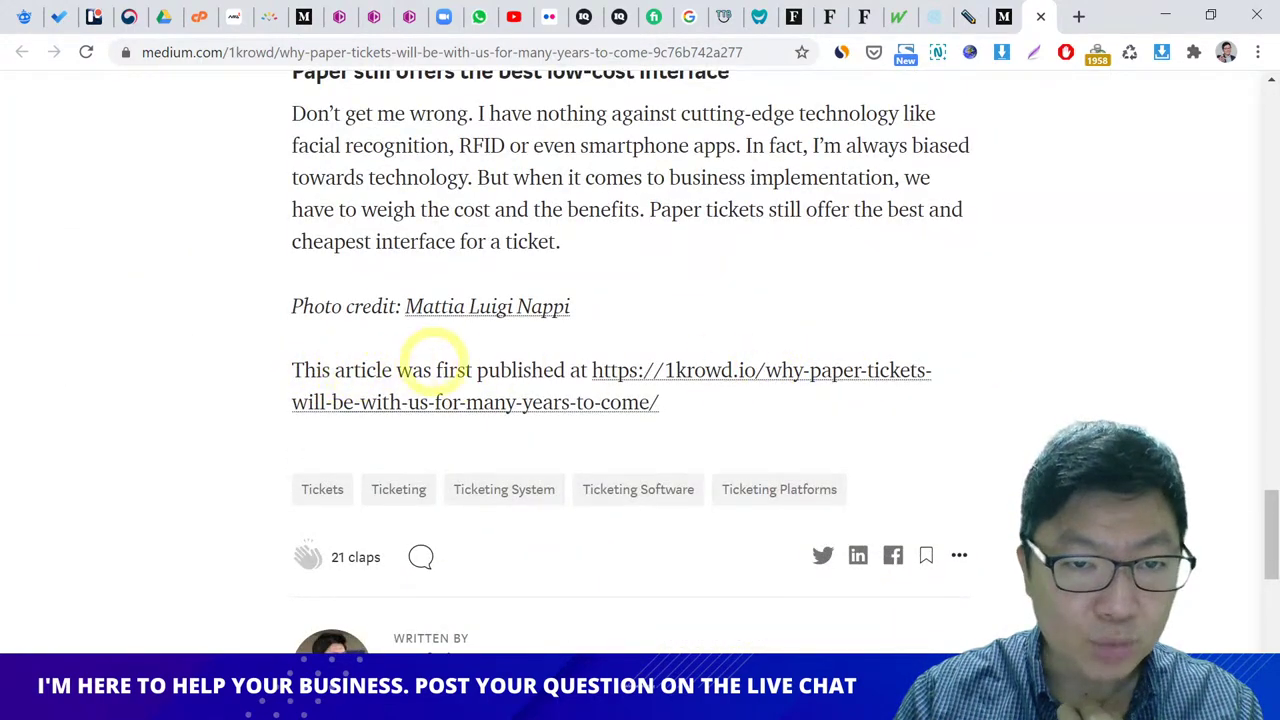
Step: Open the original 1krowd.io link in a new tab, find it unreachable, and return to Medium
right_click(737, 372)
left_click(990, 386)
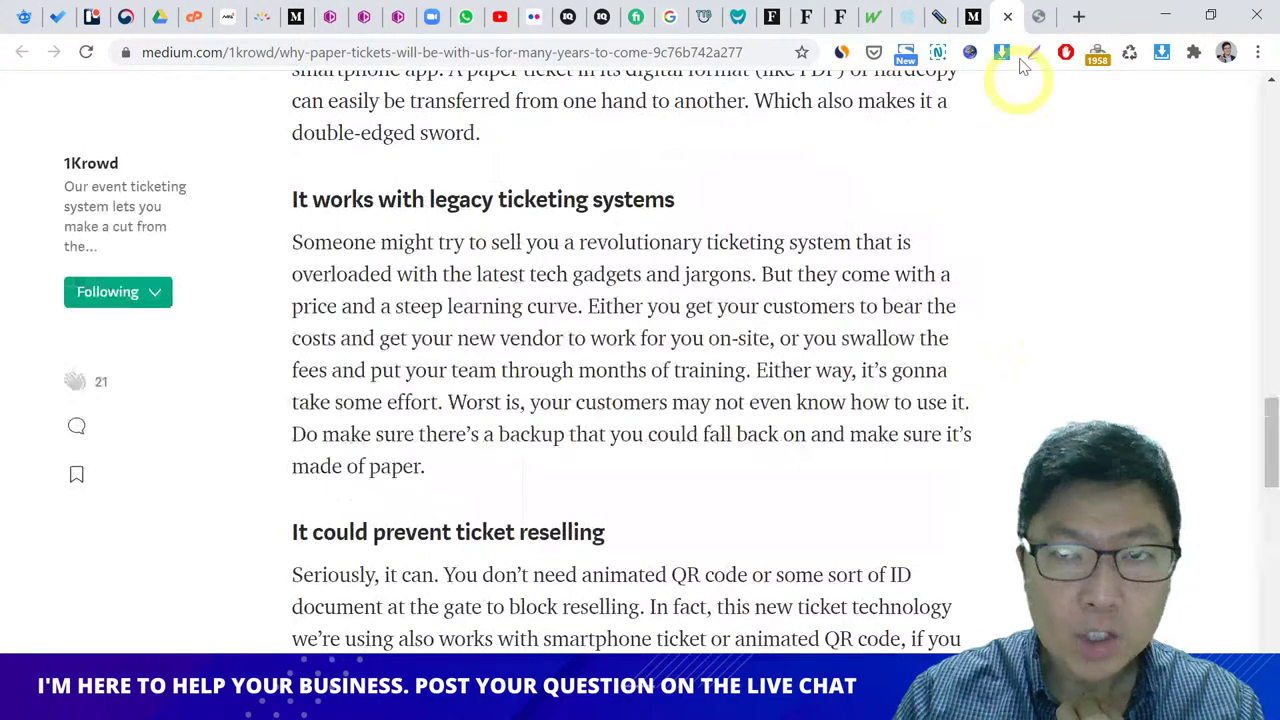
left_click(1040, 18)
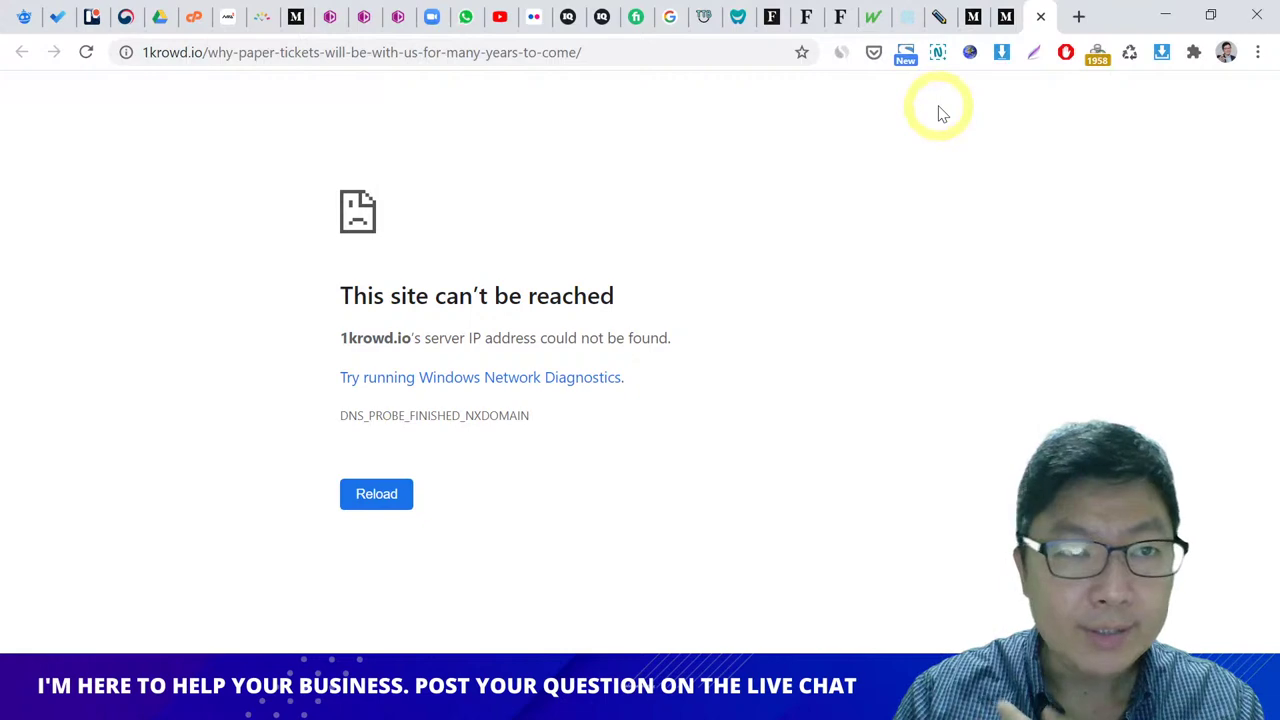
left_click(180, 52)
left_click(207, 52)
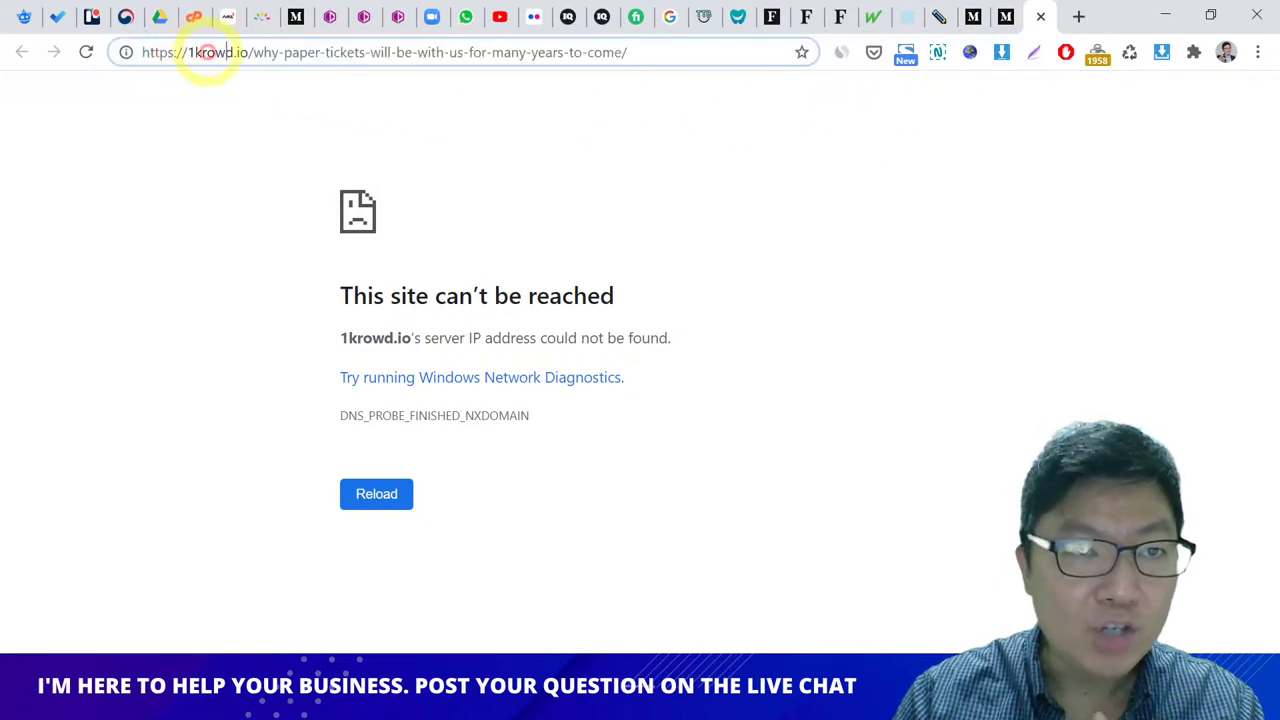
left_click(1006, 17)
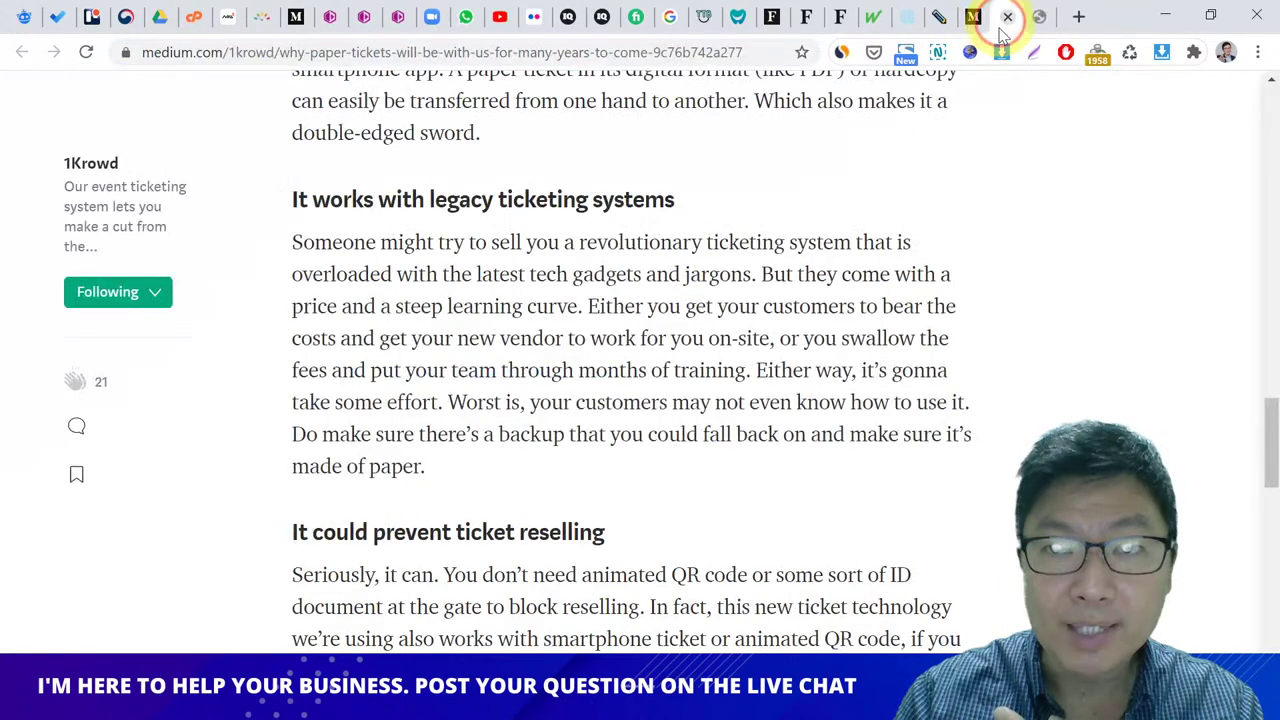
scroll(840, 237, "up", 10)
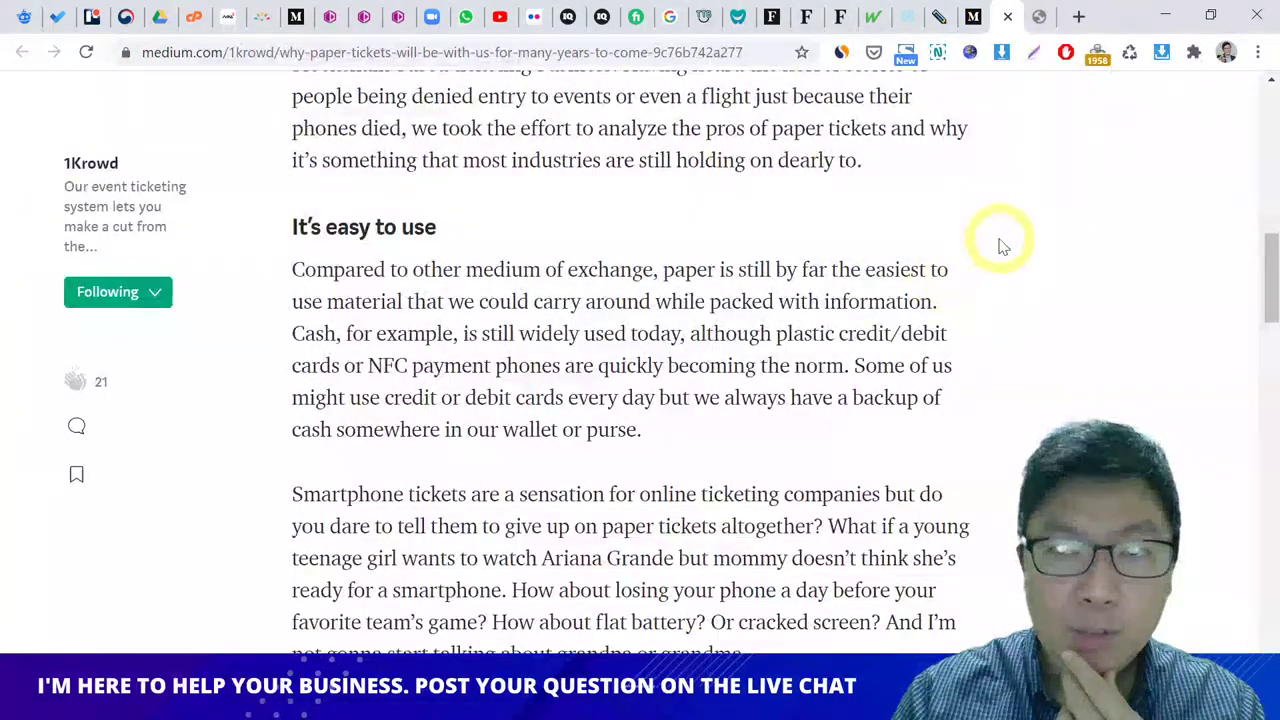
scroll(1000, 243, "up", 5)
Step: Open 1krowd.com in a new tab and go to its /blog page
left_click(1079, 17)
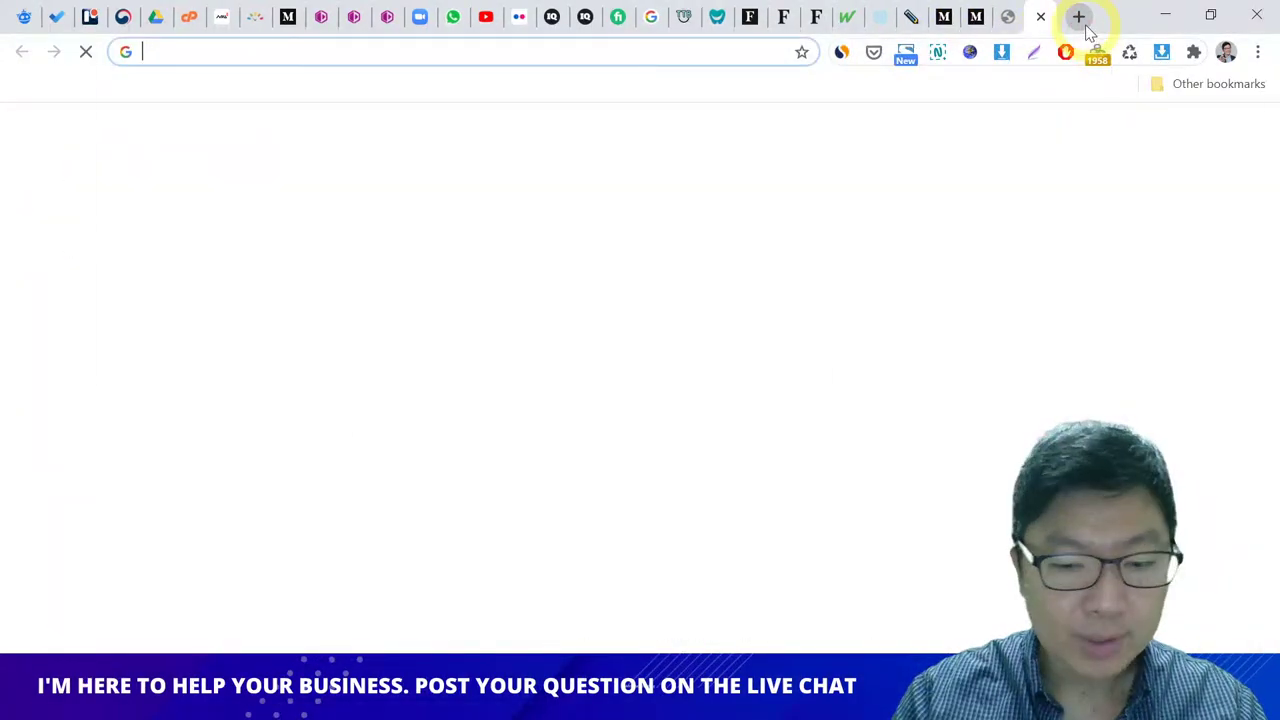
type("1krowd.com")
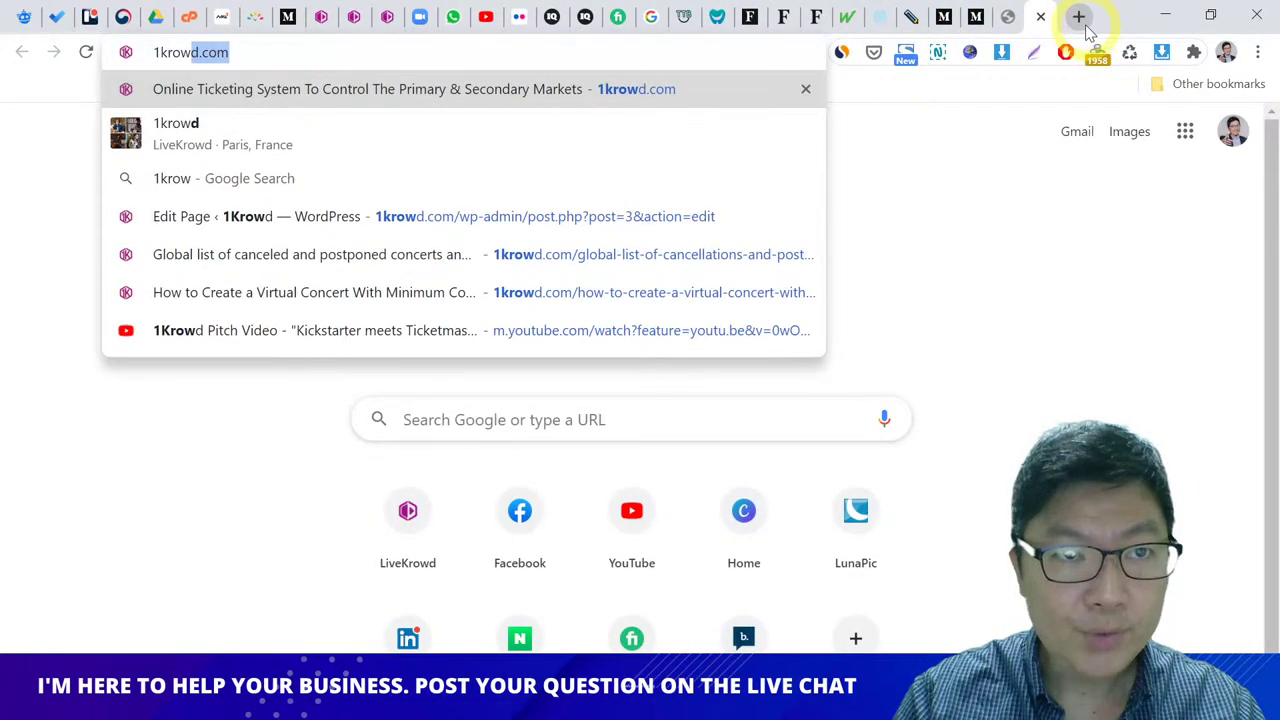
key("Return")
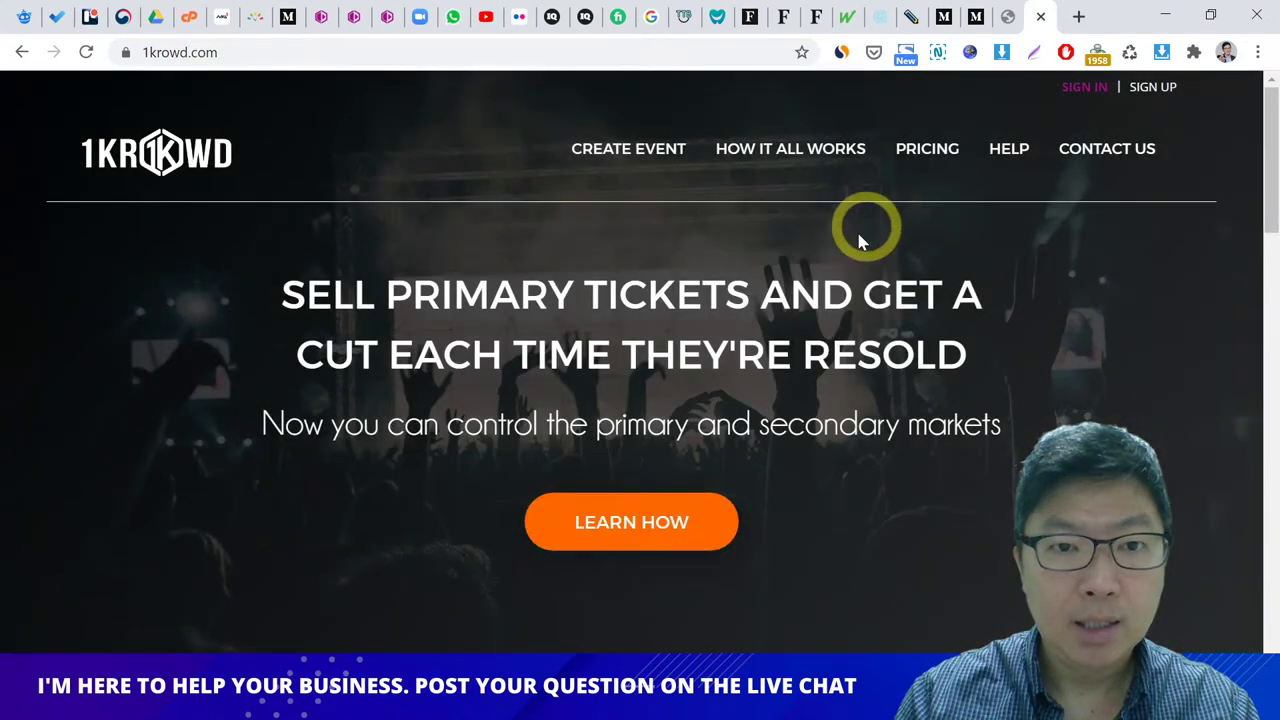
left_click(266, 52)
left_click(288, 52)
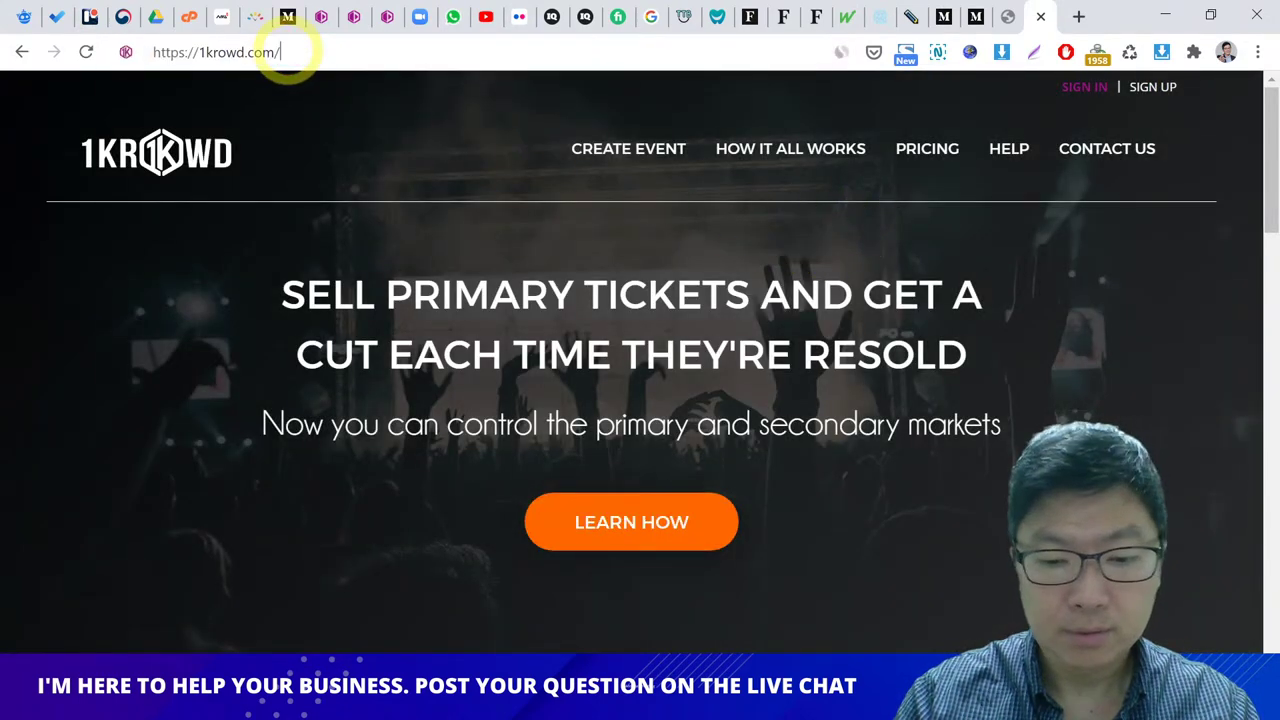
type("blog")
key("Return")
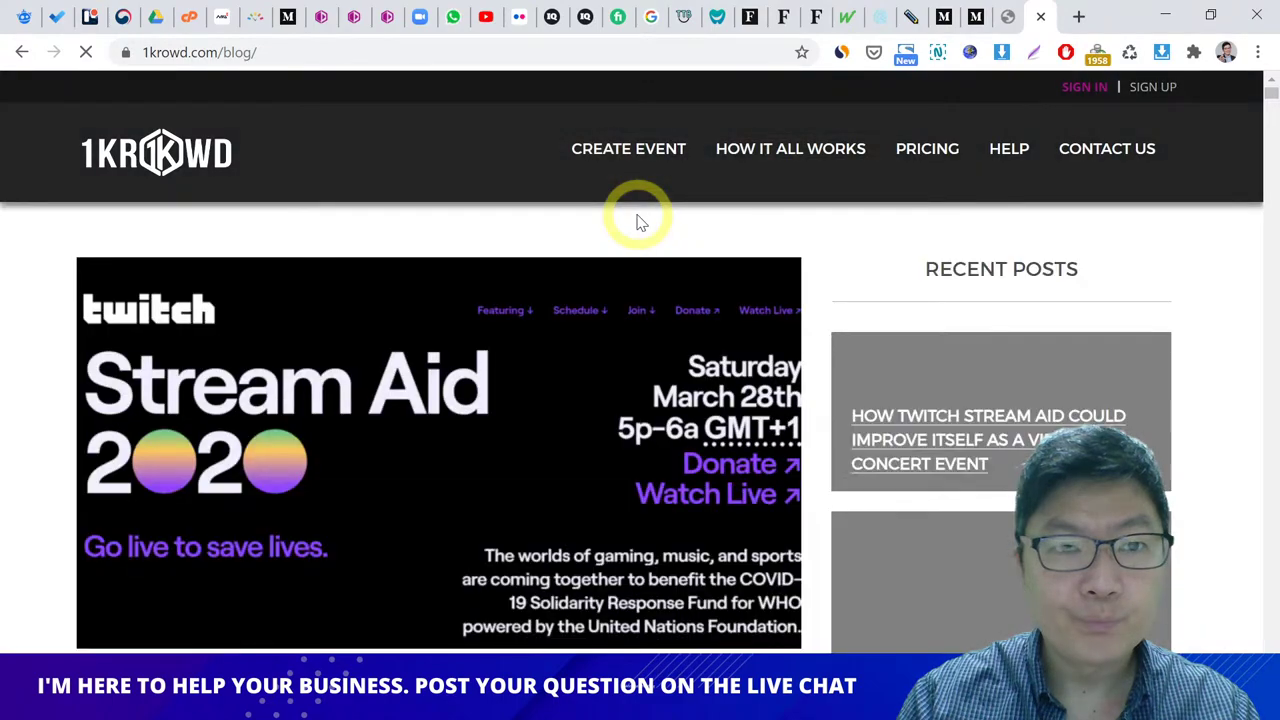
Step: Open the '5 Common Mistakes When Running Virtual Events' post and select its URL
scroll(637, 222, "down", 3)
scroll(857, 284, "down", 15)
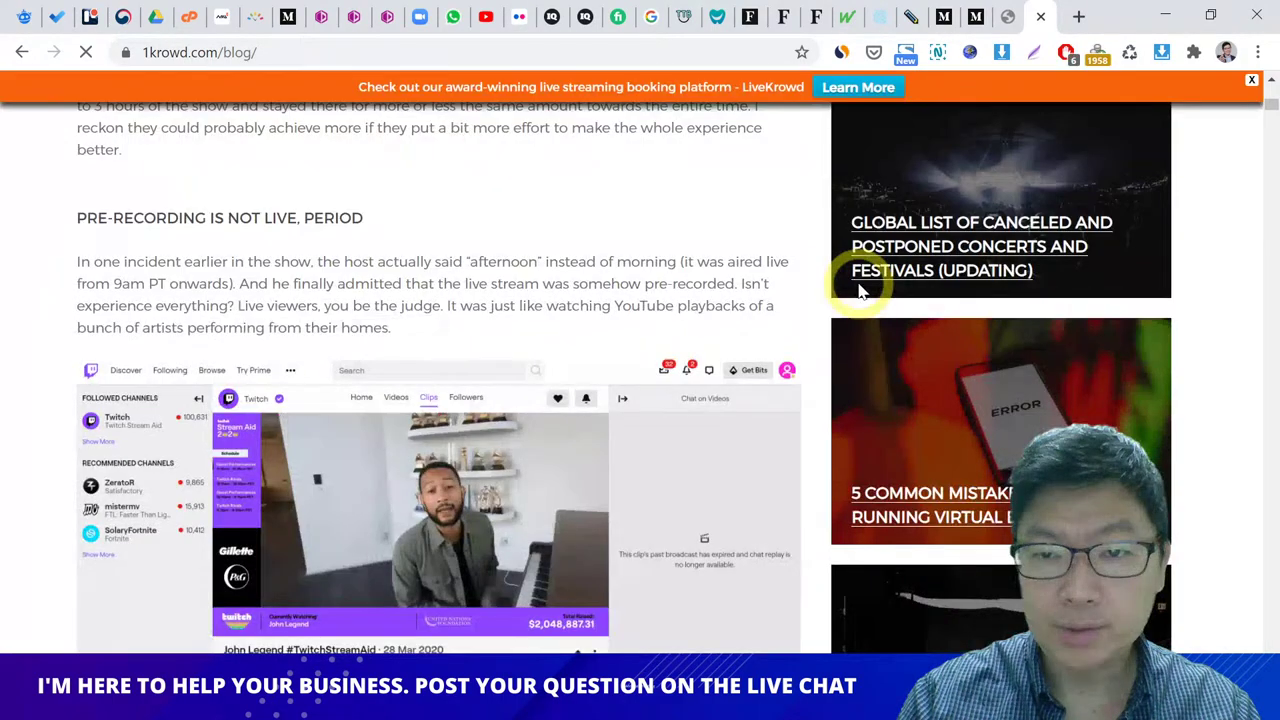
scroll(945, 347, "down", 6)
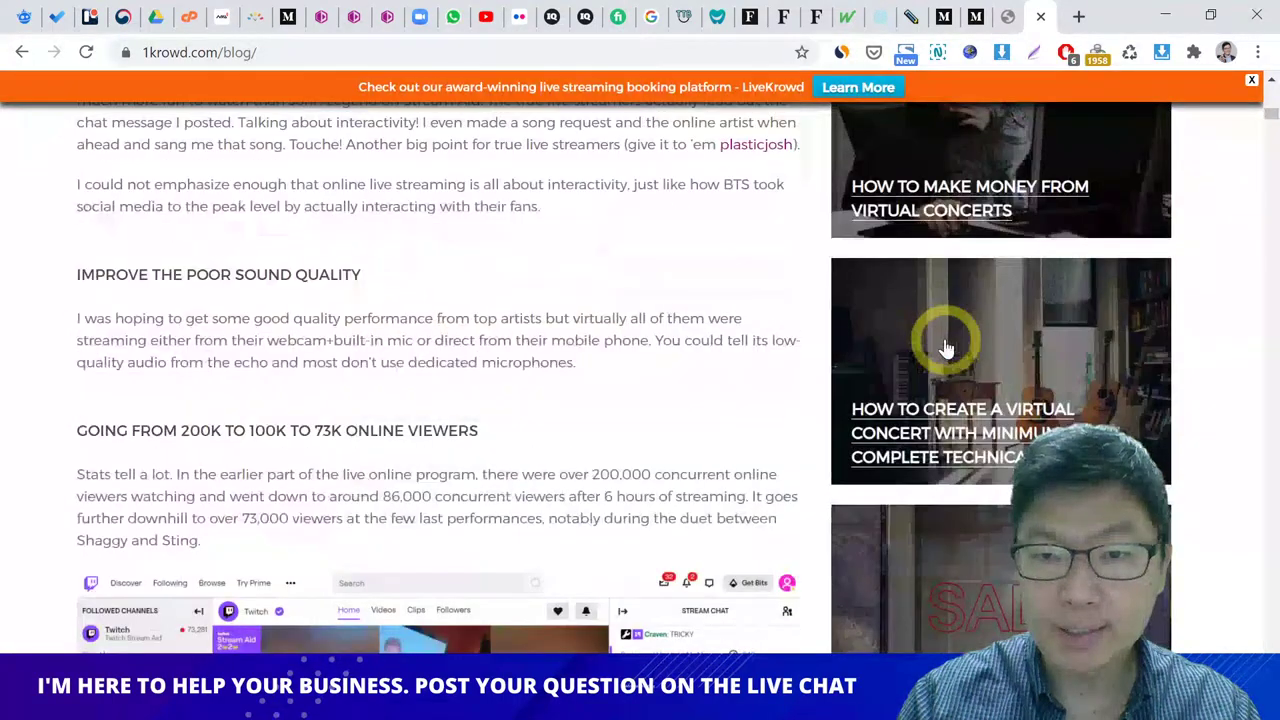
scroll(945, 347, "down", 6)
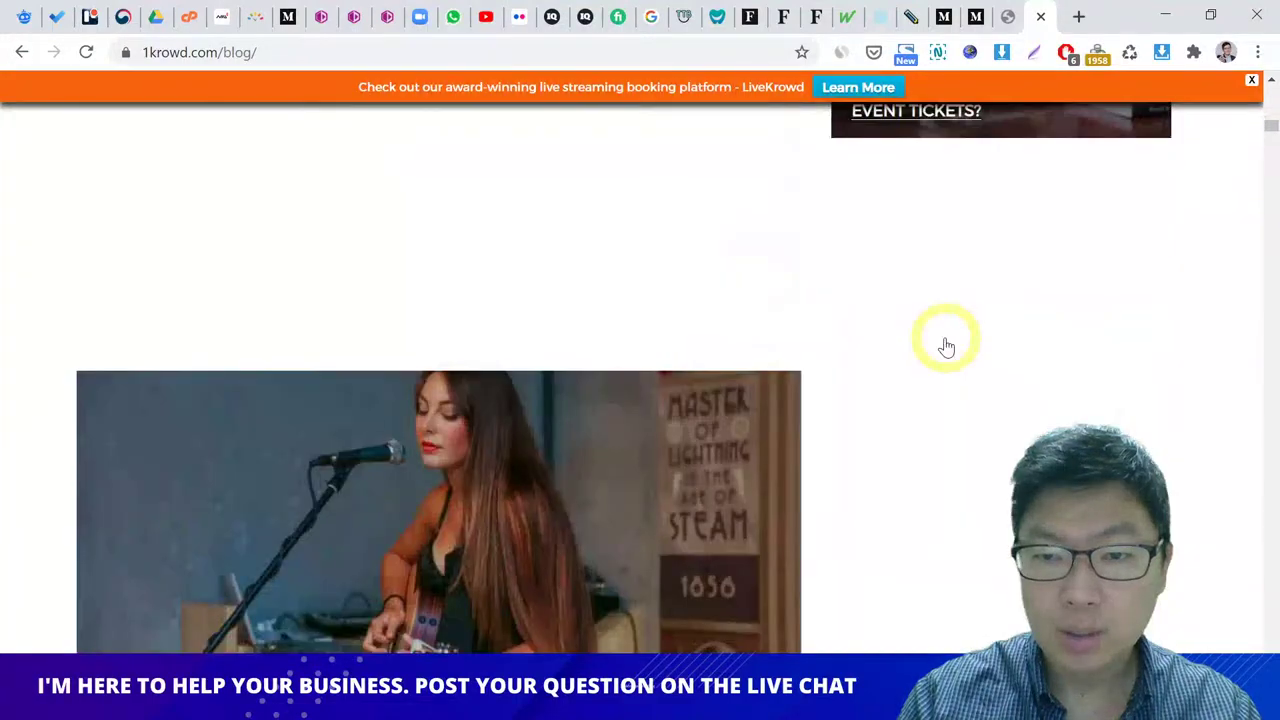
scroll(945, 334, "up", 9)
scroll(935, 303, "up", 4)
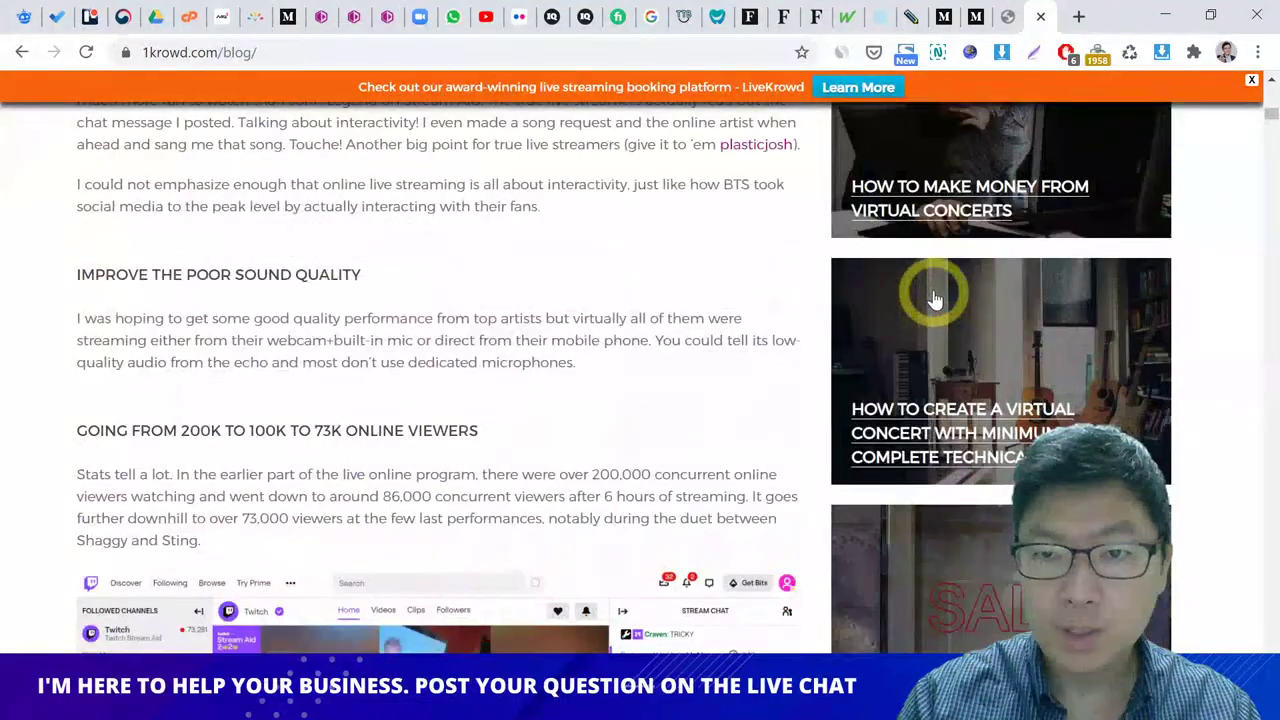
scroll(955, 335, "down", 6)
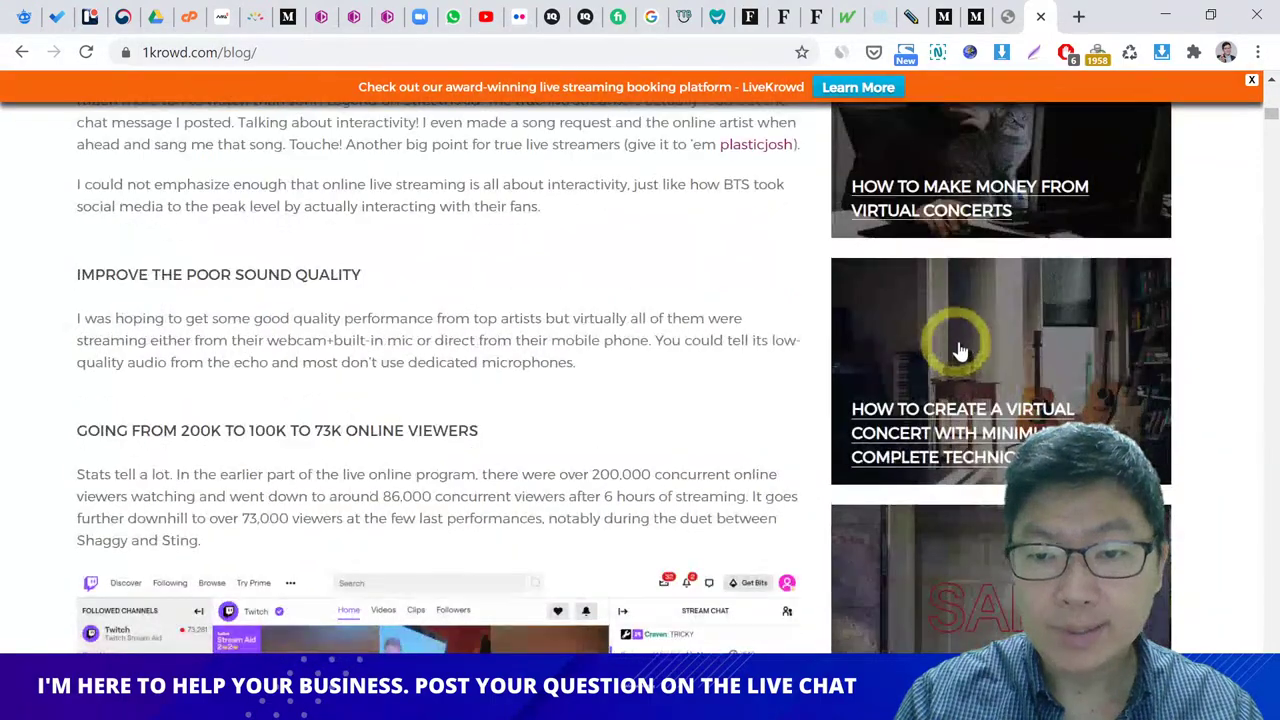
scroll(934, 320, "up", 6)
scroll(930, 298, "up", 4)
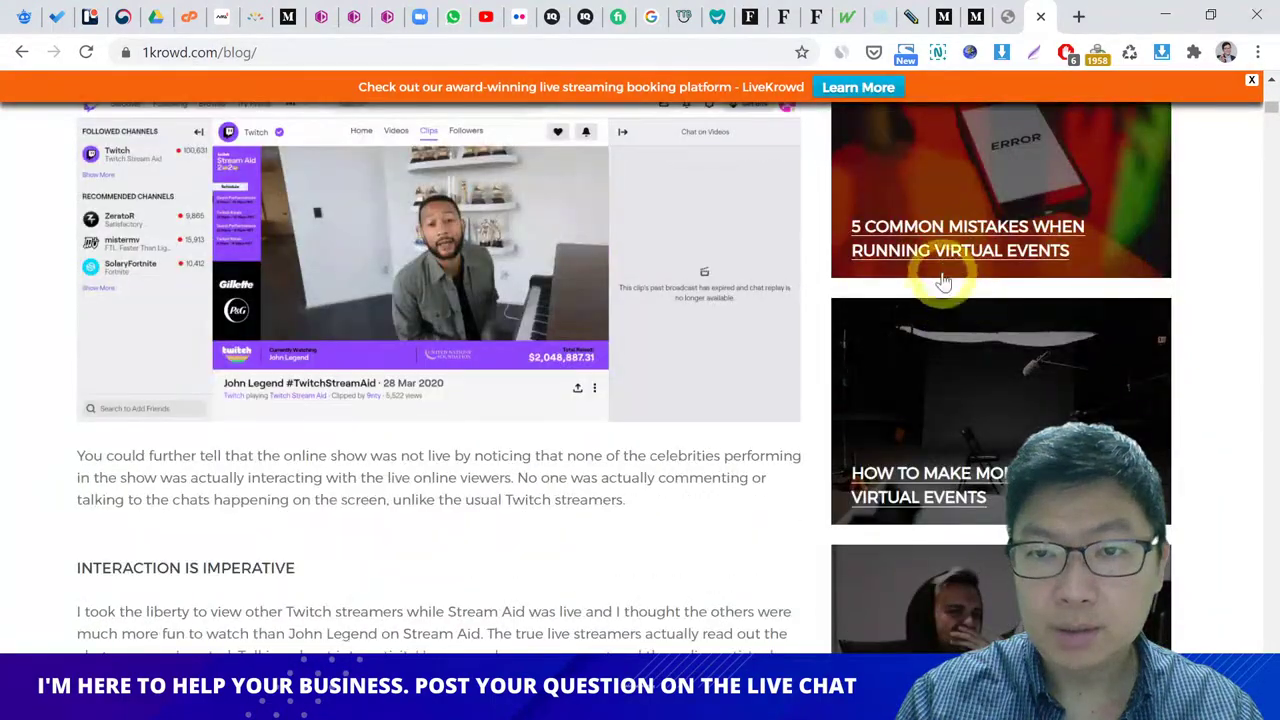
left_click(927, 258)
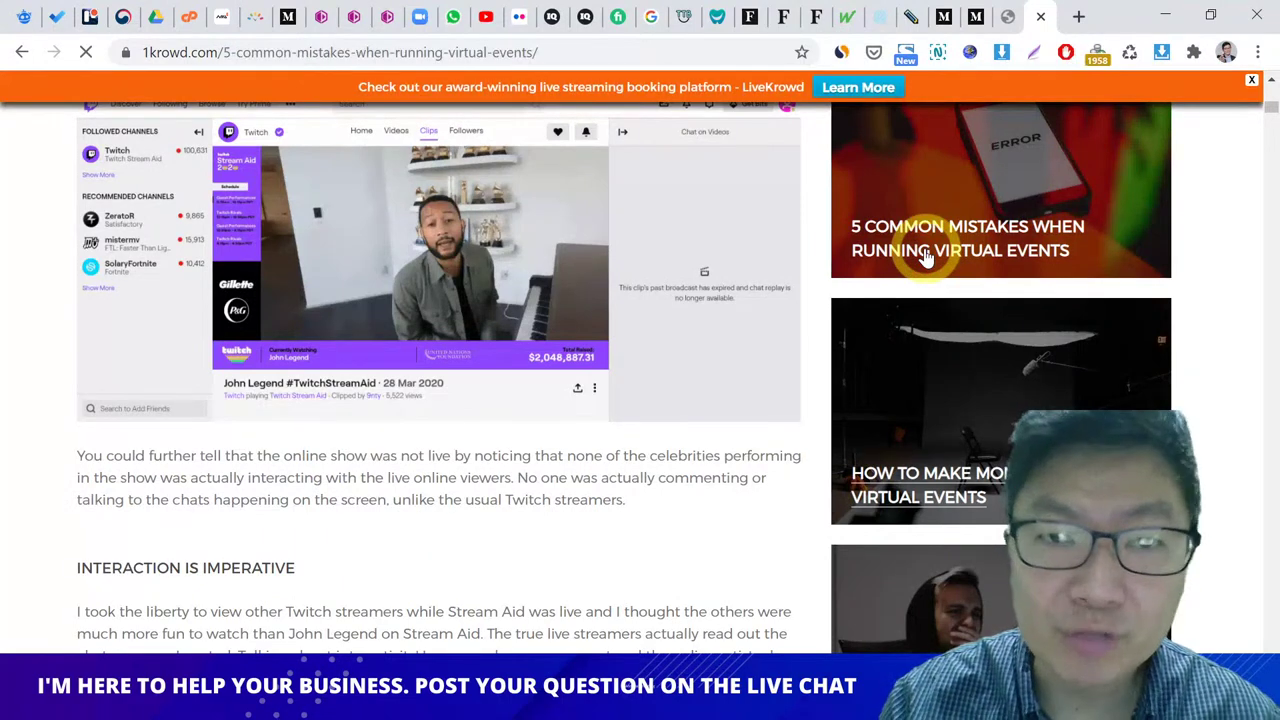
left_click(500, 55)
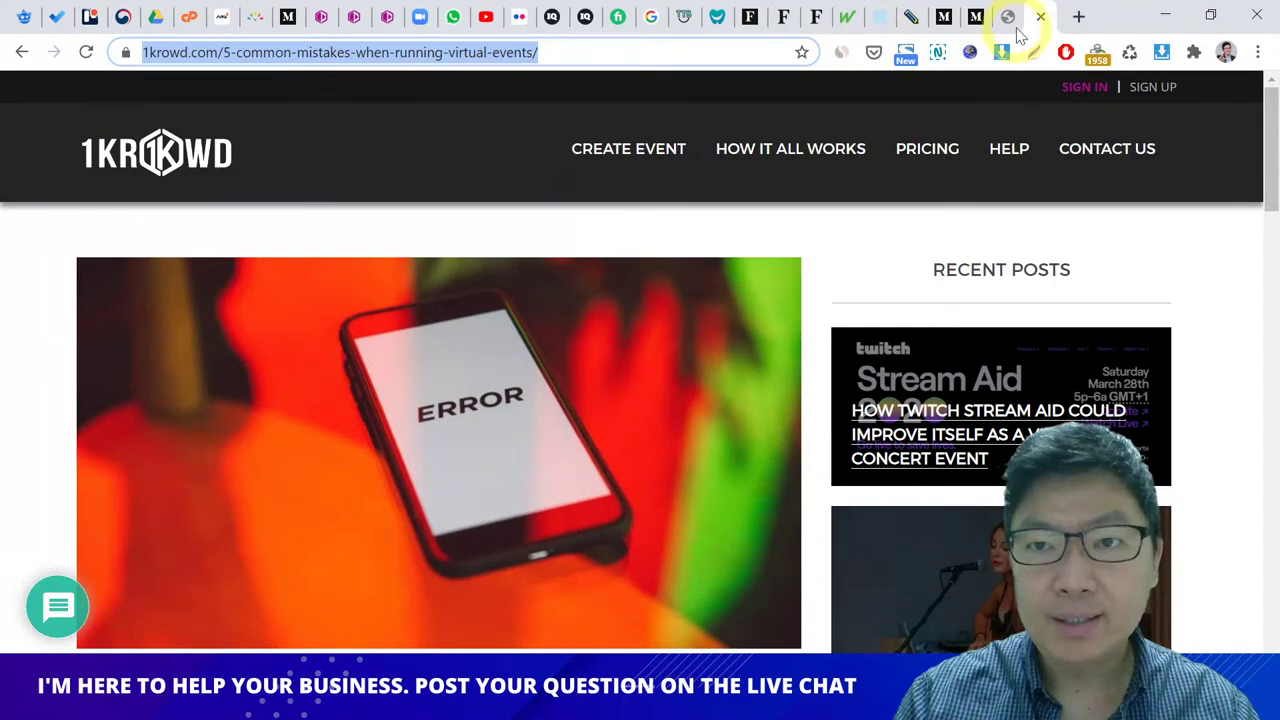
scroll(515, 270, "down", 4)
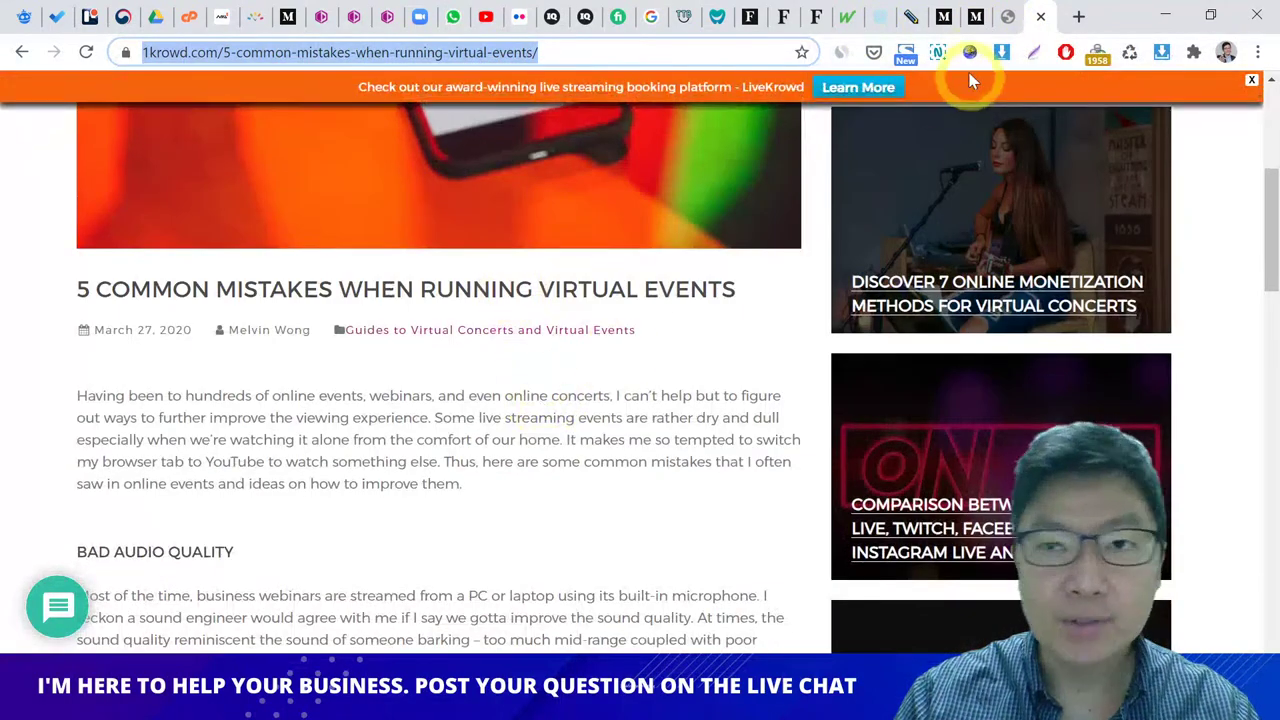
left_click(975, 16)
Step: Start a new story draft from the 1Krowd publication's menu
scroll(1000, 125, "up", 5)
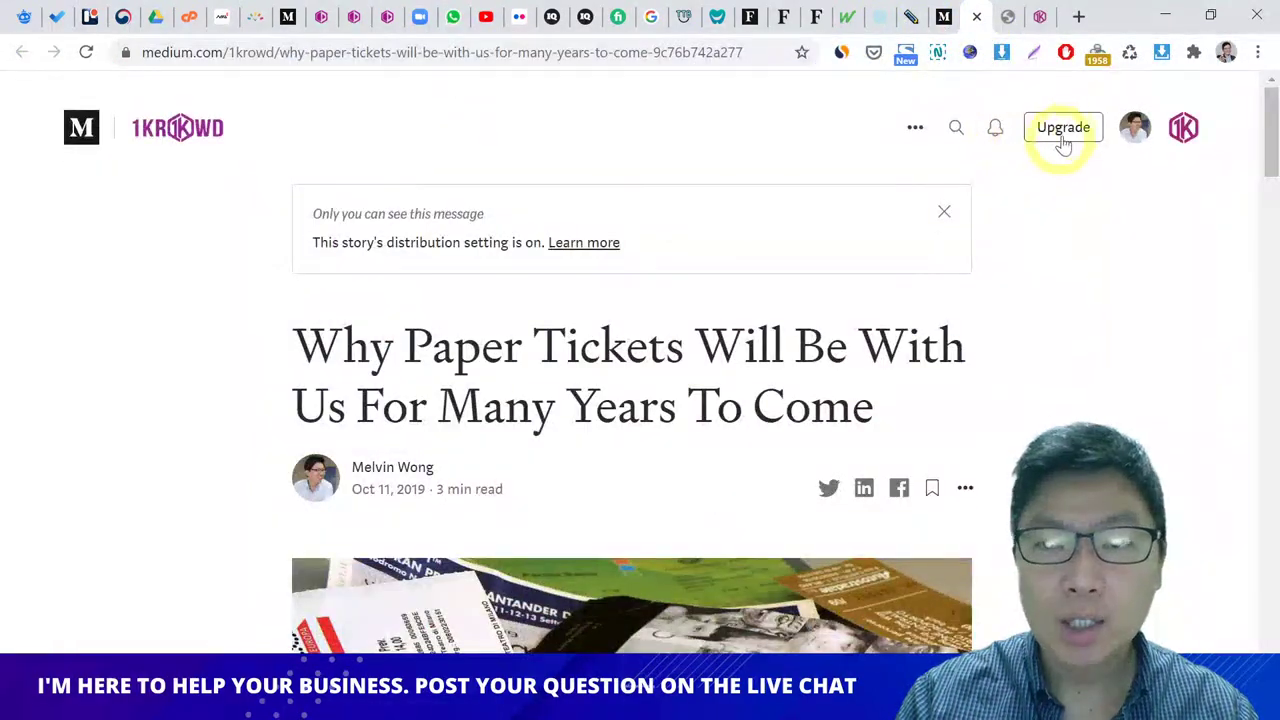
left_click(1183, 127)
left_click(1128, 212)
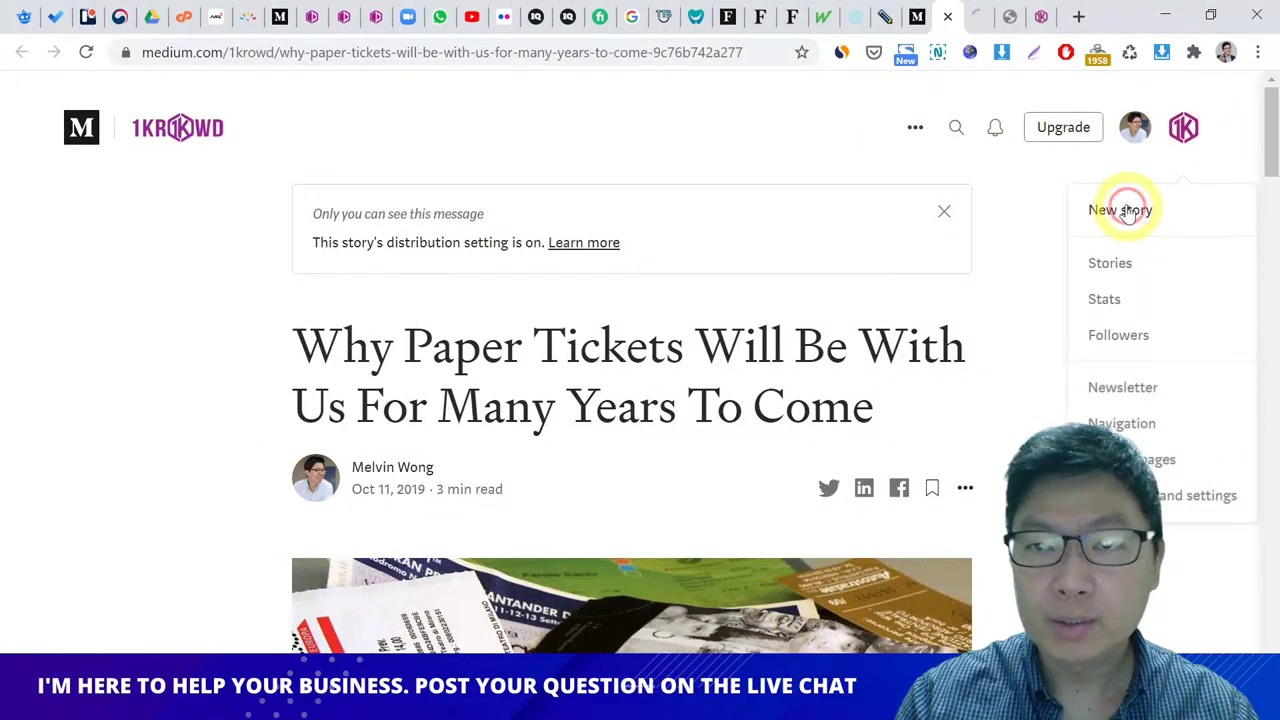
left_click(975, 16)
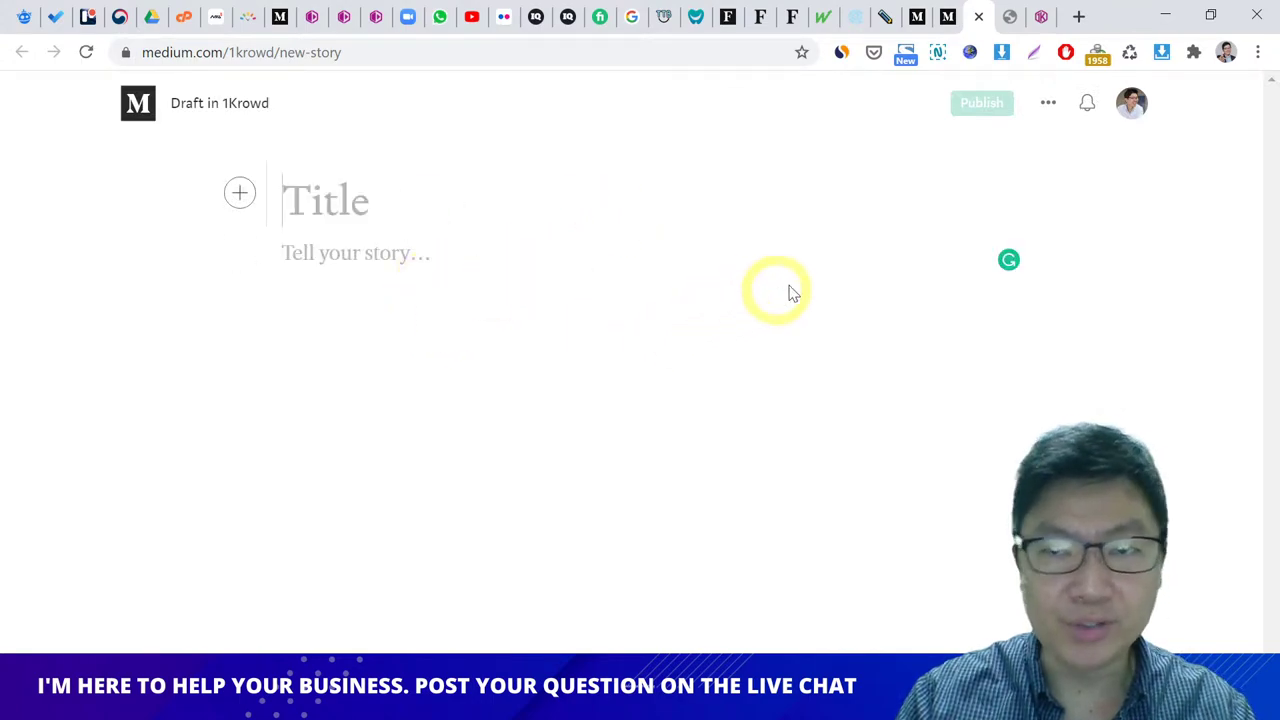
left_click(948, 17)
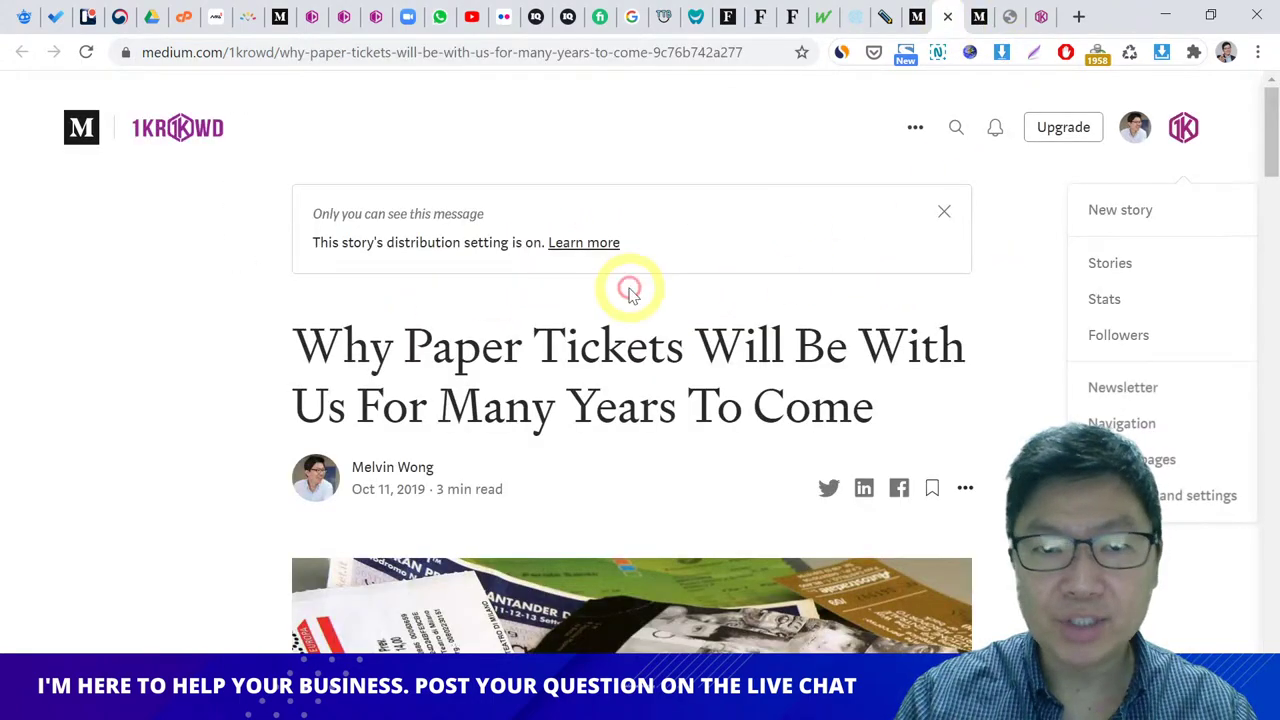
scroll(625, 295, "down", 20)
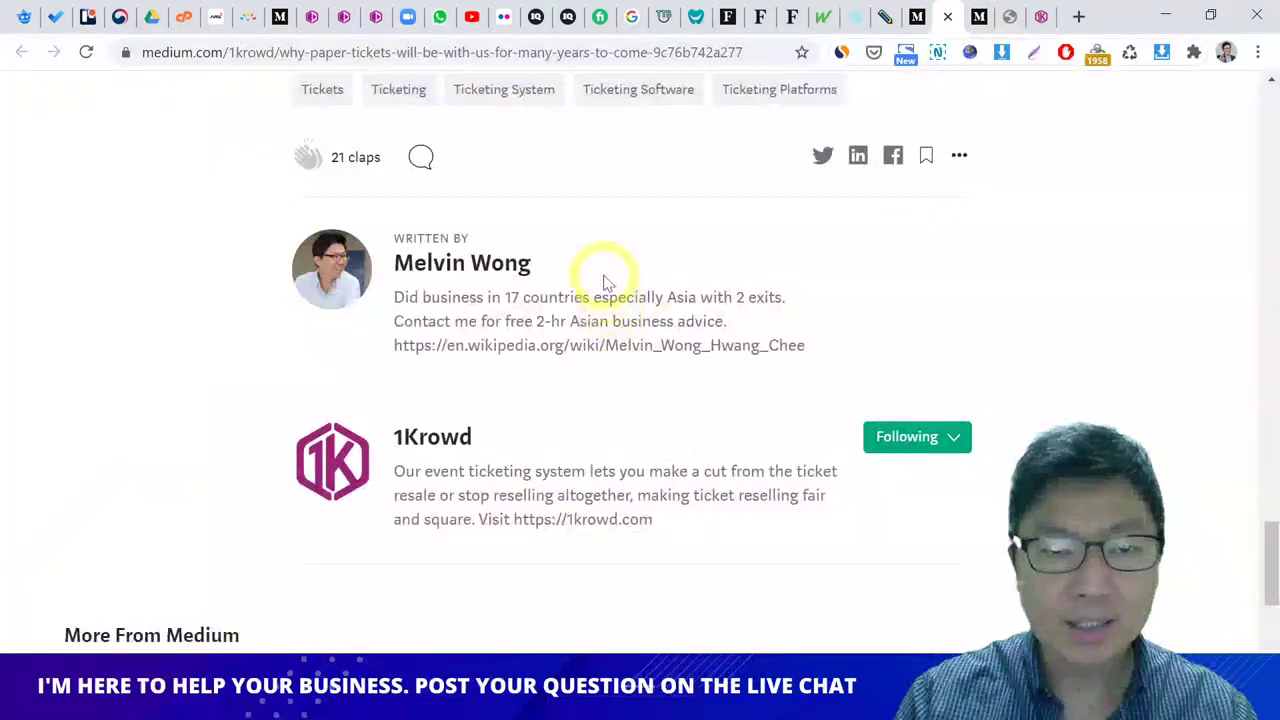
scroll(600, 275, "up", 3)
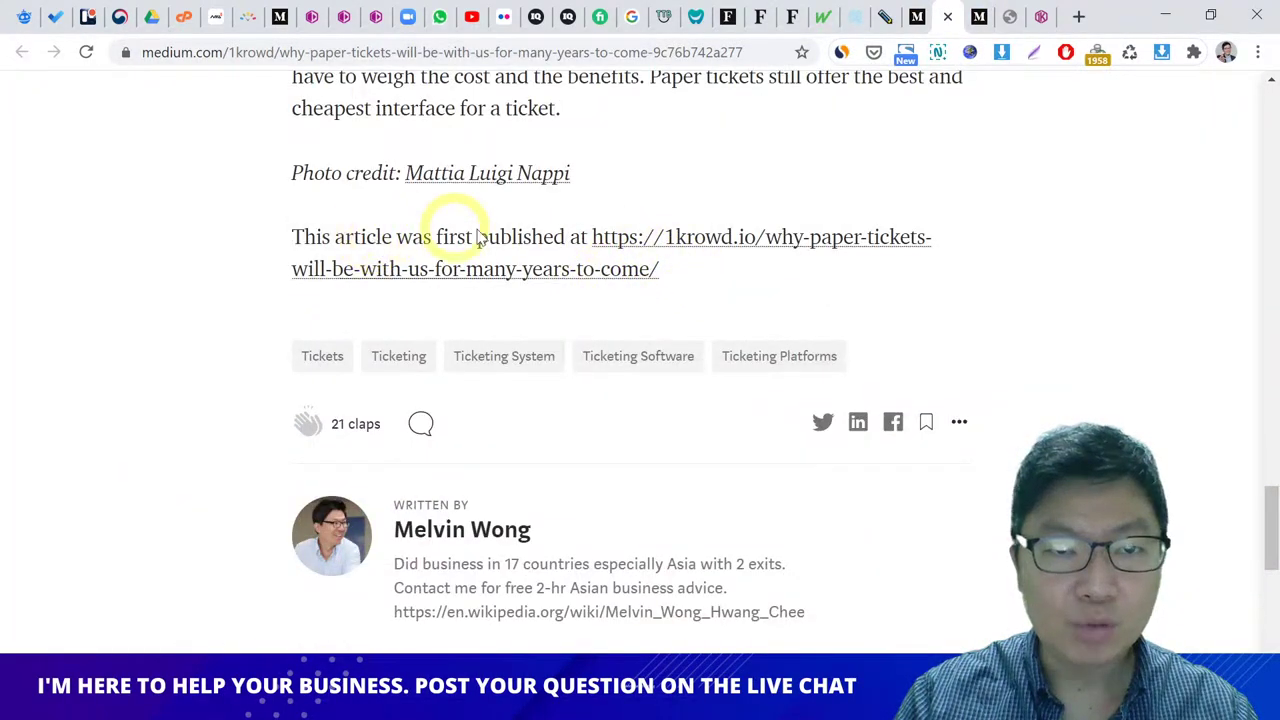
Step: Open the original article's page, then type placeholder text 'sdfdfffssf' into the draft body
left_click(1012, 17)
left_click(860, 87)
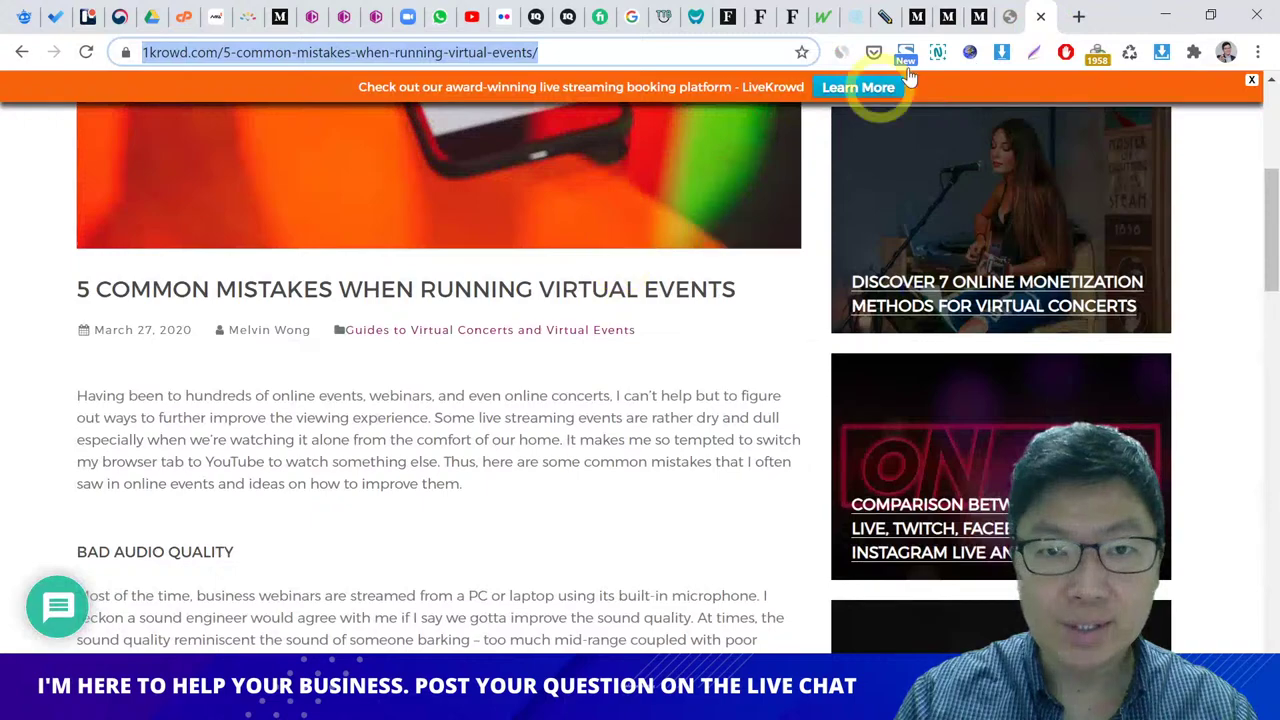
left_click(1009, 17)
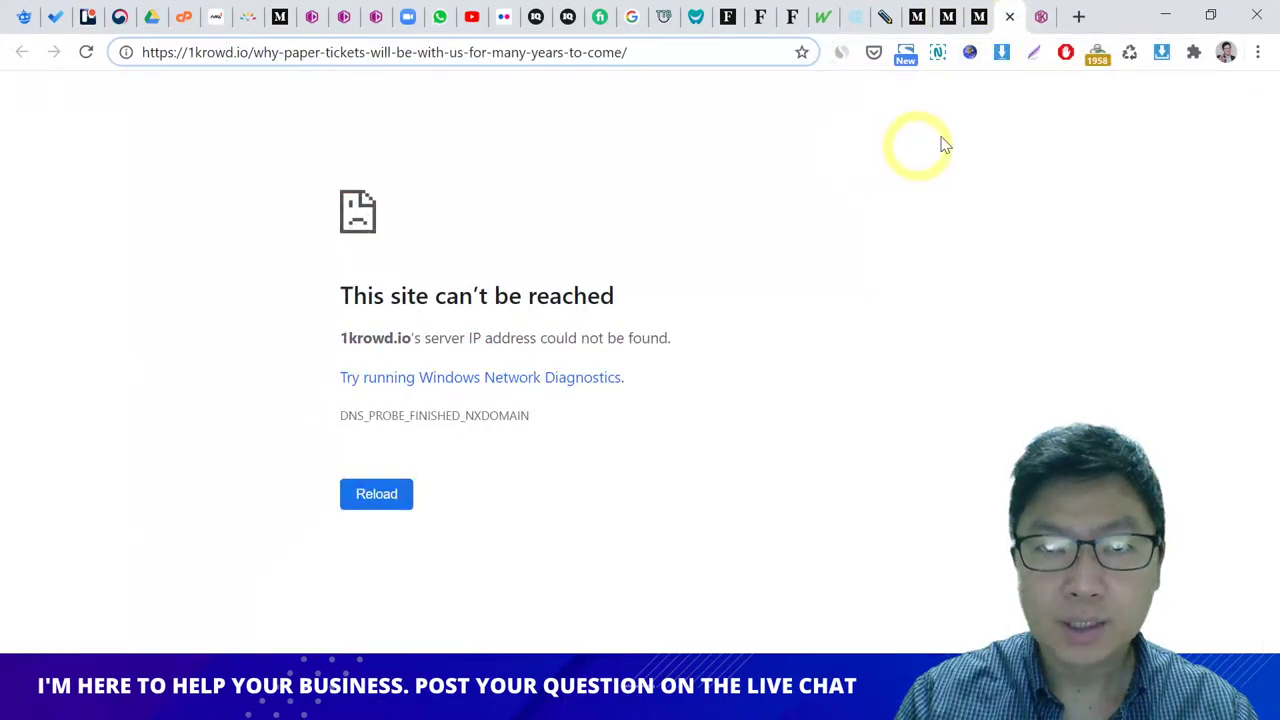
left_click(985, 17)
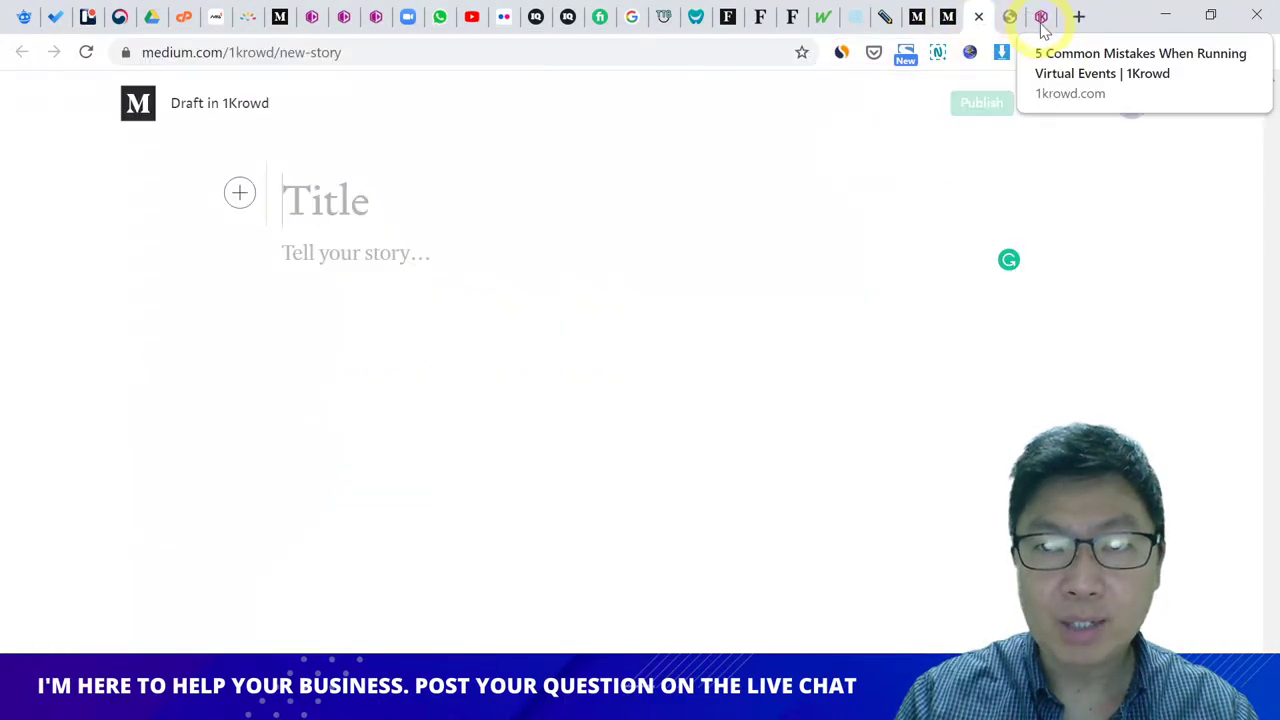
left_click(1041, 20)
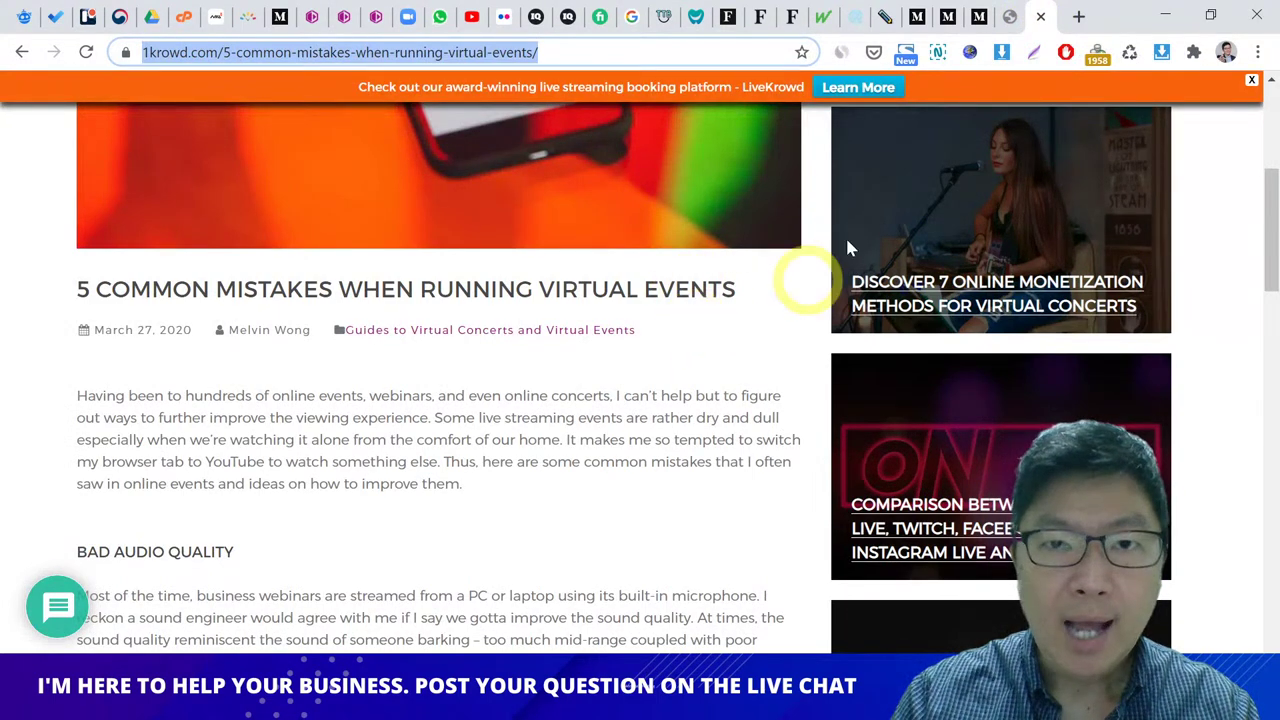
left_click(979, 20)
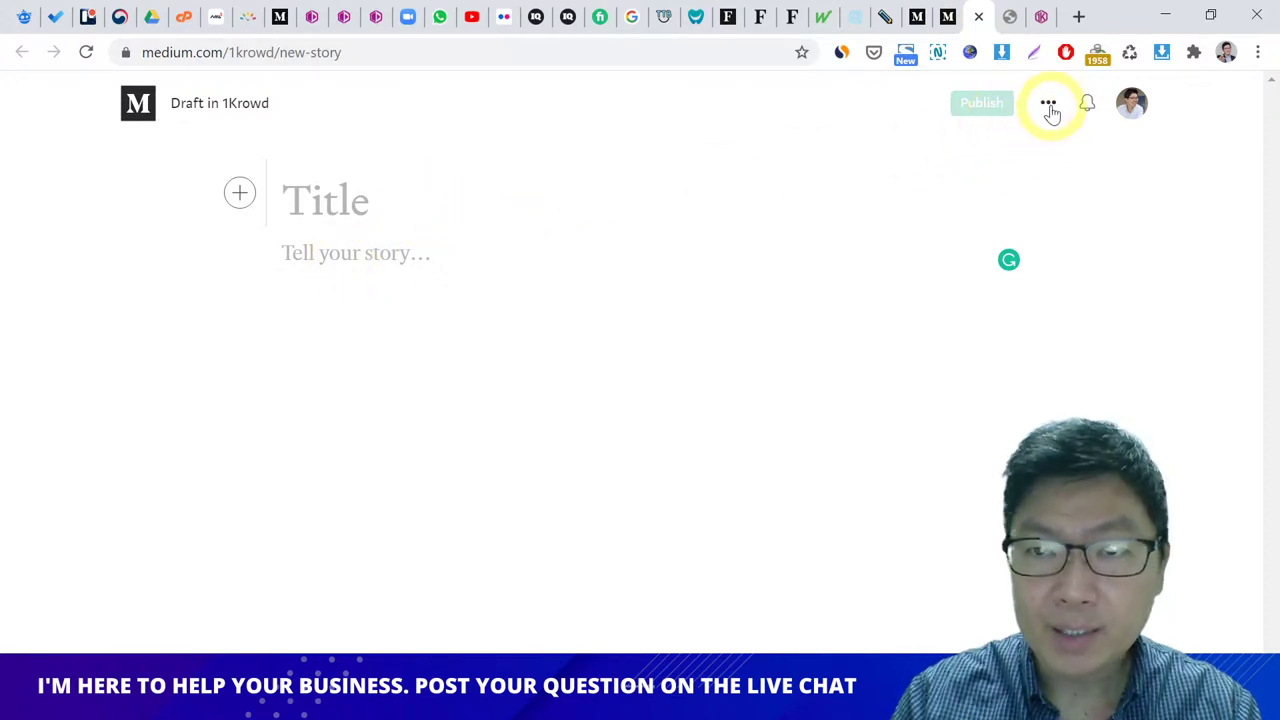
left_click(1049, 106)
left_click(409, 203)
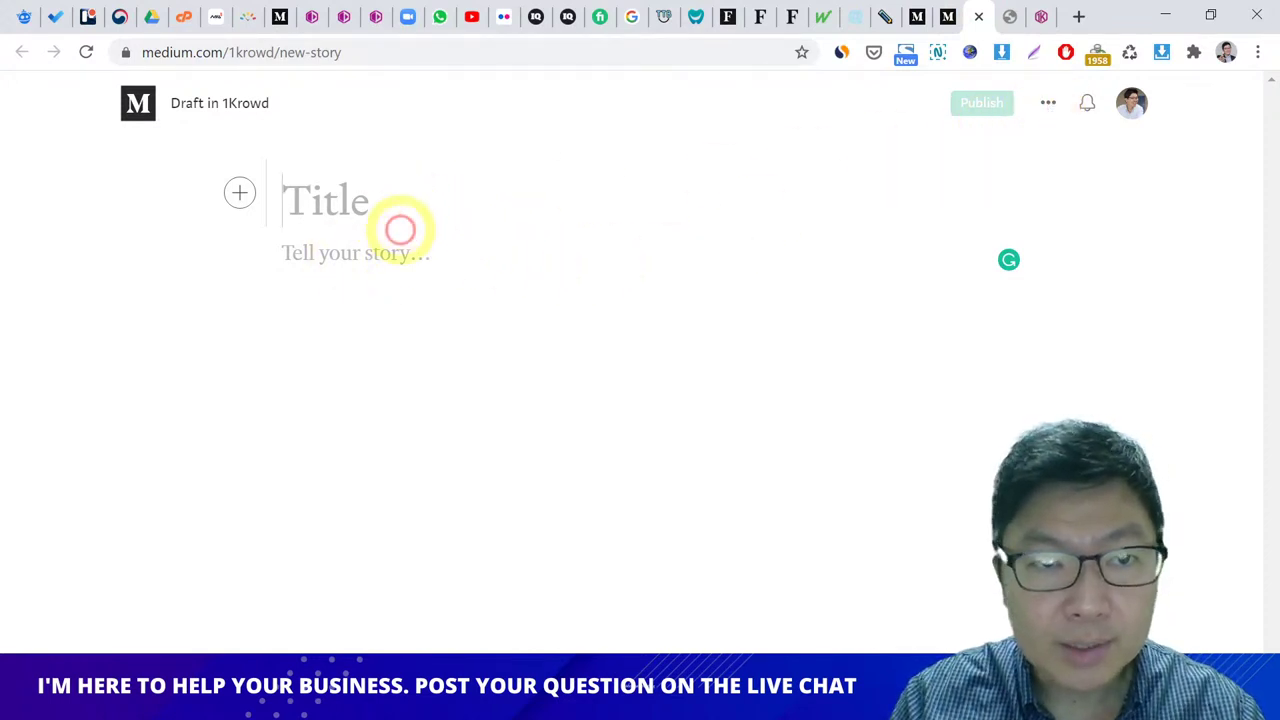
left_click(386, 263)
type("sdfdf")
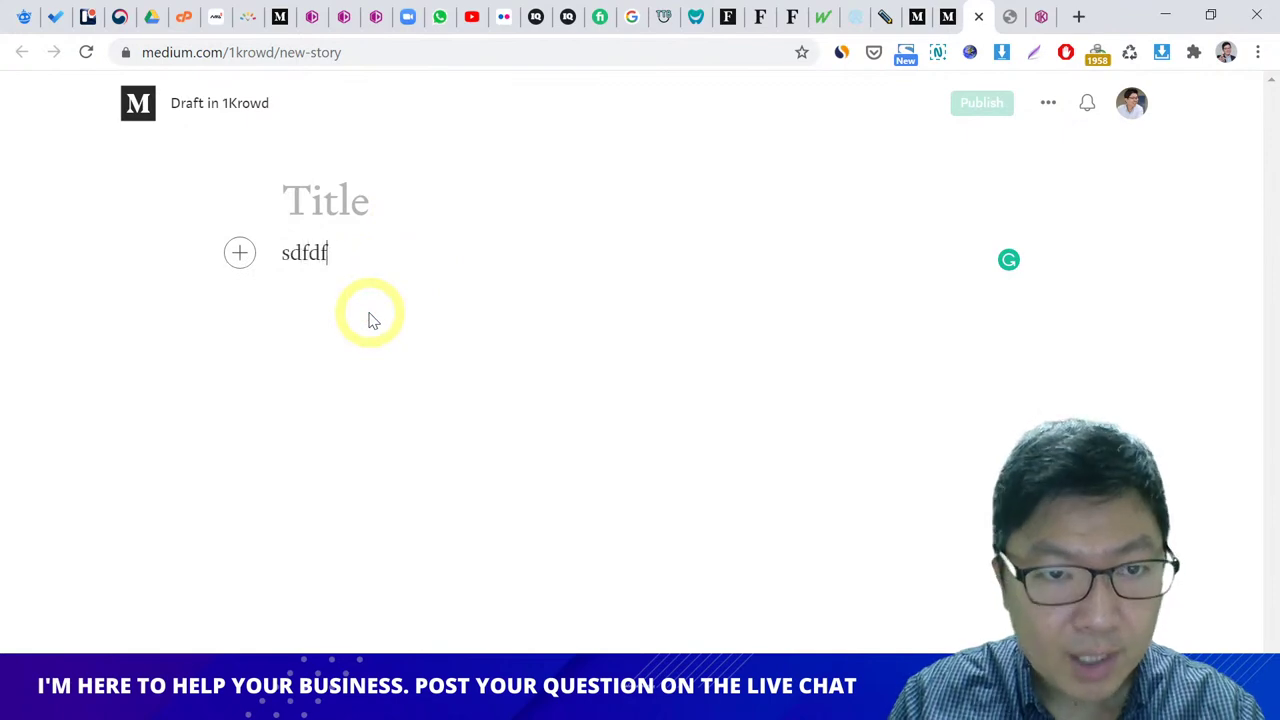
type("ffssf")
Step: Copy the heading '5 COMMON MISTAKES WHEN RUNNING VIRTUAL EVENTS' from 1Krowd and paste it as the title
left_click(371, 192)
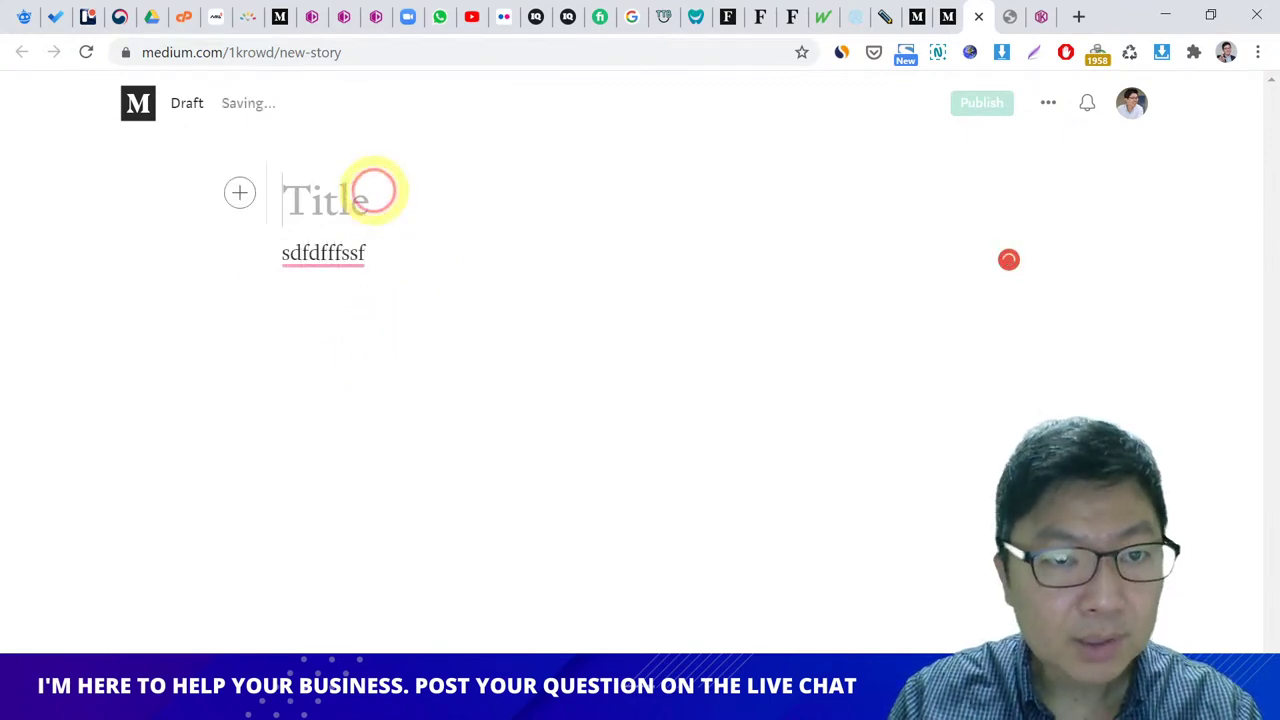
left_click(1052, 15)
left_click(145, 262)
key("ctrl+a")
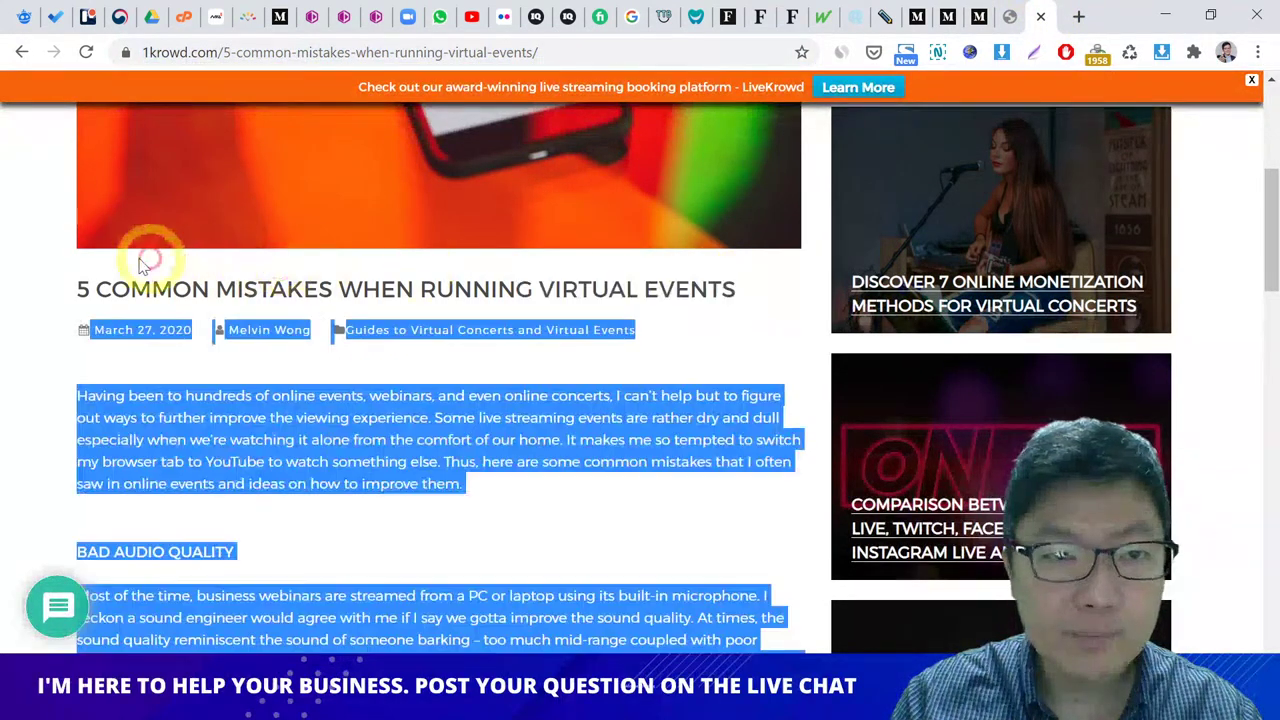
left_click_drag(143, 263, 88, 290)
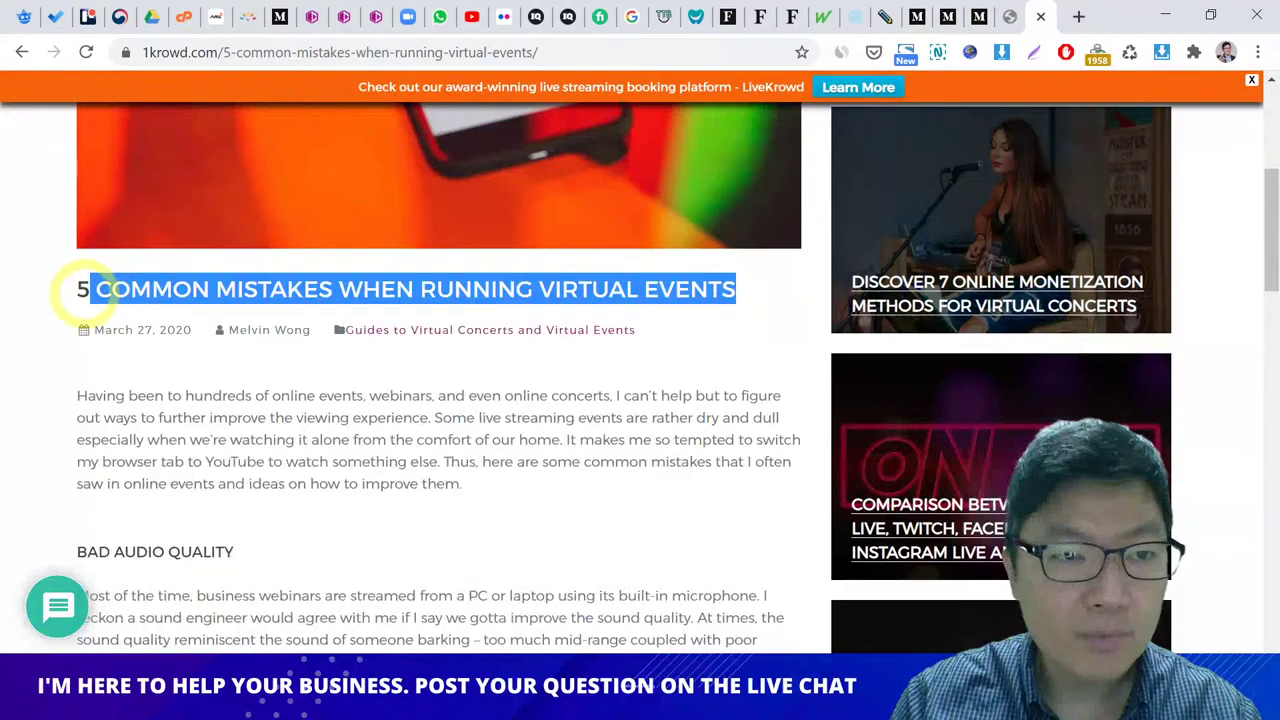
left_click(979, 16)
left_click(460, 182)
type("5 COMMON MISTAKES WHEN RUNNING VIRTUAL EVENTS")
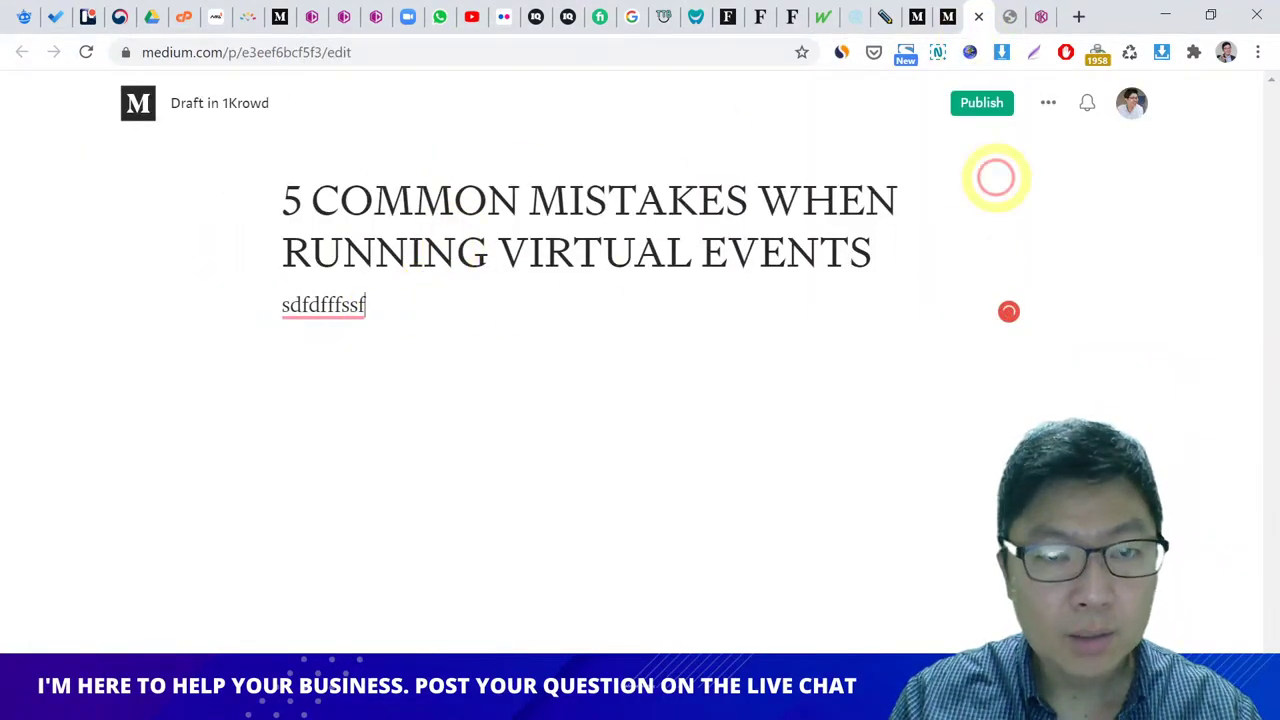
left_click(1048, 103)
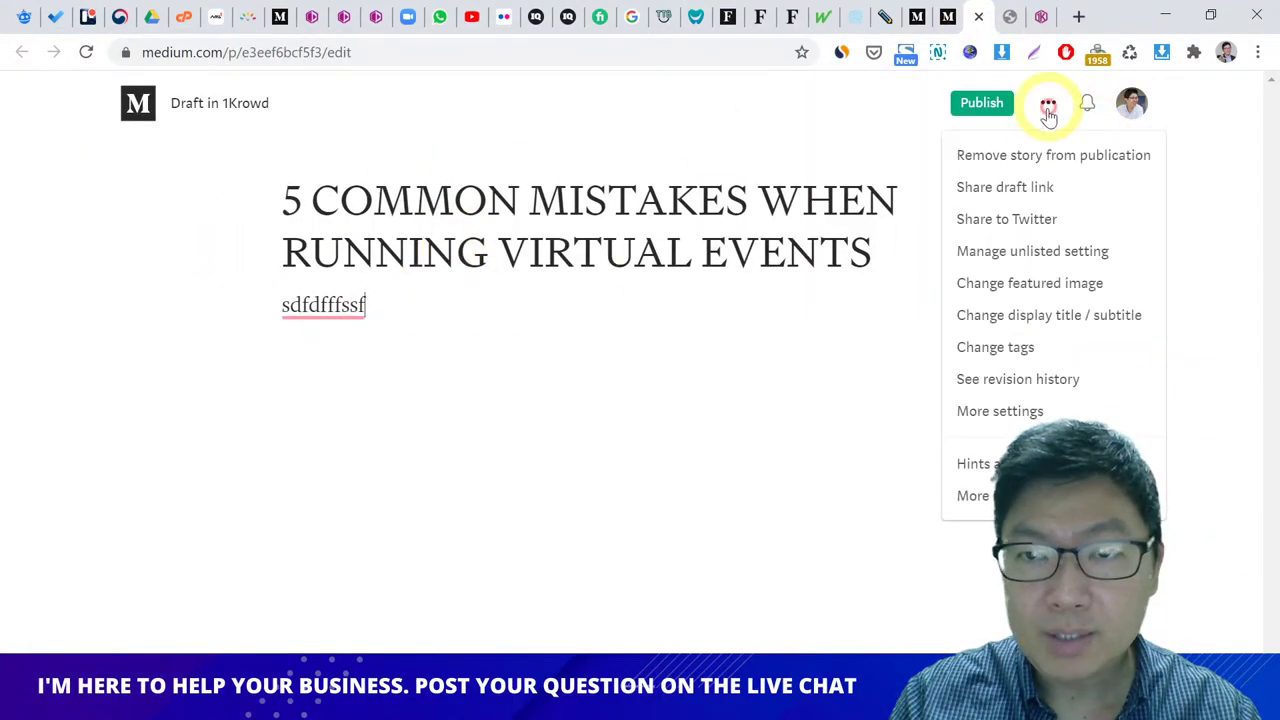
Step: In the story's advanced settings, tick 'This story was originally published elsewhere'
left_click(1012, 415)
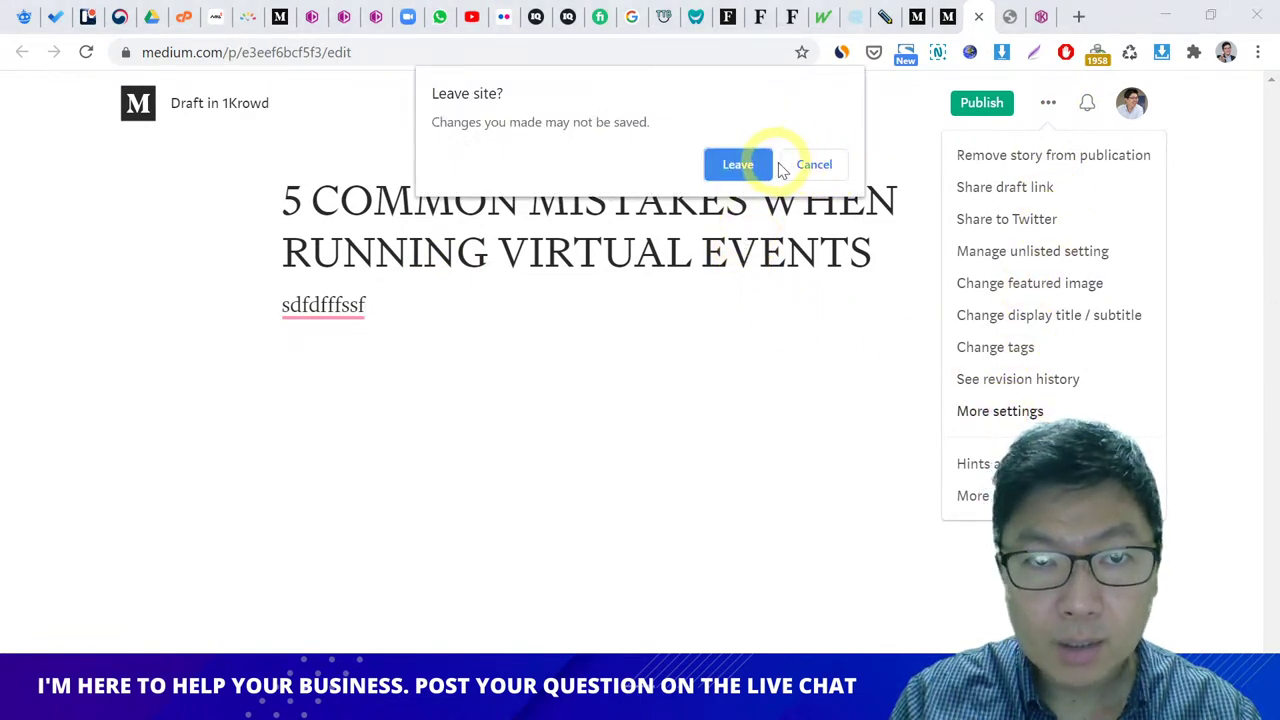
left_click(738, 166)
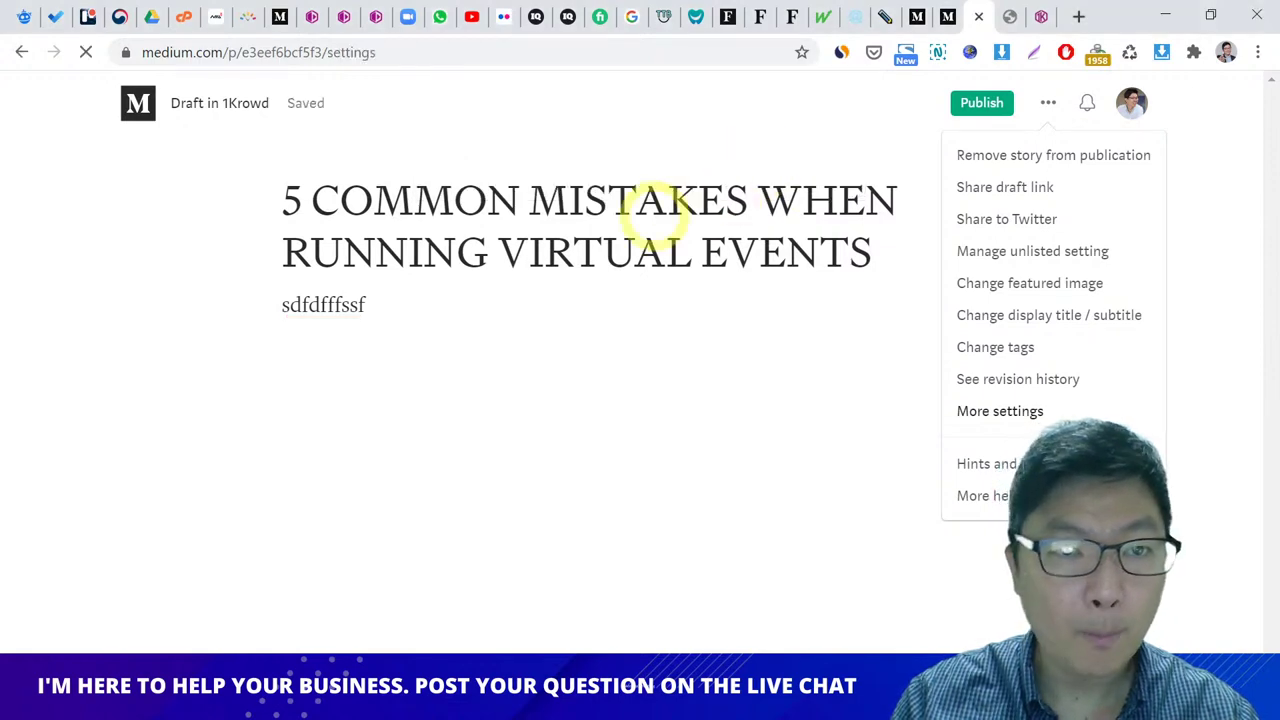
scroll(612, 262, "down", 3)
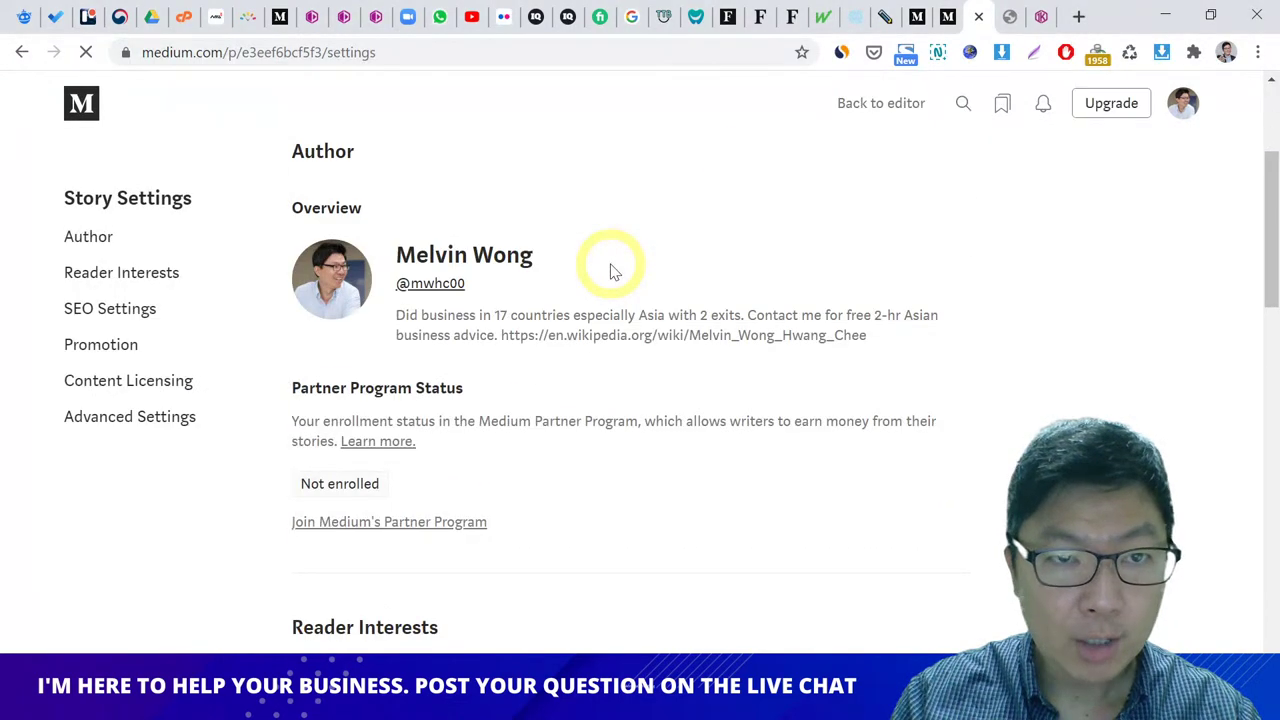
left_click(135, 312)
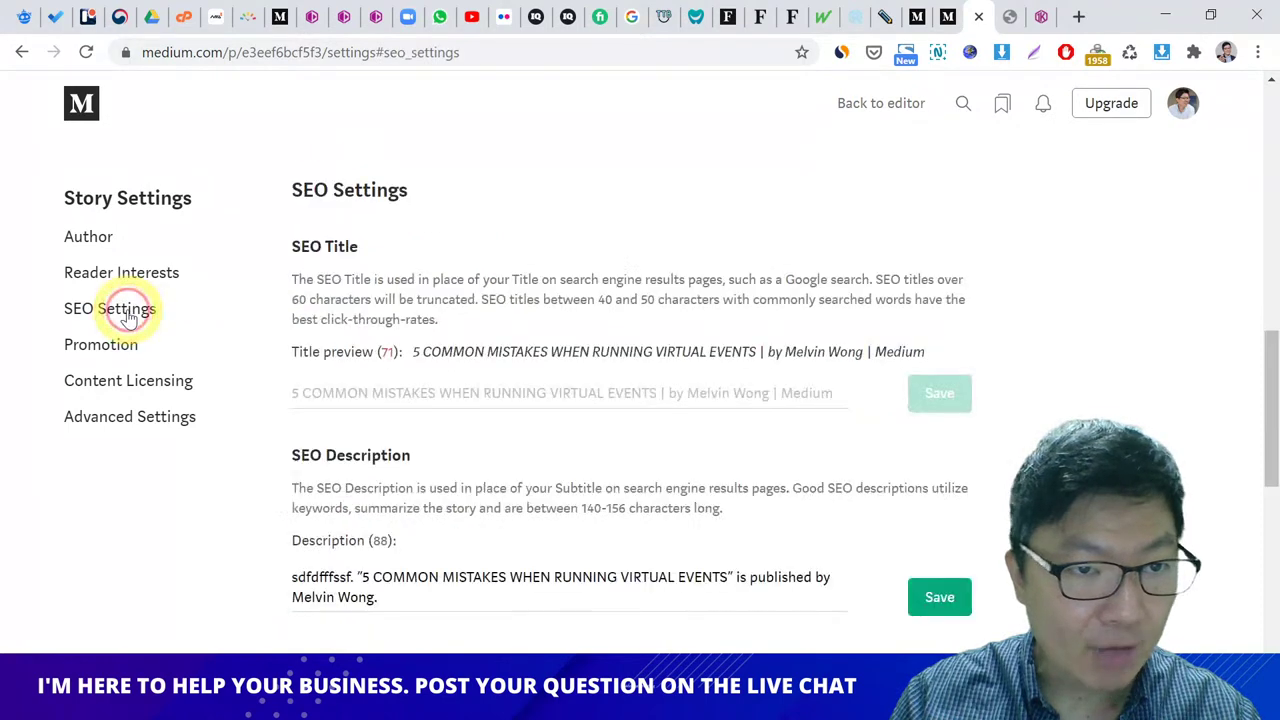
scroll(500, 313, "down", 4)
scroll(500, 313, "down", 5)
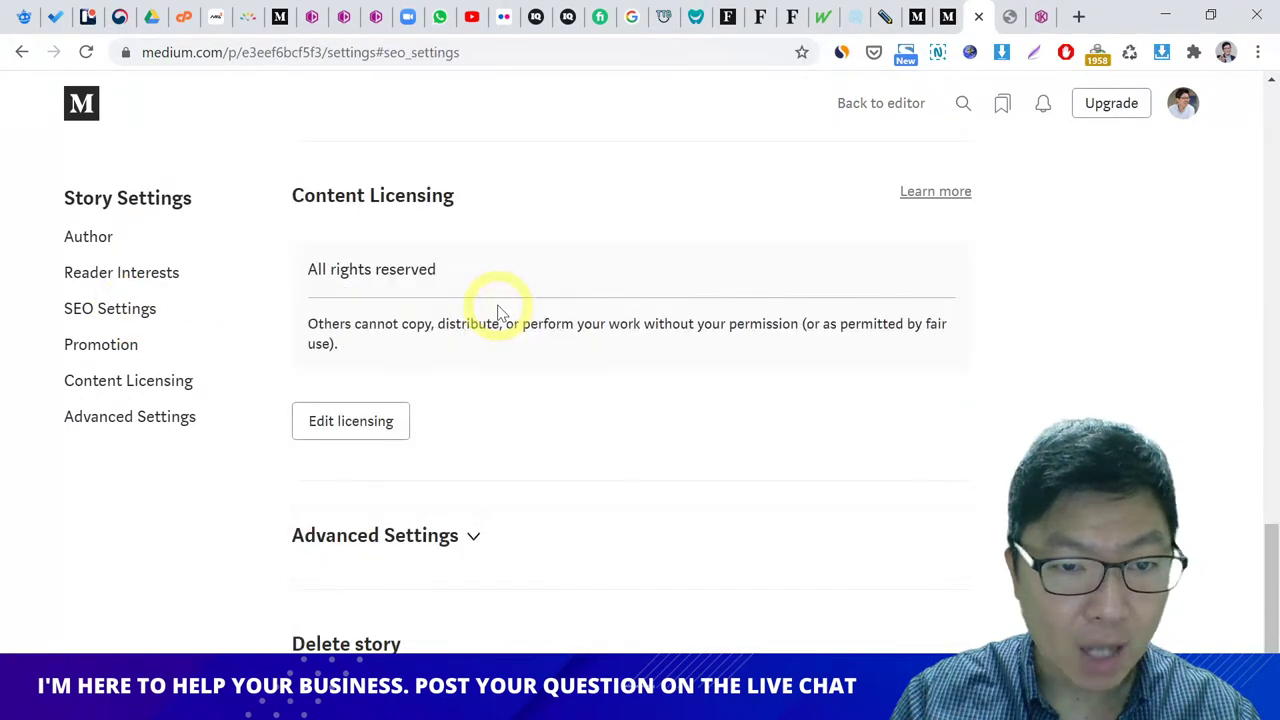
left_click(474, 440)
scroll(505, 410, "down", 3)
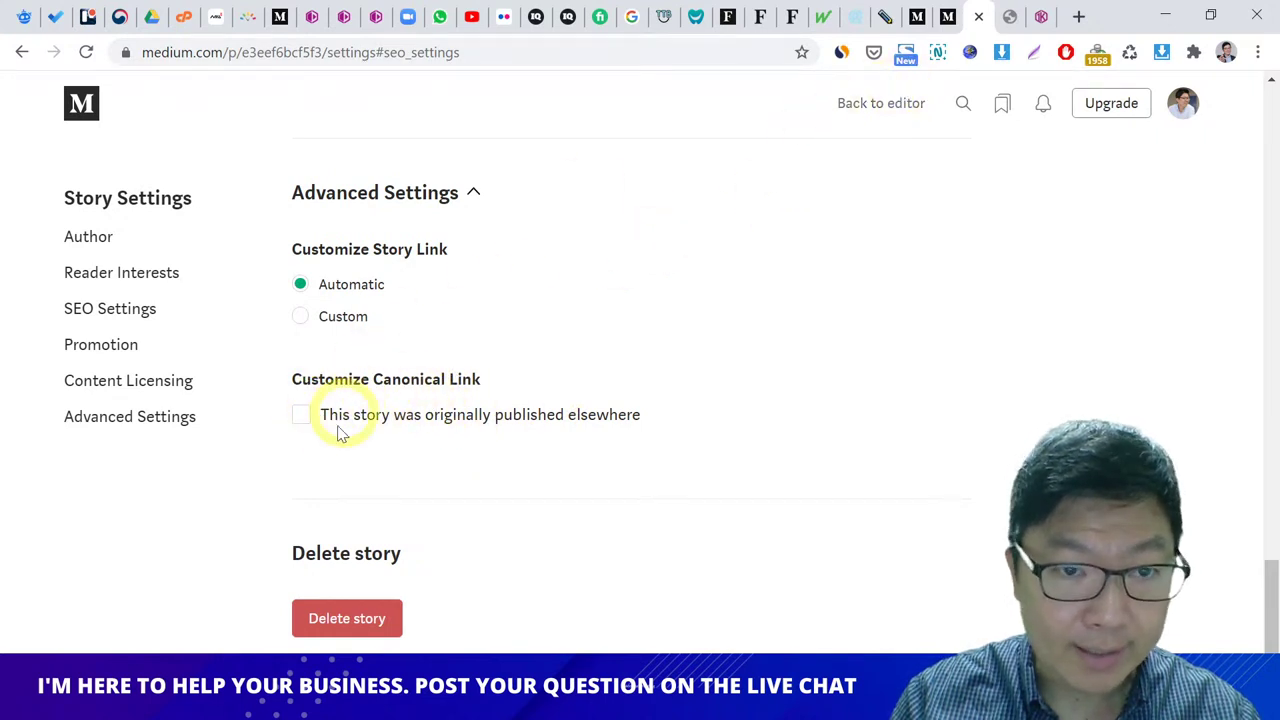
left_click(301, 416)
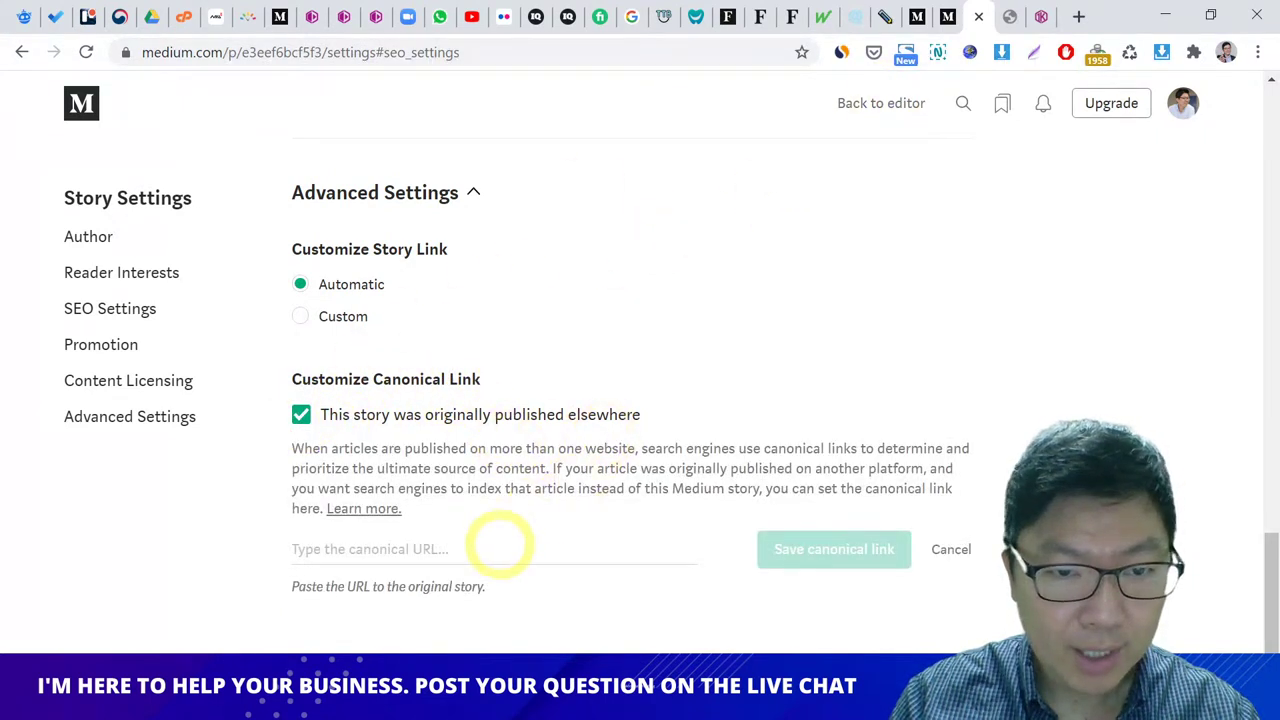
Step: Save the 1krowd.com virtual-events article URL as the canonical link and return to the draft
left_click(1010, 16)
left_click(503, 55)
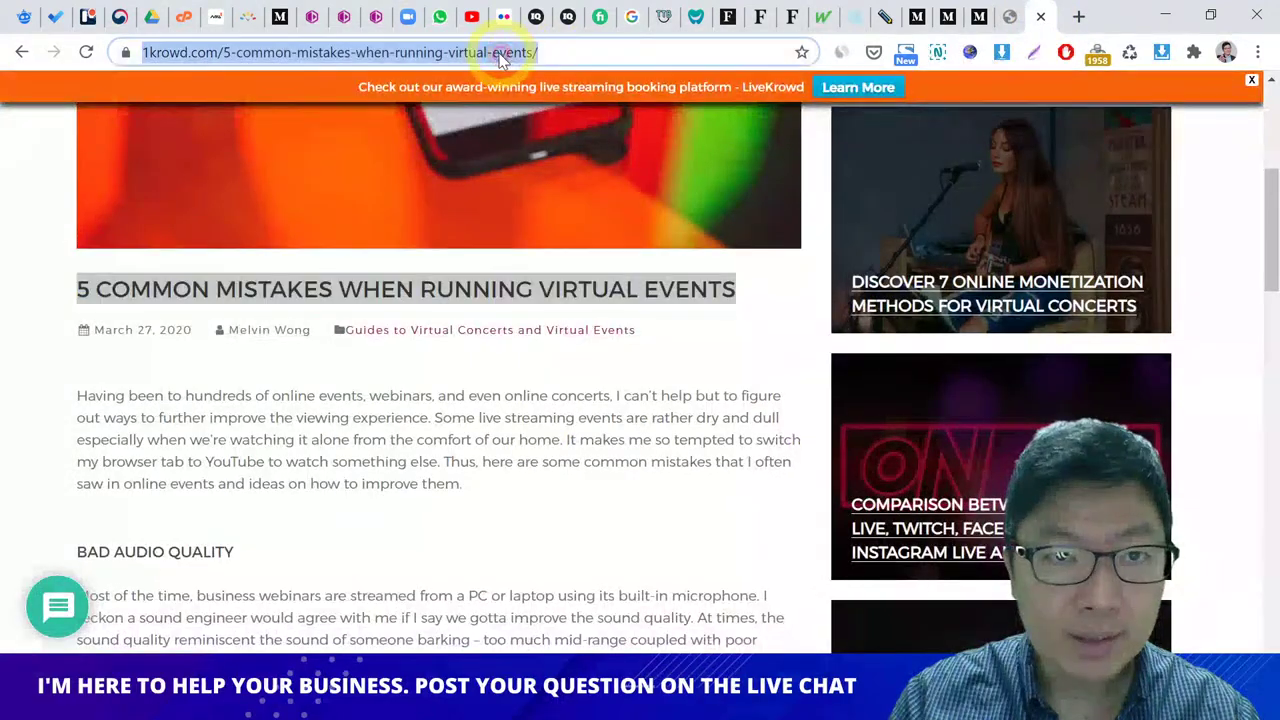
right_click(503, 55)
left_click(543, 163)
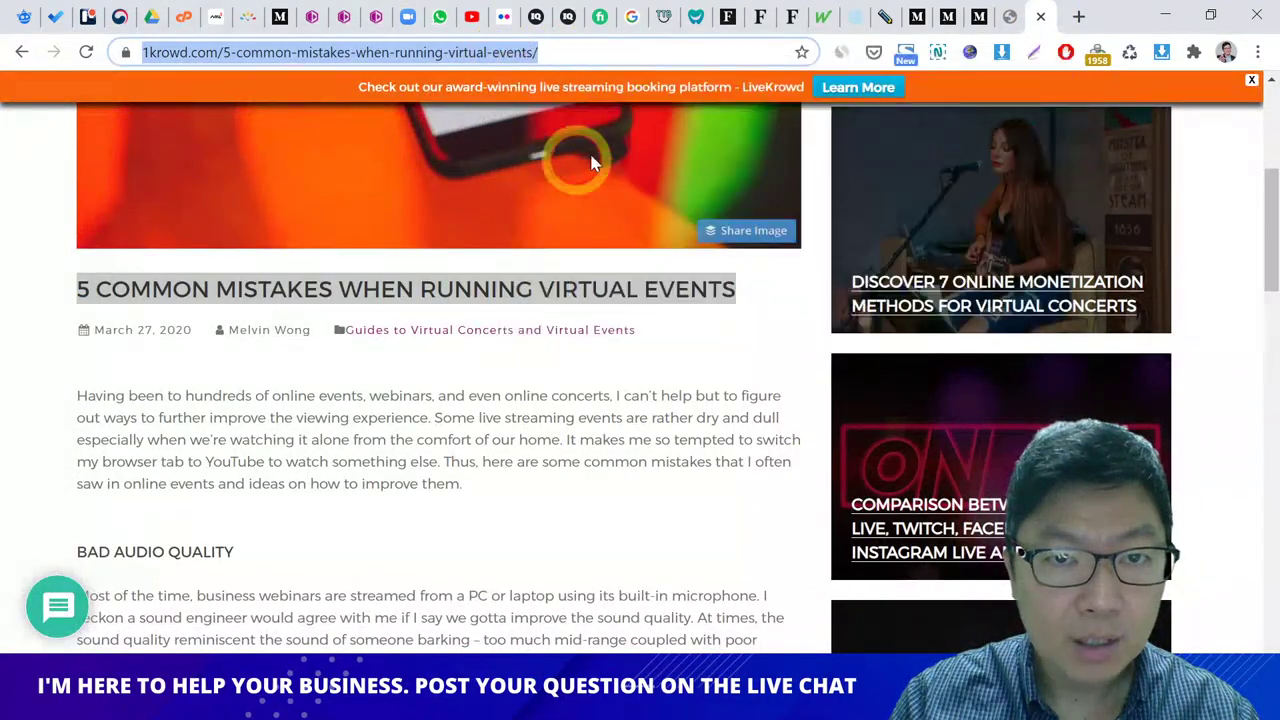
left_click(979, 18)
right_click(466, 546)
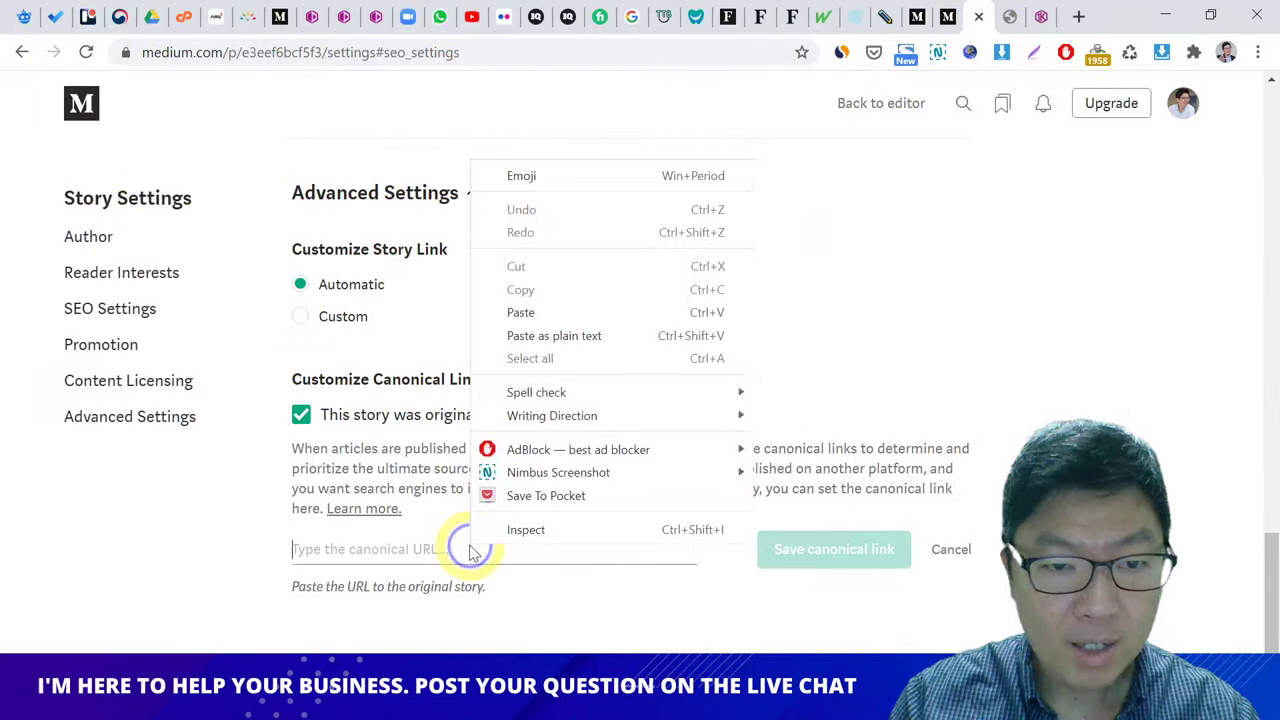
left_click(555, 336)
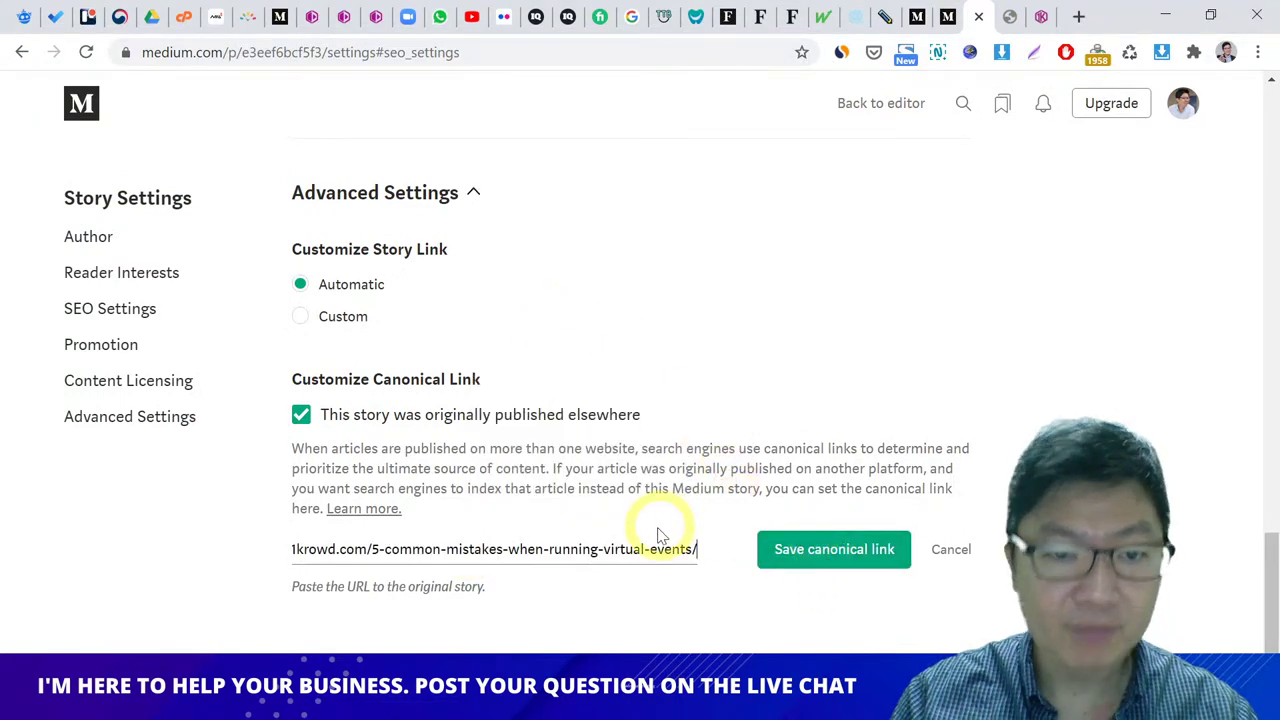
left_click(843, 558)
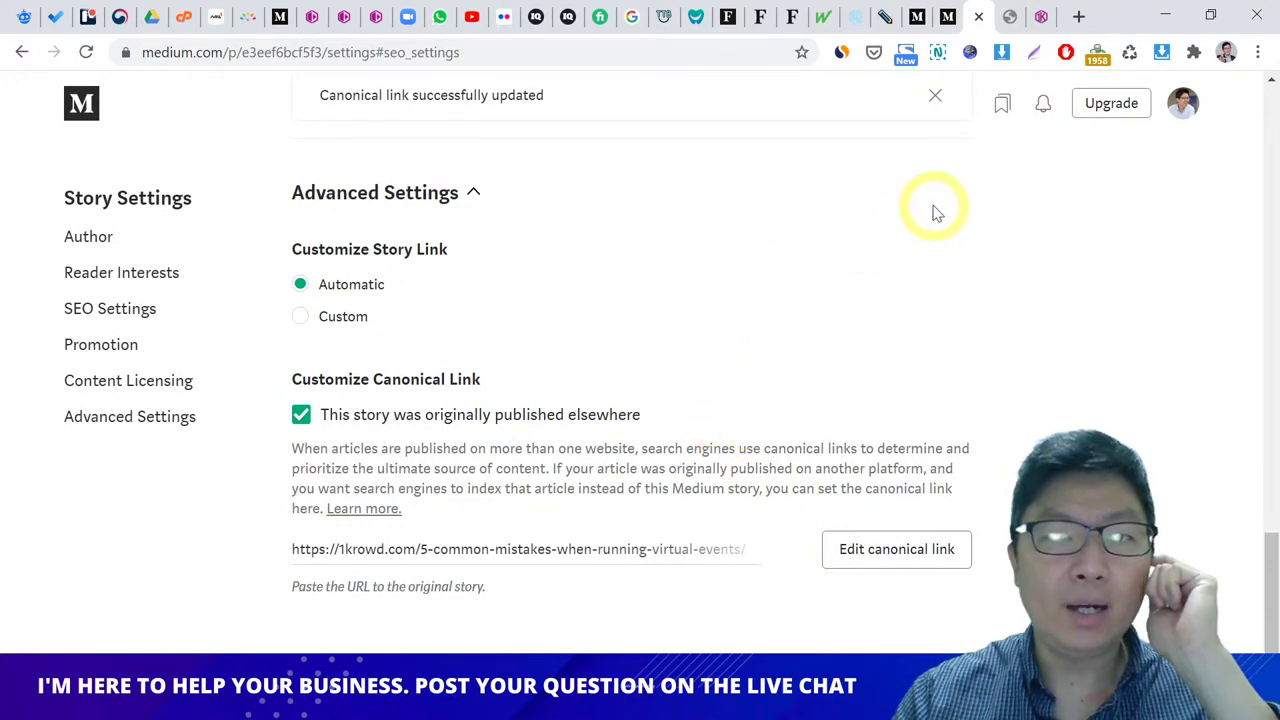
left_click(936, 97)
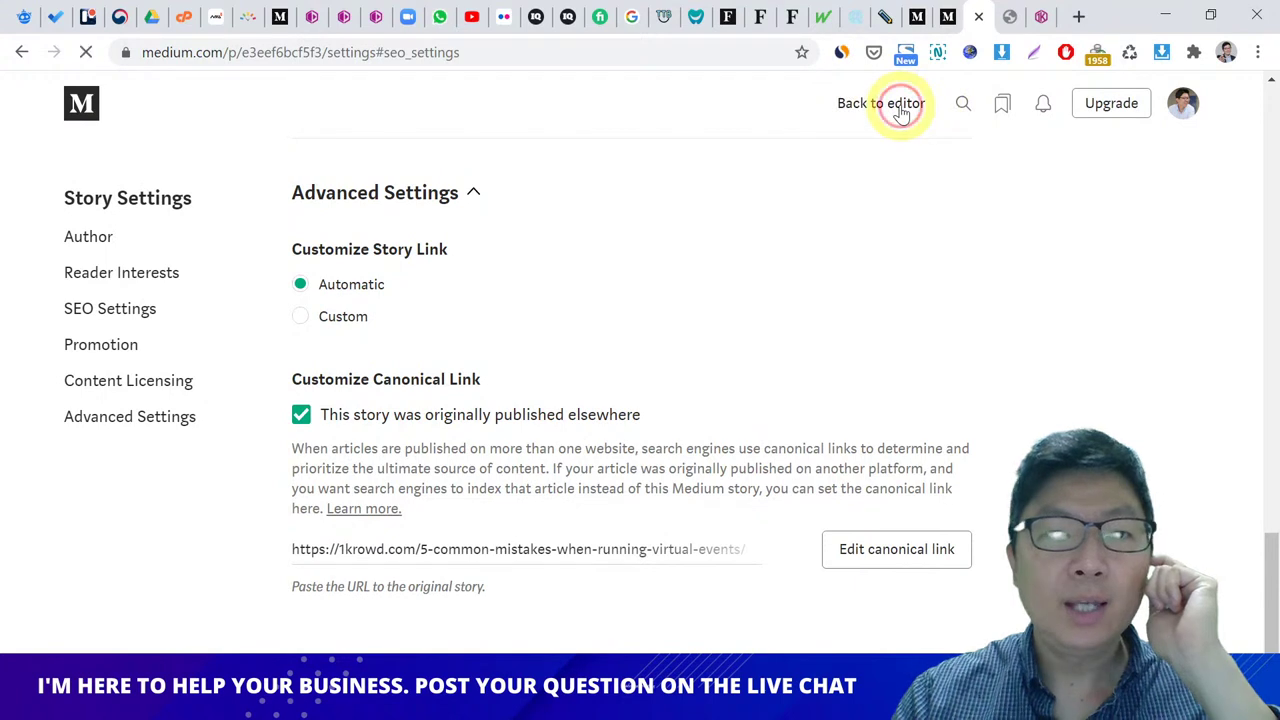
left_click(901, 106)
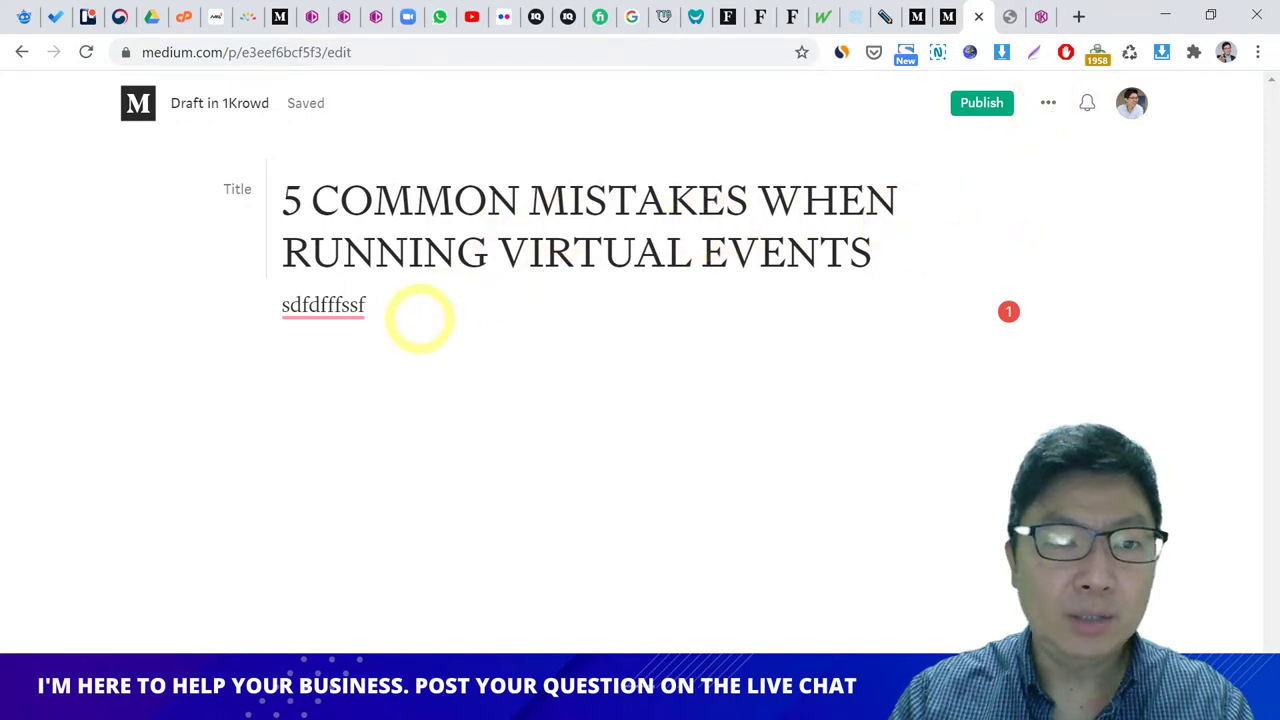
Step: Select the 1krowd article body text from the intro through 'would do.'
left_click(1012, 16)
left_click(180, 363)
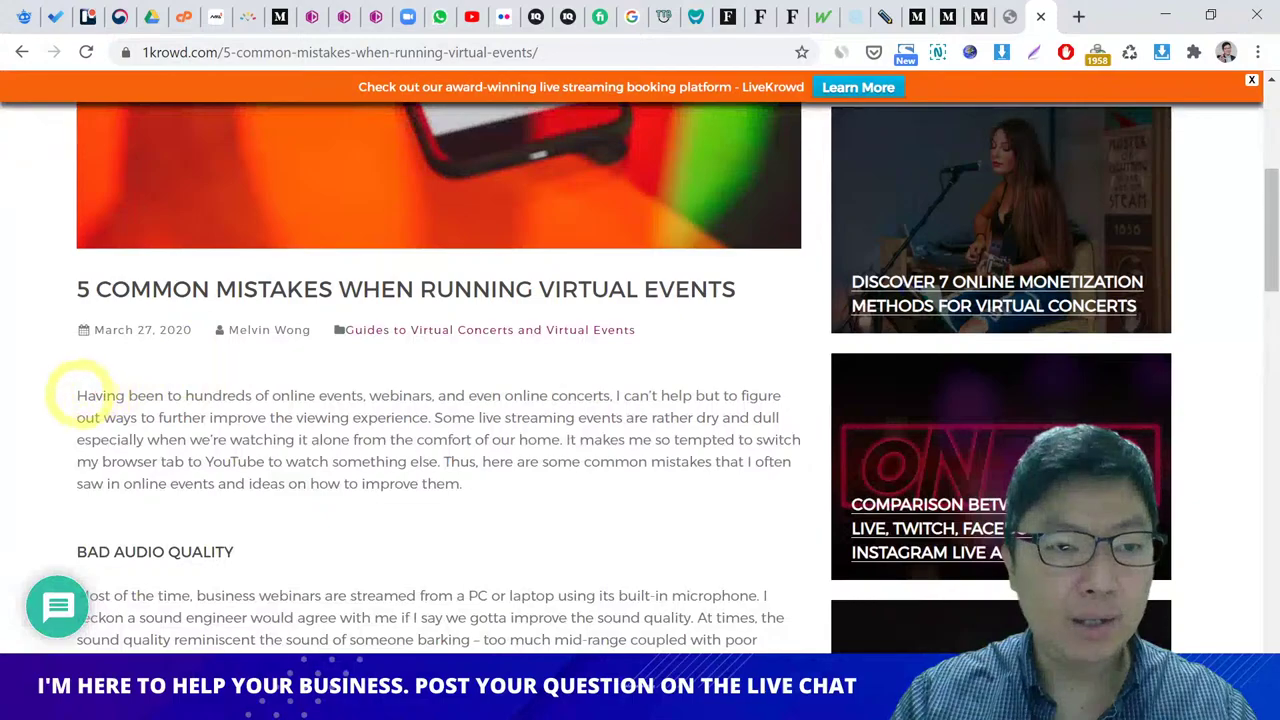
left_click_drag(80, 394, 720, 660)
left_click_drag(643, 400, 645, 133)
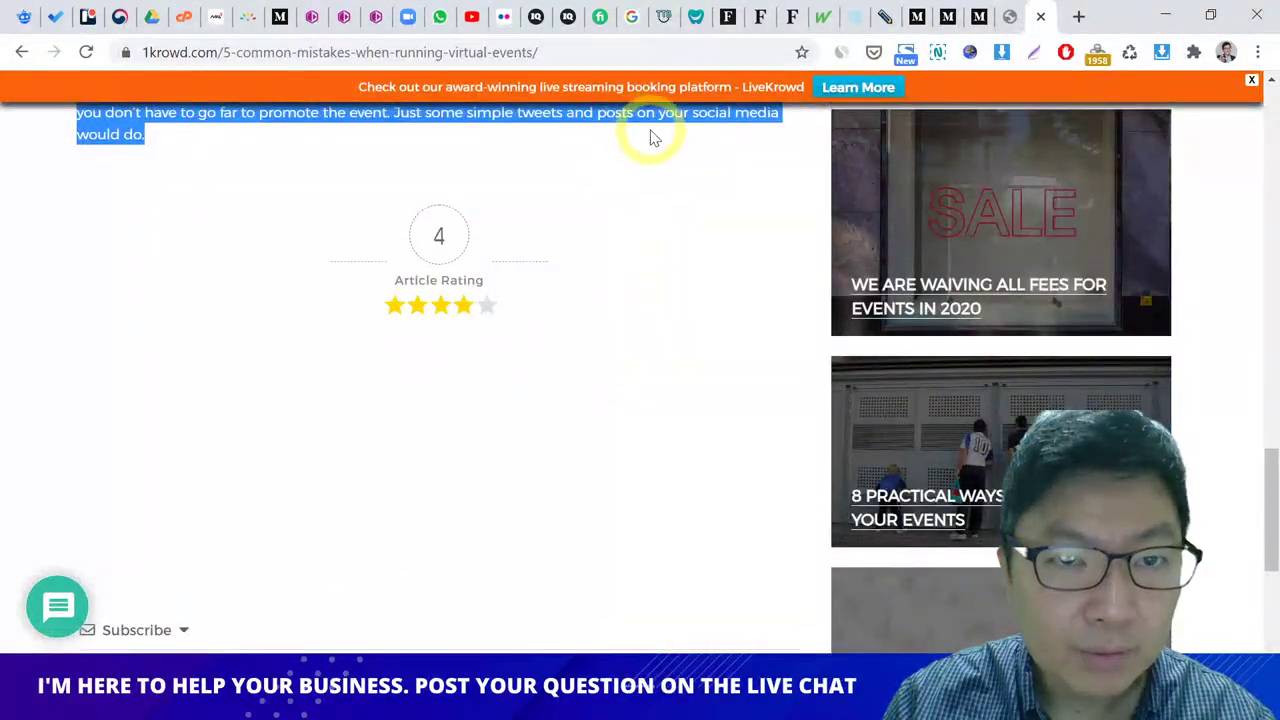
Step: Paste the article over the placeholder 'sdfdfffssf' in the Medium draft, then open the paper tickets story
left_click(1008, 17)
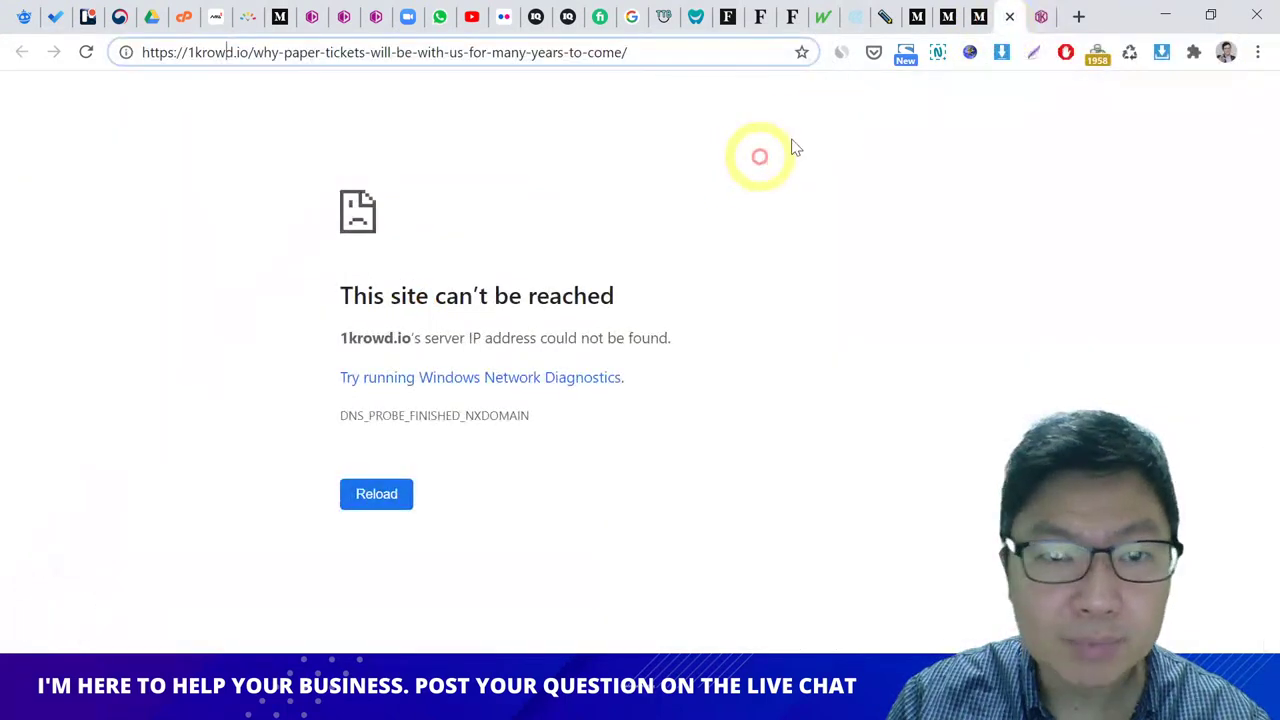
left_click(979, 17)
double_click(340, 305)
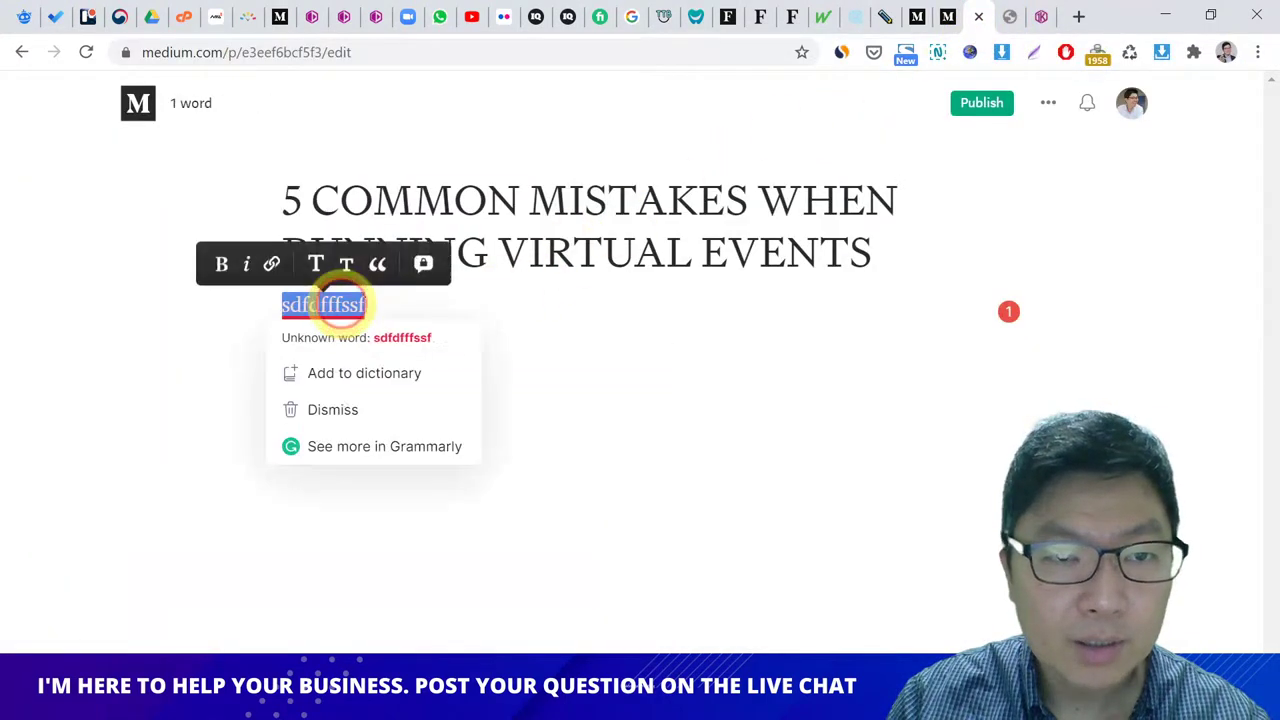
key("ctrl+v")
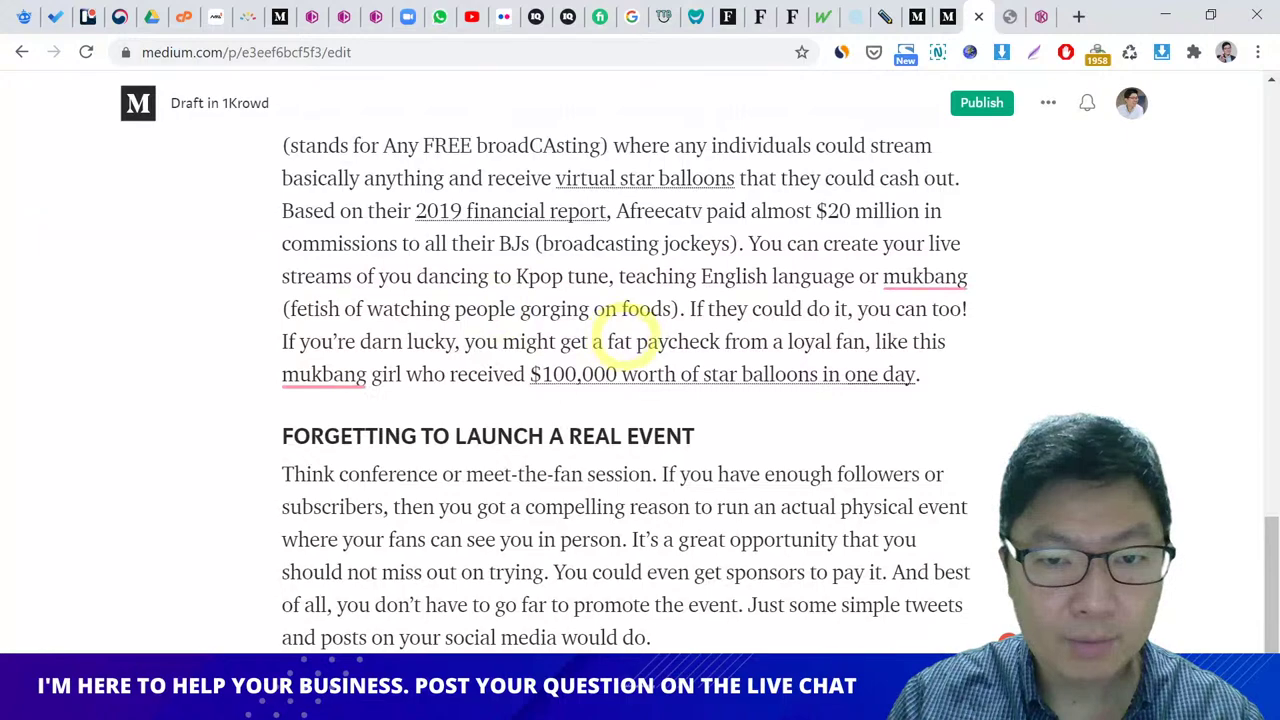
key("Return")
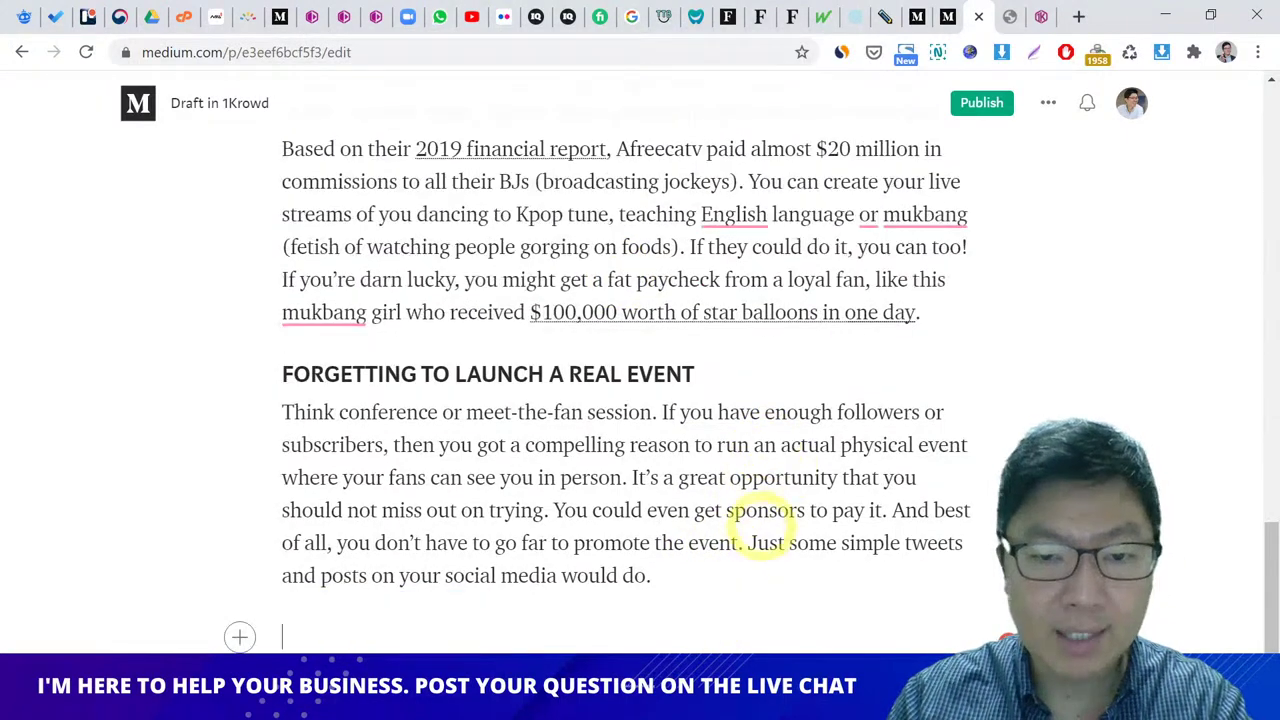
scroll(814, 390, "up", 15)
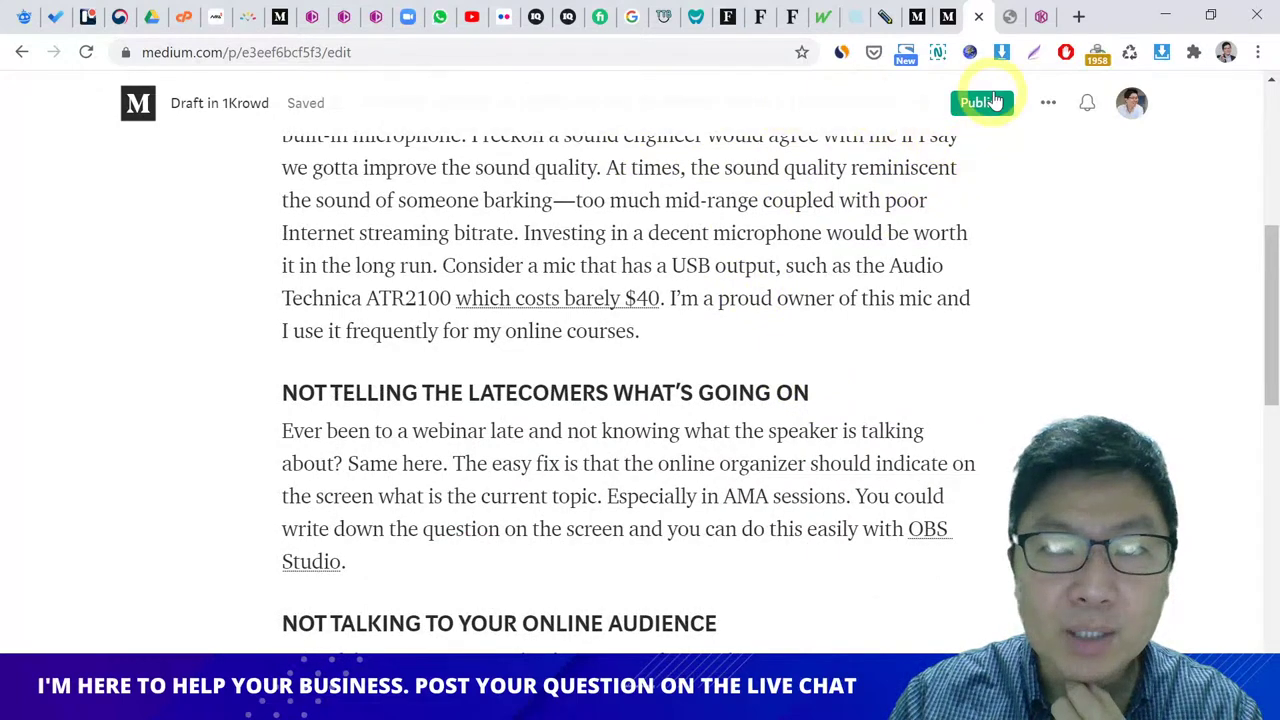
left_click(950, 20)
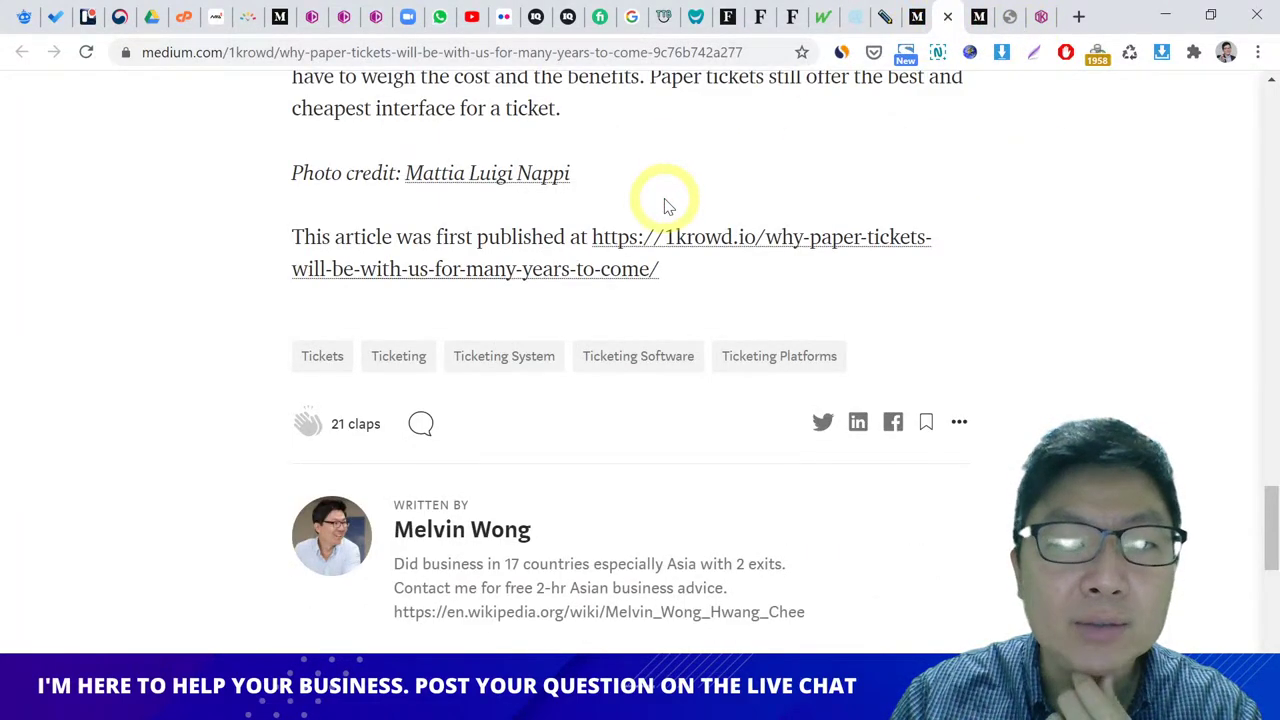
Step: View the page source of the paper-tickets article
scroll(668, 205, "up", 5)
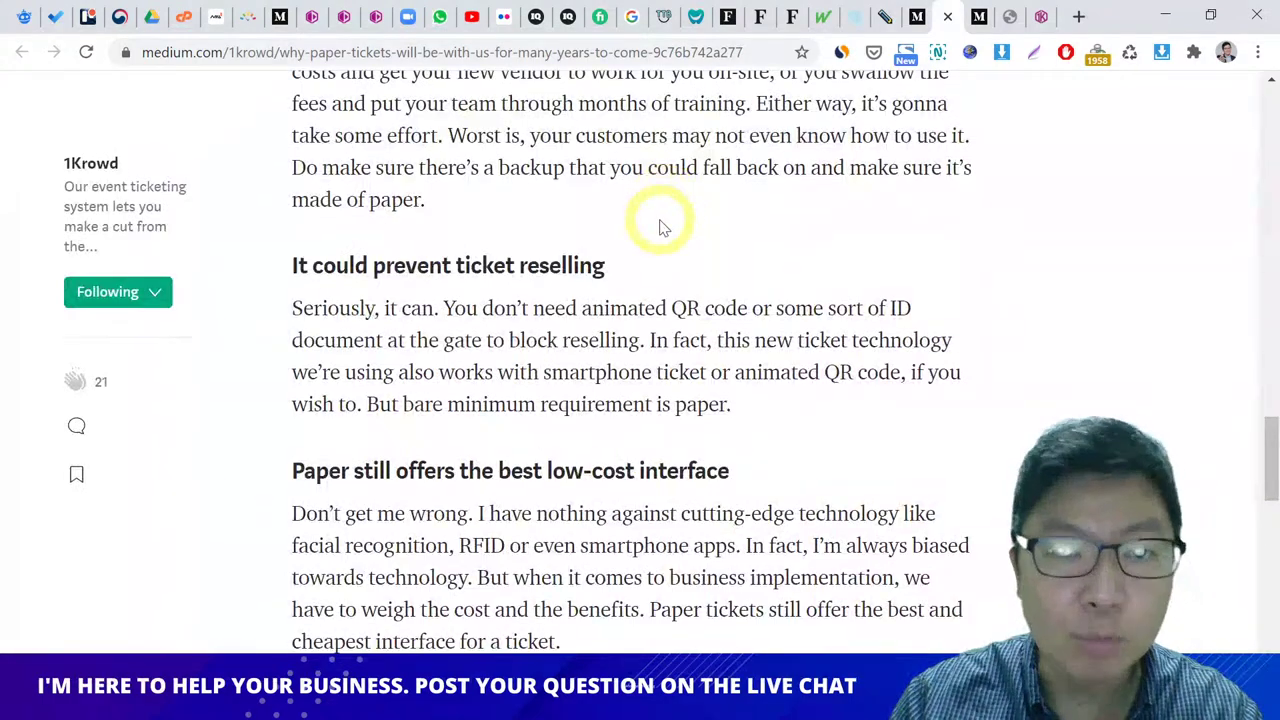
right_click(660, 227)
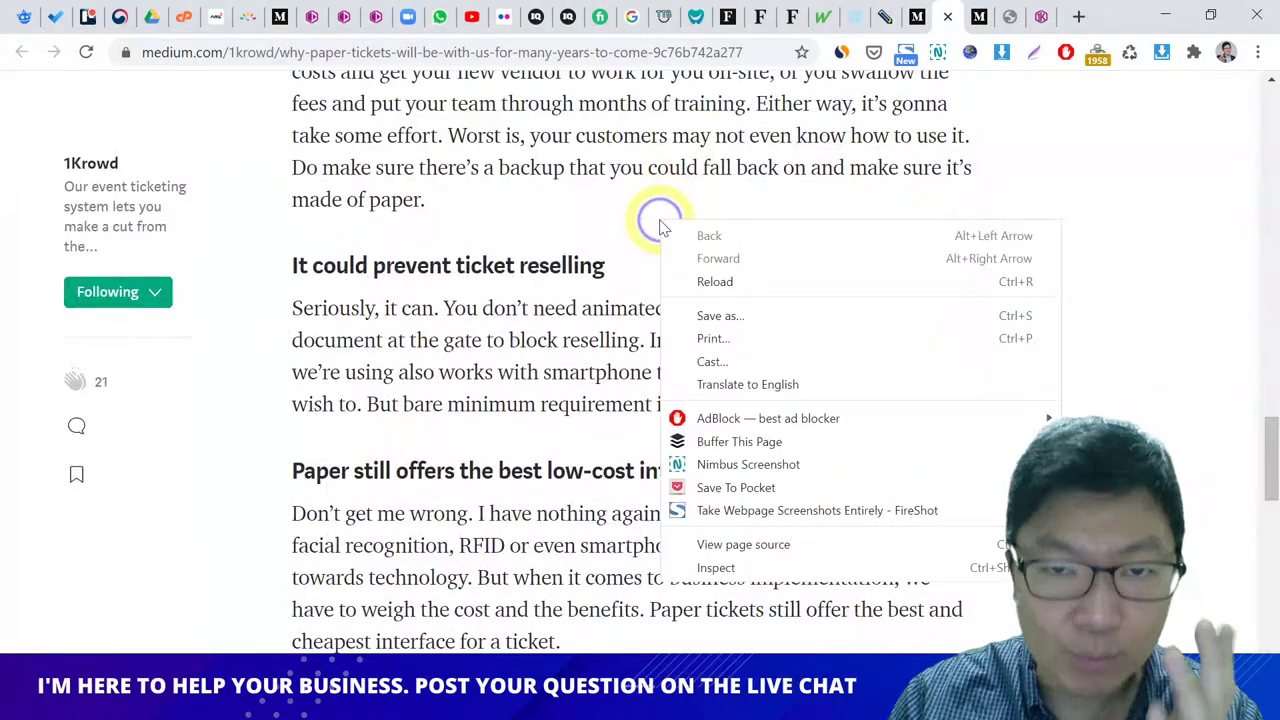
left_click(738, 545)
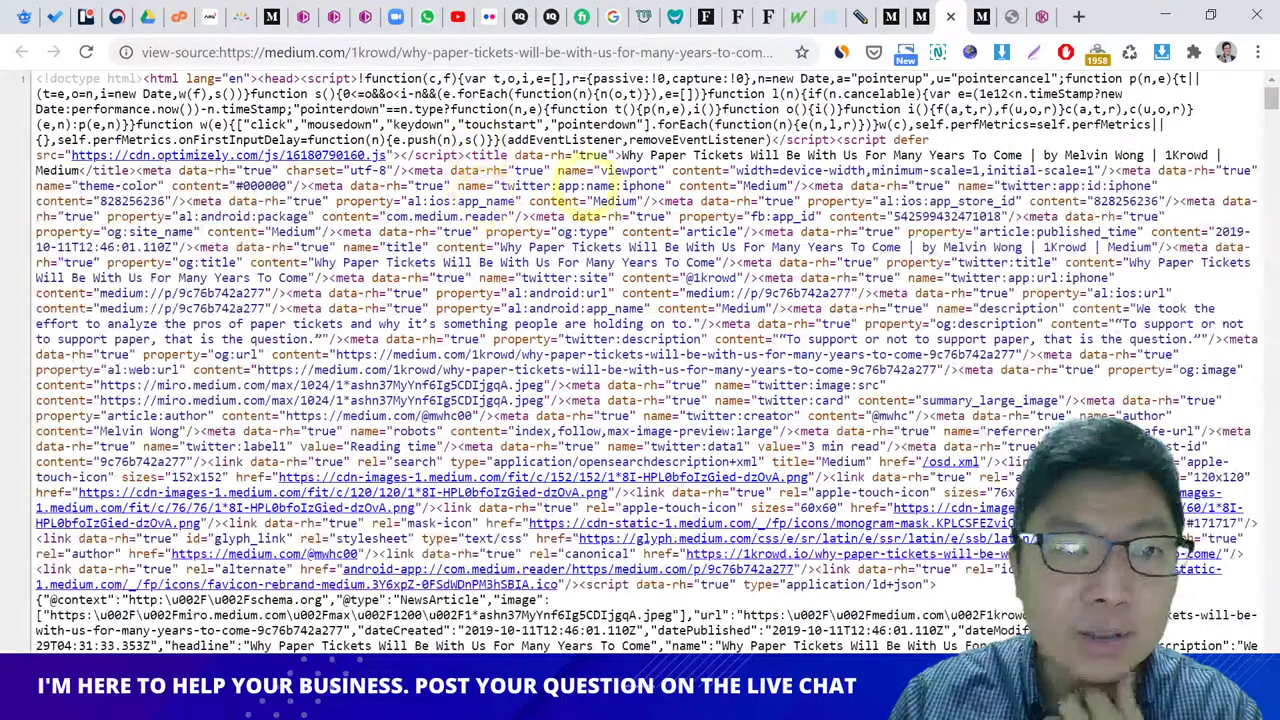
Step: Search the source for 'canonical' to locate the rel=canonical link to 1krowd.io, then bring forward the Restream chat
key("ctrl+f")
type("co")
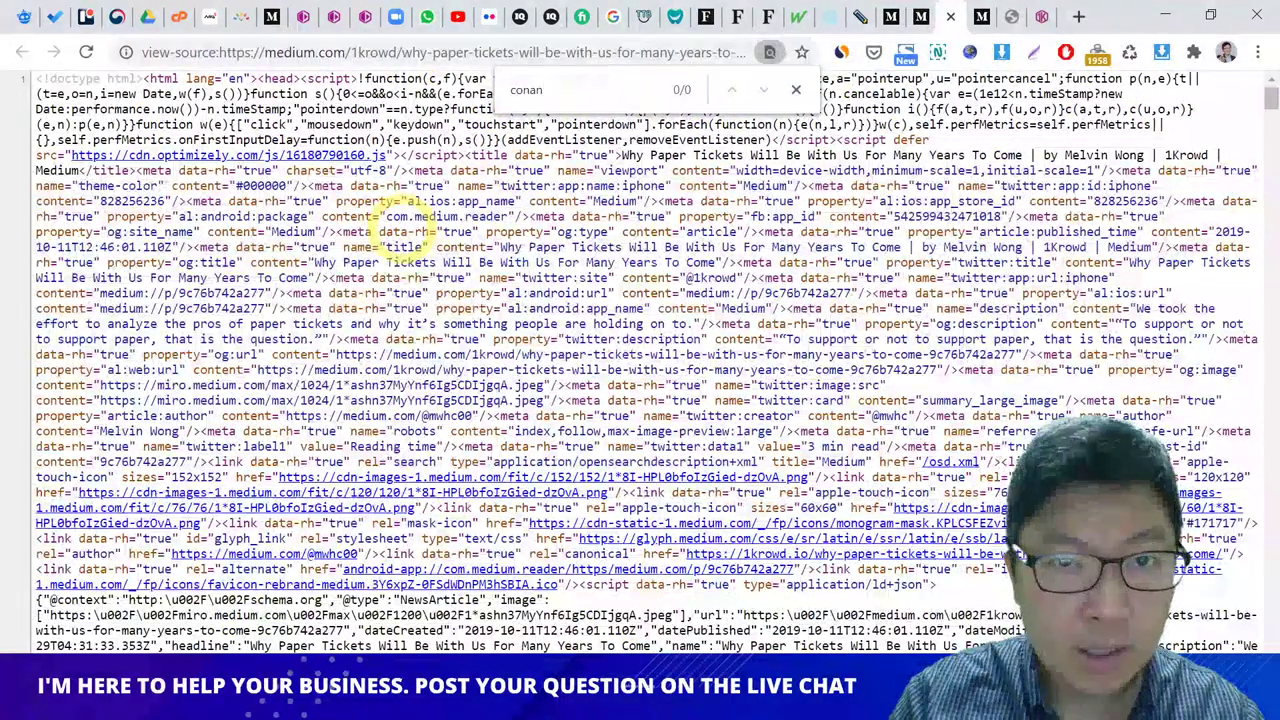
type("nani")
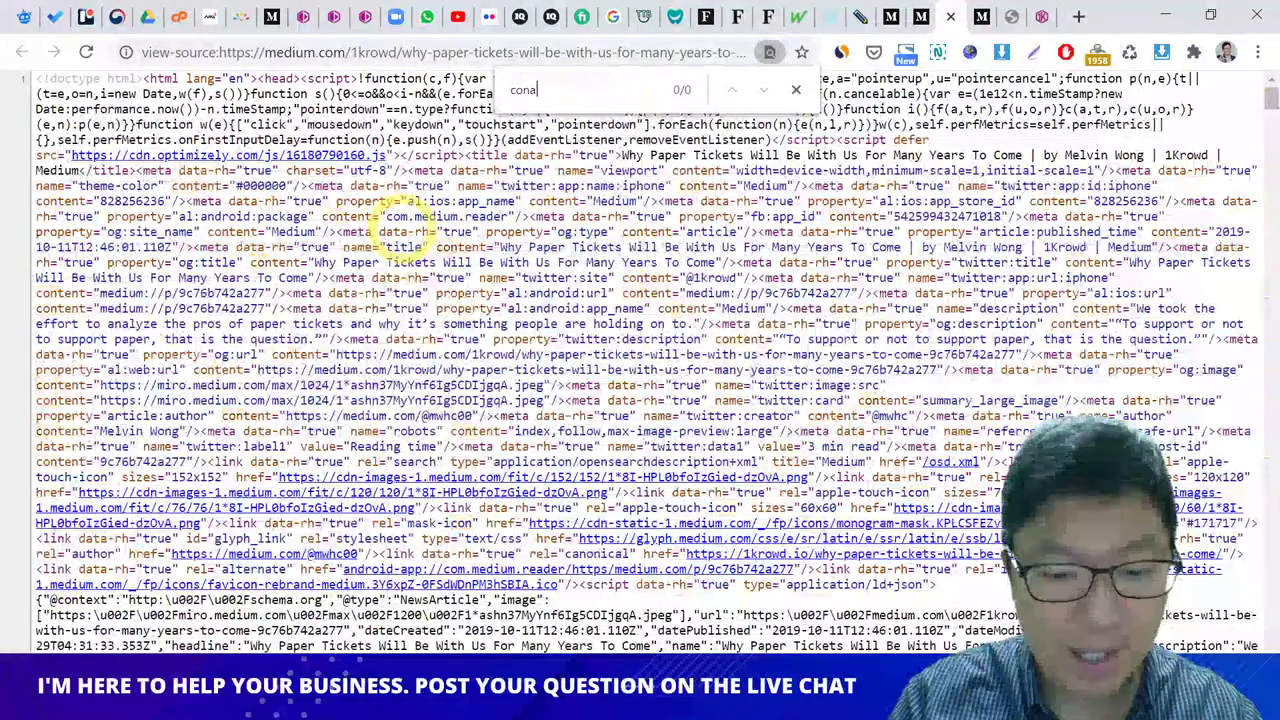
key("BackSpace")
key("BackSpace")
key("BackSpace")
key("BackSpace")
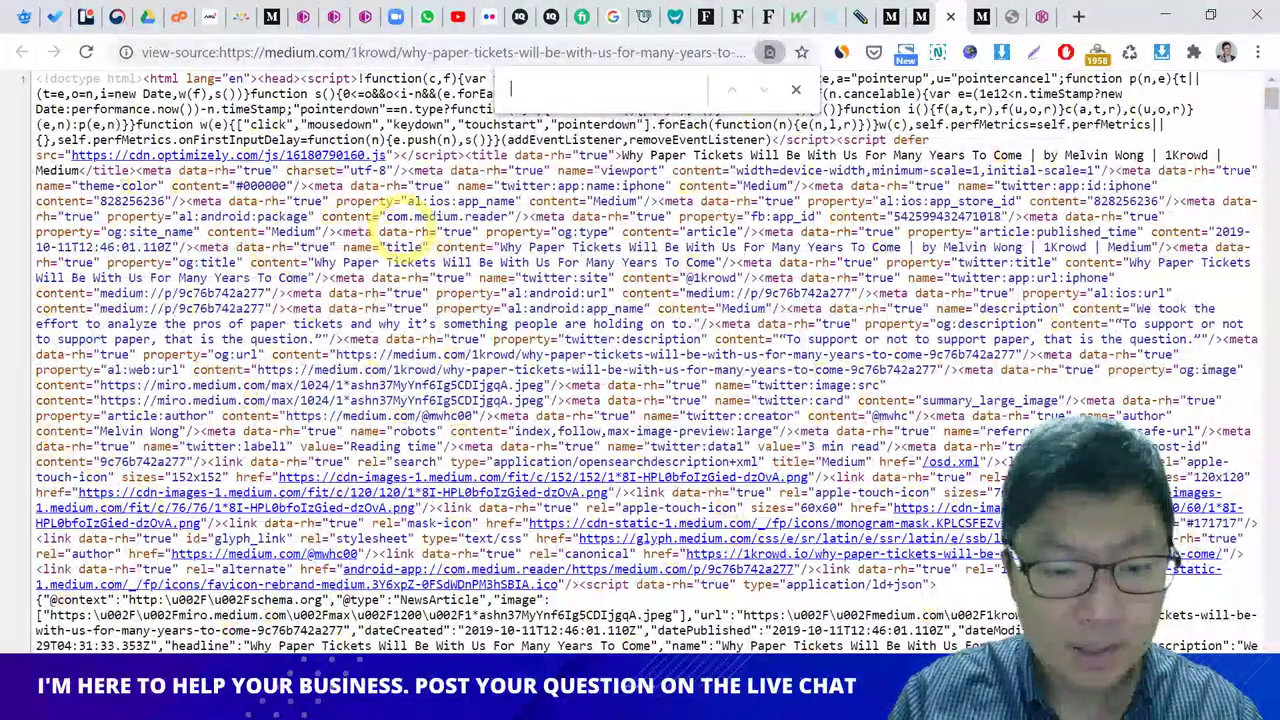
type("a")
key("BackSpace")
type("canio")
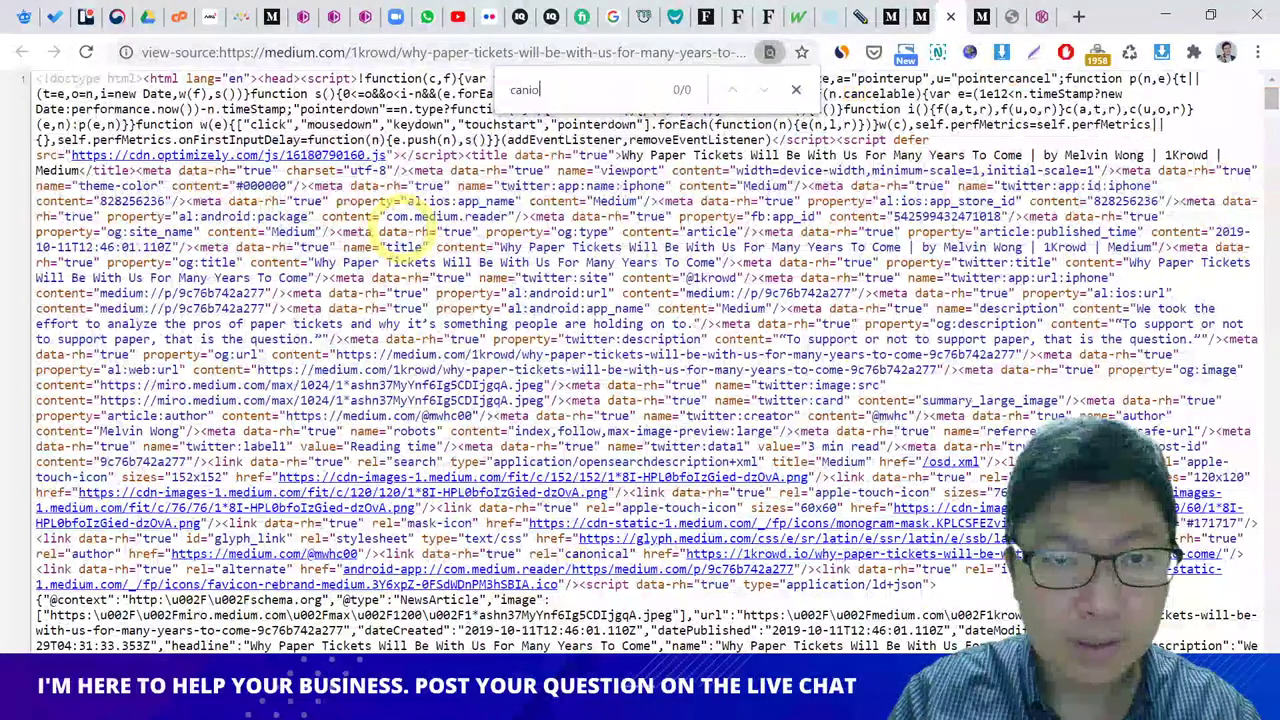
key("BackSpace")
key("BackSpace")
type("oni")
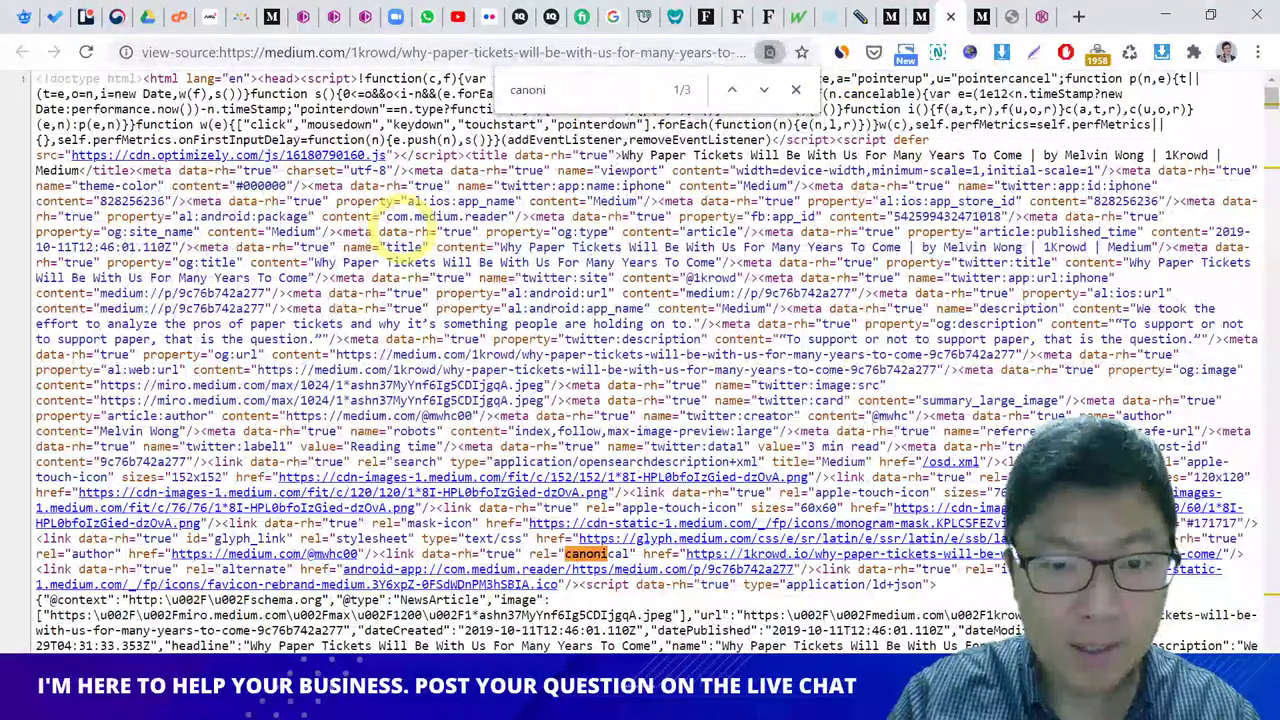
scroll(543, 440, "down", 2)
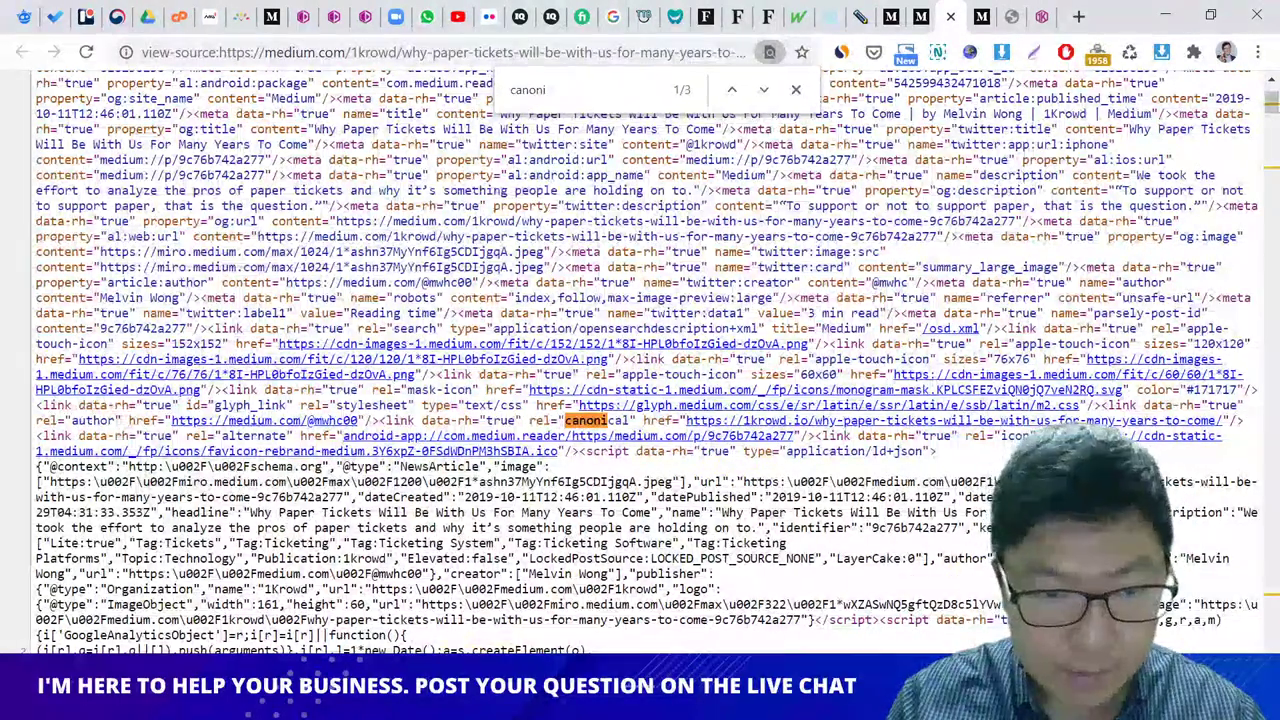
key("alt+Tab")
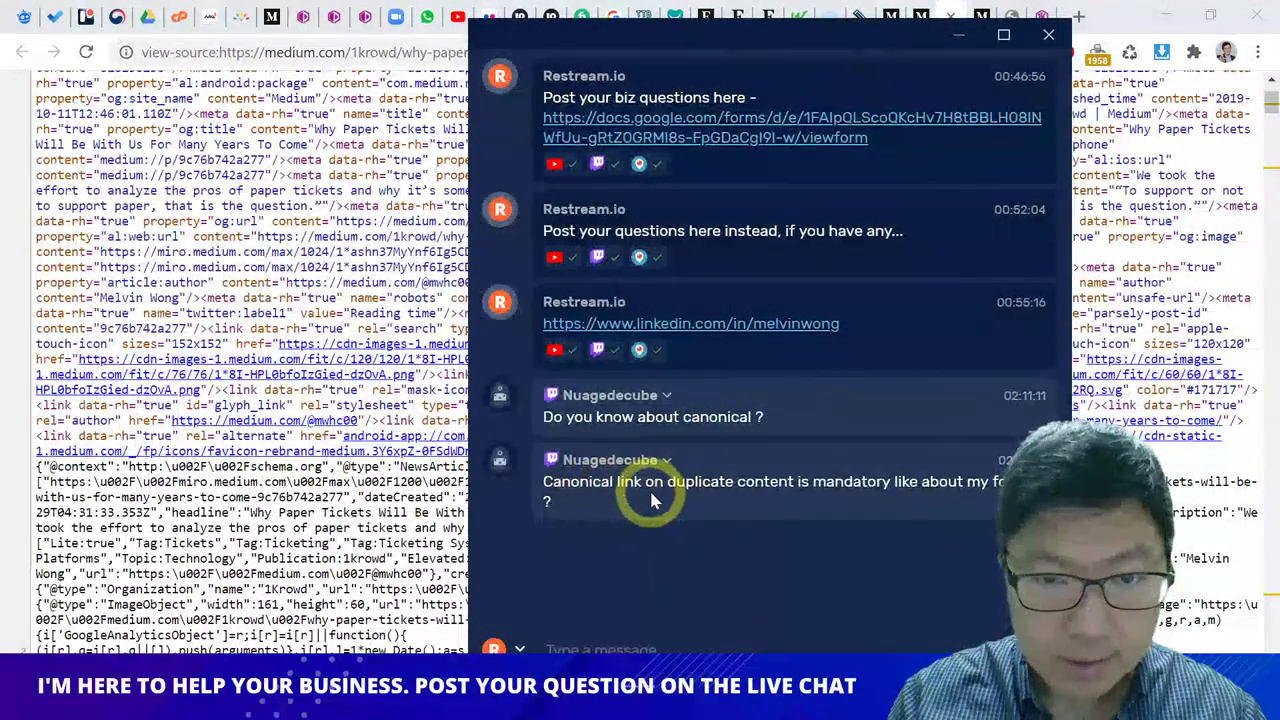
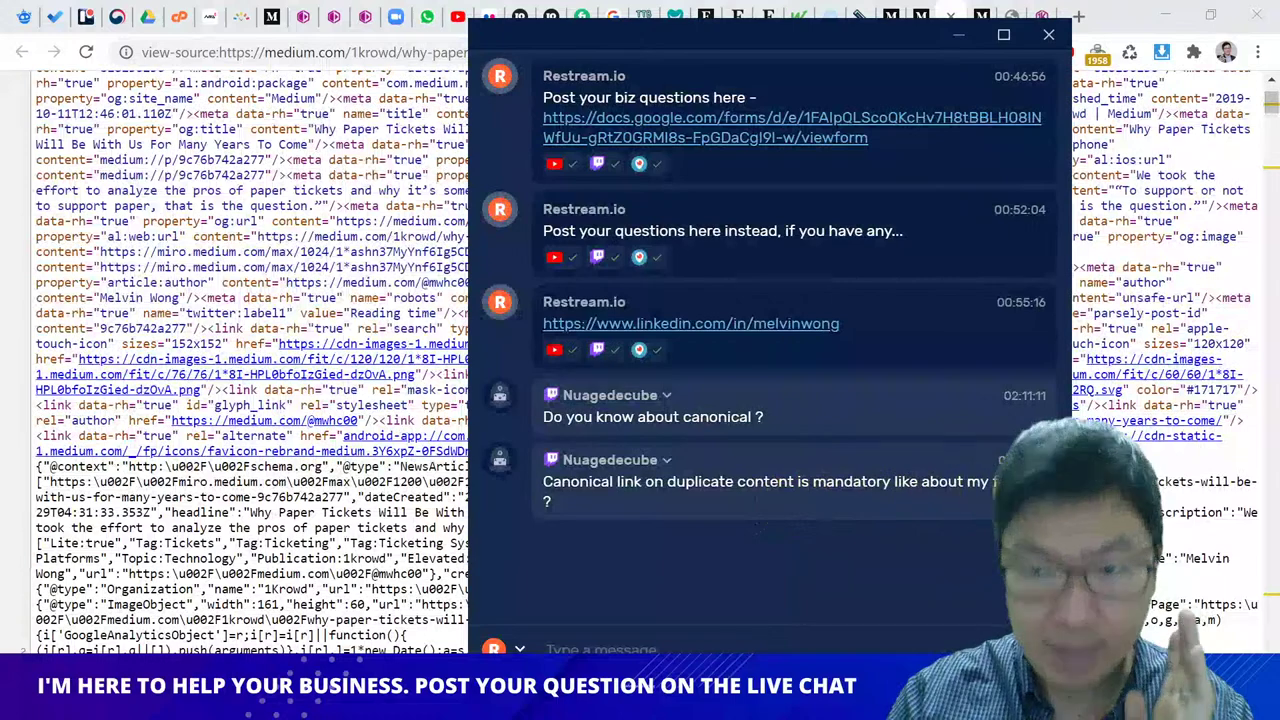
Step: Minimize Restream Chat, check the 1krowd.com, draft and paper-tickets tabs, then return to the page source
left_click(958, 35)
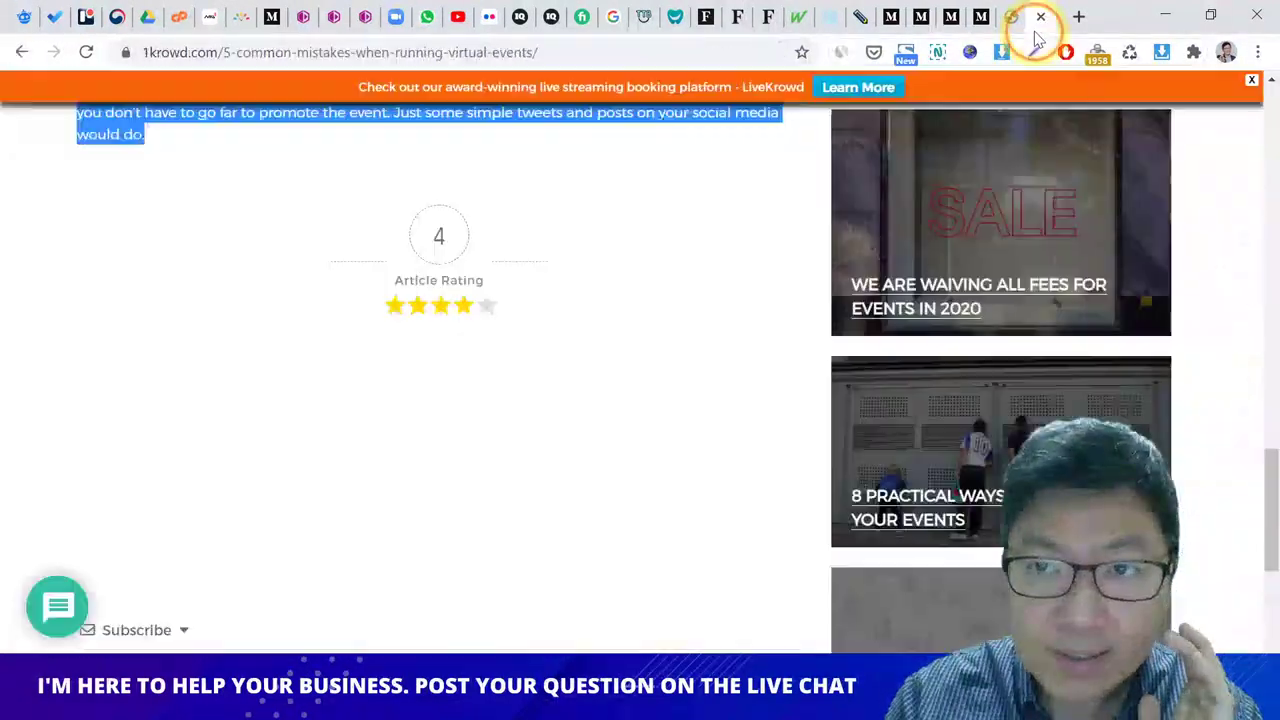
left_click(1015, 17)
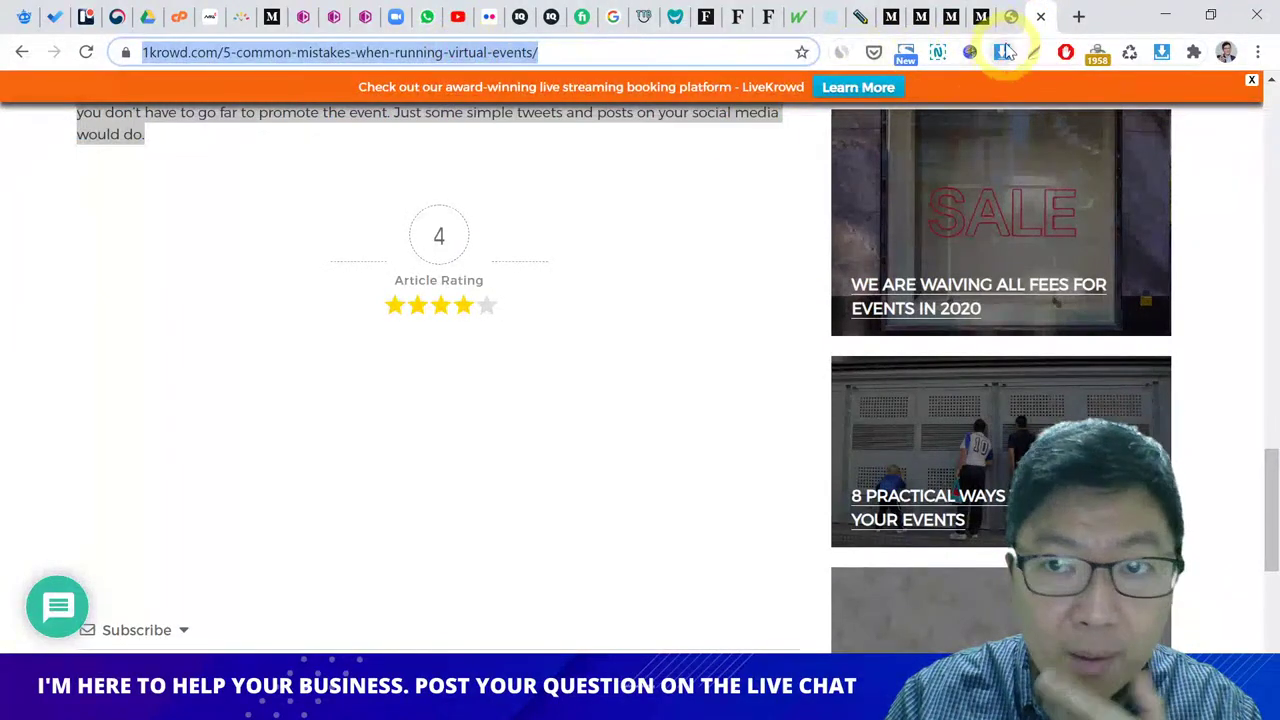
left_click(981, 17)
left_click(924, 20)
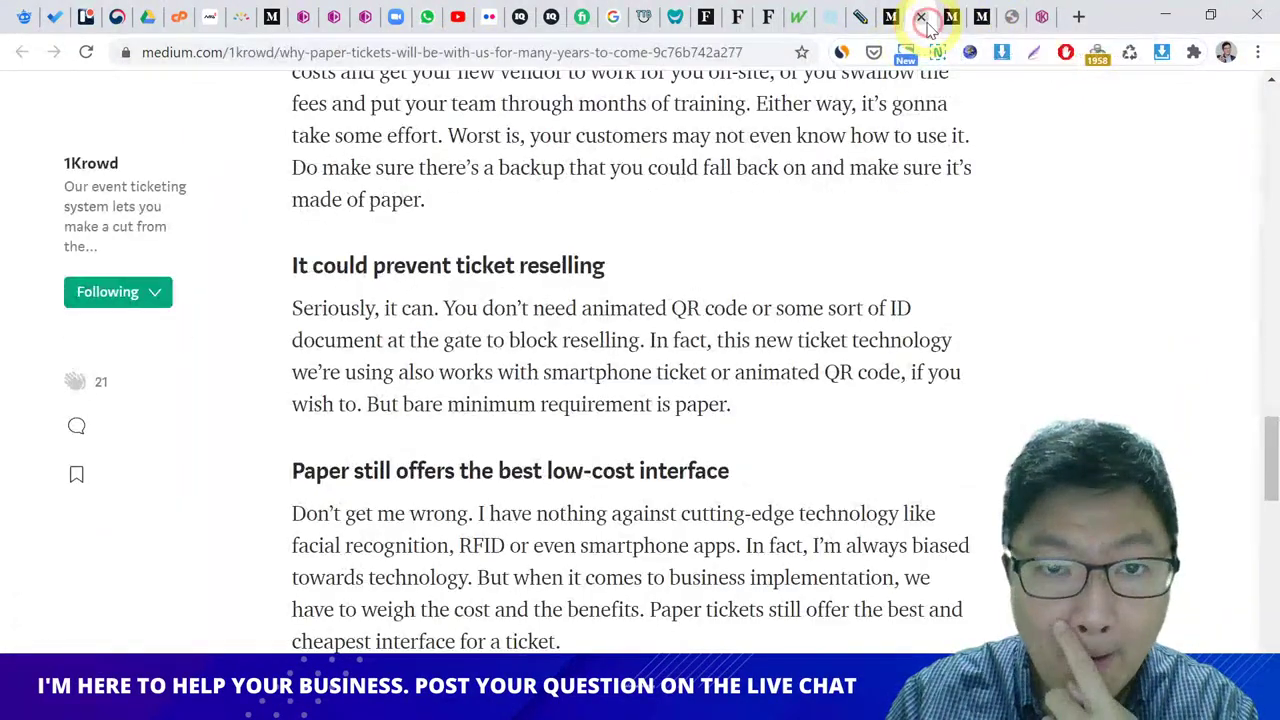
left_click(951, 17)
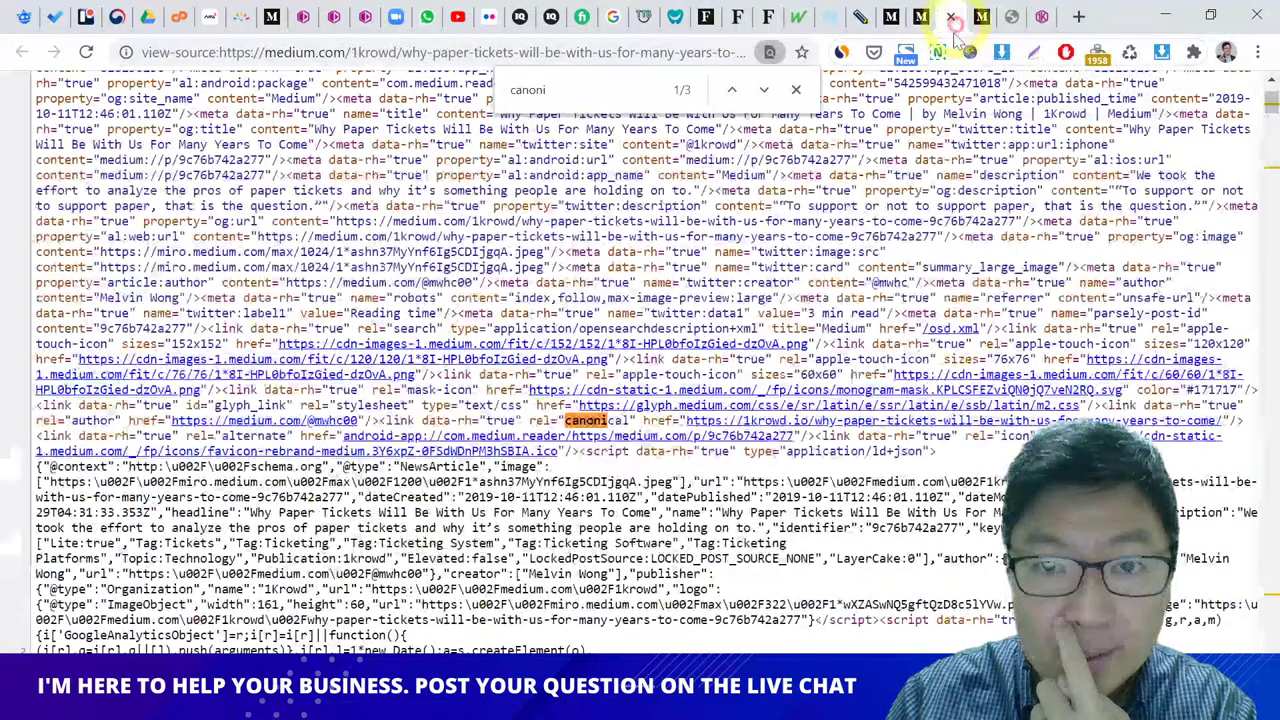
Step: Close the 'canoni' find bar, leaving the rel=canonical link line in view
left_click(796, 89)
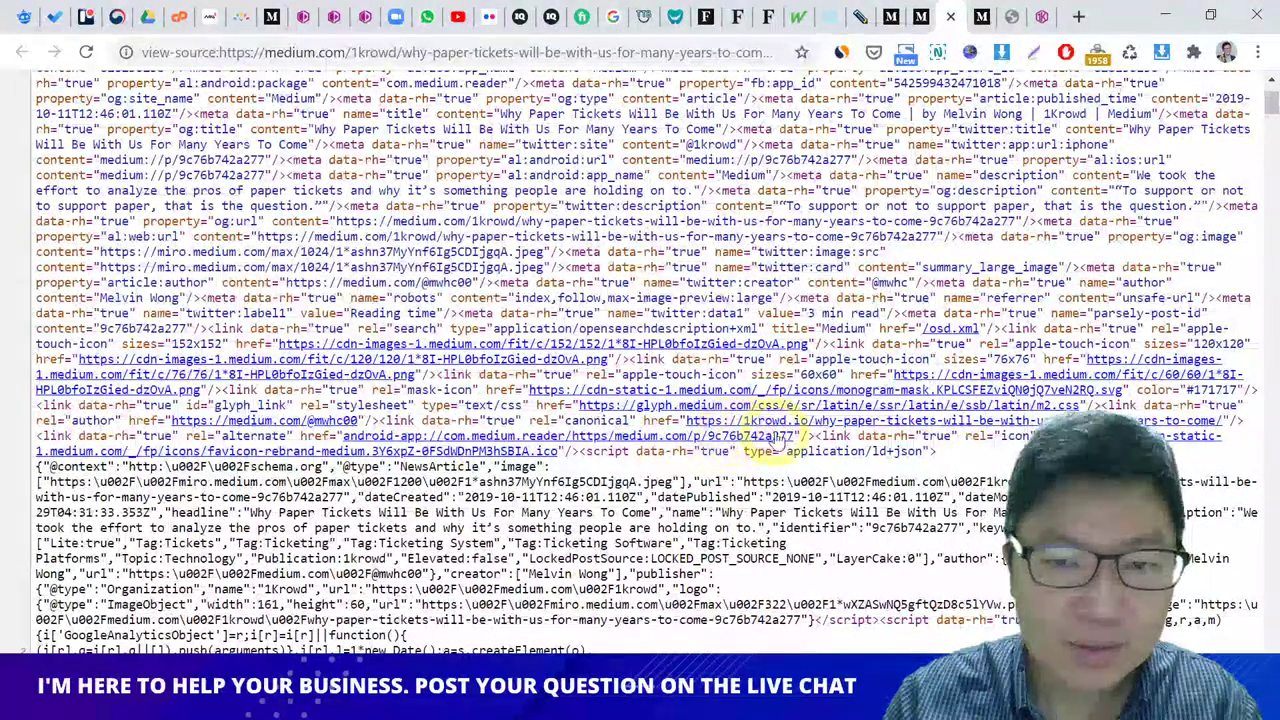
left_click(1040, 30)
scroll(663, 229, "up", 4)
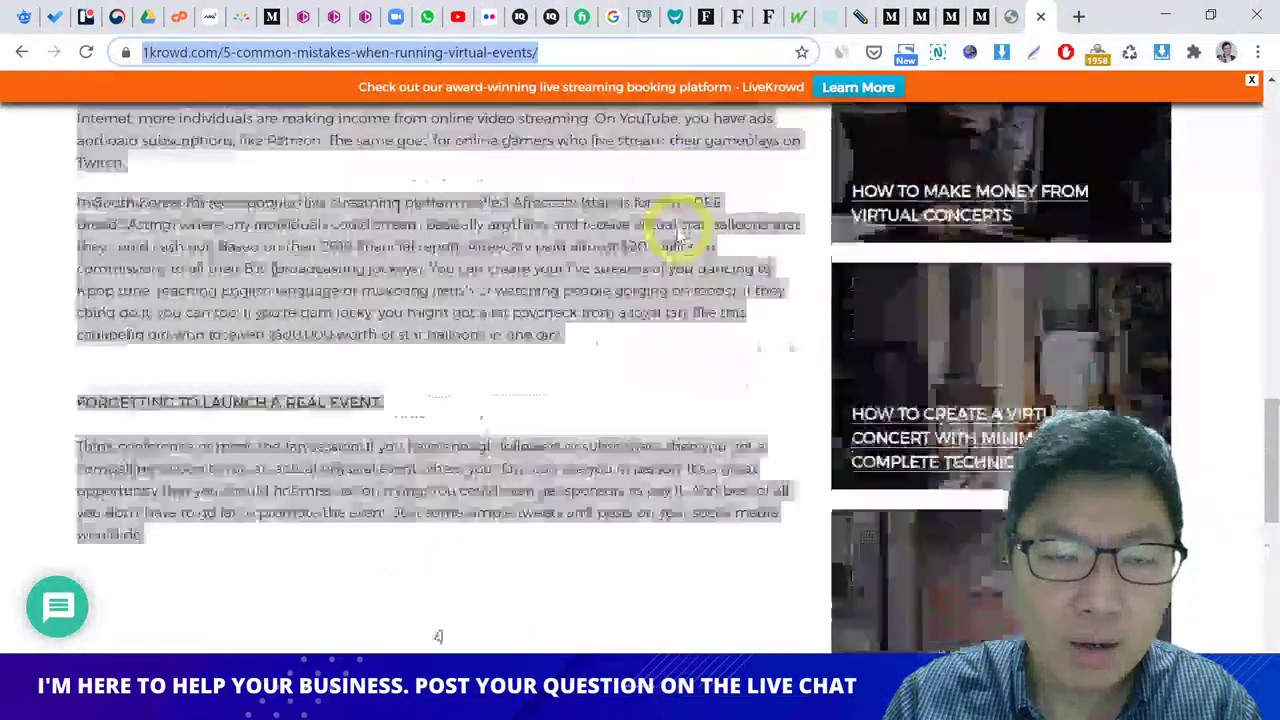
left_click(600, 237)
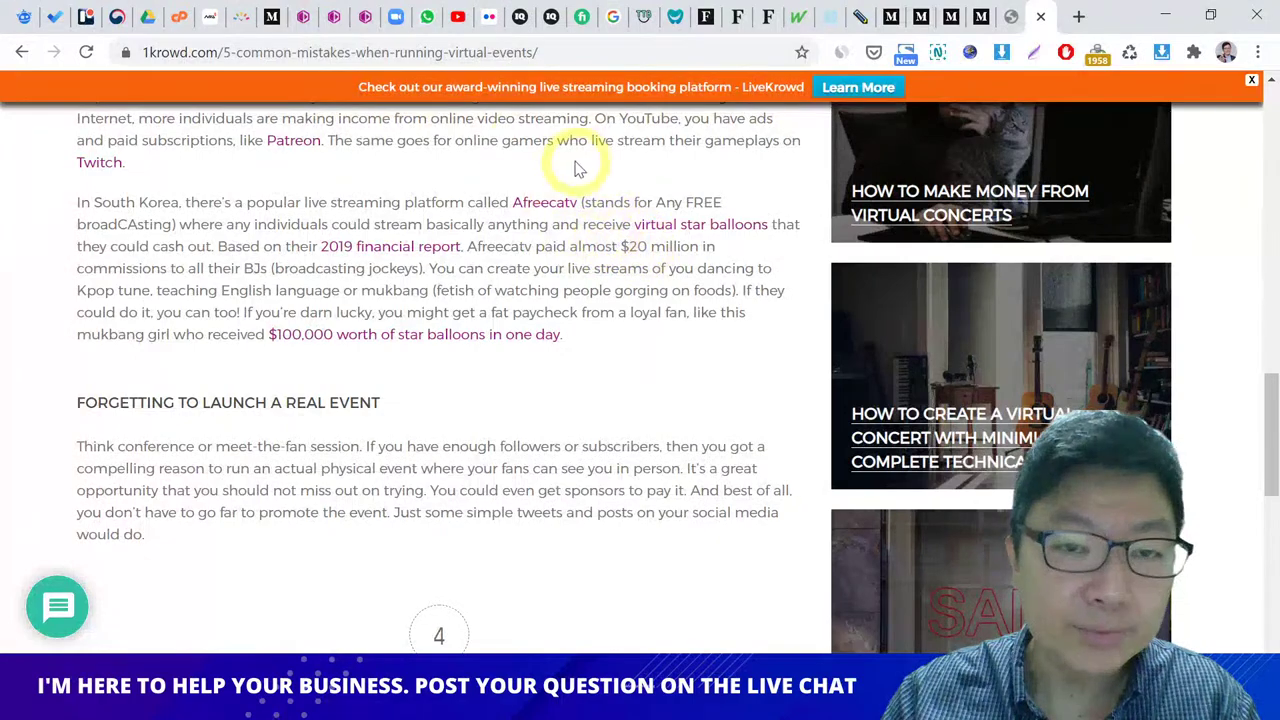
scroll(518, 188, "up", 15)
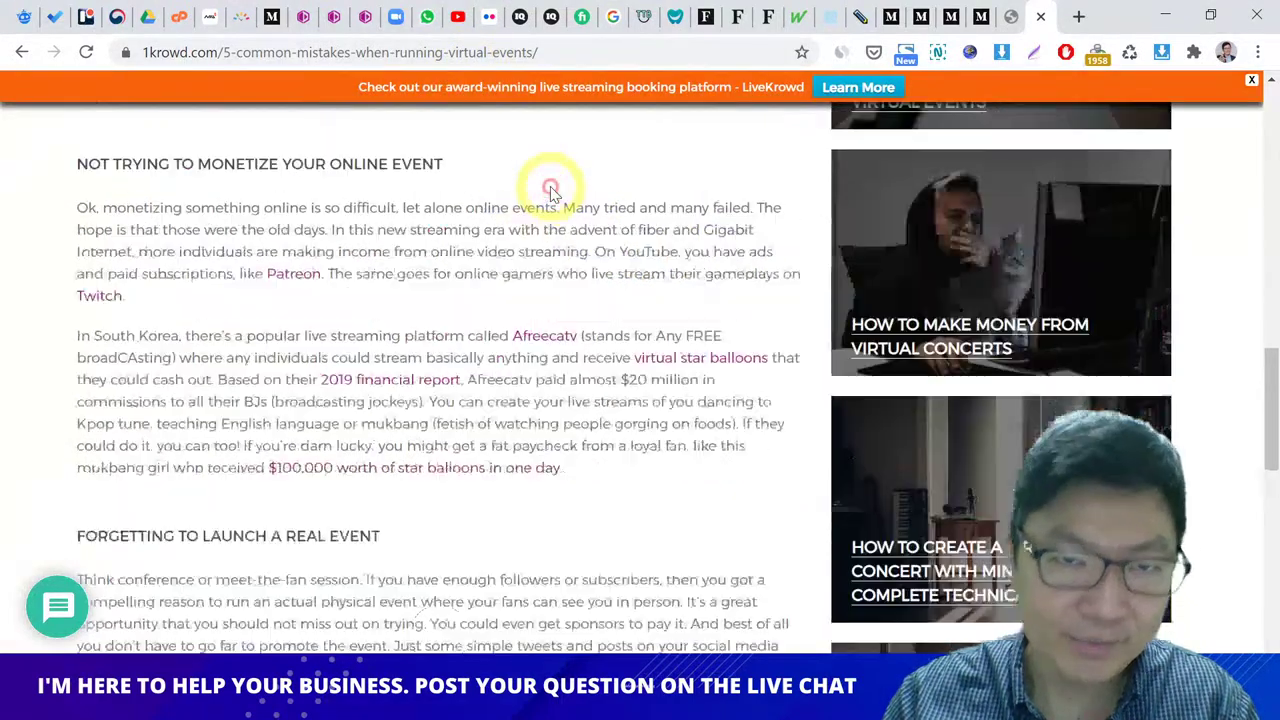
left_click(951, 18)
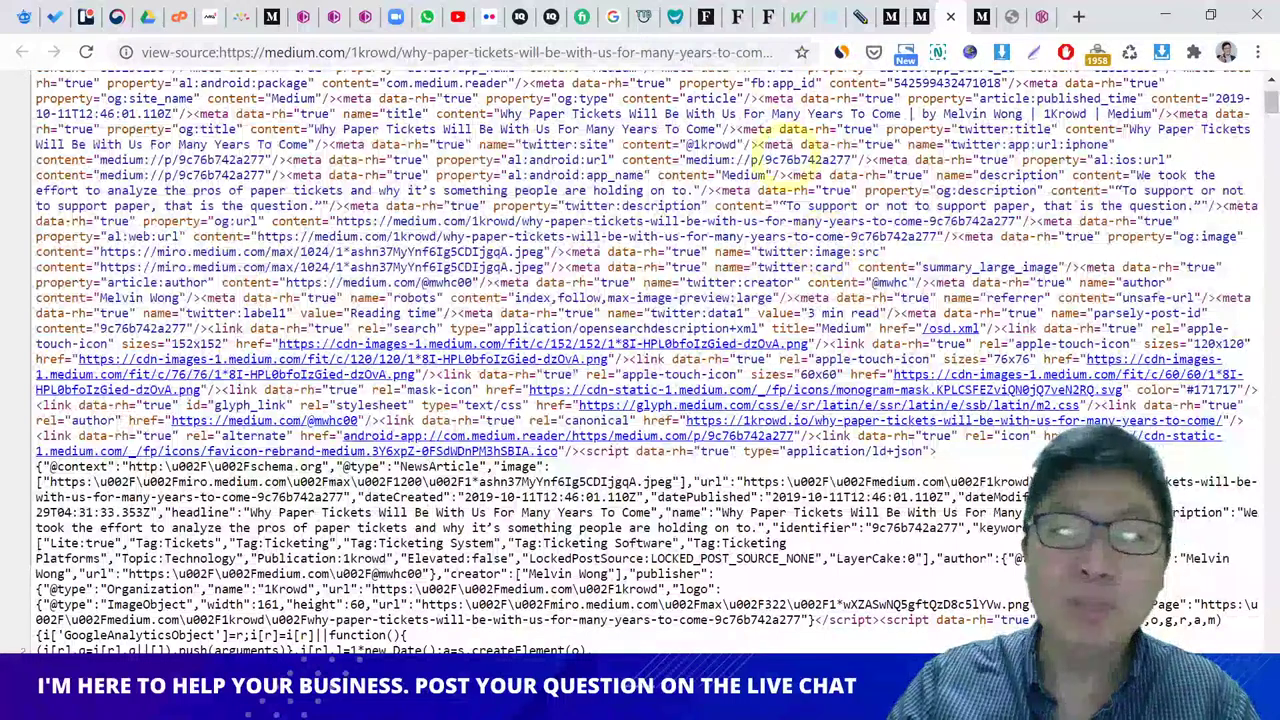
Step: Review the Medium paper-tickets article and its URL, then the unreachable 1krowd.io tab and the 1krowd.com article
left_click(921, 18)
scroll(757, 143, "up", 15)
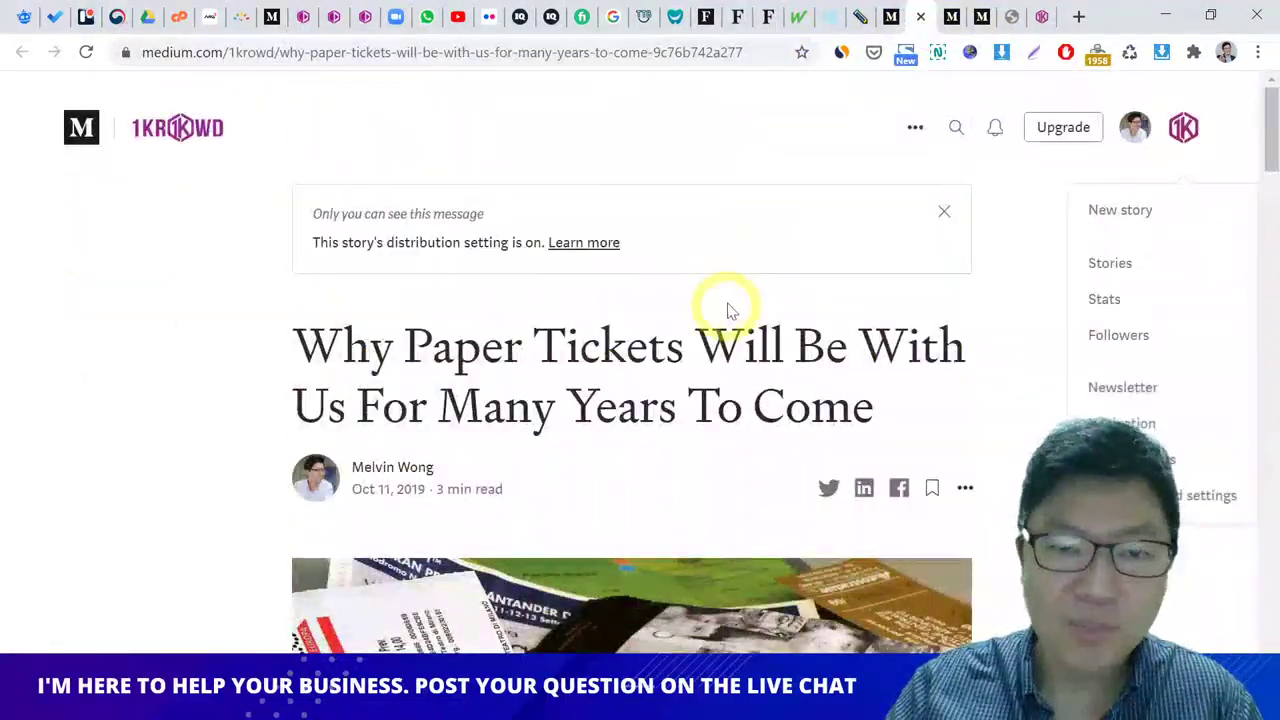
scroll(729, 309, "down", 6)
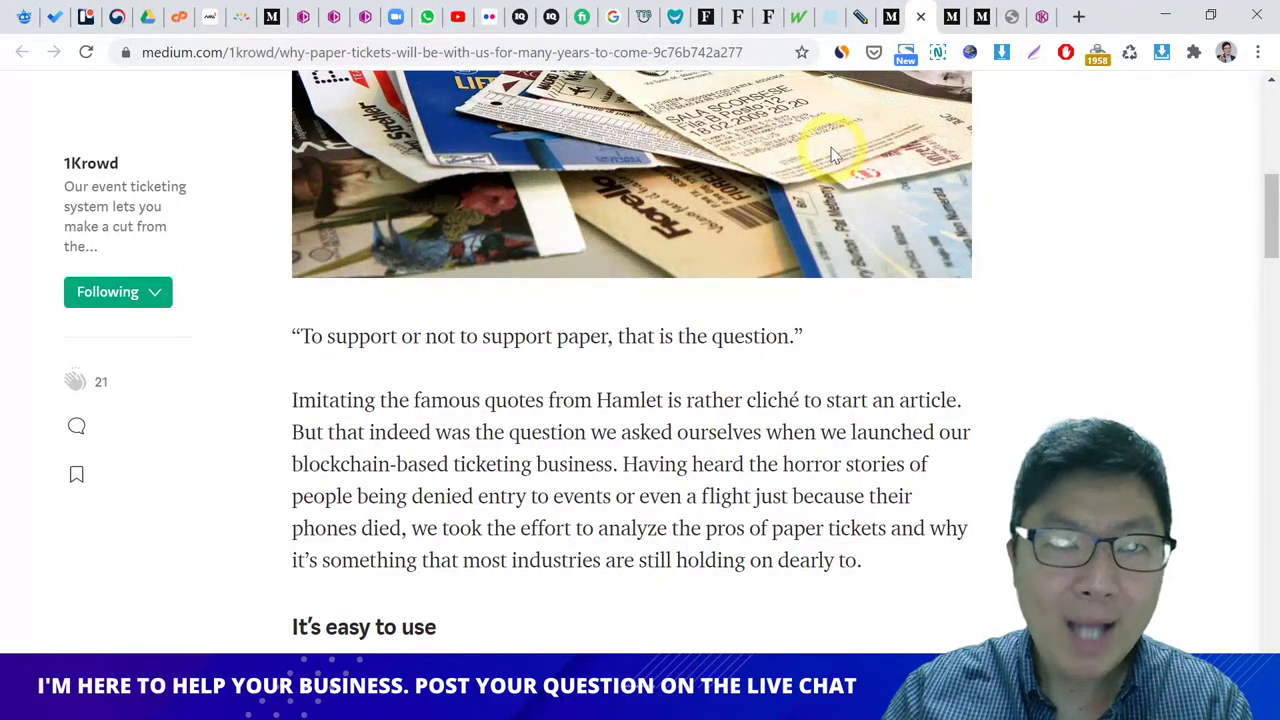
left_click(686, 52)
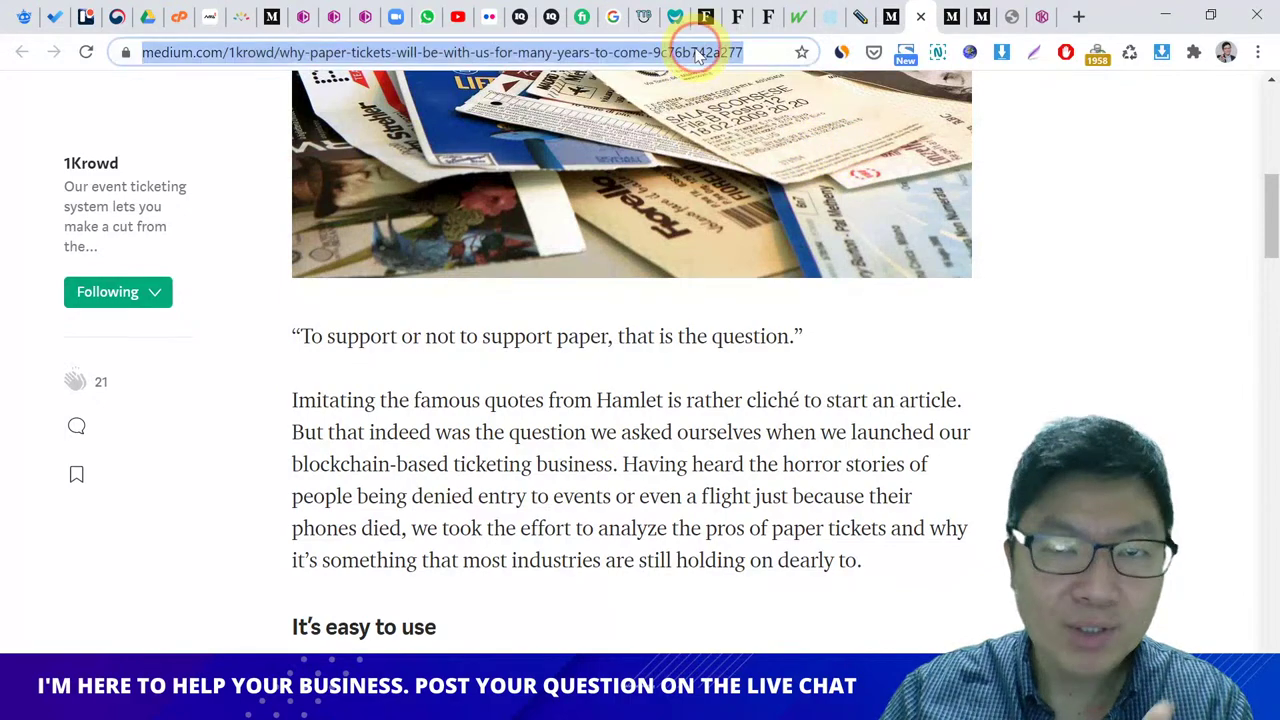
left_click(1005, 220)
scroll(717, 179, "up", 5)
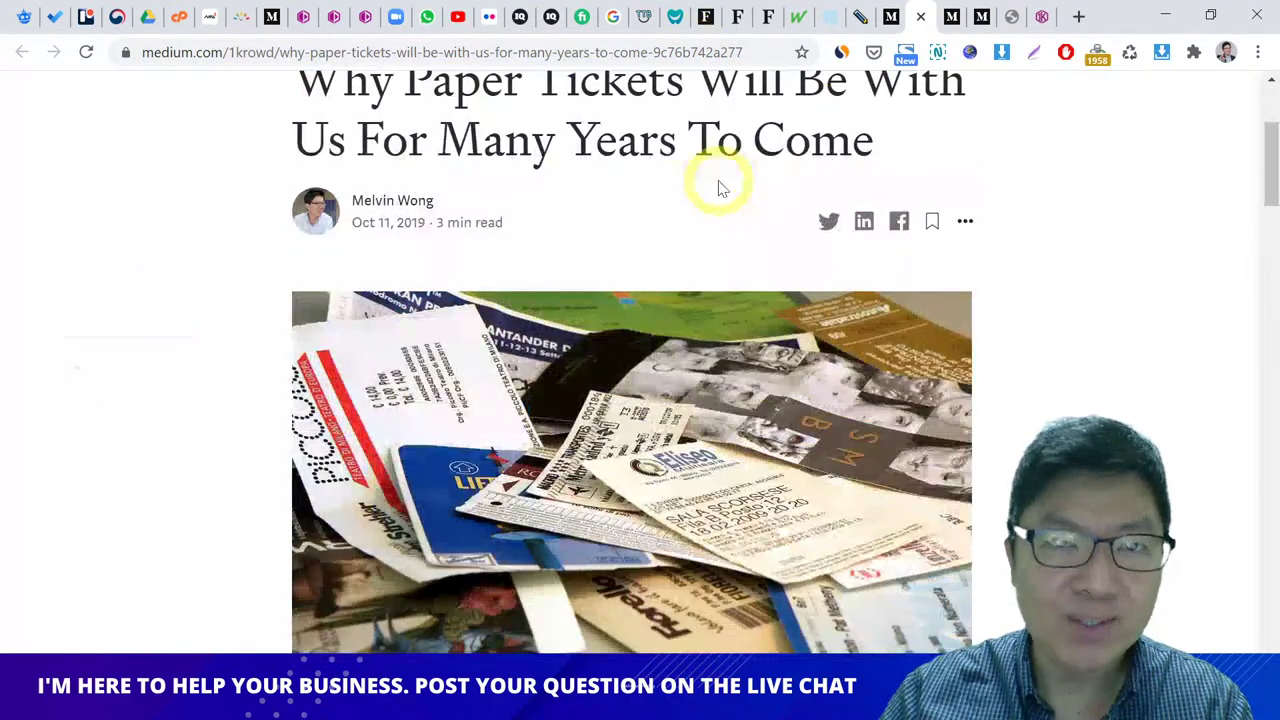
left_click(1008, 18)
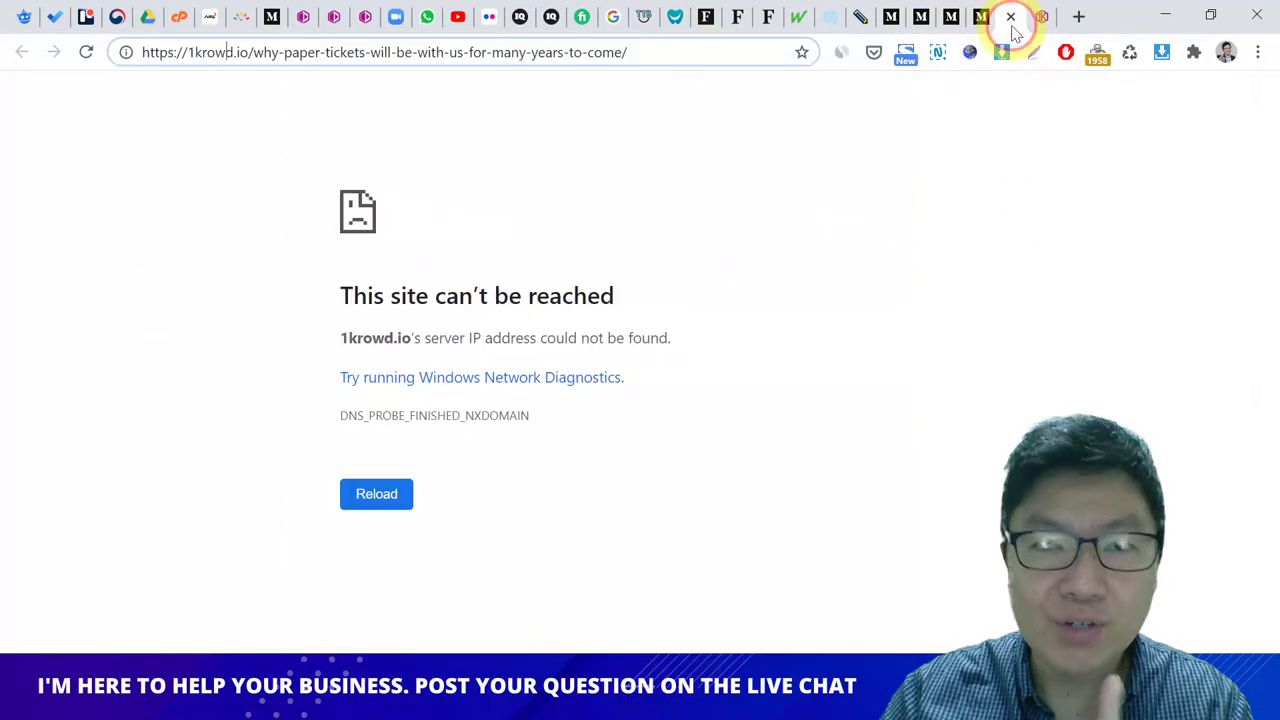
left_click(1041, 17)
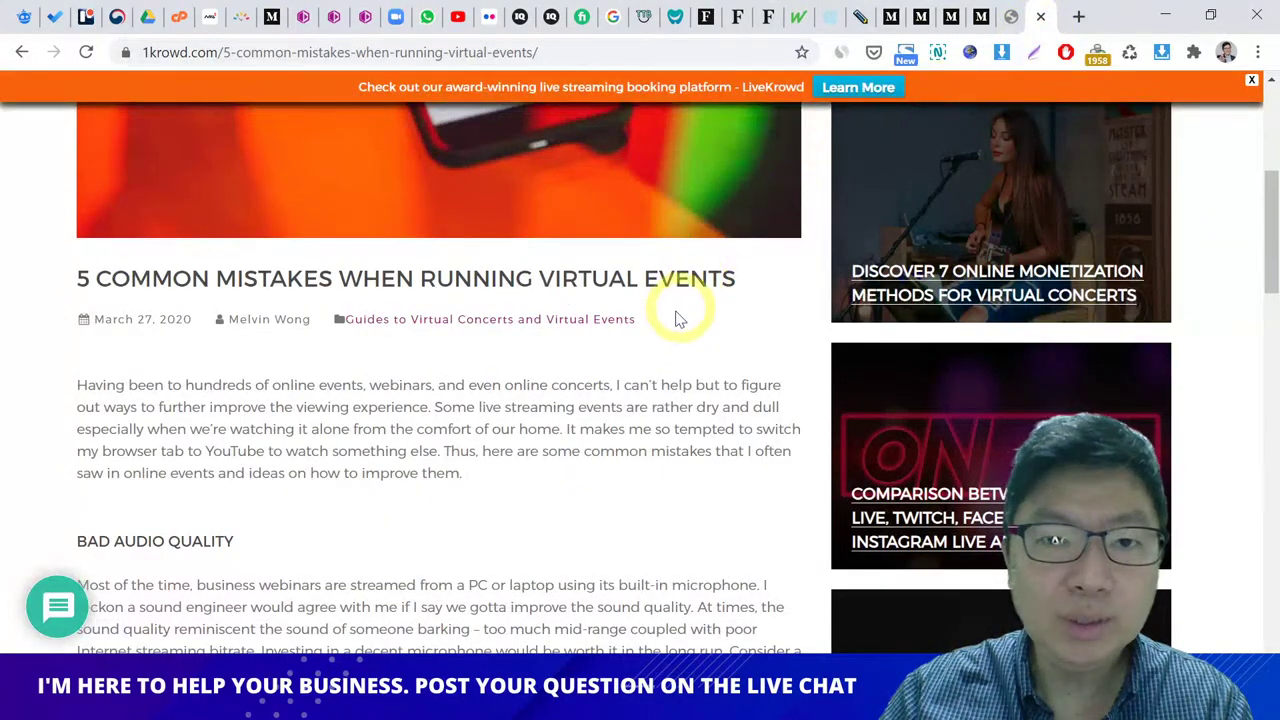
Step: Scroll the 1krowd.com virtual events article and restore the Restream live chat with Alt+Tab
scroll(663, 320, "up", 5)
scroll(510, 260, "down", 3)
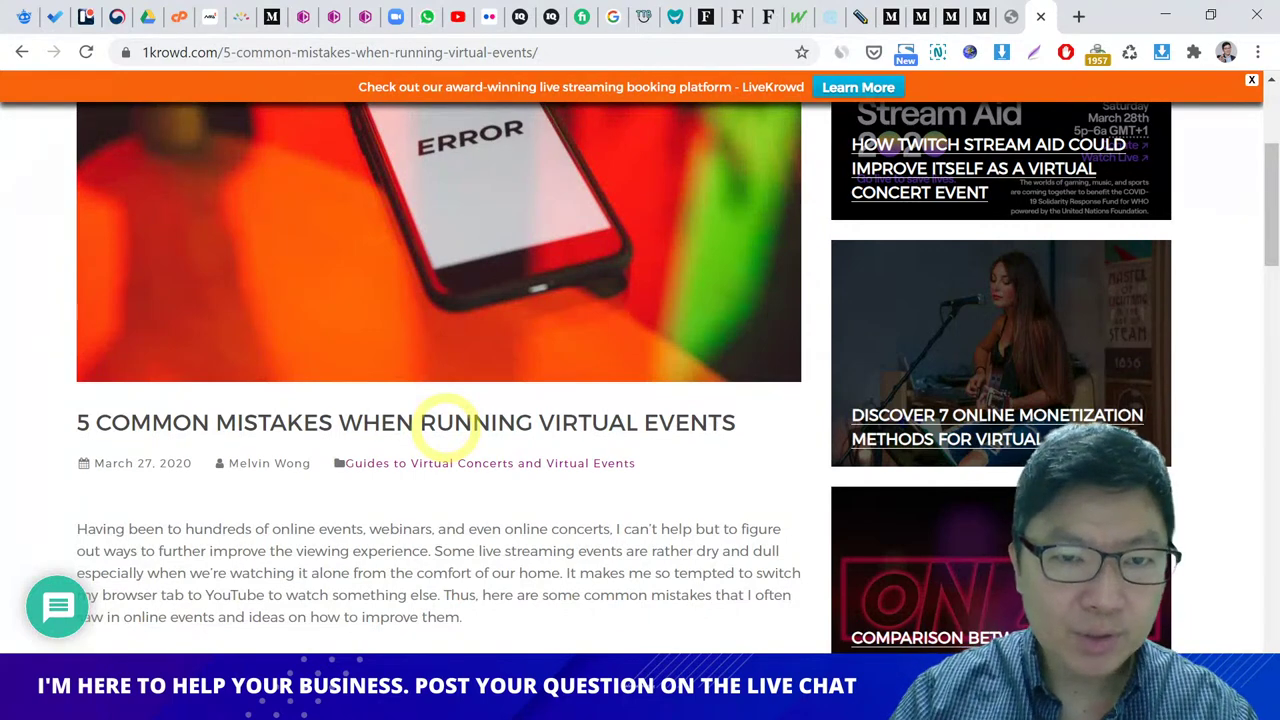
key("alt+Tab")
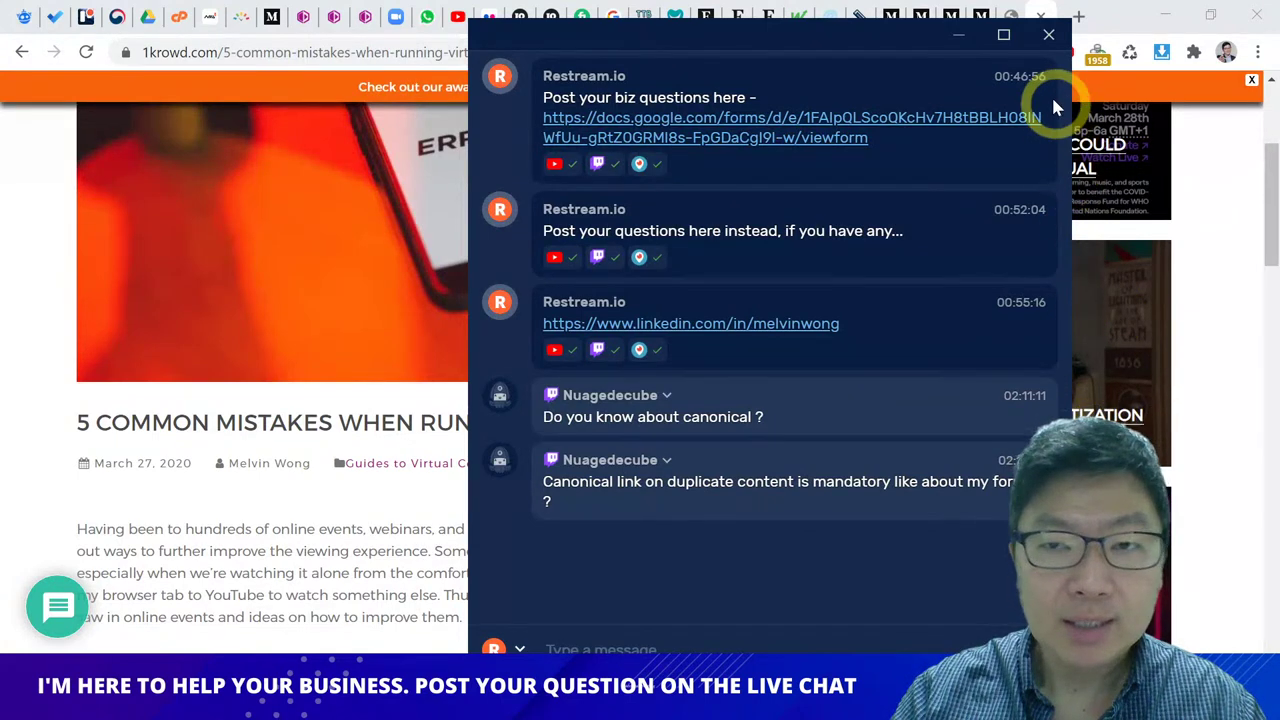
Step: Minimize Restream Chat and show the Medium paper-tickets article's page source
left_click(958, 36)
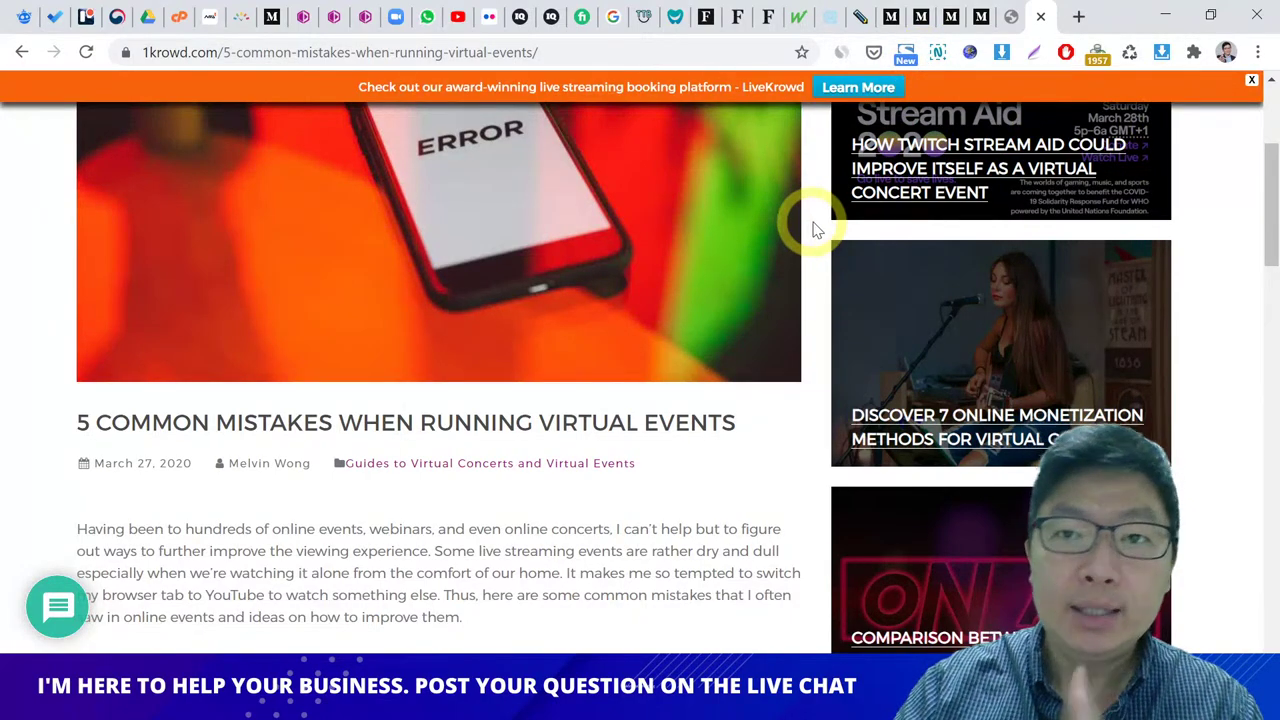
left_click(951, 16)
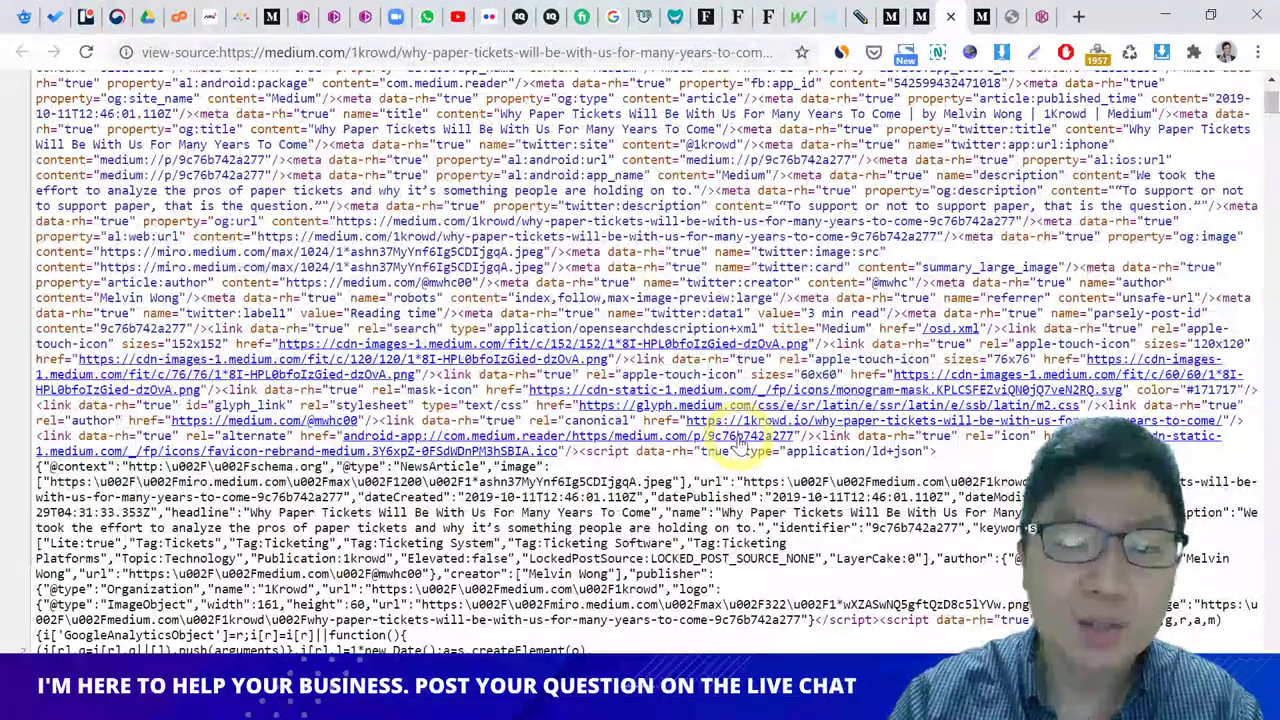
Step: Look over the Medium article, its page source and the draft
left_click(915, 17)
left_click(946, 17)
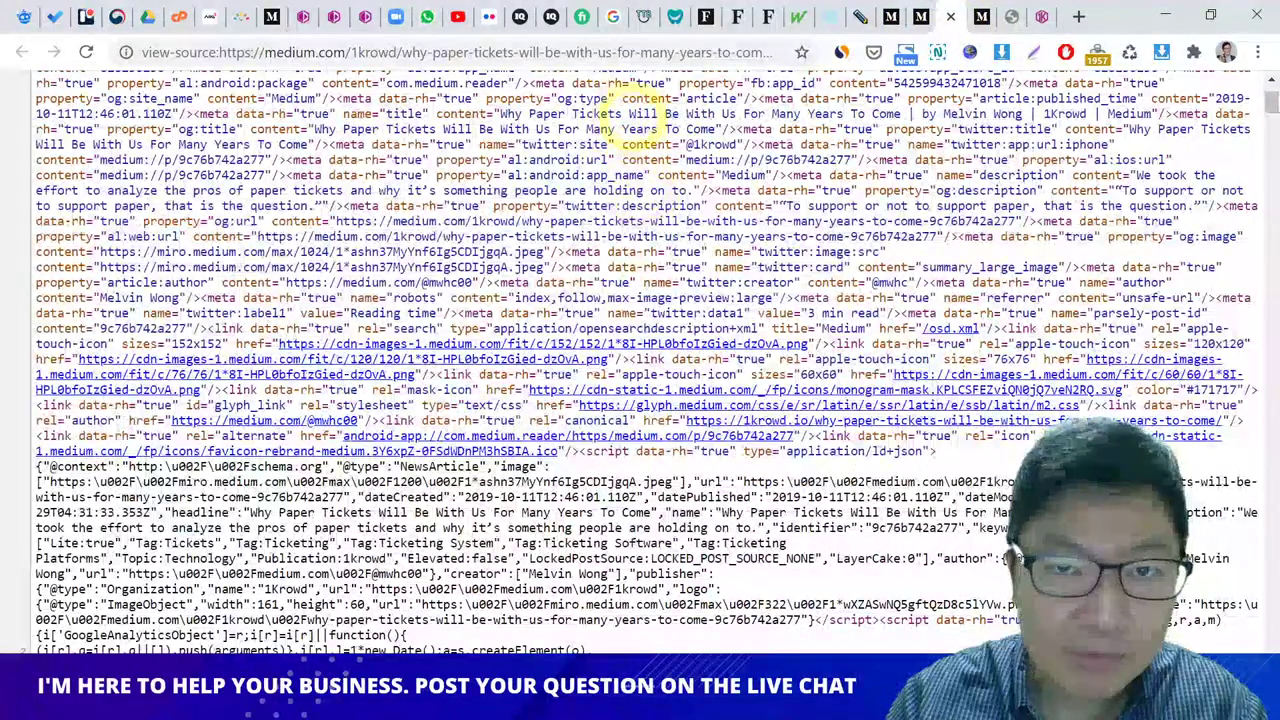
left_click(978, 20)
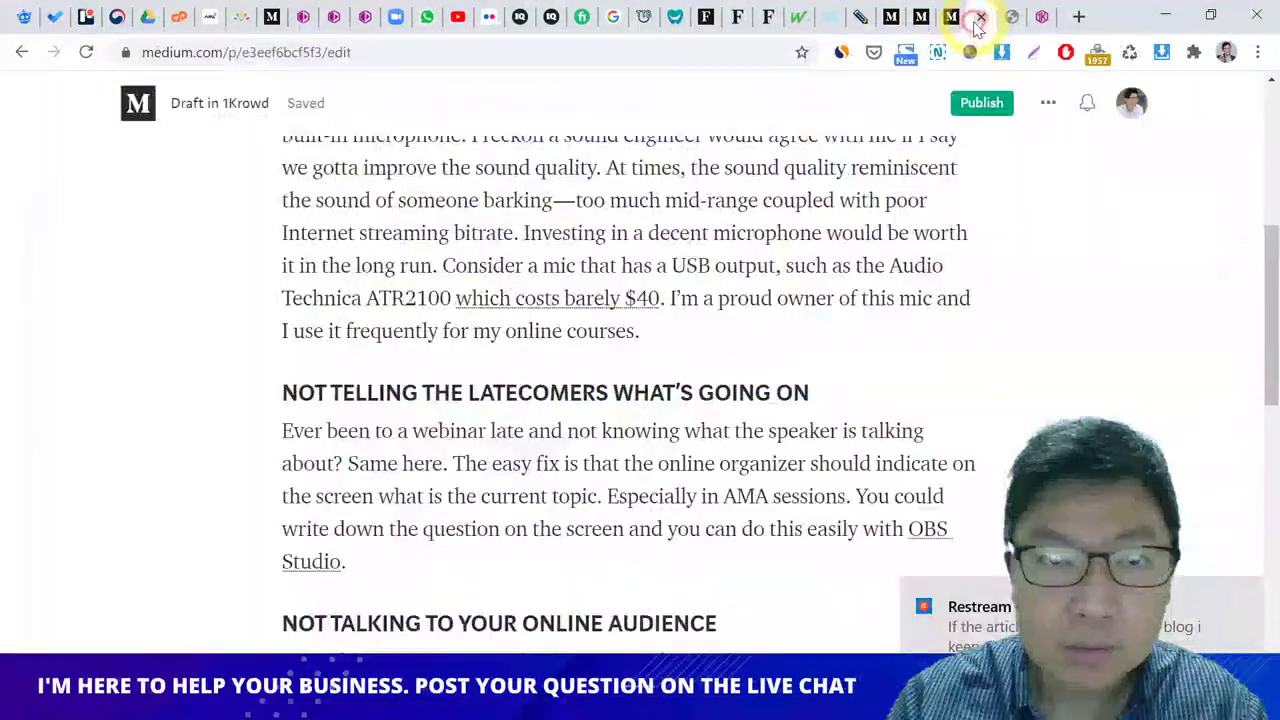
left_click(951, 20)
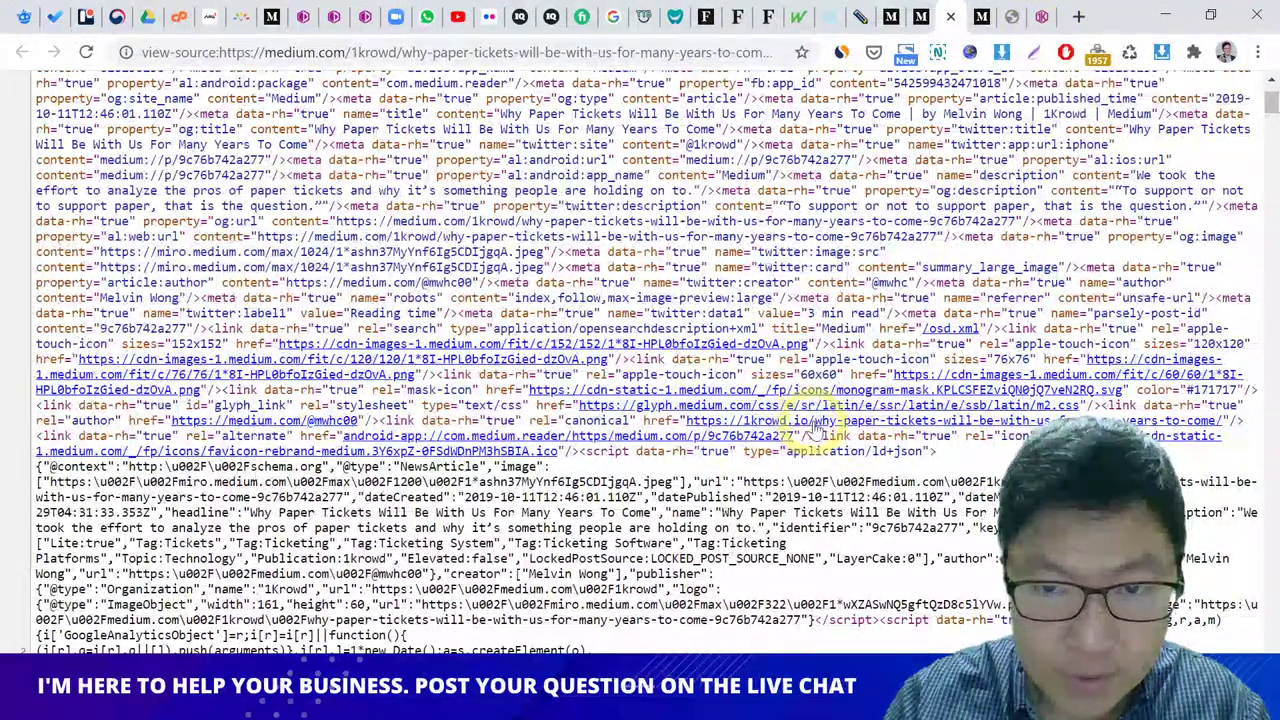
Step: Change the 1krowd.io address to 1krowd.com to load the paper-tickets post
left_click(1011, 17)
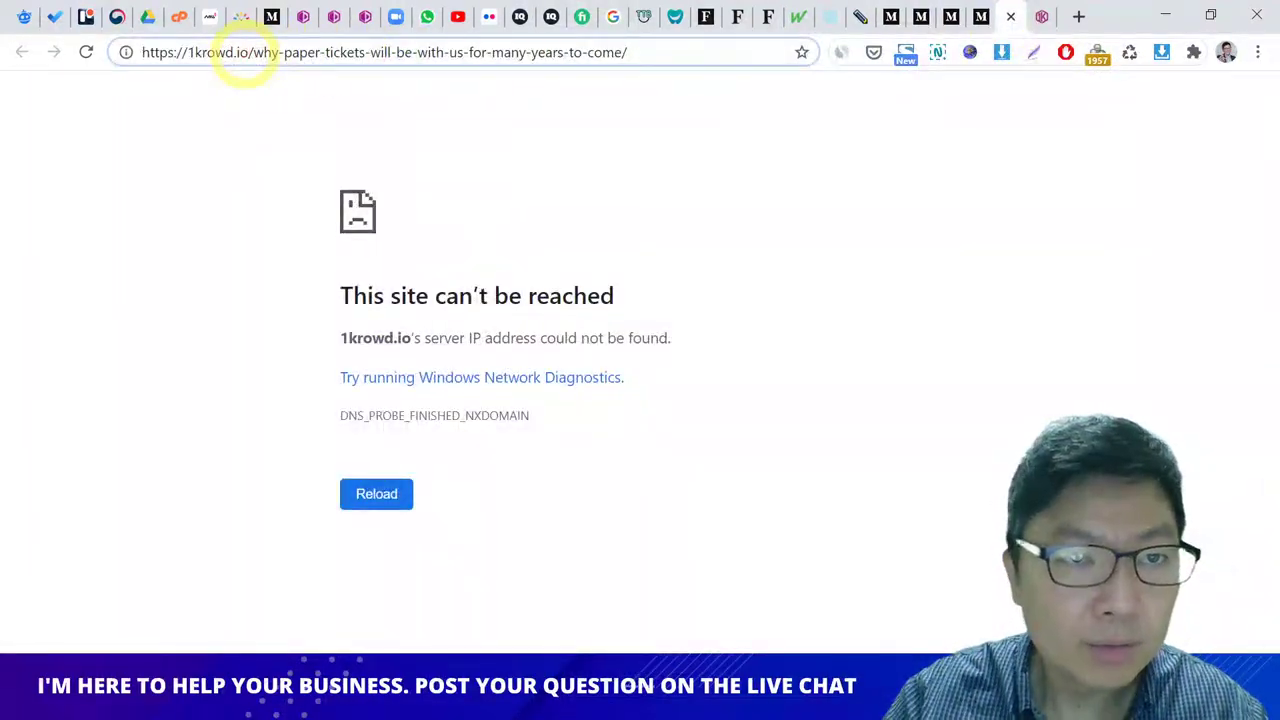
key("BackSpace")
key("BackSpace")
type("com")
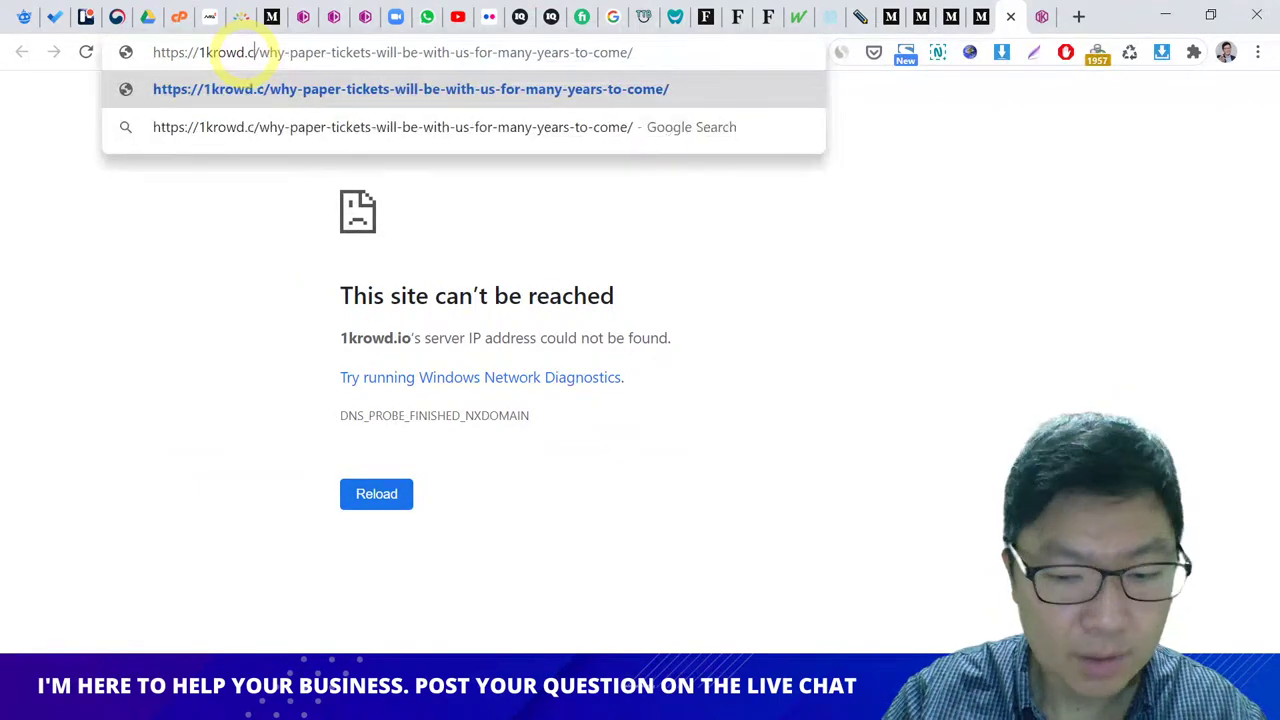
key("Return")
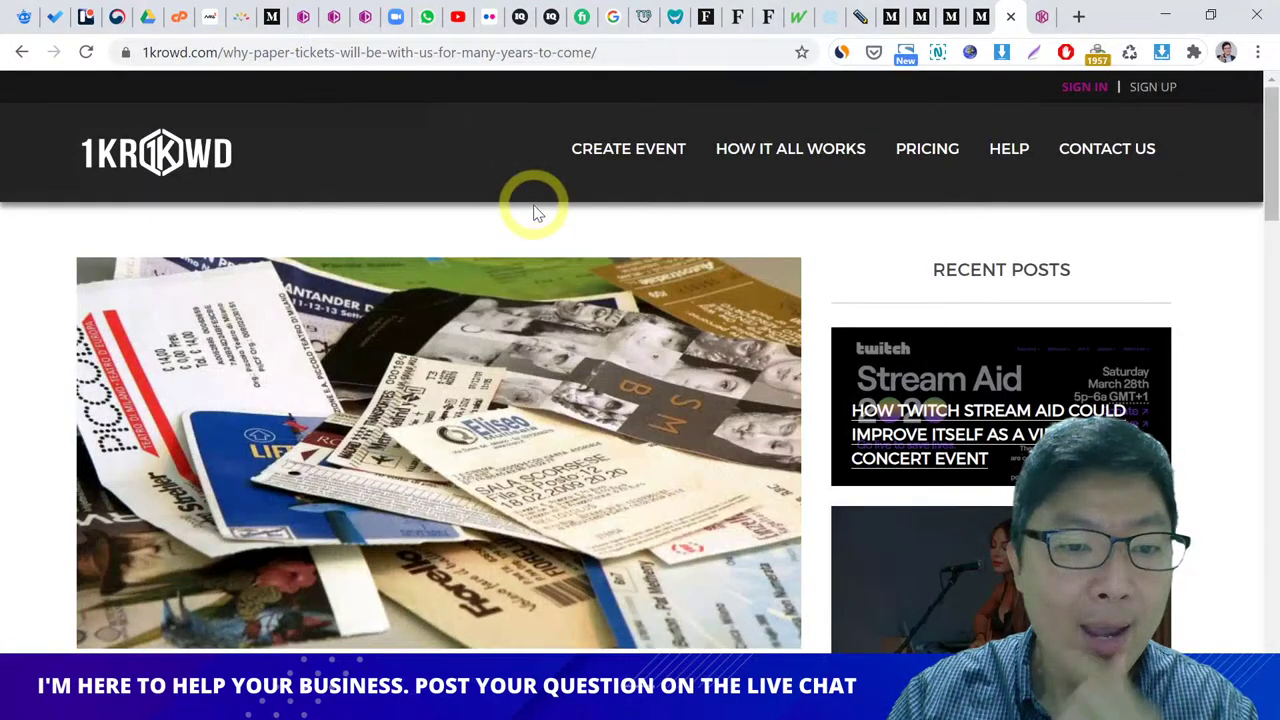
Step: Compare the Medium paper-tickets article with its 1krowd.com copy
scroll(555, 205, "down", 5)
left_click(981, 17)
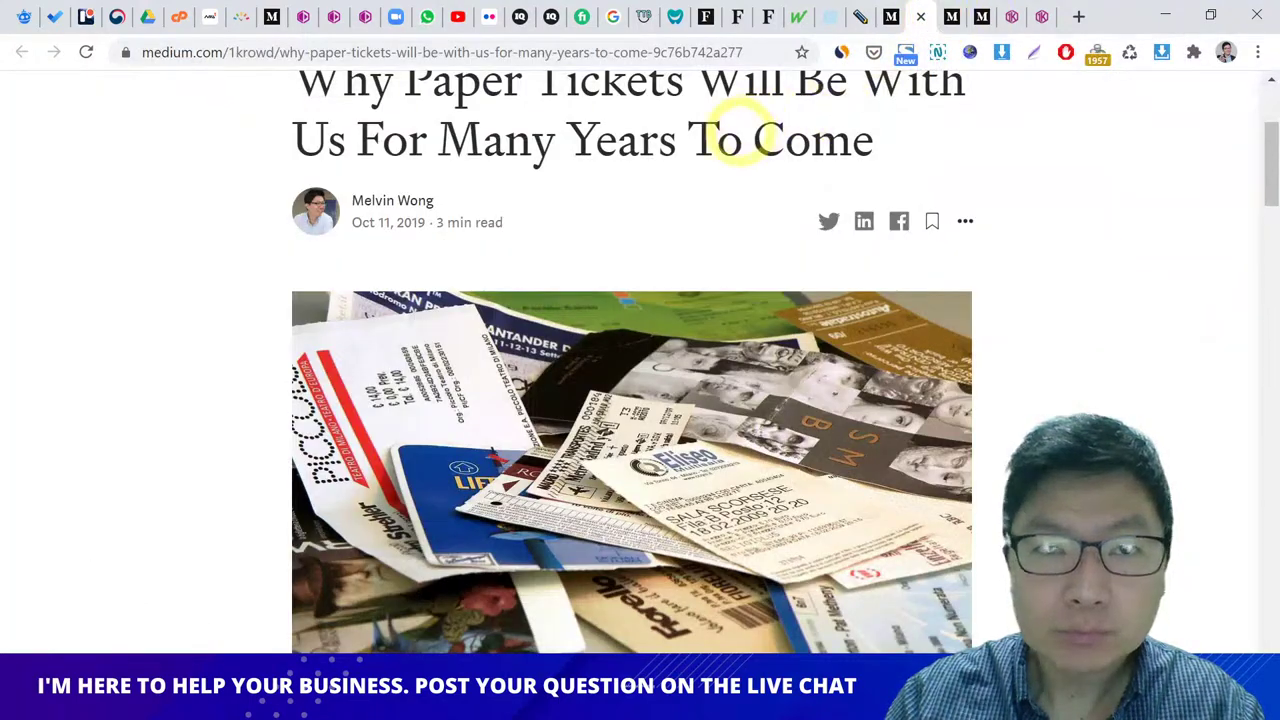
scroll(700, 210, "up", 3)
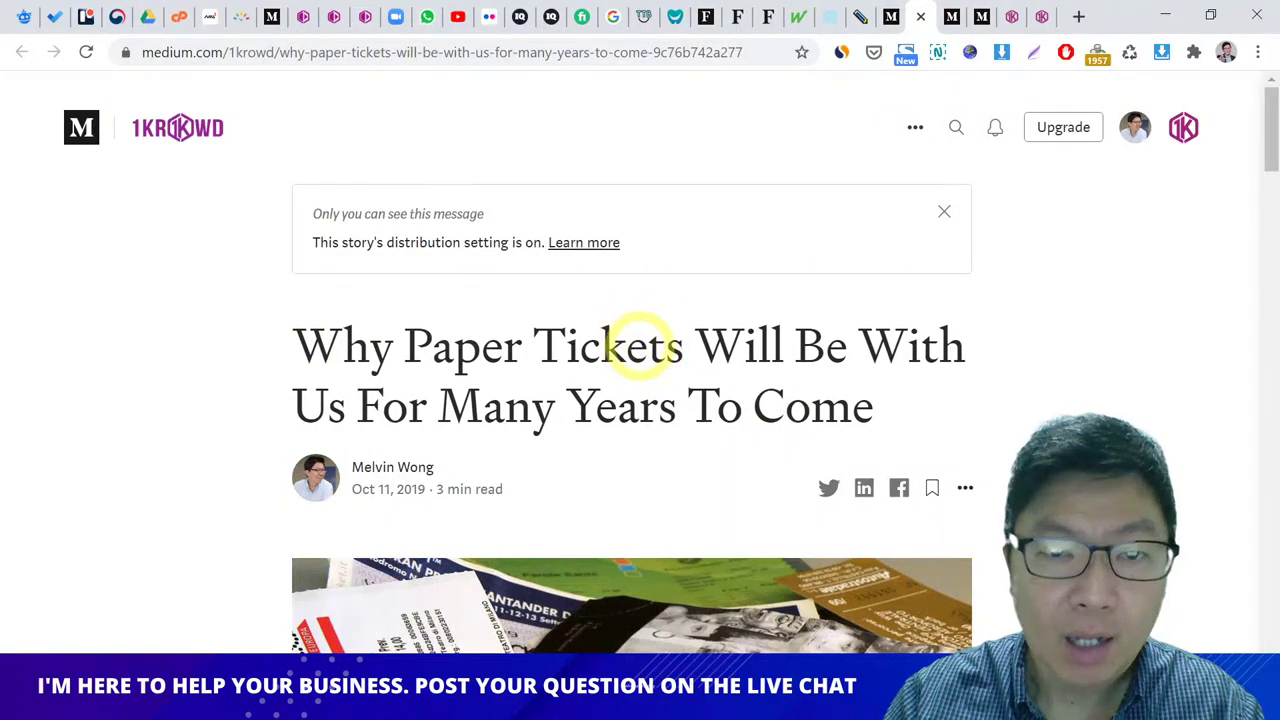
left_click(1010, 24)
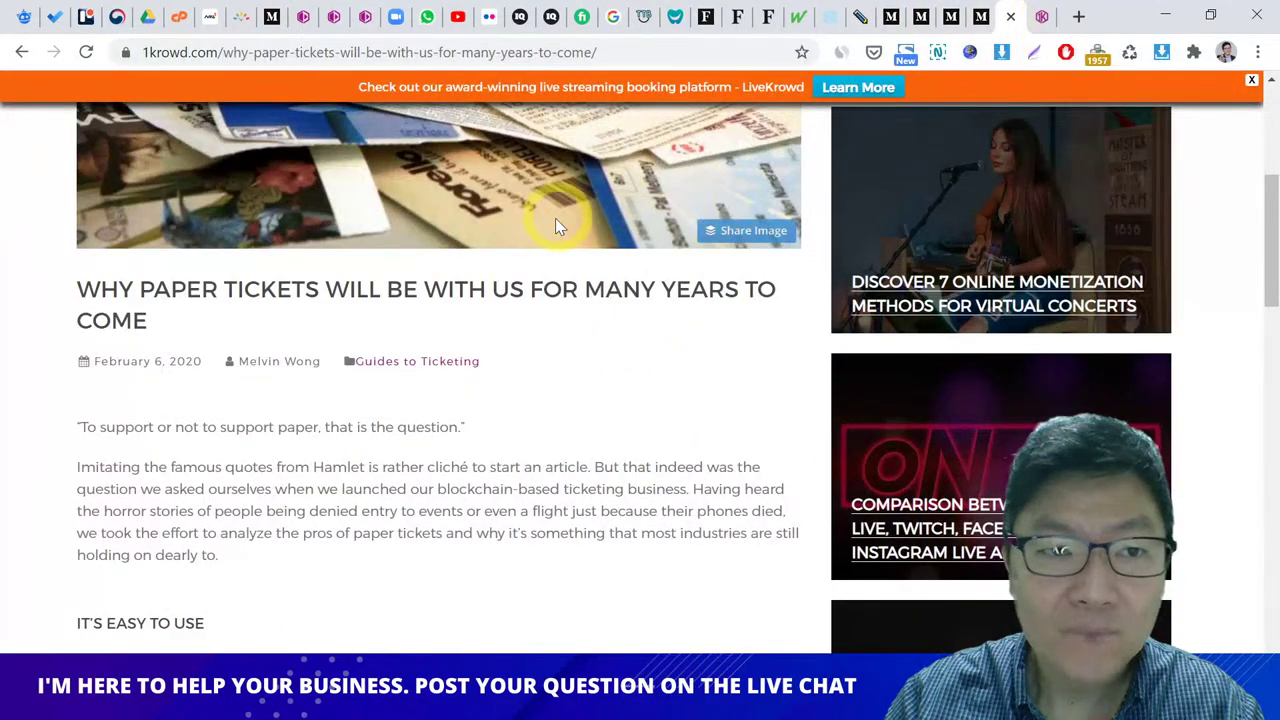
scroll(555, 218, "up", 4)
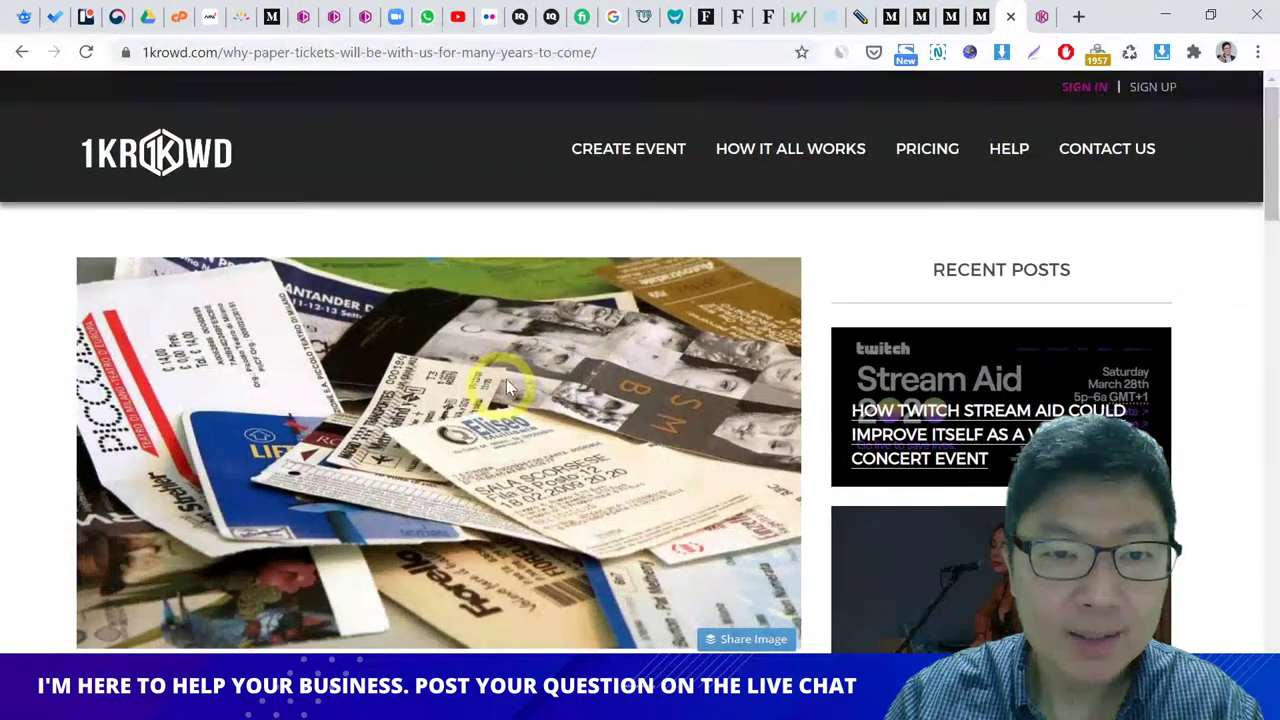
left_click(921, 22)
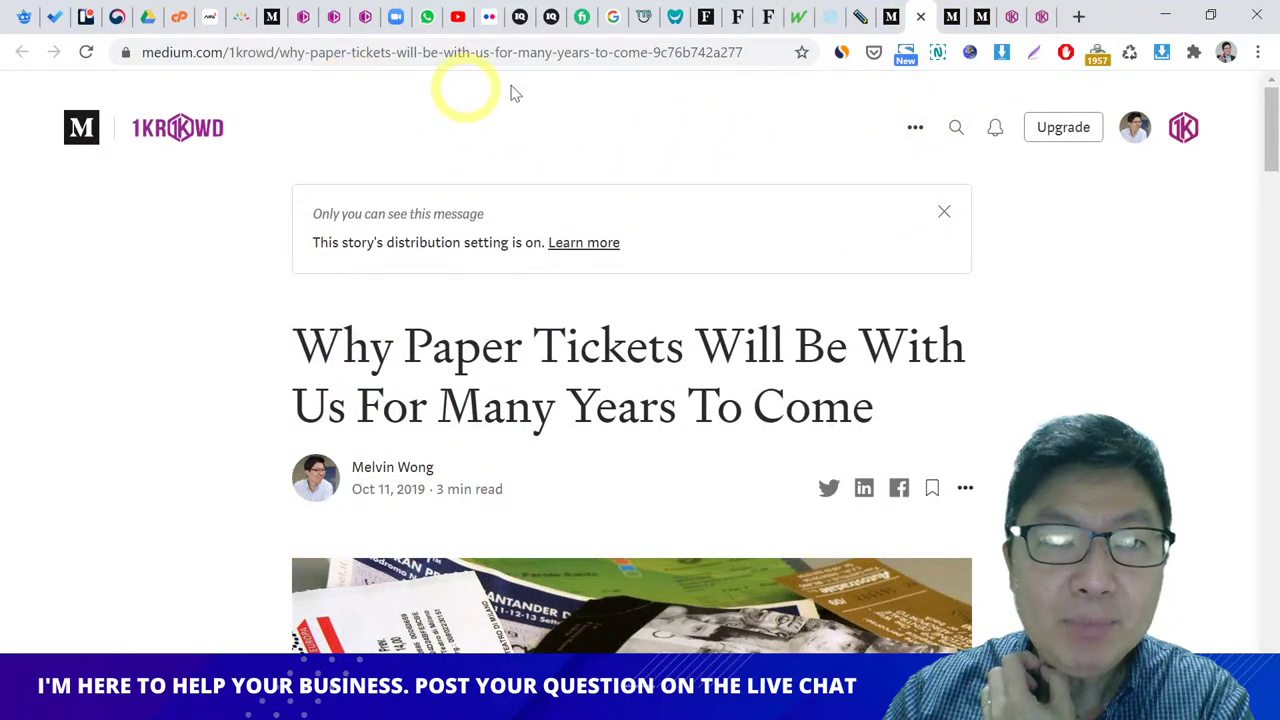
Step: Select the canonical and alternate link lines in the page source and check them against the 1krowd.com original
left_click(953, 20)
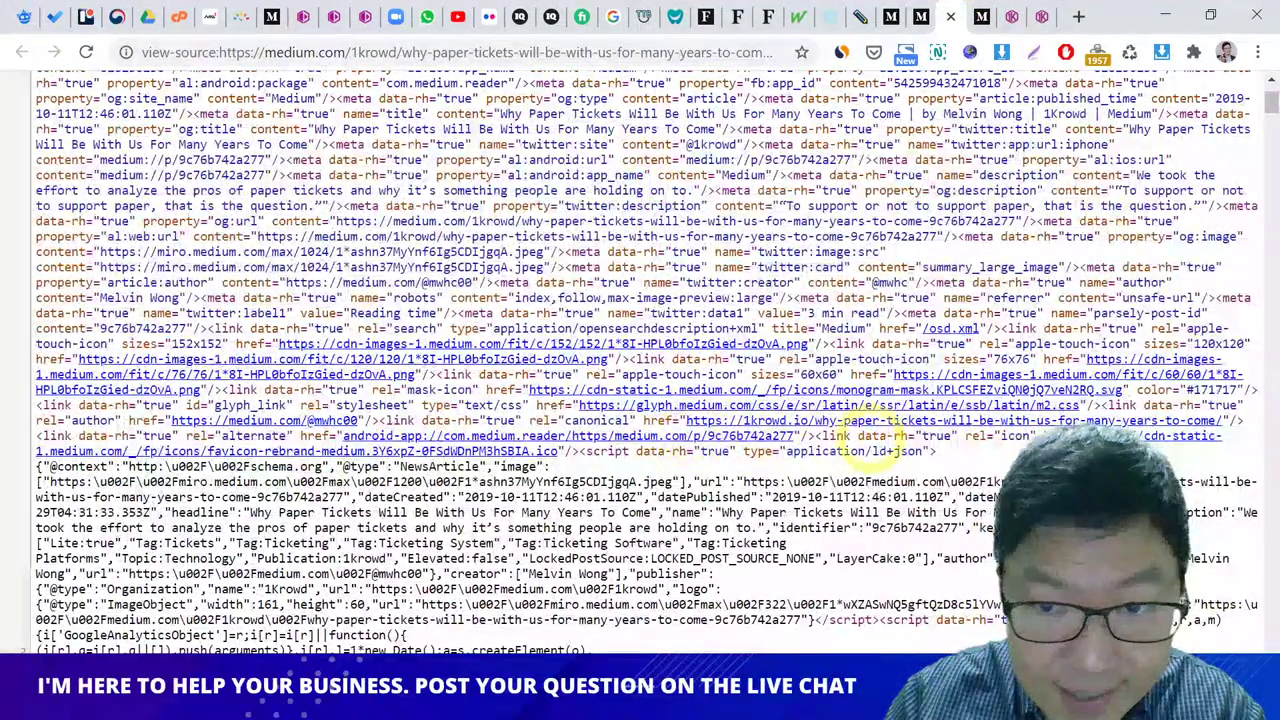
left_click_drag(815, 436, 385, 420)
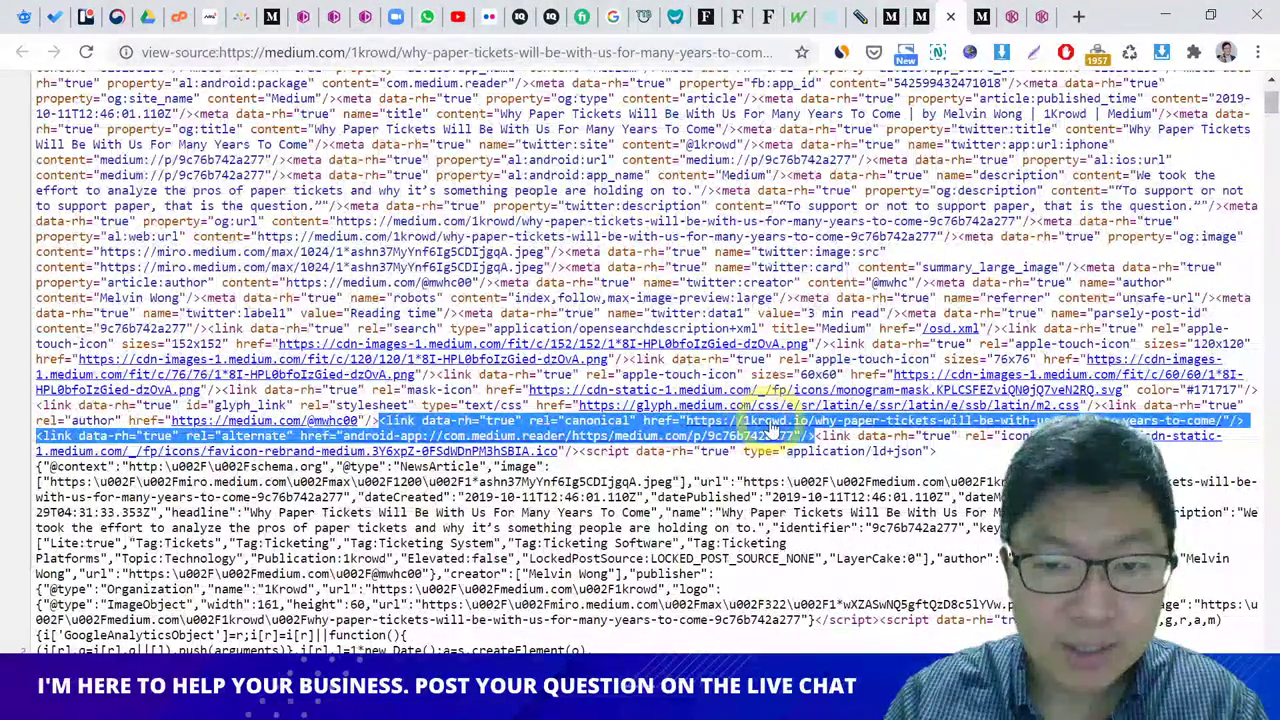
left_click(988, 18)
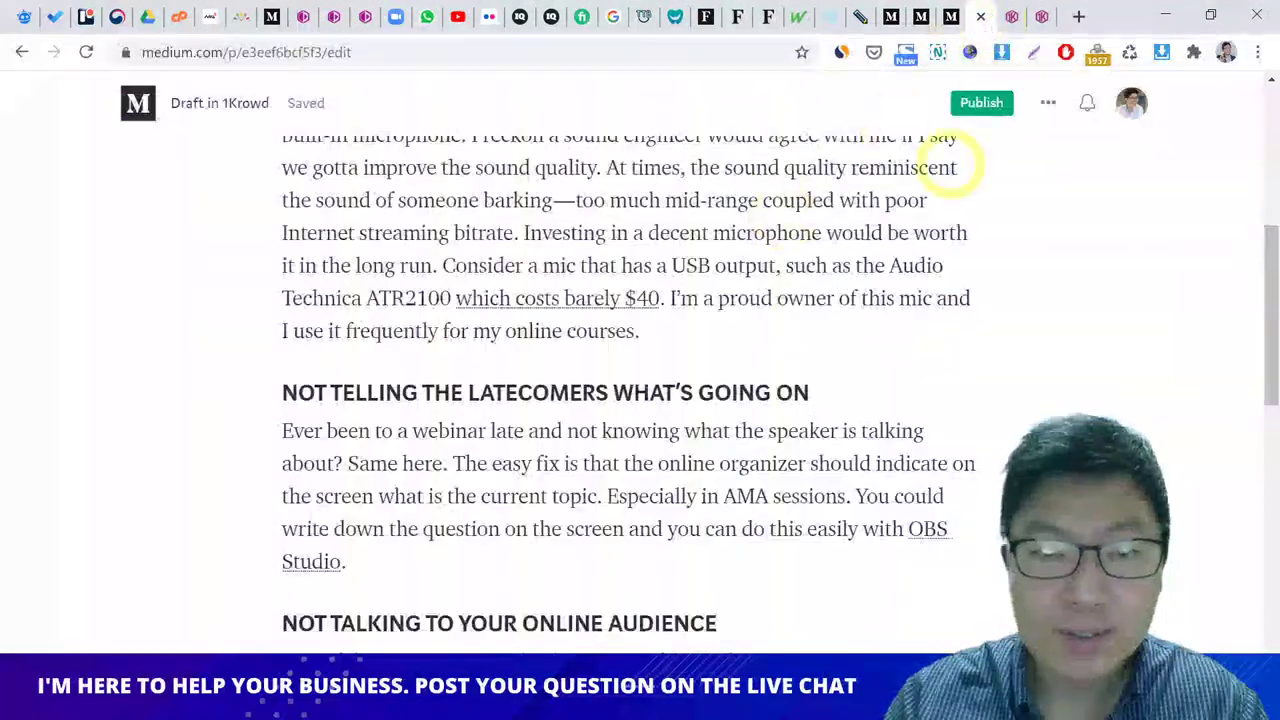
left_click(1012, 18)
scroll(643, 334, "down", 2)
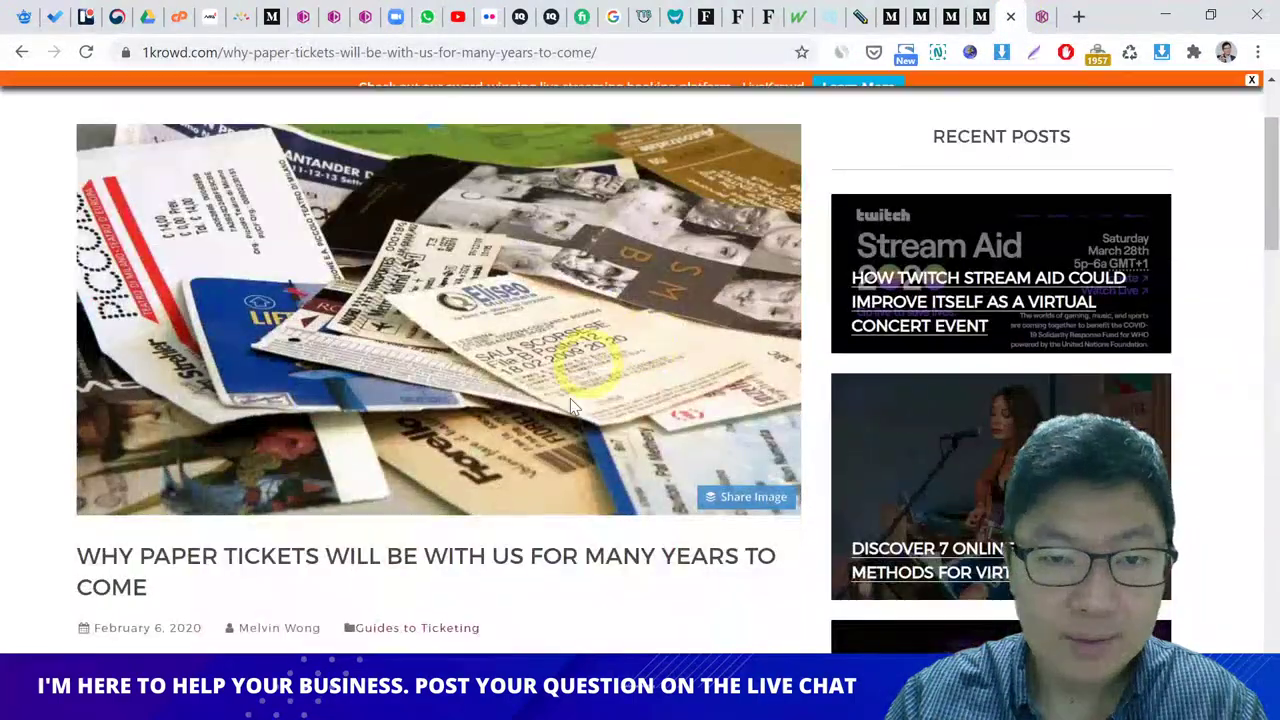
Step: Return to the Medium draft editor and open the story's options menu
left_click(953, 20)
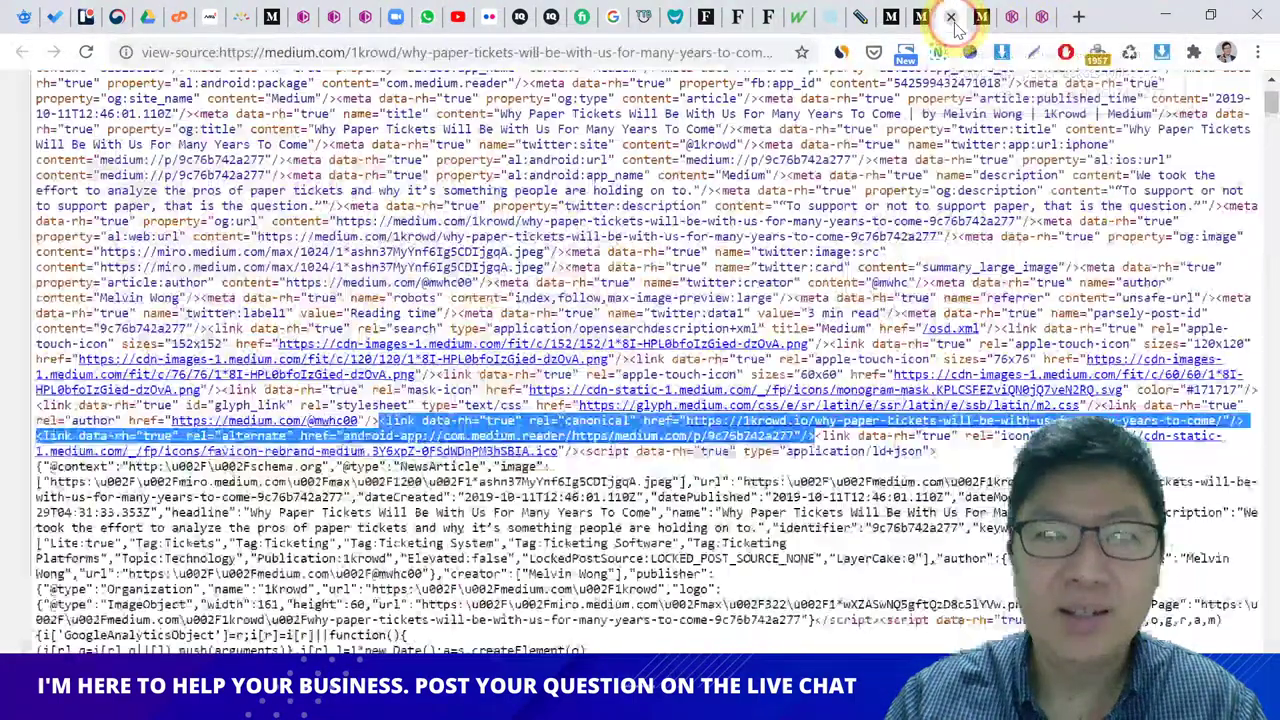
left_click(968, 18)
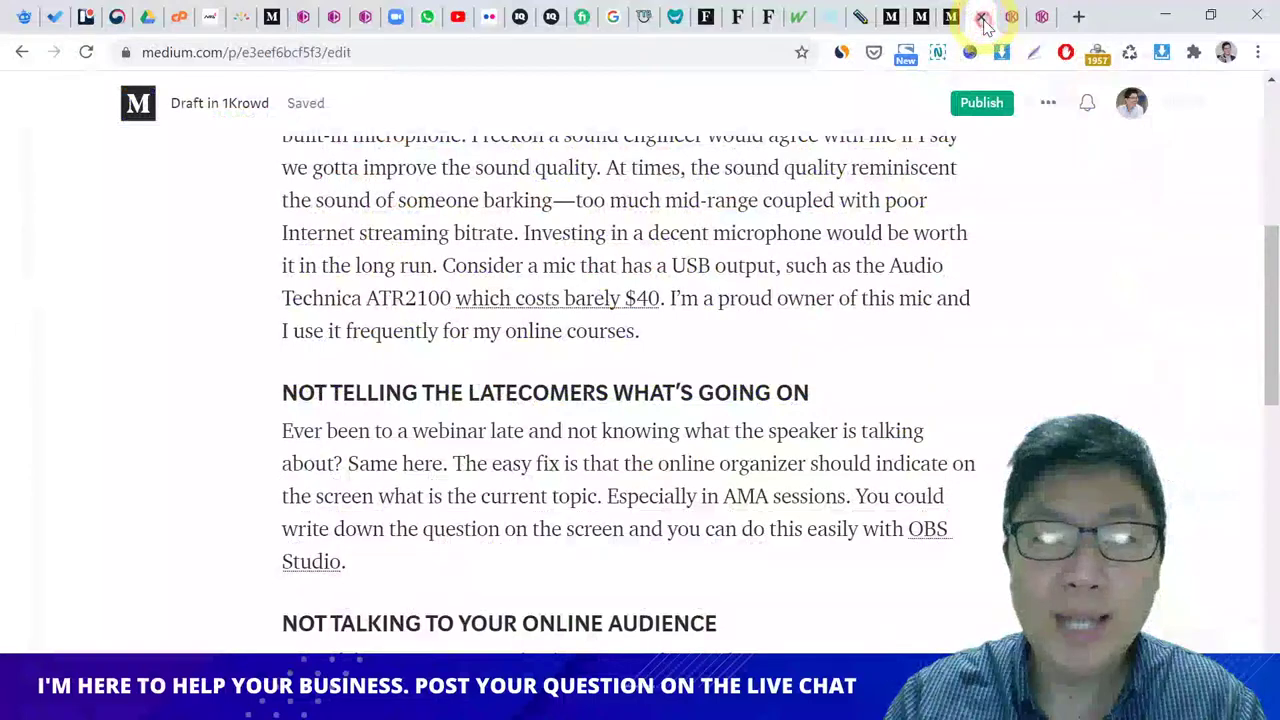
left_click(1048, 110)
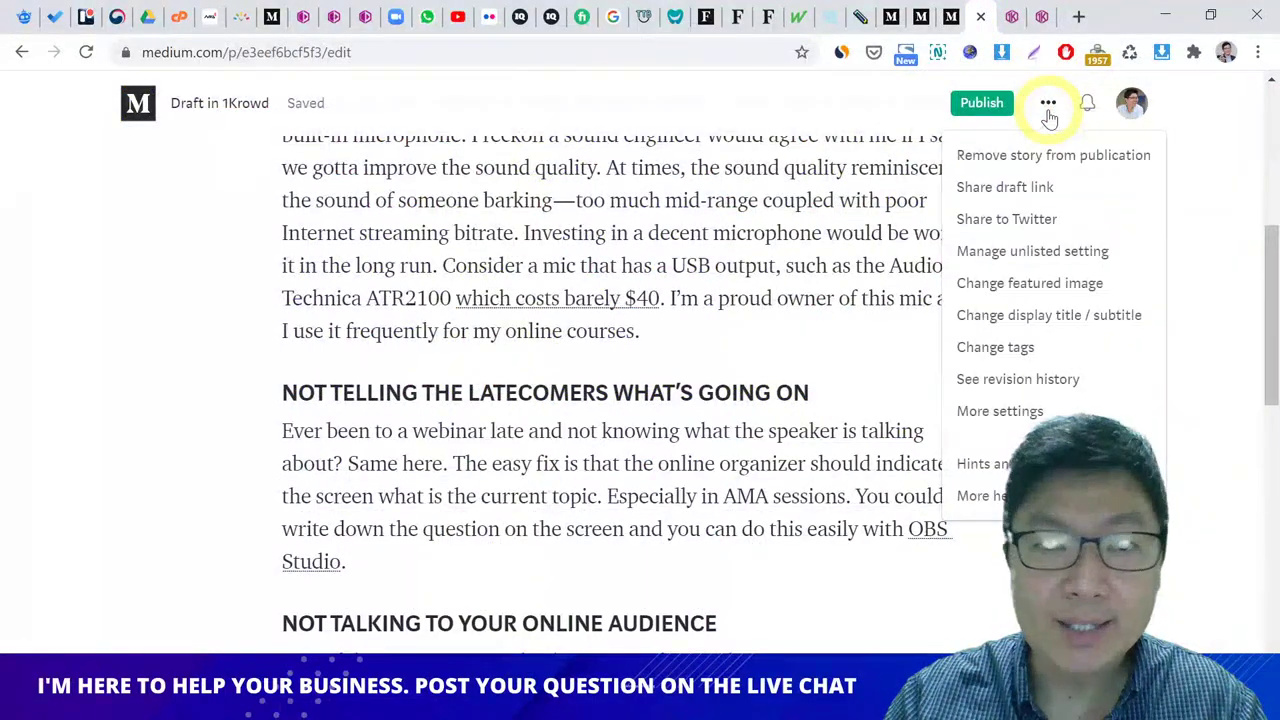
Step: Open the story's More settings and expand Advanced Settings to show the canonical link
left_click(980, 411)
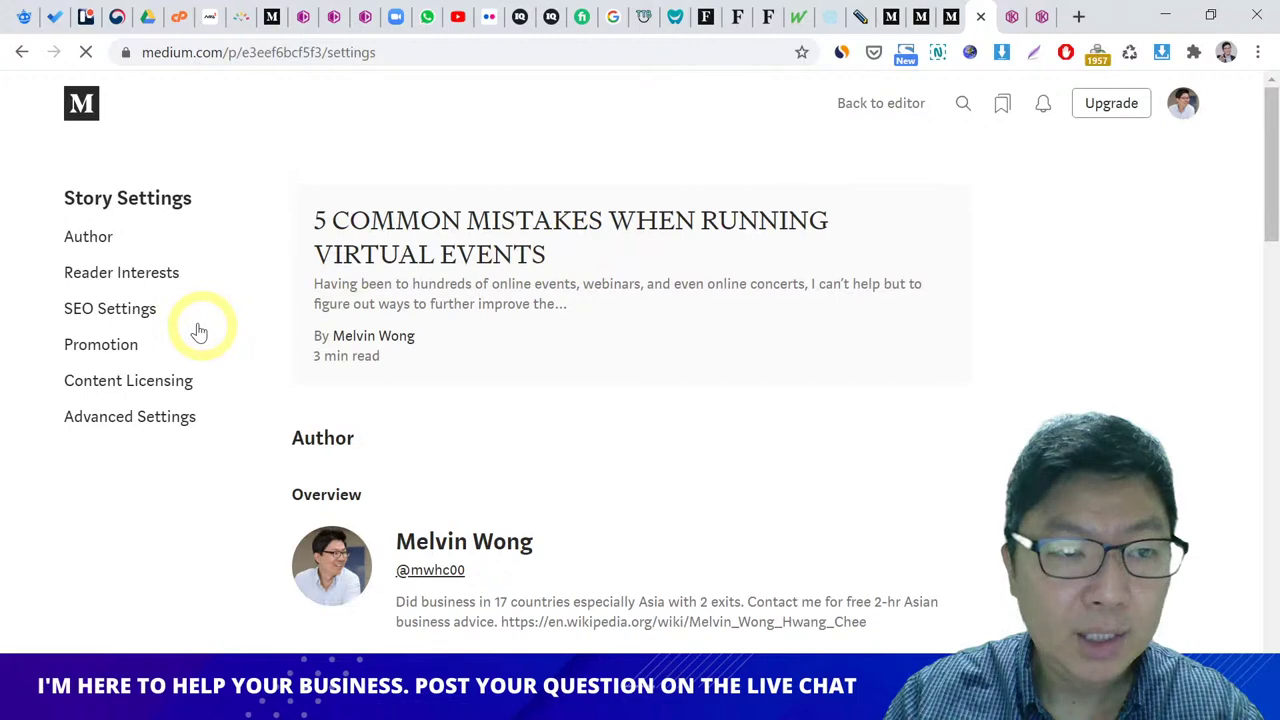
left_click(130, 420)
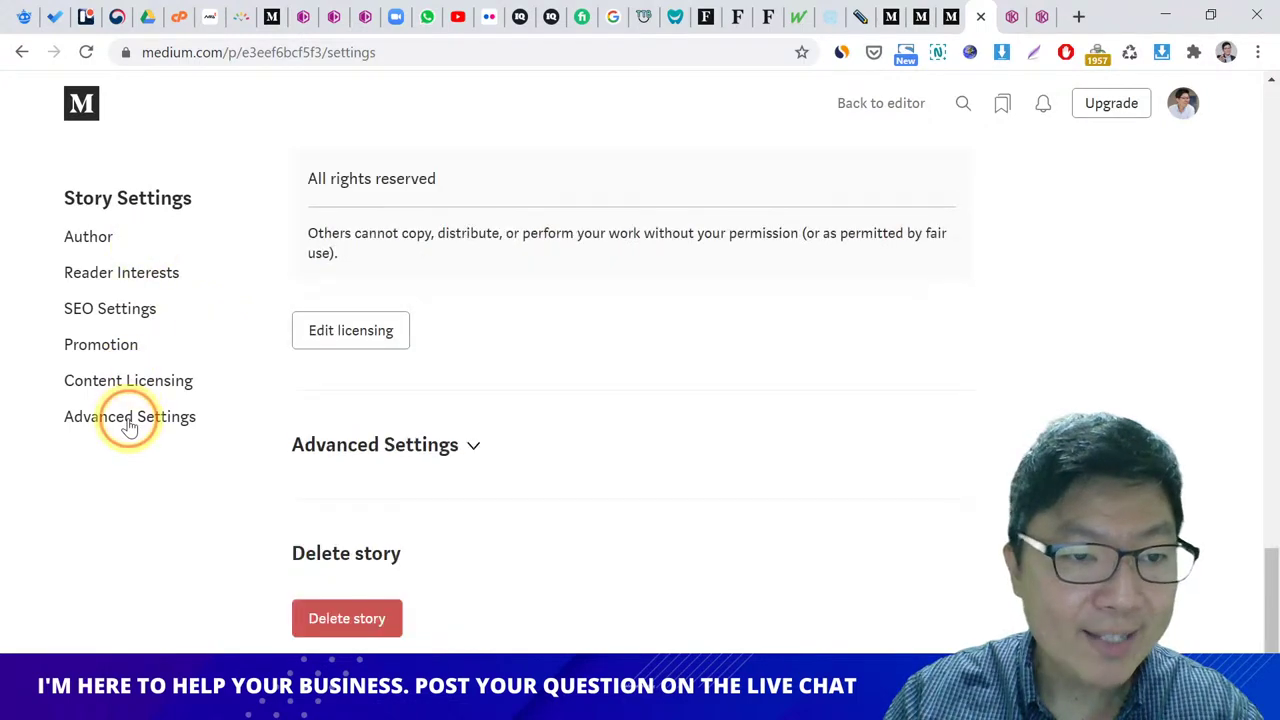
left_click(445, 449)
scroll(478, 346, "down", 3)
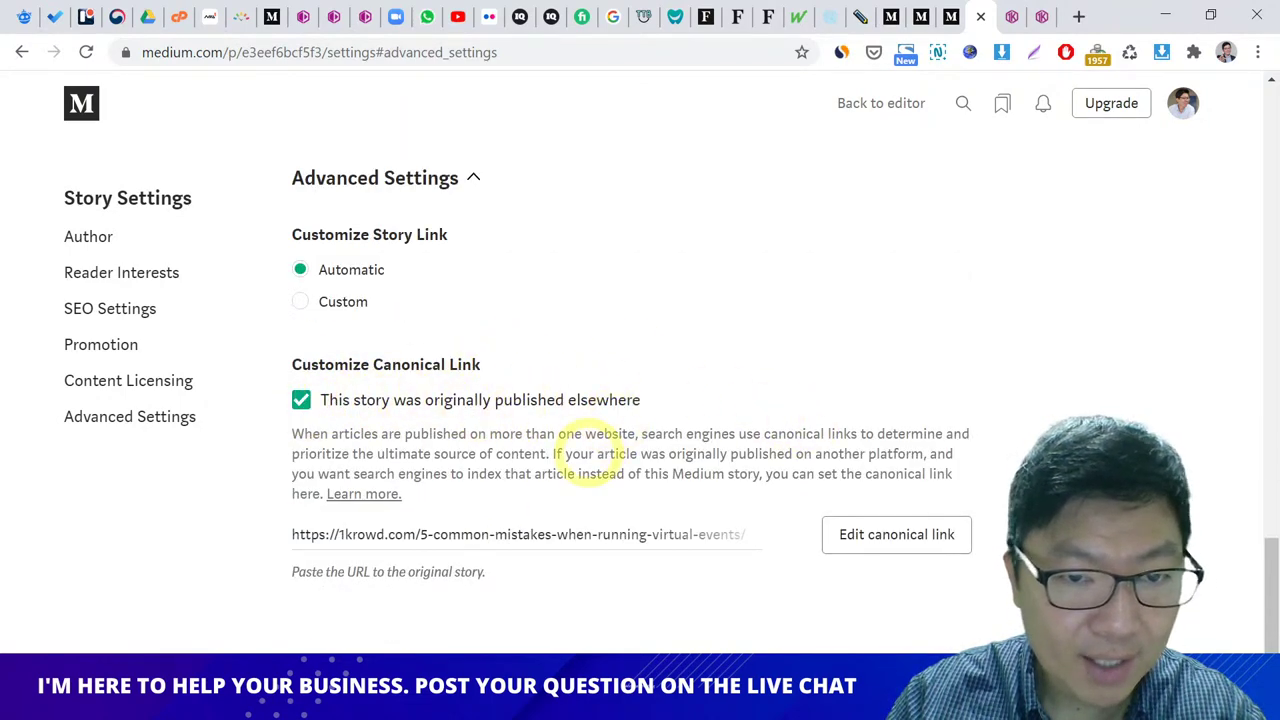
Step: Check the canonical URL against the 1krowd.com original and the paper-tickets article's address
left_click(1045, 15)
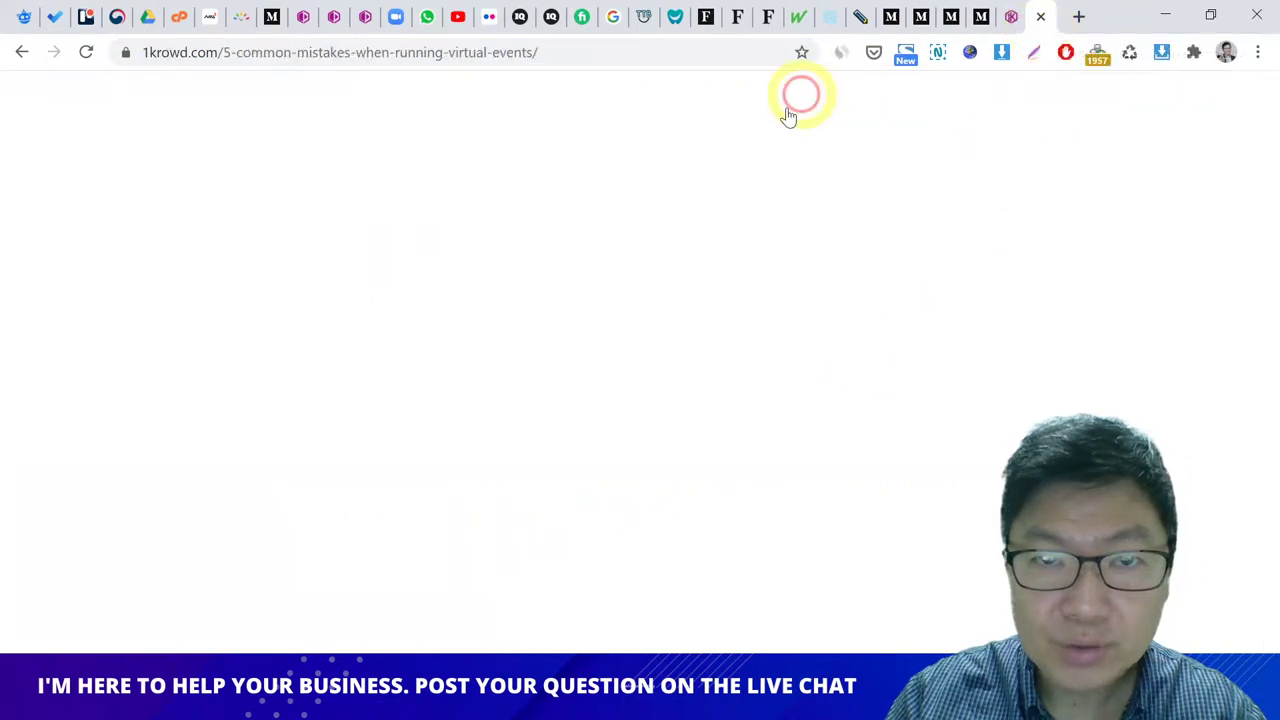
left_click(1011, 16)
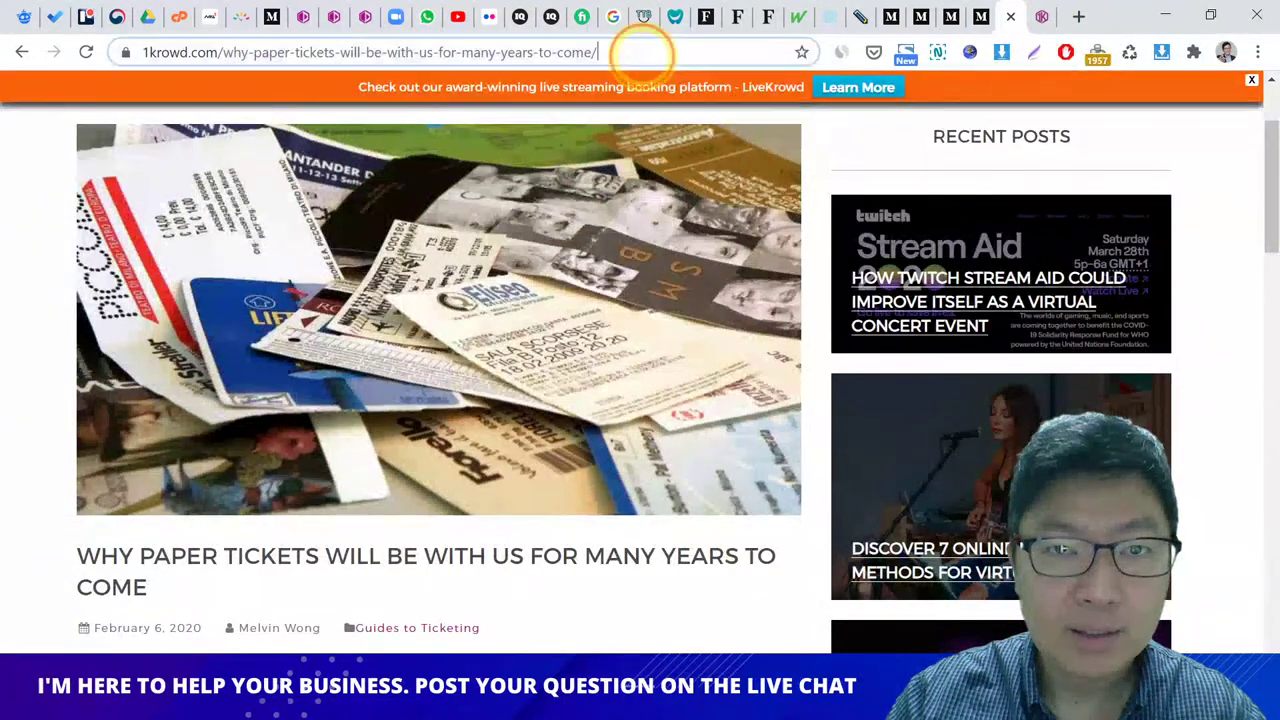
left_click(643, 52)
left_click(975, 17)
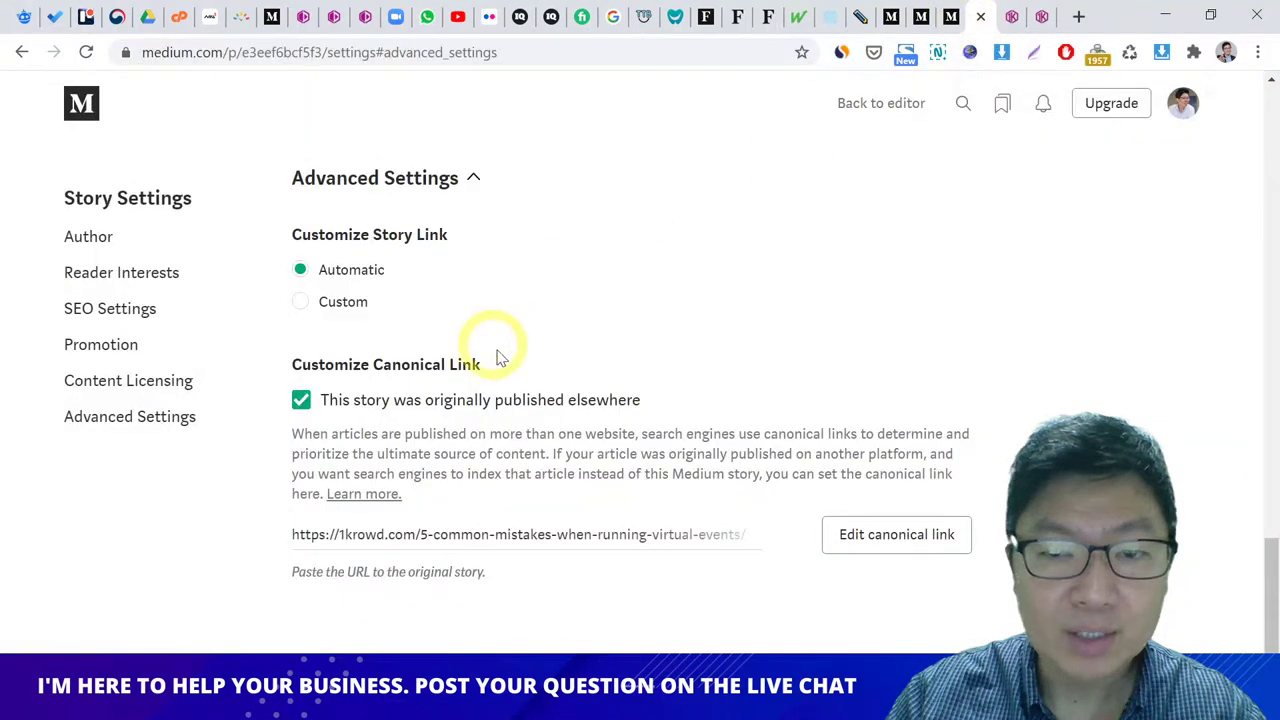
scroll(605, 538, "down", 2)
scroll(586, 366, "up", 5)
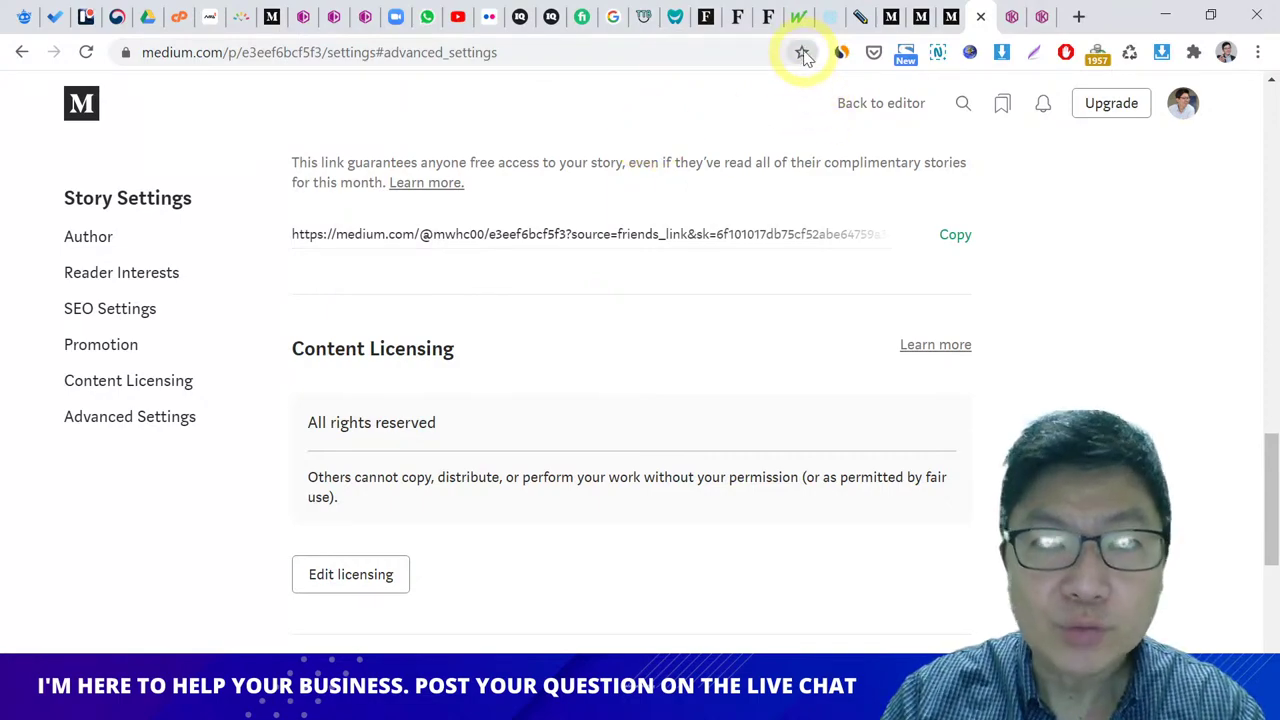
Step: Go through the Forbes, MarketWatch, iWriter and braces tabs to reach the teeth-aligners blog article
left_click(737, 20)
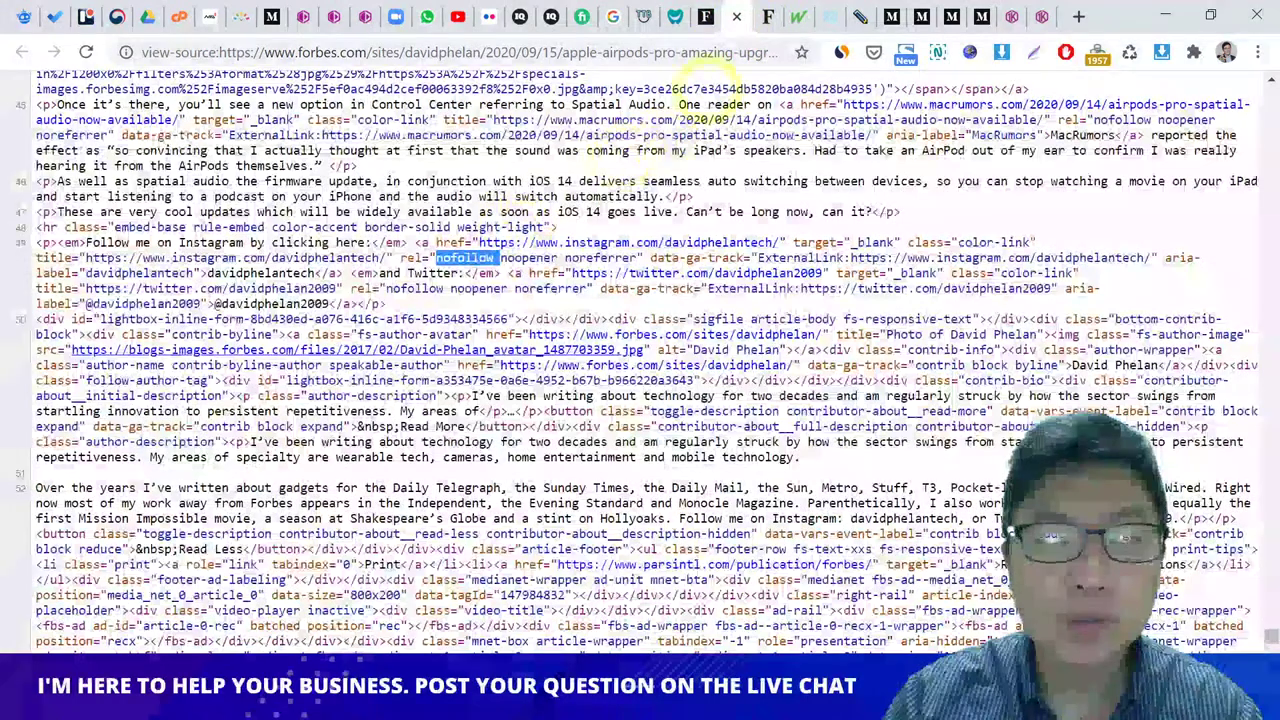
left_click(768, 18)
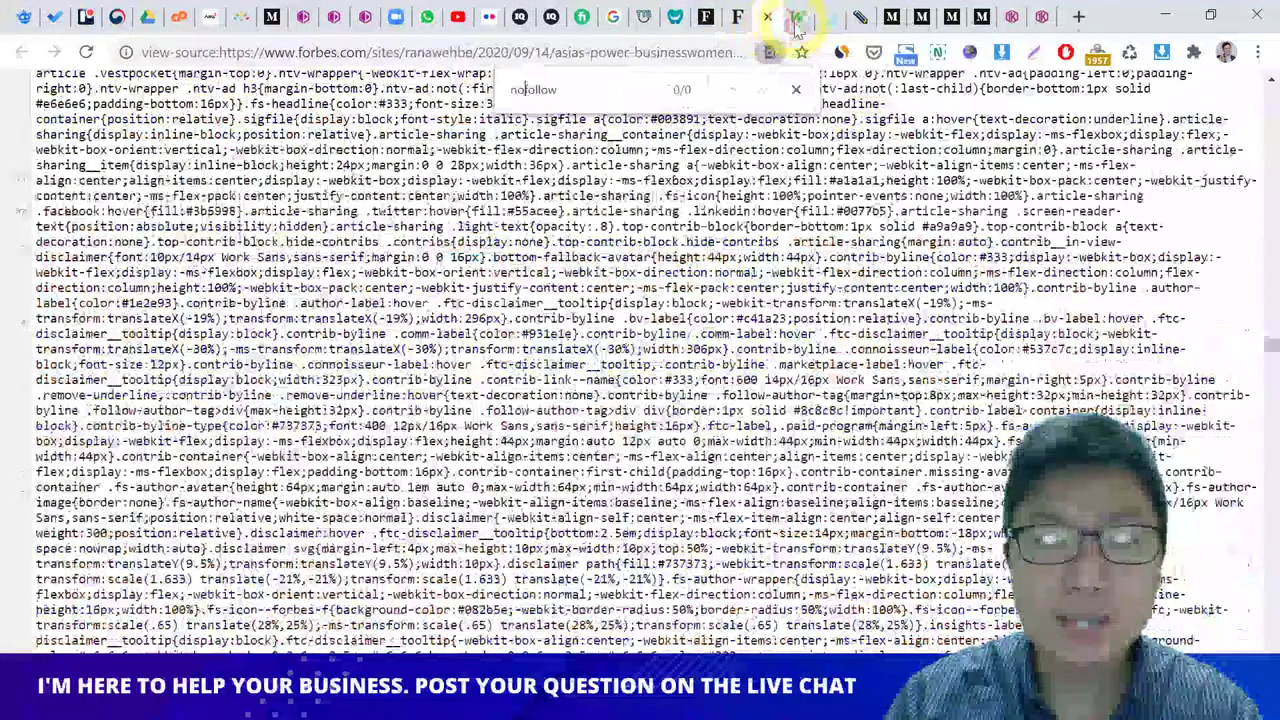
left_click(798, 18)
left_click(836, 20)
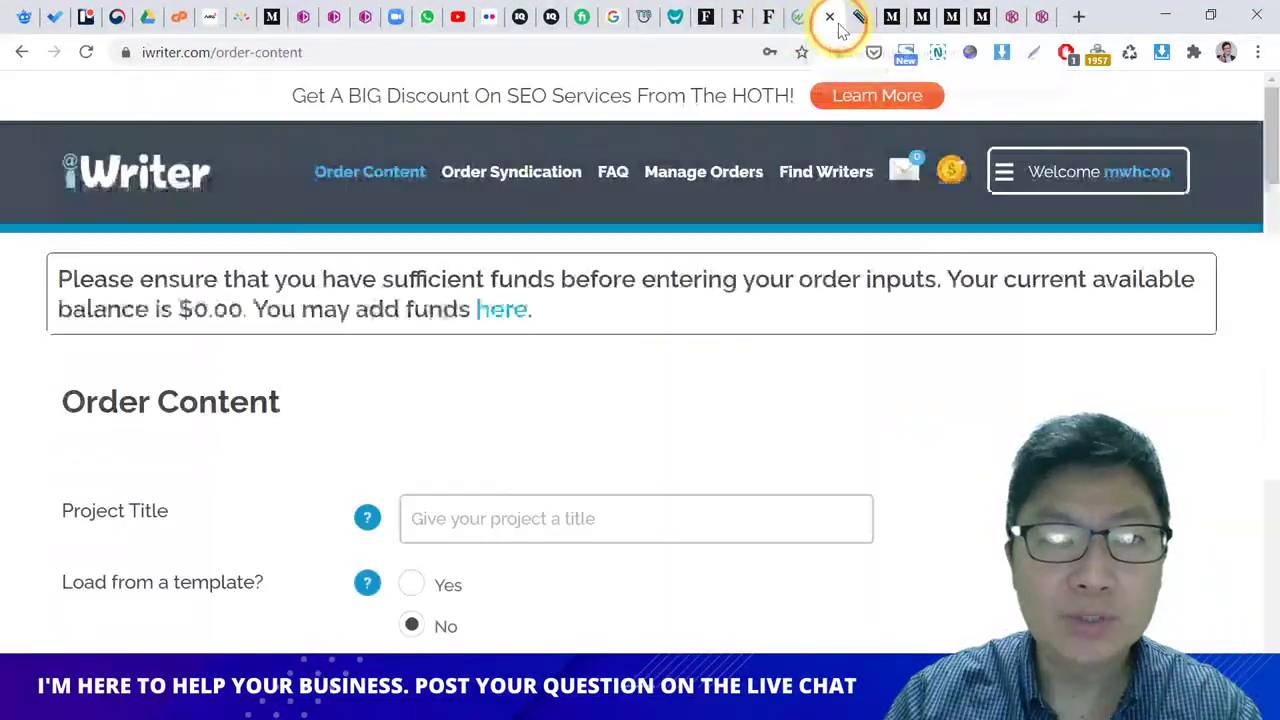
left_click(611, 19)
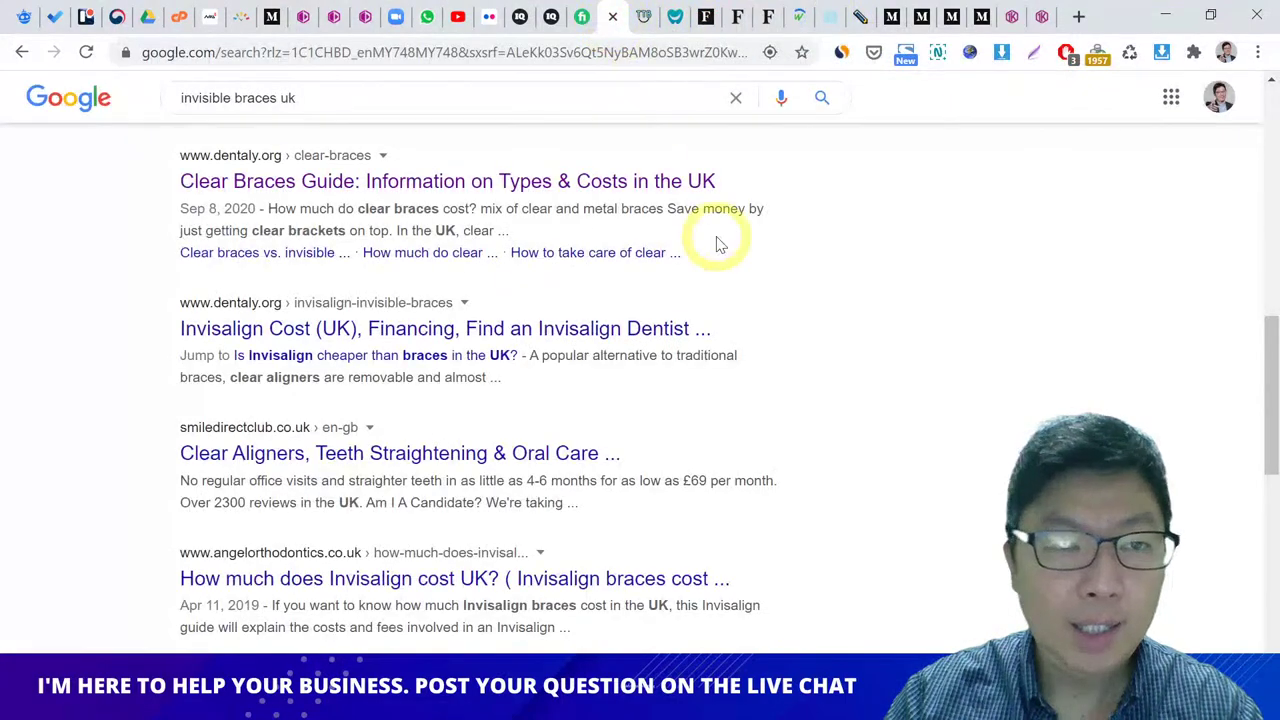
scroll(720, 220, "up", 5)
left_click(643, 17)
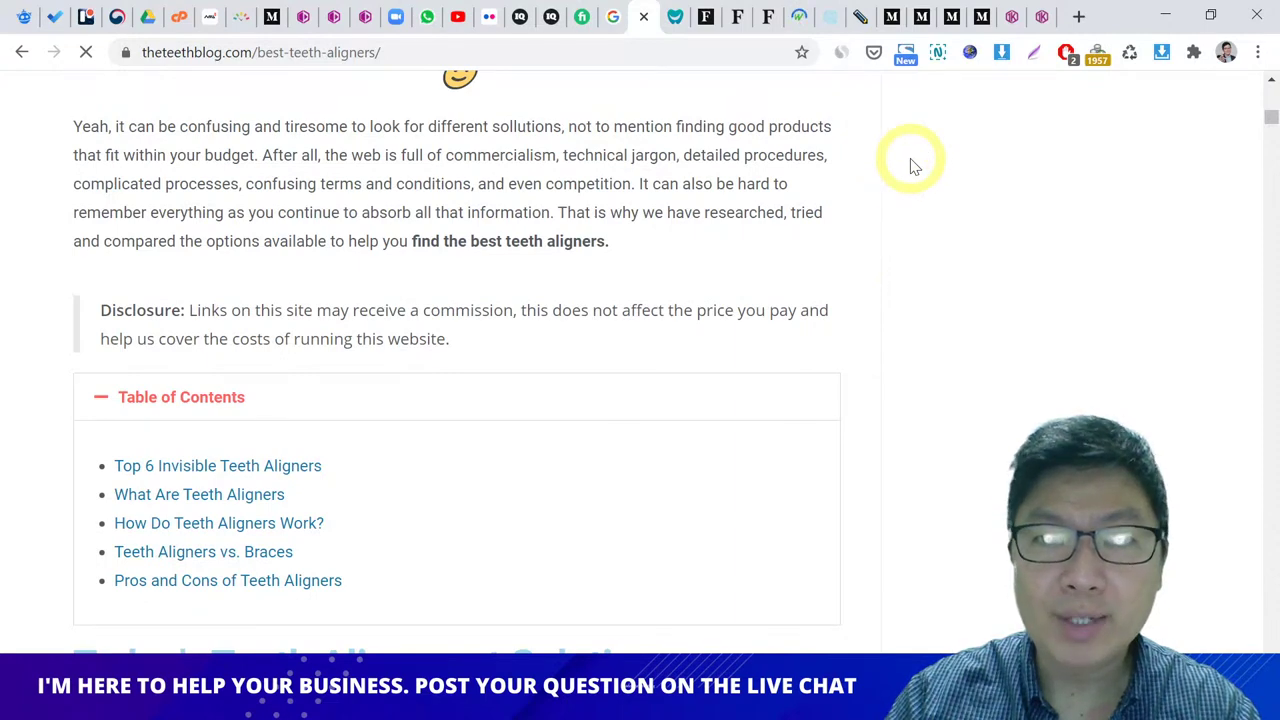
Step: Compare the HireWriters homepage pricing with the iWriter order form
left_click(860, 17)
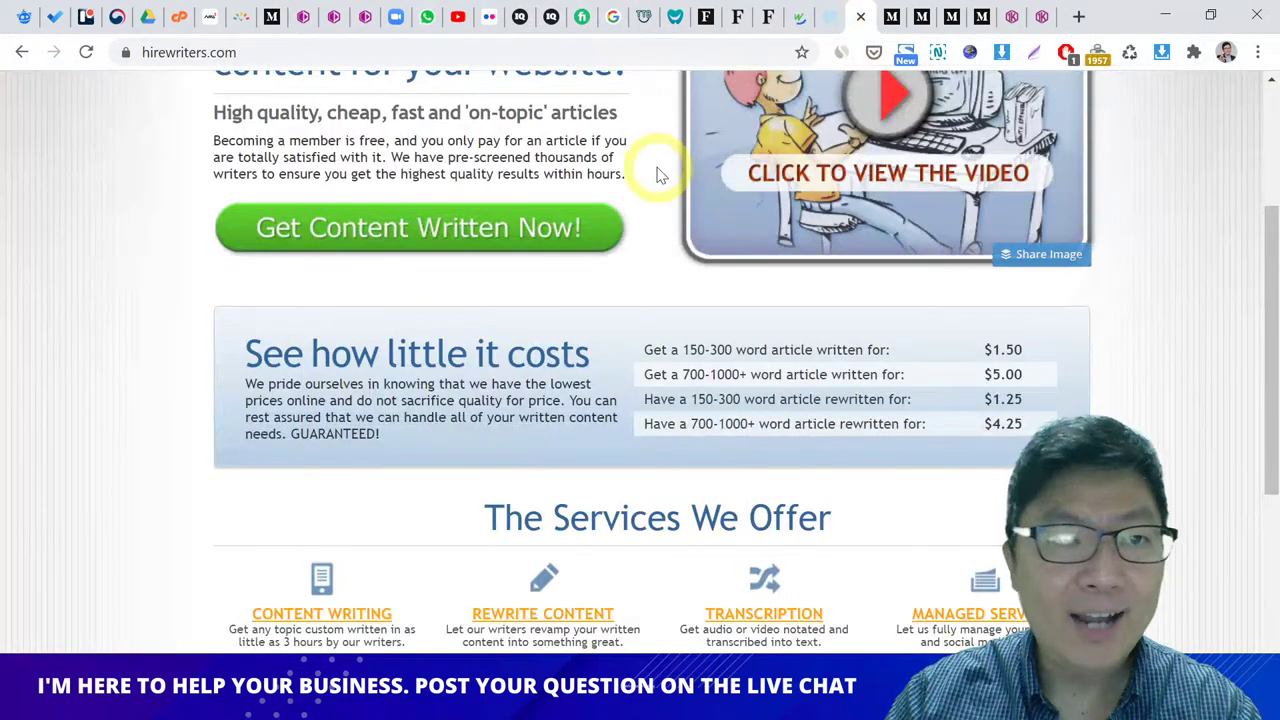
left_click(829, 20)
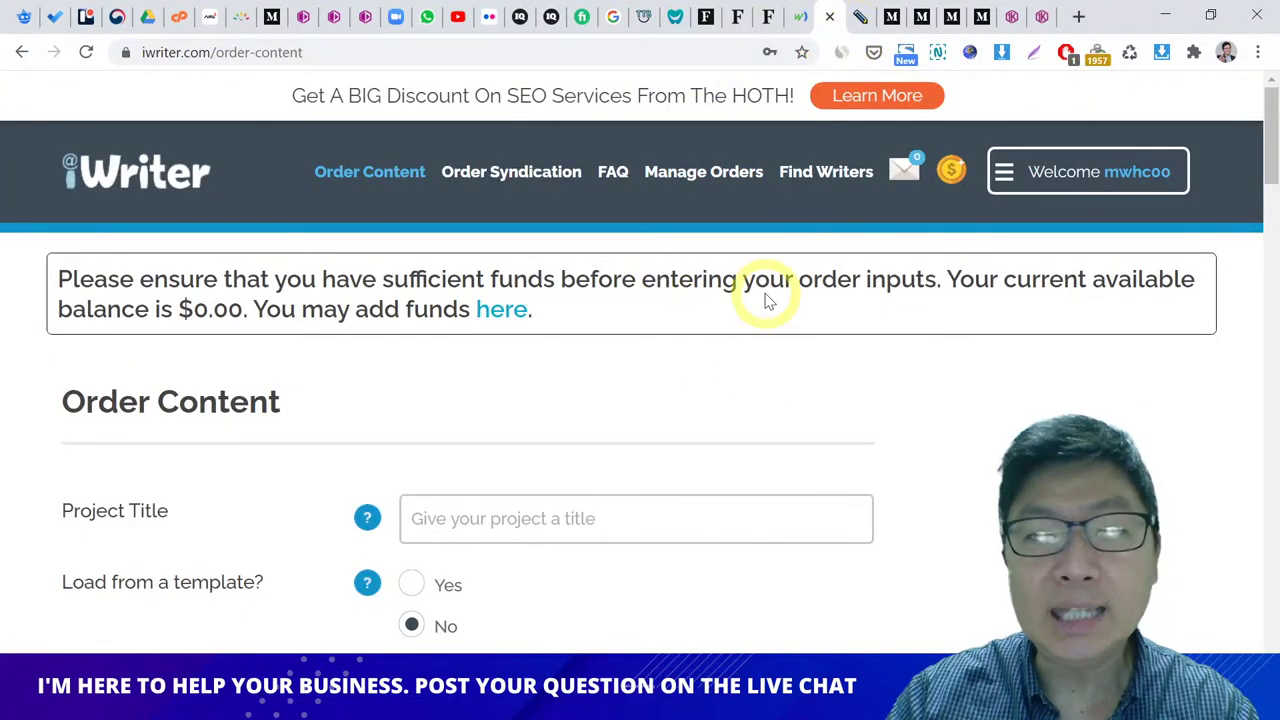
left_click(856, 24)
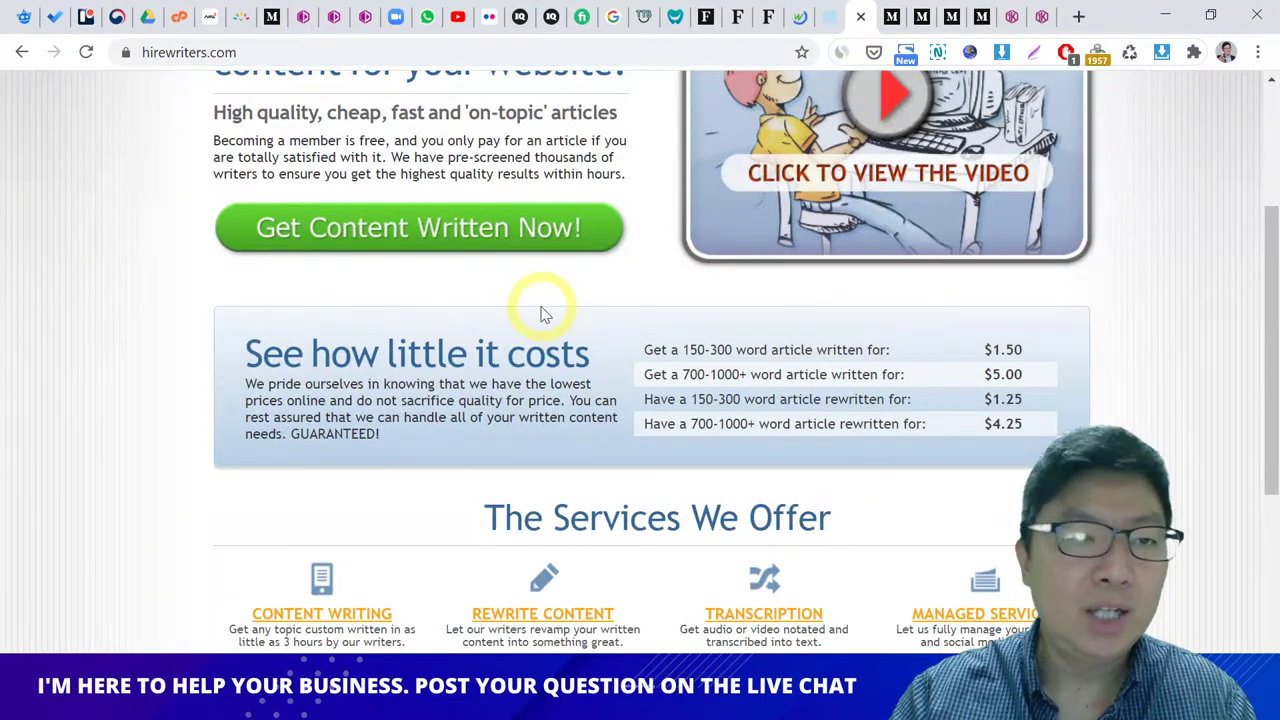
scroll(540, 314, "down", 4)
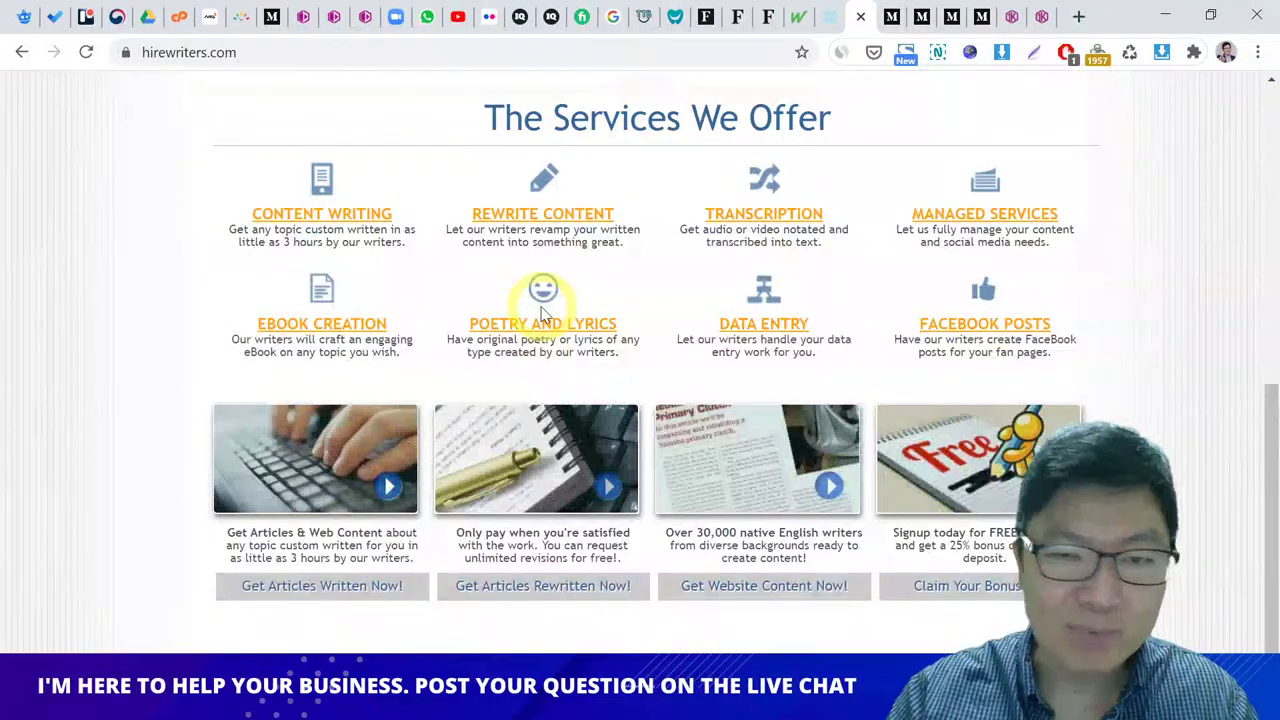
scroll(540, 314, "up", 5)
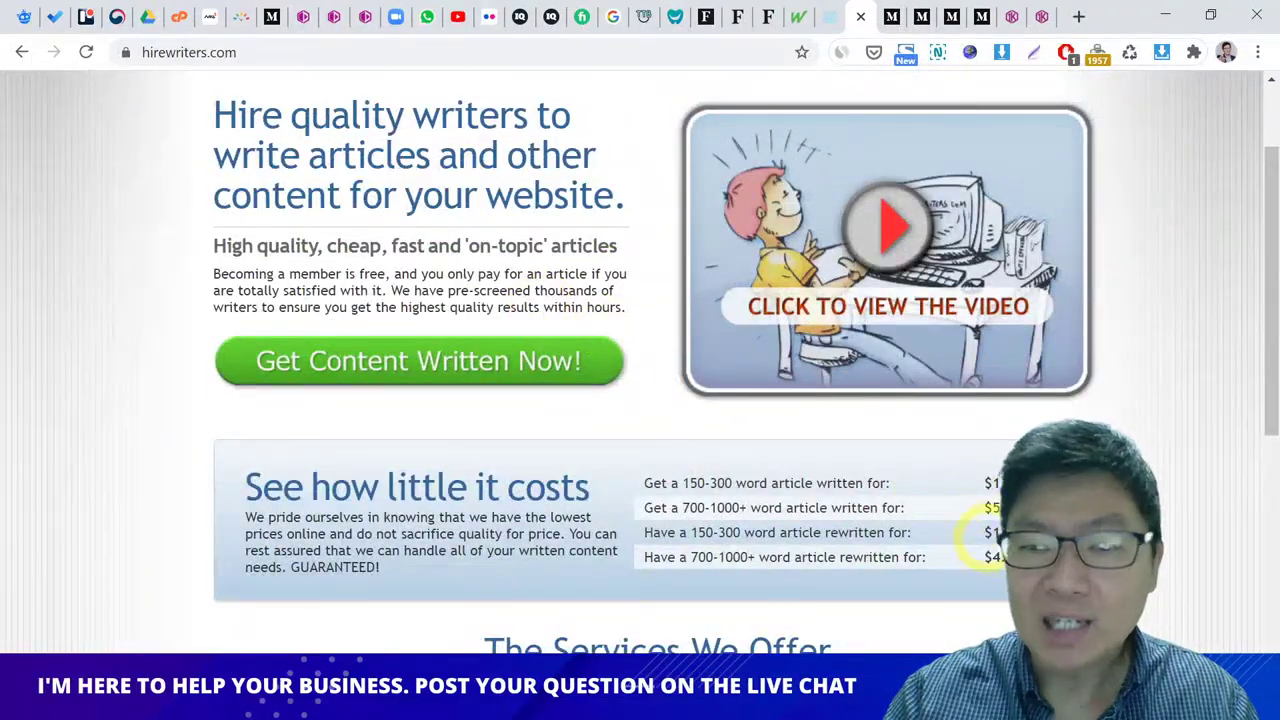
scroll(651, 430, "up", 2)
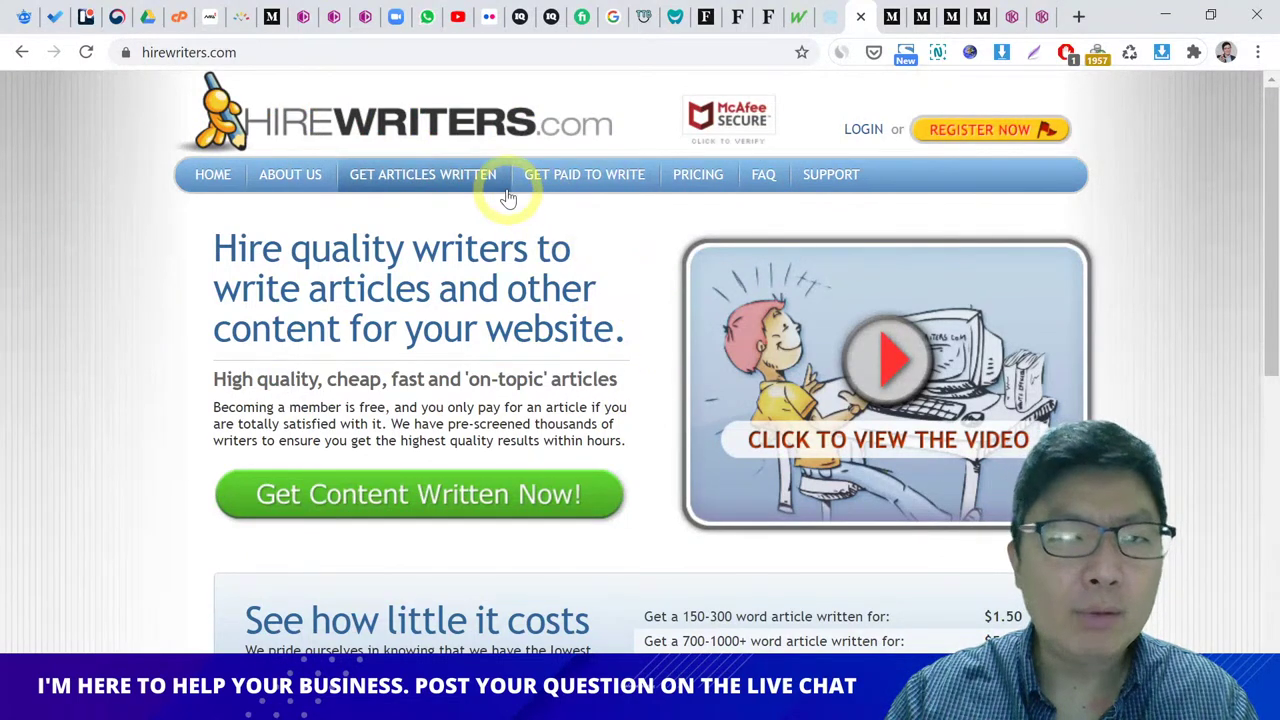
left_click(827, 20)
left_click(829, 20)
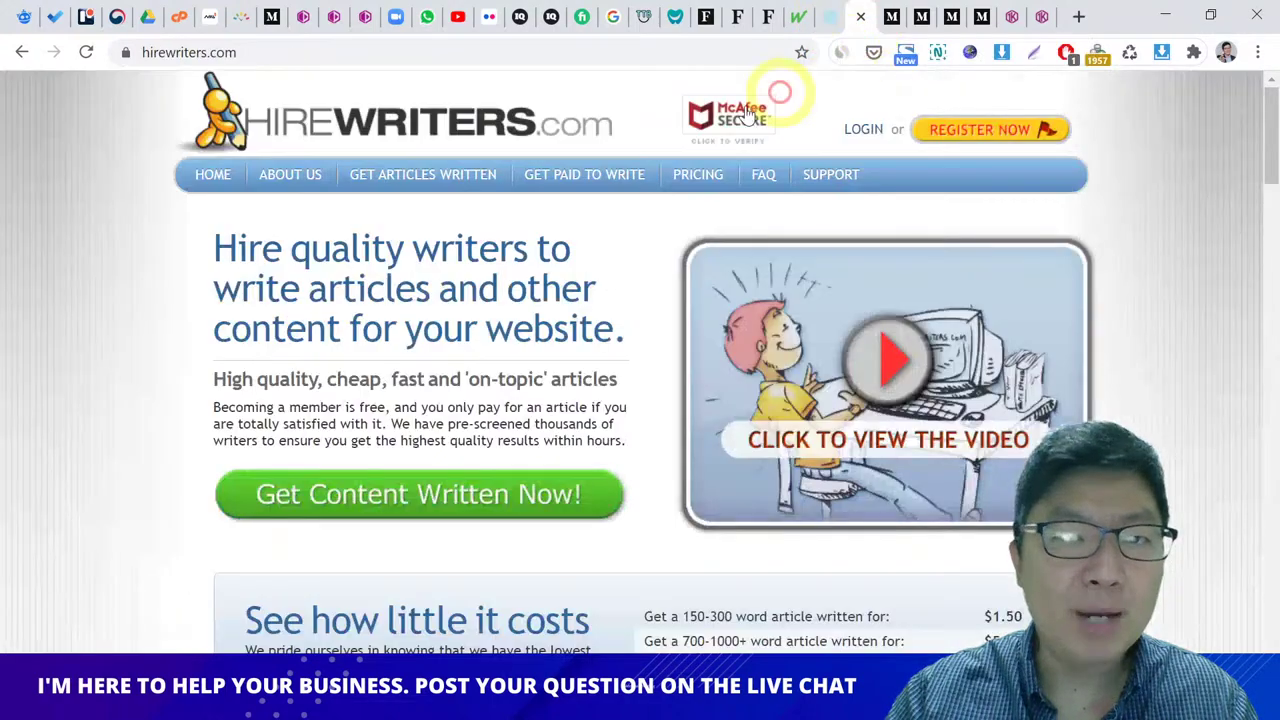
Step: Check SimilarWeb traffic stats for hirewriters.com and iwriter.com, ending on the HireWriters homepage
left_click(842, 55)
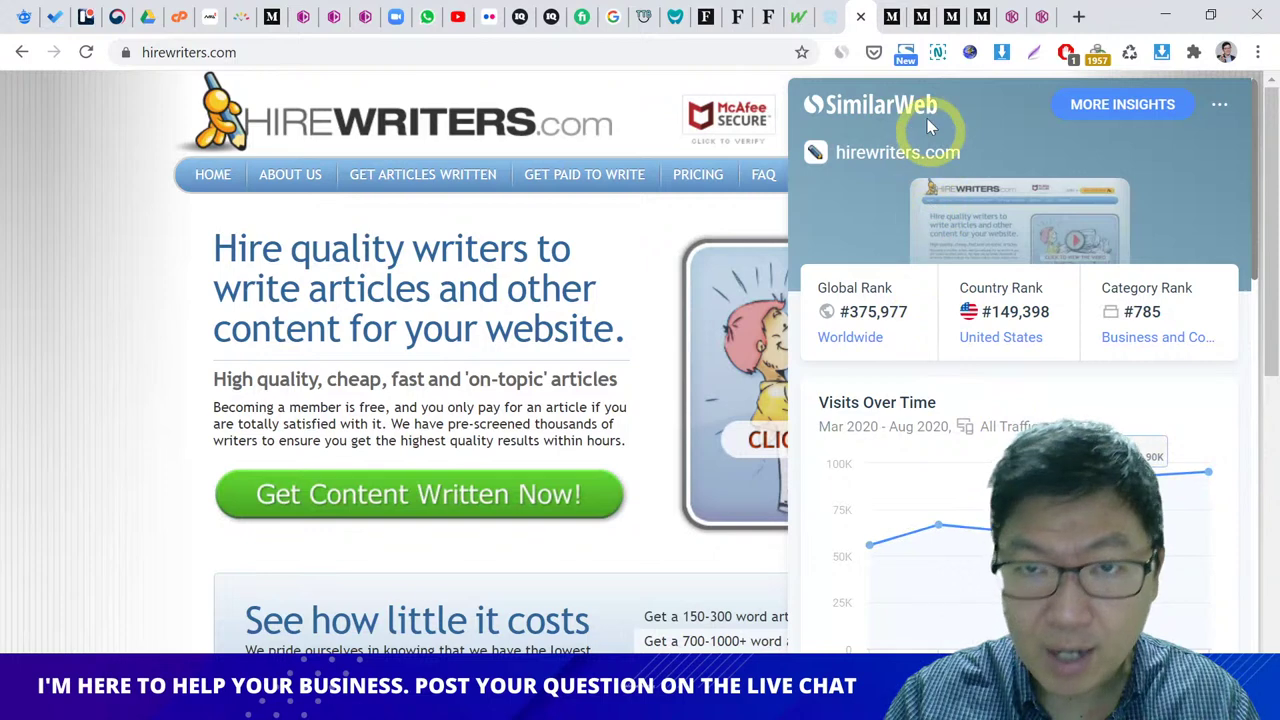
left_click(829, 17)
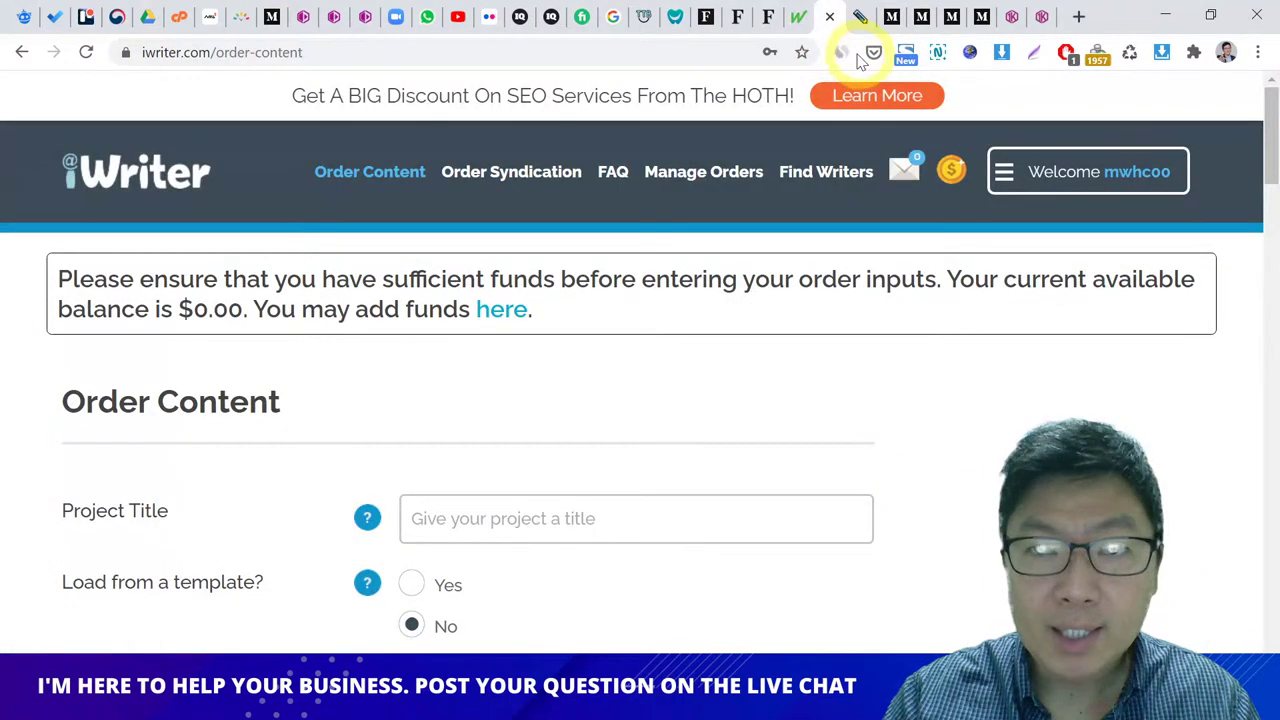
left_click(842, 53)
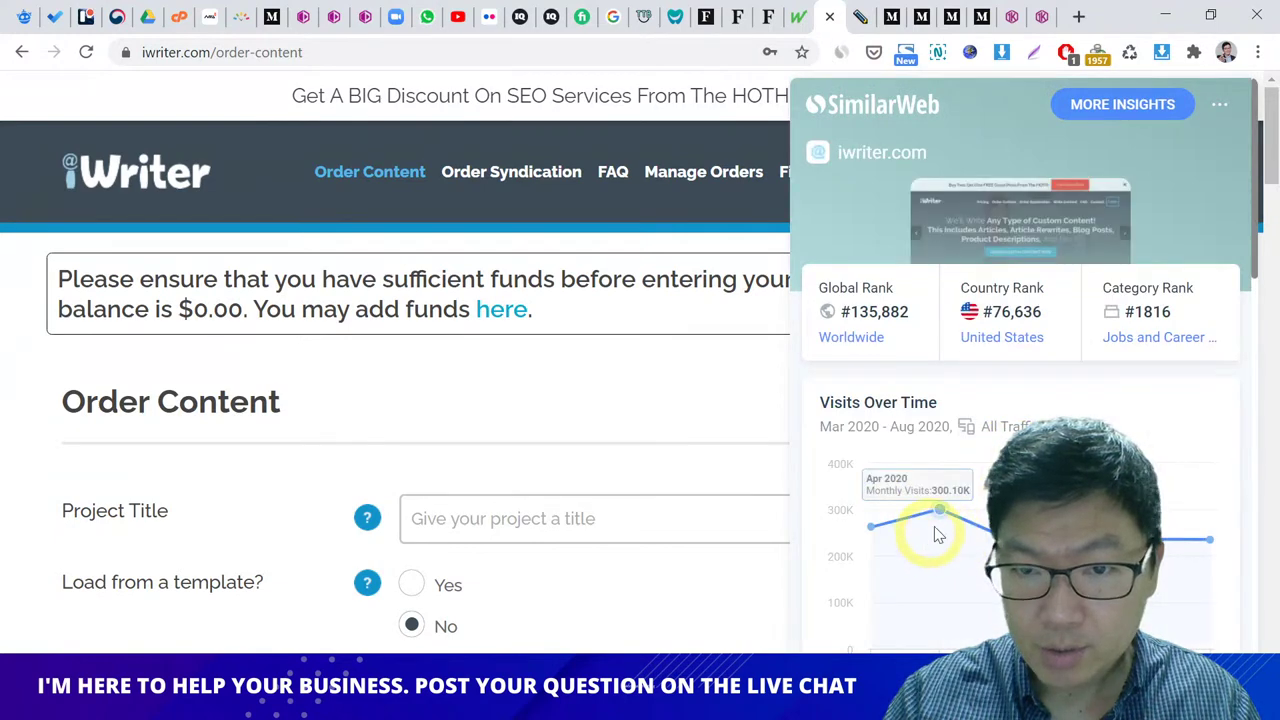
left_click(855, 17)
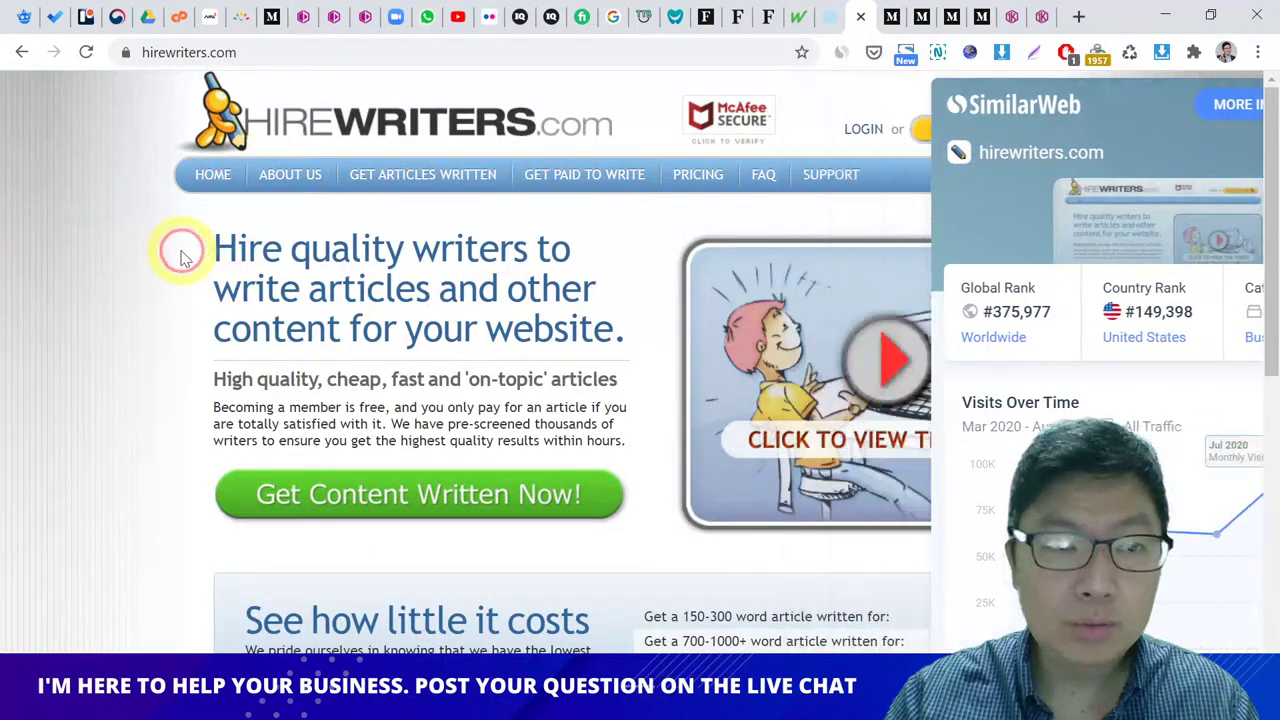
left_click(818, 20)
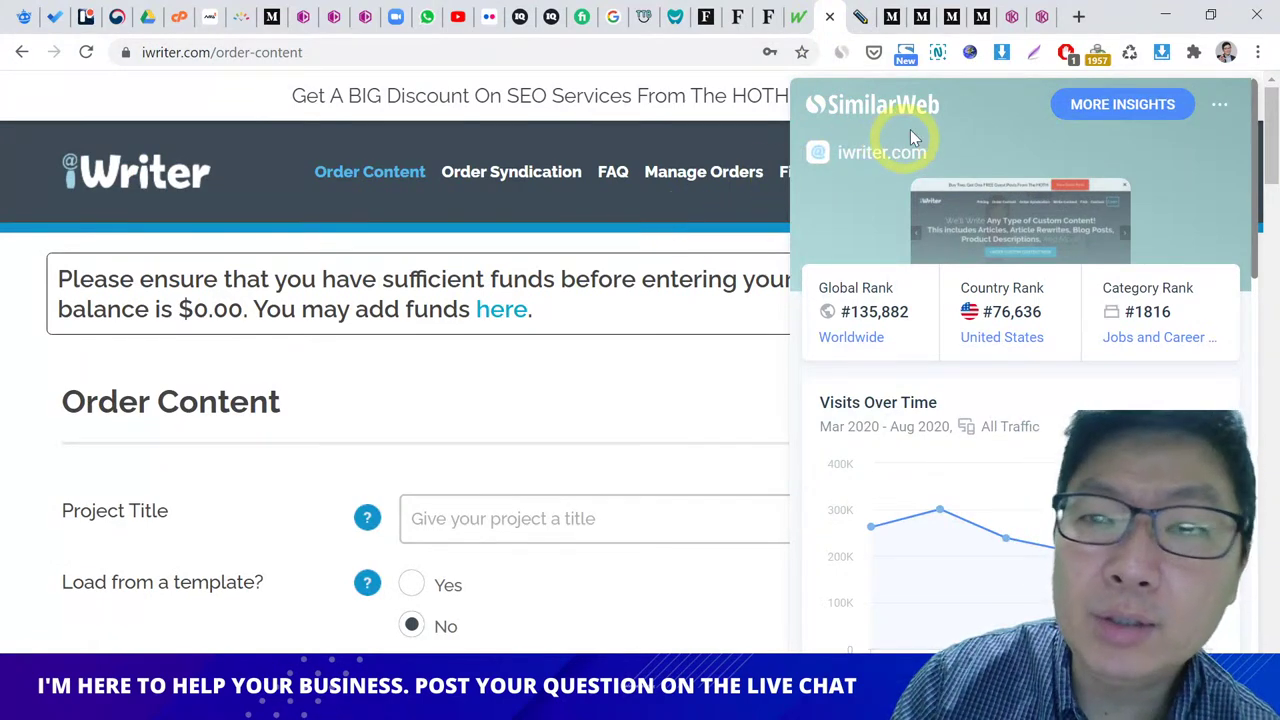
left_click(852, 20)
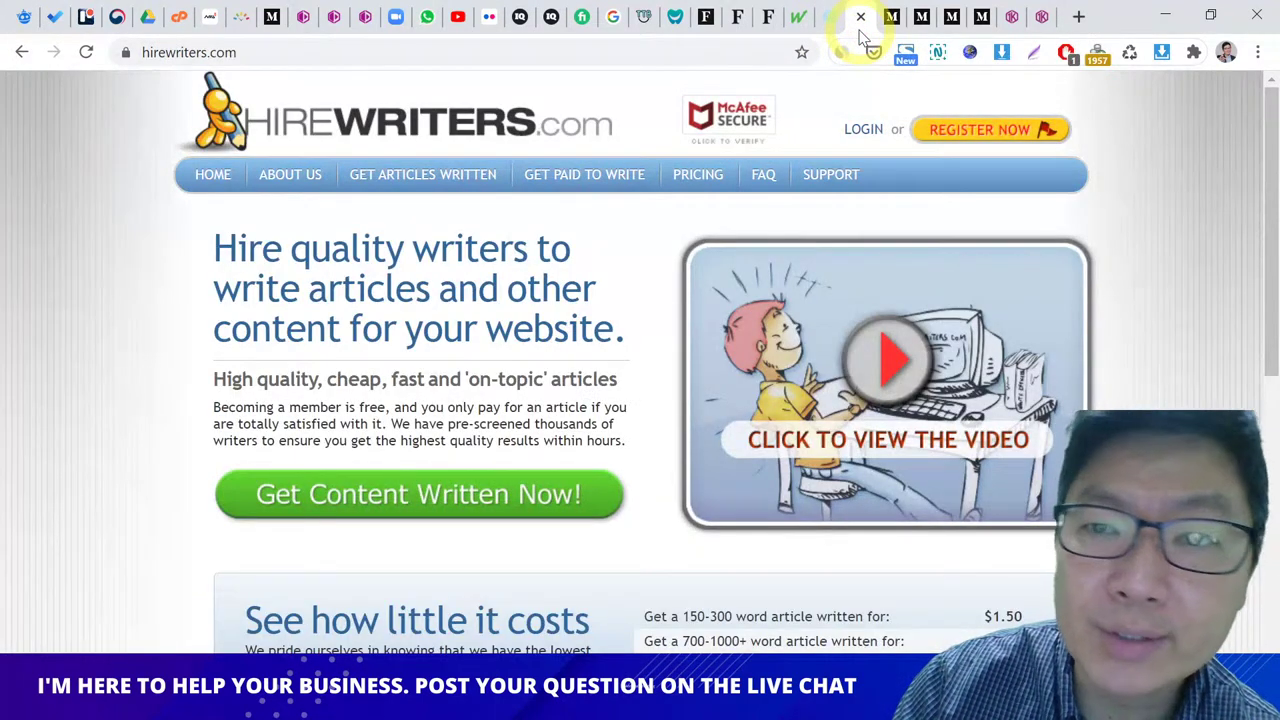
scroll(591, 272, "down", 5)
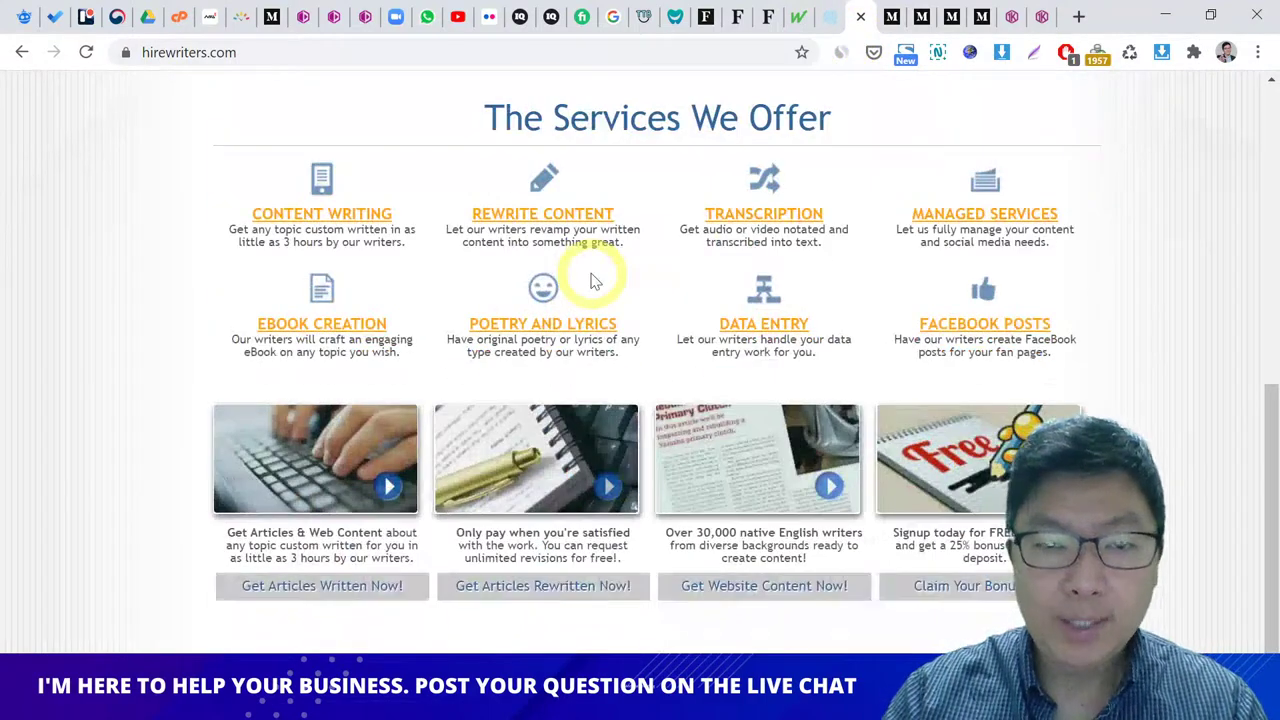
scroll(591, 280, "up", 5)
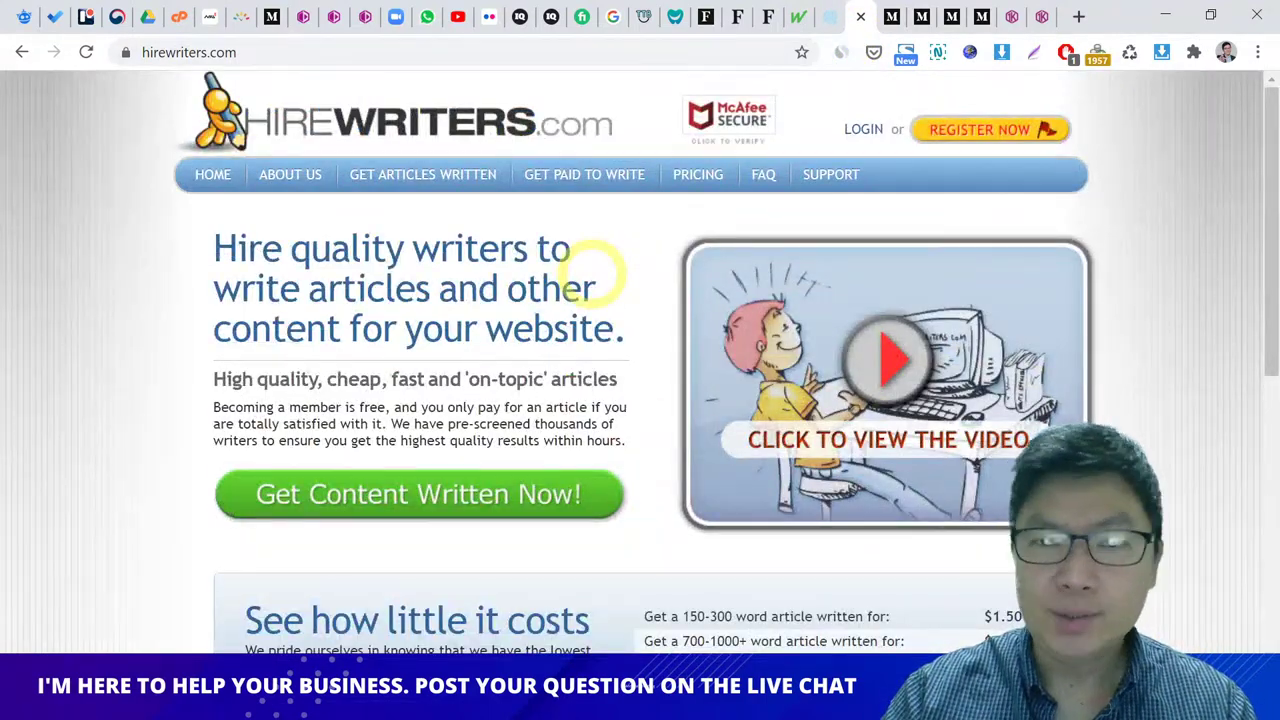
Step: Review the HireWriters Price Information table, close it, and bring up the iWriter order page
left_click(697, 177)
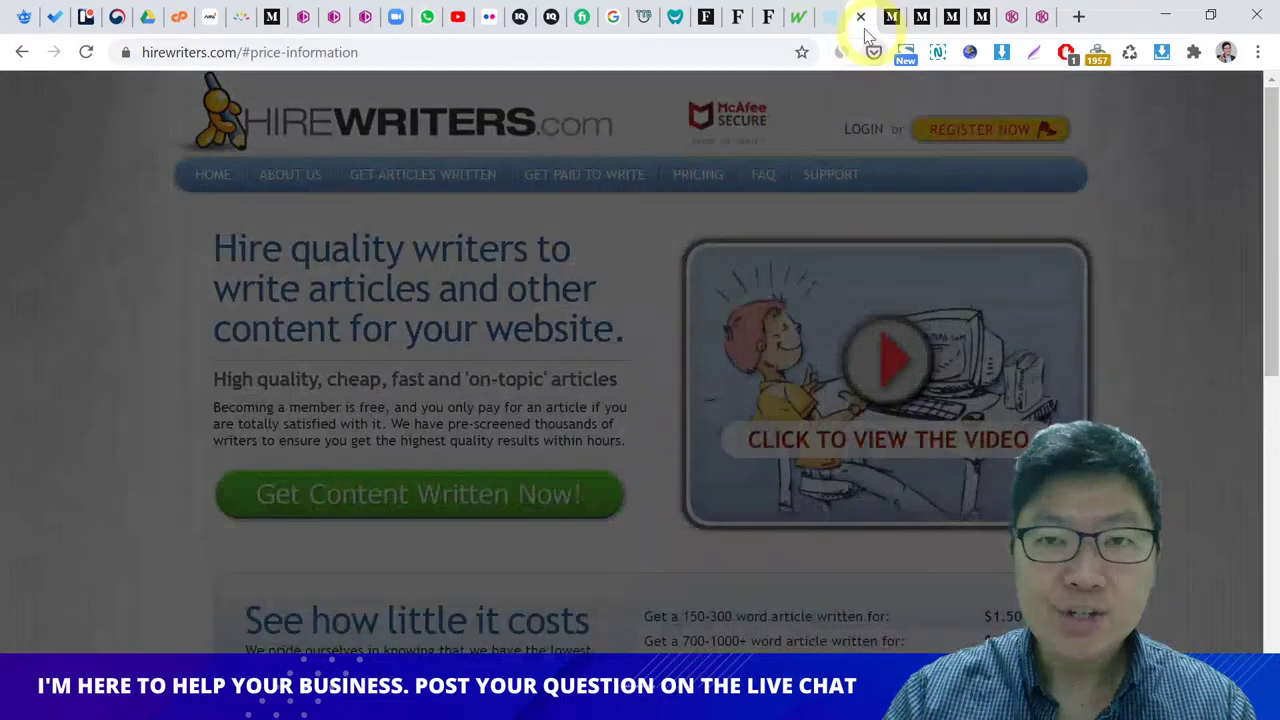
scroll(594, 360, "down", 5)
scroll(586, 357, "up", 5)
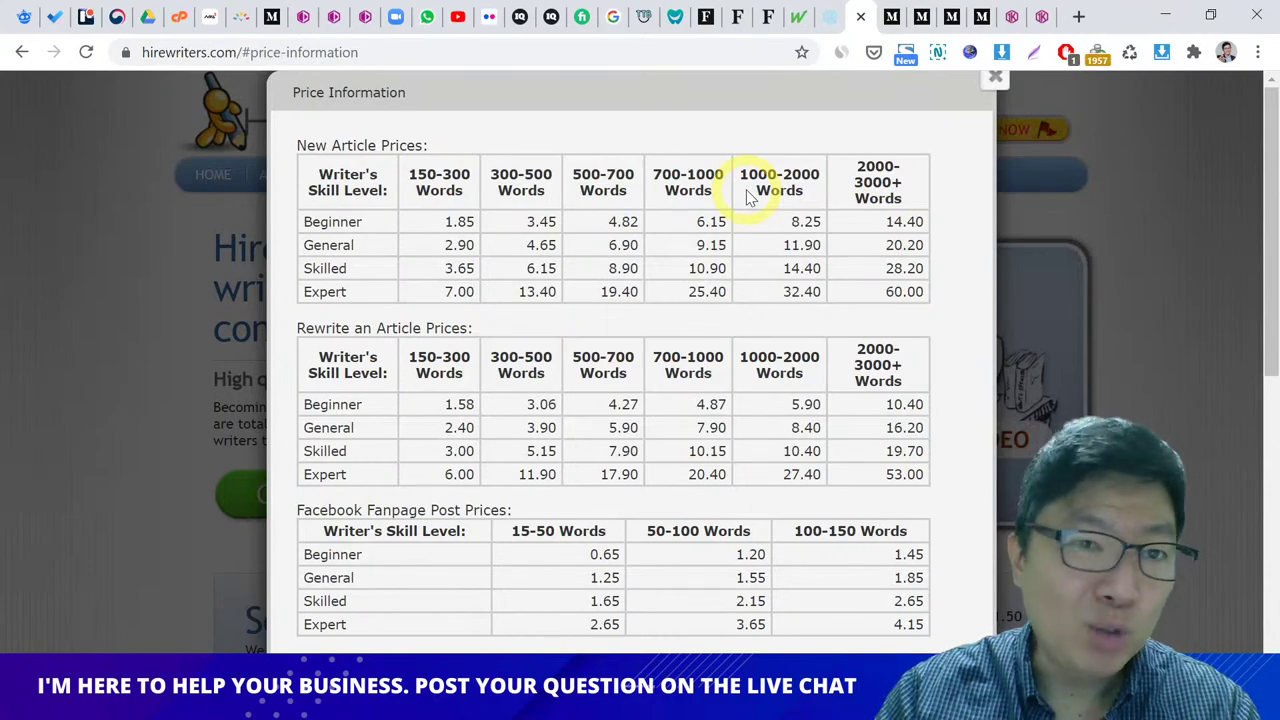
left_click(995, 82)
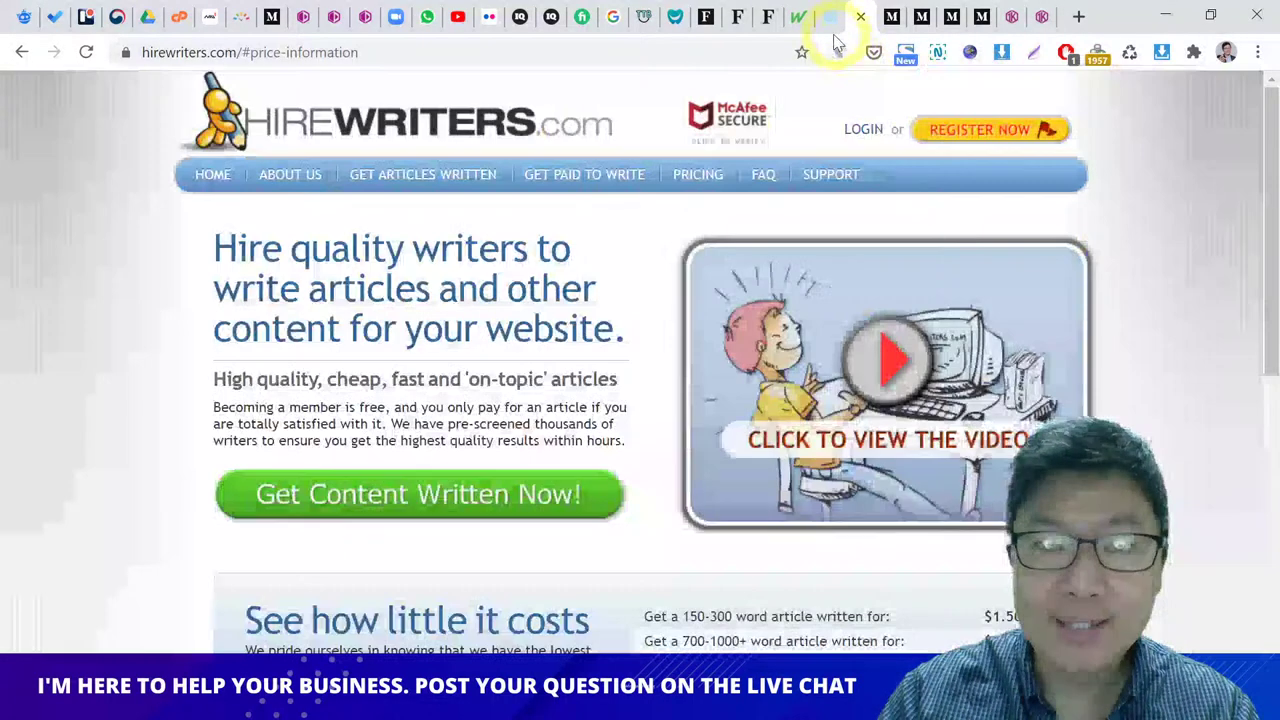
left_click(829, 17)
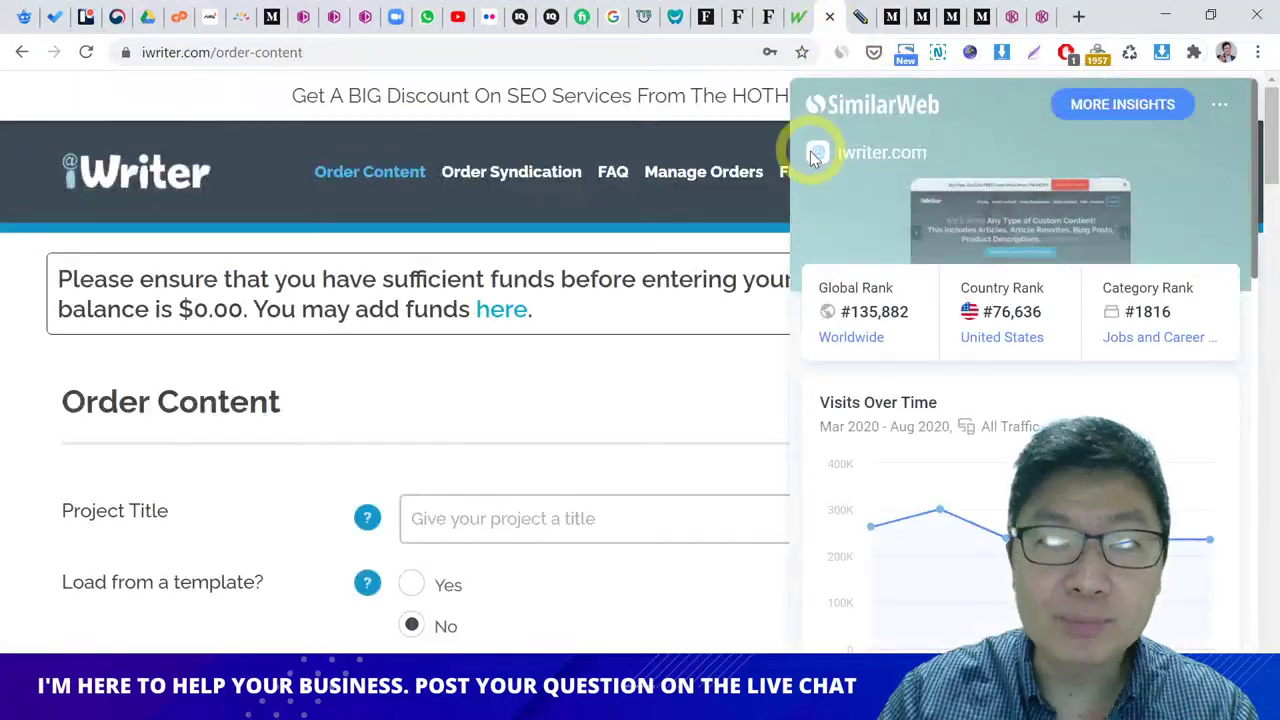
Step: Close the SimilarWeb panel and set the order Category to Computers and Technology
left_click(700, 362)
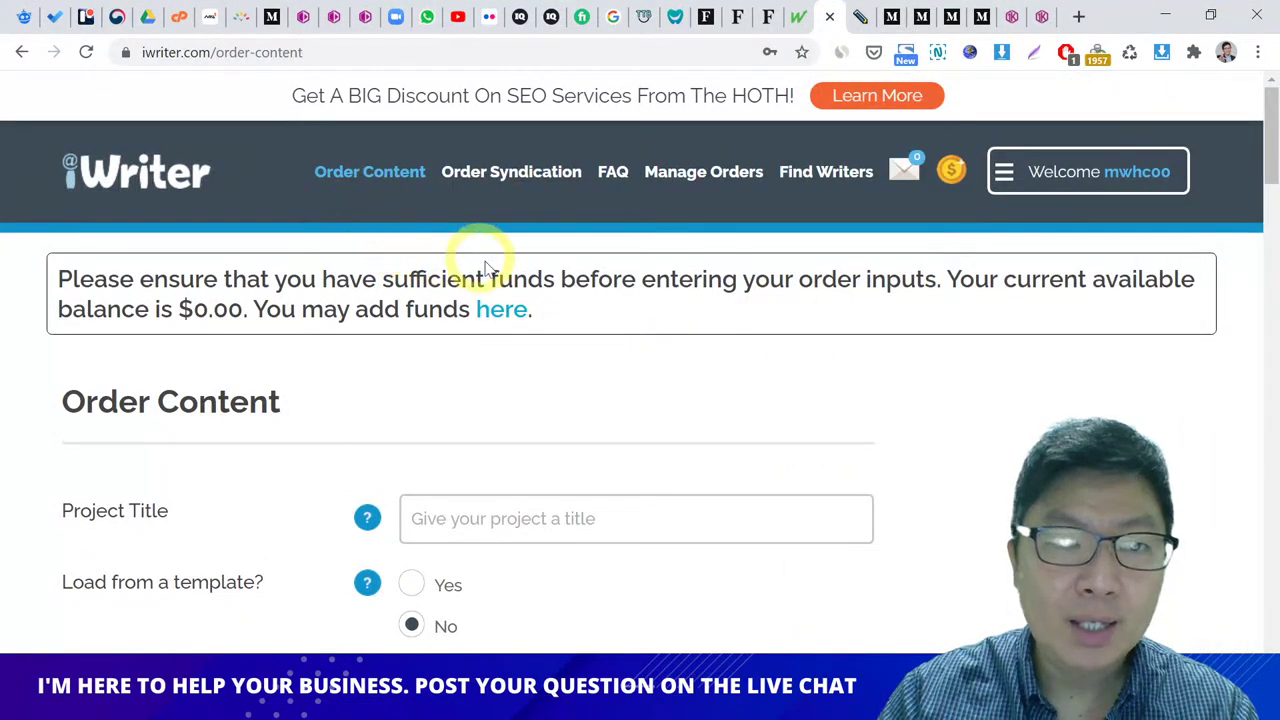
scroll(550, 270, "down", 3)
scroll(706, 296, "down", 3)
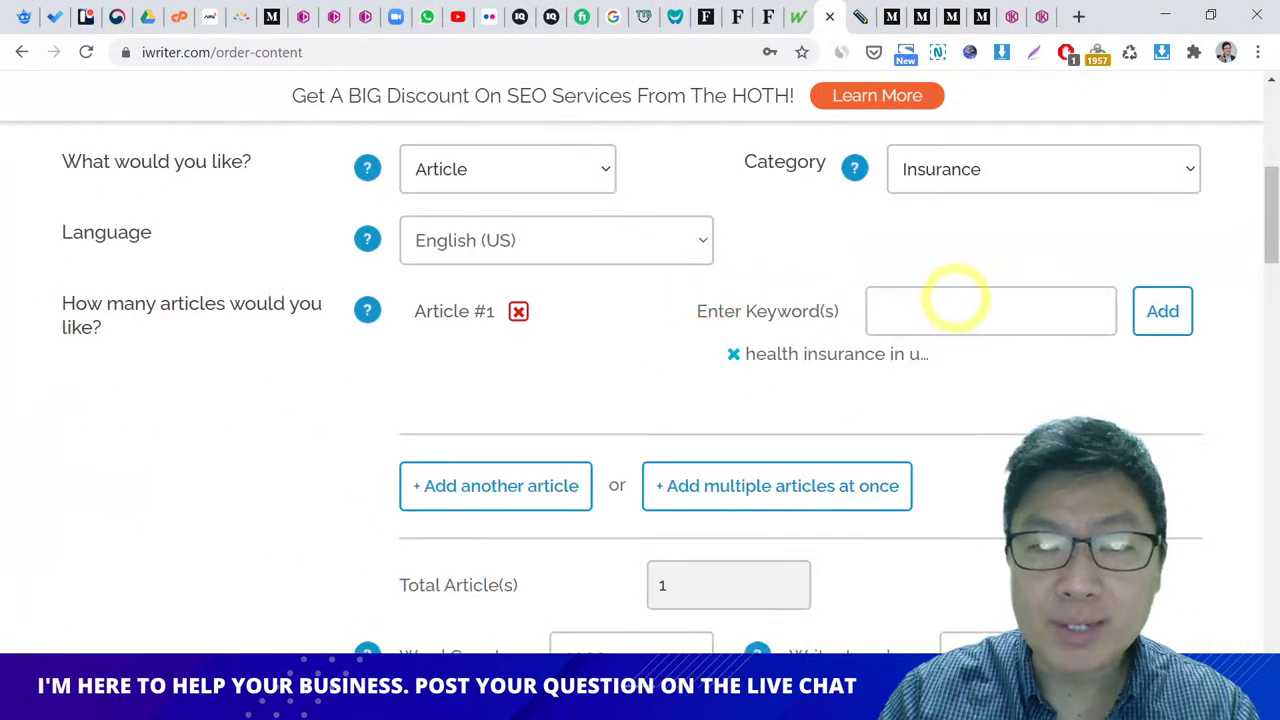
left_click(936, 180)
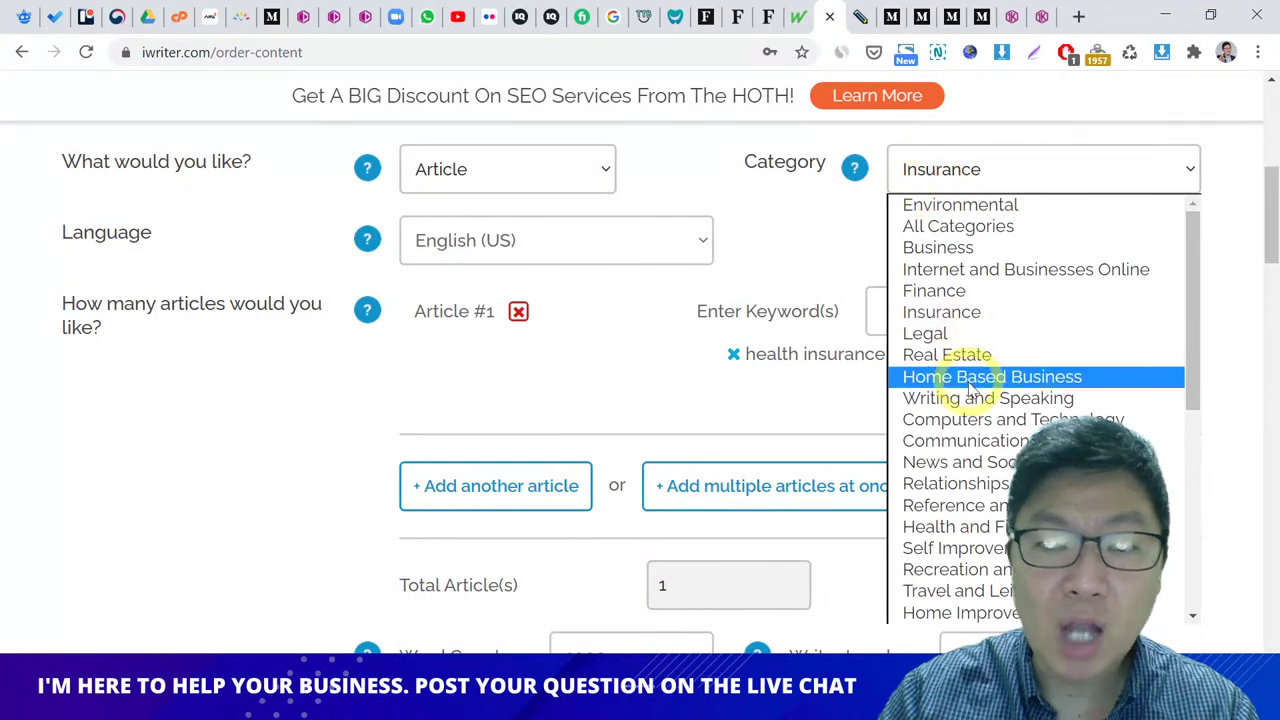
left_click(966, 420)
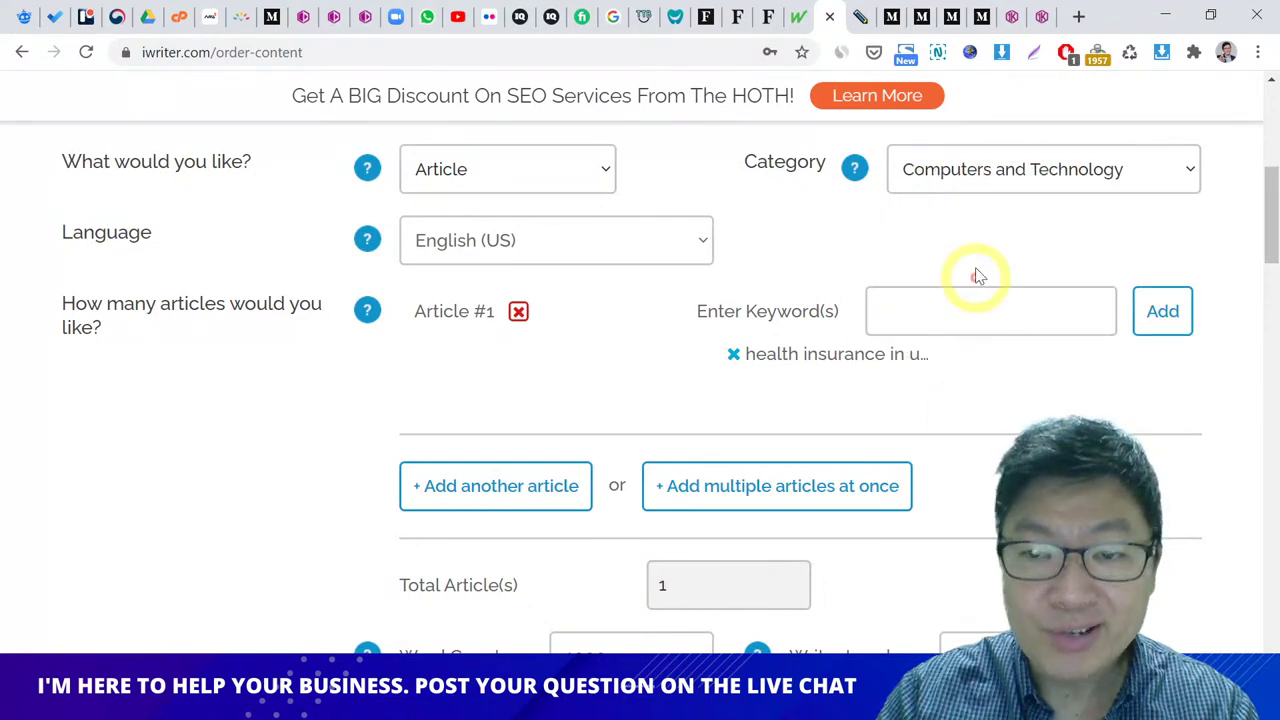
Step: Confirm Computers and Technology and Article stay selected, then close the unneeded browser tab
left_click(955, 188)
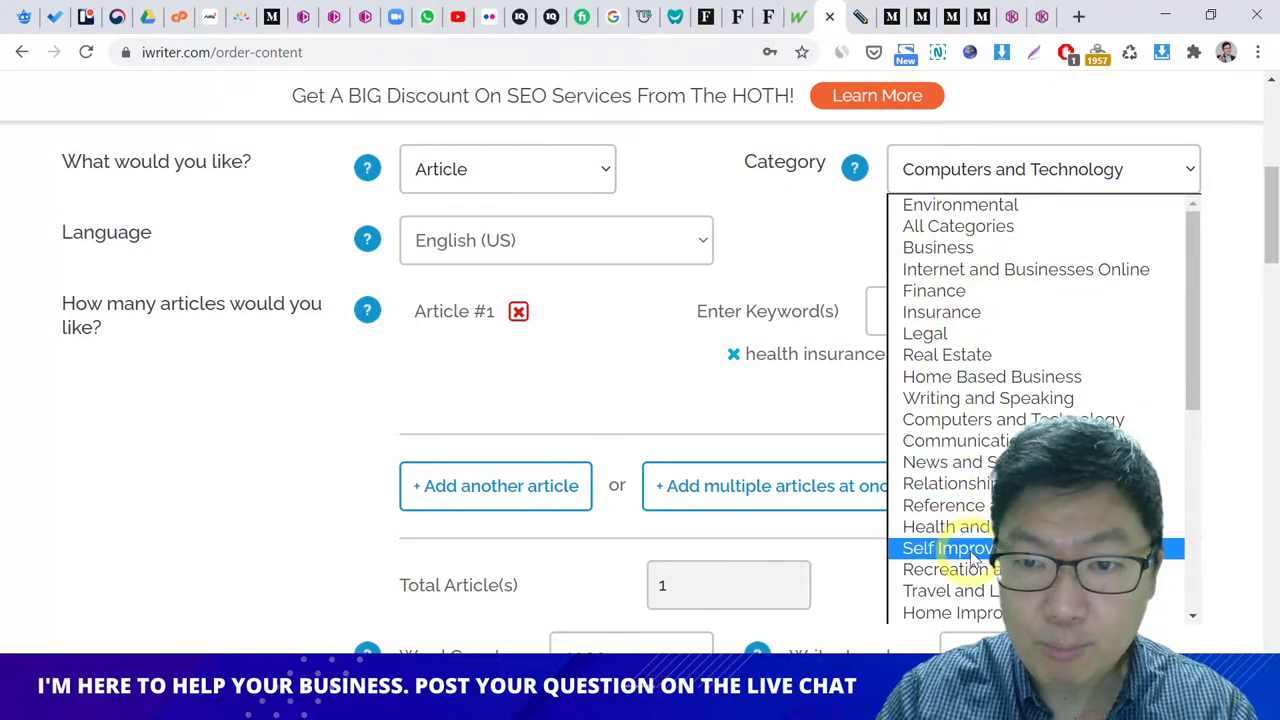
left_click(822, 256)
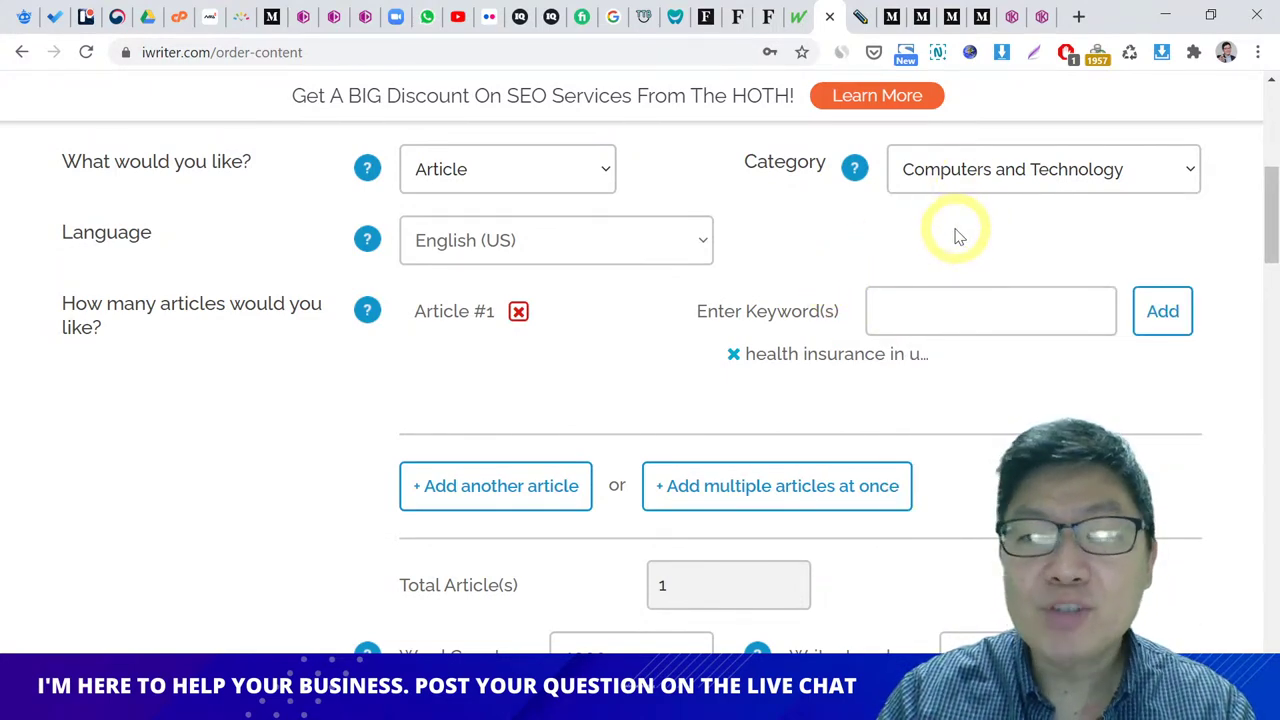
left_click(940, 188)
scroll(1000, 420, "down", 5)
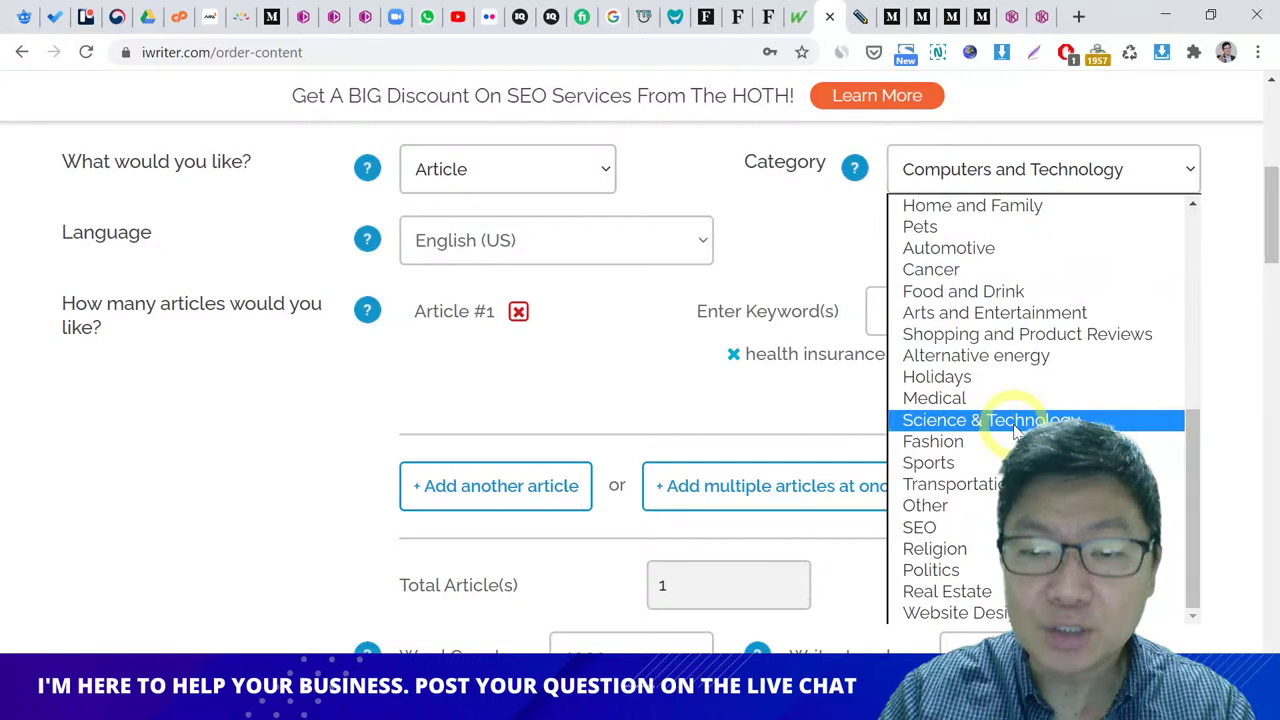
left_click(822, 250)
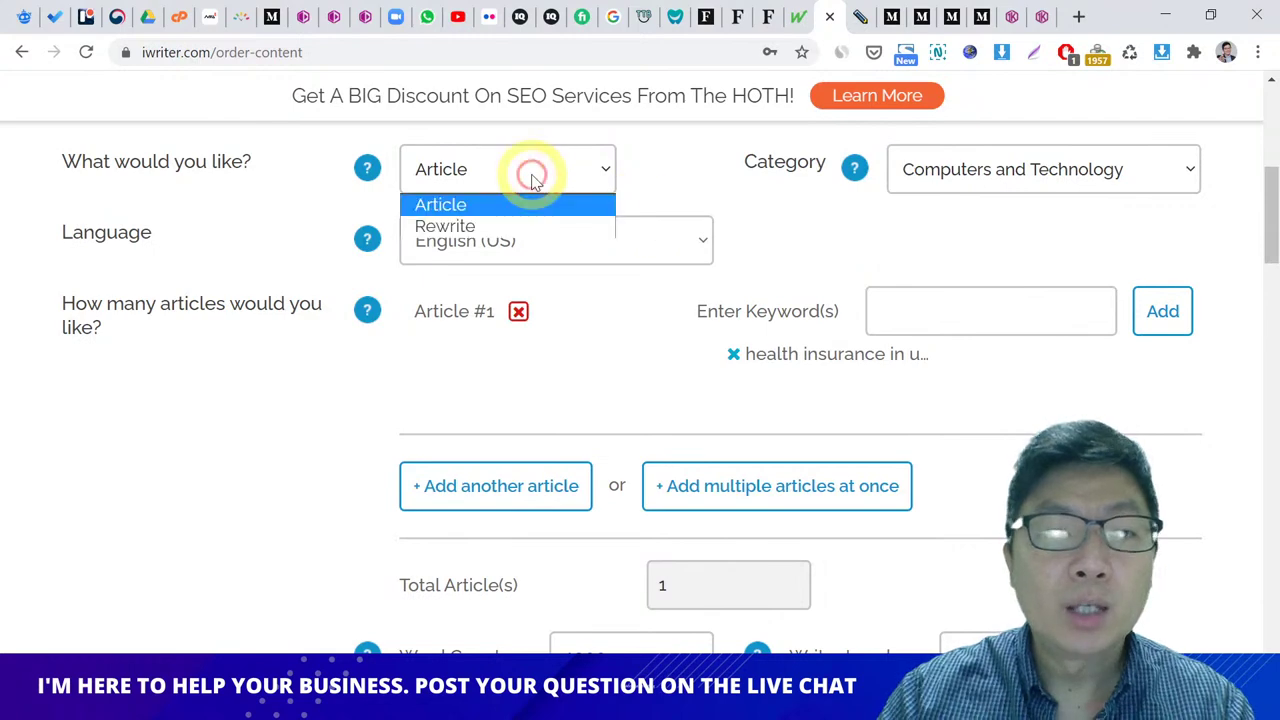
left_click(810, 238)
left_click(828, 17)
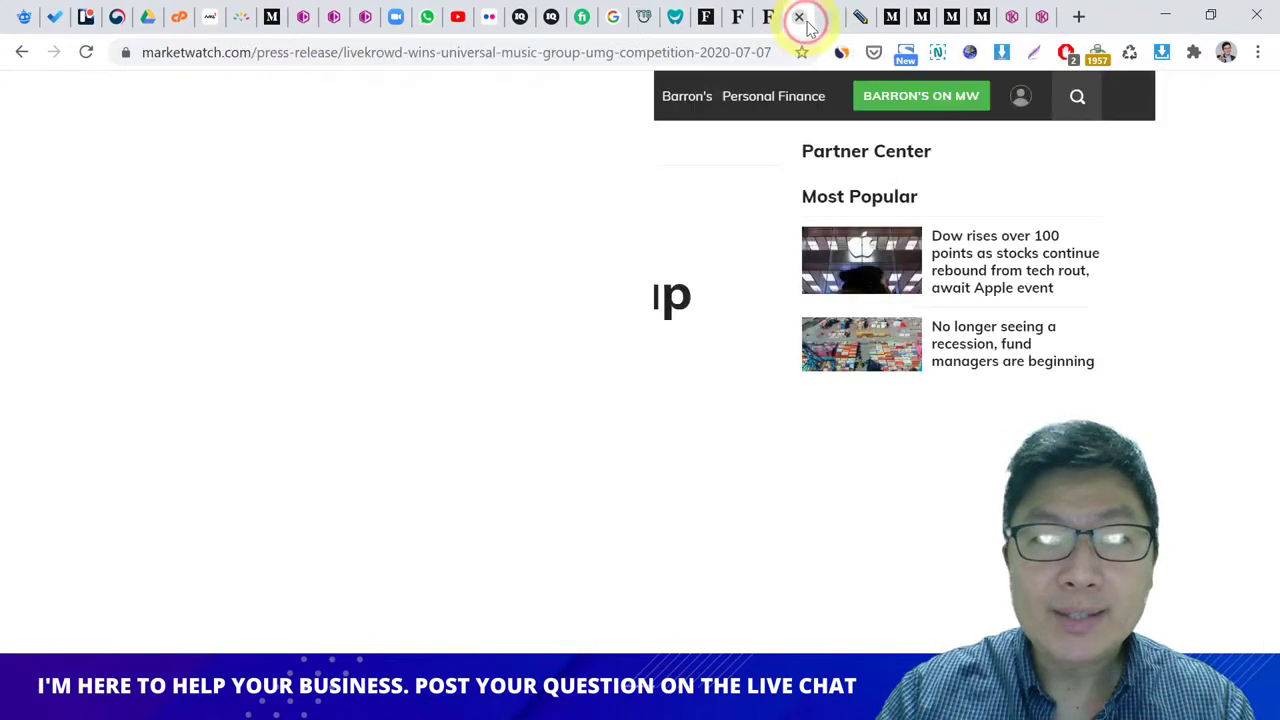
Step: Close the MarketWatch tab and switch through the open windows to the Google Drive Firefox window
left_click(808, 18)
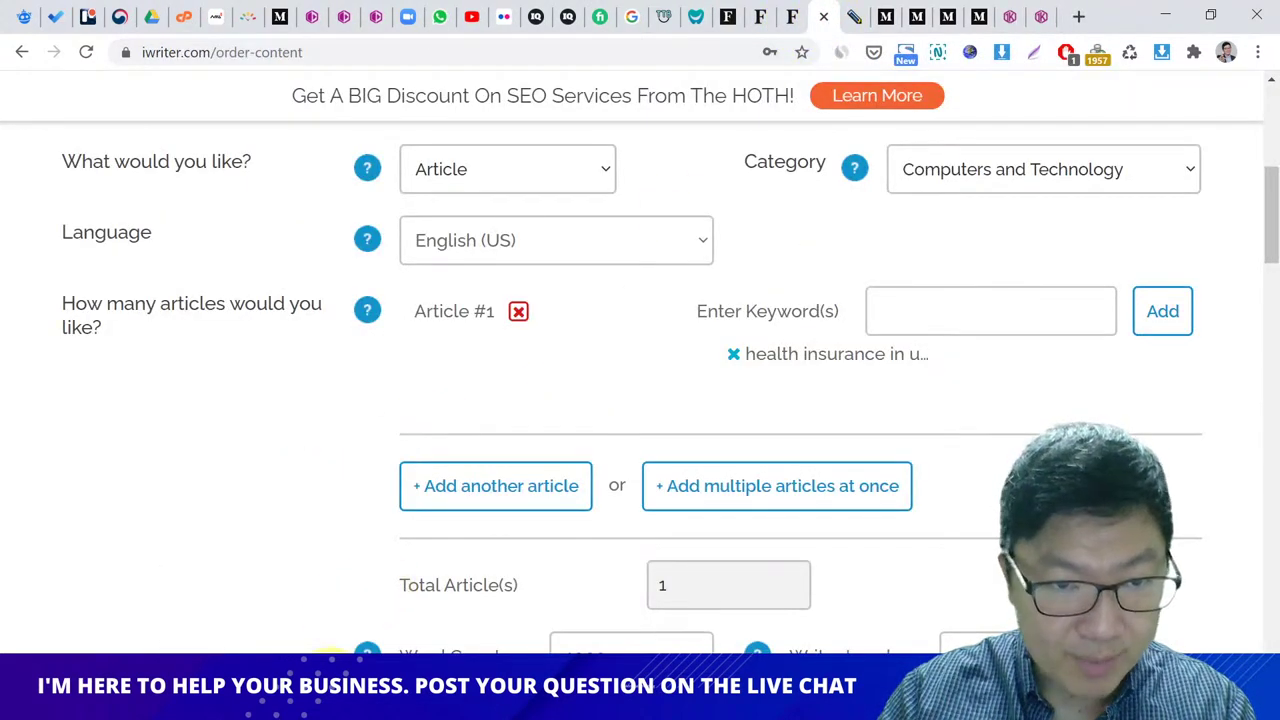
mouse_move(215, 700)
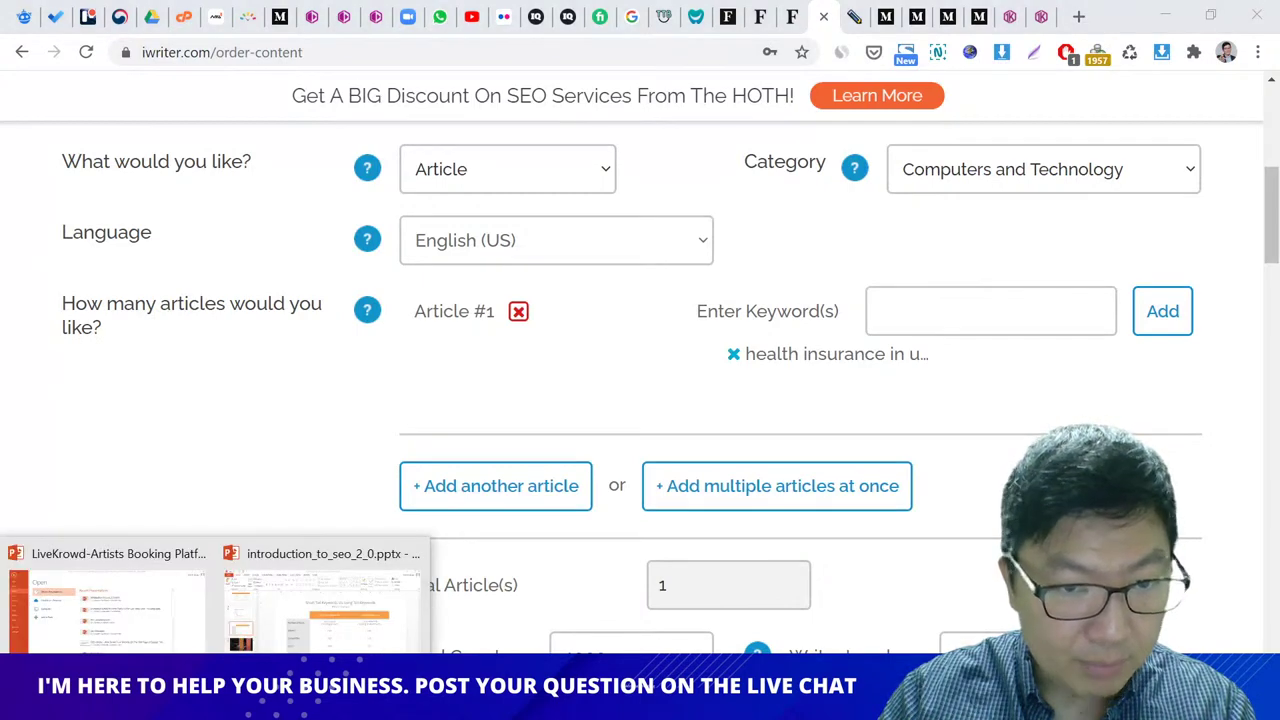
left_click(325, 625)
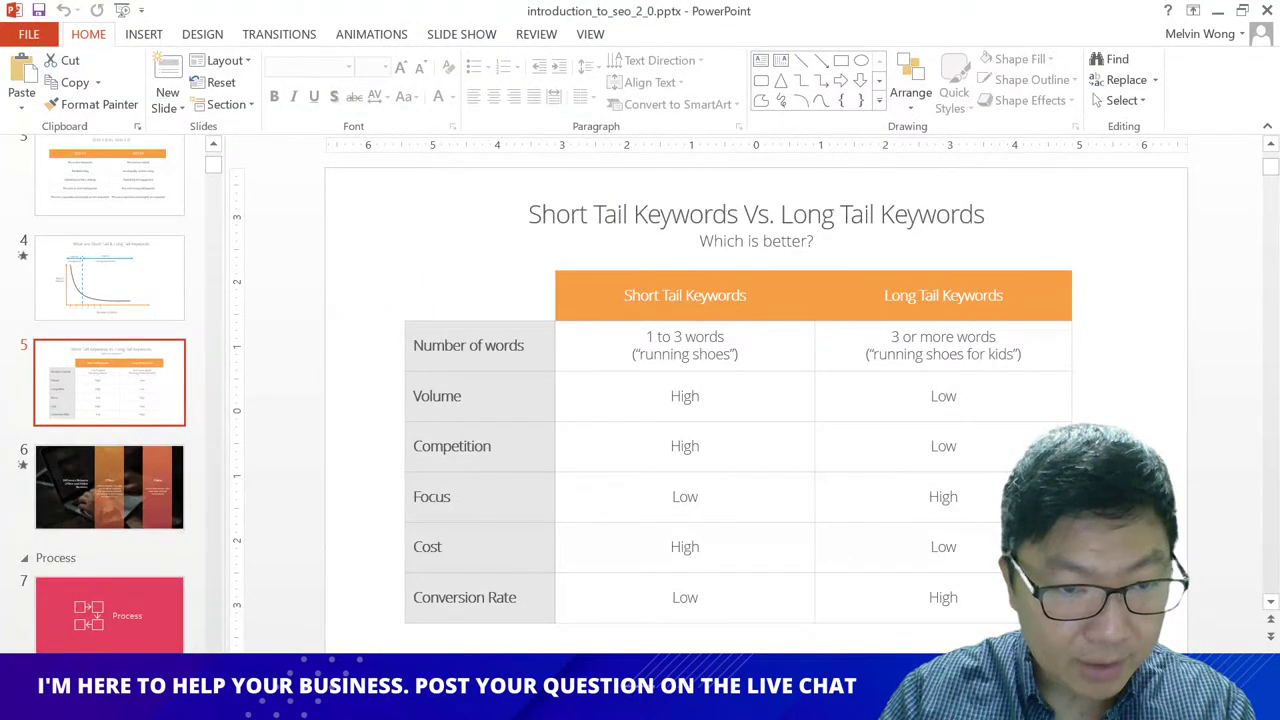
mouse_move(213, 700)
left_click(315, 610)
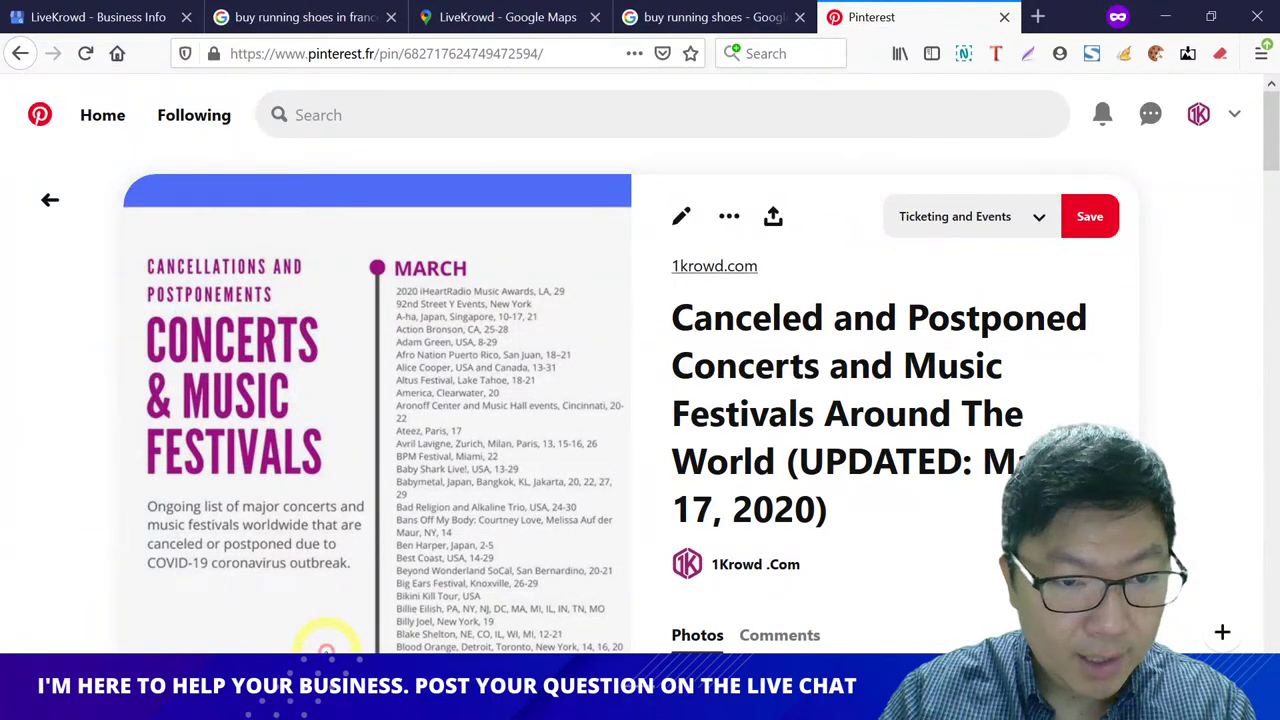
mouse_move(213, 700)
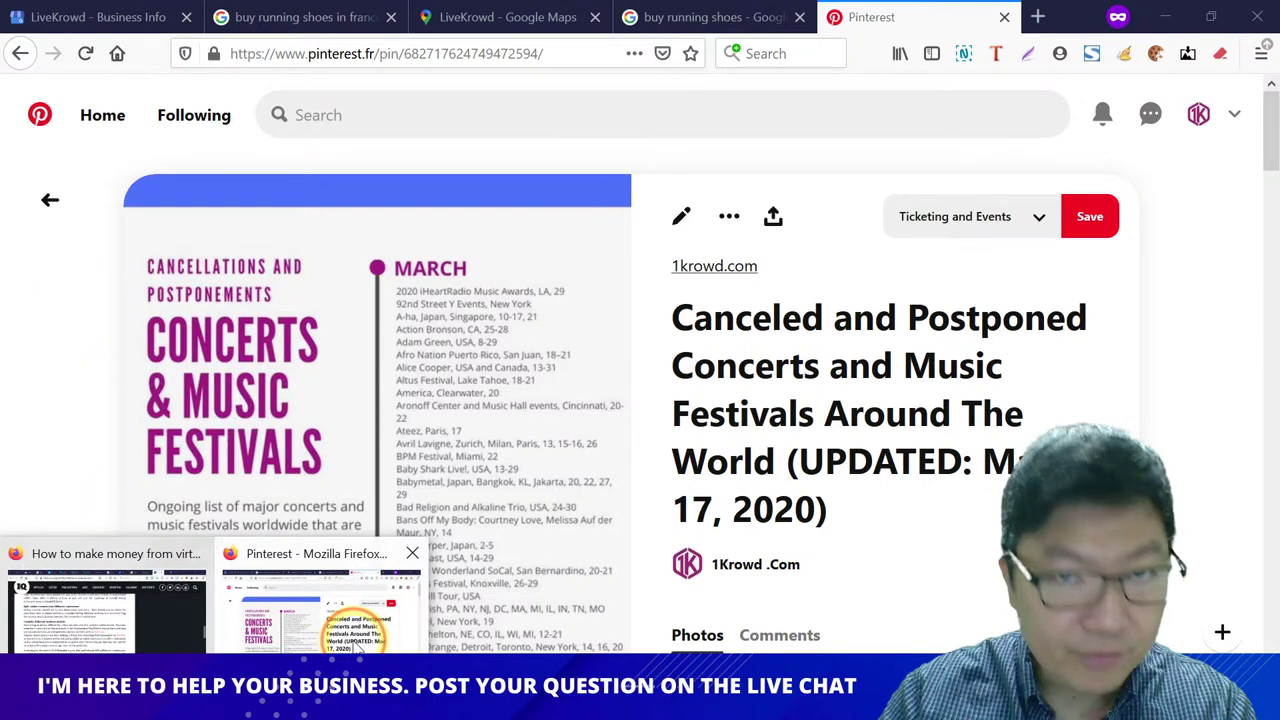
left_click(105, 610)
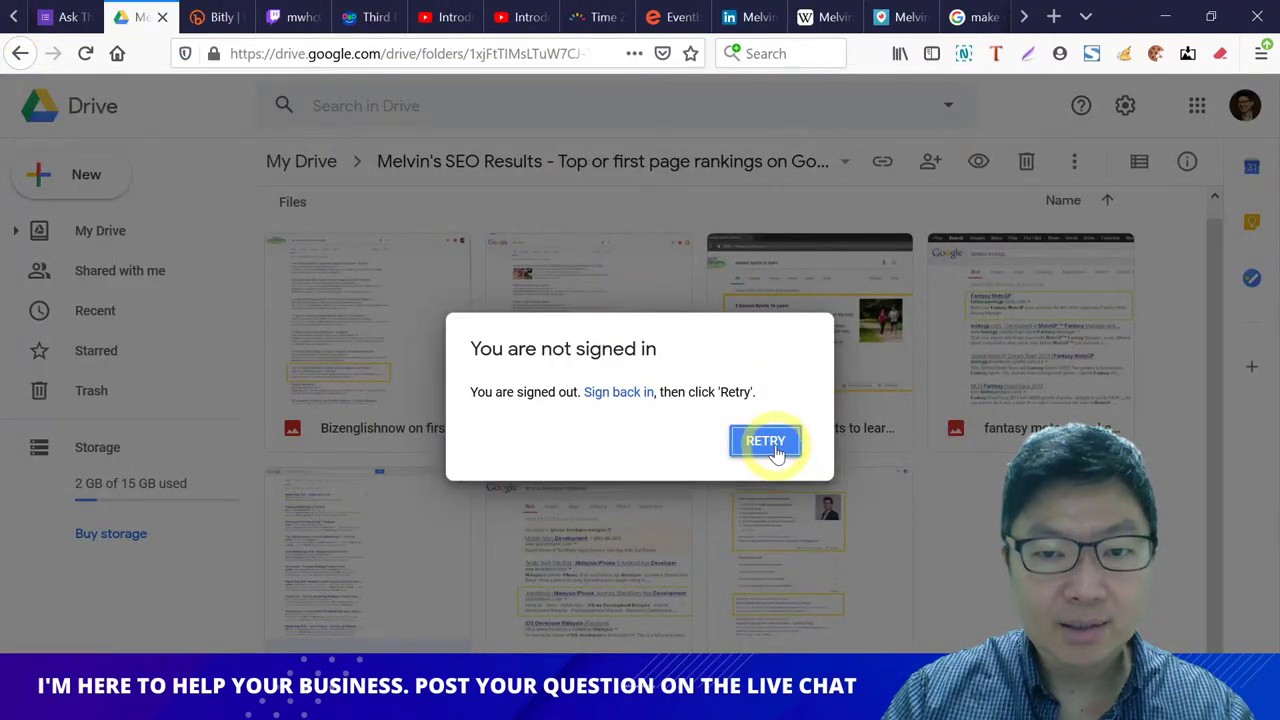
Step: Reload the Google Drive folder, then hide the Display Capture source in OBS Studio
left_click(766, 440)
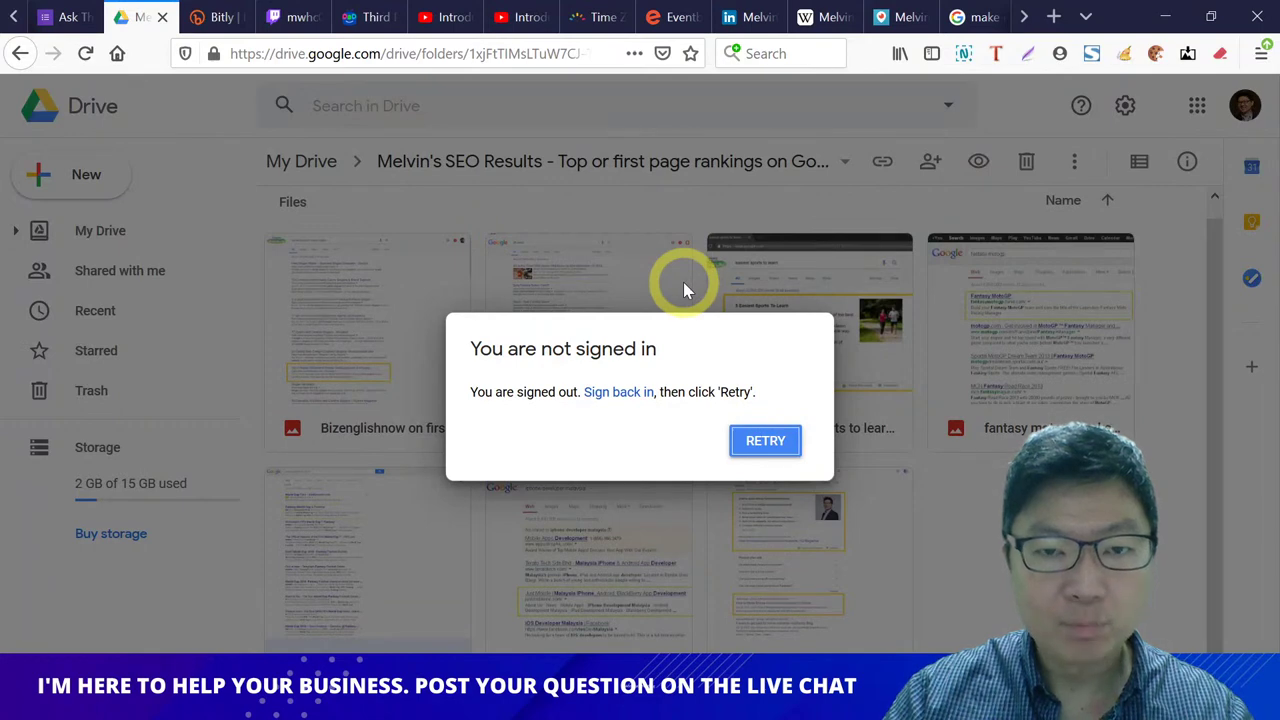
key("F5")
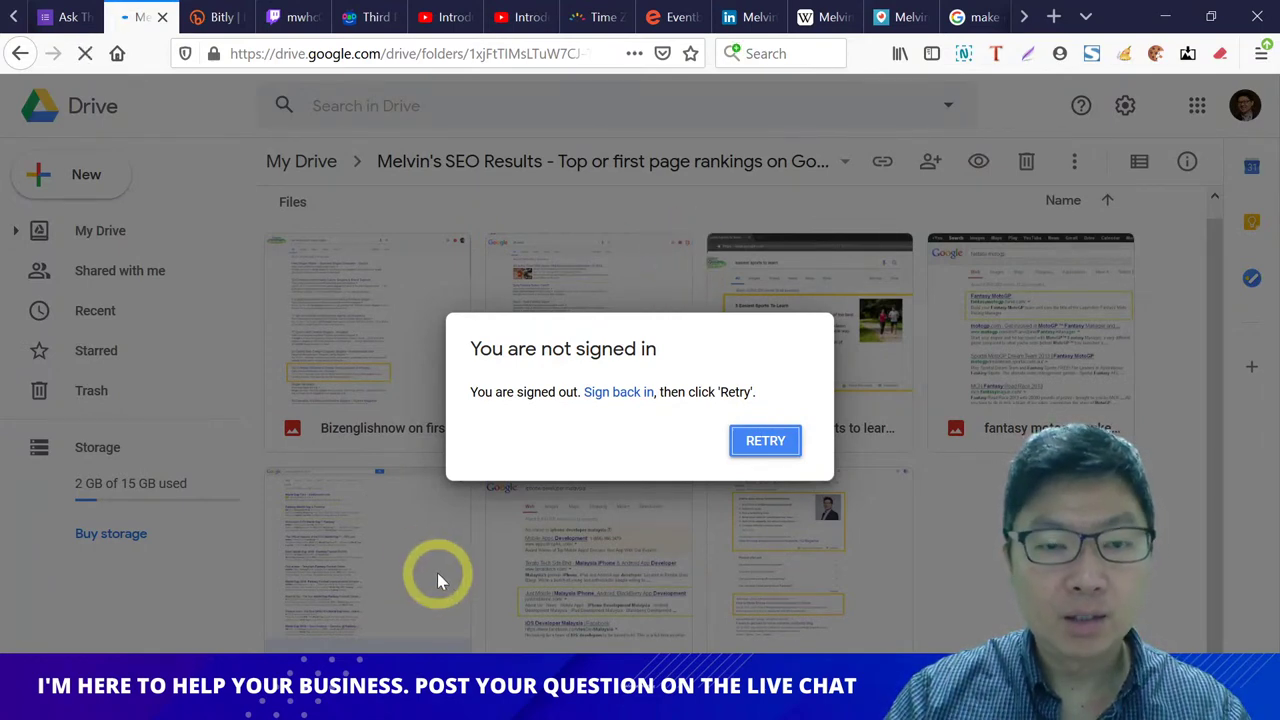
key("alt+Tab")
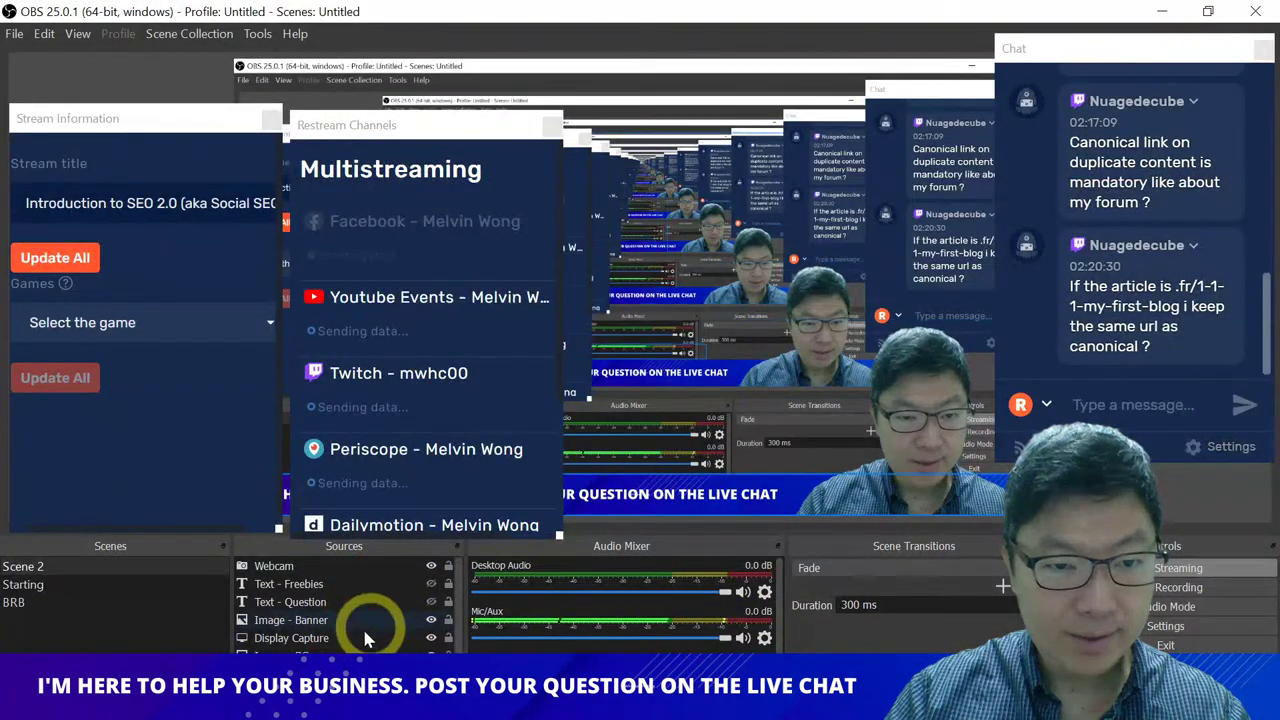
left_click(430, 638)
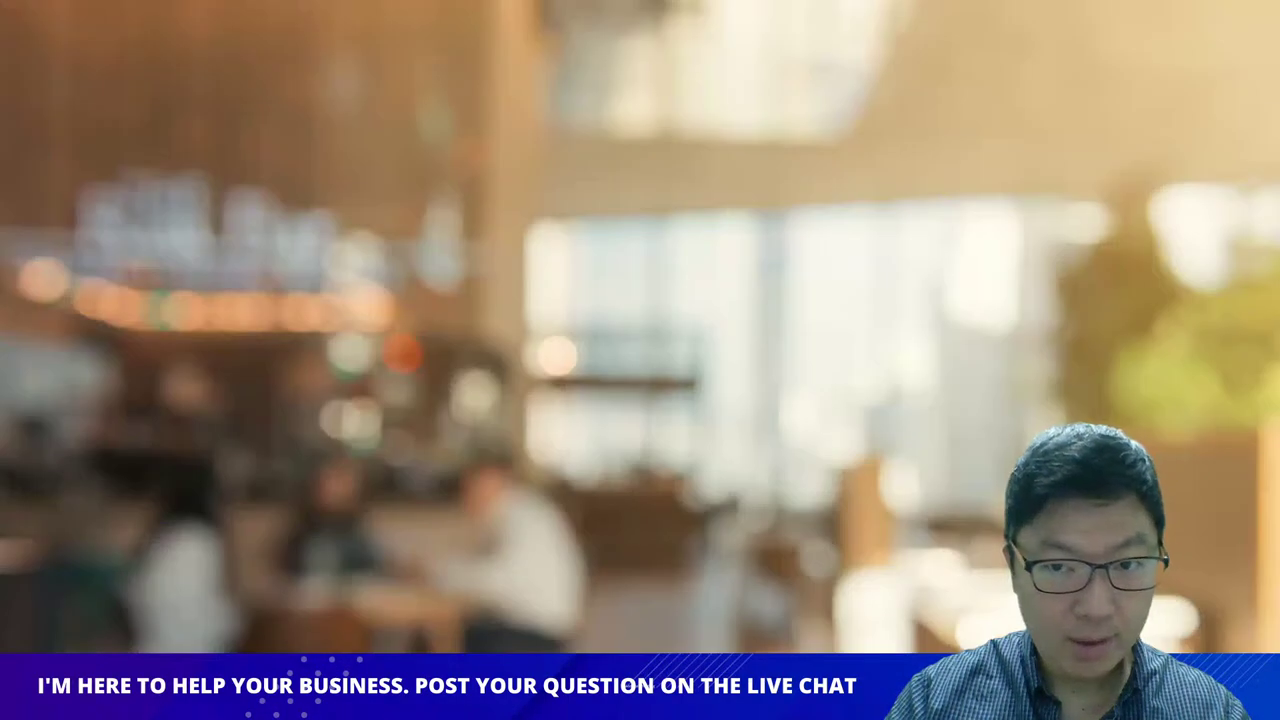